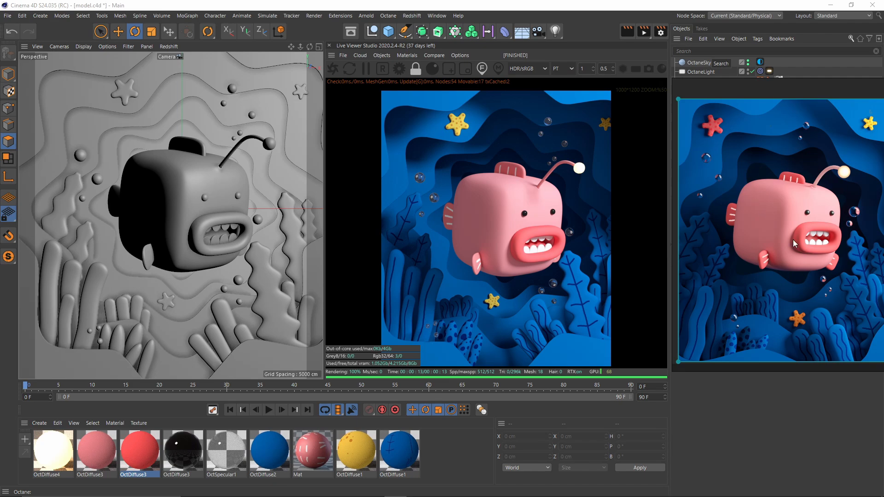
pyautogui.moveTo(798, 242); pyautogui.dragTo(792, 237)
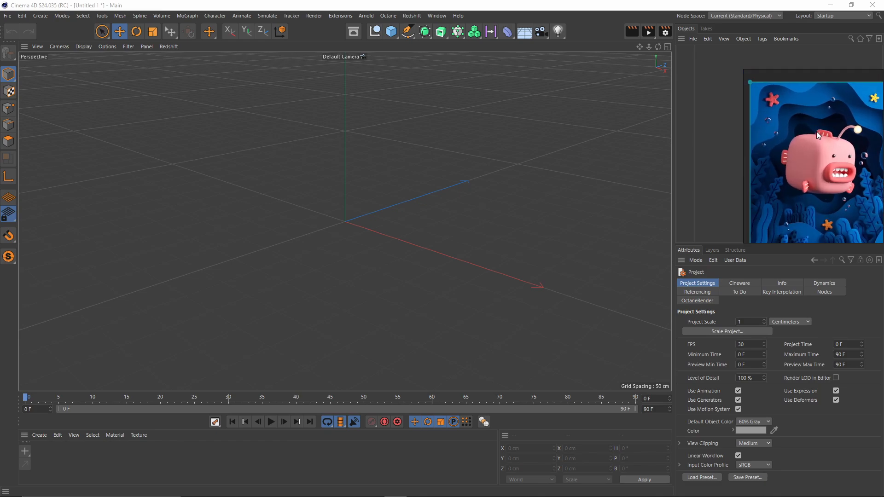
# Add a circle spline to the scene and make it editable.
pyautogui.click(407, 32)
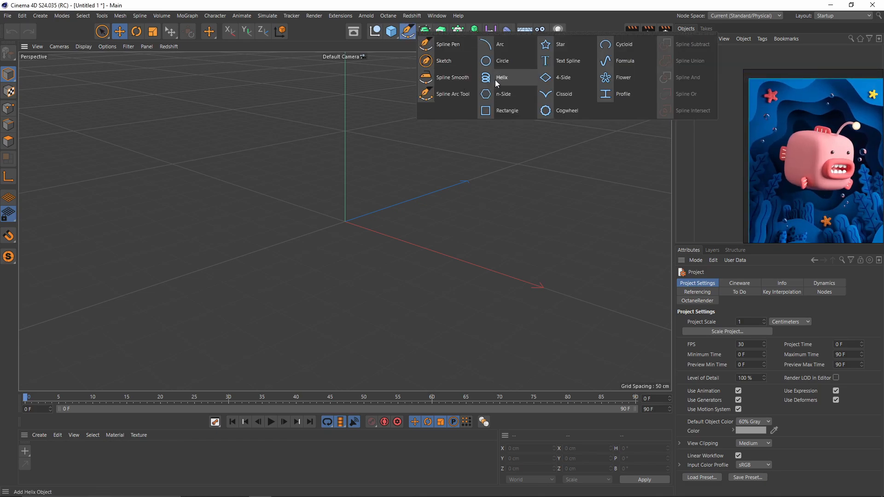
pyautogui.click(511, 61)
pyautogui.keyDown('alt'); pyautogui.moveTo(373, 186); pyautogui.dragTo(415, 197); pyautogui.keyUp('alt')
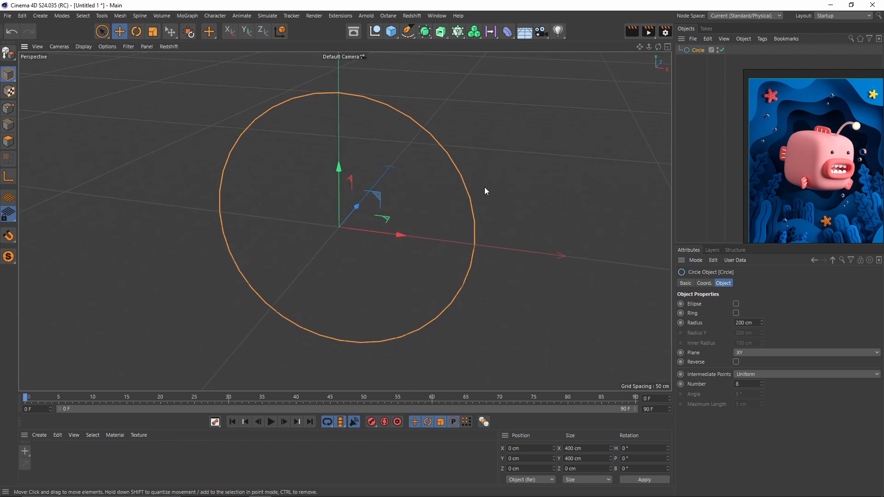
pyautogui.press('c')
# Select all points of the circle spline in point mode and activate the Scale tool.
pyautogui.click(8, 108)
pyautogui.keyDown('alt'); pyautogui.moveTo(152, 160); pyautogui.dragTo(294, 176); pyautogui.keyUp('alt')
pyautogui.click(339, 97)
pyautogui.hotkey('ctrl', 'a')
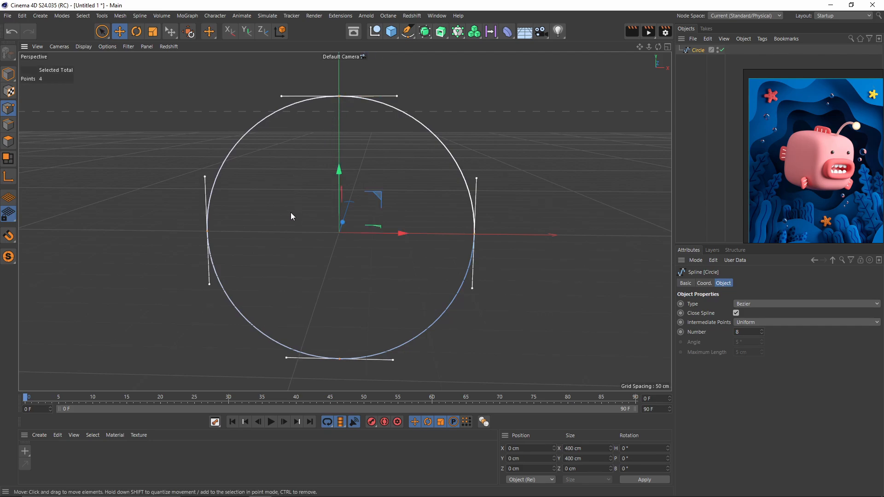
pyautogui.press('t')
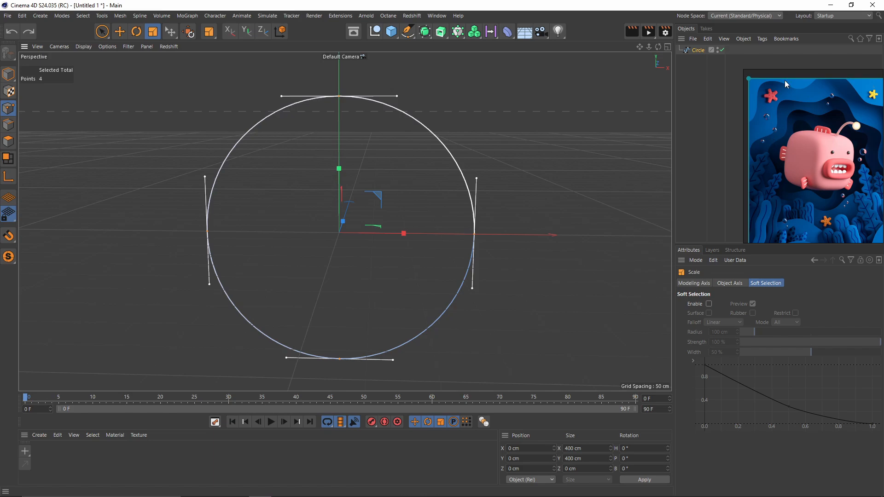
# In the front view, use Line Cut to cut the circle diagonally through its center from upper right to lower left.
pyautogui.middleClick(438, 216)
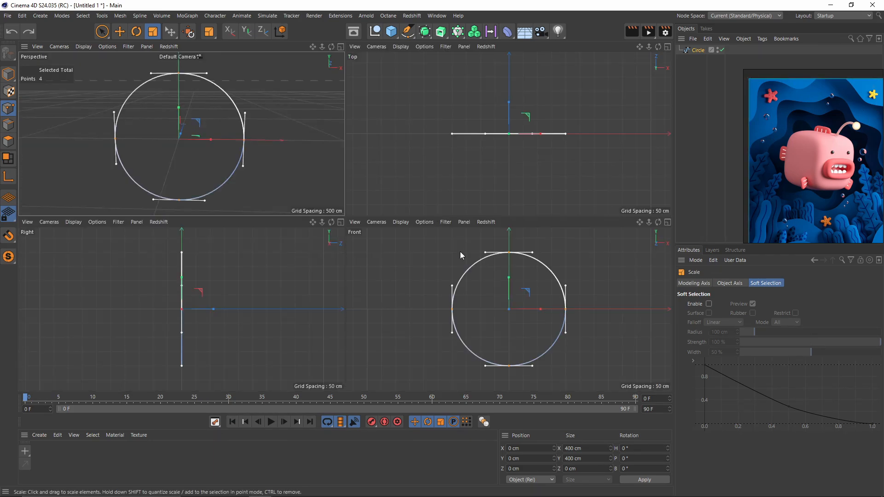
pyautogui.middleClick(483, 294)
pyautogui.moveTo(402, 235); pyautogui.dragTo(410, 227, button='middle')
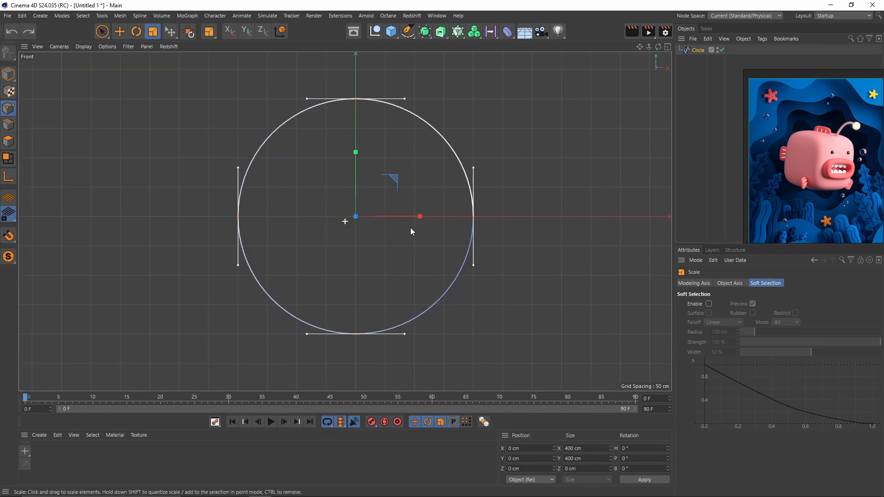
pyautogui.rightClick(374, 199)
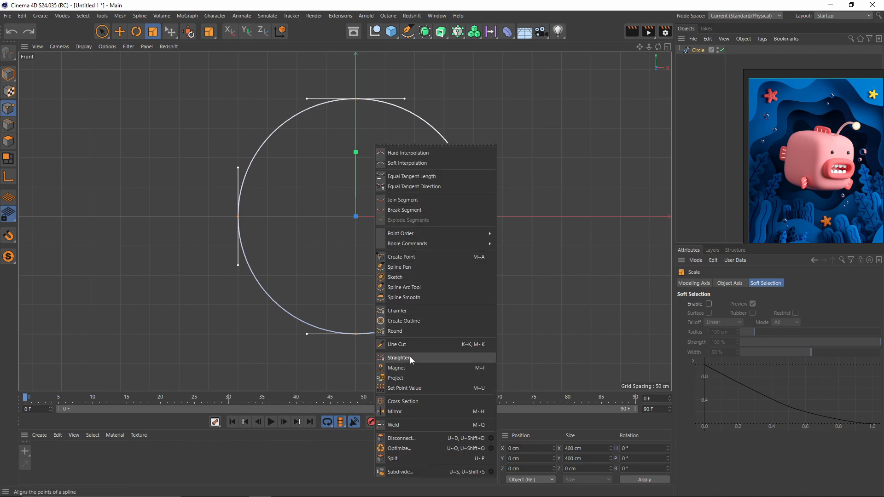
pyautogui.click(407, 345)
pyautogui.click(474, 94)
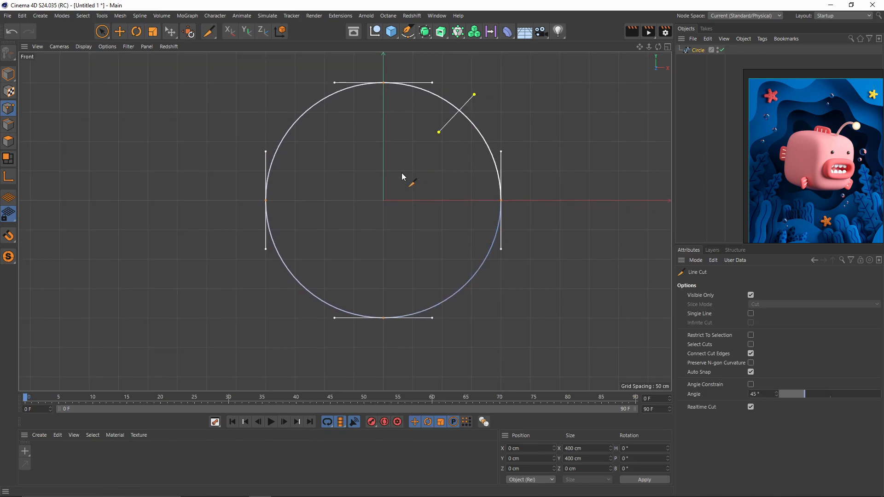
pyautogui.click(267, 328)
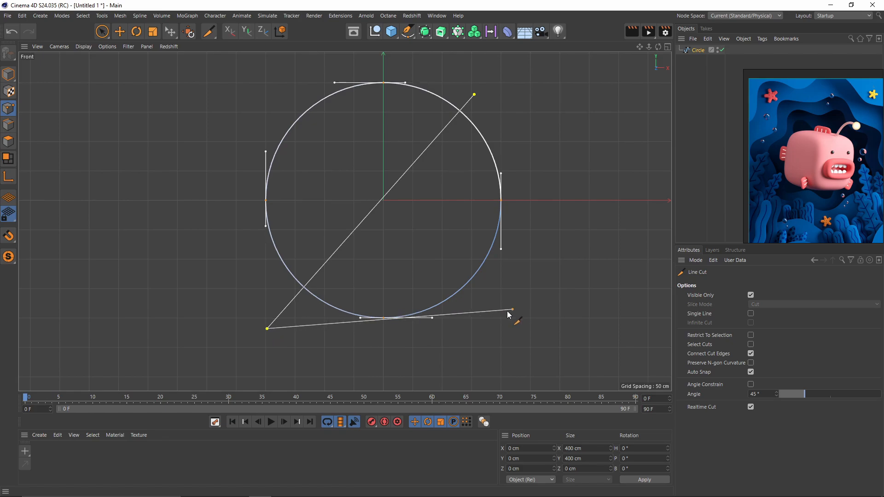
# Enable Single Line for Line Cut and cut the circle along the opposite diagonal through its center.
pyautogui.click(750, 313)
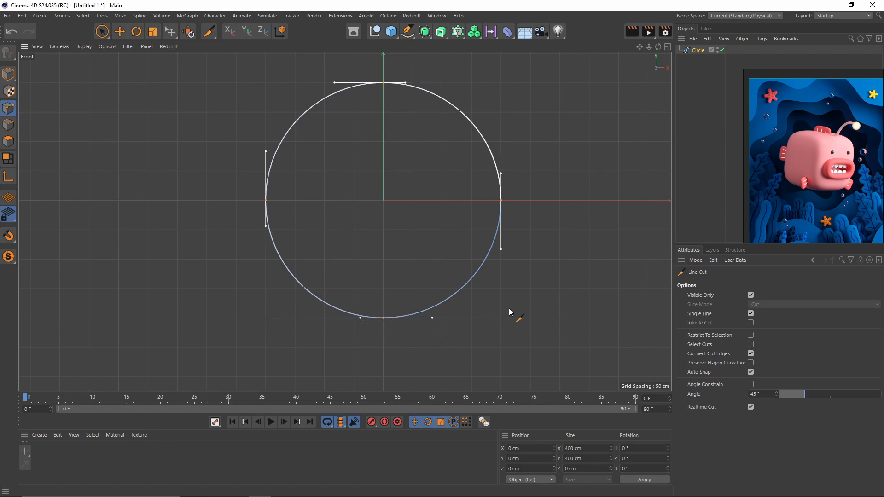
pyautogui.click(510, 309)
pyautogui.click(247, 86)
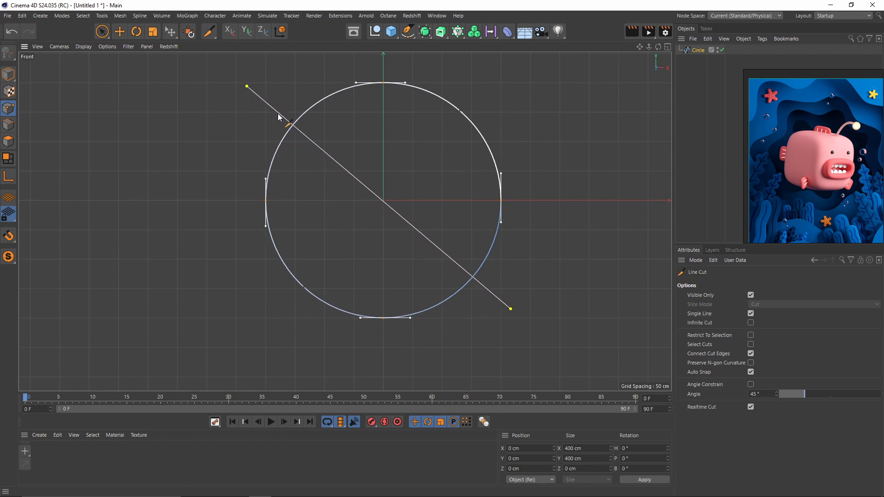
pyautogui.press('F1')
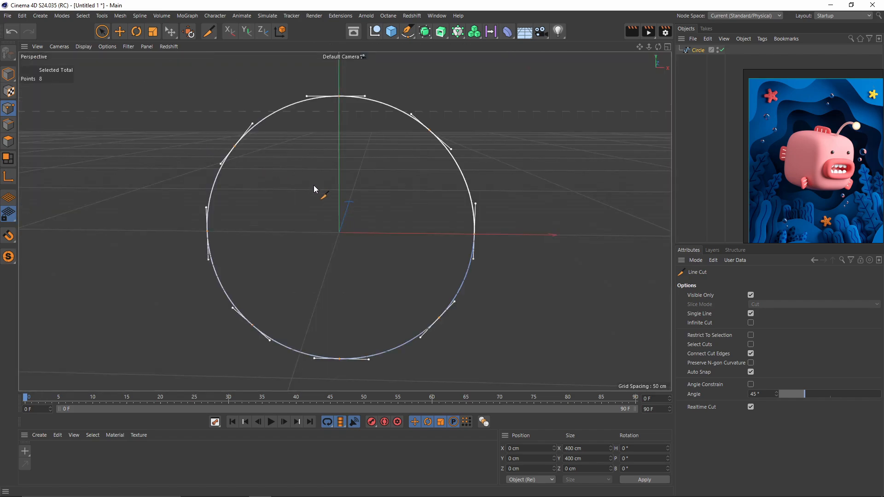
pyautogui.press('F5')
pyautogui.press('F4')
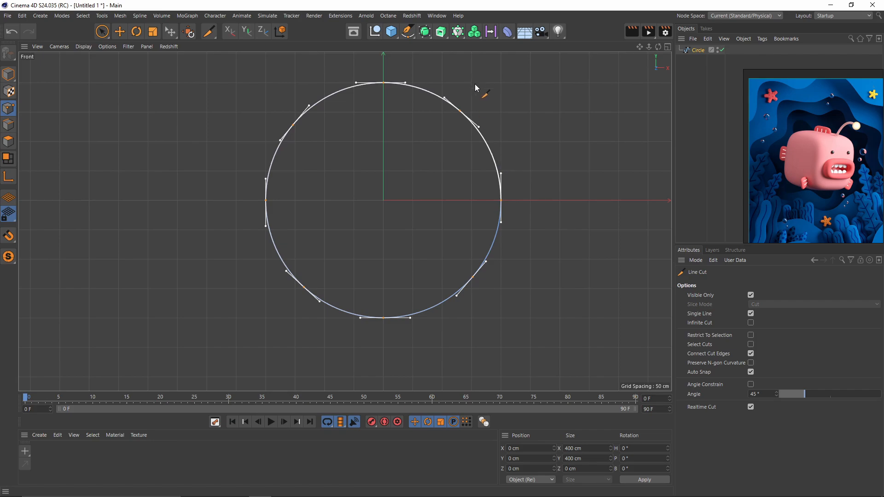
# Add eight more points to the circle with four Line Cuts through its center, each between the existing points.
pyautogui.press('e')
pyautogui.click(503, 114)
pyautogui.rightClick(523, 123)
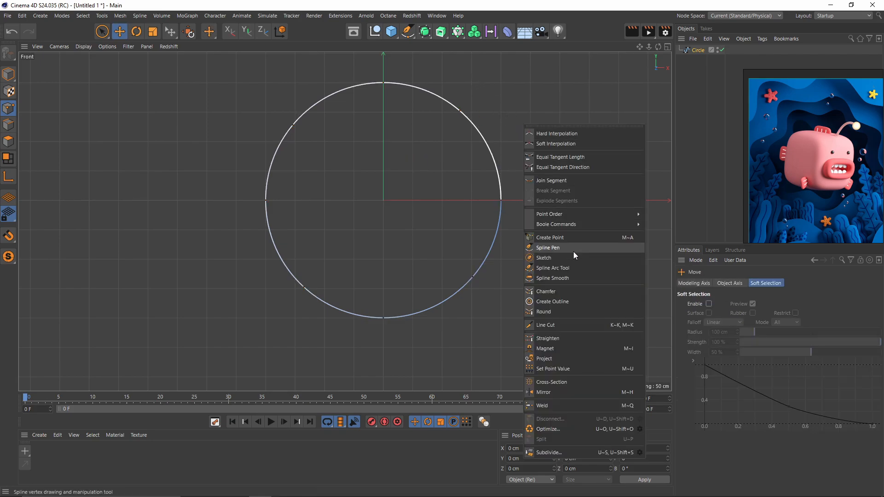
pyautogui.click(552, 325)
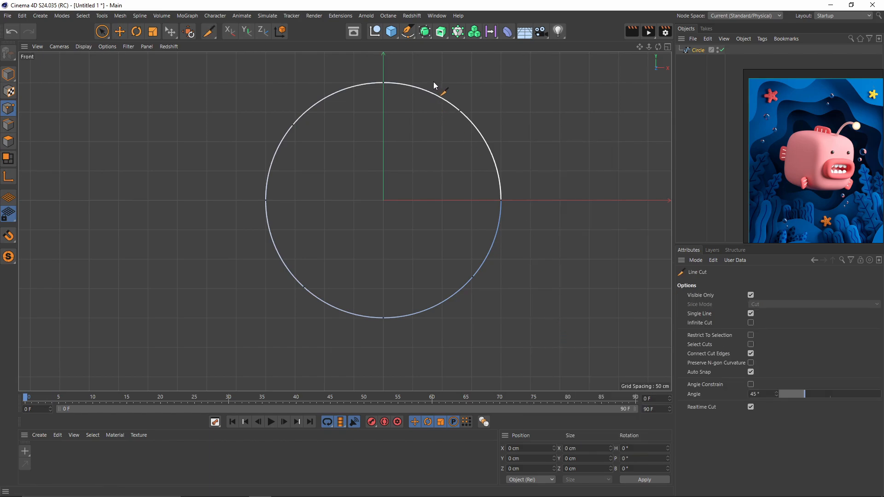
pyautogui.moveTo(432, 72)
pyautogui.mouseDown()
pyautogui.moveTo(348, 302)
pyautogui.moveTo(321, 338)
pyautogui.mouseUp()
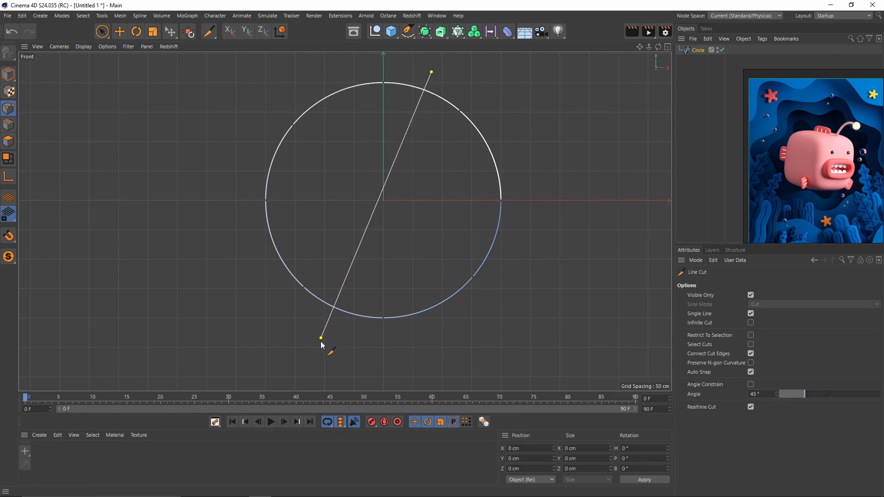
pyautogui.moveTo(455, 333); pyautogui.dragTo(316, 59)
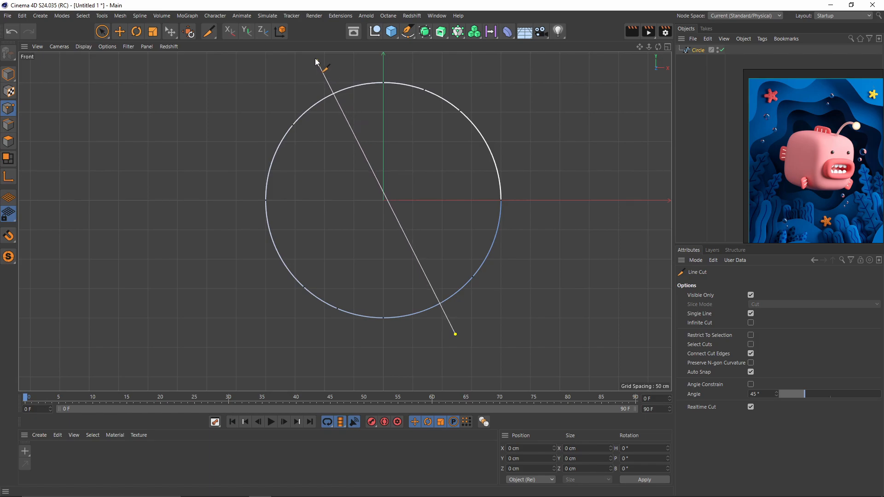
pyautogui.moveTo(515, 135); pyautogui.dragTo(227, 275)
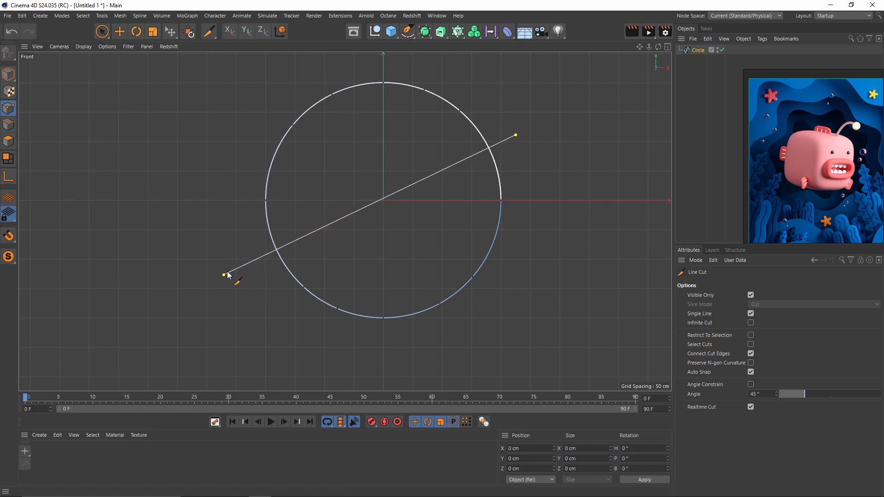
pyautogui.moveTo(521, 253); pyautogui.dragTo(197, 133)
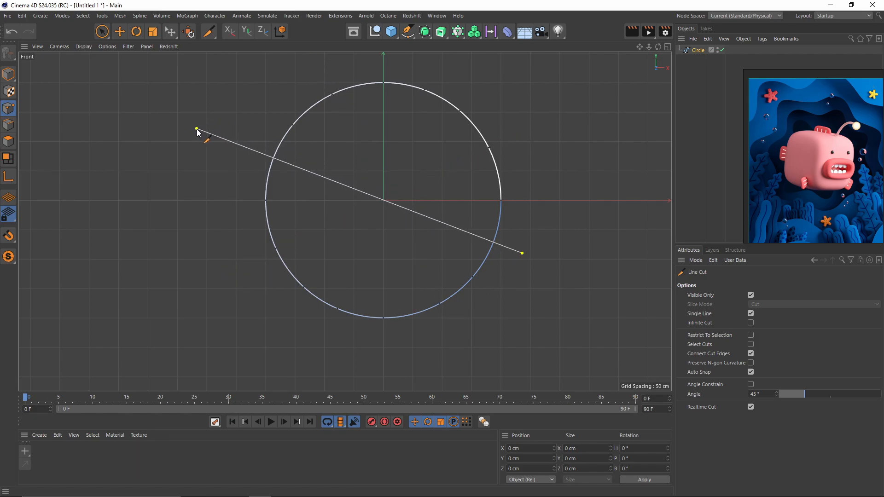
# Select every second point around the circle and scale them inward to about 287 cm across, forming an eight-lobed wavy outline.
pyautogui.press('e')
pyautogui.press('9')
pyautogui.click(292, 124)
pyautogui.press('0')
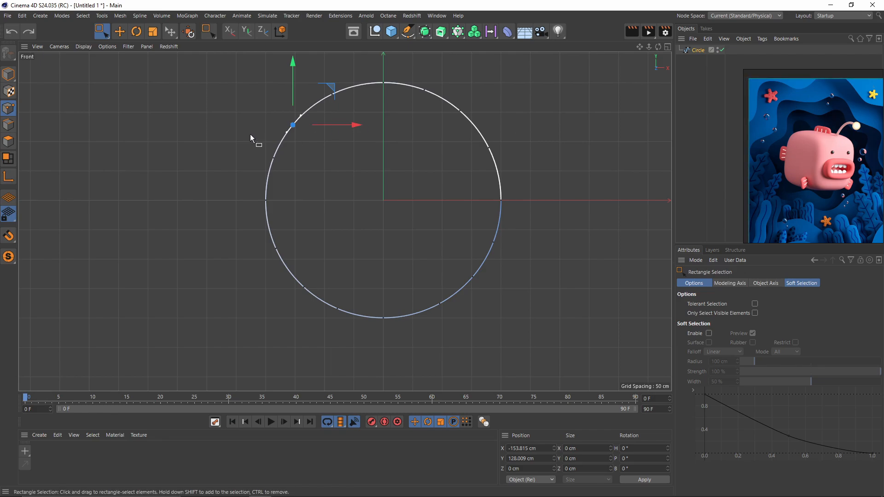
pyautogui.keyDown('alt'); pyautogui.moveTo(398, 115); pyautogui.dragTo(384, 142, button='middle'); pyautogui.keyUp('alt')
pyautogui.moveTo(387, 95); pyautogui.dragTo(421, 128)
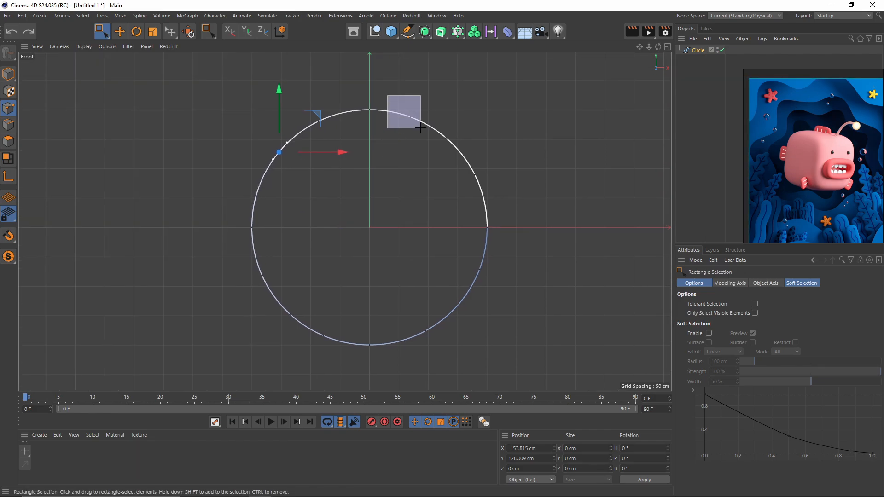
pyautogui.keyDown('shift'); pyautogui.moveTo(455, 160); pyautogui.dragTo(484, 190); pyautogui.keyUp('shift')
pyautogui.keyDown('shift'); pyautogui.moveTo(495, 252); pyautogui.dragTo(482, 292); pyautogui.keyUp('shift')
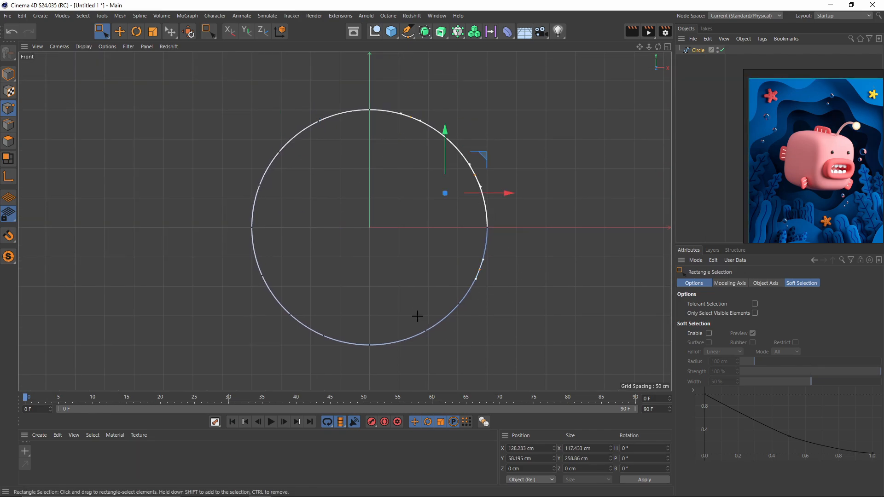
pyautogui.keyDown('shift'); pyautogui.moveTo(309, 322); pyautogui.dragTo(347, 353); pyautogui.keyUp('shift')
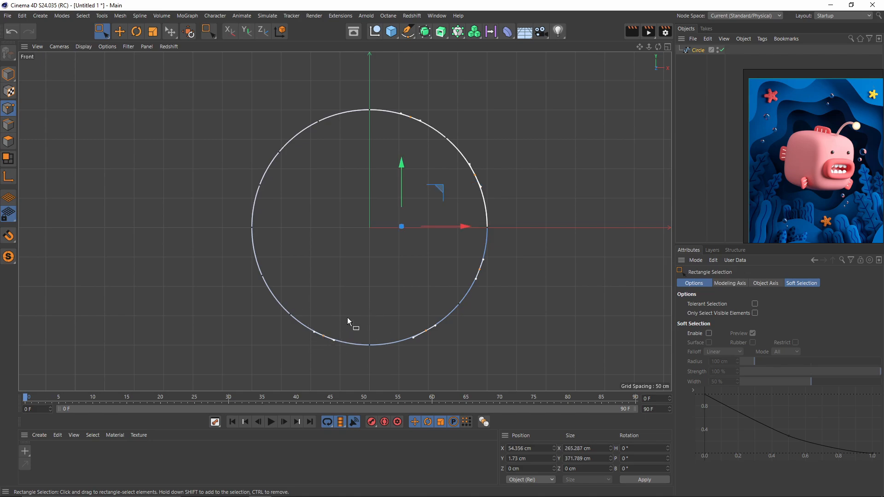
pyautogui.keyDown('shift'); pyautogui.moveTo(253, 264); pyautogui.dragTo(273, 288); pyautogui.keyUp('shift')
pyautogui.keyDown('shift'); pyautogui.moveTo(245, 174); pyautogui.dragTo(273, 197); pyautogui.keyUp('shift')
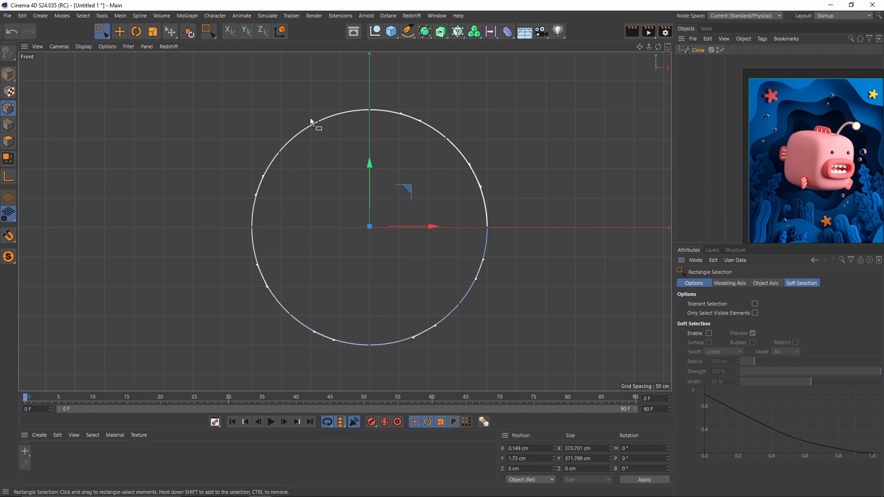
pyautogui.keyDown('shift'); pyautogui.moveTo(310, 113); pyautogui.dragTo(330, 134); pyautogui.keyUp('shift')
pyautogui.middleClick(287, 177)
pyautogui.middleClick(286, 179)
pyautogui.press('t')
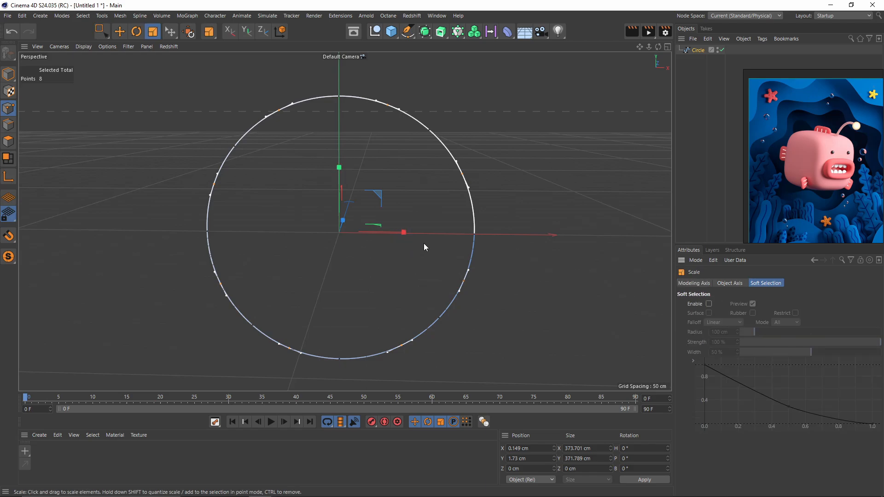
pyautogui.moveTo(424, 243)
pyautogui.mouseDown()
pyautogui.moveTo(422, 264)
pyautogui.moveTo(388, 254)
pyautogui.moveTo(267, 146)
pyautogui.moveTo(210, 226)
pyautogui.moveTo(328, 218)
pyautogui.moveTo(419, 49)
pyautogui.mouseUp()
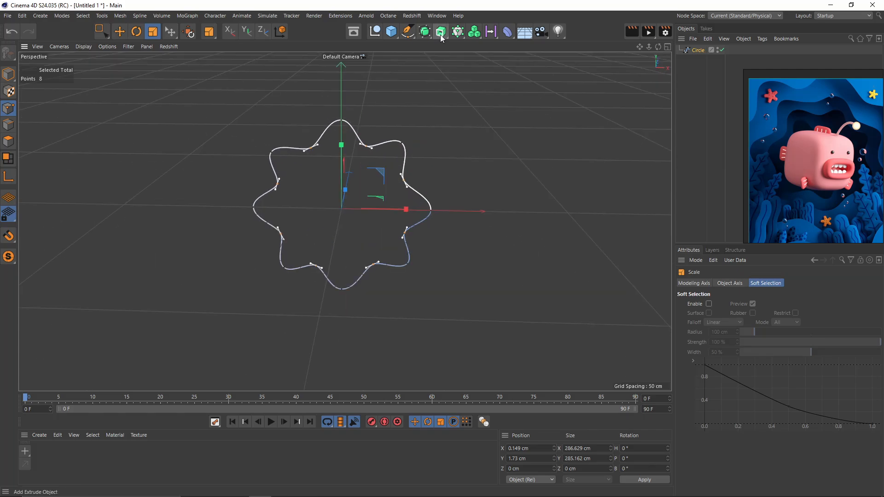
# Try to extrude the wavy circle spline on its own with an Extrude generator.
pyautogui.keyDown('alt'); pyautogui.moveTo(400, 154); pyautogui.dragTo(432, 147); pyautogui.keyUp('alt')
pyautogui.scroll(-2, 397, 178)
pyautogui.keyDown('alt'); pyautogui.moveTo(432, 147); pyautogui.dragTo(383, 186, button='right'); pyautogui.keyUp('alt')
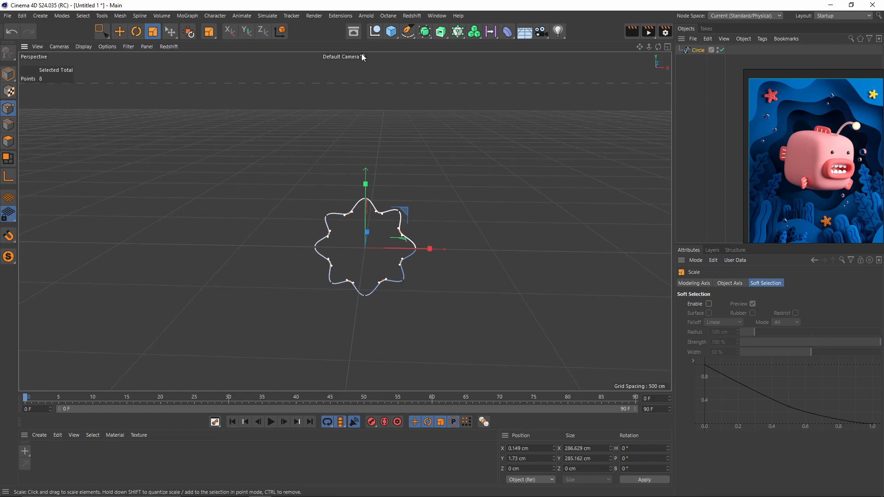
pyautogui.keyDown('alt'); pyautogui.moveTo(471, 322); pyautogui.dragTo(471, 87, button='middle'); pyautogui.keyUp('alt')
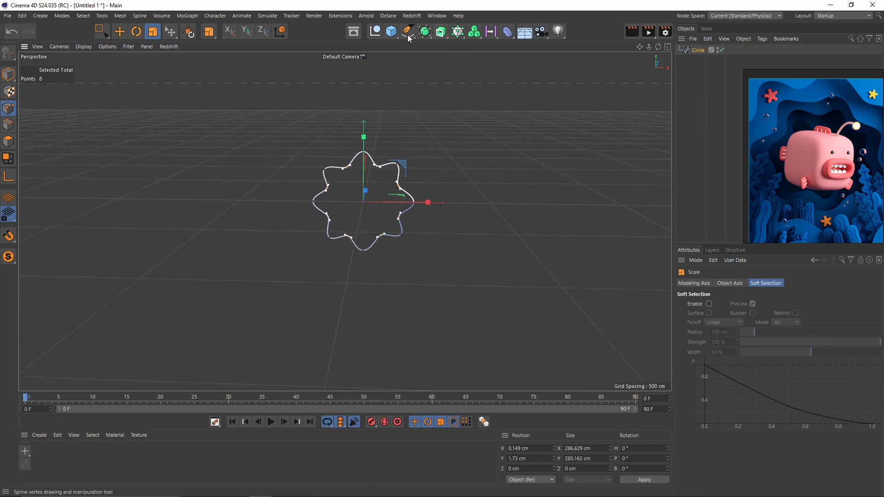
pyautogui.keyDown('alt'); pyautogui.click(441, 32); pyautogui.keyUp('alt')
pyautogui.keyDown('alt'); pyautogui.moveTo(405, 175); pyautogui.dragTo(390, 212); pyautogui.keyUp('alt')
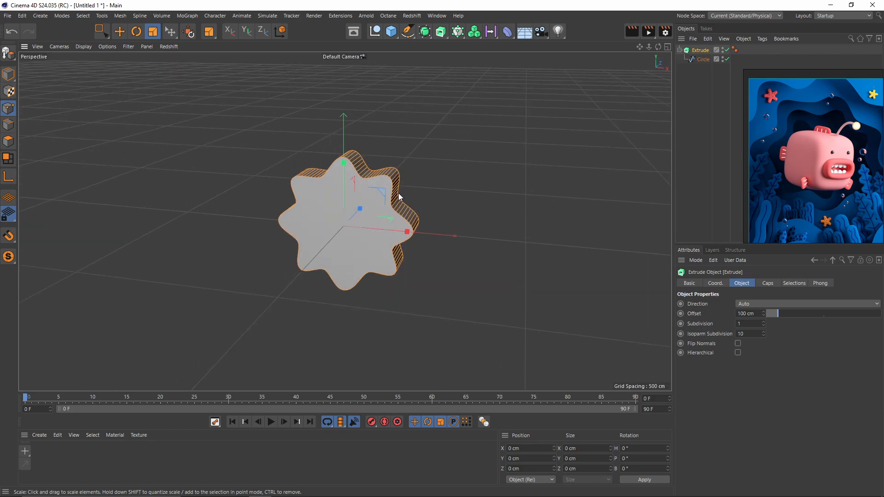
pyautogui.hotkey('ctrl', 'z')
# Add a rectangle spline around the wavy circle and scale it up to about 5887 cm in width and height.
pyautogui.click(408, 31)
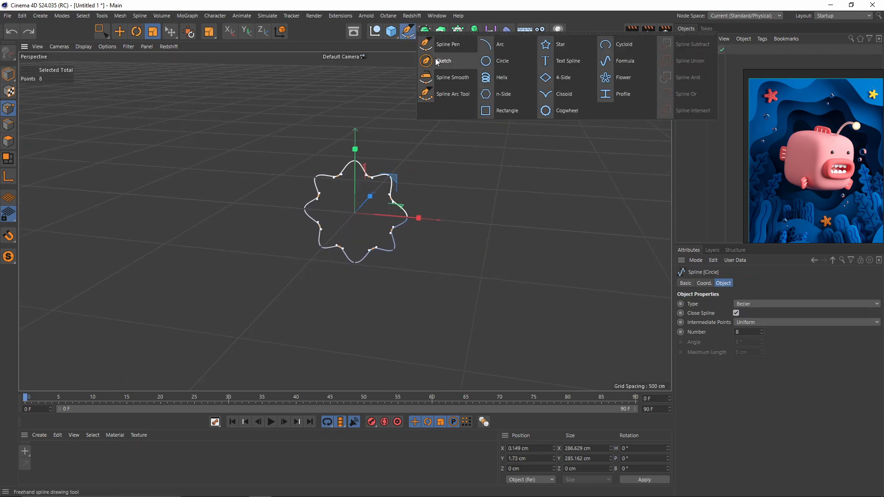
pyautogui.click(513, 115)
pyautogui.scroll(-3, 349, 137)
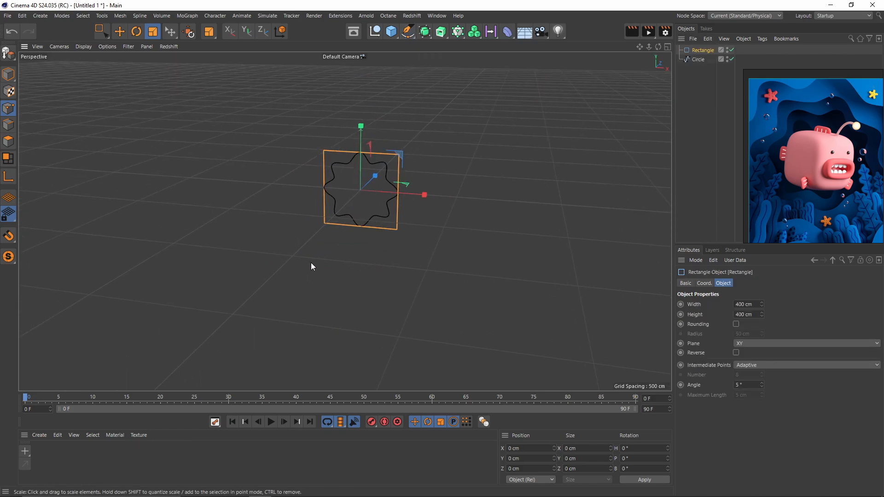
pyautogui.moveTo(311, 262); pyautogui.dragTo(424, 258)
pyautogui.moveTo(345, 258); pyautogui.dragTo(415, 240)
pyautogui.scroll(-4, 414, 240)
pyautogui.keyDown('alt'); pyautogui.moveTo(341, 251); pyautogui.dragTo(302, 277, button='middle'); pyautogui.keyUp('alt')
pyautogui.moveTo(302, 277); pyautogui.dragTo(343, 287)
pyautogui.keyDown('alt'); pyautogui.moveTo(322, 285); pyautogui.dragTo(306, 316); pyautogui.keyUp('alt')
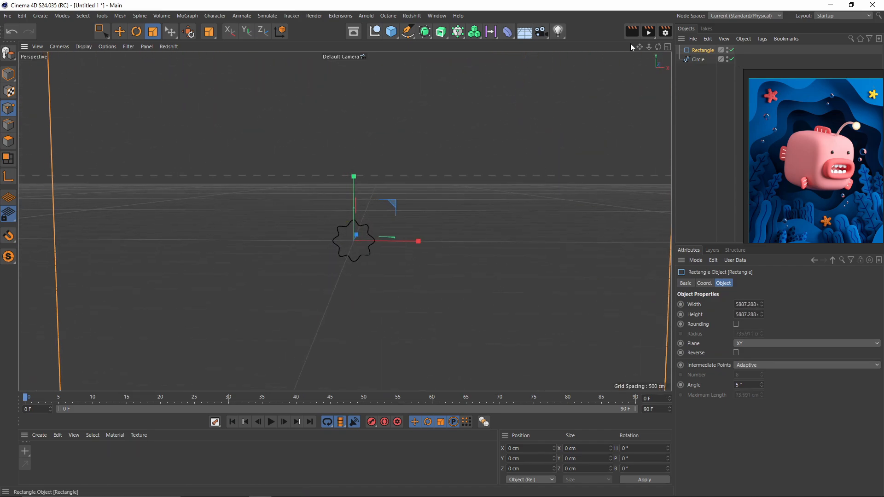
# Add a Spline Mask generator and nest the rectangle and the wavy circle splines inside it.
pyautogui.click(425, 31)
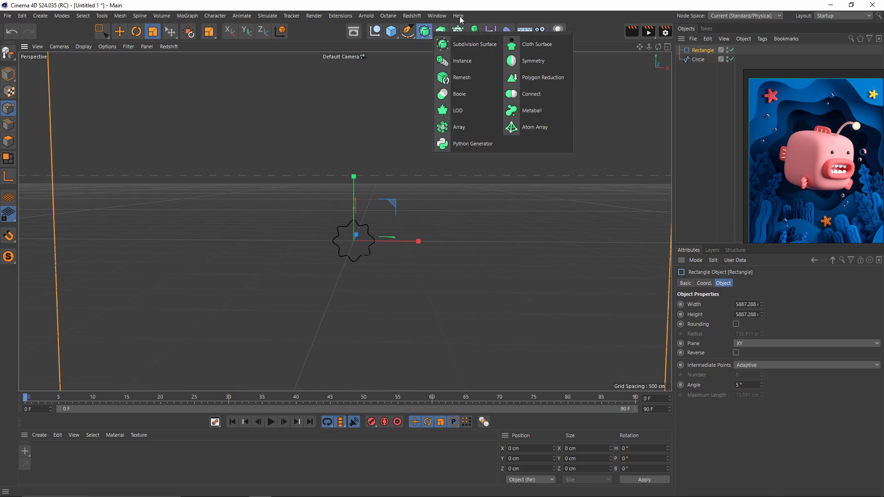
pyautogui.click(440, 32)
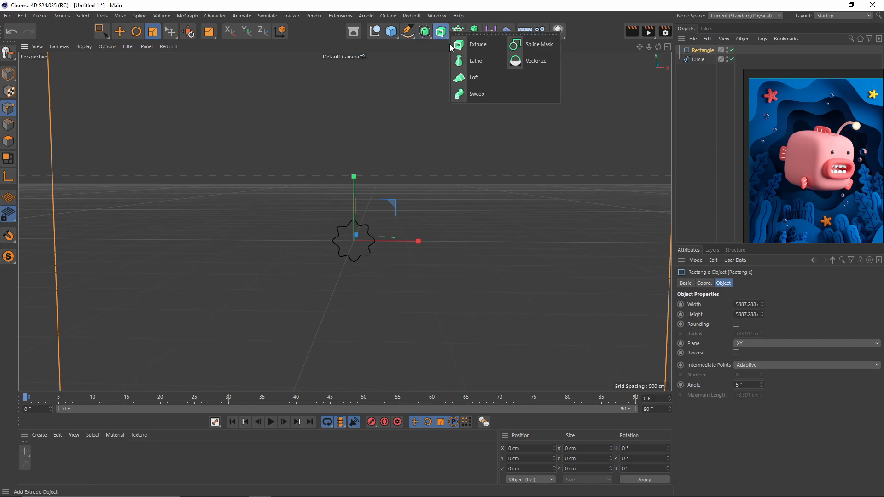
pyautogui.click(532, 46)
pyautogui.moveTo(708, 98); pyautogui.dragTo(701, 51)
pyautogui.click(704, 51)
pyautogui.keyDown('alt'); pyautogui.moveTo(389, 149); pyautogui.dragTo(438, 202); pyautogui.keyUp('alt')
pyautogui.scroll(-1, 735, 313)
pyautogui.click(731, 141)
pyautogui.click(680, 50)
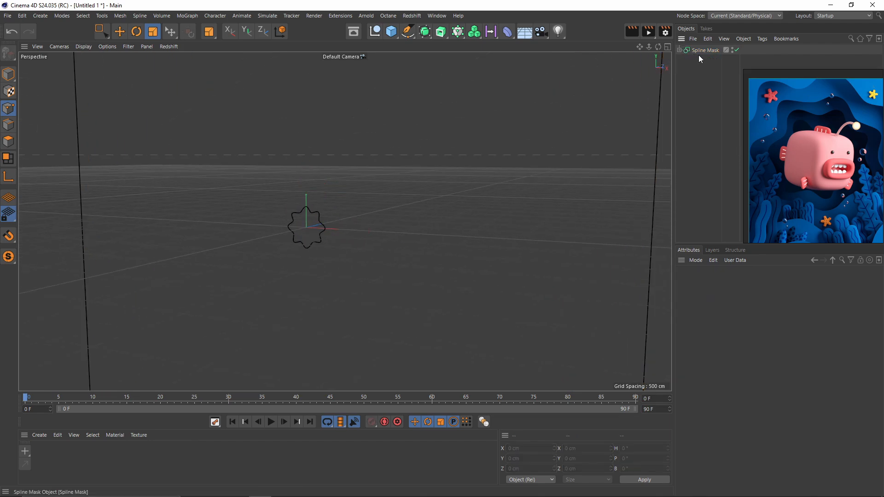
# Try to extrude the spline mask by making it a child of a new Extrude generator.
pyautogui.click(699, 52)
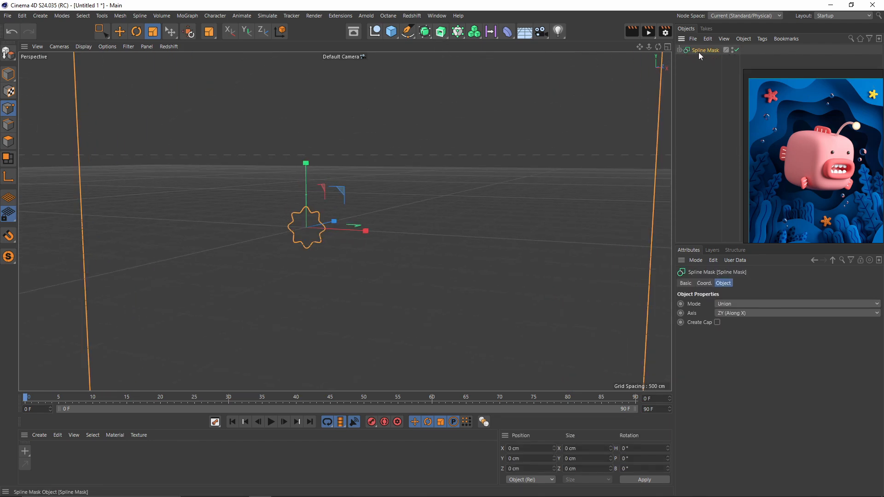
pyautogui.keyDown('alt'); pyautogui.click(444, 34); pyautogui.keyUp('alt')
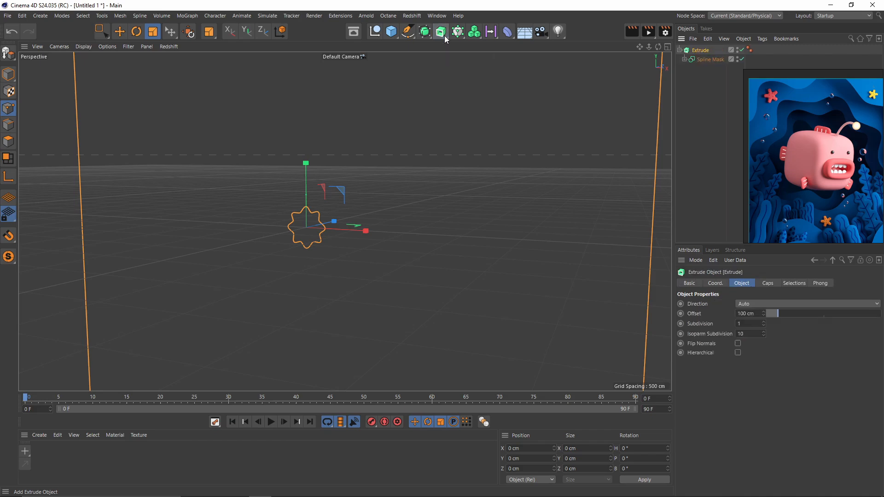
pyautogui.keyDown('alt'); pyautogui.moveTo(405, 175); pyautogui.dragTo(371, 217); pyautogui.keyUp('alt')
pyautogui.scroll(4, 363, 211)
pyautogui.keyDown('alt'); pyautogui.moveTo(370, 217); pyautogui.dragTo(388, 207, button='middle'); pyautogui.keyUp('alt')
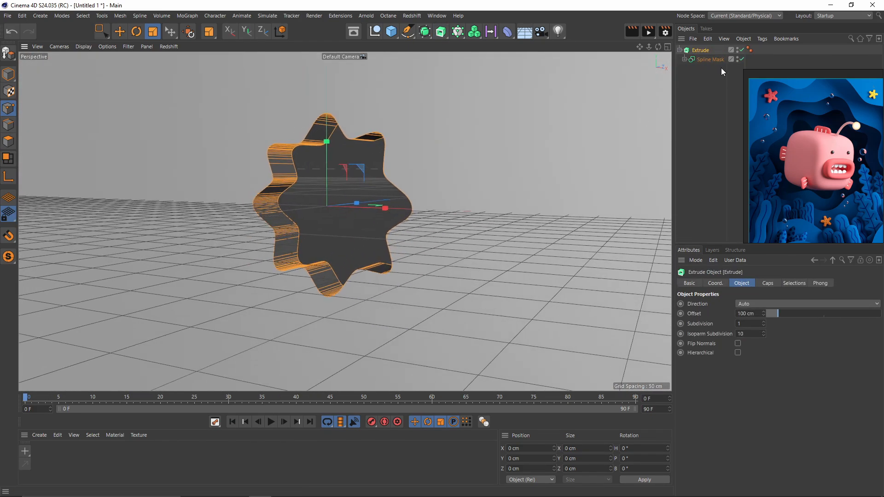
# Take the spline mask out of the Extrude generator and delete the generator.
pyautogui.moveTo(702, 59); pyautogui.dragTo(704, 69)
pyautogui.click(700, 51)
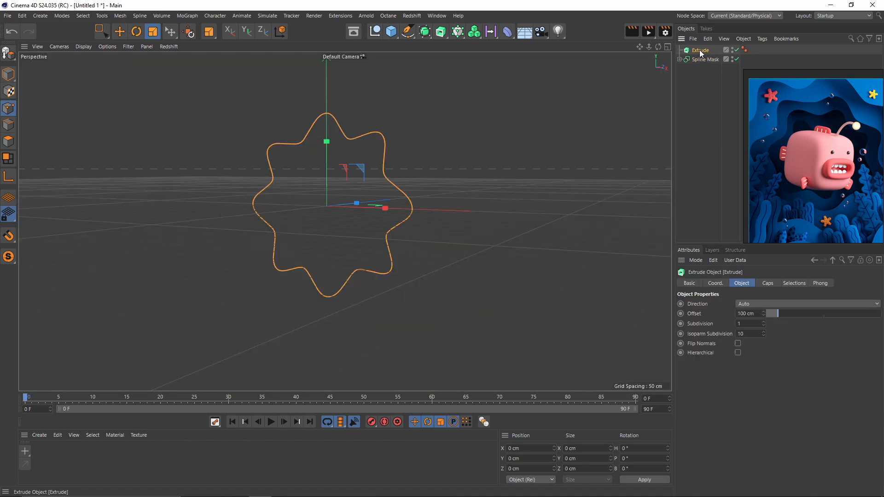
pyautogui.press('Delete')
pyautogui.click(700, 51)
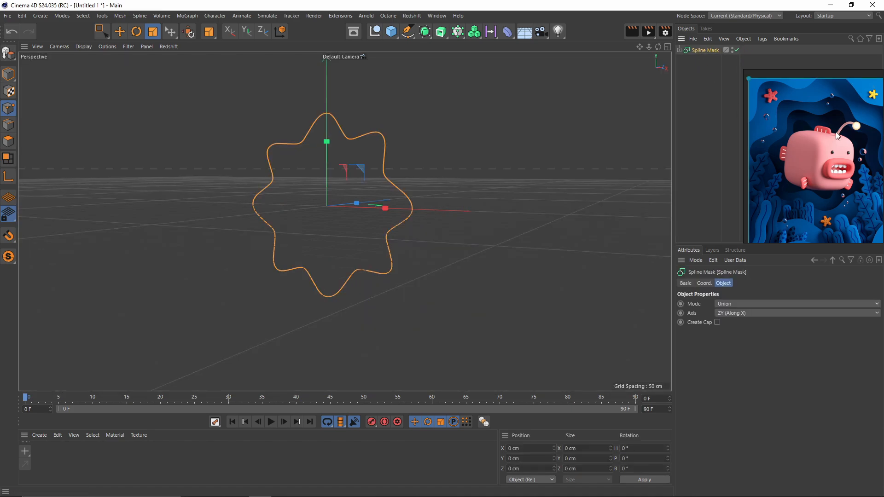
# Duplicate the spline mask and move the copy about 750 cm along the Z axis behind the original.
pyautogui.scroll(-3, 378, 151)
pyautogui.keyDown('alt'); pyautogui.moveTo(379, 150); pyautogui.dragTo(375, 209); pyautogui.keyUp('alt')
pyautogui.scroll(3, 835, 116)
pyautogui.moveTo(836, 115); pyautogui.dragTo(824, 130, button='middle')
pyautogui.scroll(-3, 824, 129)
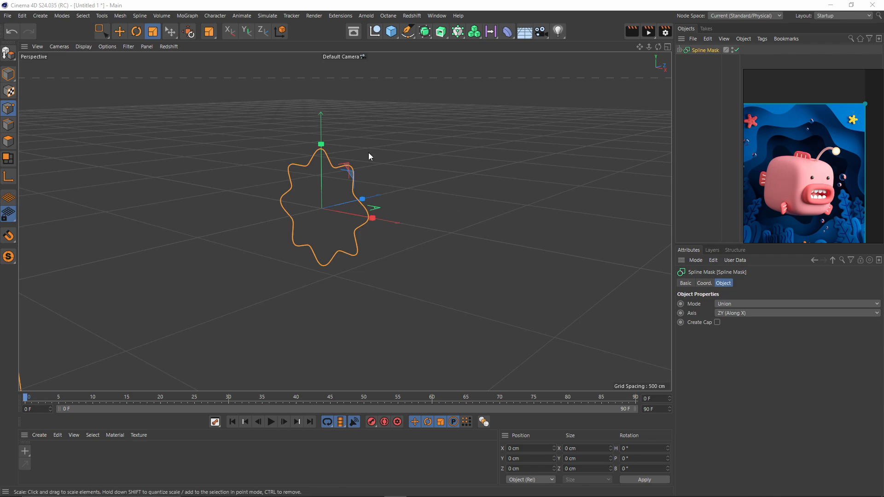
pyautogui.keyDown('alt'); pyautogui.moveTo(369, 153); pyautogui.dragTo(296, 205); pyautogui.keyUp('alt')
pyautogui.scroll(-10, 296, 206)
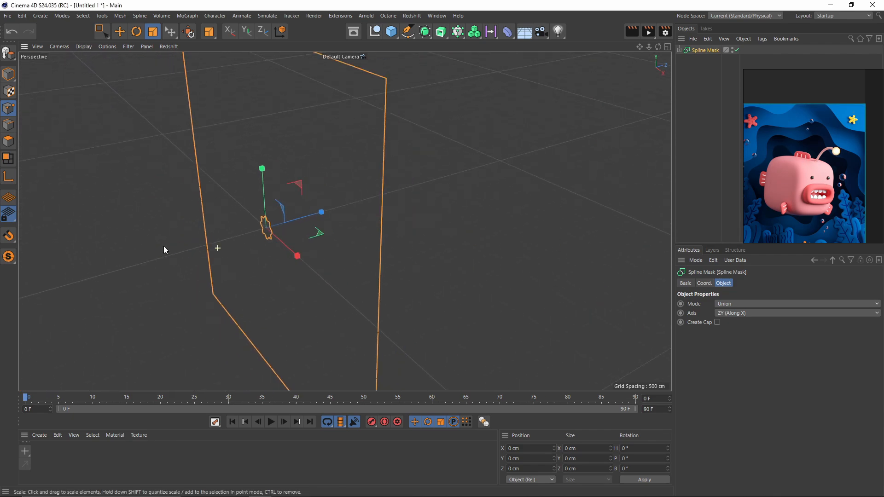
pyautogui.keyDown('alt'); pyautogui.moveTo(272, 230); pyautogui.dragTo(313, 214, button='middle'); pyautogui.keyUp('alt')
pyautogui.scroll(-1, 314, 215)
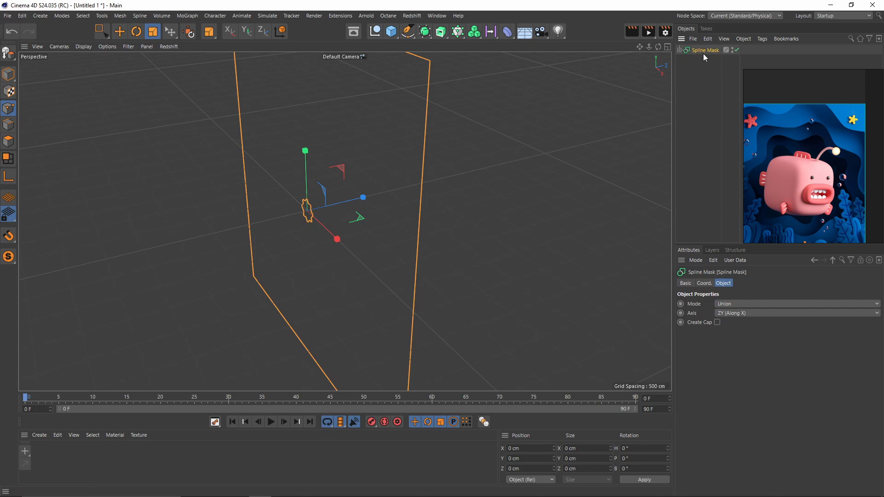
pyautogui.moveTo(701, 51); pyautogui.dragTo(704, 54)
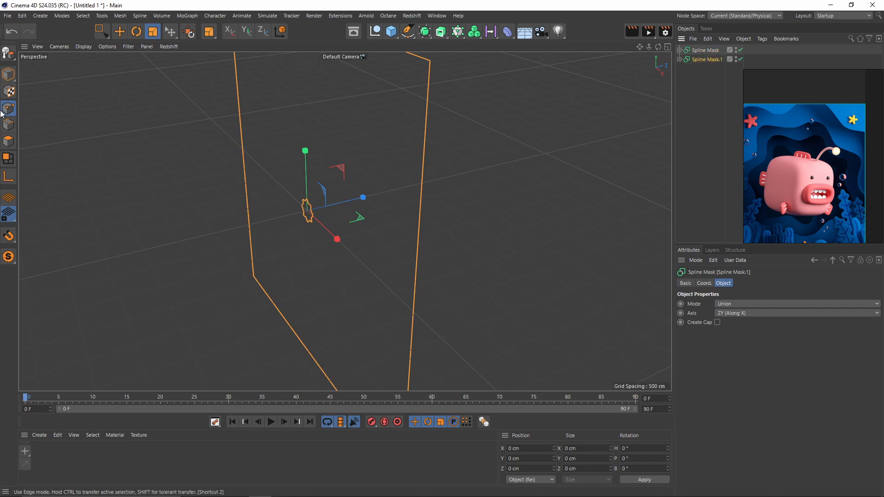
pyautogui.press('e')
pyautogui.moveTo(345, 201); pyautogui.dragTo(426, 177)
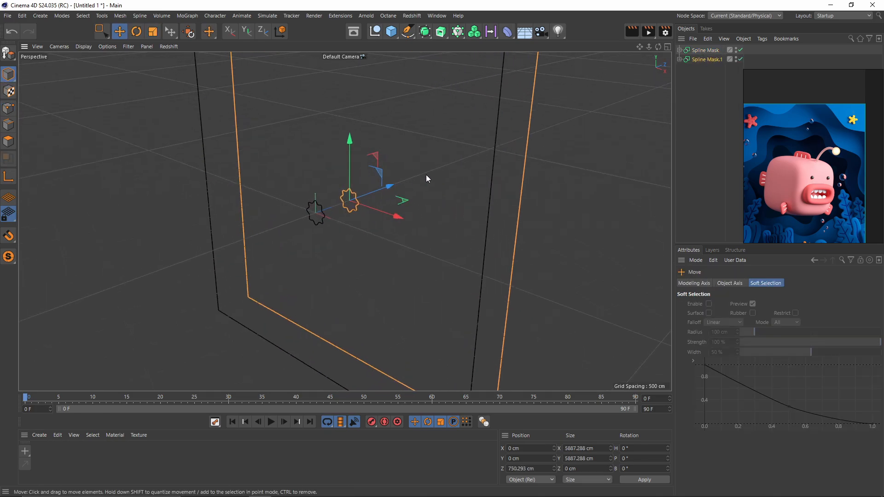
# Select all points of the wavy circle in the duplicated spline mask and scale them down to about 203 cm across.
pyautogui.click(679, 60)
pyautogui.click(701, 78)
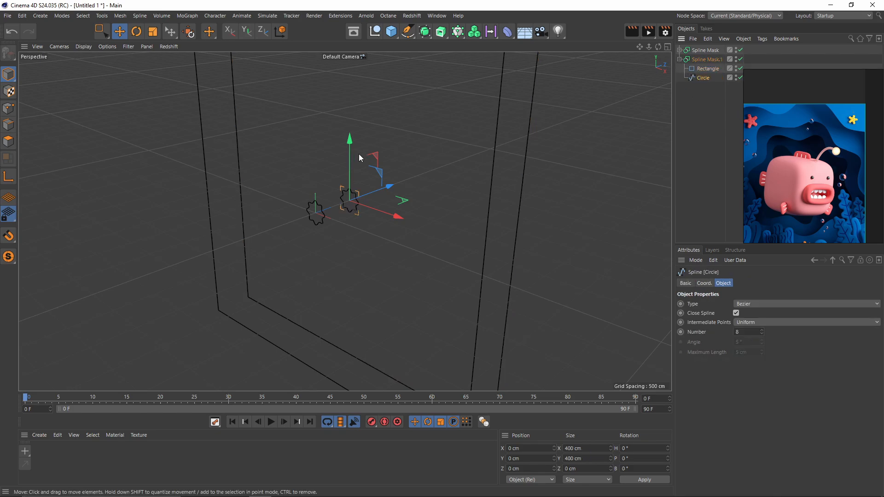
pyautogui.keyDown('alt'); pyautogui.moveTo(350, 188); pyautogui.dragTo(419, 198, button='right'); pyautogui.keyUp('alt')
pyautogui.click(9, 108)
pyautogui.keyDown('alt'); pyautogui.moveTo(354, 212); pyautogui.dragTo(381, 203); pyautogui.keyUp('alt')
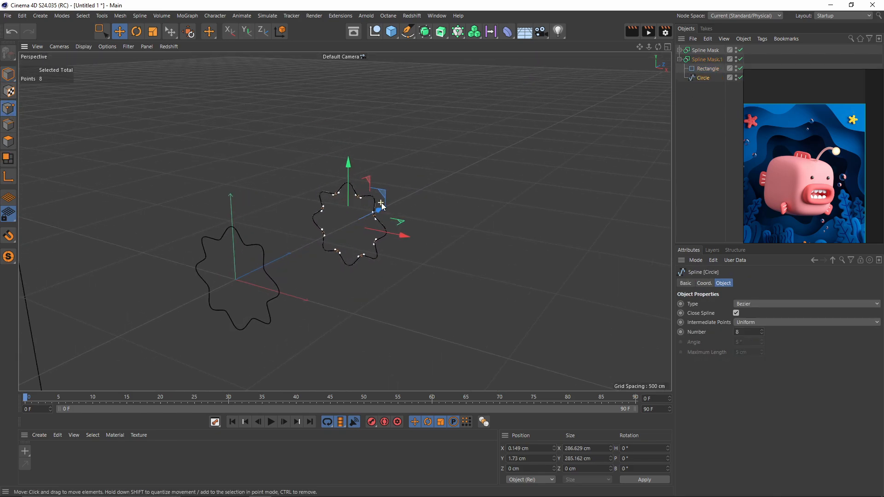
pyautogui.keyDown('alt'); pyautogui.moveTo(381, 204); pyautogui.dragTo(415, 230, button='right'); pyautogui.keyUp('alt')
pyautogui.hotkey('ctrl', 'a')
pyautogui.press('t')
pyautogui.moveTo(535, 292); pyautogui.dragTo(380, 241)
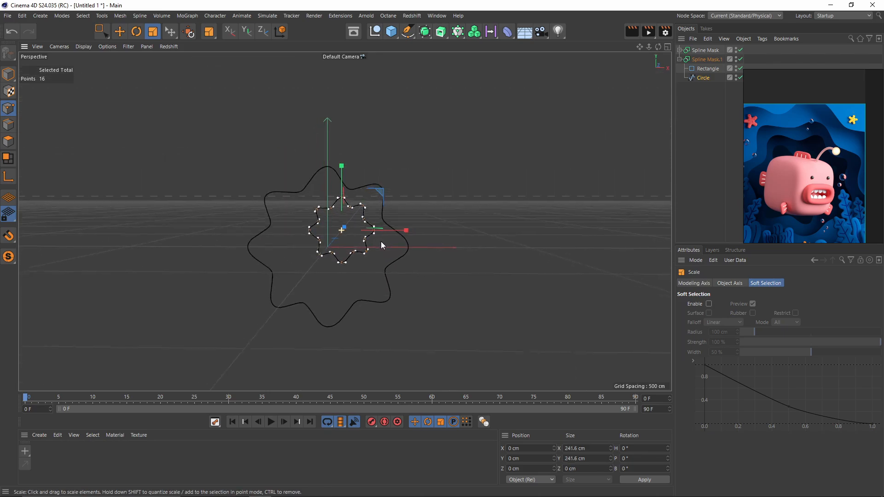
pyautogui.middleClick(384, 244)
pyautogui.middleClick(506, 301)
pyautogui.moveTo(558, 303); pyautogui.dragTo(491, 315)
pyautogui.middleClick(490, 315)
pyautogui.middleClick(211, 129)
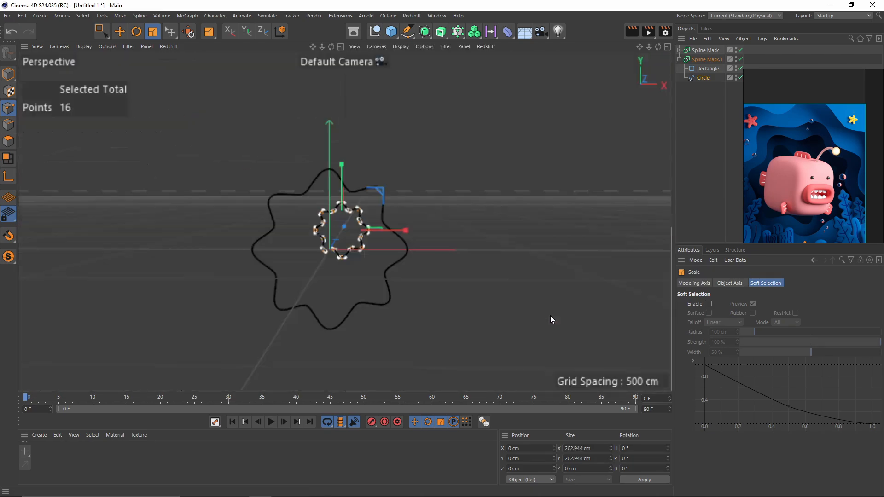
# In the front view, select the points around the small wavy circle's upper-left lobe and shift them slightly to break its symmetry.
pyautogui.middleClick(551, 316)
pyautogui.middleClick(548, 314)
pyautogui.scroll(2, 341, 159)
pyautogui.press('space')
pyautogui.moveTo(365, 199); pyautogui.dragTo(342, 185)
pyautogui.scroll(4, 383, 157)
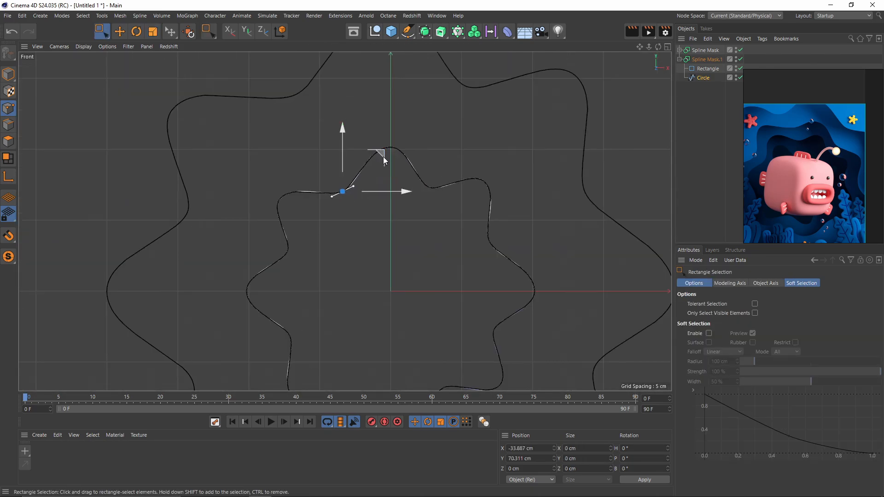
pyautogui.scroll(-4, 385, 173)
pyautogui.moveTo(286, 154); pyautogui.dragTo(370, 214)
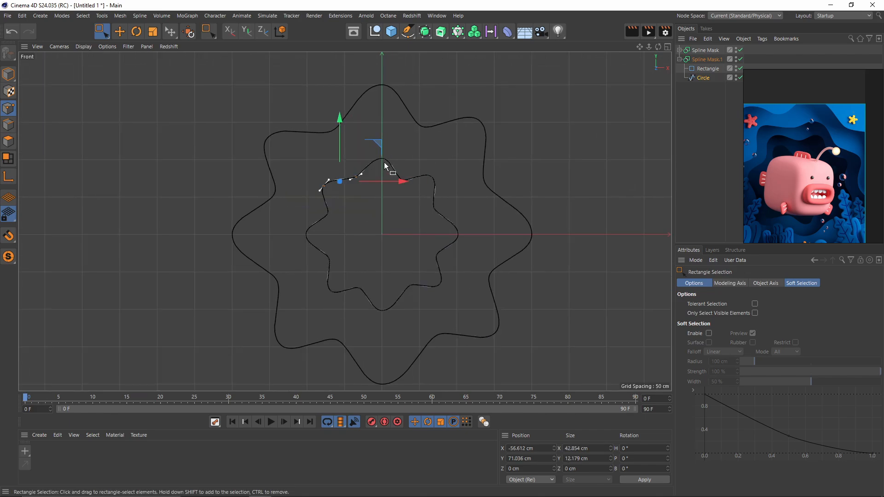
pyautogui.moveTo(376, 144); pyautogui.dragTo(385, 148)
# Nudge individual points on the lower-right, lower-left and right parts of the small wavy circle to make its outline irregular.
pyautogui.moveTo(444, 295); pyautogui.dragTo(431, 278)
pyautogui.moveTo(477, 249); pyautogui.dragTo(474, 246)
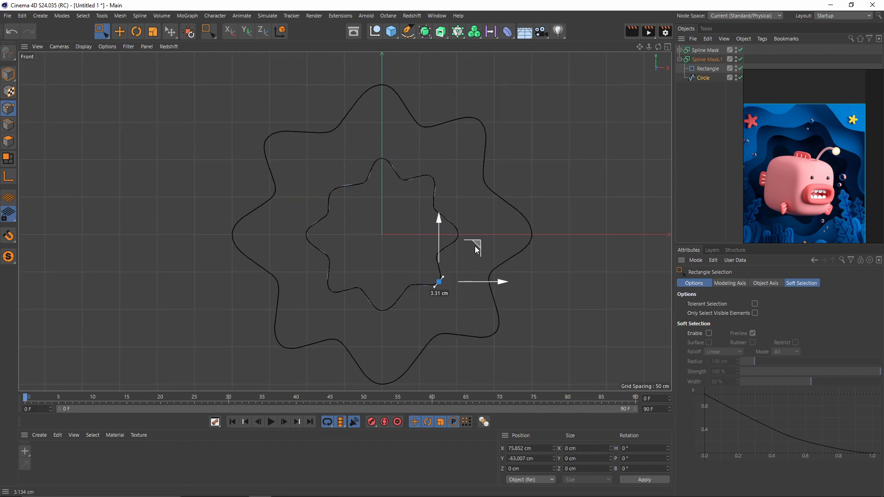
pyautogui.moveTo(408, 333); pyautogui.dragTo(352, 279)
pyautogui.moveTo(374, 256); pyautogui.dragTo(374, 246)
pyautogui.moveTo(319, 249); pyautogui.dragTo(376, 259)
pyautogui.moveTo(425, 219); pyautogui.dragTo(459, 207)
pyautogui.scroll(-1, 505, 164)
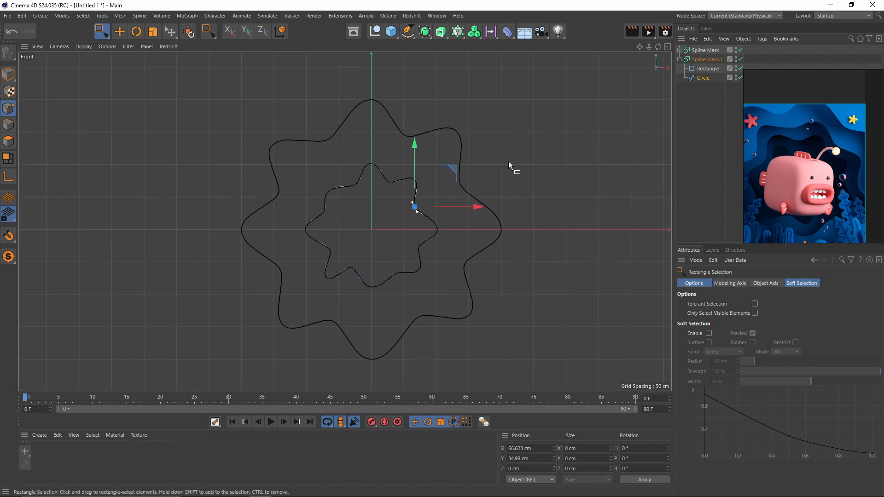
# On the original spline mask's large wavy circle, shift the upper-left valley point slightly and lower the top point by about 18 cm.
pyautogui.click(680, 50)
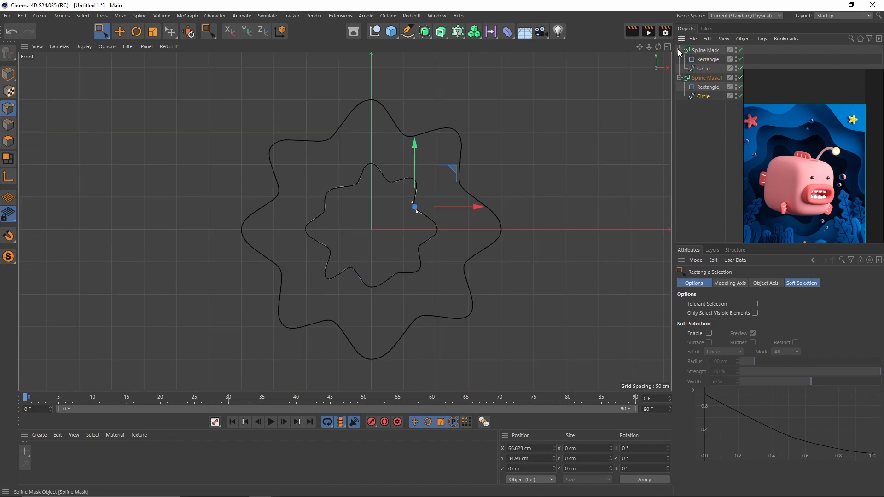
pyautogui.click(703, 69)
pyautogui.click(327, 143)
pyautogui.moveTo(330, 99); pyautogui.dragTo(330, 97)
pyautogui.click(371, 100)
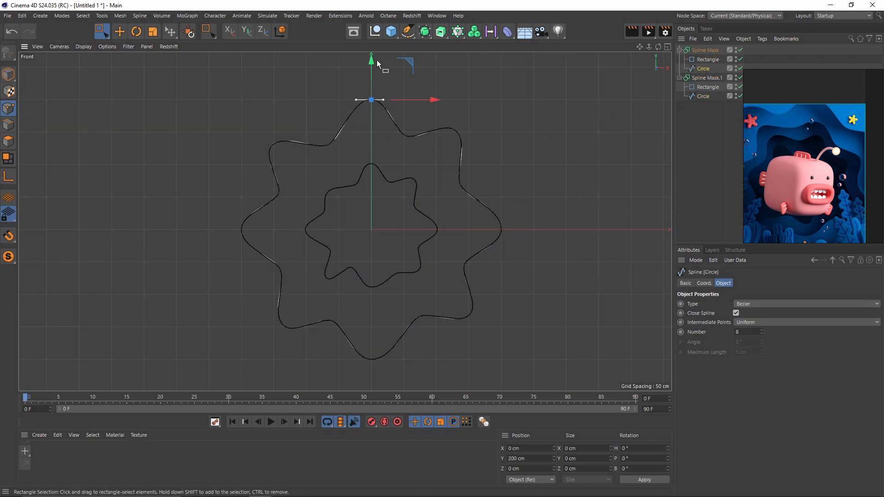
pyautogui.moveTo(375, 66); pyautogui.dragTo(375, 79)
# Move the large circle's rightmost tip and its lower-right, lower-left and left valley points to make the outline irregular, about 411 cm wide.
pyautogui.click(501, 230)
pyautogui.moveTo(547, 226); pyautogui.dragTo(554, 227)
pyautogui.click(465, 265)
pyautogui.moveTo(509, 268); pyautogui.dragTo(521, 269)
pyautogui.click(332, 326)
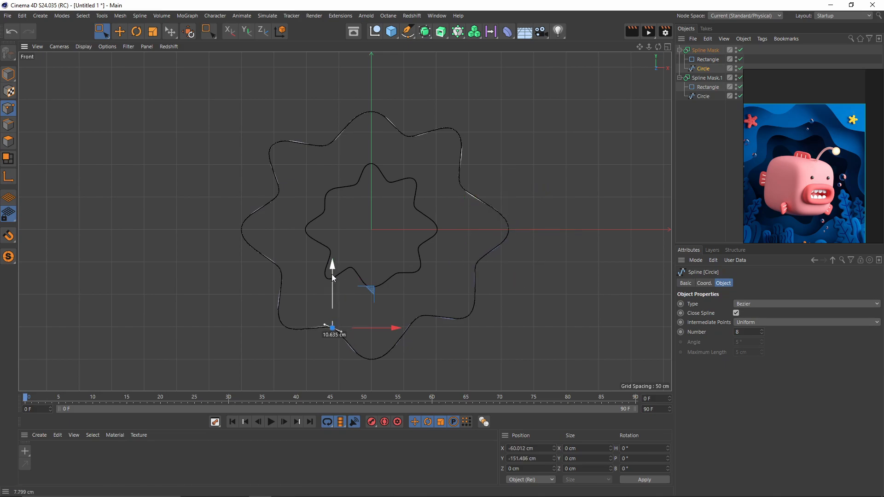
pyautogui.click(271, 270)
pyautogui.click(280, 193)
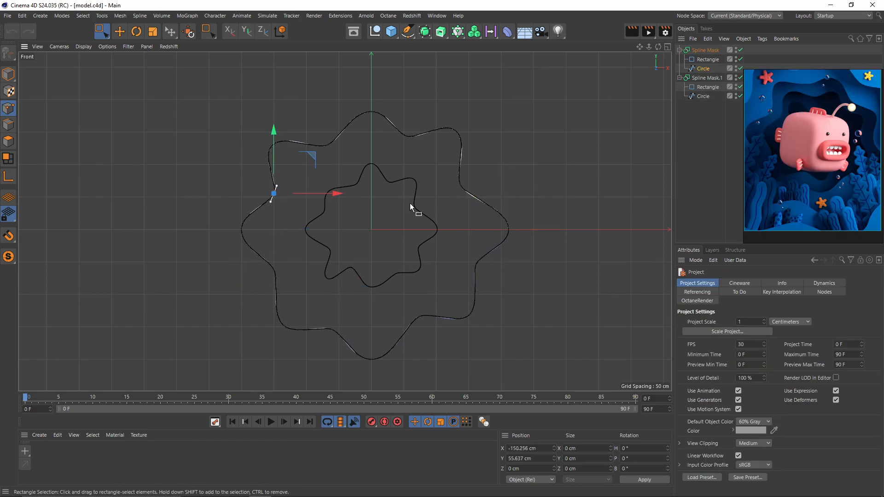
# Return to the perspective view and Model mode, and add a MoGraph Cloner object.
pyautogui.press('F1')
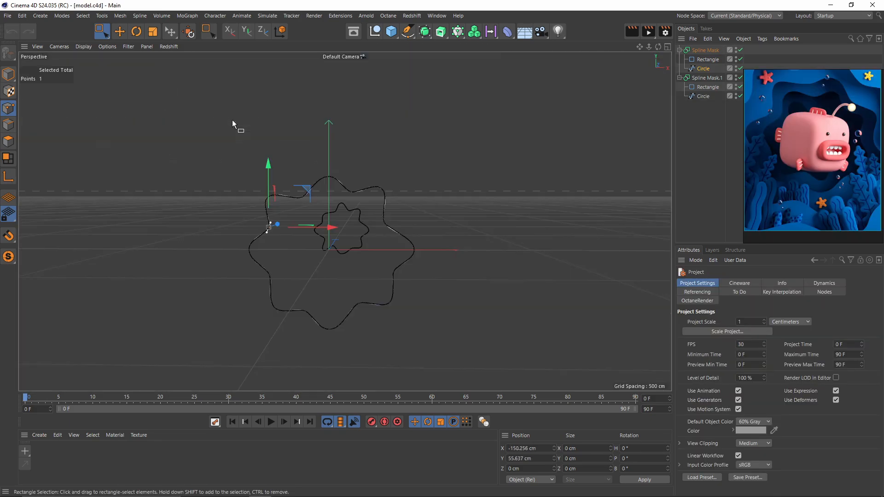
pyautogui.keyDown('alt'); pyautogui.moveTo(233, 124); pyautogui.dragTo(277, 275); pyautogui.keyUp('alt')
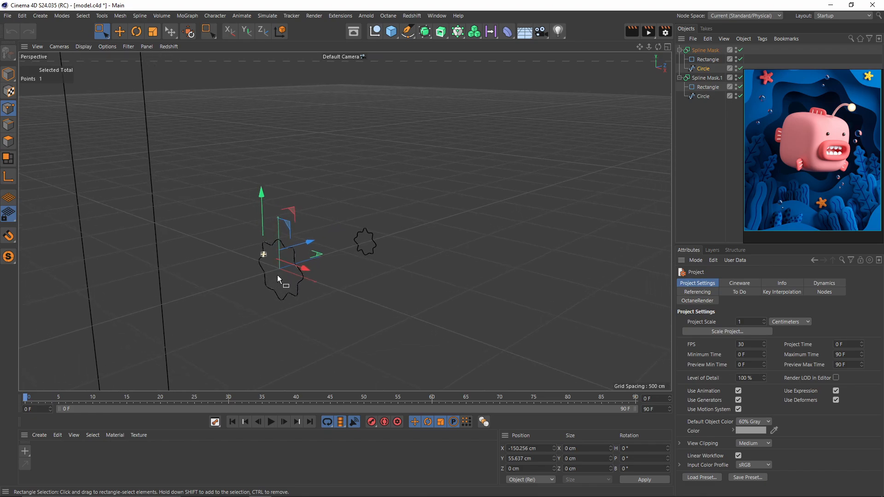
pyautogui.click(8, 76)
pyautogui.press('e')
pyautogui.click(457, 32)
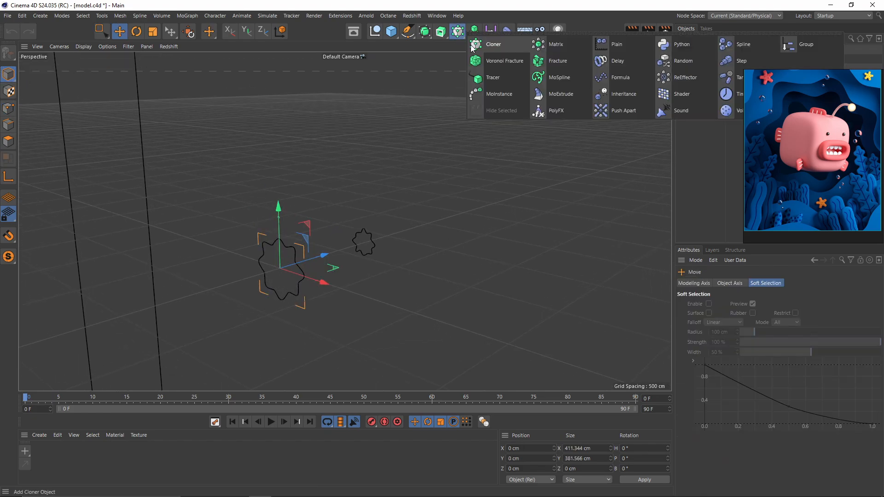
pyautogui.click(489, 46)
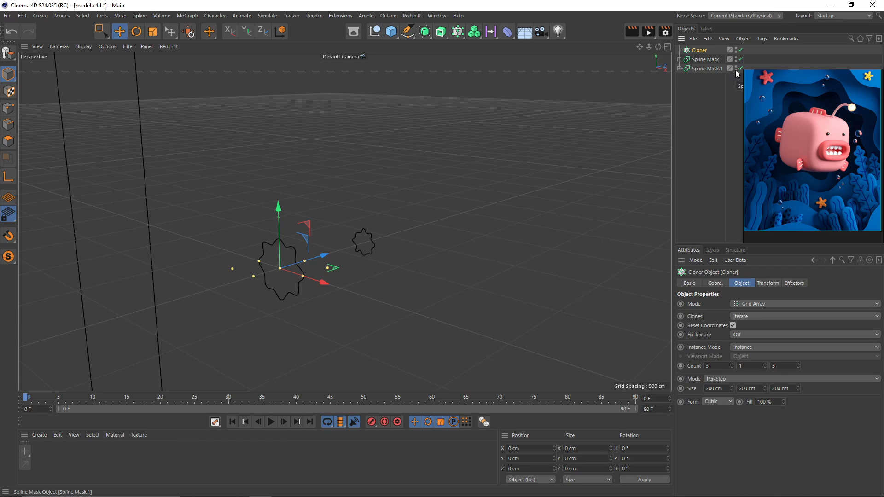
# Hide the duplicated spline mask in the viewport and nest the original spline mask under the Cloner.
pyautogui.click(736, 67)
pyautogui.click(698, 60)
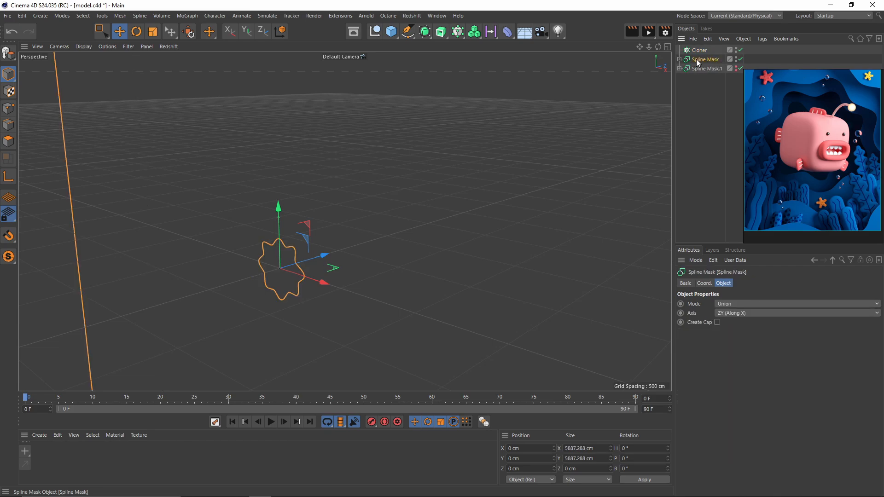
pyautogui.moveTo(697, 59); pyautogui.dragTo(701, 49)
pyautogui.keyDown('alt'); pyautogui.moveTo(501, 145); pyautogui.dragTo(456, 146); pyautogui.keyUp('alt')
# Switch the Cloner to Linear mode and set its per-step Y position offset to 0 cm.
pyautogui.click(696, 51)
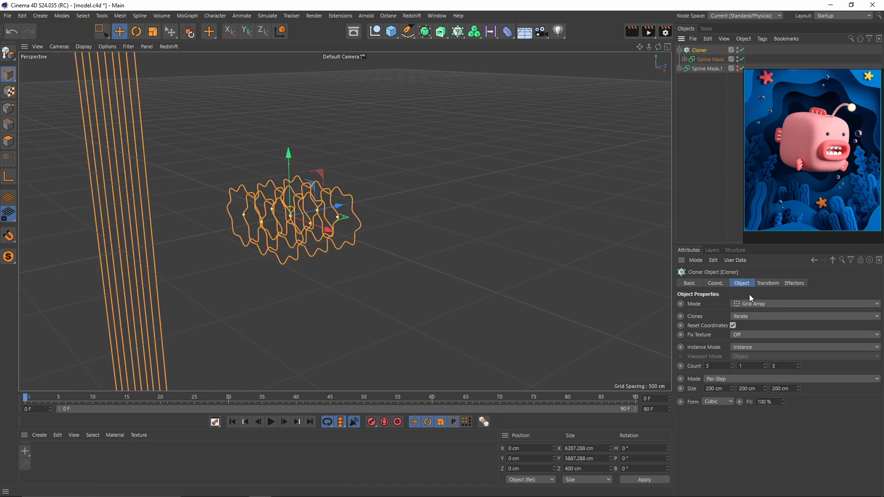
pyautogui.keyDown('alt'); pyautogui.moveTo(349, 220); pyautogui.dragTo(326, 239, button='middle'); pyautogui.keyUp('alt')
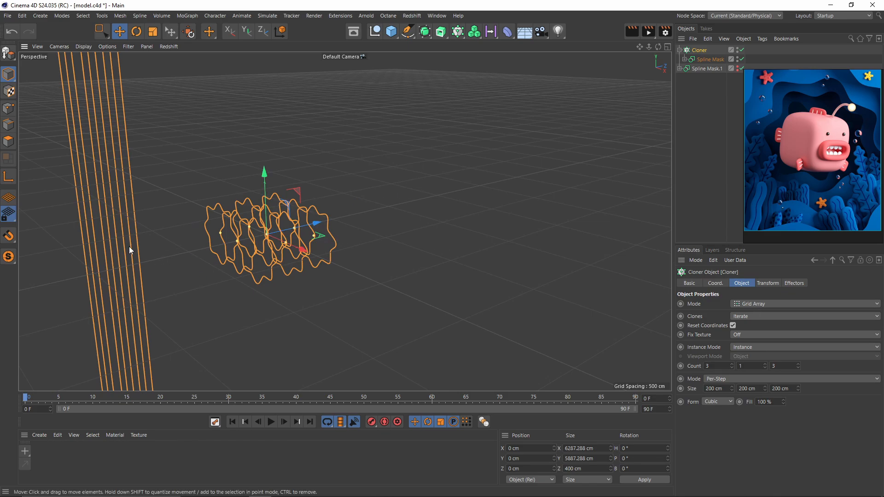
pyautogui.click(769, 303)
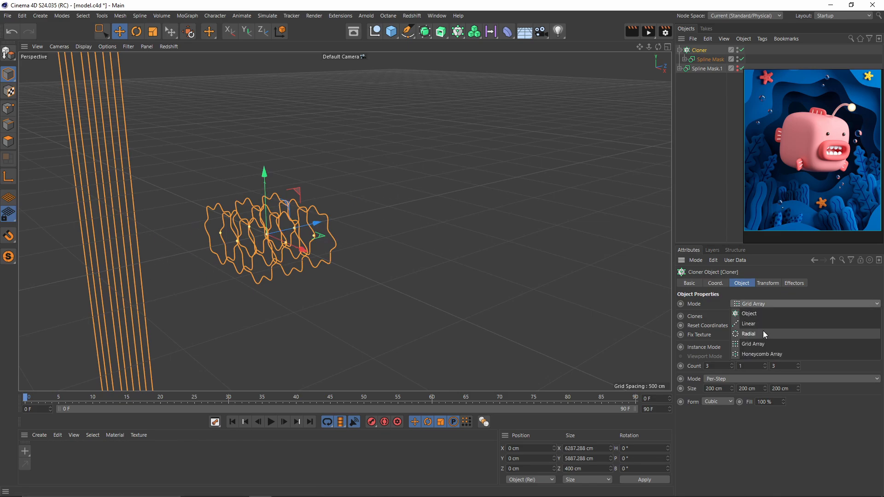
pyautogui.click(766, 323)
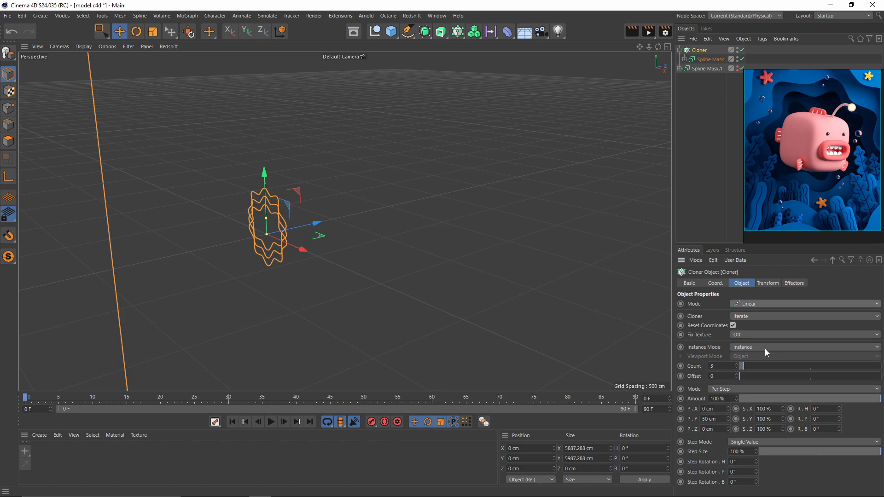
pyautogui.click(722, 417)
pyautogui.write('0')
pyautogui.press('Return')
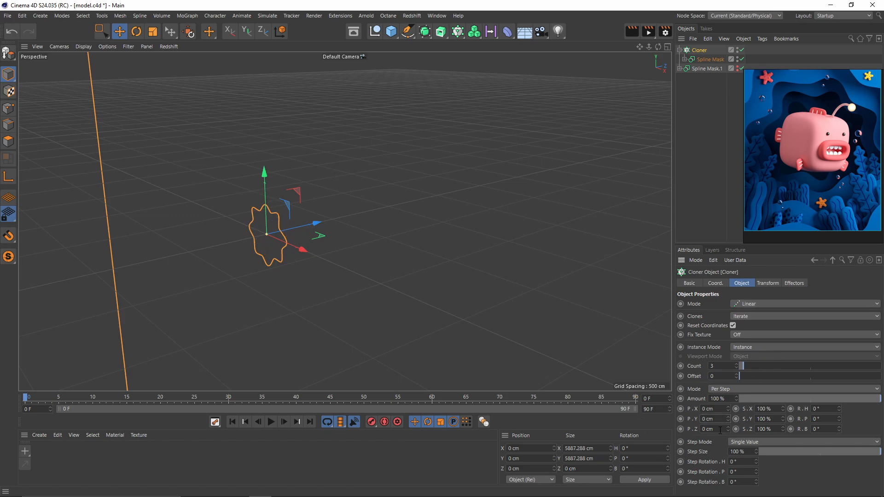
# Set the Cloner's per-step Z position offset to 81 cm and its clone count to 6.
pyautogui.moveTo(726, 430); pyautogui.dragTo(733, 403)
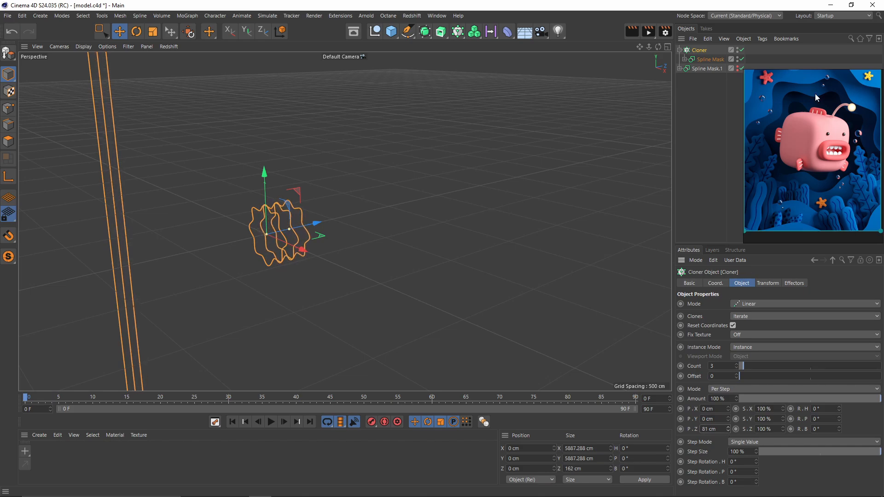
pyautogui.moveTo(800, 125); pyautogui.dragTo(811, 125, button='middle')
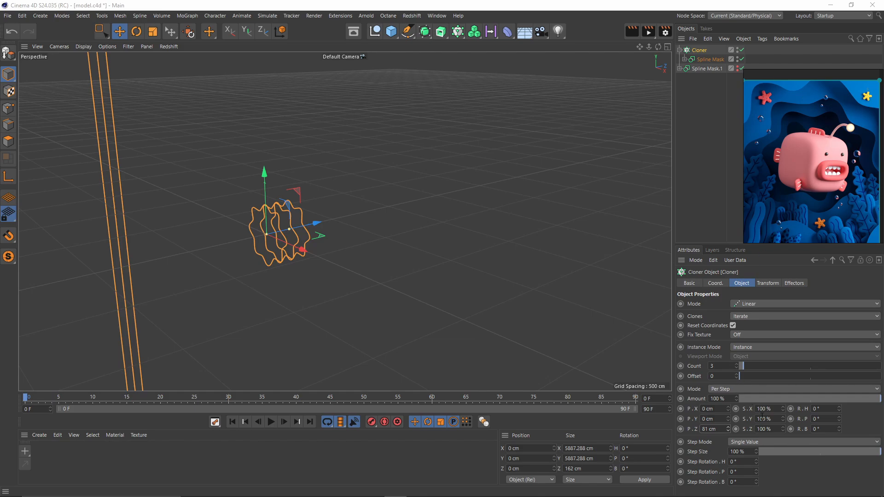
pyautogui.moveTo(735, 364); pyautogui.dragTo(735, 367)
pyautogui.click(737, 368)
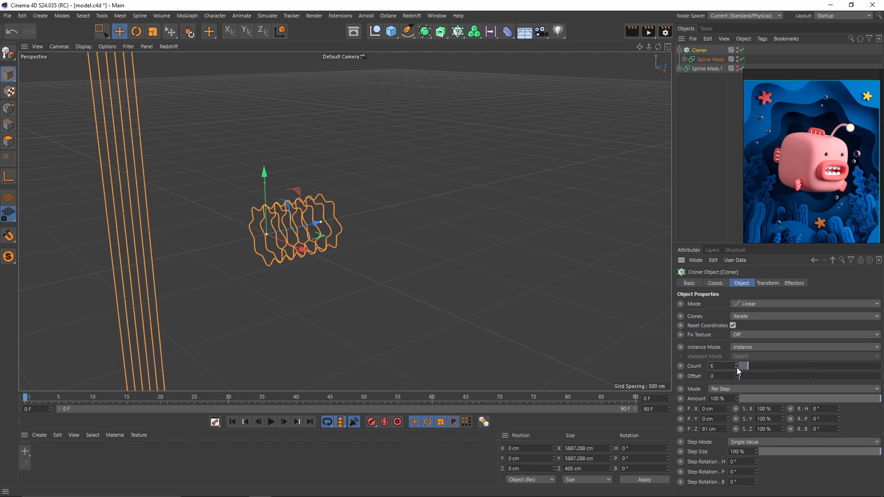
pyautogui.keyDown('alt'); pyautogui.moveTo(326, 251); pyautogui.dragTo(373, 230); pyautogui.keyUp('alt')
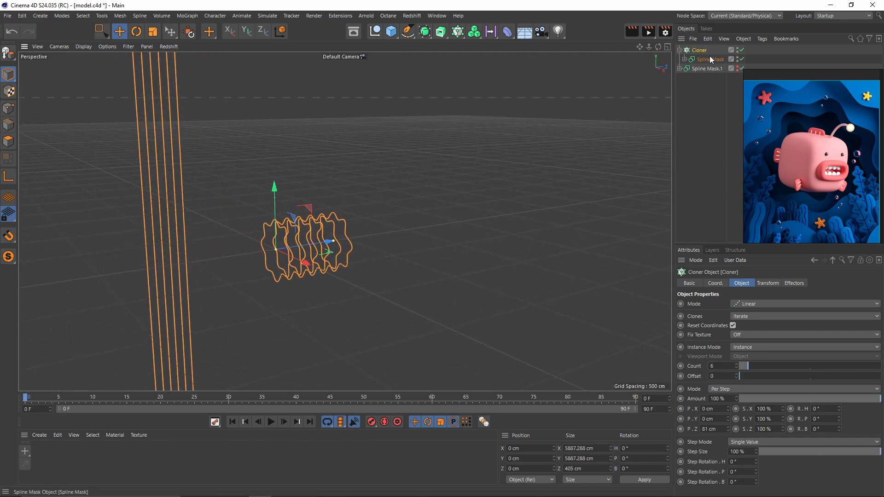
# Unhide and nest the duplicated spline mask under the Cloner, and set the Clones distribution to Blend.
pyautogui.click(739, 68)
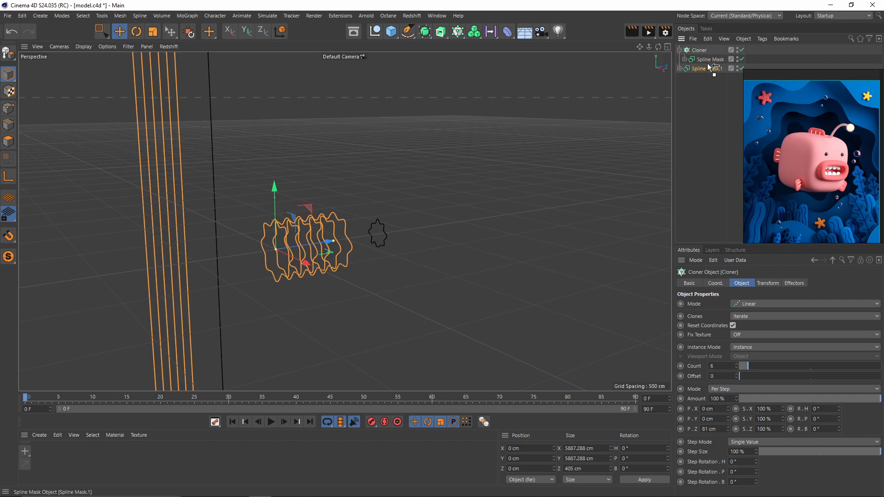
pyautogui.moveTo(710, 67); pyautogui.dragTo(709, 67)
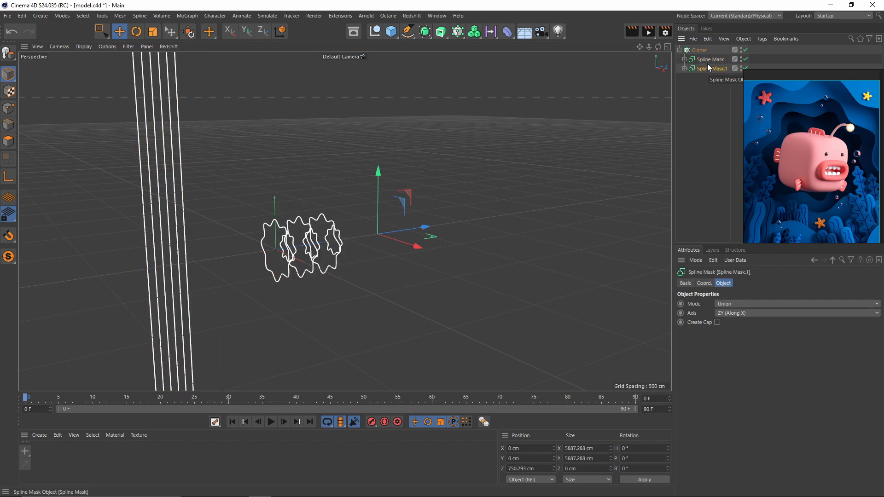
pyautogui.click(700, 50)
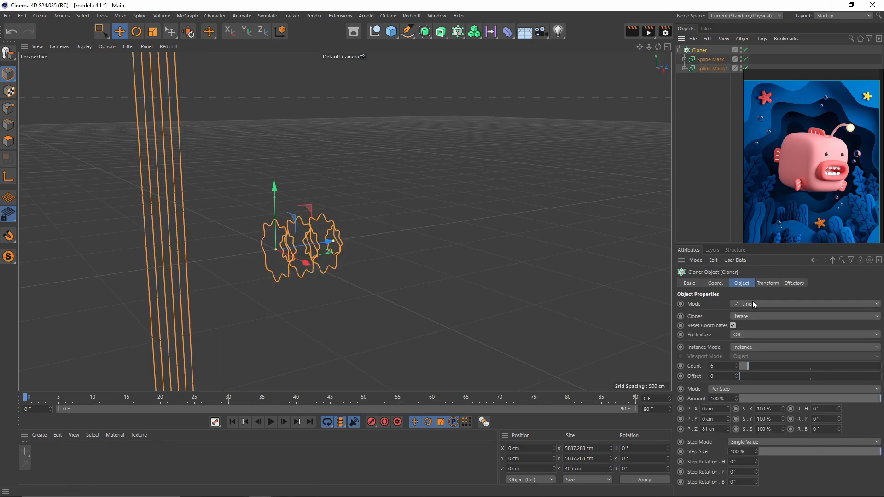
pyautogui.click(744, 317)
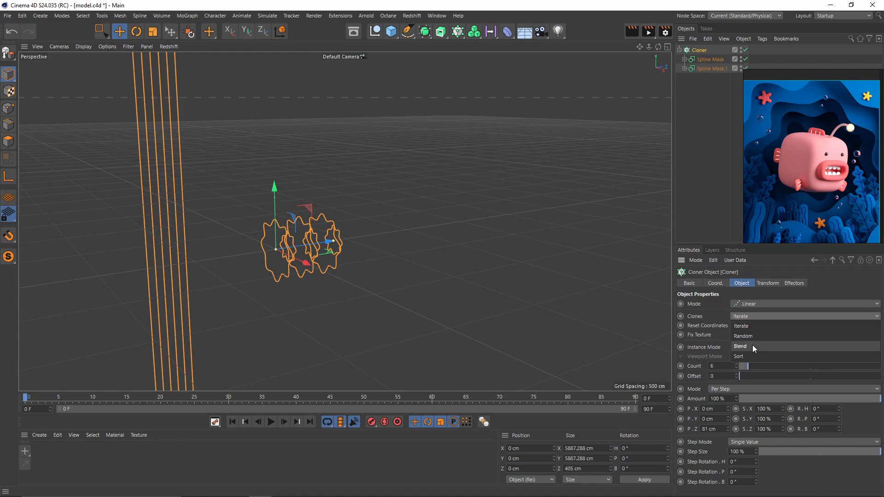
pyautogui.click(752, 345)
pyautogui.keyDown('alt'); pyautogui.moveTo(299, 278); pyautogui.dragTo(507, 202); pyautogui.keyUp('alt')
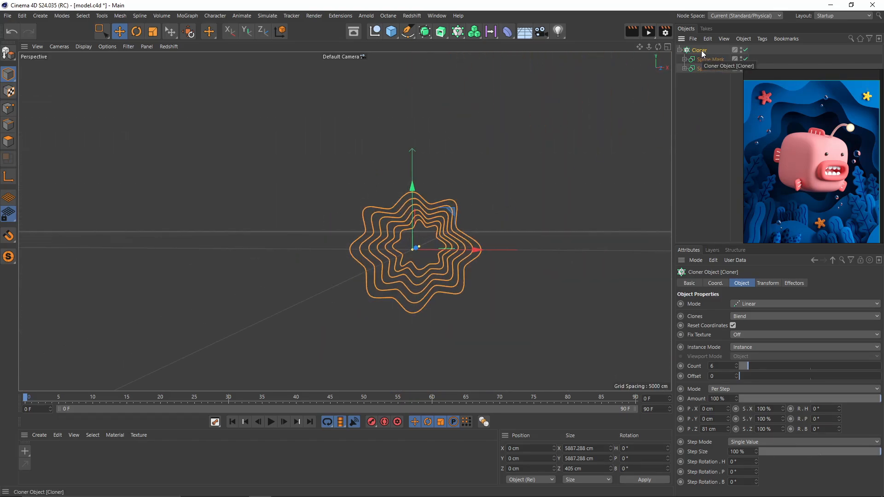
# Make the Cloner editable and check the individual spline masks in the resulting group.
pyautogui.press('c')
pyautogui.click(680, 49)
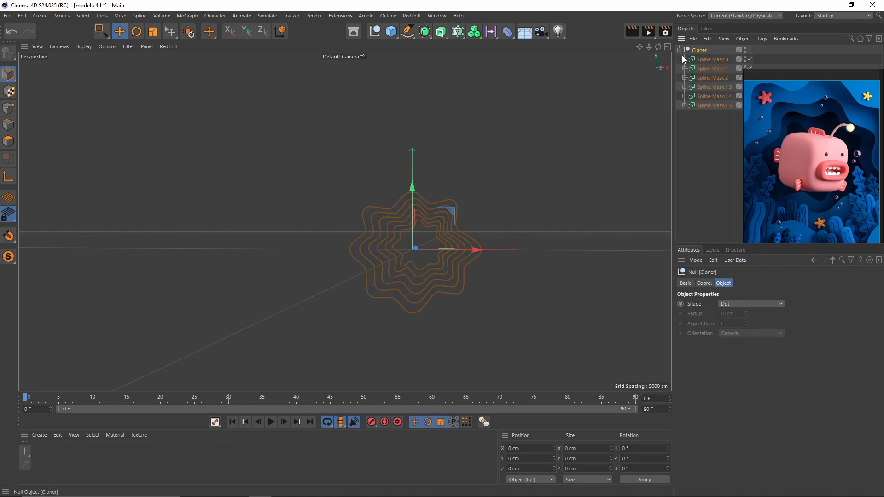
pyautogui.click(707, 60)
pyautogui.click(706, 69)
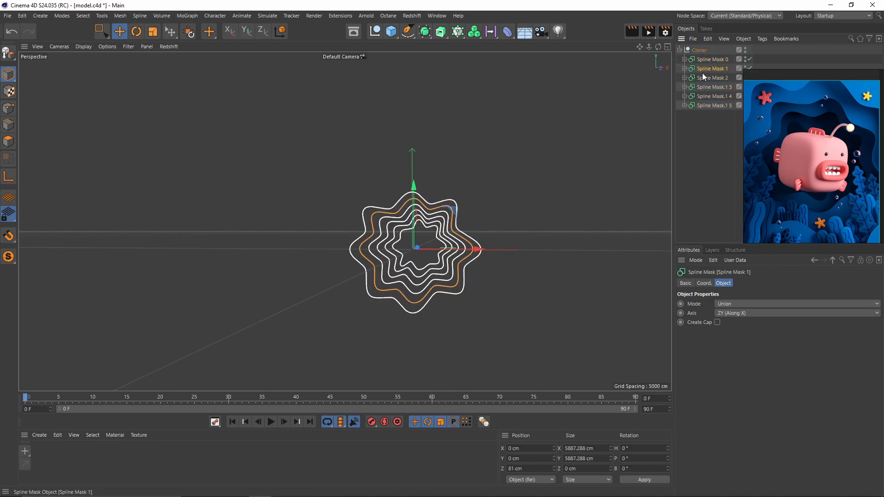
pyautogui.click(703, 77)
pyautogui.click(703, 96)
pyautogui.click(704, 87)
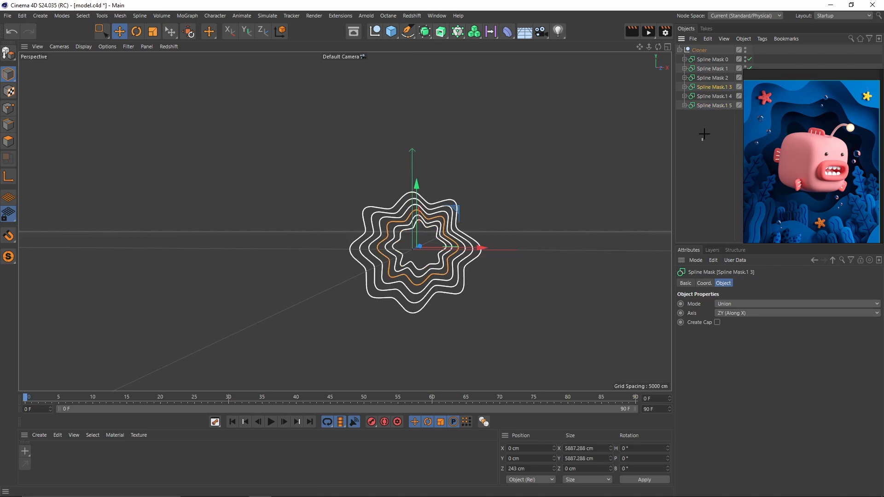
# Wrap each of the six spline masks in its own Extrude object.
pyautogui.moveTo(702, 141); pyautogui.dragTo(717, 57)
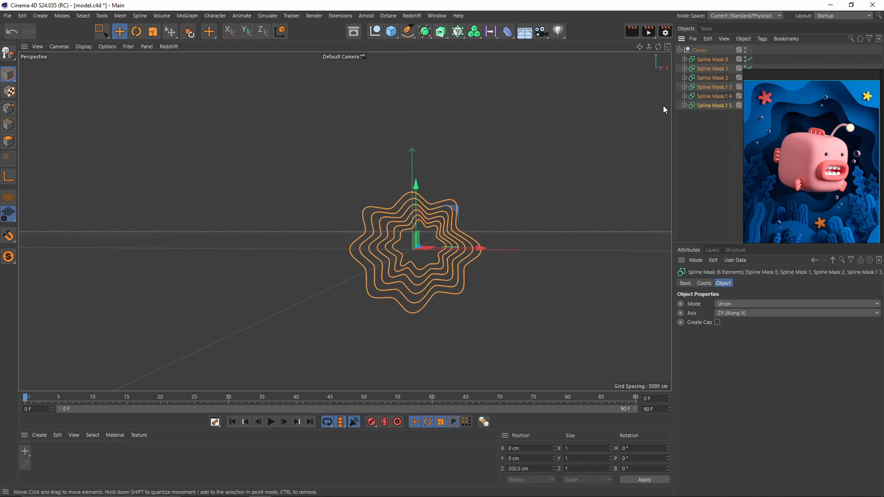
pyautogui.keyDown('alt'); pyautogui.click(440, 33); pyautogui.keyUp('alt')
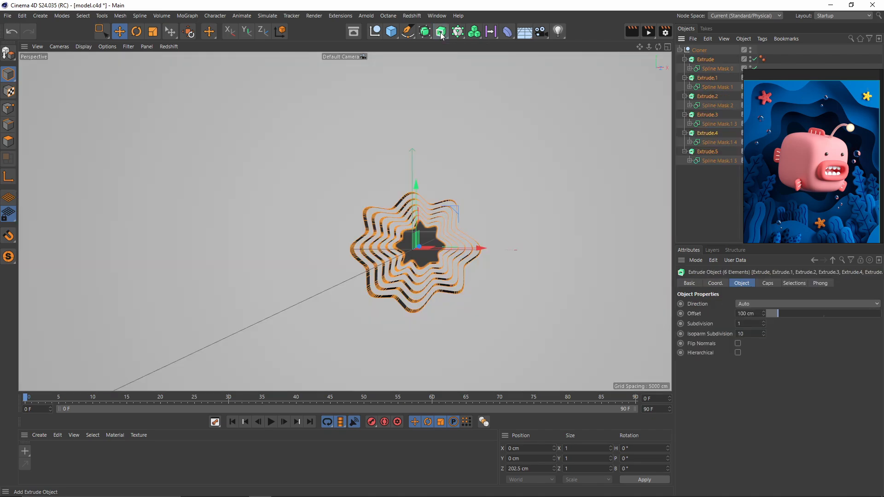
pyautogui.keyDown('alt'); pyautogui.moveTo(510, 141); pyautogui.dragTo(490, 201); pyautogui.keyUp('alt')
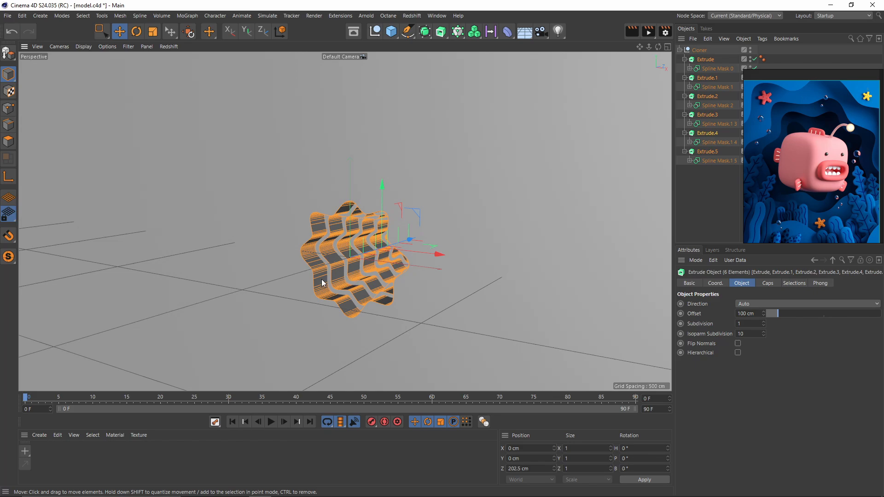
pyautogui.keyDown('alt'); pyautogui.moveTo(322, 281); pyautogui.dragTo(498, 283); pyautogui.keyUp('alt')
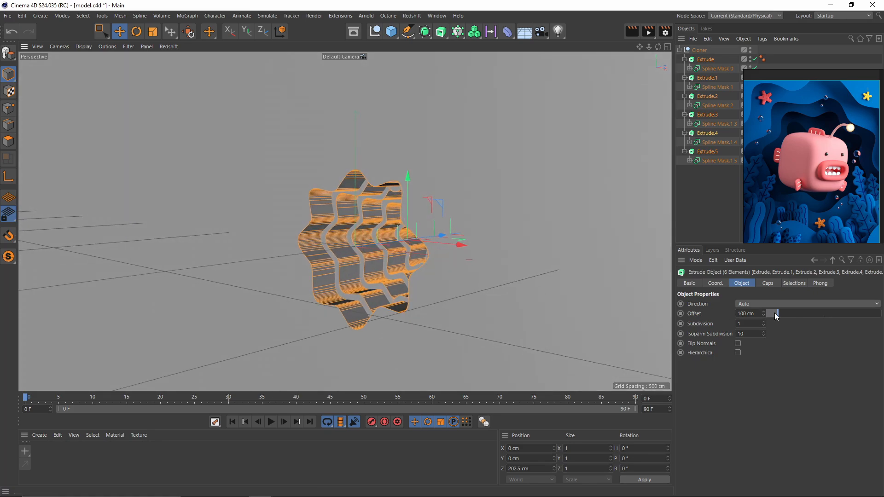
# Set the extrusion offset of all six Extrude objects to 2 cm.
pyautogui.doubleClick(748, 314)
pyautogui.write('2')
pyautogui.press('Return')
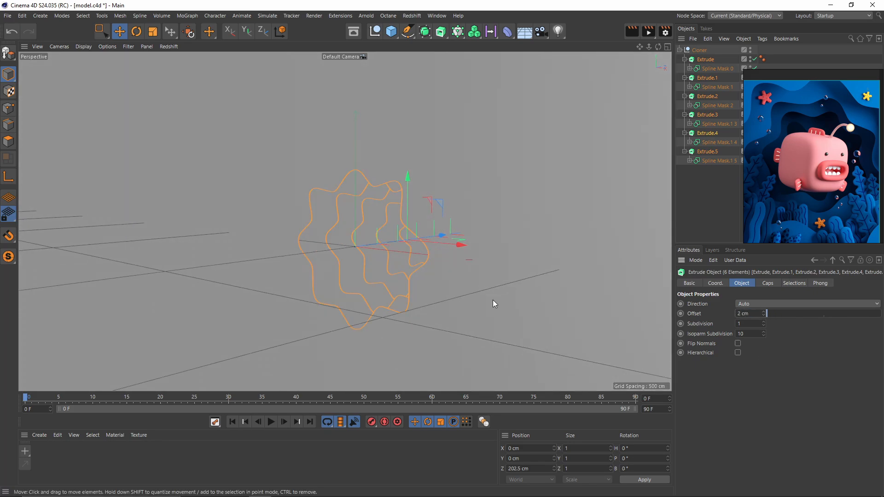
pyautogui.keyDown('alt'); pyautogui.moveTo(400, 249); pyautogui.dragTo(300, 273); pyautogui.keyUp('alt')
pyautogui.keyDown('alt'); pyautogui.moveTo(297, 261); pyautogui.dragTo(369, 242, button='right'); pyautogui.keyUp('alt')
pyautogui.keyDown('alt'); pyautogui.moveTo(378, 235); pyautogui.dragTo(440, 245); pyautogui.keyUp('alt')
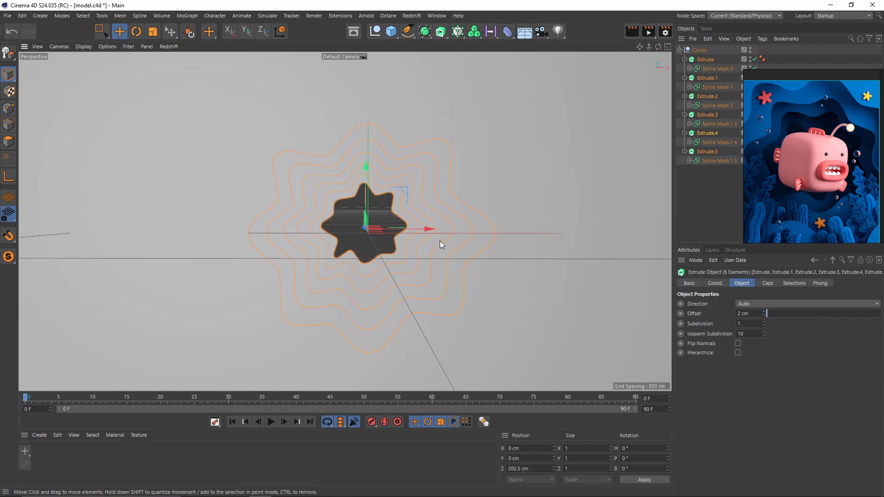
# Add a camera, look through it, and set its focal length to 75 mm.
pyautogui.click(540, 32)
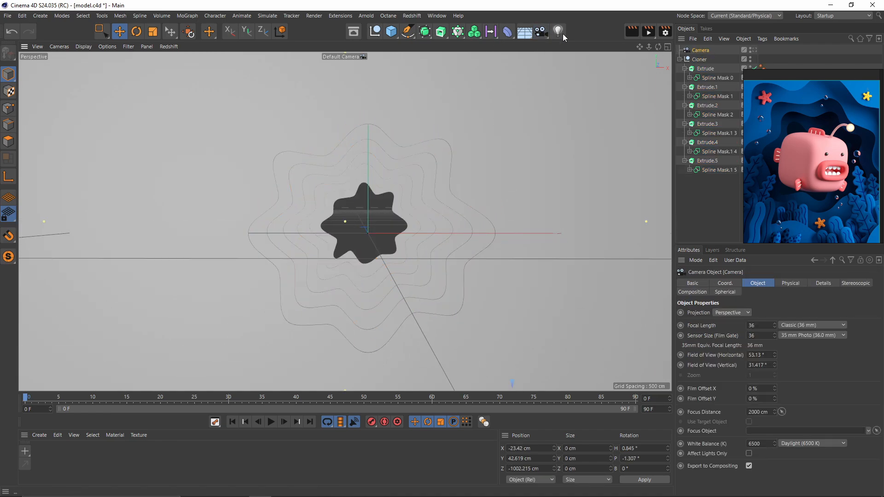
pyautogui.click(752, 49)
pyautogui.click(763, 325)
pyautogui.write('75')
pyautogui.press('Return')
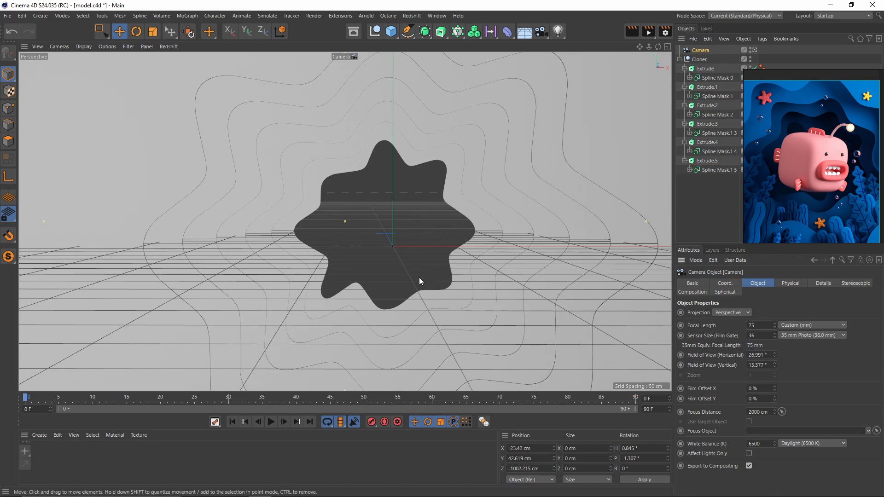
pyautogui.keyDown('alt'); pyautogui.moveTo(426, 279); pyautogui.dragTo(417, 271, button='middle'); pyautogui.keyUp('alt')
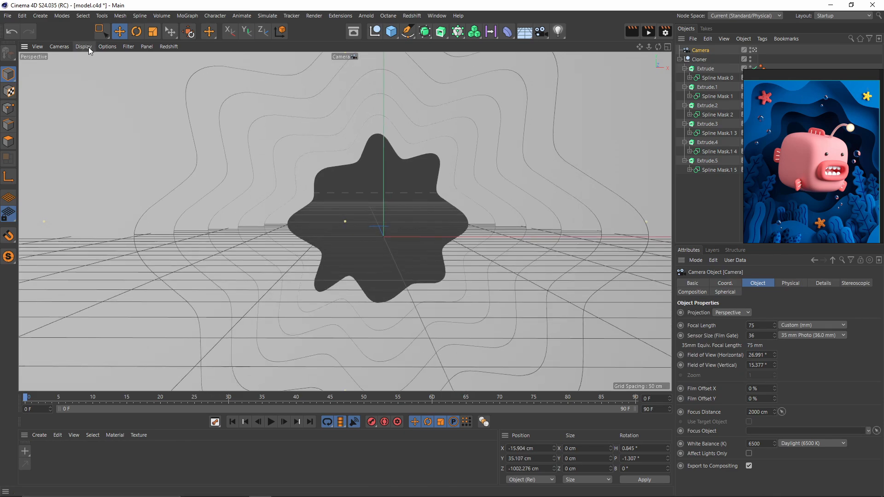
# Turn on Safe Frames in the perspective view.
pyautogui.click(88, 46)
pyautogui.moveTo(112, 48)
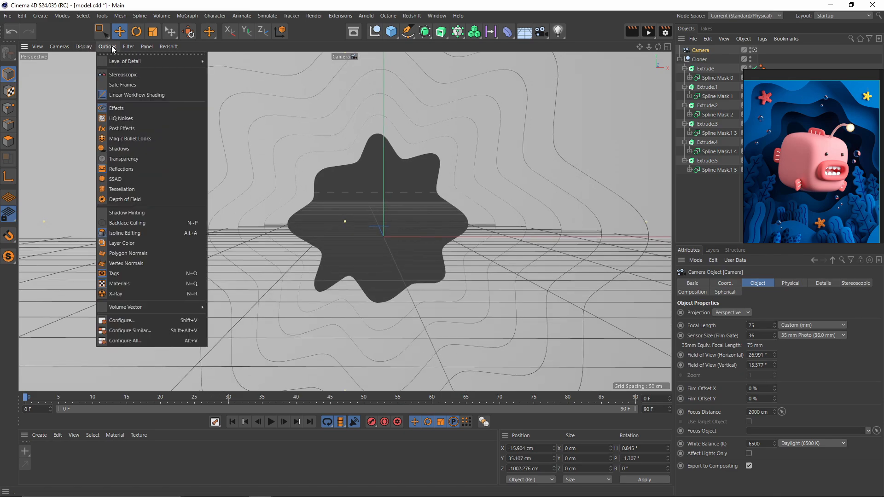
pyautogui.click(122, 85)
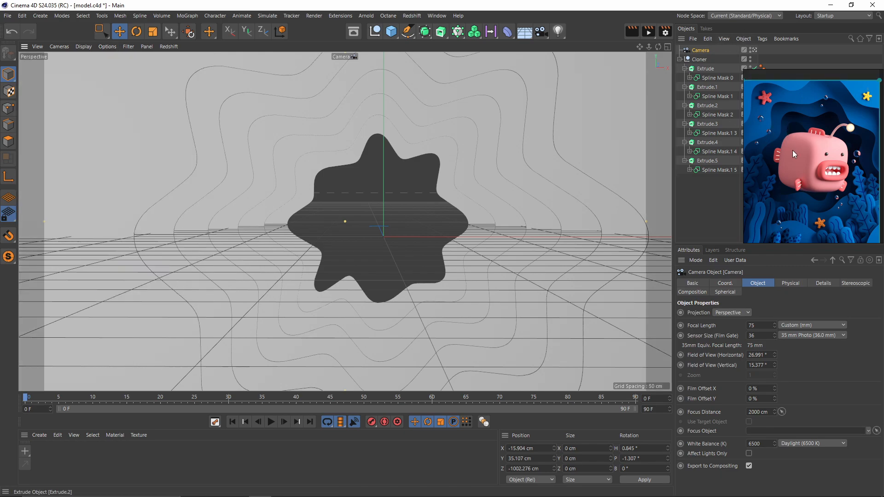
# Set the render output size to 500 by 600 pixels to suit the reference picture's portrait format.
pyautogui.moveTo(802, 145); pyautogui.dragTo(812, 137)
pyautogui.moveTo(834, 141); pyautogui.dragTo(820, 142, button='middle')
pyautogui.scroll(-2, 820, 141)
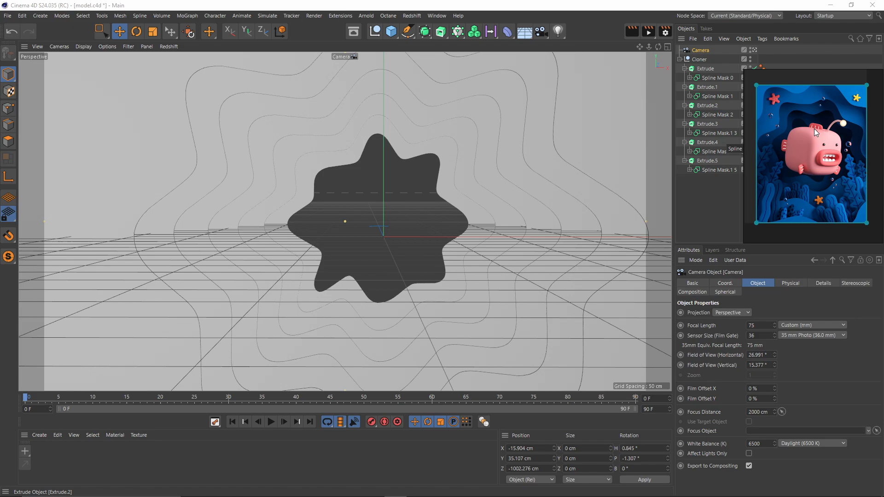
pyautogui.click(668, 31)
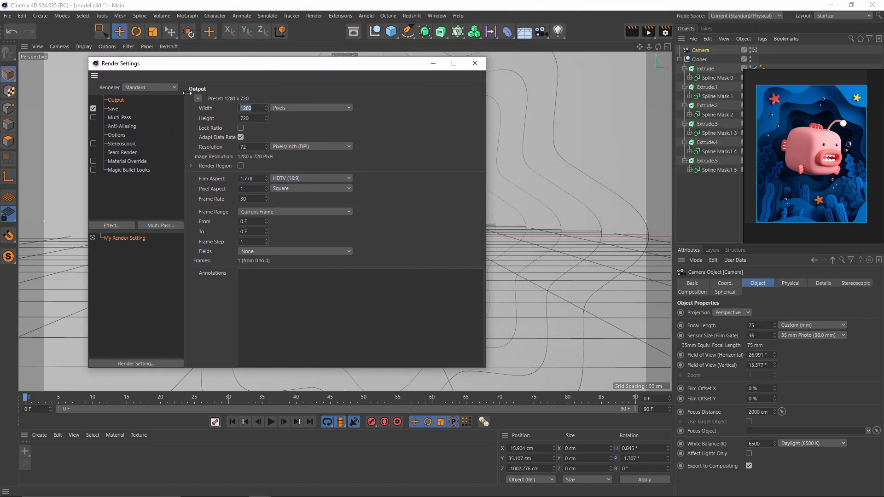
pyautogui.moveTo(276, 69); pyautogui.dragTo(635, 105)
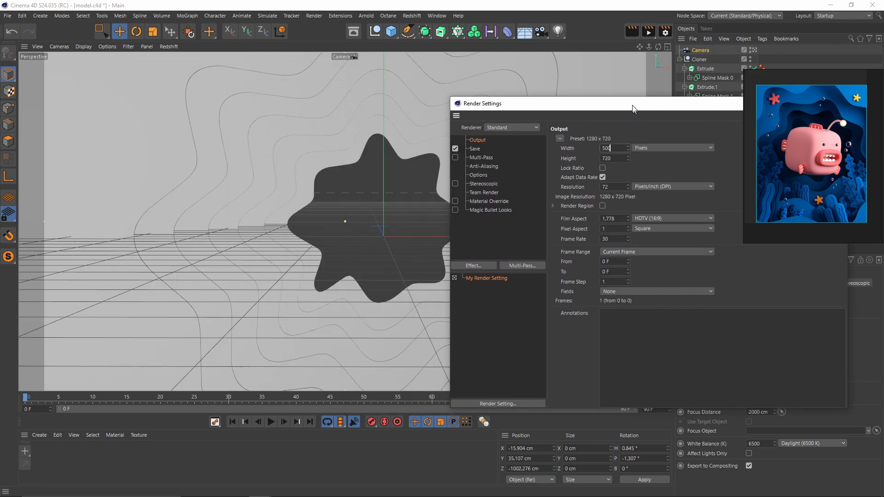
pyautogui.press('Return')
pyautogui.press('Tab')
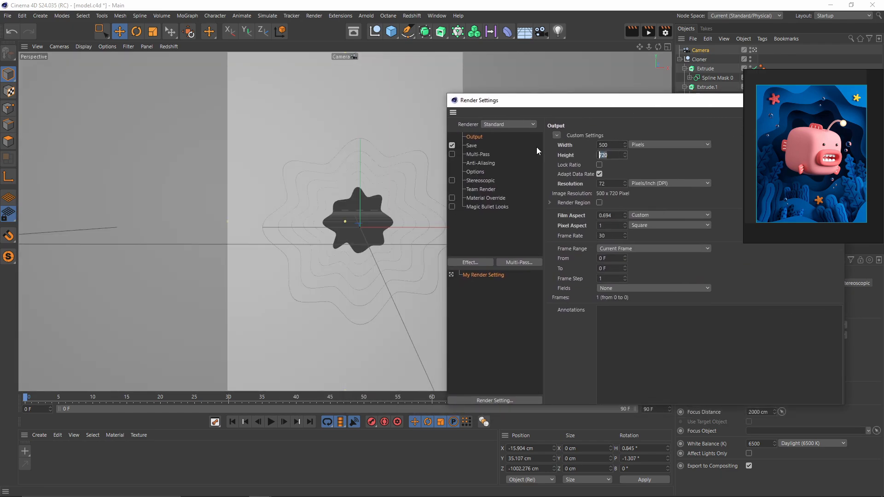
pyautogui.write('600')
pyautogui.press('Return')
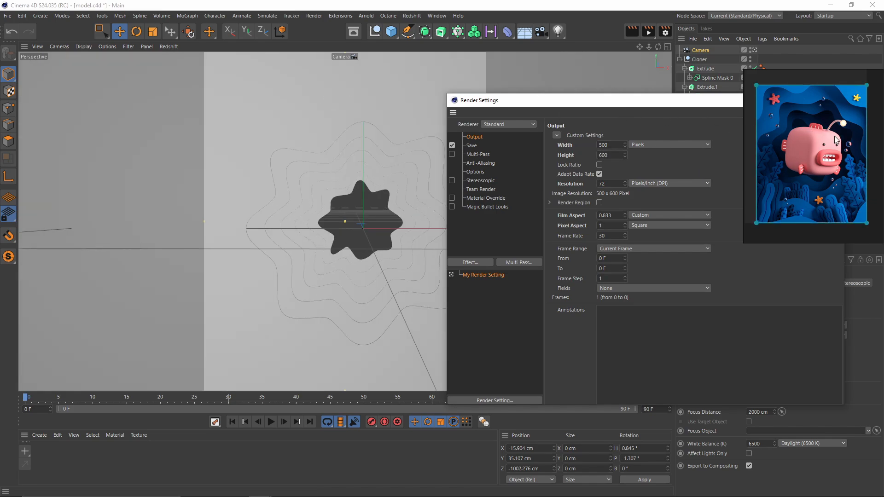
# Lock the output ratio, set the render width to 1000 pixels, and close the render settings.
pyautogui.moveTo(673, 101)
pyautogui.mouseDown()
pyautogui.moveTo(646, 449)
pyautogui.moveTo(664, 133)
pyautogui.moveTo(680, 90)
pyautogui.mouseUp()
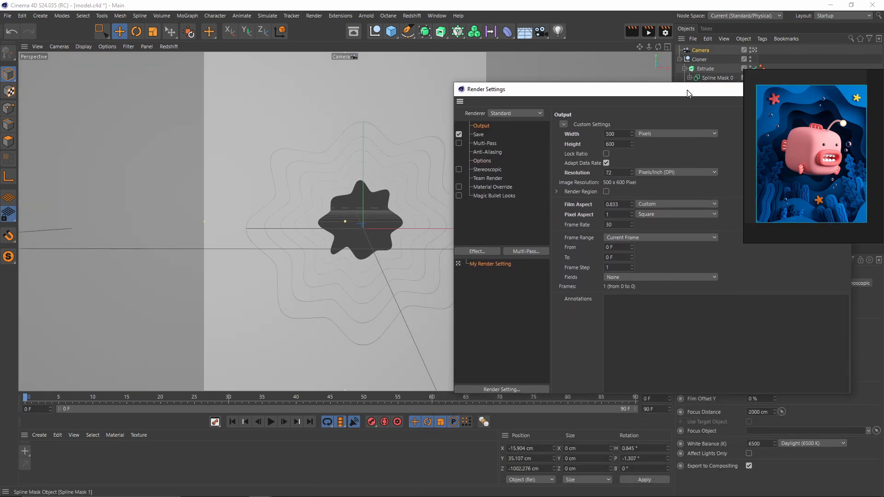
pyautogui.click(606, 154)
pyautogui.click(614, 134)
pyautogui.write('1000')
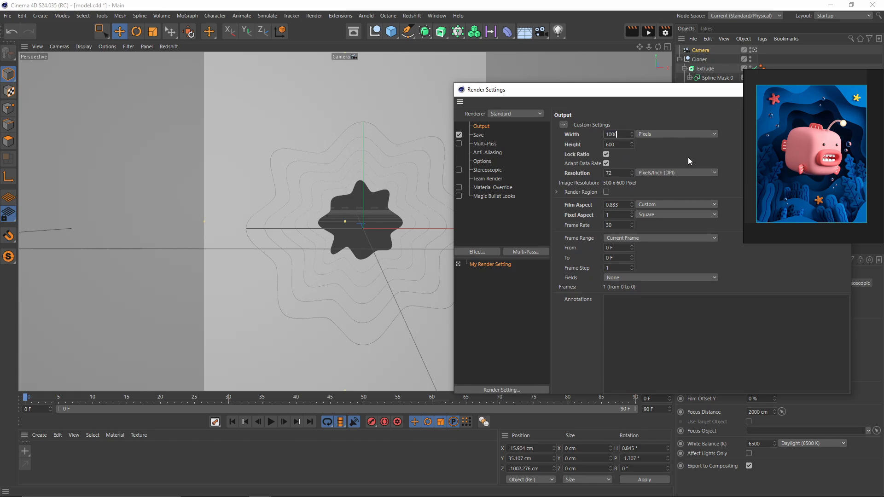
pyautogui.press('Return')
pyautogui.moveTo(682, 95); pyautogui.dragTo(455, 90)
pyautogui.click(615, 84)
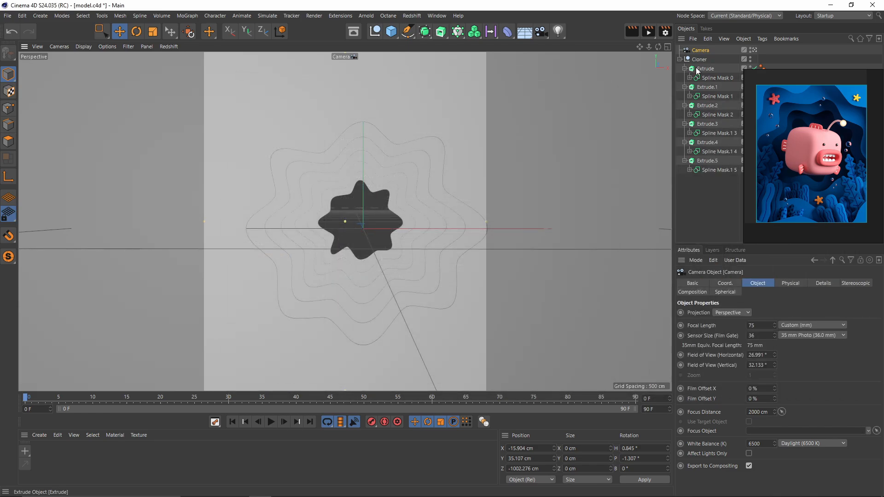
# Reframe the camera closer to the layered wavy holes, using the Cloner group as the centre of interest.
pyautogui.click(756, 49)
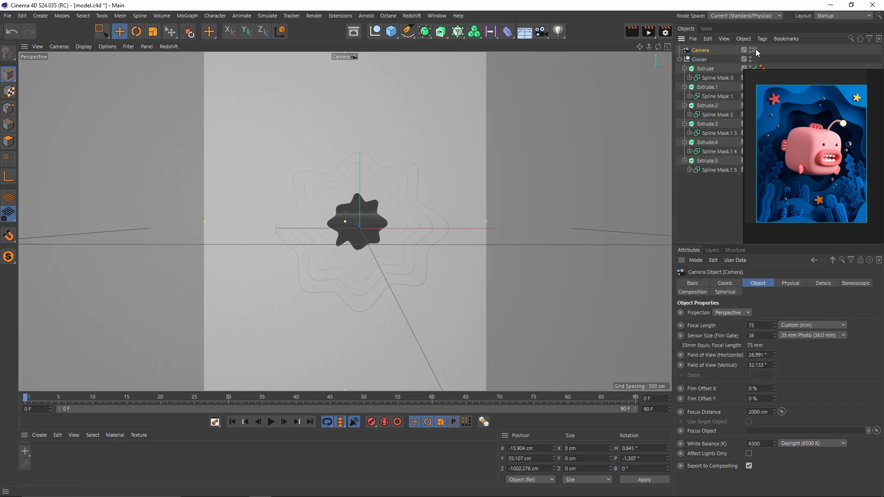
pyautogui.click(755, 50)
pyautogui.keyDown('alt'); pyautogui.moveTo(385, 204); pyautogui.dragTo(379, 194, button='middle'); pyautogui.keyUp('alt')
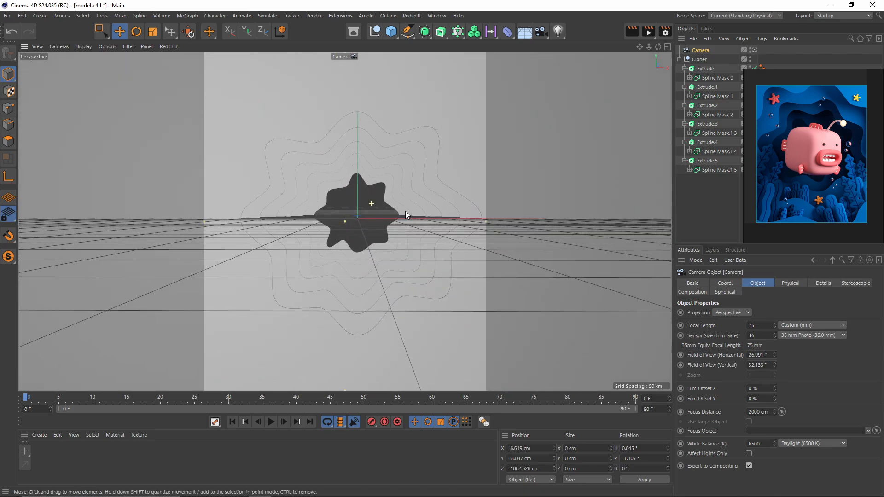
pyautogui.click(698, 59)
pyautogui.keyDown('alt'); pyautogui.moveTo(338, 218); pyautogui.dragTo(366, 214, button='right'); pyautogui.keyUp('alt')
pyautogui.keyDown('alt'); pyautogui.moveTo(366, 214); pyautogui.dragTo(391, 162); pyautogui.keyUp('alt')
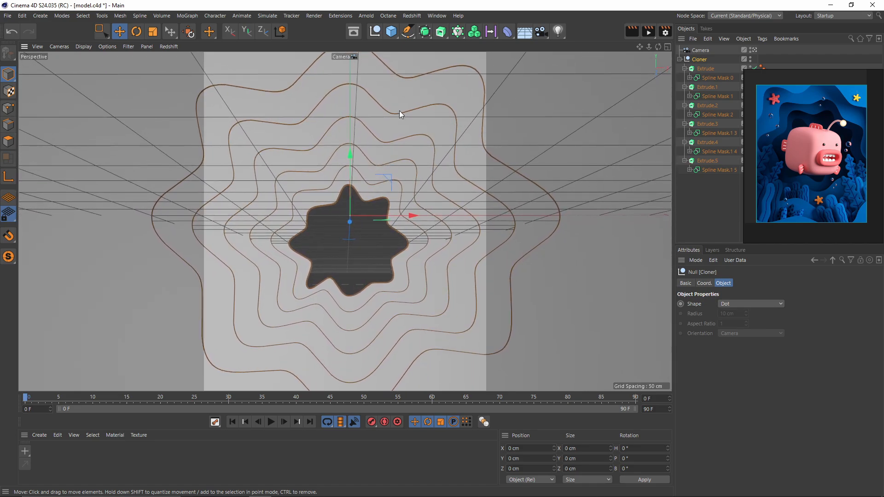
# Hide the workplane grid in the perspective view.
pyautogui.click(144, 47)
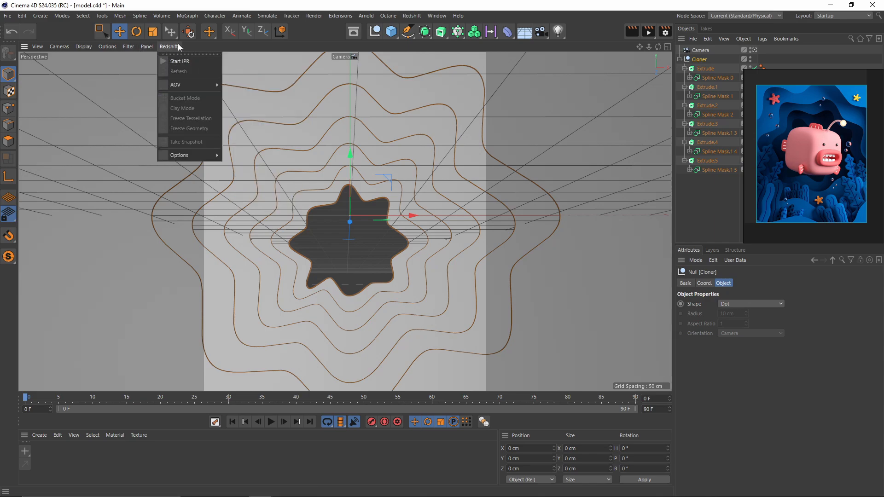
pyautogui.moveTo(136, 47)
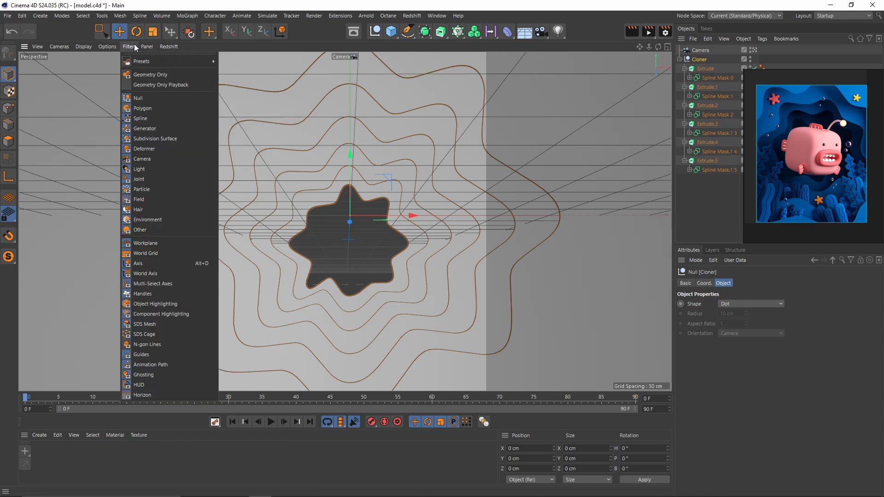
pyautogui.click(152, 241)
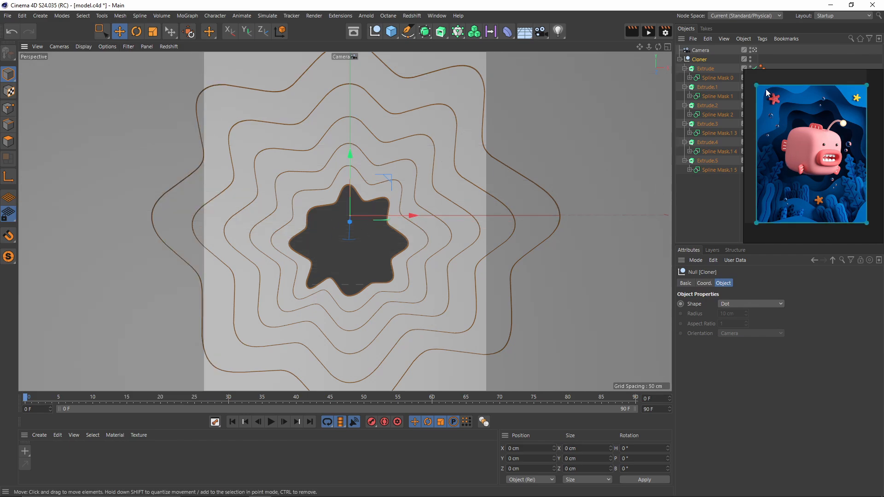
# Switch to point editing on the circle spline of the first extruded layer and select single points along its upper-left edge.
pyautogui.click(691, 77)
pyautogui.click(712, 96)
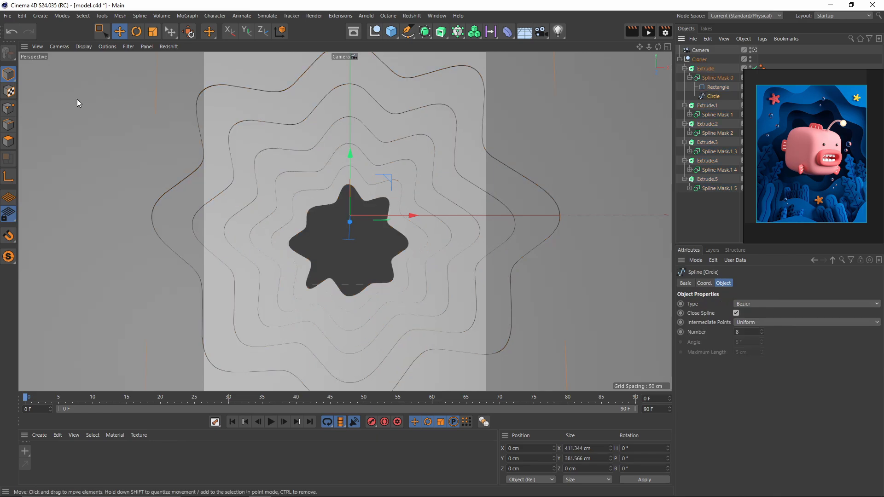
pyautogui.click(8, 108)
pyautogui.click(204, 161)
pyautogui.press('0')
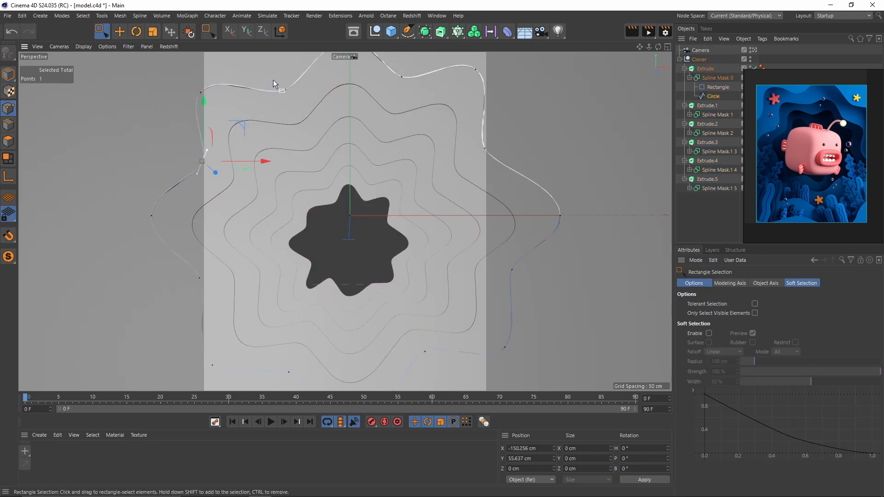
pyautogui.moveTo(272, 79); pyautogui.dragTo(296, 100)
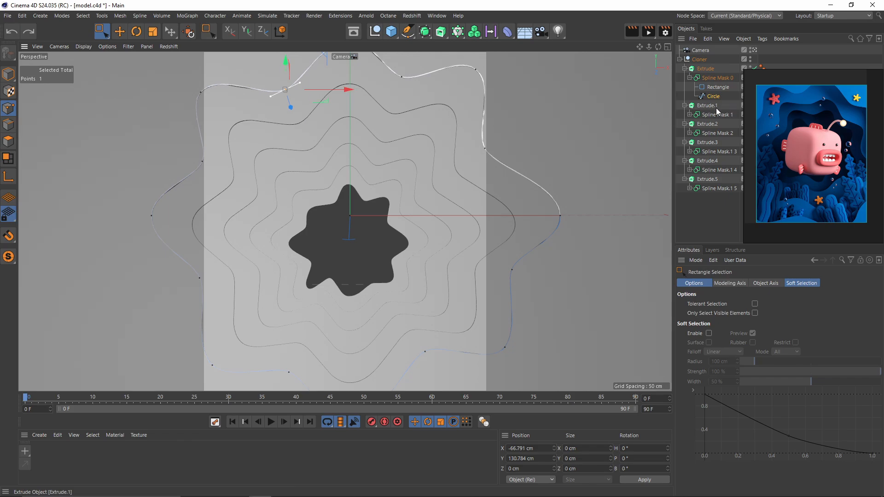
# Filter the object list for "circle" and select all six circle splines to show their points together.
pyautogui.click(690, 115)
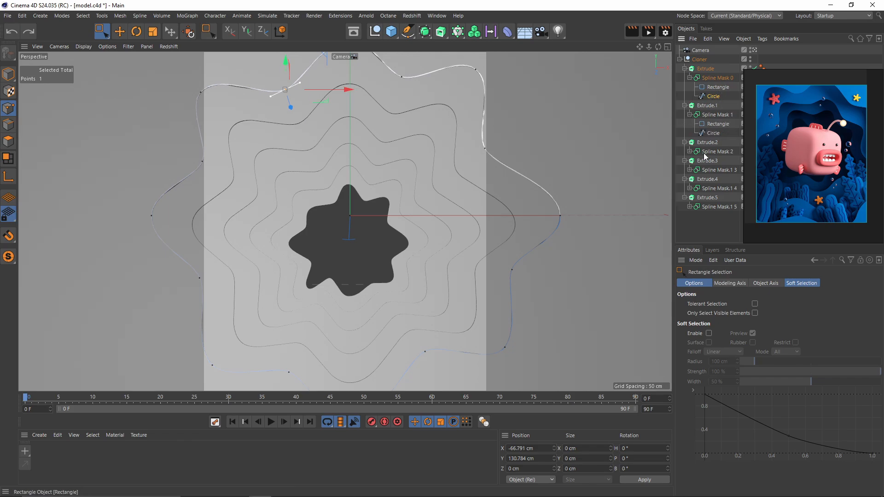
pyautogui.click(712, 133)
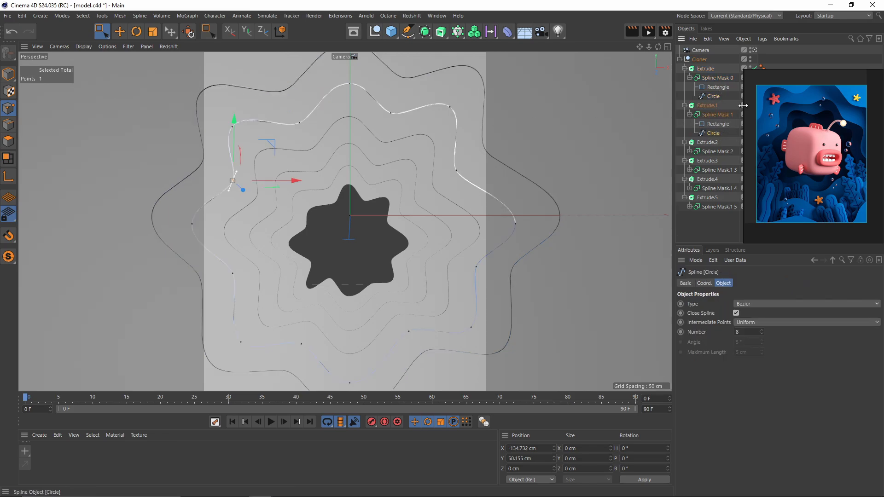
pyautogui.click(850, 39)
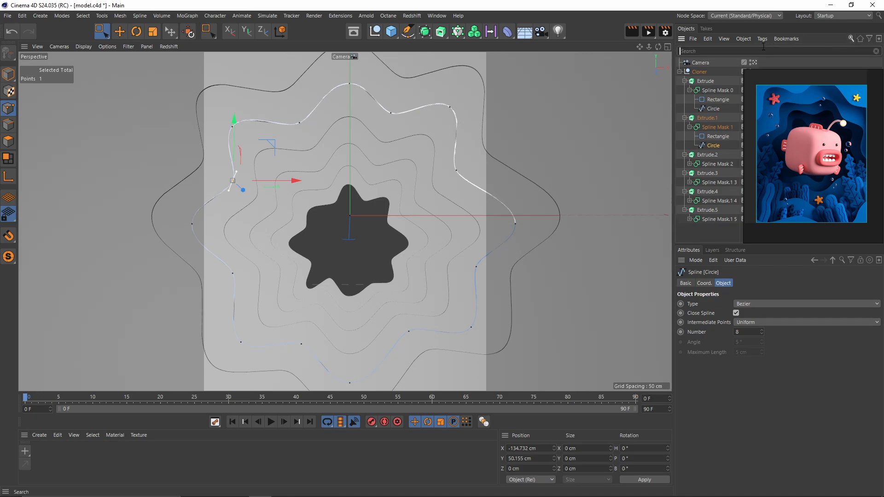
pyautogui.write('circle')
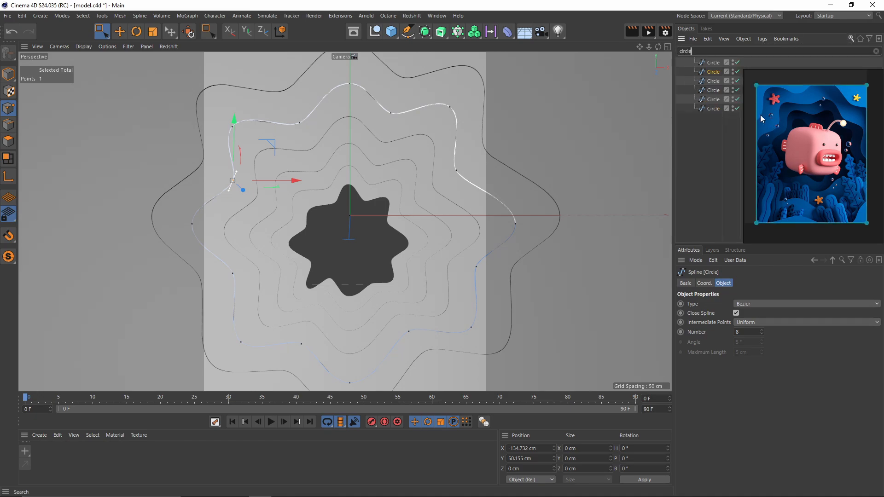
pyautogui.moveTo(708, 129); pyautogui.dragTo(728, 49)
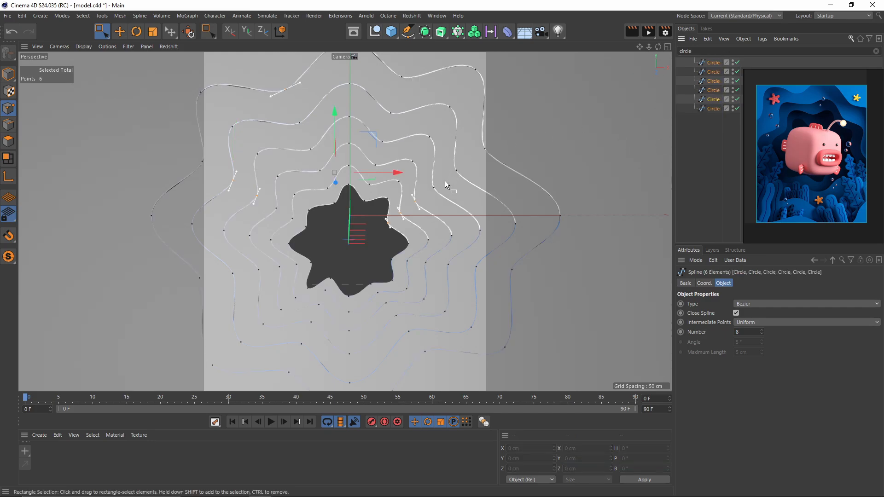
# In the front view, nudge three inward points on the upper part of the first, outermost circle spline slightly outward.
pyautogui.click(715, 63)
pyautogui.middleClick(461, 231)
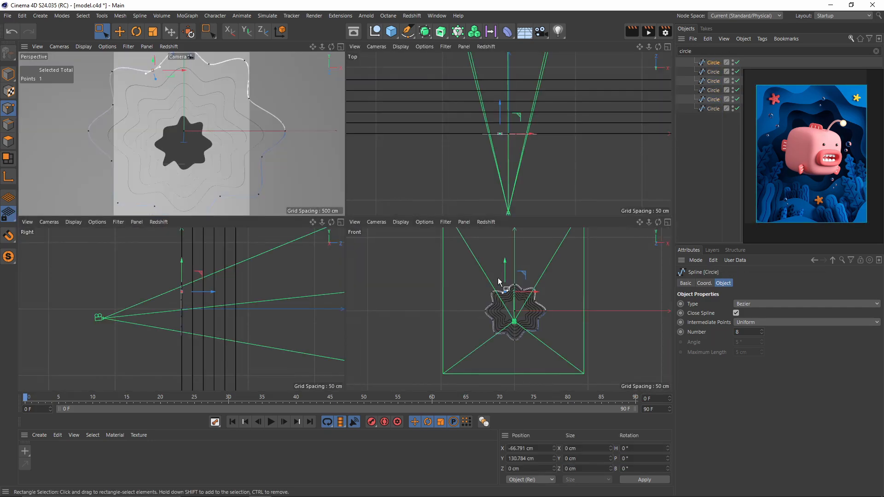
pyautogui.middleClick(498, 280)
pyautogui.scroll(3, 397, 161)
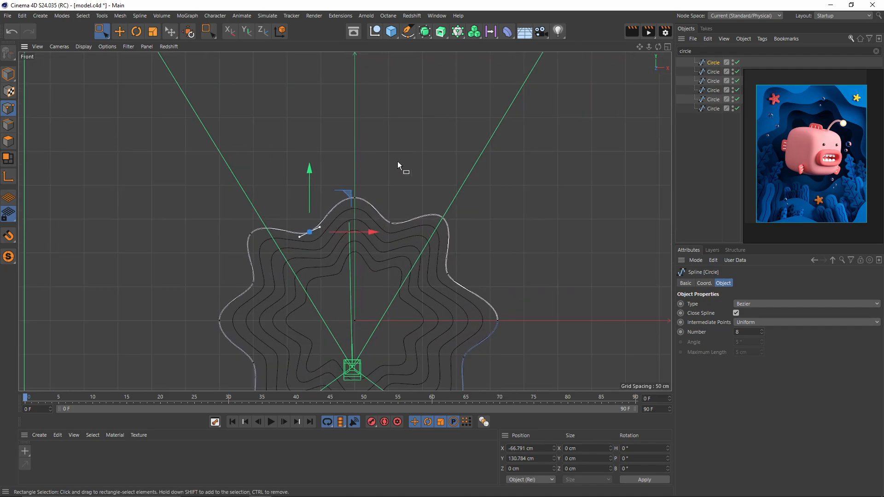
pyautogui.scroll(3, 322, 245)
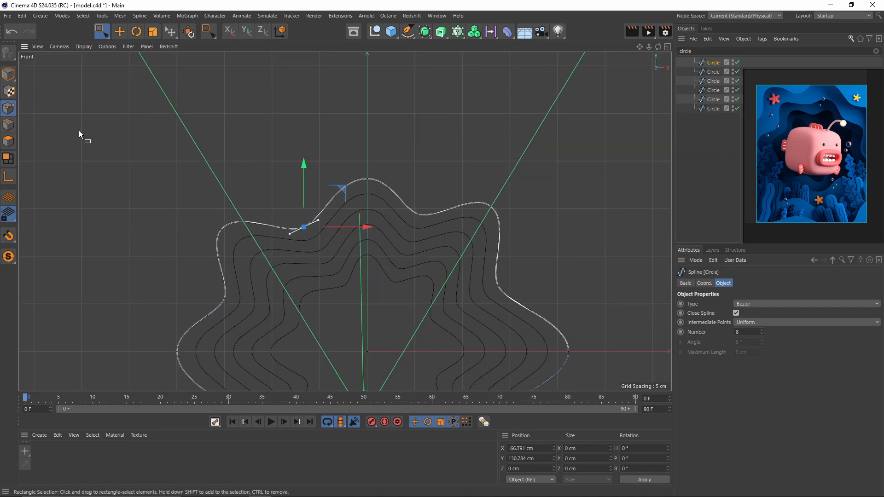
pyautogui.moveTo(341, 190); pyautogui.dragTo(337, 186)
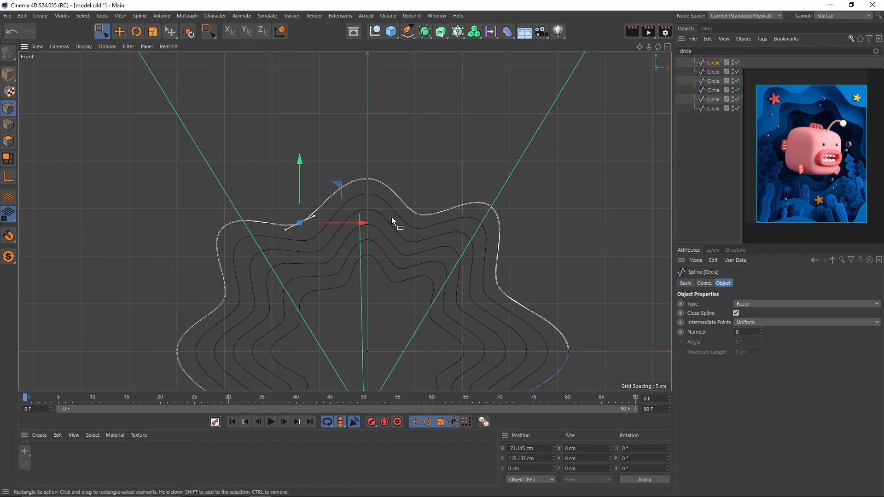
pyautogui.click(418, 214)
pyautogui.moveTo(456, 177); pyautogui.dragTo(461, 171)
pyautogui.keyDown('alt'); pyautogui.moveTo(483, 264); pyautogui.dragTo(474, 176, button='middle'); pyautogui.keyUp('alt')
pyautogui.moveTo(474, 176); pyautogui.dragTo(521, 199)
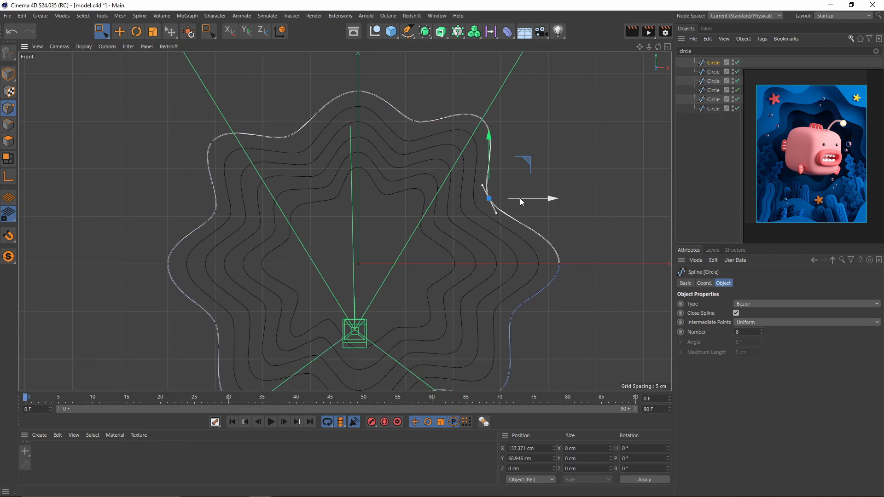
# Rotate all points of the outermost circle spline slightly.
pyautogui.scroll(-2, 493, 183)
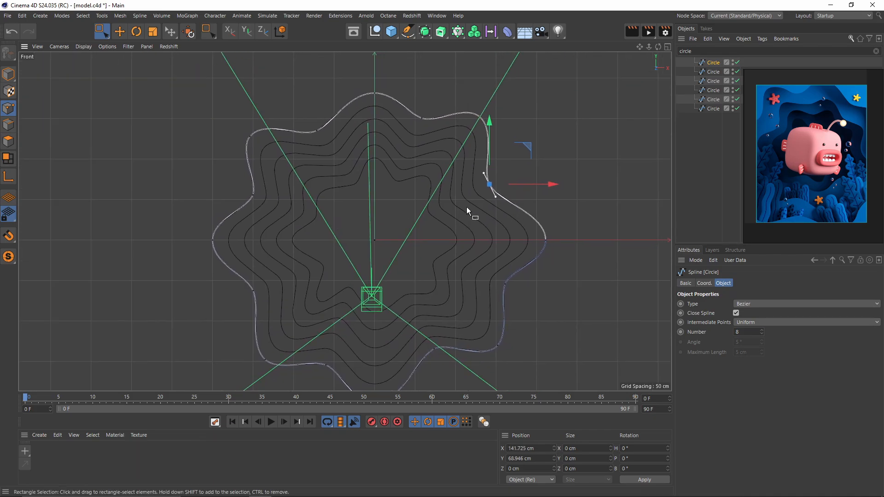
pyautogui.hotkey('ctrl', 'a')
pyautogui.press('t')
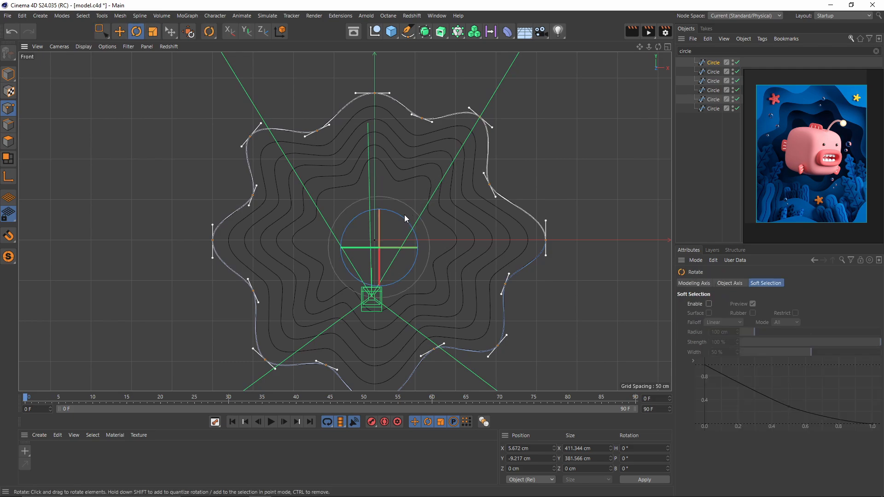
pyautogui.press('r')
pyautogui.moveTo(411, 227); pyautogui.dragTo(406, 221)
# Adjust individual points around the second circle spline so its waves differ from the outermost layer.
pyautogui.click(713, 71)
pyautogui.press('0')
pyautogui.scroll(1, 294, 203)
pyautogui.moveTo(253, 185); pyautogui.dragTo(277, 211)
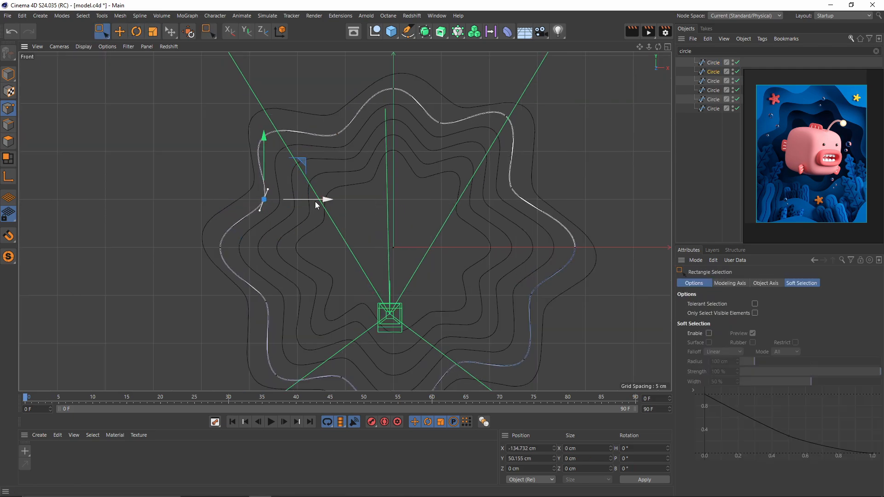
pyautogui.moveTo(378, 76); pyautogui.dragTo(406, 102)
pyautogui.keyDown('alt'); pyautogui.moveTo(460, 286); pyautogui.dragTo(457, 221, button='middle'); pyautogui.keyUp('alt')
pyautogui.moveTo(435, 283); pyautogui.dragTo(465, 313)
pyautogui.moveTo(347, 325); pyautogui.dragTo(320, 297)
# Rotate all points of the third circle spline slightly and adjust single points at its lower left, right and upper right.
pyautogui.click(713, 81)
pyautogui.hotkey('ctrl', 'a')
pyautogui.press('r')
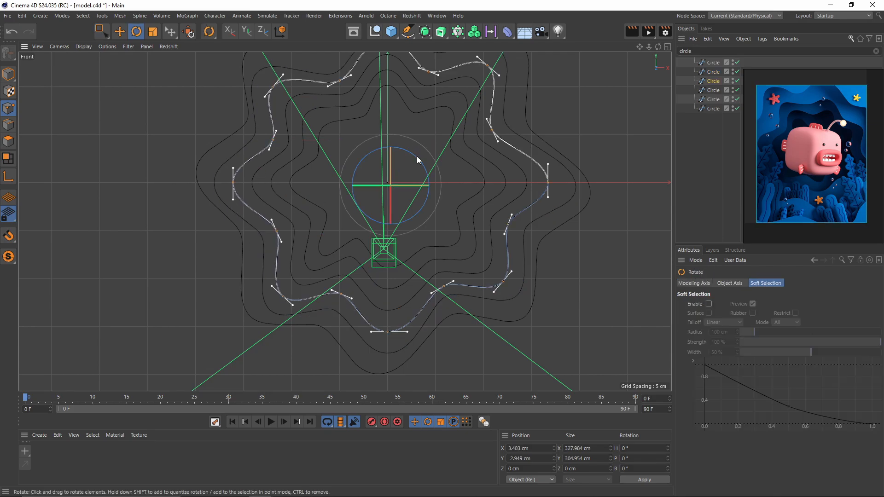
pyautogui.moveTo(417, 157); pyautogui.dragTo(420, 161)
pyautogui.press('0')
pyautogui.moveTo(256, 269); pyautogui.dragTo(345, 310)
pyautogui.moveTo(533, 213); pyautogui.dragTo(561, 186)
pyautogui.keyDown('alt'); pyautogui.moveTo(530, 120); pyautogui.dragTo(534, 167, button='middle'); pyautogui.keyUp('alt')
pyautogui.moveTo(488, 103); pyautogui.dragTo(525, 140)
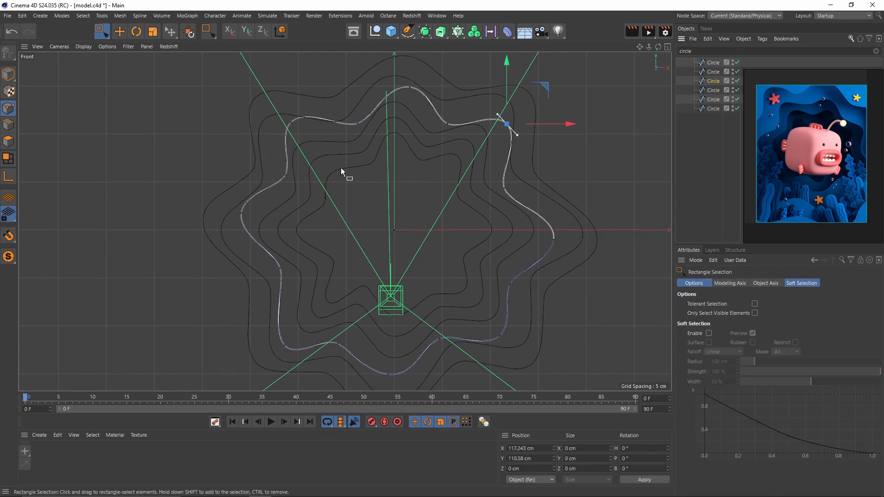
# Adjust an upper-left point on the fourth circle spline and another on the third.
pyautogui.click(714, 90)
pyautogui.scroll(1, 367, 130)
pyautogui.moveTo(334, 127); pyautogui.dragTo(367, 159)
pyautogui.click(713, 81)
pyautogui.moveTo(255, 117); pyautogui.dragTo(290, 150)
# Adjust individual points on the fourth circle spline along its upper right, right side and lower edge.
pyautogui.click(713, 91)
pyautogui.moveTo(483, 108); pyautogui.dragTo(519, 144)
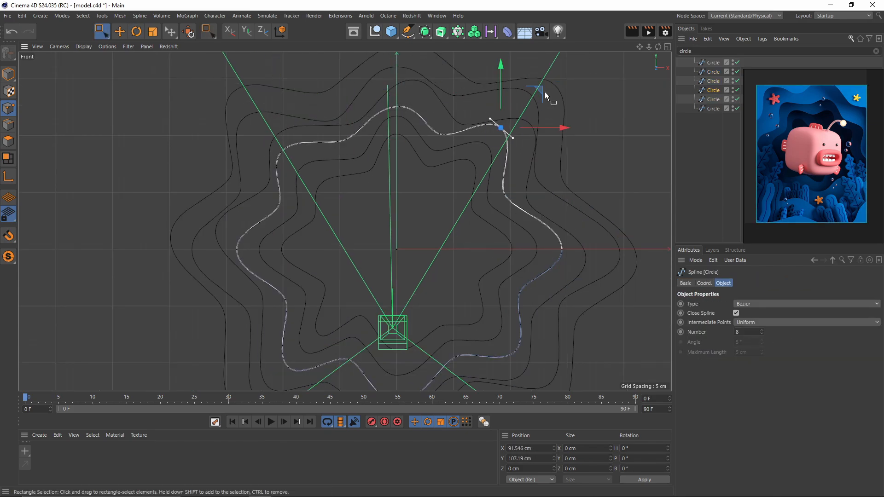
pyautogui.moveTo(545, 231); pyautogui.dragTo(578, 266)
pyautogui.moveTo(500, 339); pyautogui.dragTo(535, 371)
pyautogui.keyDown('alt'); pyautogui.moveTo(469, 318); pyautogui.dragTo(474, 272, button='middle'); pyautogui.keyUp('alt')
pyautogui.moveTo(384, 340); pyautogui.dragTo(419, 371)
# Rotate all points of the fourth circle spline slightly.
pyautogui.hotkey('ctrl', 'a')
pyautogui.press('r')
pyautogui.moveTo(435, 190); pyautogui.dragTo(448, 225)
pyautogui.press('0')
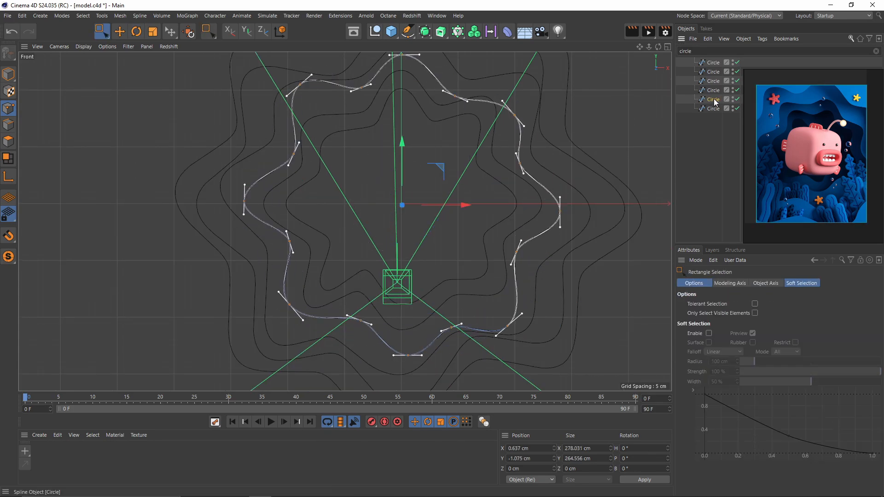
# Rotate all points of the fifth circle spline slightly and adjust two points along its lower edge.
pyautogui.click(713, 100)
pyautogui.hotkey('ctrl', 'a')
pyautogui.press('r')
pyautogui.moveTo(437, 183); pyautogui.dragTo(435, 211)
pyautogui.press('0')
pyautogui.moveTo(466, 287); pyautogui.dragTo(503, 322)
pyautogui.moveTo(285, 265); pyautogui.dragTo(321, 301)
# Rotate and slightly shrink the sixth, innermost circle spline, and adjust single points at its top and bottom.
pyautogui.click(713, 108)
pyautogui.hotkey('ctrl', 'a')
pyautogui.press('r')
pyautogui.press('t')
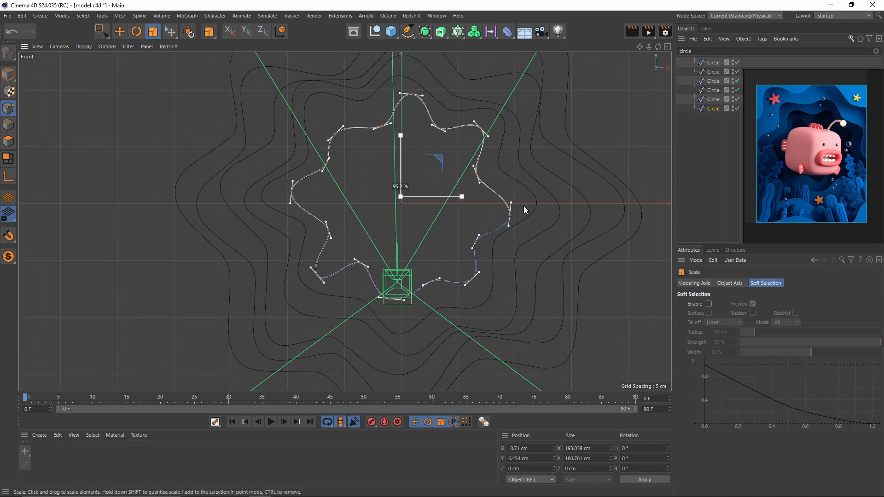
pyautogui.press('0')
pyautogui.moveTo(318, 114); pyautogui.dragTo(351, 150)
pyautogui.moveTo(372, 118); pyautogui.dragTo(406, 152)
pyautogui.moveTo(386, 283); pyautogui.dragTo(409, 313)
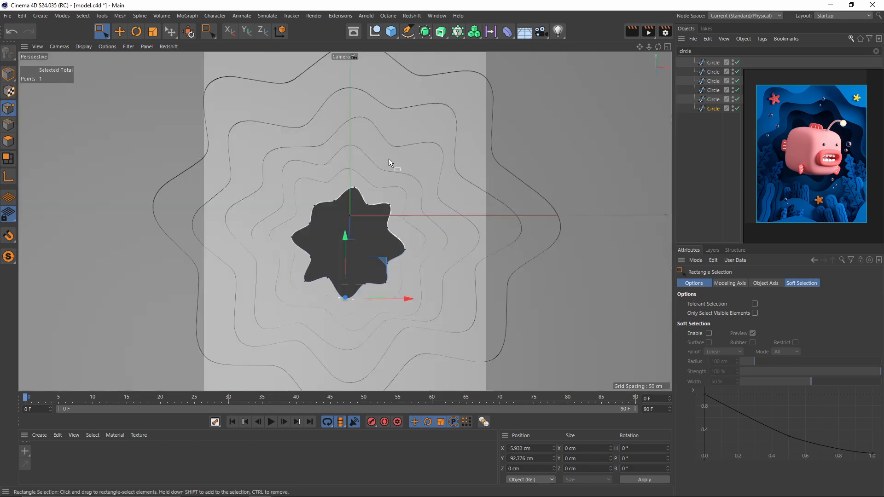
# Clear the object filter, return to Model mode, and turn on SSAO shading in the camera view.
pyautogui.click(876, 52)
pyautogui.click(8, 74)
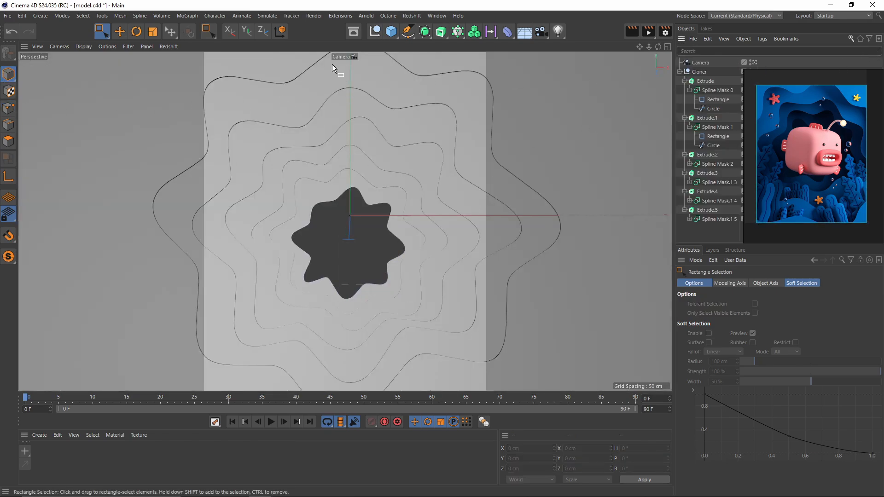
pyautogui.click(112, 47)
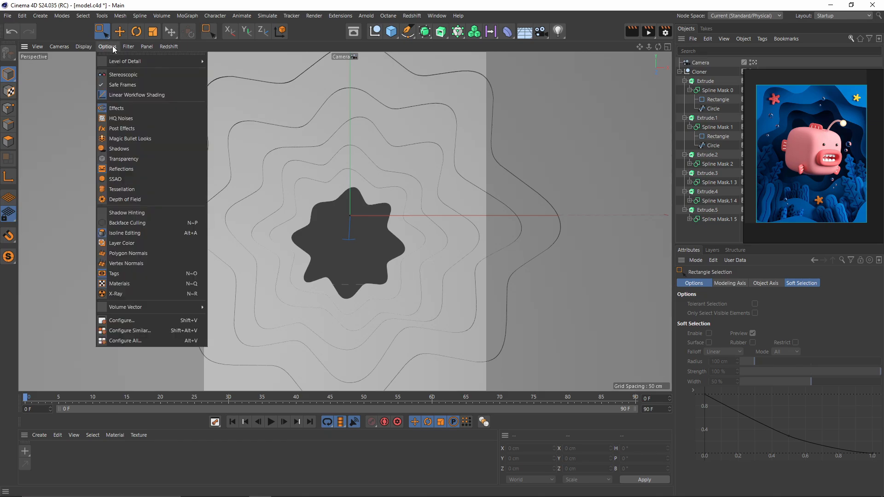
pyautogui.click(107, 183)
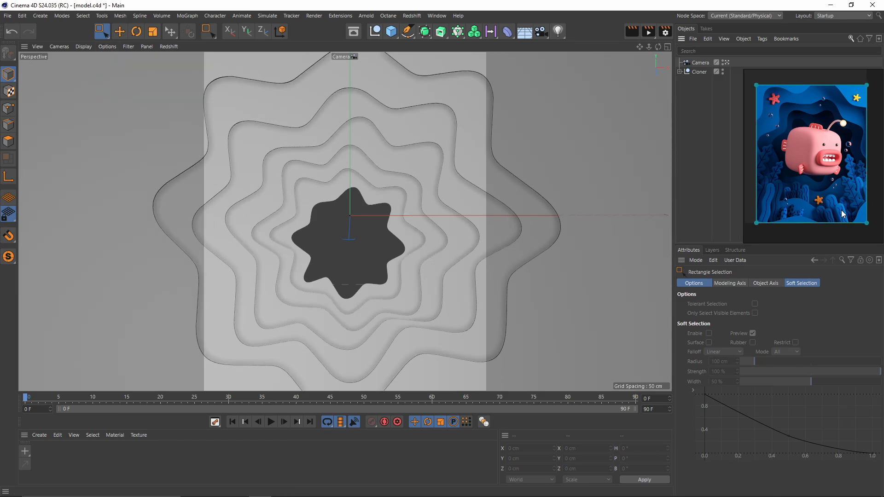
# Inspect the corals and plants in the reference picture up close and create a new empty project.
pyautogui.scroll(3, 843, 214)
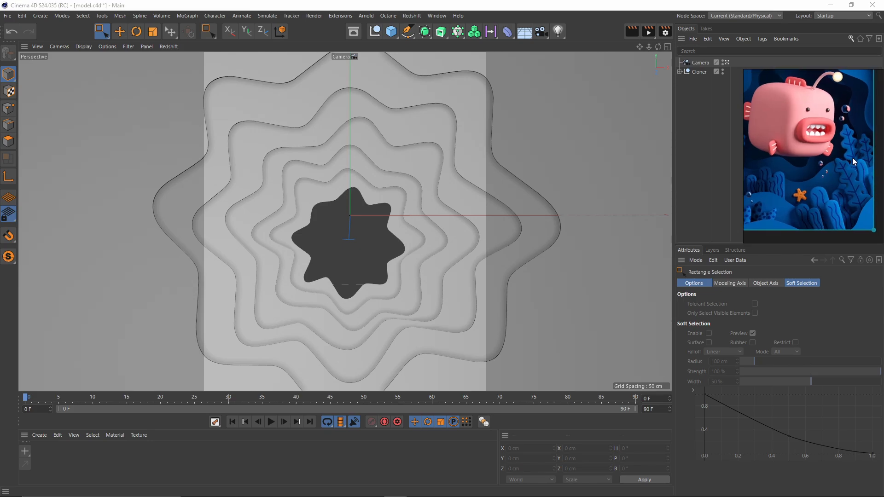
pyautogui.scroll(3, 853, 163)
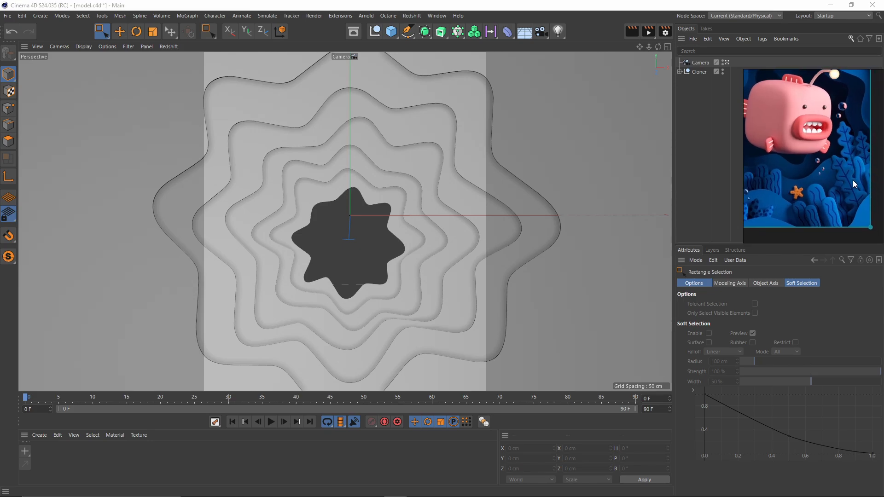
pyautogui.scroll(-2, 851, 175)
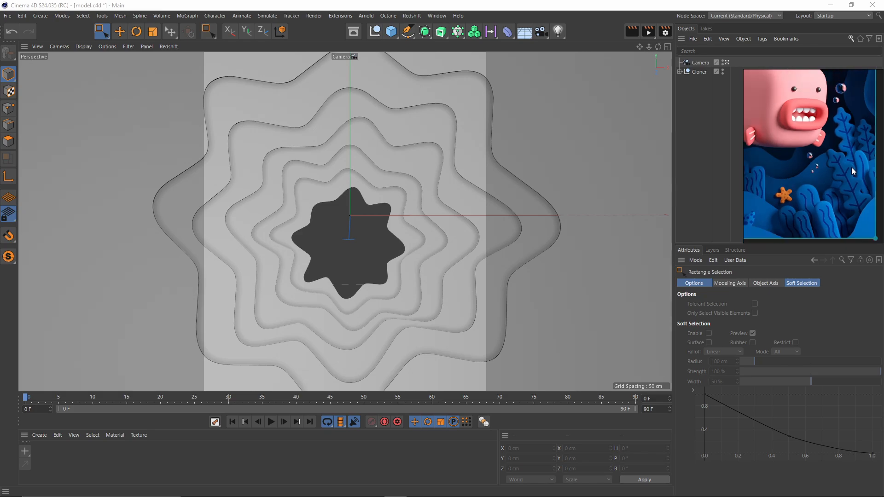
pyautogui.scroll(-4, 850, 170)
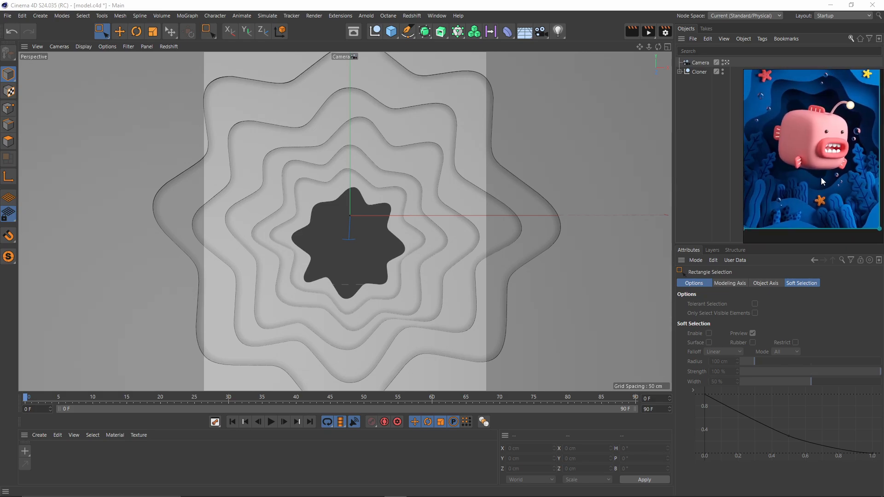
pyautogui.click(7, 16)
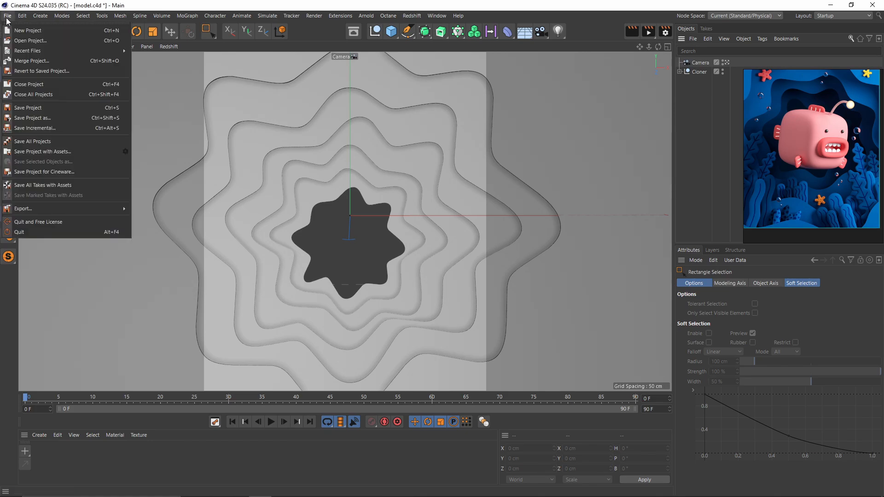
pyautogui.click(249, 5)
pyautogui.click(7, 15)
pyautogui.click(36, 31)
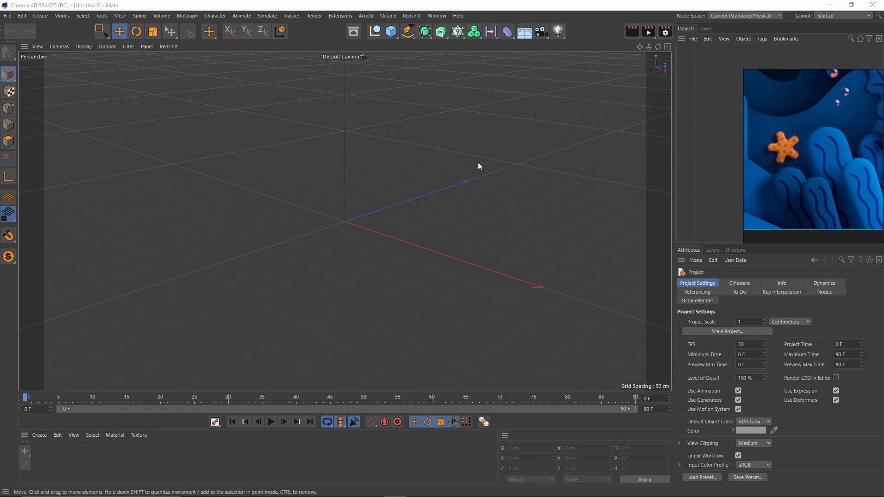
# Add a cube and resize it into an upright slab of about 61 × 200 × 27 cm.
pyautogui.click(393, 32)
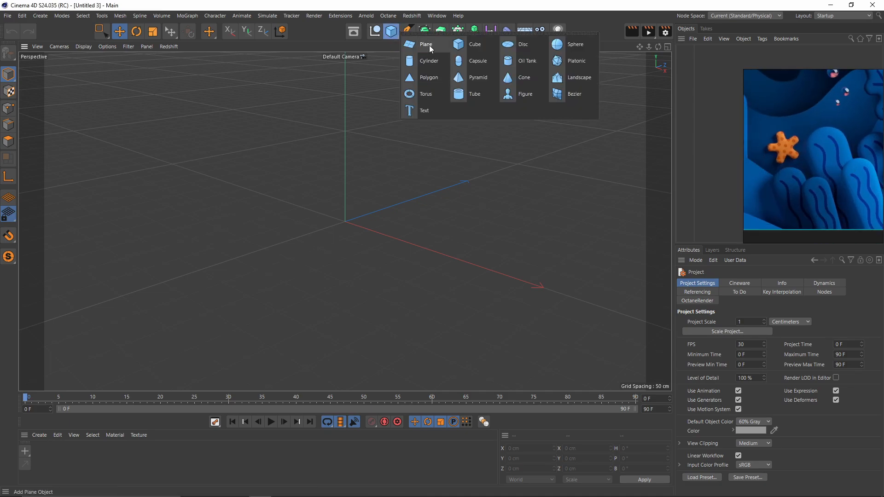
pyautogui.click(426, 45)
pyautogui.moveTo(389, 208); pyautogui.dragTo(364, 225)
pyautogui.keyDown('alt'); pyautogui.moveTo(364, 224); pyautogui.dragTo(430, 175); pyautogui.keyUp('alt')
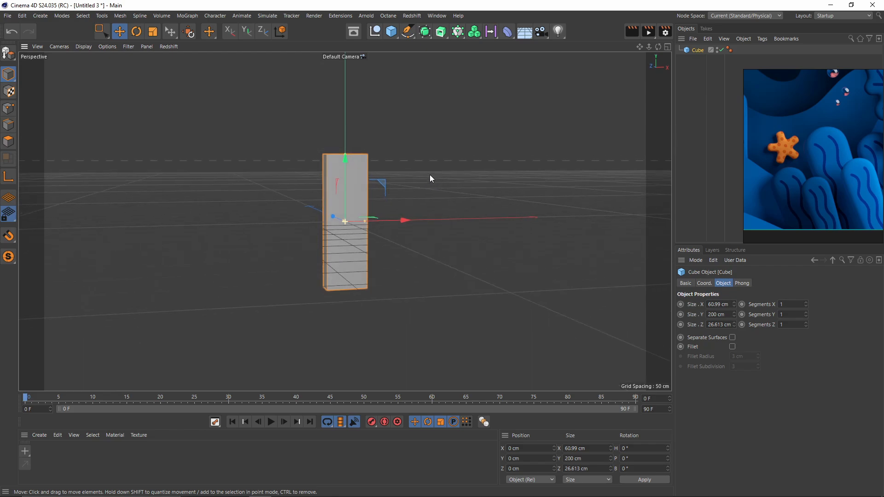
pyautogui.moveTo(370, 195)
pyautogui.keyDown('alt'); pyautogui.mouseDown()
pyautogui.moveTo(362, 225)
pyautogui.moveTo(369, 206)
pyautogui.mouseUp(); pyautogui.keyUp('alt')
# Make the cube editable and taper it by scaling its bottom face to about 48 cm wide.
pyautogui.press('c')
pyautogui.click(9, 142)
pyautogui.keyDown('alt'); pyautogui.moveTo(329, 332); pyautogui.dragTo(330, 301); pyautogui.keyUp('alt')
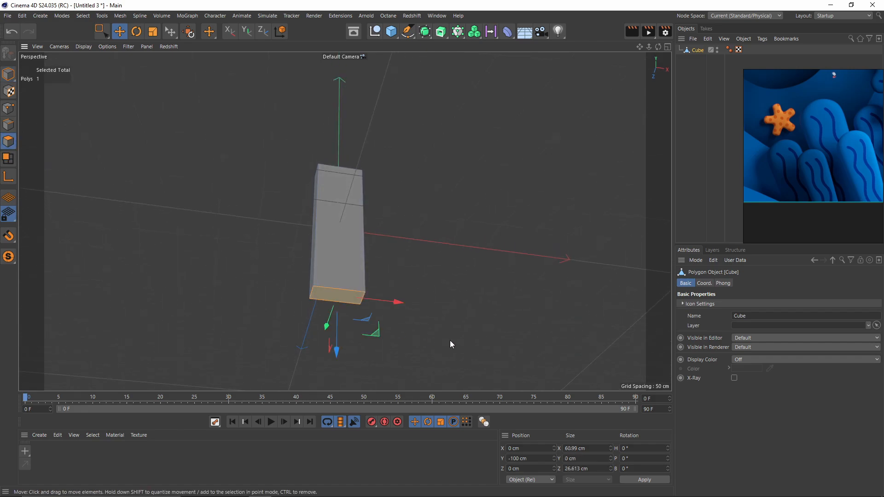
pyautogui.press('t')
pyautogui.moveTo(400, 303); pyautogui.dragTo(386, 303)
pyautogui.keyDown('alt'); pyautogui.moveTo(364, 228); pyautogui.dragTo(366, 248); pyautogui.keyUp('alt')
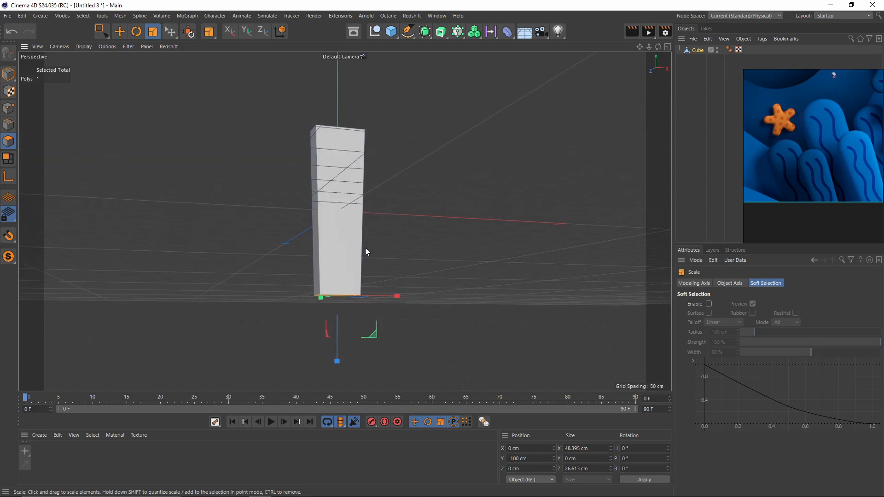
pyautogui.hotkey('ctrl', 'shift', 'a')
# Place the tapered cube under a Subdivision Surface.
pyautogui.keyDown('alt'); pyautogui.moveTo(350, 167); pyautogui.dragTo(345, 217); pyautogui.keyUp('alt')
pyautogui.keyDown('alt'); pyautogui.moveTo(344, 216); pyautogui.dragTo(343, 226, button='middle'); pyautogui.keyUp('alt')
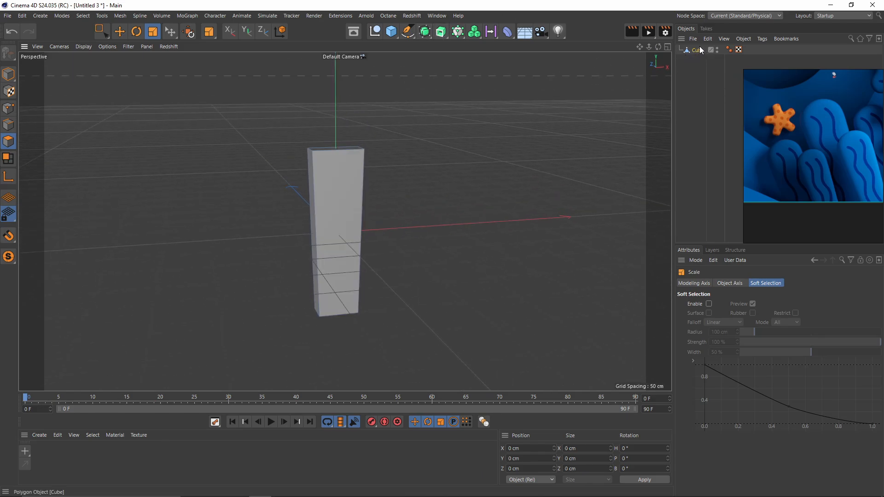
pyautogui.keyDown('alt'); pyautogui.click(428, 35); pyautogui.keyUp('alt')
# Cut a horizontal loop near the cube's top at about 15.6 % and a vertical loop down its middle at 50 %.
pyautogui.click(697, 60)
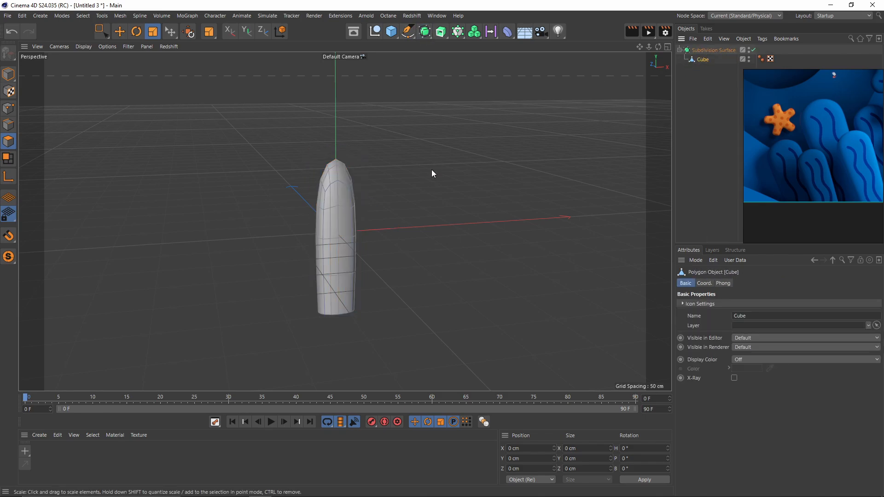
pyautogui.rightClick(422, 189)
pyautogui.click(470, 186)
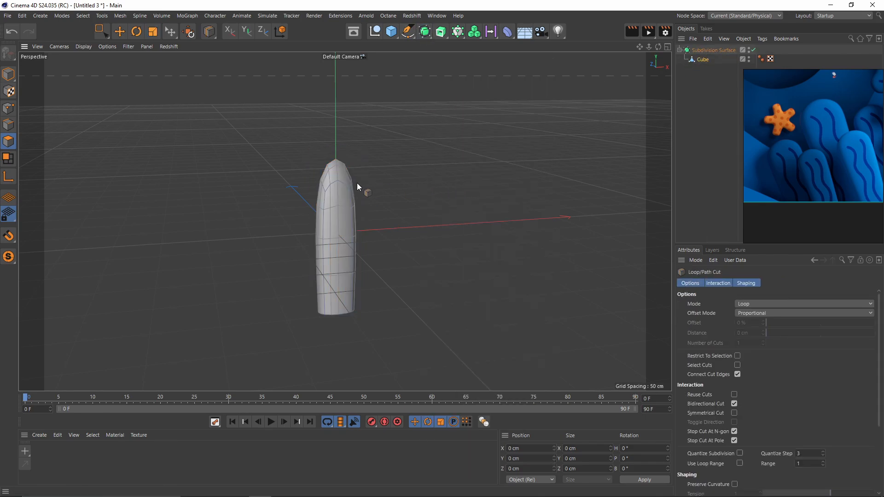
pyautogui.click(360, 180)
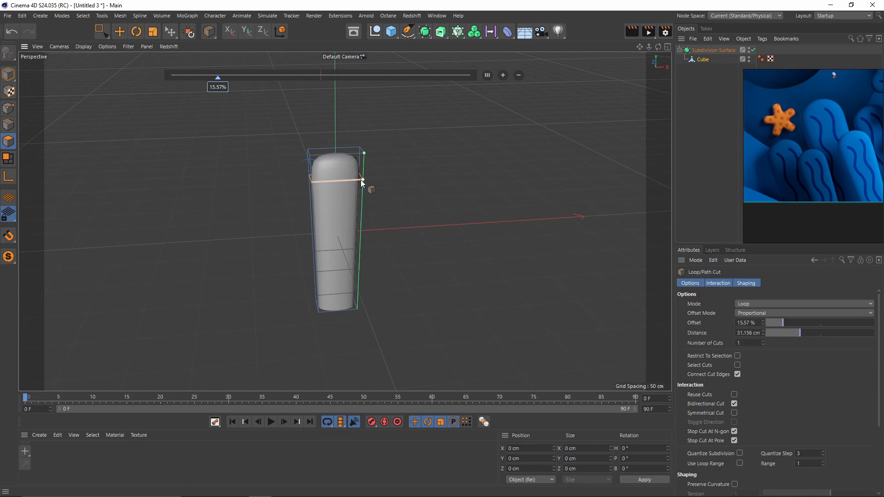
pyautogui.keyDown('alt'); pyautogui.moveTo(360, 180); pyautogui.dragTo(335, 180); pyautogui.keyUp('alt')
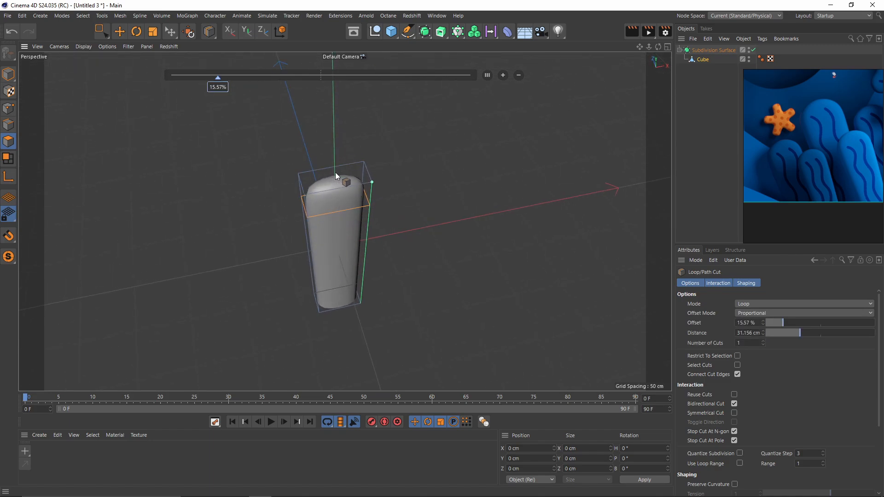
pyautogui.keyDown('shift'); pyautogui.click(335, 171); pyautogui.keyUp('shift')
pyautogui.keyDown('alt'); pyautogui.moveTo(349, 178); pyautogui.dragTo(352, 157); pyautogui.keyUp('alt')
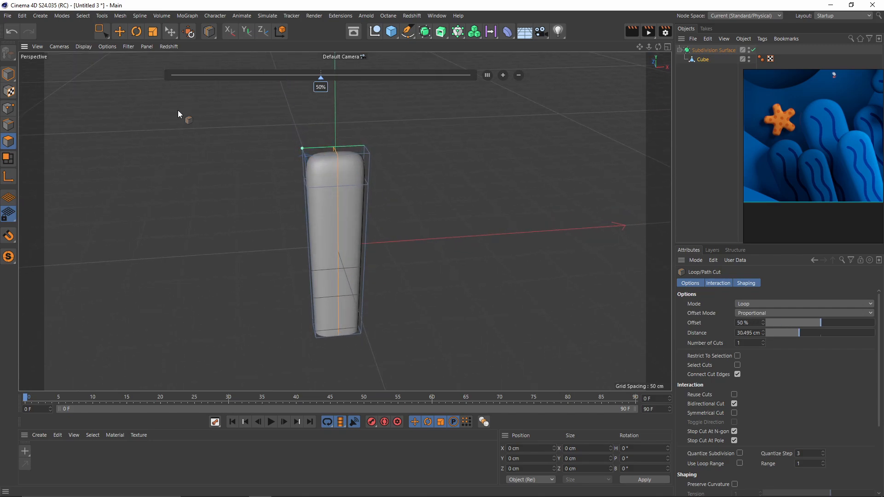
# Lower the outer corner points at the top of the cube to round off the coral's tip.
pyautogui.click(7, 111)
pyautogui.press('0')
pyautogui.keyDown('alt'); pyautogui.moveTo(288, 165); pyautogui.dragTo(309, 152); pyautogui.keyUp('alt')
pyautogui.moveTo(278, 122); pyautogui.dragTo(322, 226)
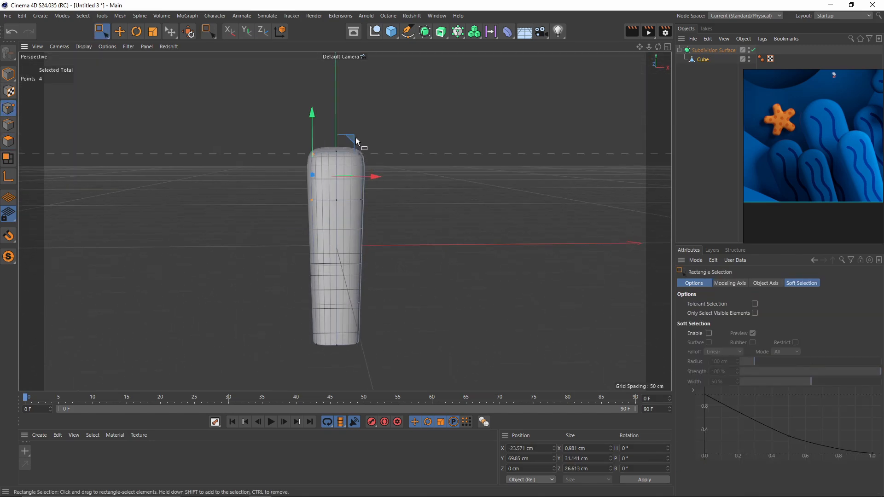
pyautogui.moveTo(336, 124); pyautogui.dragTo(335, 144)
# Select the points along both narrow sides of the cube in the top view and scale them closer together along Z.
pyautogui.middleClick(336, 145)
pyautogui.middleClick(474, 156)
pyautogui.scroll(8, 348, 217)
pyautogui.moveTo(249, 176); pyautogui.dragTo(317, 349)
pyautogui.keyDown('shift'); pyautogui.moveTo(366, 150); pyautogui.dragTo(444, 305); pyautogui.keyUp('shift')
pyautogui.press('t')
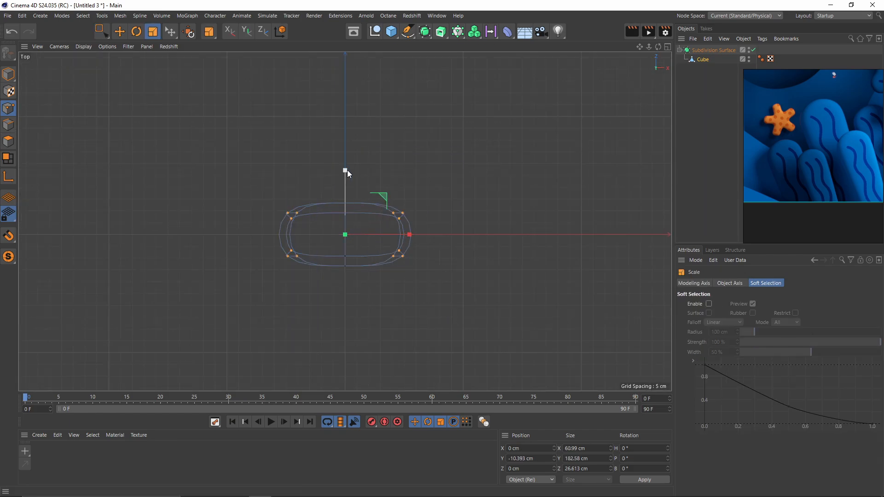
pyautogui.moveTo(347, 170); pyautogui.dragTo(313, 159)
pyautogui.middleClick(310, 158)
pyautogui.middleClick(306, 153)
pyautogui.click(702, 133)
pyautogui.keyDown('alt'); pyautogui.moveTo(435, 196); pyautogui.dragTo(462, 200); pyautogui.keyUp('alt')
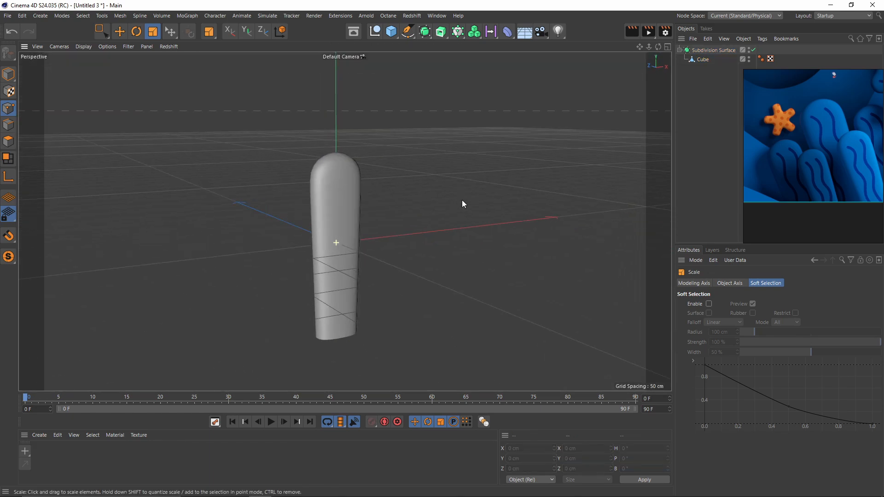
# In Model mode, set the Subdivision Surface's editor subdivision to 1 and make the coral an editable mesh.
pyautogui.hotkey('ctrl', 'z')
pyautogui.press('q')
pyautogui.click(9, 74)
pyautogui.keyDown('alt'); pyautogui.moveTo(377, 202); pyautogui.dragTo(347, 221); pyautogui.keyUp('alt')
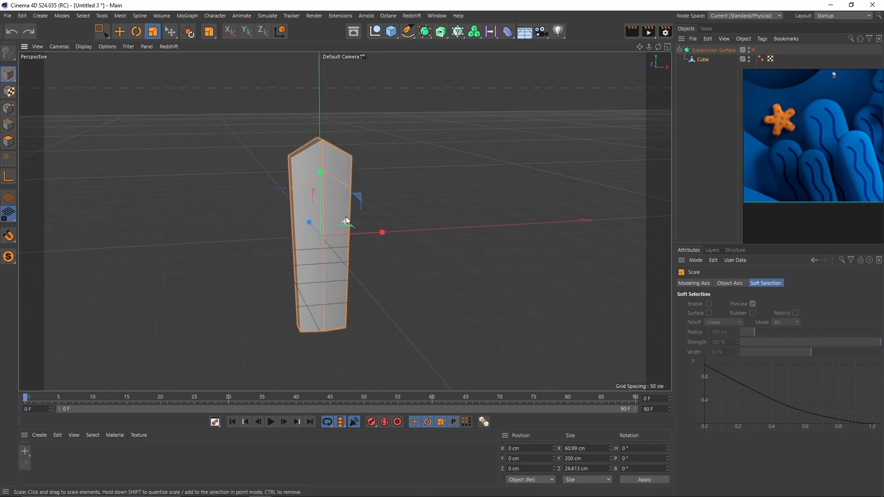
pyautogui.click(719, 50)
pyautogui.press('q')
pyautogui.keyDown('alt'); pyautogui.moveTo(386, 155); pyautogui.dragTo(407, 181); pyautogui.keyUp('alt')
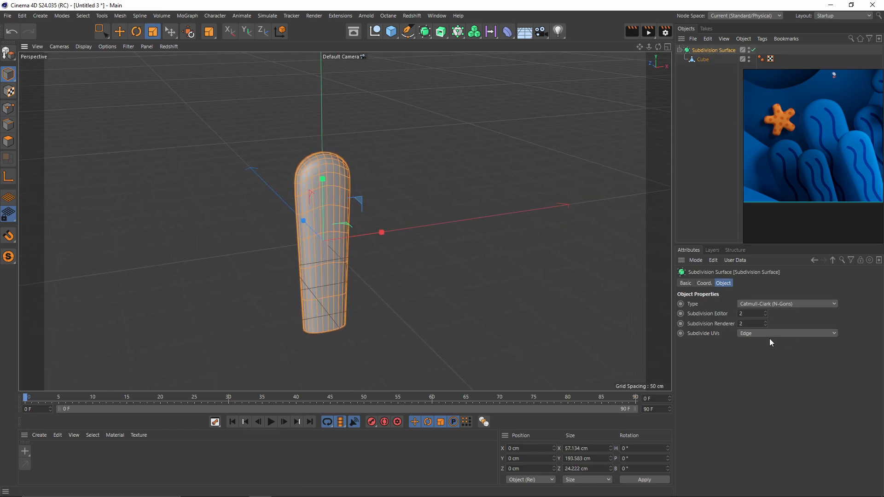
pyautogui.click(765, 315)
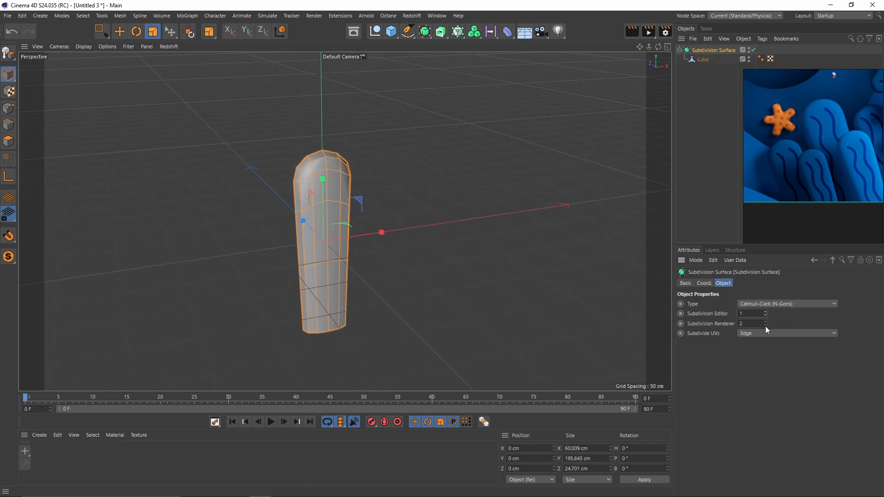
pyautogui.press('c')
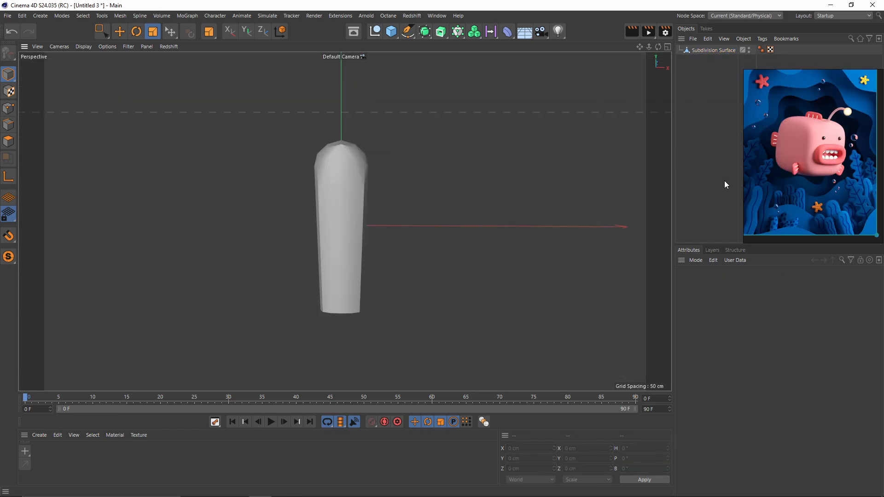
# Bring the leafy plants in the reference picture into close view and hide the finished coral.
pyautogui.scroll(6, 865, 213)
pyautogui.moveTo(861, 209); pyautogui.dragTo(834, 149, button='middle')
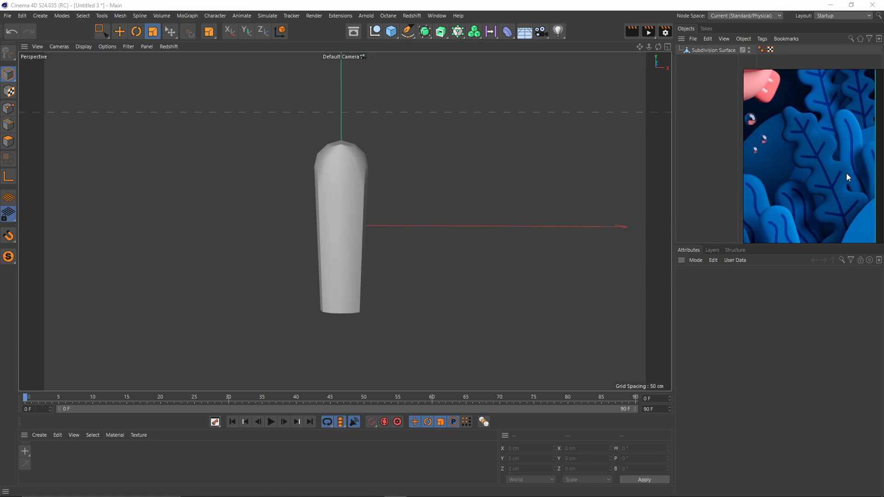
pyautogui.click(749, 49)
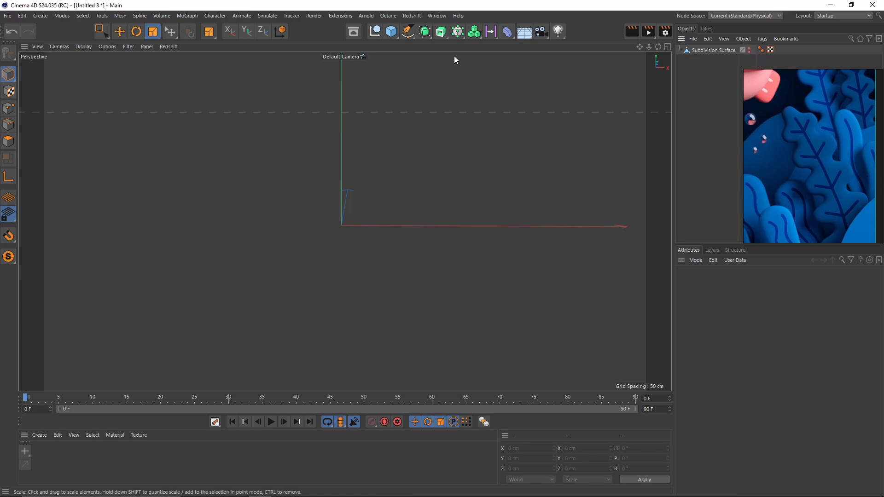
# Add a plane and set its orientation to +Z so it stands upright.
pyautogui.click(391, 32)
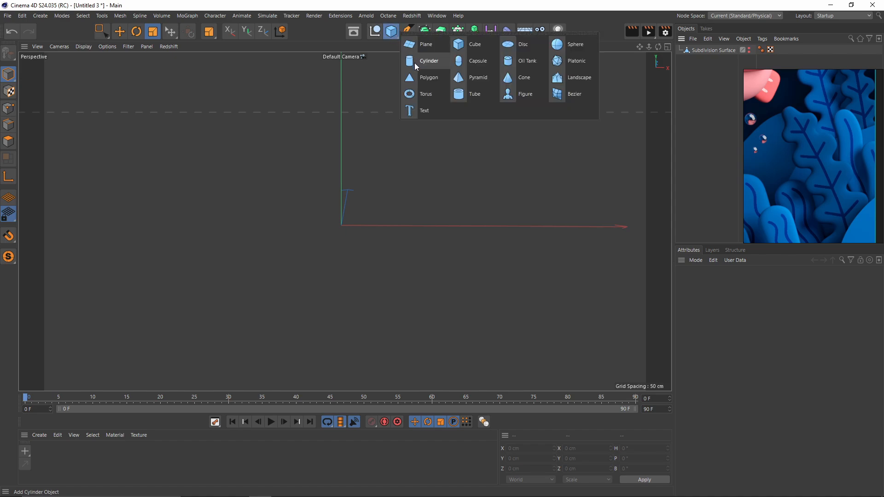
pyautogui.click(417, 49)
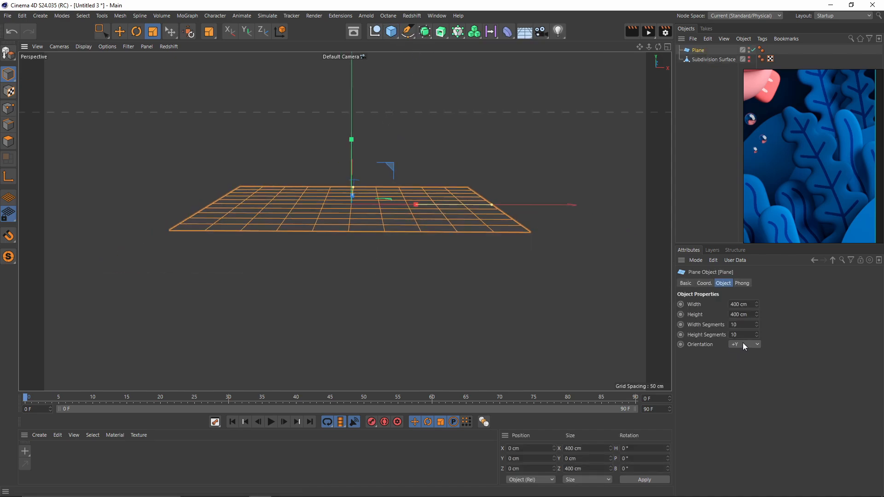
pyautogui.scroll(-2, 742, 342)
pyautogui.keyDown('alt'); pyautogui.moveTo(534, 276); pyautogui.dragTo(485, 283, button='right'); pyautogui.keyUp('alt')
pyautogui.keyDown('alt'); pyautogui.moveTo(486, 297); pyautogui.dragTo(512, 297); pyautogui.keyUp('alt')
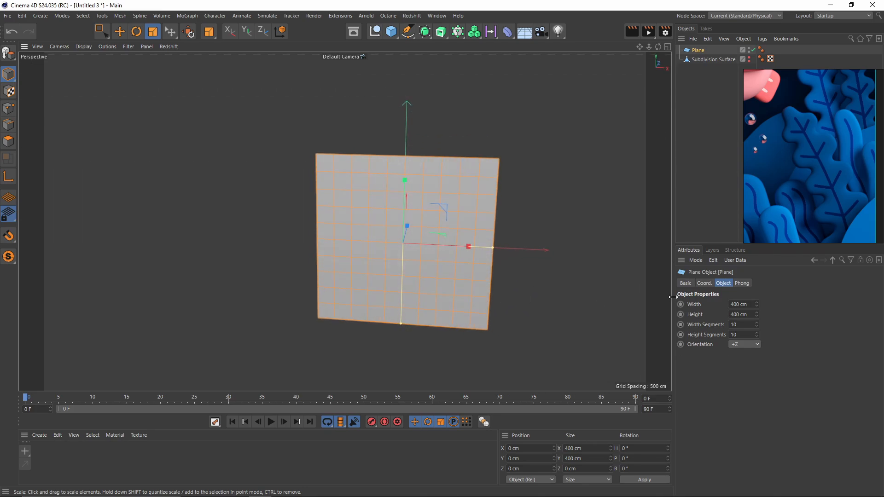
# Set the plane's width to 50 cm and its width segments to 2.
pyautogui.click(752, 304)
pyautogui.write('50')
pyautogui.press('Return')
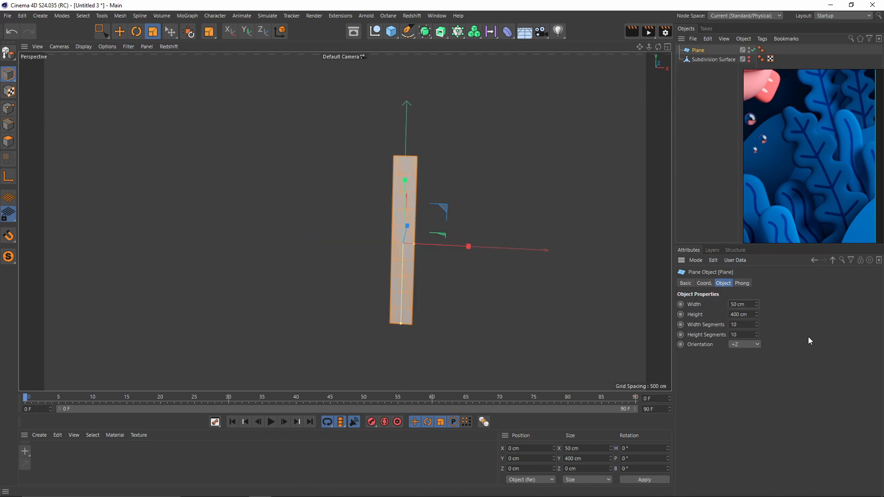
pyautogui.scroll(3, 399, 234)
pyautogui.scroll(3, 405, 154)
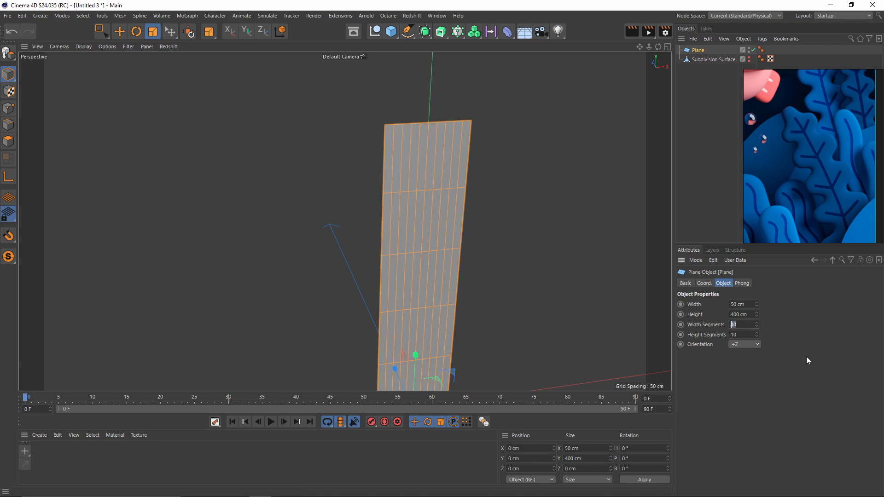
pyautogui.write('2')
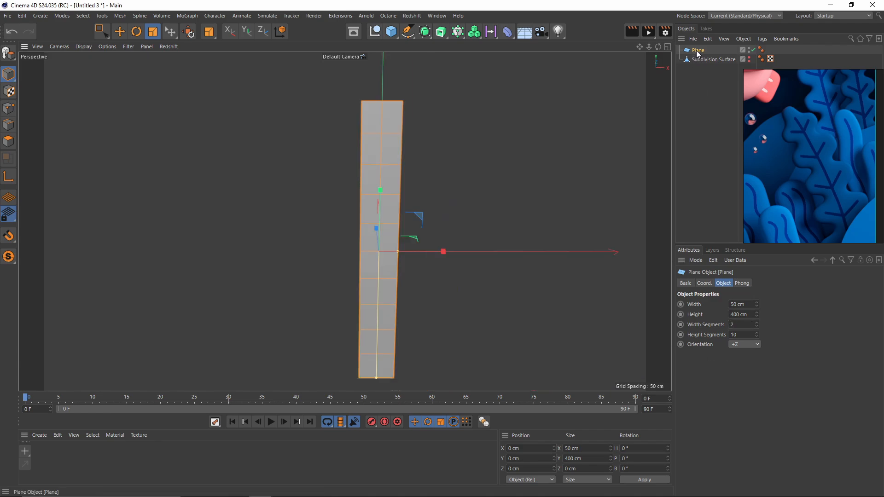
# Make the plane editable and place it under a Subdivision Surface.
pyautogui.press('c')
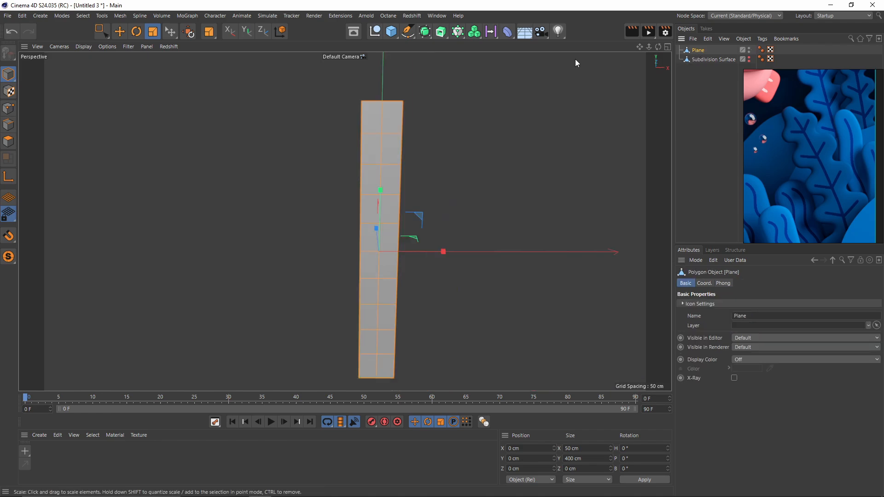
pyautogui.keyDown('alt'); pyautogui.click(425, 35); pyautogui.keyUp('alt')
pyautogui.click(703, 59)
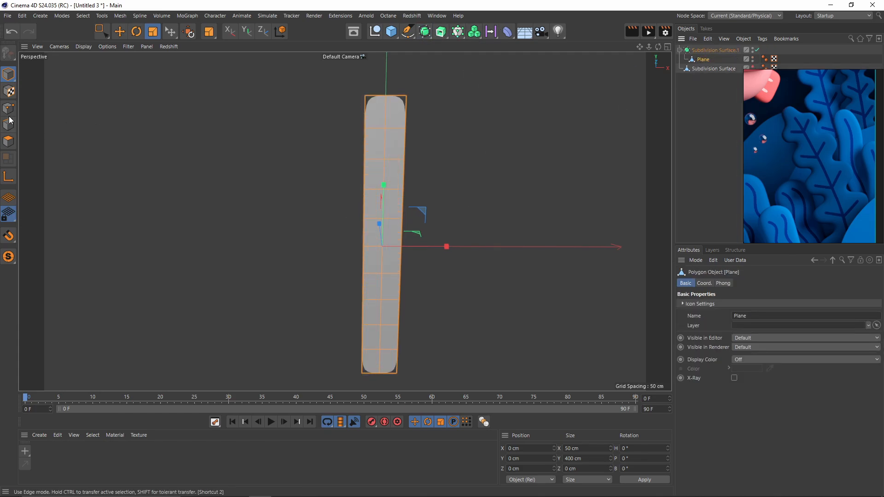
# Select every second horizontal edge row of the plane and widen these rows to about 134 cm for a wavy leaf outline.
pyautogui.doubleClick(377, 129)
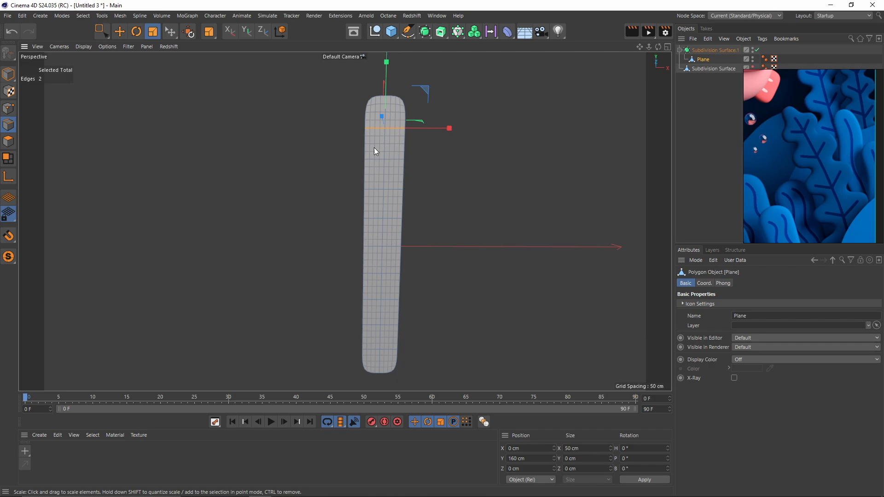
pyautogui.keyDown('shift'); pyautogui.doubleClick(381, 187); pyautogui.keyUp('shift')
pyautogui.keyDown('shift'); pyautogui.doubleClick(375, 302); pyautogui.keyUp('shift')
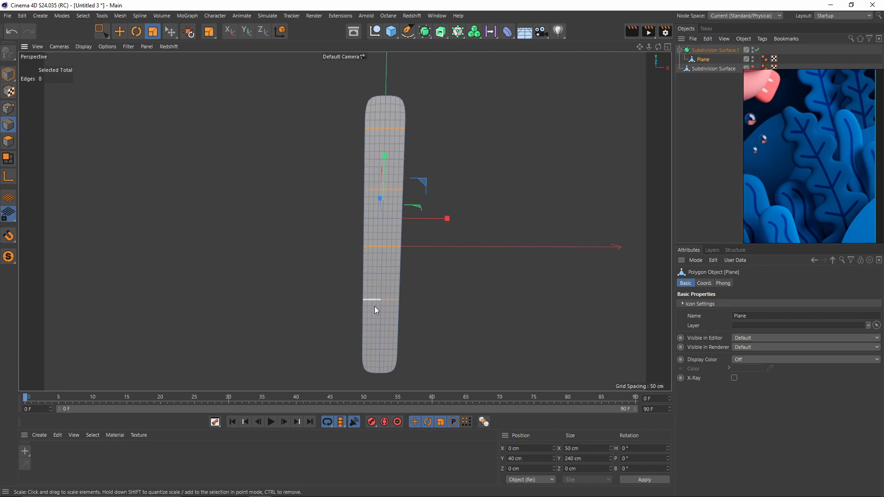
pyautogui.keyDown('shift'); pyautogui.doubleClick(371, 351); pyautogui.keyUp('shift')
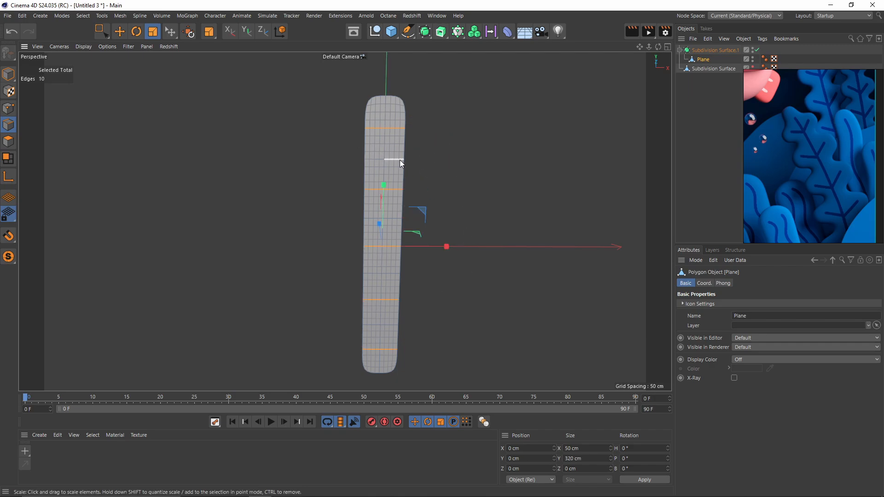
pyautogui.moveTo(437, 244); pyautogui.dragTo(525, 270)
pyautogui.moveTo(446, 247); pyautogui.dragTo(457, 248)
# Bevel the five selected edge rows of the leaf in Chamfer mode so each splits into two parallel rows.
pyautogui.rightClick(526, 201)
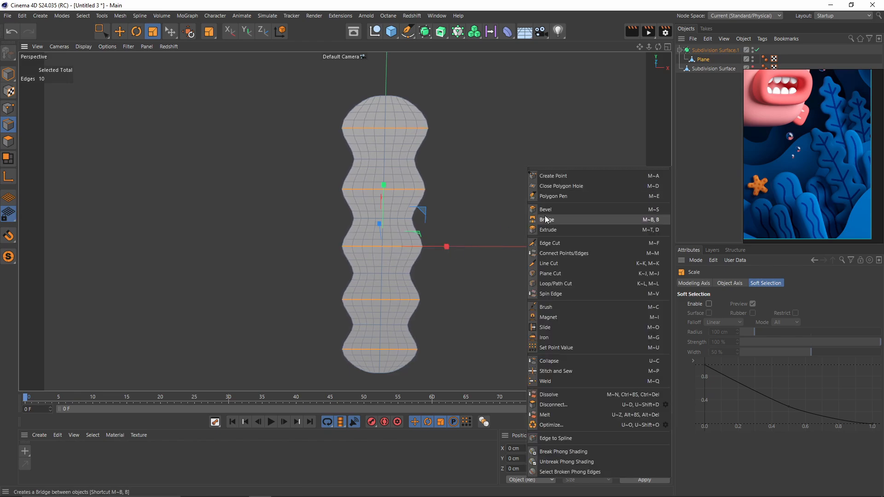
pyautogui.click(548, 210)
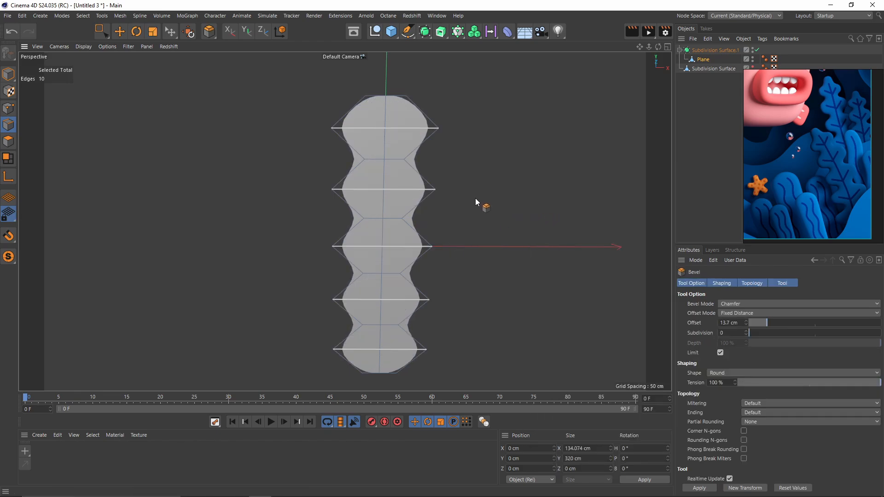
pyautogui.keyDown('alt'); pyautogui.moveTo(406, 172); pyautogui.dragTo(441, 183); pyautogui.keyUp('alt')
pyautogui.scroll(5, 442, 183)
pyautogui.scroll(-2, 433, 187)
pyautogui.keyDown('alt'); pyautogui.moveTo(433, 187); pyautogui.dragTo(453, 198, button='middle'); pyautogui.keyUp('alt')
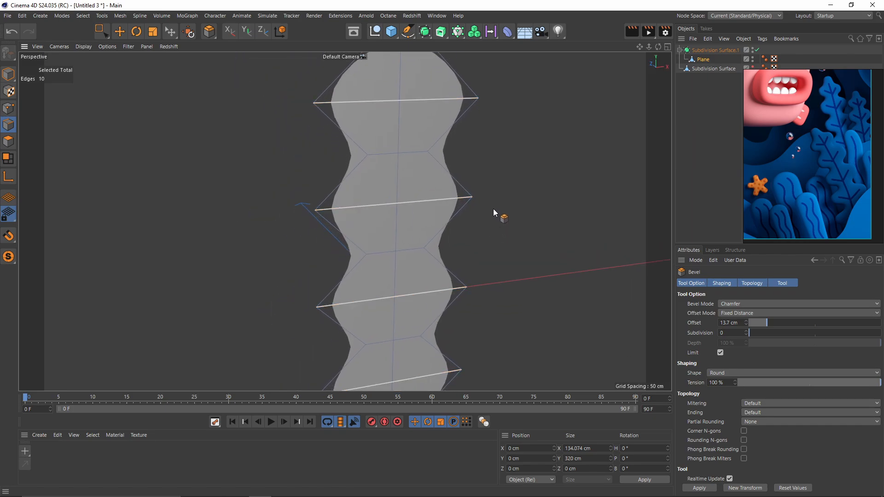
pyautogui.moveTo(492, 210); pyautogui.dragTo(525, 210)
# Scale the bevelled rows along X to about 133 cm wide and return to Model mode with the leaf's subdivision smoothing off.
pyautogui.scroll(-3, 440, 203)
pyautogui.keyDown('alt'); pyautogui.moveTo(440, 203); pyautogui.dragTo(408, 194, button='middle'); pyautogui.keyUp('alt')
pyautogui.scroll(-3, 396, 191)
pyautogui.press('t')
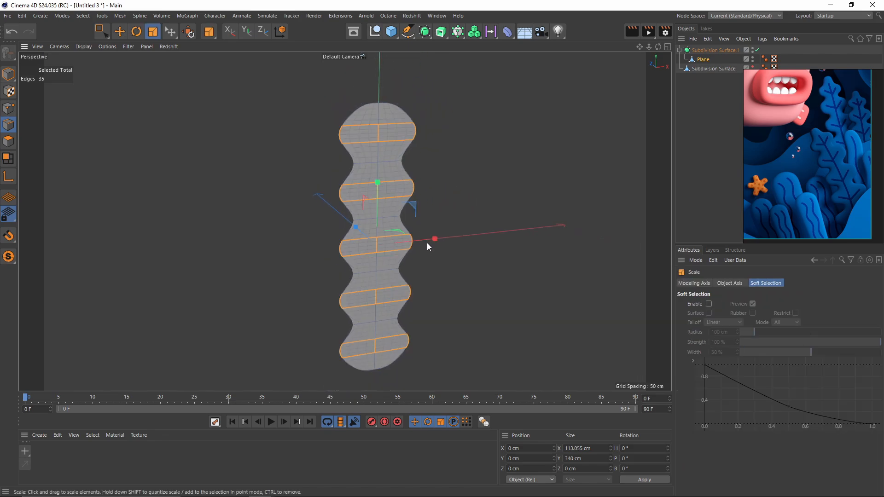
pyautogui.moveTo(435, 239); pyautogui.dragTo(446, 239)
pyautogui.keyDown('alt'); pyautogui.moveTo(445, 239); pyautogui.dragTo(375, 137); pyautogui.keyUp('alt')
pyautogui.press('q')
pyautogui.click(10, 78)
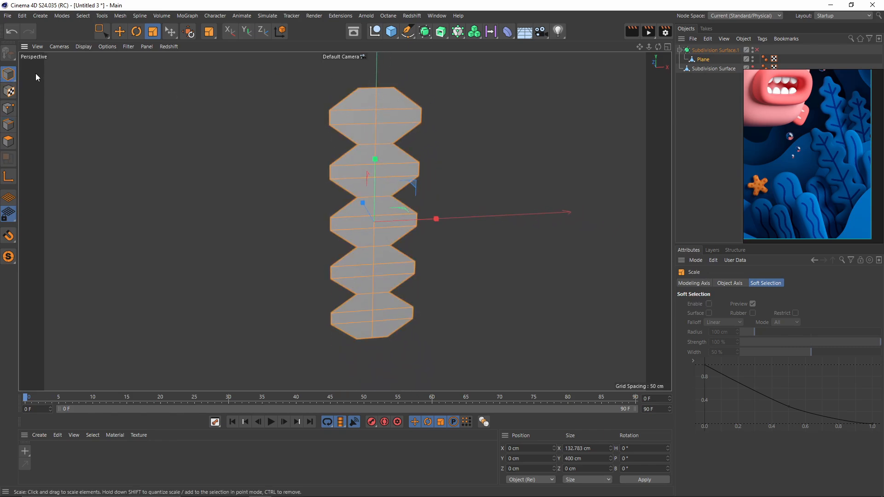
# Add a Taper deformer under the leaf's Plane and set its strength to 50%.
pyautogui.click(508, 32)
pyautogui.click(668, 96)
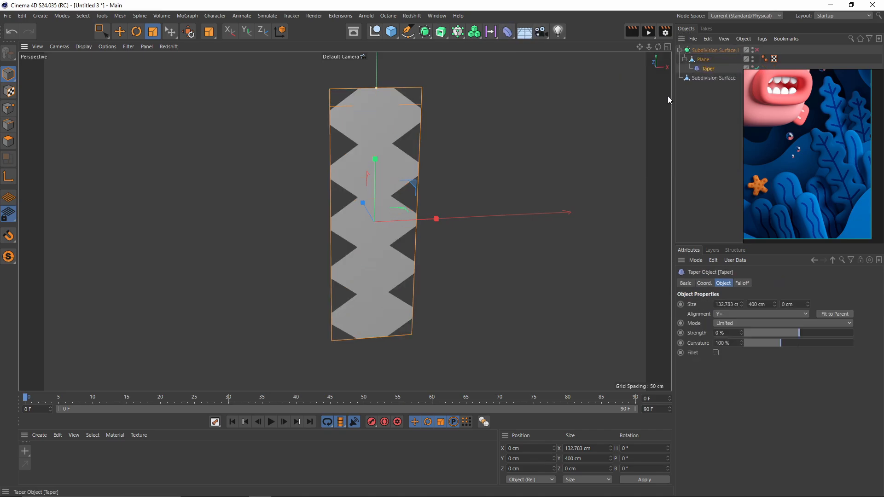
pyautogui.moveTo(799, 332); pyautogui.dragTo(827, 330)
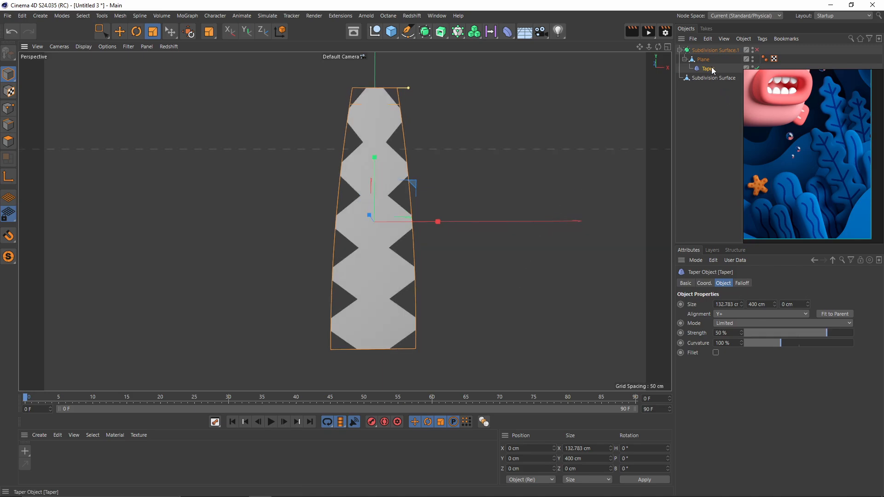
# Bake the tapered leaf into a new mesh with Current State to Object and delete the original plane with its deformer.
pyautogui.click(703, 59)
pyautogui.rightClick(703, 58)
pyautogui.click(728, 316)
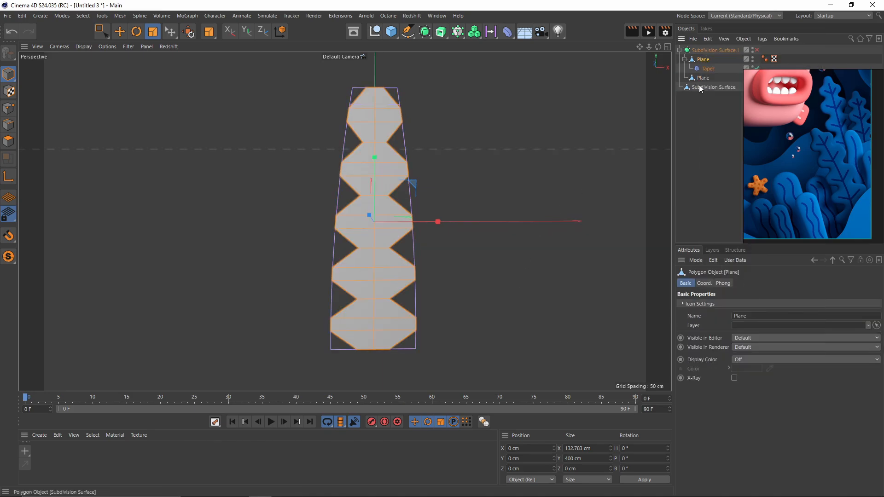
pyautogui.press('Delete')
pyautogui.click(701, 59)
pyautogui.keyDown('alt'); pyautogui.moveTo(387, 139); pyautogui.dragTo(398, 154); pyautogui.keyUp('alt')
pyautogui.scroll(2, 398, 154)
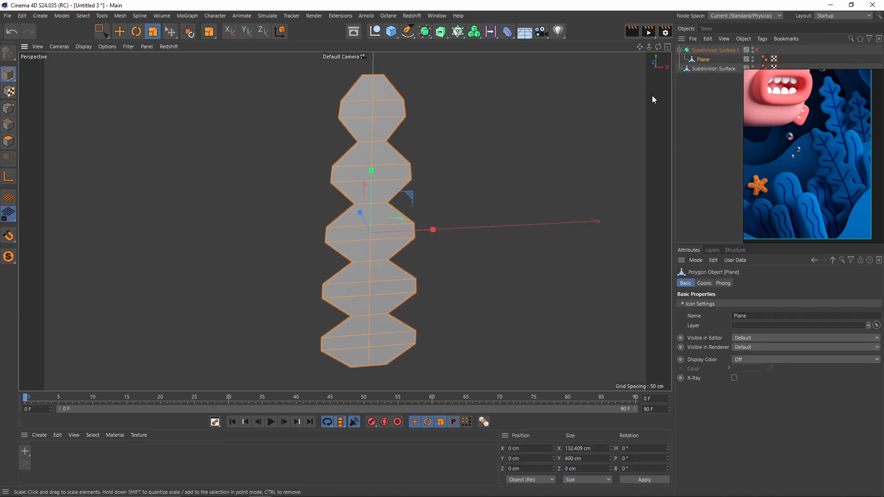
# Turn the leaf's subdivision smoothing back on and add a loop cut just below its tip.
pyautogui.click(758, 50)
pyautogui.keyDown('alt'); pyautogui.moveTo(502, 162); pyautogui.dragTo(461, 161); pyautogui.keyUp('alt')
pyautogui.scroll(3, 388, 131)
pyautogui.keyDown('alt'); pyautogui.moveTo(388, 83); pyautogui.dragTo(384, 161, button='middle'); pyautogui.keyUp('alt')
pyautogui.scroll(2, 384, 161)
pyautogui.click(8, 125)
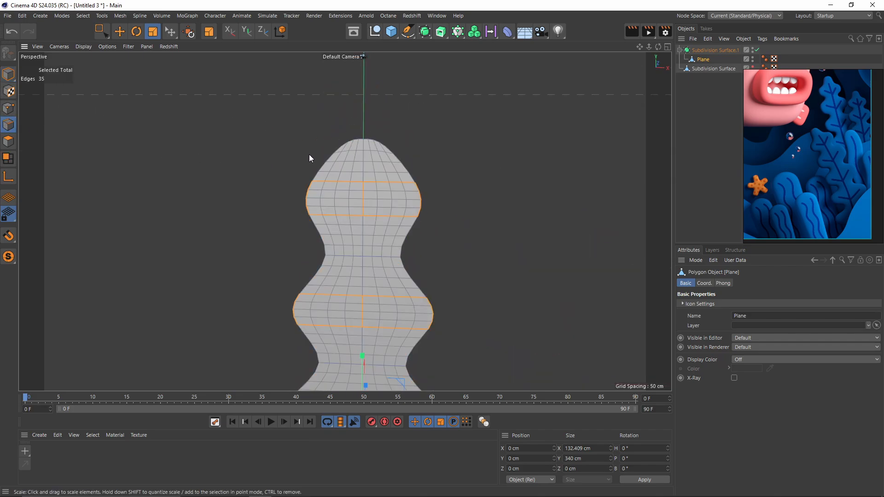
pyautogui.press('k')
pyautogui.press('l')
pyautogui.click(398, 165)
pyautogui.press('e')
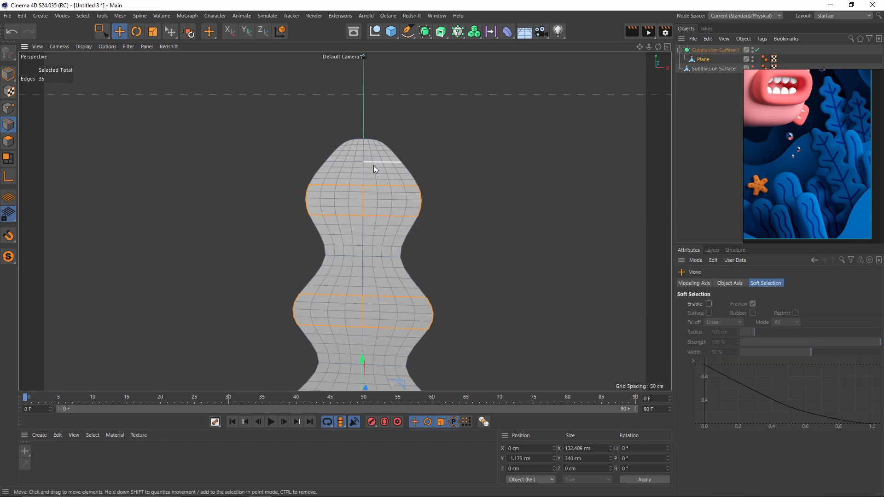
# Narrow the new edge row near the leaf's tip to about 31 cm.
pyautogui.doubleClick(374, 163)
pyautogui.press('t')
pyautogui.moveTo(432, 164); pyautogui.dragTo(405, 169)
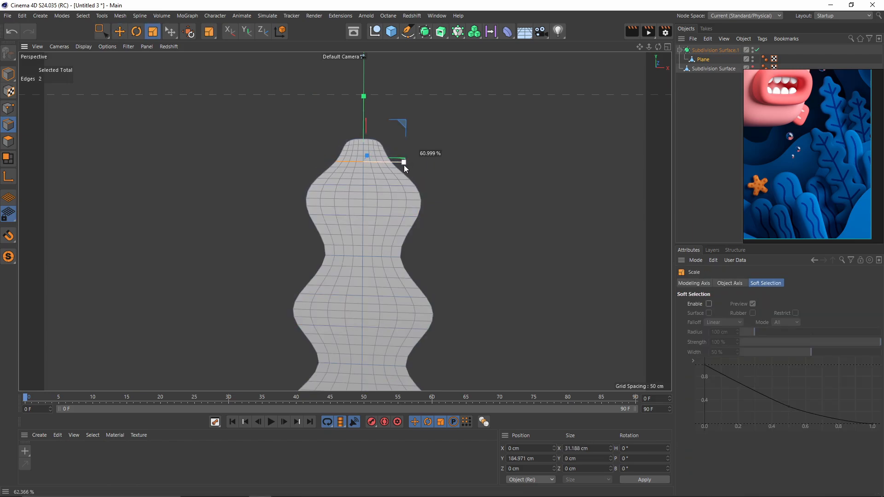
# Widen the lowest pair of edge rows of the leaf along X to about 143 cm.
pyautogui.hotkey('ctrl', 'a')
pyautogui.scroll(-4, 388, 151)
pyautogui.keyDown('alt'); pyautogui.moveTo(378, 212); pyautogui.dragTo(387, 178, button='middle'); pyautogui.keyUp('alt')
pyautogui.scroll(4, 391, 226)
pyautogui.doubleClick(337, 313)
pyautogui.keyDown('shift'); pyautogui.doubleClick(337, 331); pyautogui.keyUp('shift')
pyautogui.moveTo(431, 326); pyautogui.dragTo(434, 326)
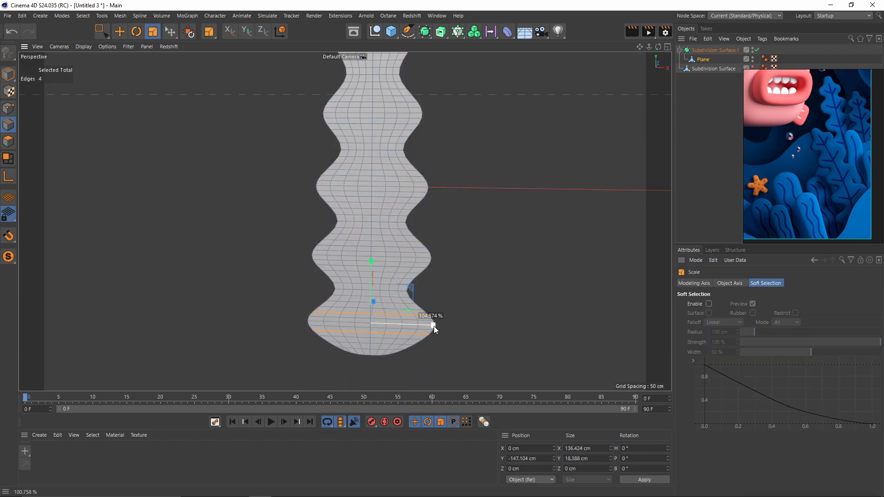
# Slightly widen the second-lowest pair of edge rows of the leaf along X.
pyautogui.doubleClick(400, 248)
pyautogui.keyDown('shift'); pyautogui.doubleClick(400, 266); pyautogui.keyUp('shift')
pyautogui.moveTo(434, 256); pyautogui.dragTo(437, 257)
pyautogui.keyDown('alt'); pyautogui.moveTo(392, 187); pyautogui.dragTo(396, 236, button='middle'); pyautogui.keyUp('alt')
pyautogui.doubleClick(399, 224)
pyautogui.keyDown('shift'); pyautogui.doubleClick(405, 246); pyautogui.keyUp('shift')
# Select all of the leaf's edges and scale them along Y to a height of about 348 cm.
pyautogui.scroll(-2, 441, 244)
pyautogui.hotkey('ctrl', 'a')
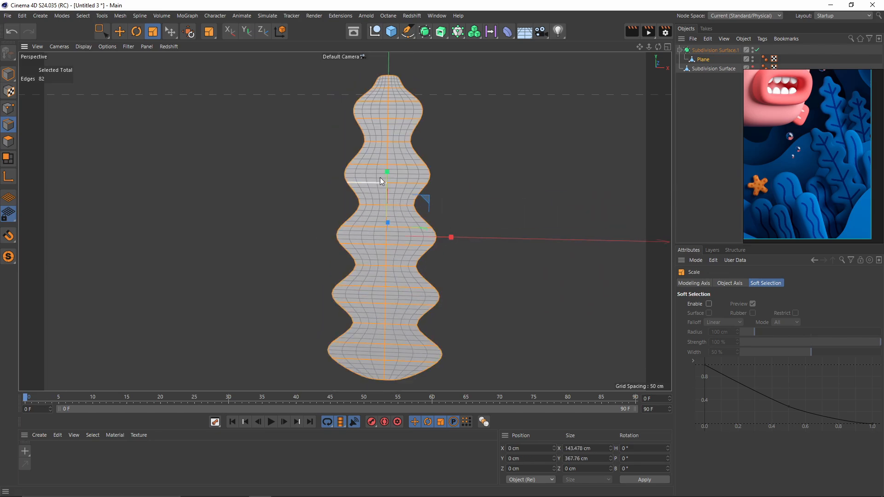
pyautogui.moveTo(380, 178); pyautogui.dragTo(408, 173)
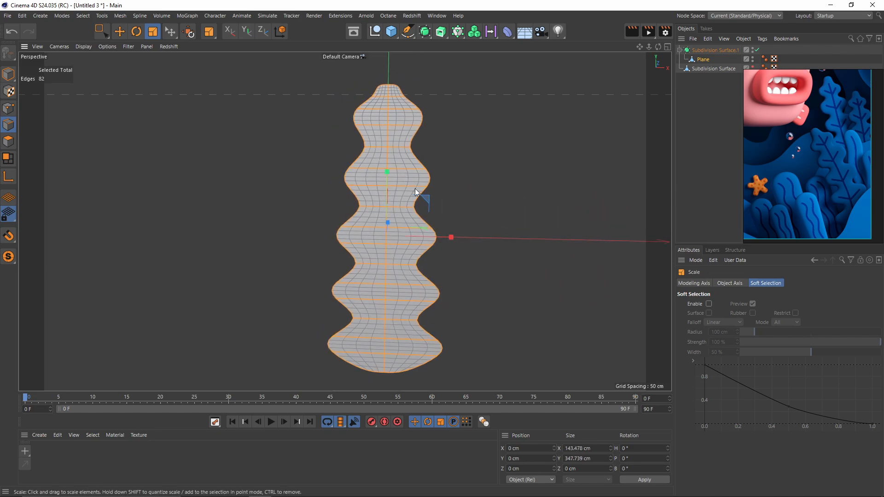
pyautogui.keyDown('alt'); pyautogui.moveTo(412, 218); pyautogui.dragTo(433, 208, button='middle'); pyautogui.keyUp('alt')
# Turn off the leaf's smoothing and extrude all its polygons by 18.4 cm with Create Caps enabled.
pyautogui.keyDown('alt'); pyautogui.moveTo(433, 208); pyautogui.dragTo(341, 258); pyautogui.keyUp('alt')
pyautogui.press('q')
pyautogui.click(12, 144)
pyautogui.hotkey('ctrl', 'a')
pyautogui.press('d')
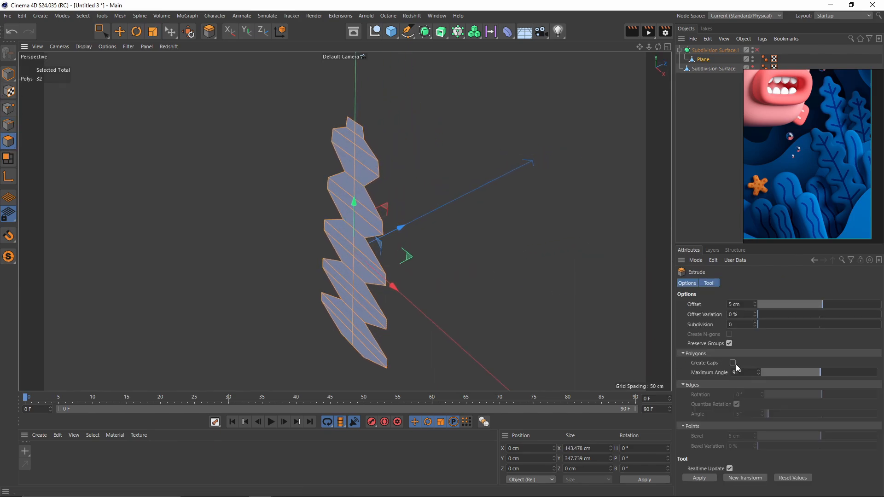
pyautogui.rightClick(588, 220)
pyautogui.click(562, 124)
pyautogui.click(730, 361)
pyautogui.keyDown('alt'); pyautogui.moveTo(524, 215); pyautogui.dragTo(537, 176); pyautogui.keyUp('alt')
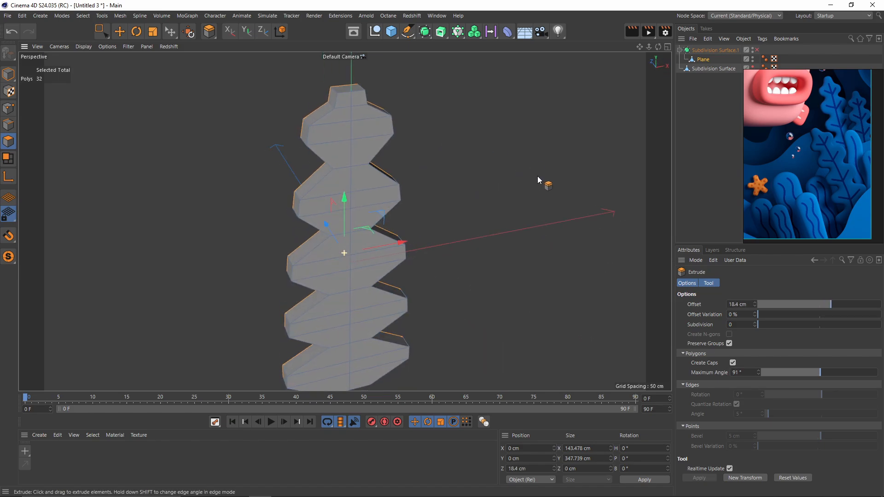
# Turn the leaf's smoothing back on and display the mesh with Gouraud Shading (Lines).
pyautogui.click(757, 50)
pyautogui.click(734, 123)
pyautogui.moveTo(402, 198)
pyautogui.keyDown('alt'); pyautogui.mouseDown()
pyautogui.moveTo(356, 174)
pyautogui.moveTo(388, 239)
pyautogui.moveTo(399, 194)
pyautogui.mouseUp(); pyautogui.keyUp('alt')
pyautogui.press('b')
pyautogui.scroll(2, 413, 245)
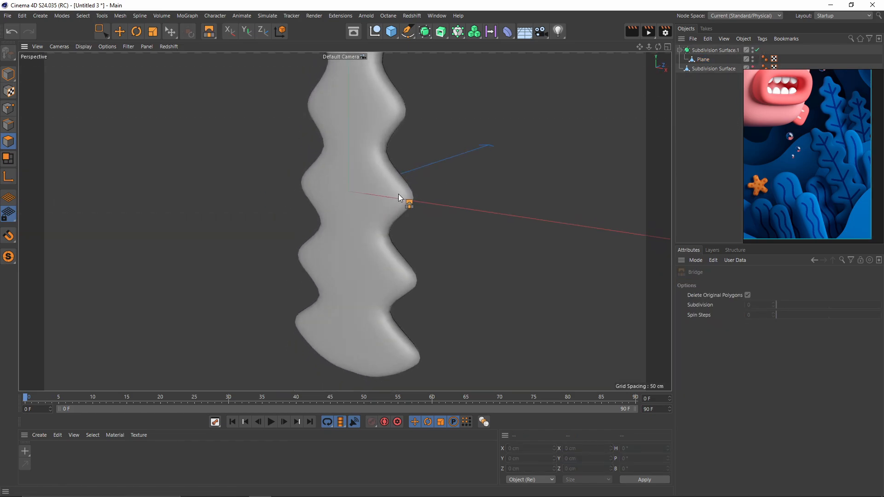
pyautogui.press('n')
pyautogui.press('b')
pyautogui.keyDown('alt'); pyautogui.moveTo(402, 199); pyautogui.dragTo(391, 213, button='middle'); pyautogui.keyUp('alt')
pyautogui.keyDown('alt'); pyautogui.moveTo(390, 212); pyautogui.dragTo(393, 227); pyautogui.keyUp('alt')
pyautogui.keyDown('alt'); pyautogui.moveTo(393, 228); pyautogui.dragTo(413, 266, button='middle'); pyautogui.keyUp('alt')
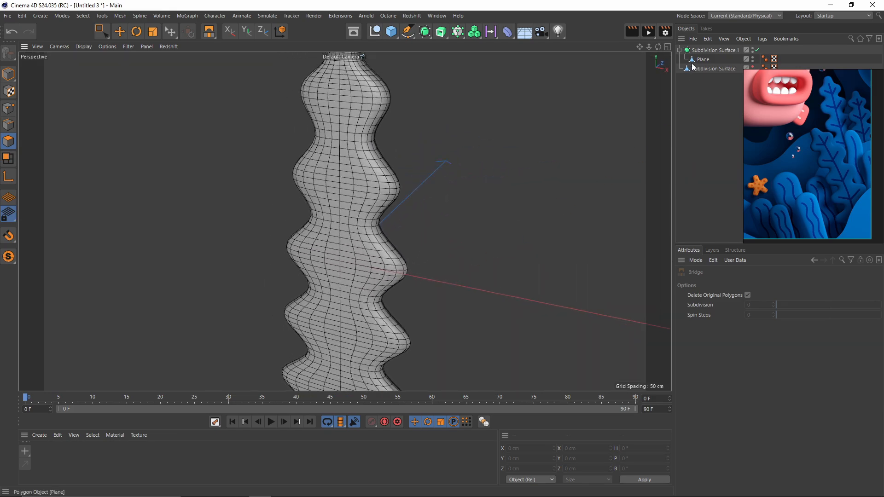
# Set the leaf's Subdivision Surface level to 1 for both editor and renderer.
pyautogui.click(704, 57)
pyautogui.click(766, 315)
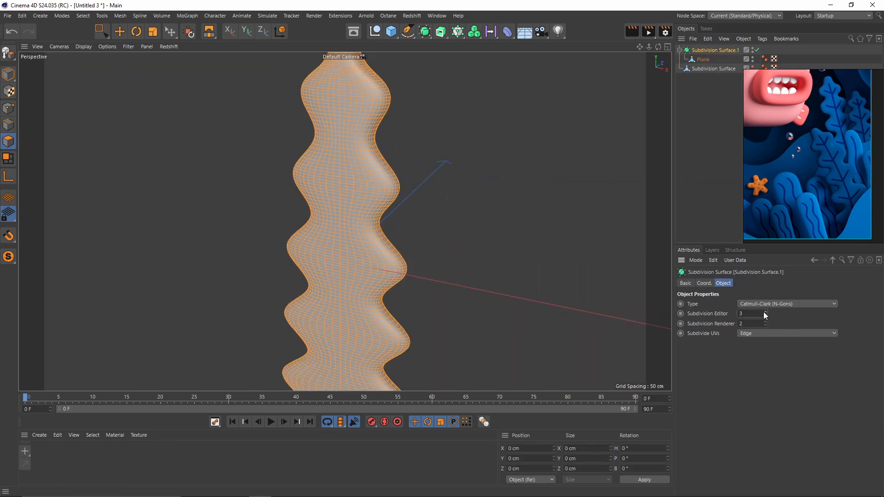
pyautogui.click(767, 326)
# Make the subdivided leaf editable as a single mesh and hide it in the editor and renderer.
pyautogui.keyDown('alt'); pyautogui.moveTo(437, 237); pyautogui.dragTo(428, 207); pyautogui.keyUp('alt')
pyautogui.keyDown('alt'); pyautogui.moveTo(428, 207); pyautogui.dragTo(454, 96, button='middle'); pyautogui.keyUp('alt')
pyautogui.keyDown('alt'); pyautogui.moveTo(454, 95); pyautogui.dragTo(316, 137, button='right'); pyautogui.keyUp('alt')
pyautogui.keyDown('alt'); pyautogui.moveTo(317, 136); pyautogui.dragTo(347, 151); pyautogui.keyUp('alt')
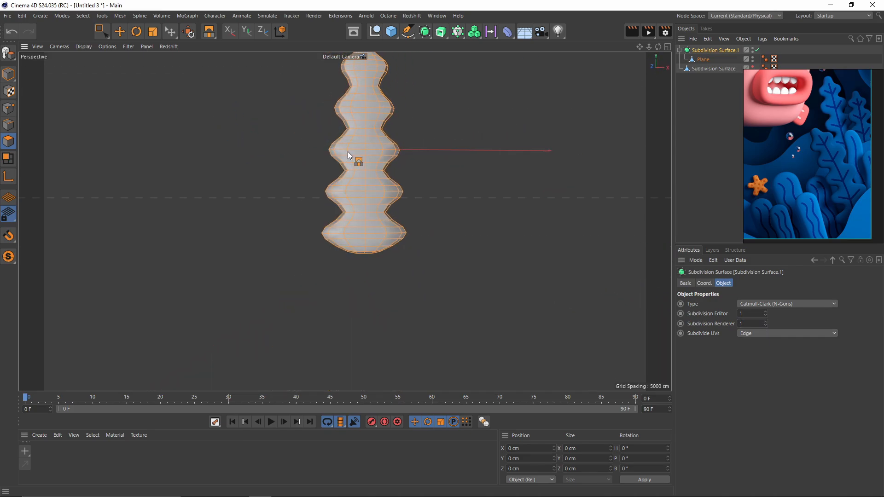
pyautogui.keyDown('alt'); pyautogui.moveTo(347, 151); pyautogui.dragTo(330, 228, button='middle'); pyautogui.keyUp('alt')
pyautogui.keyDown('alt'); pyautogui.moveTo(329, 227); pyautogui.dragTo(432, 221, button='right'); pyautogui.keyUp('alt')
pyautogui.press('c')
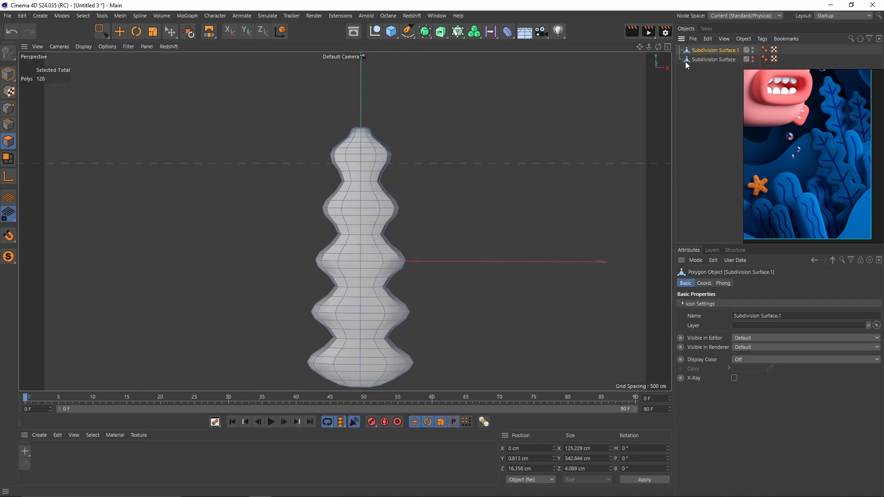
pyautogui.keyDown('alt'); pyautogui.moveTo(494, 161); pyautogui.dragTo(452, 189, button='middle'); pyautogui.keyUp('alt')
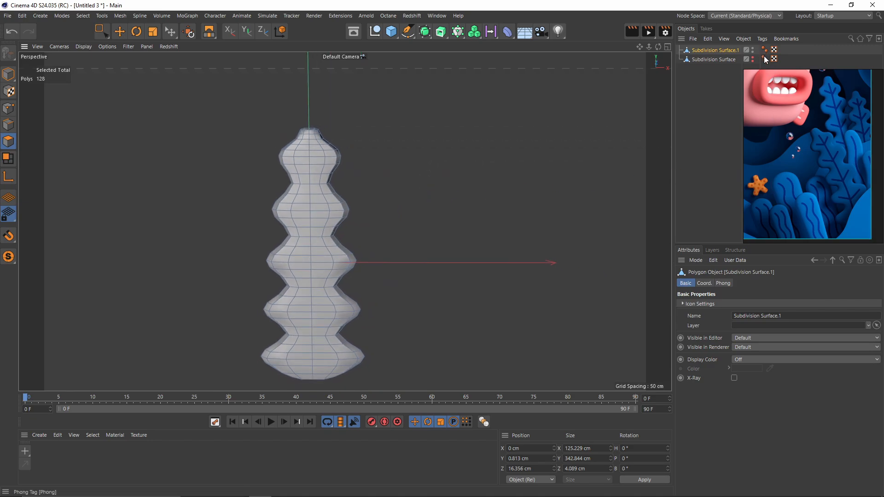
pyautogui.keyDown('alt'); pyautogui.doubleClick(752, 51); pyautogui.keyUp('alt')
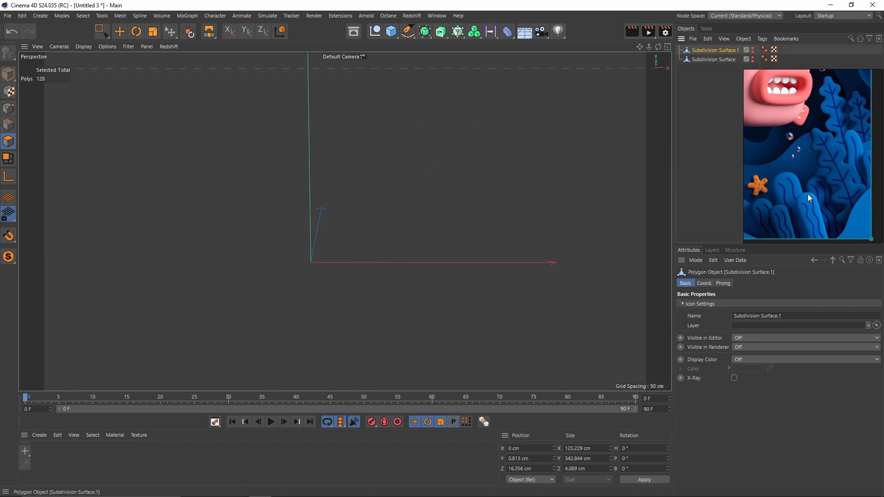
# Duplicate the first coral mesh, Subdivision Surface, and make the copy visible in the viewport.
pyautogui.scroll(-4, 808, 194)
pyautogui.scroll(5, 819, 169)
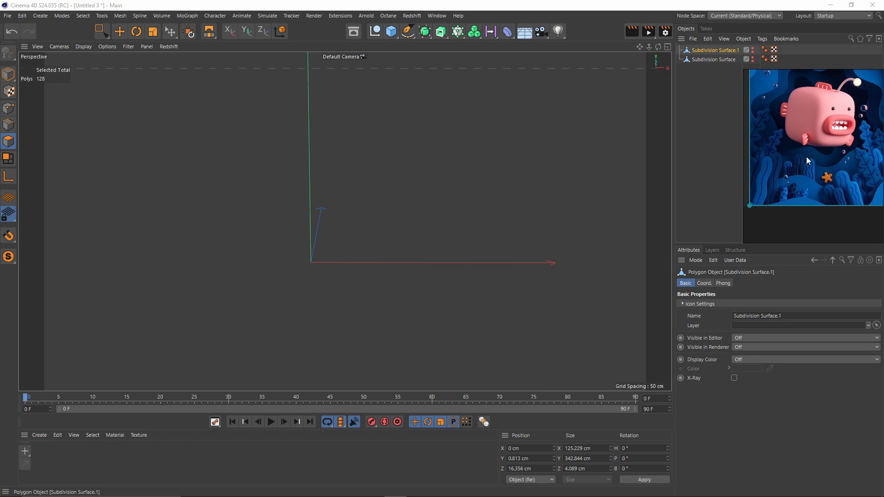
pyautogui.moveTo(808, 166)
pyautogui.mouseDown(button='middle')
pyautogui.moveTo(851, 159)
pyautogui.moveTo(811, 171)
pyautogui.mouseUp(button='middle')
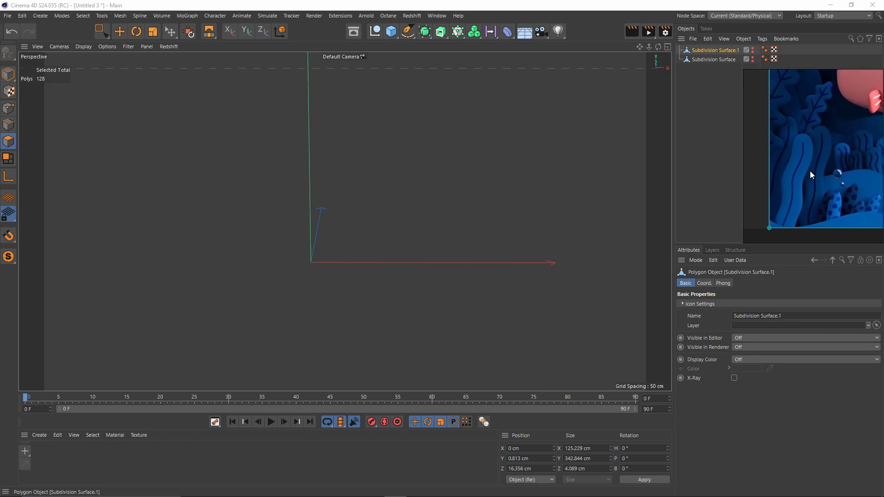
pyautogui.click(709, 59)
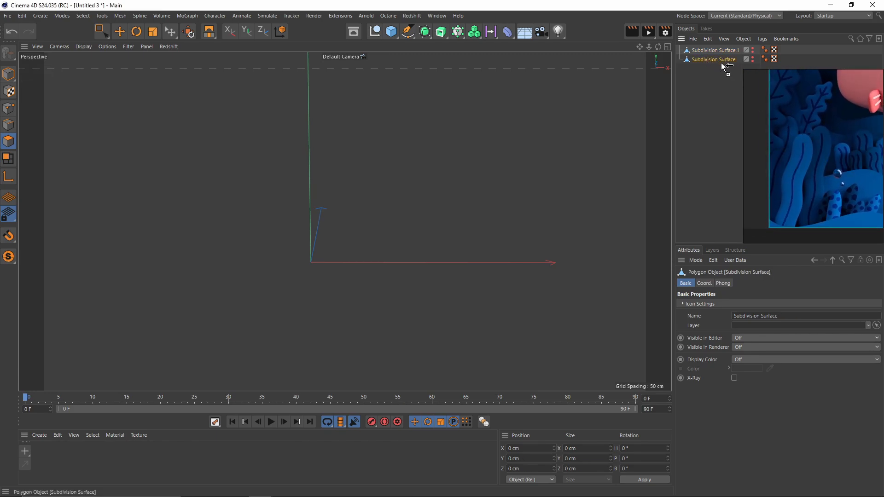
pyautogui.keyDown('ctrl'); pyautogui.moveTo(721, 64); pyautogui.dragTo(783, 114); pyautogui.keyUp('ctrl')
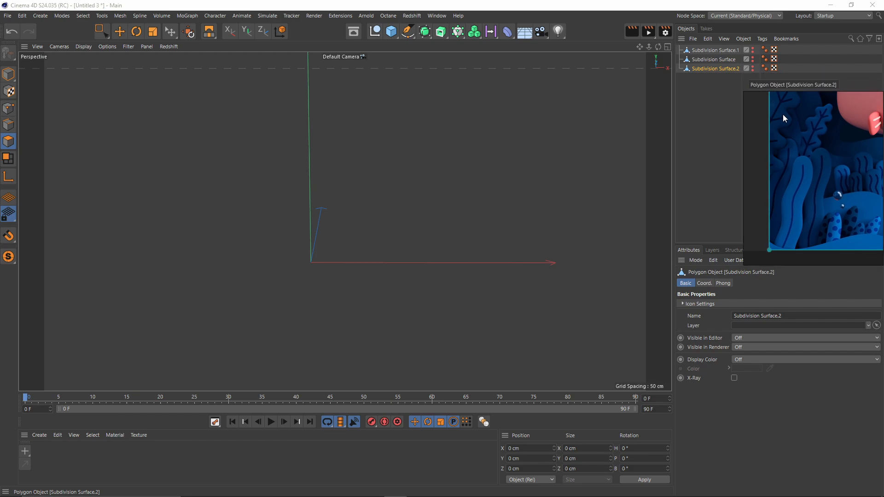
pyautogui.keyDown('ctrl'); pyautogui.click(753, 69); pyautogui.keyUp('ctrl')
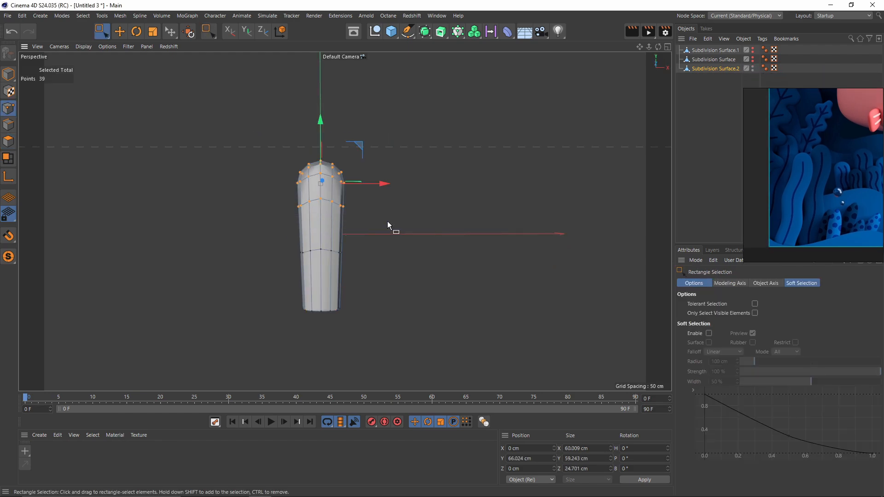
# Lengthen the coral copy by raising its top points to about Y 213 cm and add loop cuts across the long section.
pyautogui.moveTo(322, 187); pyautogui.dragTo(322, 131)
pyautogui.moveTo(323, 83); pyautogui.dragTo(322, 69)
pyautogui.rightClick(452, 182)
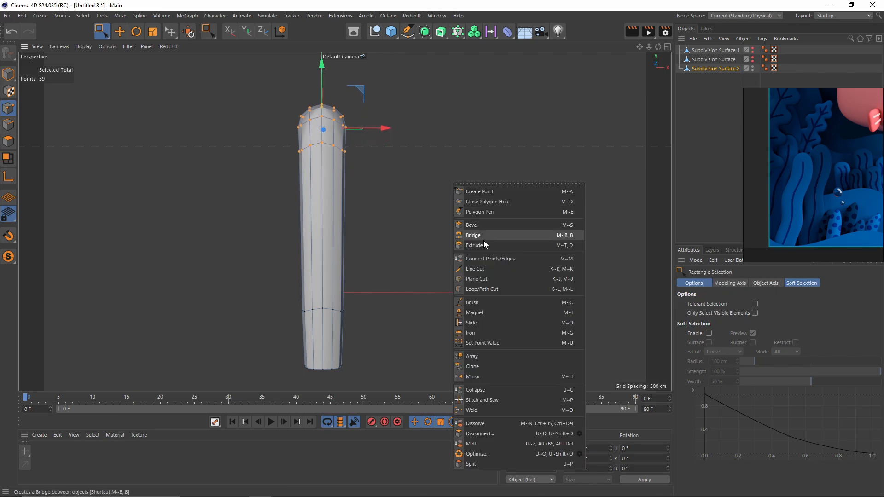
pyautogui.click(481, 279)
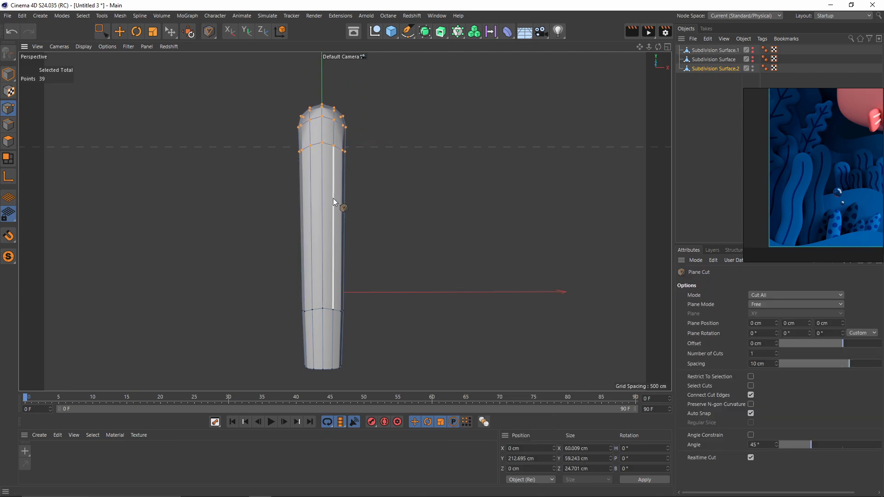
pyautogui.rightClick(417, 193)
pyautogui.click(430, 284)
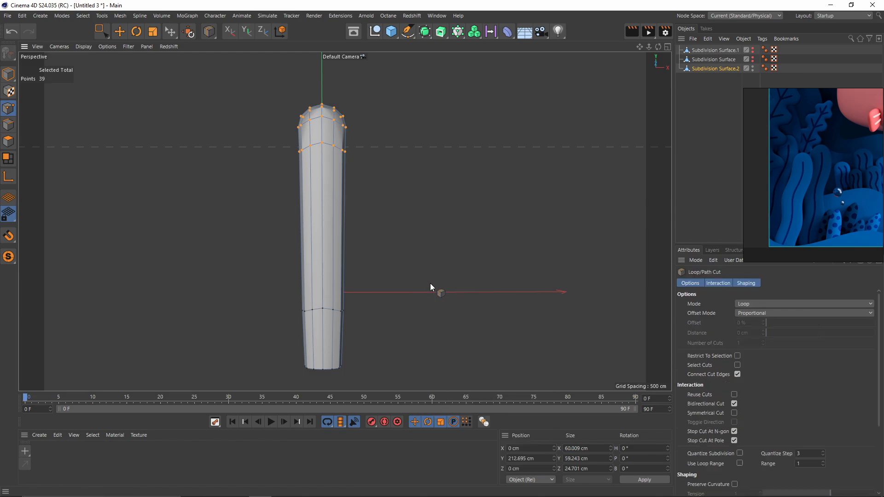
pyautogui.click(339, 204)
# Bend the coral into a wave by shifting individual point rows sideways, the upper middle row to about X 12 cm.
pyautogui.press('0')
pyautogui.moveTo(261, 181); pyautogui.dragTo(366, 235)
pyautogui.moveTo(376, 203); pyautogui.dragTo(386, 203)
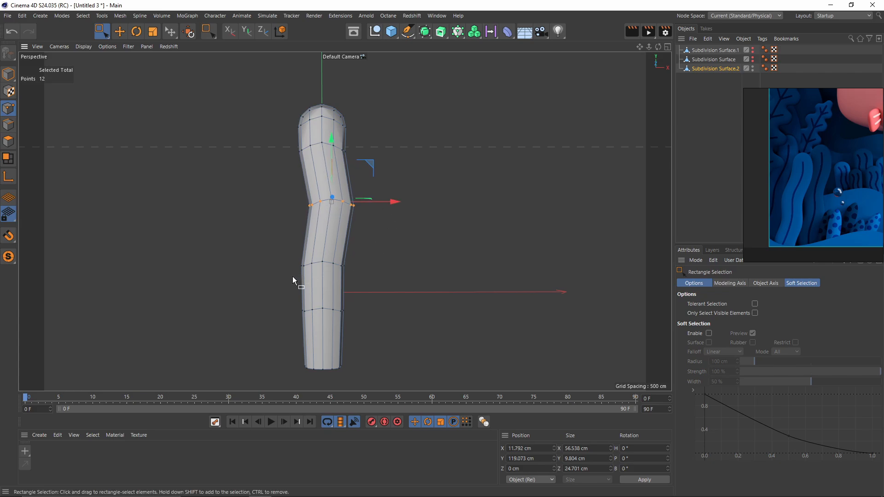
pyautogui.moveTo(293, 282); pyautogui.dragTo(394, 313)
pyautogui.keyDown('alt'); pyautogui.moveTo(346, 176); pyautogui.dragTo(351, 212, button='middle'); pyautogui.keyUp('alt')
# Tilt the coral's rounded top section and lower it to about Y 201 cm, and hide the coral.
pyautogui.moveTo(223, 89); pyautogui.dragTo(379, 206)
pyautogui.press('t')
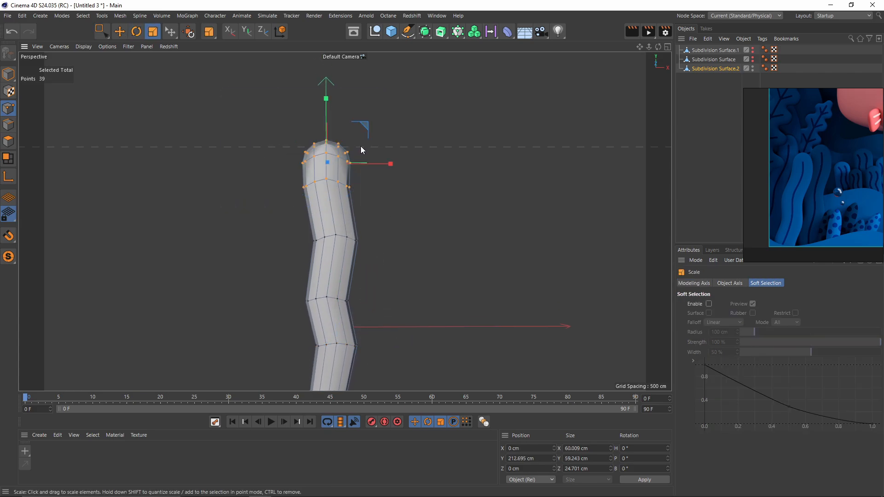
pyautogui.press('r')
pyautogui.moveTo(360, 142); pyautogui.dragTo(352, 134)
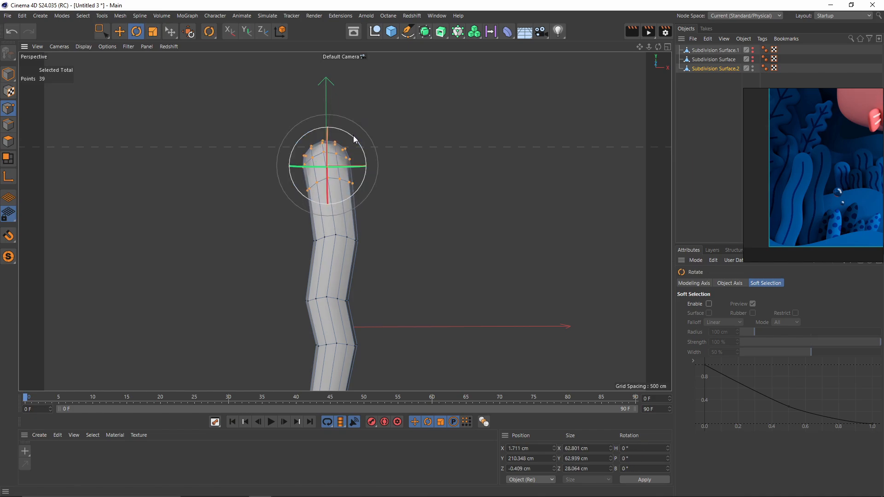
pyautogui.press('0')
pyautogui.moveTo(297, 174); pyautogui.dragTo(368, 218)
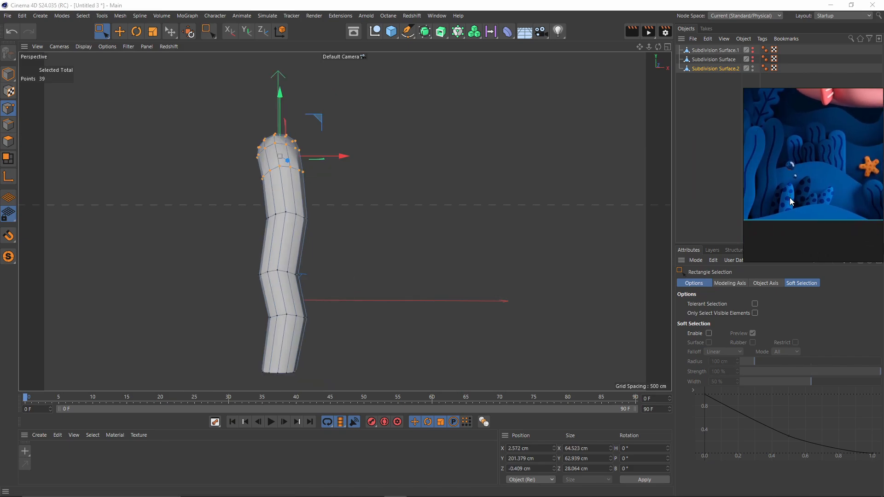
pyautogui.click(752, 69)
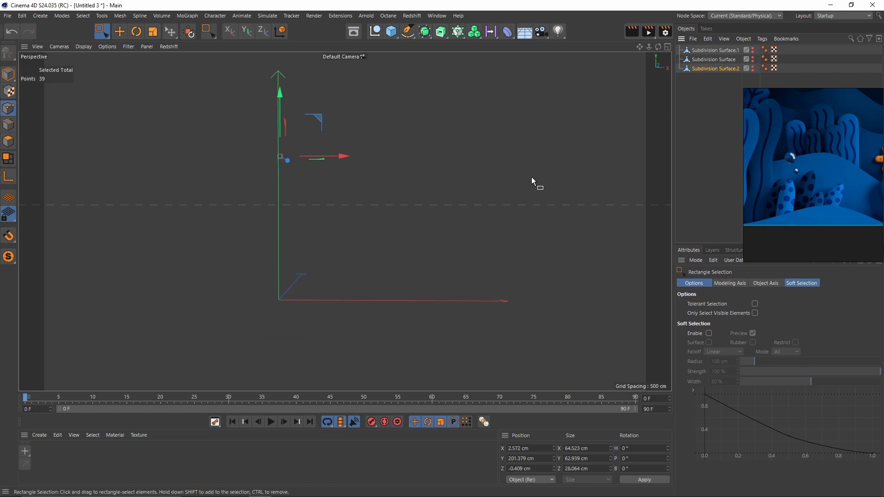
# Create a cube resized to about 57 × 200 × 78 cm and make it editable.
pyautogui.click(391, 31)
pyautogui.scroll(4, 278, 256)
pyautogui.keyDown('alt'); pyautogui.moveTo(277, 256); pyautogui.dragTo(260, 271); pyautogui.keyUp('alt')
pyautogui.click(8, 74)
pyautogui.hotkey('ctrl', 'z')
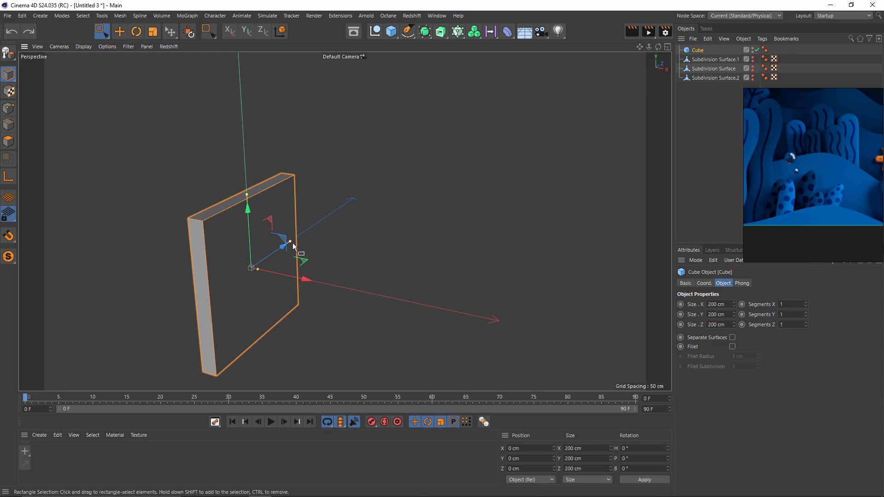
pyautogui.moveTo(291, 243); pyautogui.dragTo(270, 263)
pyautogui.moveTo(320, 282); pyautogui.dragTo(364, 229)
pyautogui.press('c')
# Select the bottom polygon of the tall cube in Polygon mode and delete it.
pyautogui.keyDown('alt'); pyautogui.moveTo(363, 195); pyautogui.dragTo(372, 135); pyautogui.keyUp('alt')
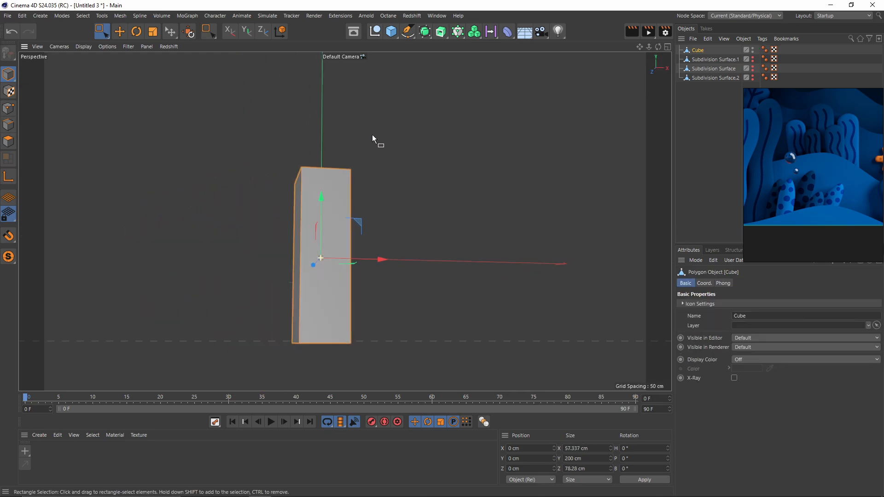
pyautogui.keyDown('alt'); pyautogui.moveTo(372, 134); pyautogui.dragTo(386, 81, button='middle'); pyautogui.keyUp('alt')
pyautogui.click(8, 141)
pyautogui.keyDown('alt'); pyautogui.moveTo(410, 286); pyautogui.dragTo(386, 258); pyautogui.keyUp('alt')
pyautogui.moveTo(286, 261); pyautogui.dragTo(413, 348)
pyautogui.press('Delete')
pyautogui.keyDown('alt'); pyautogui.moveTo(326, 182); pyautogui.dragTo(349, 209); pyautogui.keyUp('alt')
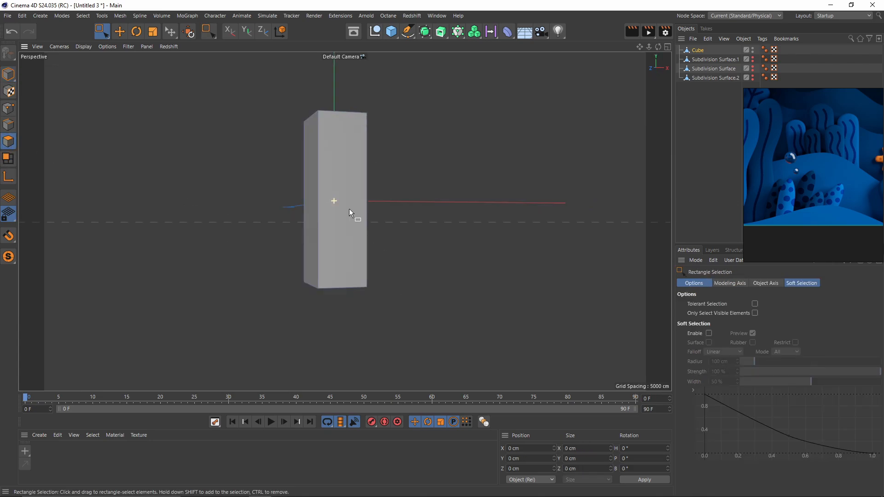
# Add a horizontal loop cut at 50% offset around the tall cube.
pyautogui.keyDown('alt'); pyautogui.moveTo(349, 209); pyautogui.dragTo(343, 233, button='middle'); pyautogui.keyUp('alt')
pyautogui.rightClick(344, 234)
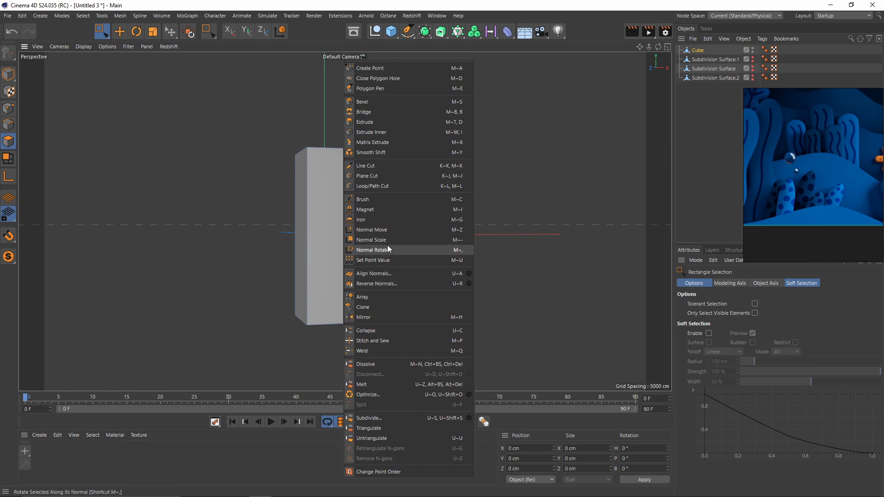
pyautogui.click(375, 186)
pyautogui.keyDown('shift'); pyautogui.click(358, 228); pyautogui.keyUp('shift')
pyautogui.keyDown('alt'); pyautogui.moveTo(359, 198); pyautogui.dragTo(362, 216); pyautogui.keyUp('alt')
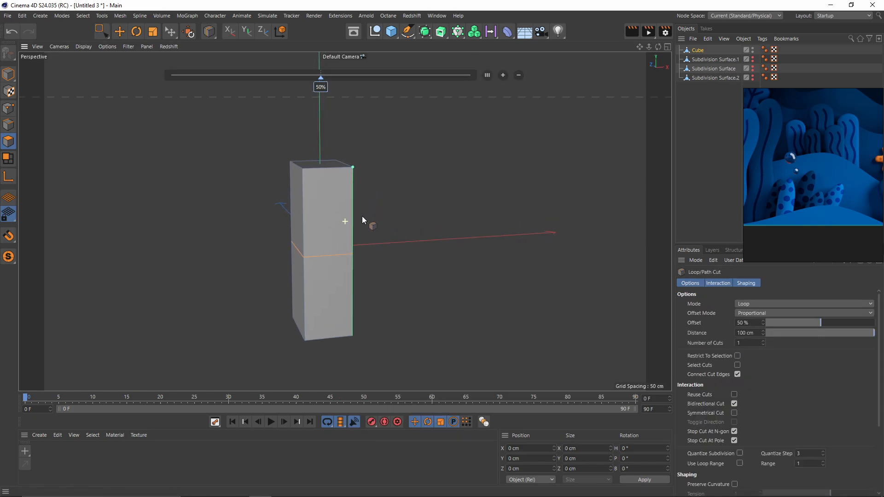
pyautogui.keyDown('alt'); pyautogui.moveTo(362, 217); pyautogui.dragTo(359, 236, button='middle'); pyautogui.keyUp('alt')
# Put the cube inside a Subdivision Surface, then select the cube with smoothing switched off.
pyautogui.keyDown('alt'); pyautogui.click(441, 31); pyautogui.keyUp('alt')
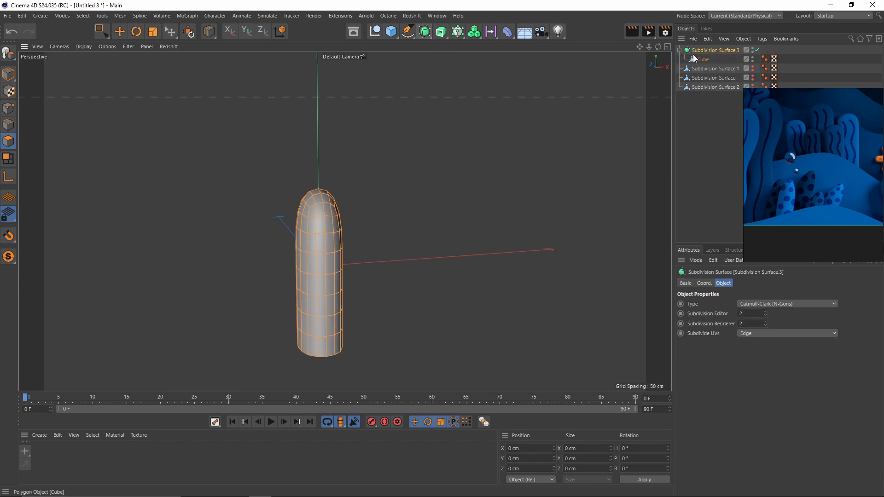
pyautogui.keyDown('alt'); pyautogui.moveTo(424, 184); pyautogui.dragTo(413, 244); pyautogui.keyUp('alt')
pyautogui.click(701, 60)
pyautogui.press('q')
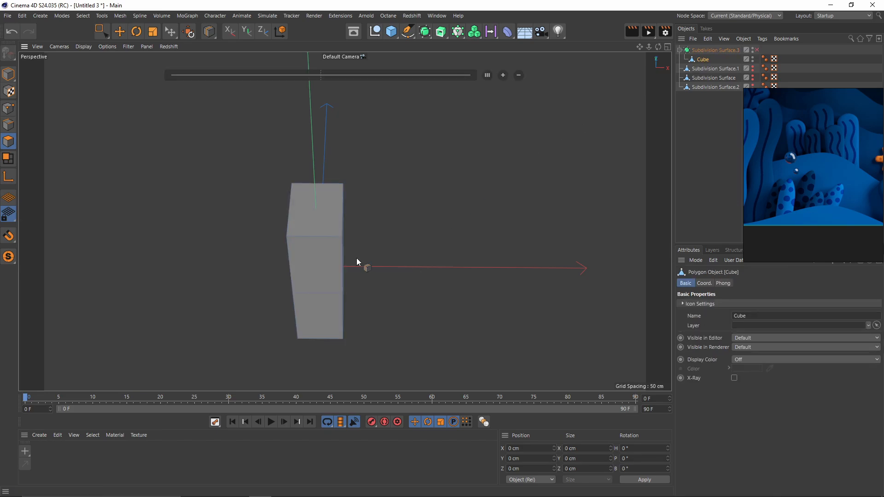
# Scale the cube's top polygon down to about 31 × 26 cm, place it at about Y 78 cm, and restore smoothing.
pyautogui.keyDown('alt'); pyautogui.moveTo(357, 257); pyautogui.dragTo(338, 203); pyautogui.keyUp('alt')
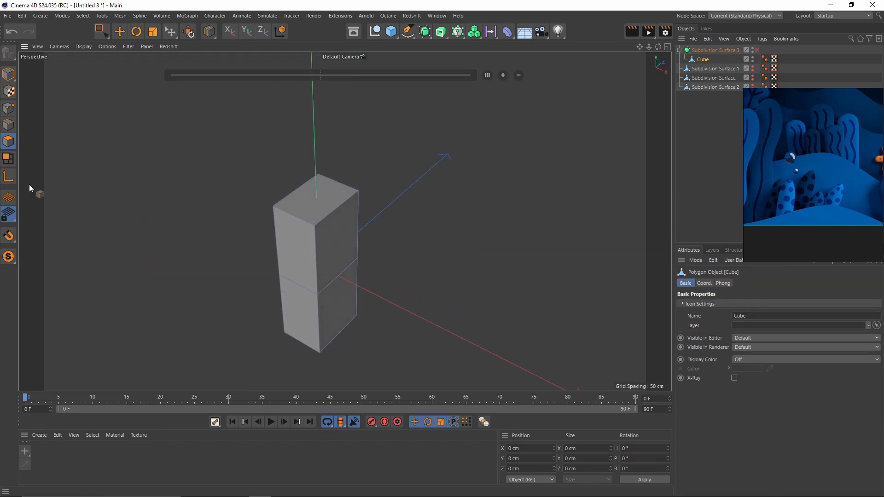
pyautogui.press('e')
pyautogui.click(334, 203)
pyautogui.press('t')
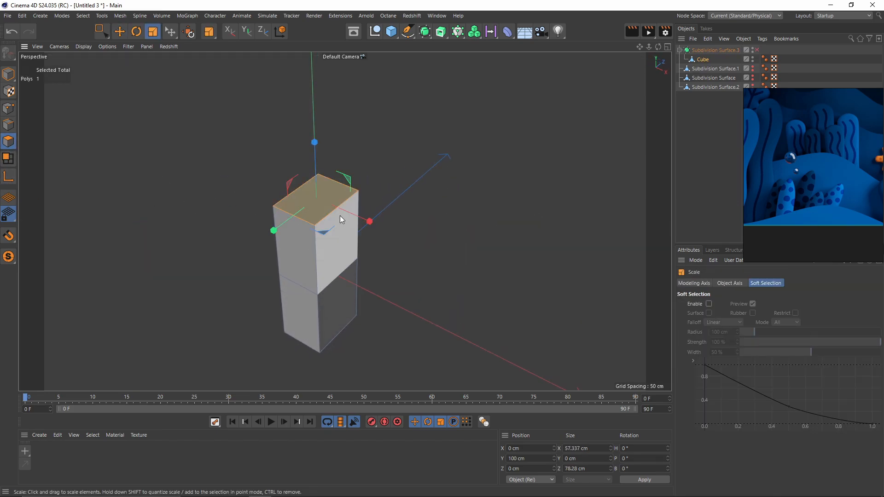
pyautogui.press('q')
pyautogui.moveTo(289, 240)
pyautogui.mouseDown()
pyautogui.moveTo(273, 243)
pyautogui.moveTo(290, 229)
pyautogui.mouseUp()
pyautogui.keyDown('alt'); pyautogui.moveTo(308, 248); pyautogui.dragTo(383, 260); pyautogui.keyUp('alt')
pyautogui.moveTo(383, 260); pyautogui.dragTo(304, 258)
pyautogui.keyDown('alt'); pyautogui.moveTo(290, 244); pyautogui.dragTo(302, 178); pyautogui.keyUp('alt')
pyautogui.moveTo(420, 259); pyautogui.dragTo(395, 268)
pyautogui.keyDown('alt'); pyautogui.moveTo(382, 272); pyautogui.dragTo(401, 244, button='middle'); pyautogui.keyUp('alt')
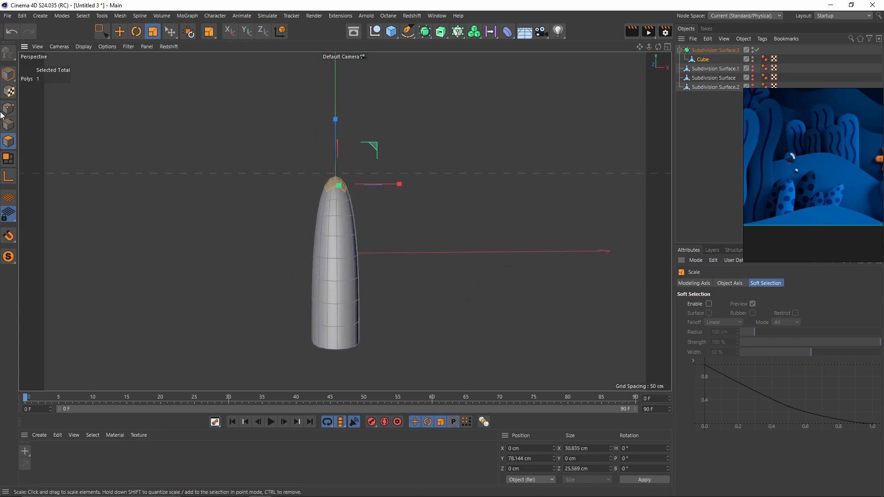
# Taper the coral's base in Edge mode by narrowing the bottom edge loop and moving it down.
pyautogui.click(7, 123)
pyautogui.press('e')
pyautogui.moveTo(334, 205); pyautogui.dragTo(333, 194)
pyautogui.hotkey('ctrl', 'a')
pyautogui.keyDown('alt'); pyautogui.moveTo(367, 244); pyautogui.dragTo(302, 240); pyautogui.keyUp('alt')
pyautogui.keyDown('alt'); pyautogui.moveTo(294, 355); pyautogui.dragTo(322, 336); pyautogui.keyUp('alt')
pyautogui.press('0')
pyautogui.keyDown('alt'); pyautogui.moveTo(322, 336); pyautogui.dragTo(328, 307, button='middle'); pyautogui.keyUp('alt')
pyautogui.moveTo(290, 300); pyautogui.dragTo(311, 326)
pyautogui.press('t')
pyautogui.press('e')
pyautogui.moveTo(341, 249); pyautogui.dragTo(342, 260)
# Stretch the coral vertically to about 223 cm and raise its middle edge loop to about Y 20 cm.
pyautogui.hotkey('ctrl', 'a')
pyautogui.press('r')
pyautogui.press('t')
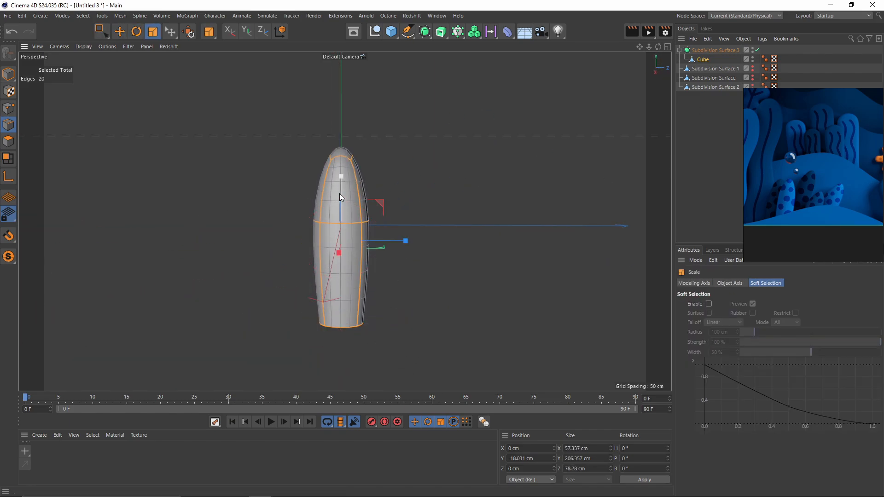
pyautogui.moveTo(341, 182); pyautogui.dragTo(343, 176)
pyautogui.press('0')
pyautogui.moveTo(290, 207); pyautogui.dragTo(387, 235)
pyautogui.moveTo(342, 156); pyautogui.dragTo(335, 143)
pyautogui.keyDown('alt'); pyautogui.moveTo(365, 167); pyautogui.dragTo(355, 206, button='middle'); pyautogui.keyUp('alt')
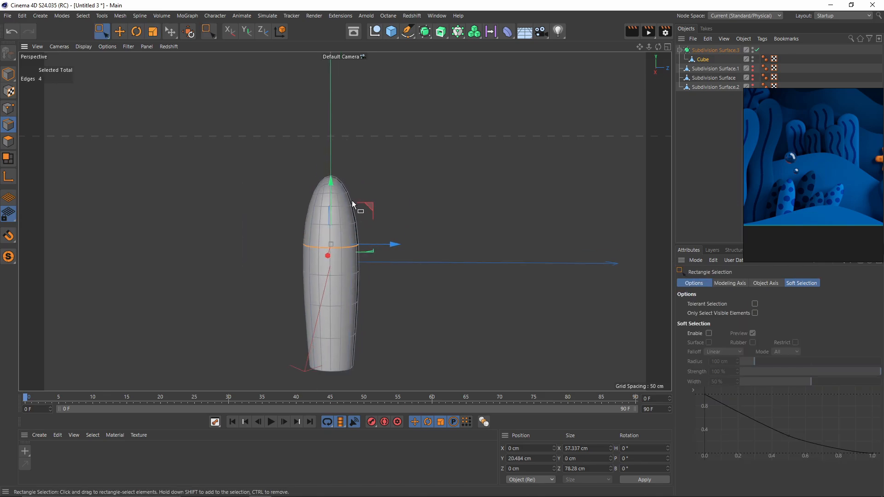
pyautogui.keyDown('alt'); pyautogui.moveTo(355, 205); pyautogui.dragTo(353, 212); pyautogui.keyUp('alt')
# Set the Subdivision Surface's editor level to 1, lower its renderer level, and make it editable.
pyautogui.click(10, 75)
pyautogui.press('e')
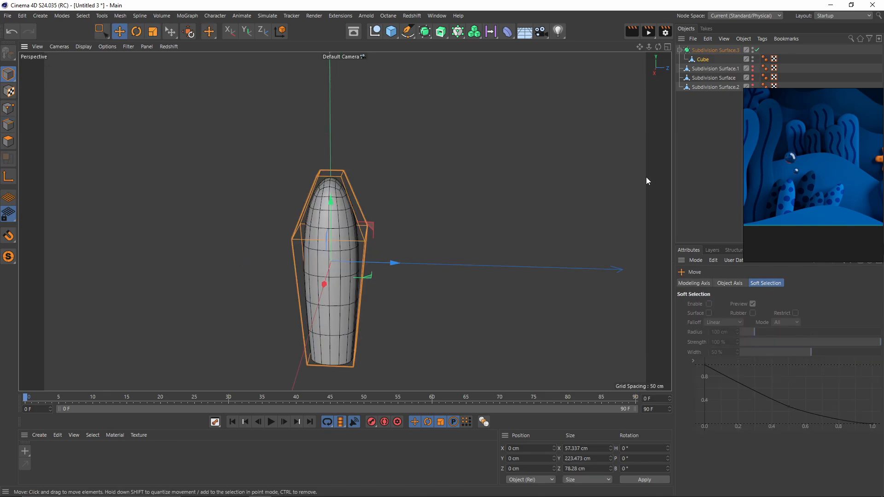
pyautogui.click(711, 49)
pyautogui.click(765, 315)
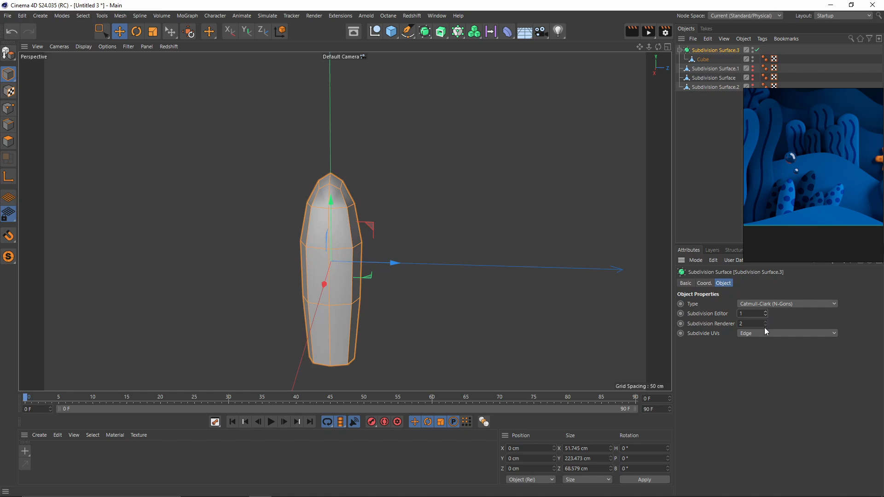
pyautogui.click(765, 326)
pyautogui.press('c')
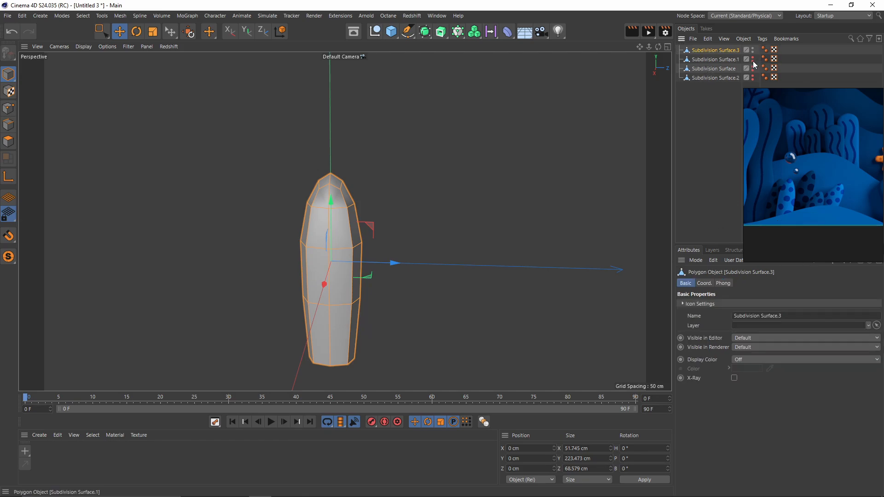
# Unhide the earlier corals and spread them apart along X, moving the bent coral to about X -136 cm and the rounded one opposite.
pyautogui.click(752, 76)
pyautogui.click(700, 77)
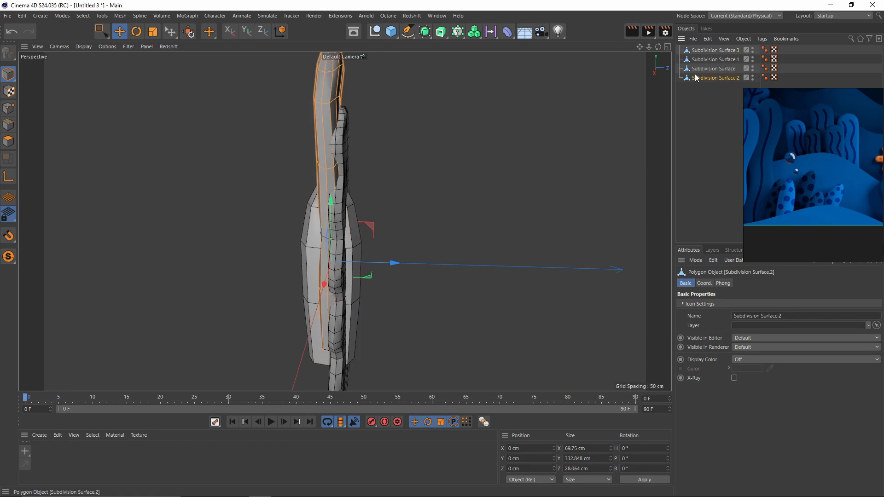
pyautogui.keyDown('alt'); pyautogui.moveTo(359, 194); pyautogui.dragTo(214, 200); pyautogui.keyUp('alt')
pyautogui.moveTo(244, 267); pyautogui.dragTo(618, 138)
pyautogui.click(724, 69)
pyautogui.moveTo(347, 261); pyautogui.dragTo(175, 275)
pyautogui.click(713, 81)
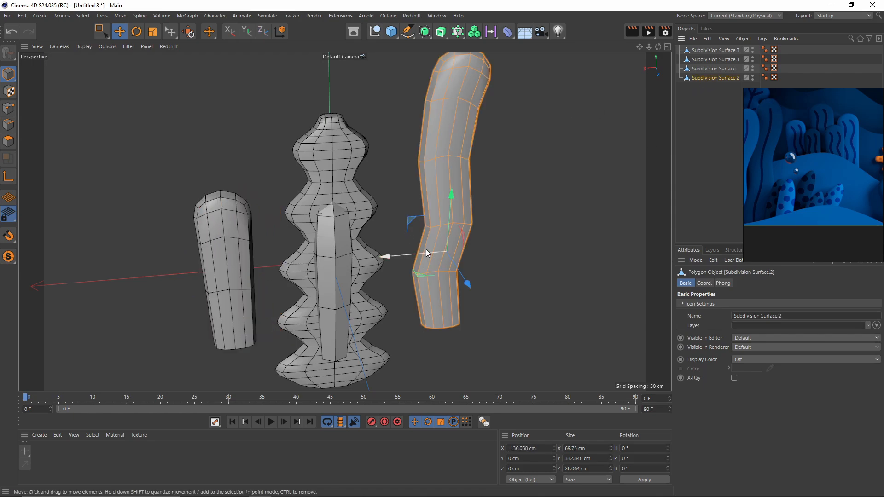
# Move the new pointed coral beside the bent coral, to about X -236 cm.
pyautogui.moveTo(701, 61)
pyautogui.mouseDown()
pyautogui.moveTo(706, 57)
pyautogui.moveTo(701, 69)
pyautogui.mouseUp()
pyautogui.click(701, 50)
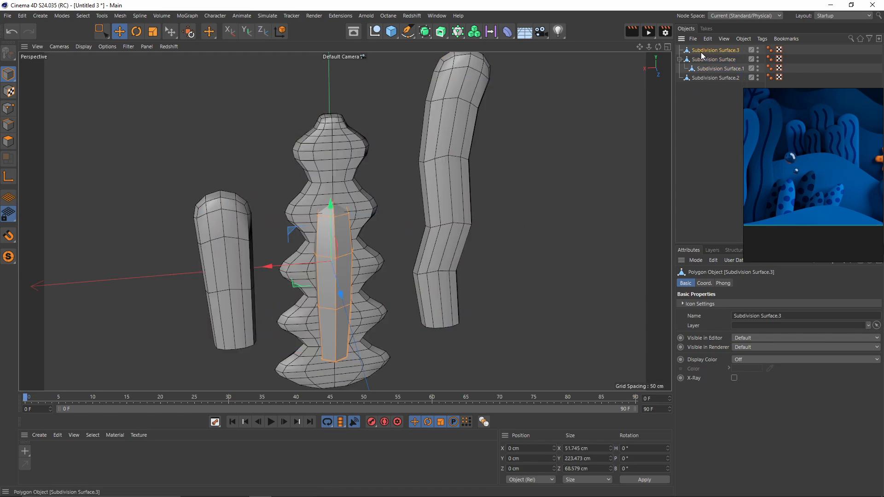
pyautogui.moveTo(265, 266); pyautogui.dragTo(462, 228)
pyautogui.scroll(-5, 477, 216)
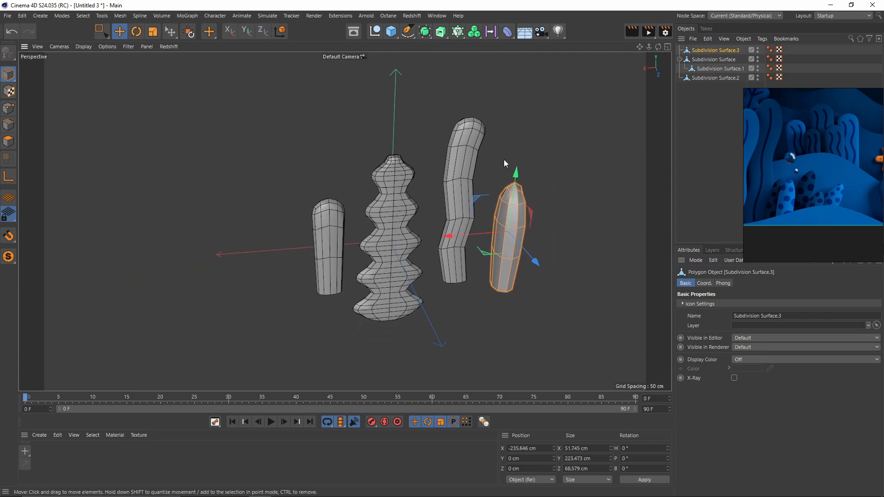
# Select all four corals and merge them into one object with Connect Objects + Delete.
pyautogui.keyDown('alt'); pyautogui.moveTo(571, 187); pyautogui.dragTo(485, 234); pyautogui.keyUp('alt')
pyautogui.press('r')
pyautogui.moveTo(699, 146); pyautogui.dragTo(689, 40)
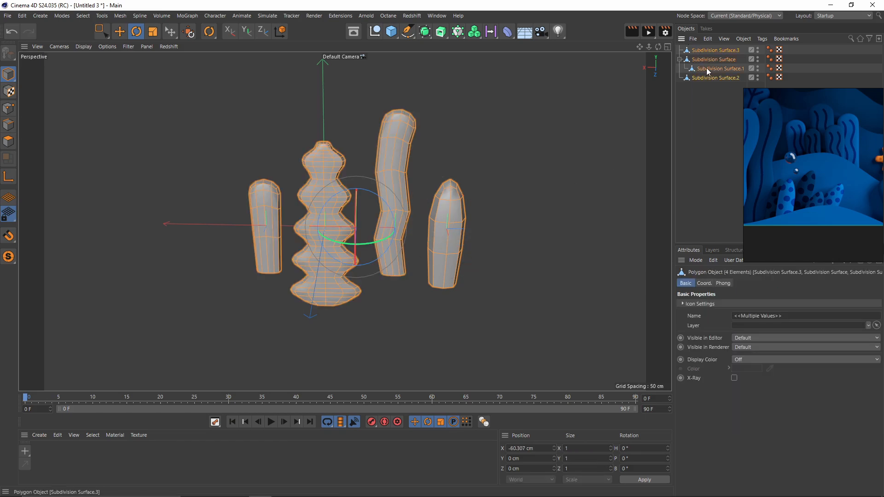
pyautogui.rightClick(710, 76)
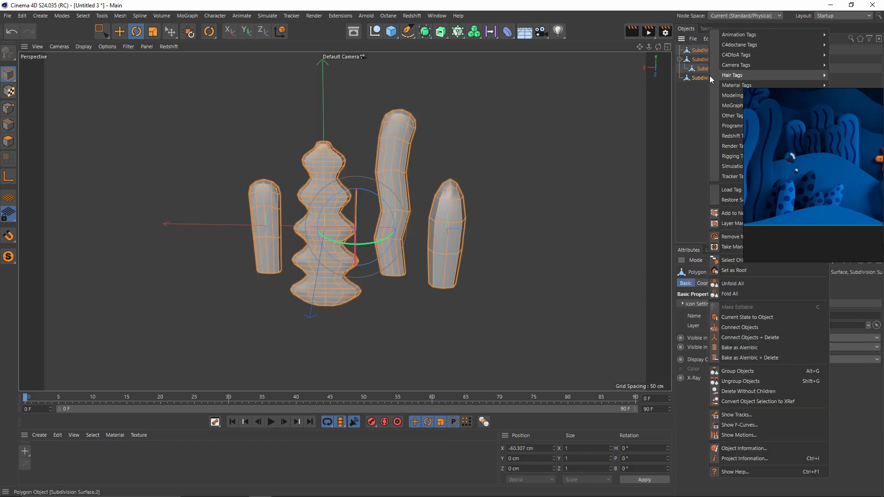
pyautogui.click(741, 338)
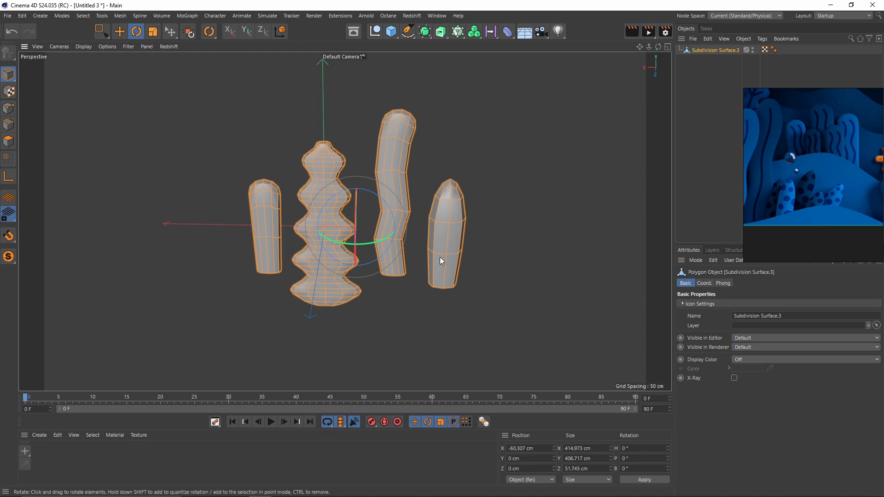
pyautogui.keyDown('alt'); pyautogui.moveTo(494, 245); pyautogui.dragTo(466, 239, button='middle'); pyautogui.keyUp('alt')
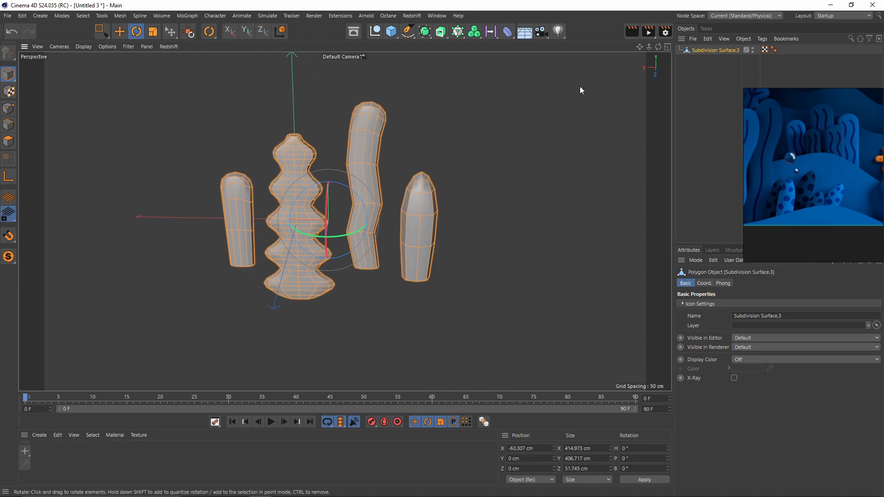
# Select the pointed coral's polygons in Polygon mode and try splitting them into a separate object.
pyautogui.keyDown('alt'); pyautogui.moveTo(483, 185); pyautogui.dragTo(413, 182); pyautogui.keyUp('alt')
pyautogui.click(8, 142)
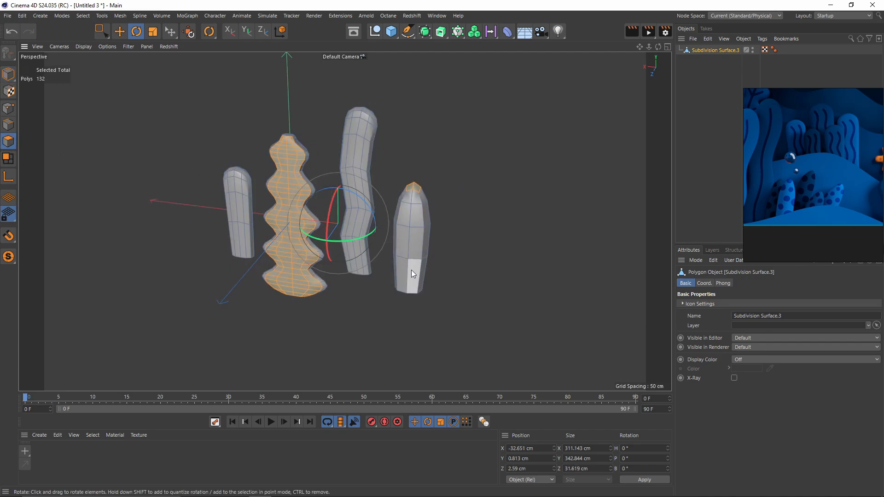
pyautogui.doubleClick(411, 270)
pyautogui.keyDown('alt'); pyautogui.moveTo(410, 270); pyautogui.dragTo(336, 214, button='middle'); pyautogui.keyUp('alt')
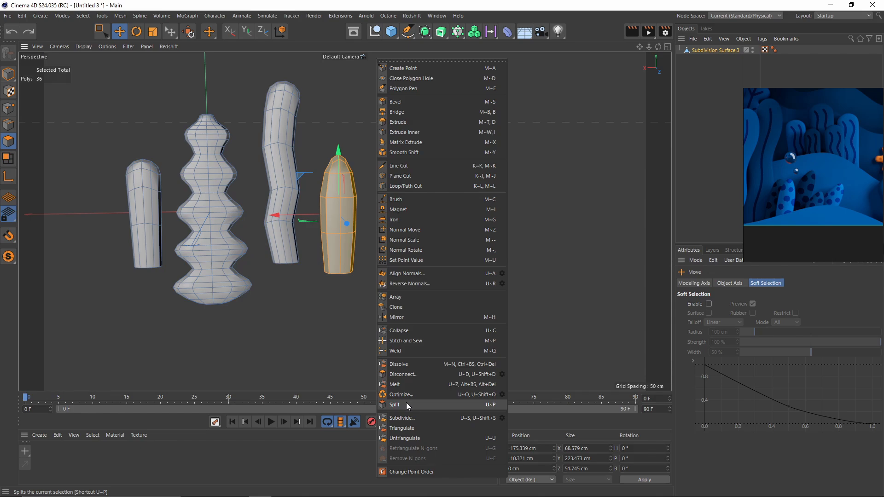
pyautogui.click(406, 404)
pyautogui.keyDown('alt'); pyautogui.moveTo(295, 217); pyautogui.dragTo(336, 214); pyautogui.keyUp('alt')
pyautogui.hotkey('ctrl', 'z')
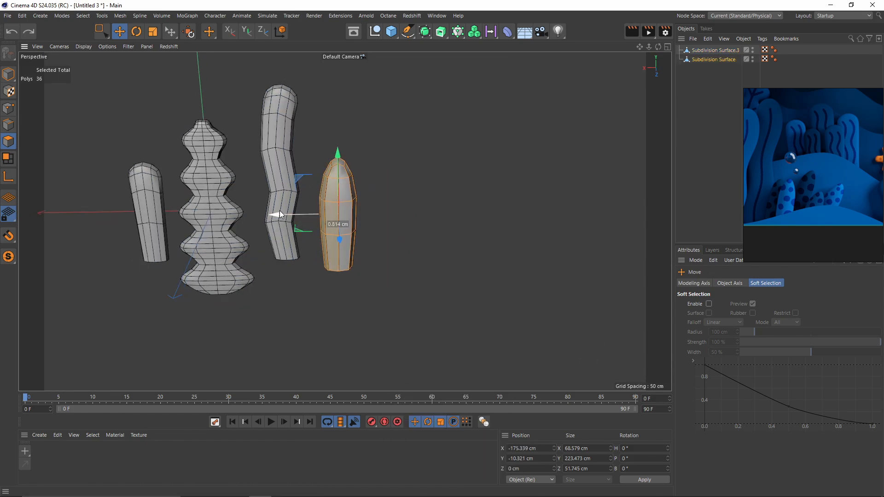
pyautogui.moveTo(278, 213); pyautogui.dragTo(322, 213)
pyautogui.hotkey('ctrl', 'z')
pyautogui.keyDown('alt'); pyautogui.moveTo(325, 187); pyautogui.dragTo(394, 210, button='middle'); pyautogui.keyUp('alt')
pyautogui.keyDown('alt'); pyautogui.moveTo(395, 210); pyautogui.dragTo(412, 217); pyautogui.keyUp('alt')
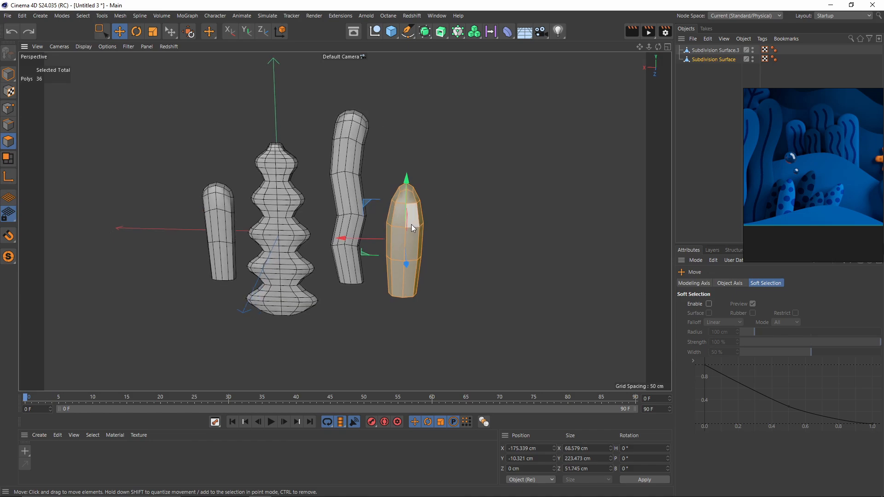
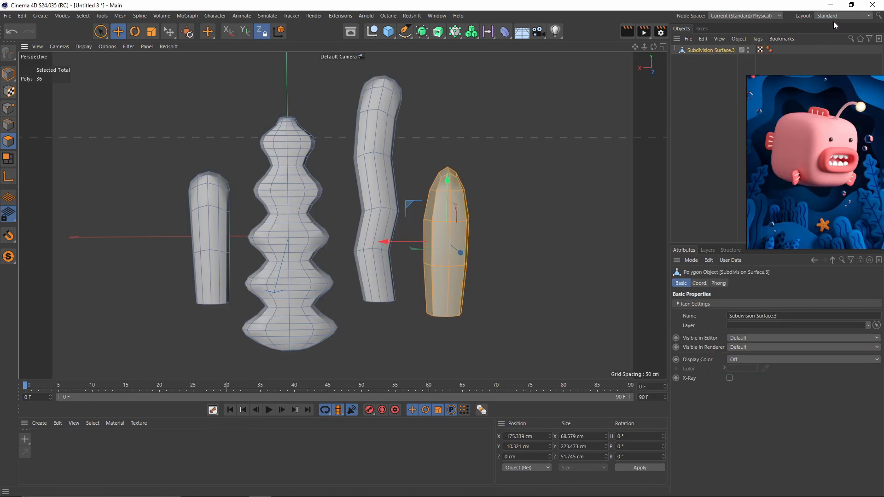
# Switch to the BP - UV Edit layout and select all polygons of the merged corals.
pyautogui.click(833, 17)
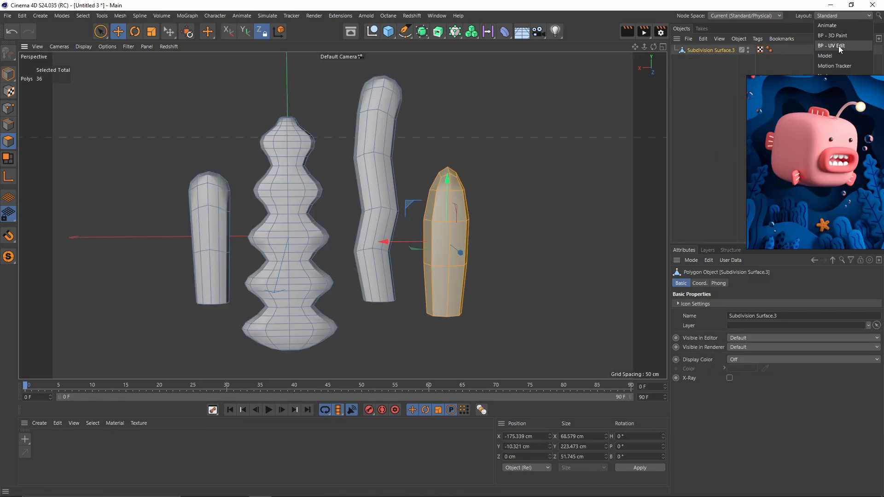
pyautogui.click(839, 46)
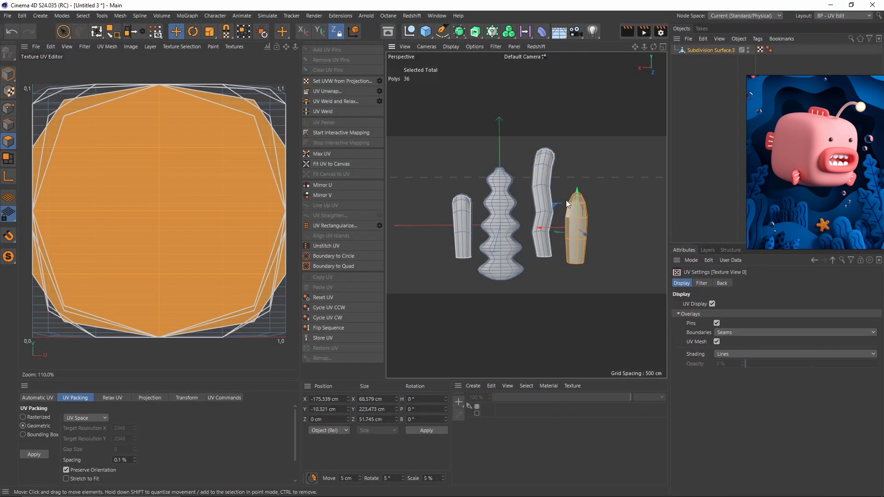
pyautogui.hotkey('ctrl', 'a')
# Apply Automatic UV mapping in Packed mode and inspect the zigzag coral's UV islands.
pyautogui.click(38, 398)
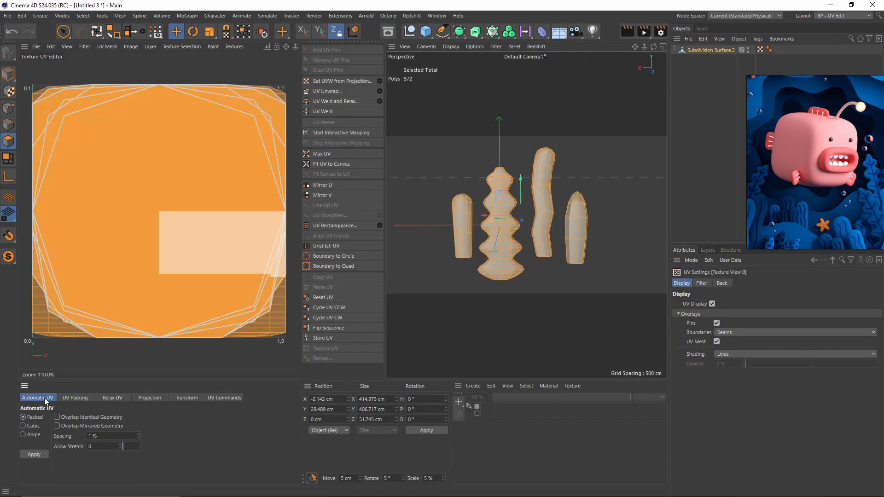
pyautogui.click(33, 455)
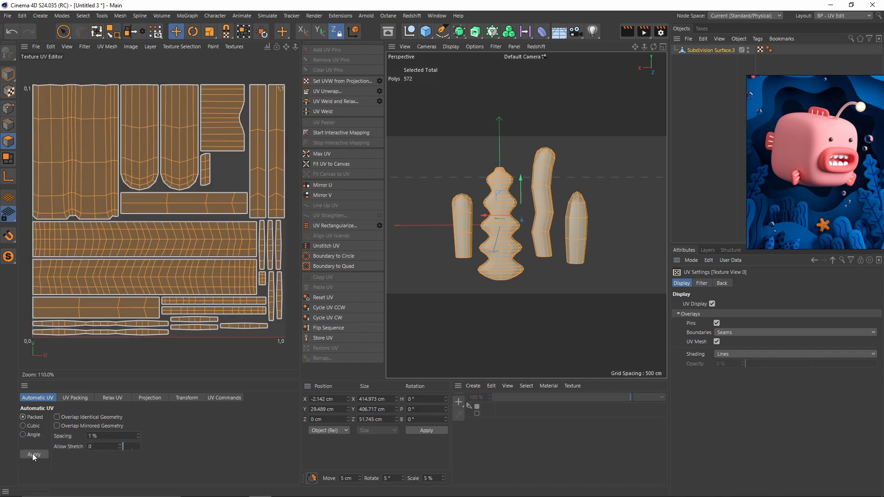
pyautogui.doubleClick(508, 224)
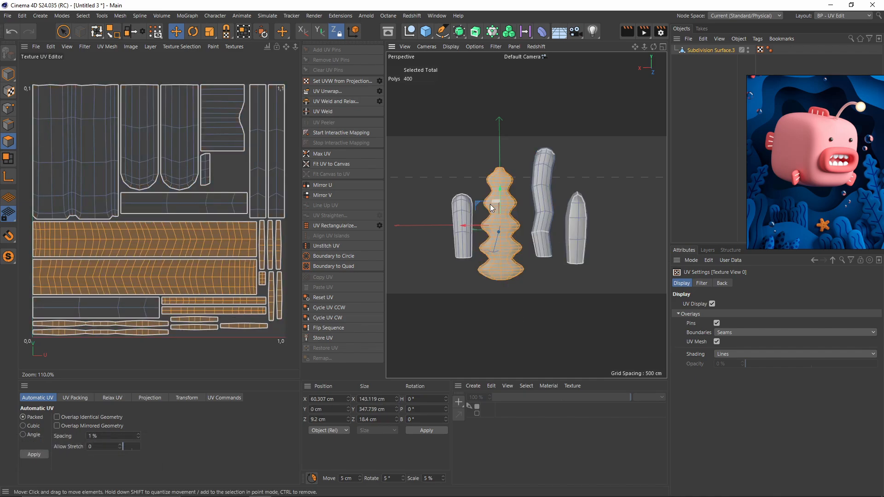
pyautogui.scroll(5, 499, 187)
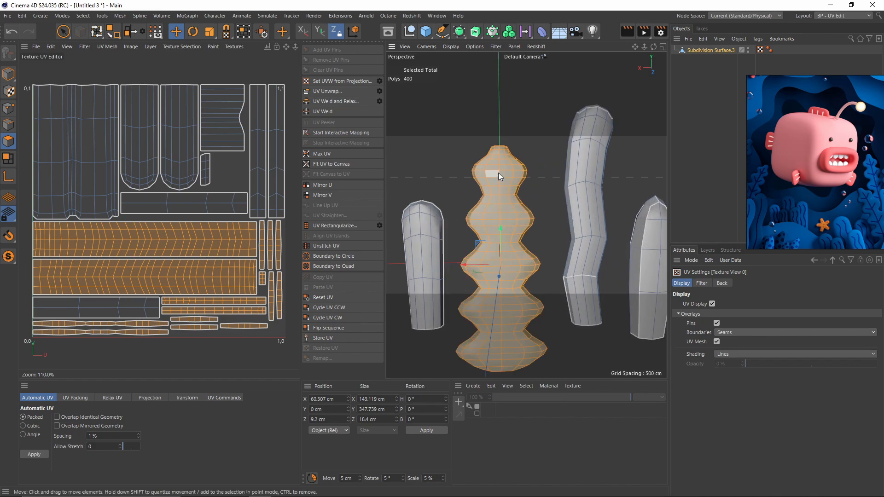
pyautogui.moveTo(498, 177)
pyautogui.mouseDown()
pyautogui.moveTo(490, 207)
pyautogui.moveTo(496, 279)
pyautogui.mouseUp()
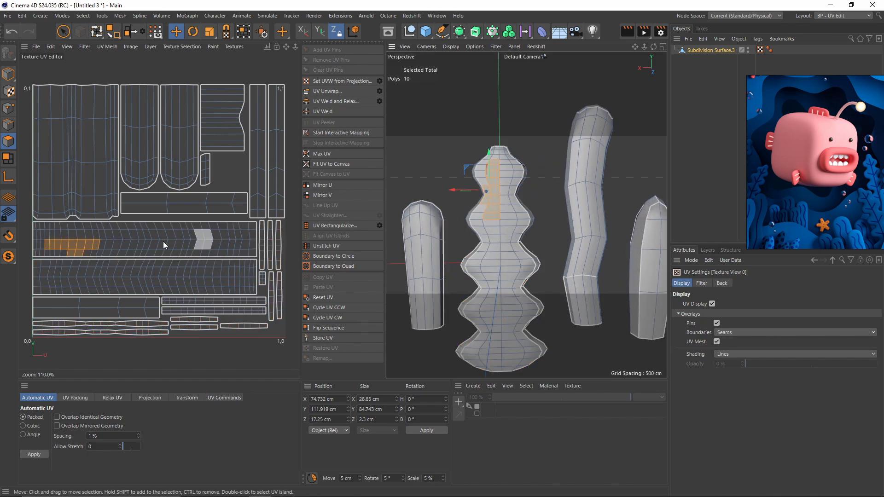
pyautogui.click(176, 244)
# Select all polygons again and apply Automatic UV mapping in Angle mode.
pyautogui.hotkey('ctrl', 'a')
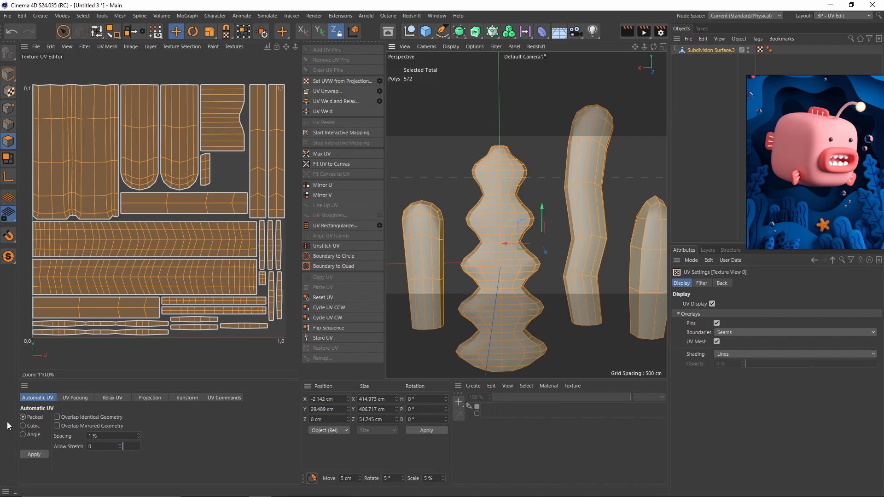
pyautogui.click(28, 435)
pyautogui.click(34, 455)
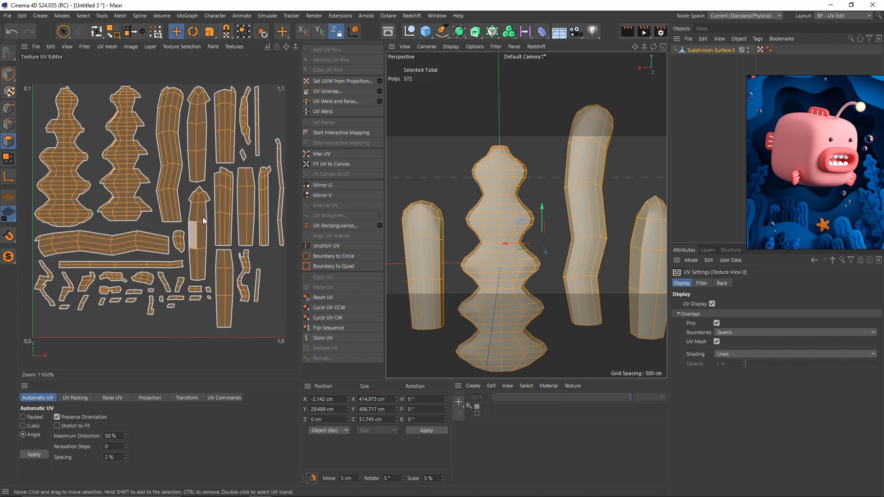
# Apply Automatic UV mapping in Cubic mode to all coral polygons.
pyautogui.click(32, 423)
pyautogui.click(34, 454)
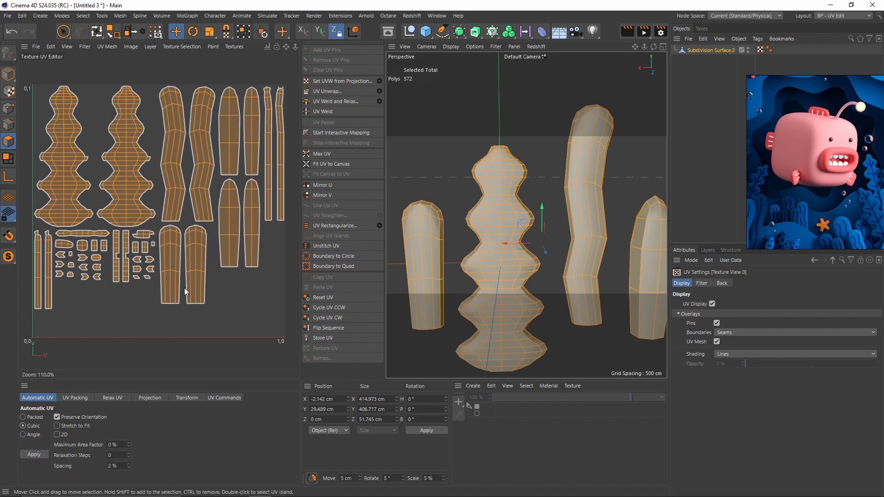
# Switch to the BP - 3D Paint layout with all four corals in view.
pyautogui.scroll(6, 582, 291)
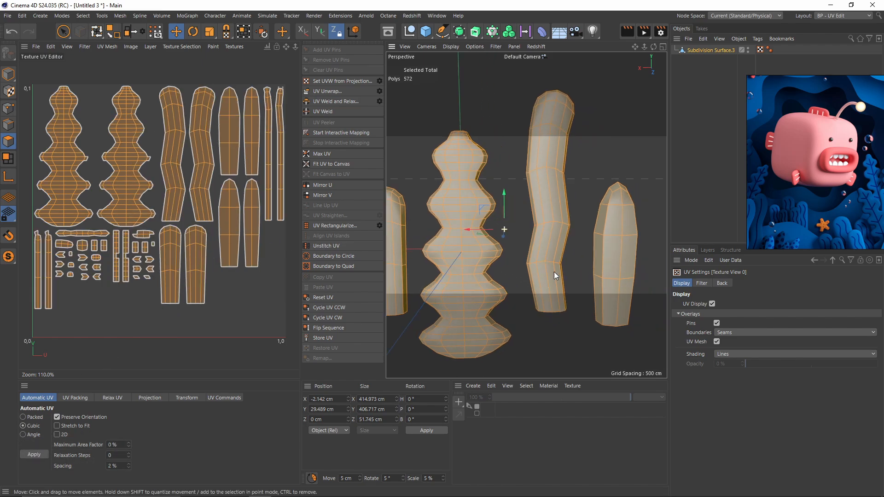
pyautogui.click(525, 281)
pyautogui.press('h')
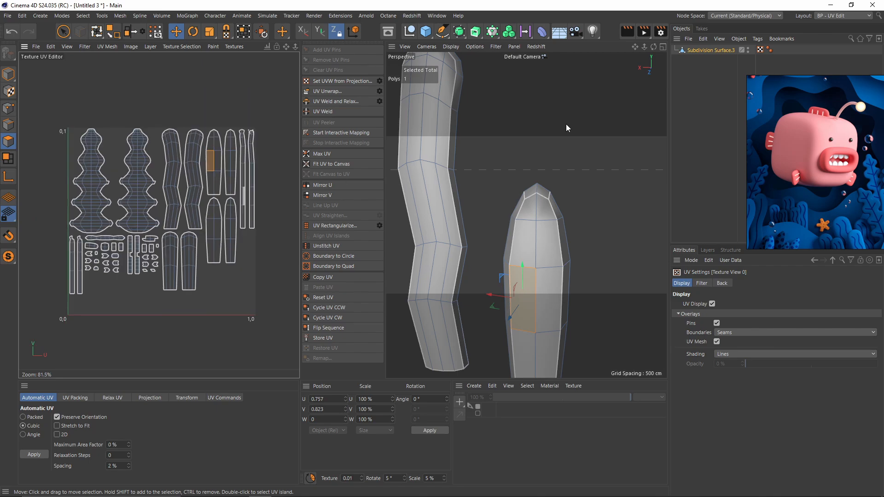
pyautogui.click(821, 16)
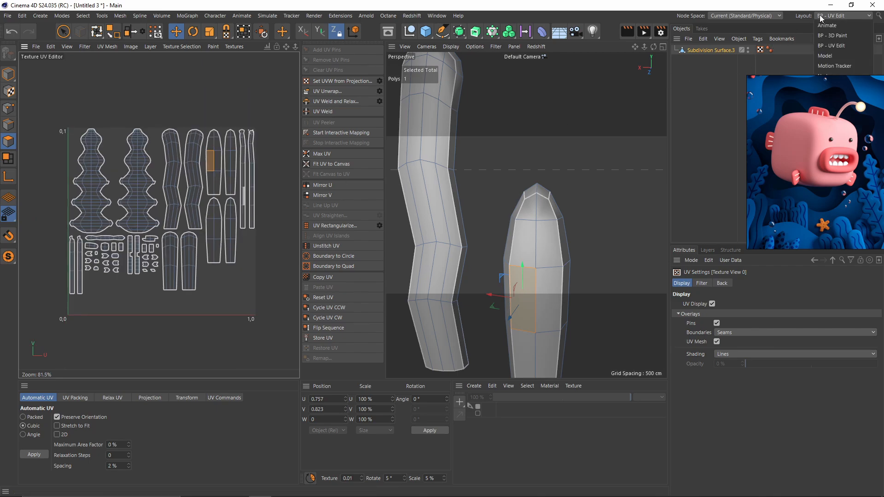
pyautogui.click(835, 36)
pyautogui.scroll(-5, 389, 175)
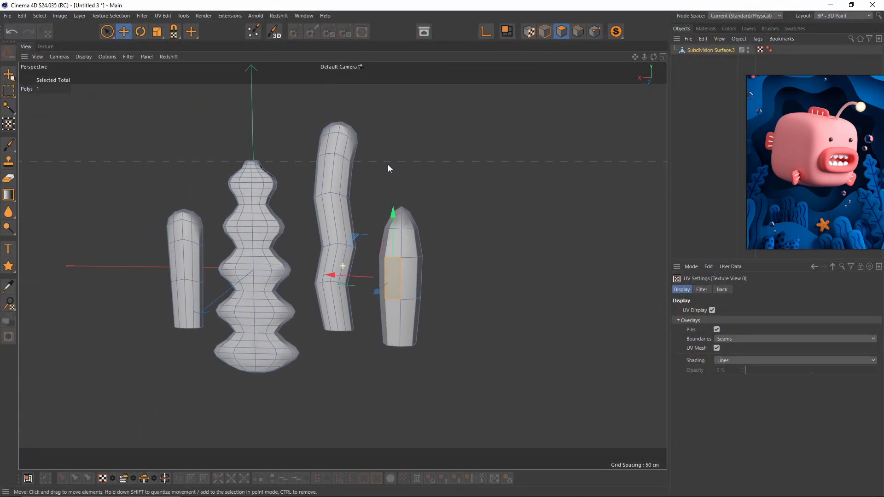
# Run the BodyPaint 3D Setup Wizard on the corals with Recalculate UV off and a 1024 x 1024 Color texture.
pyautogui.click(254, 32)
pyautogui.moveTo(226, 8); pyautogui.dragTo(591, 145)
pyautogui.click(657, 299)
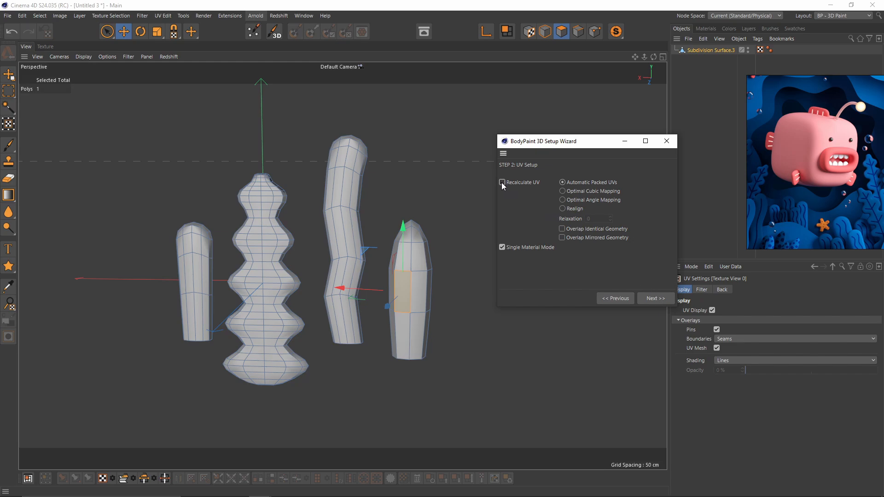
pyautogui.click(660, 300)
pyautogui.click(630, 218)
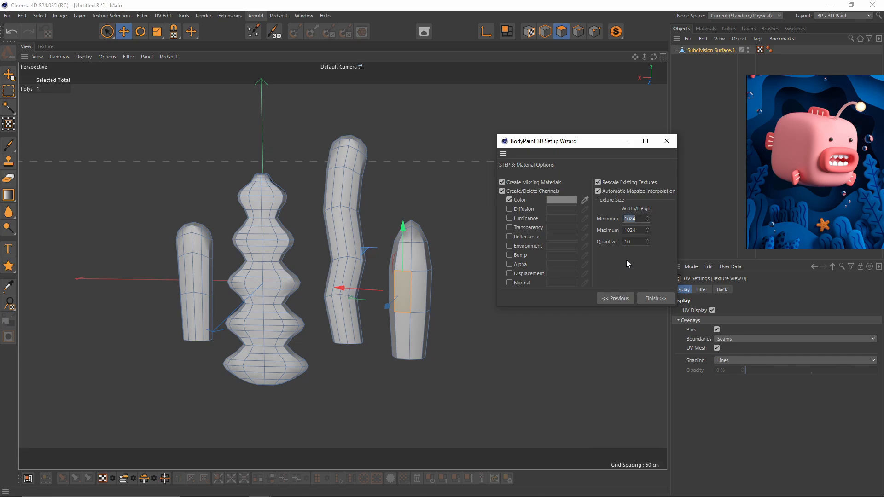
pyautogui.click(657, 299)
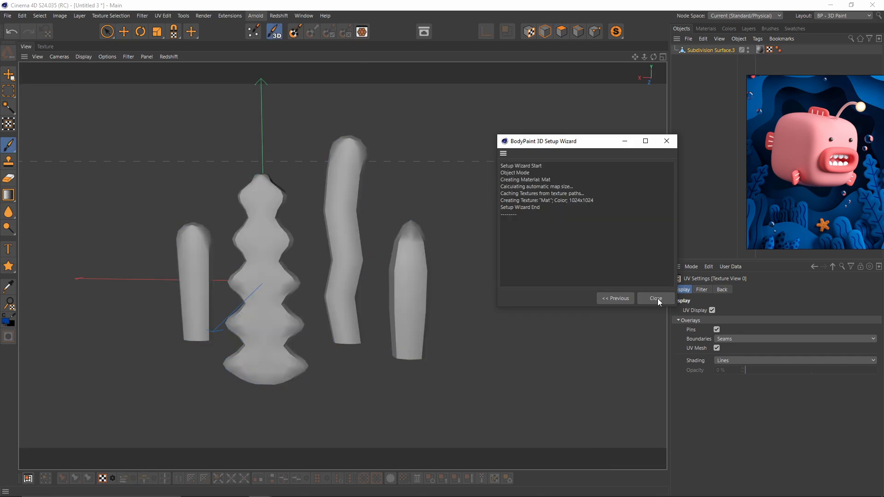
# Sample a medium blue from the coral in the reference image as the paint color.
pyautogui.click(728, 28)
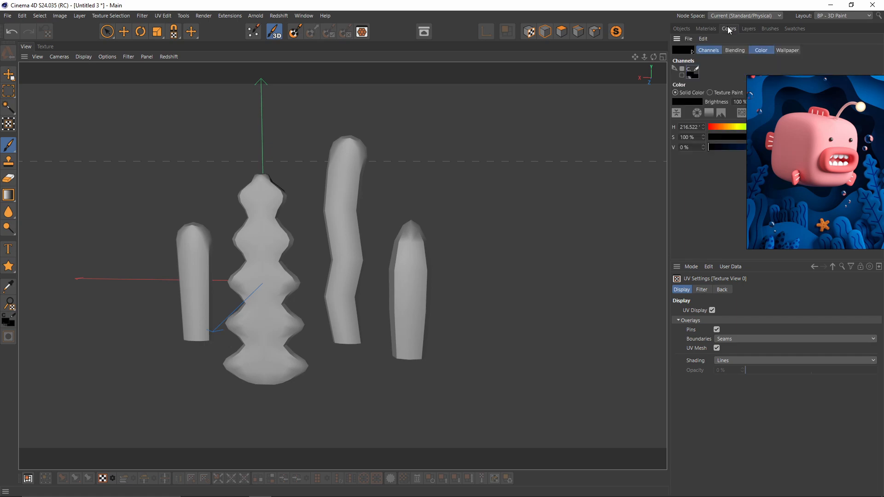
pyautogui.scroll(5, 779, 196)
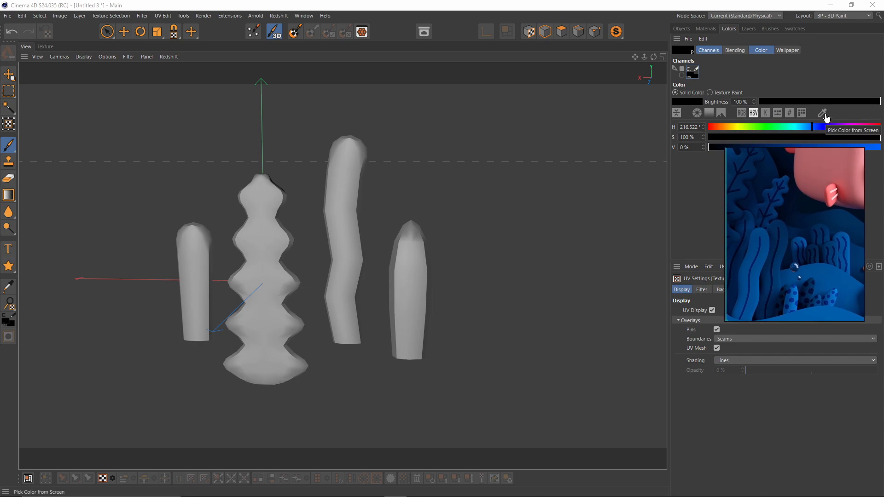
pyautogui.click(824, 116)
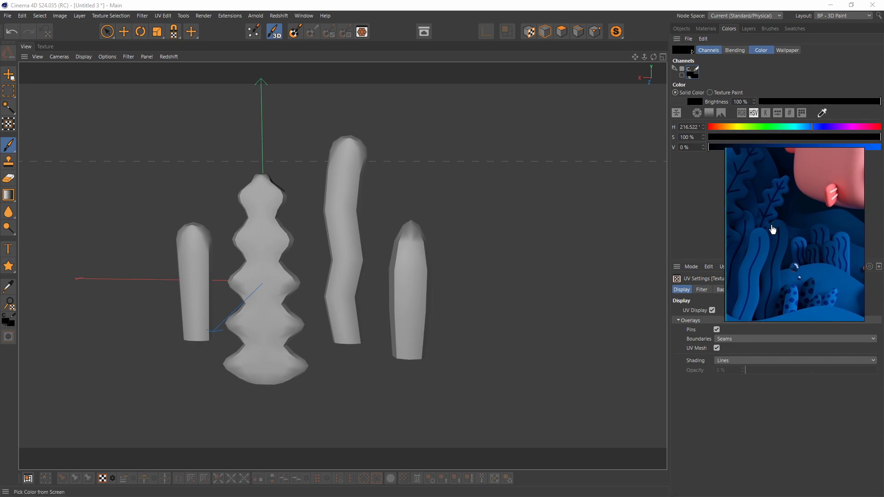
pyautogui.click(758, 302)
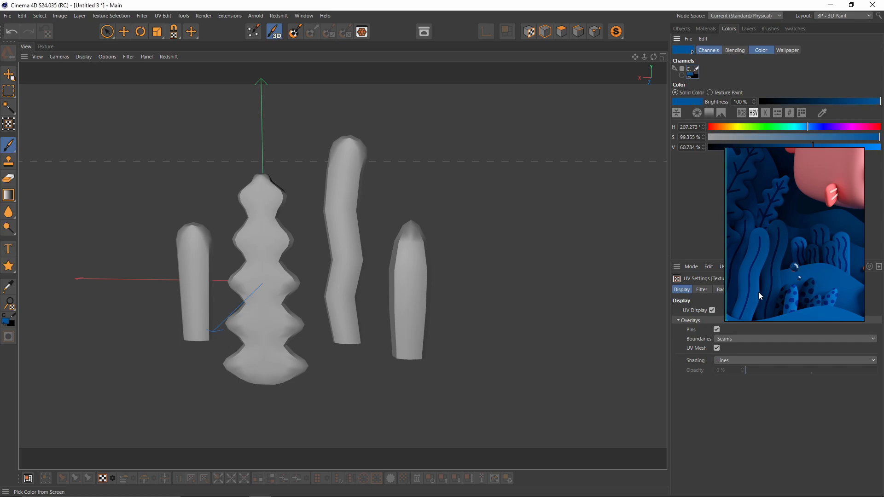
# Fill the texture's Background layer with the sampled blue.
pyautogui.click(748, 28)
pyautogui.moveTo(8, 194); pyautogui.dragTo(29, 223)
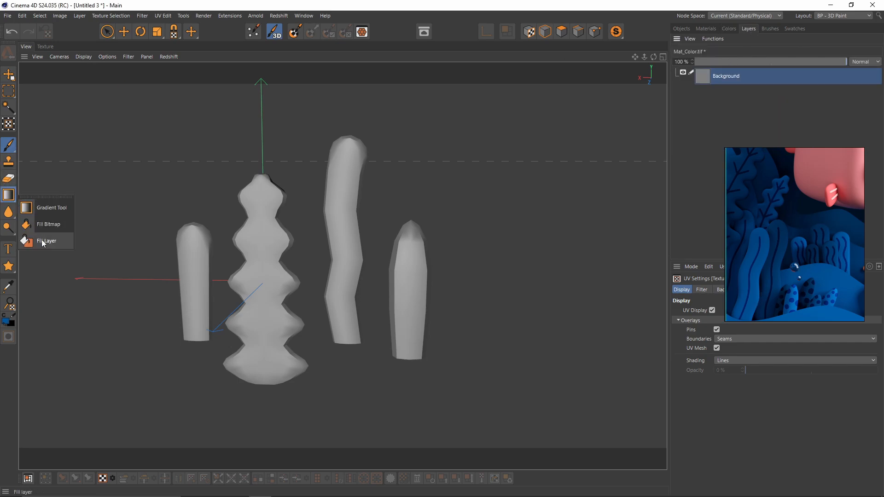
pyautogui.click(40, 240)
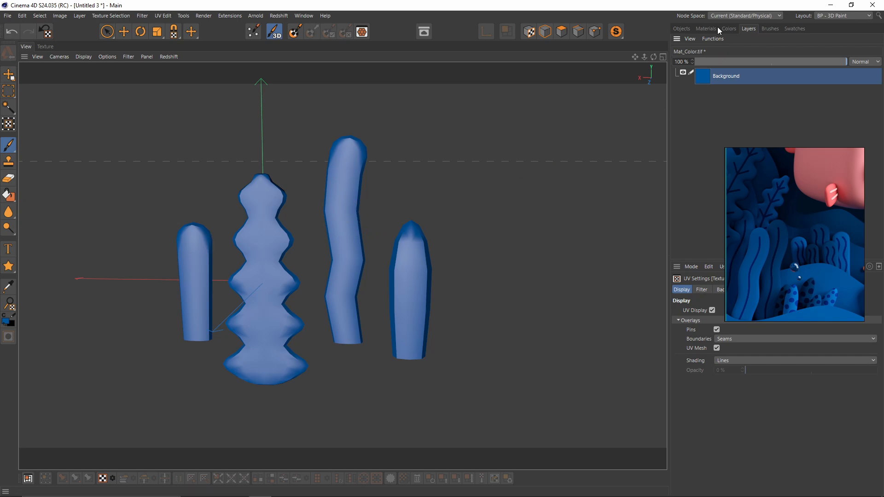
# Disable the Reflectance channel of the coral material Mat.
pyautogui.click(706, 29)
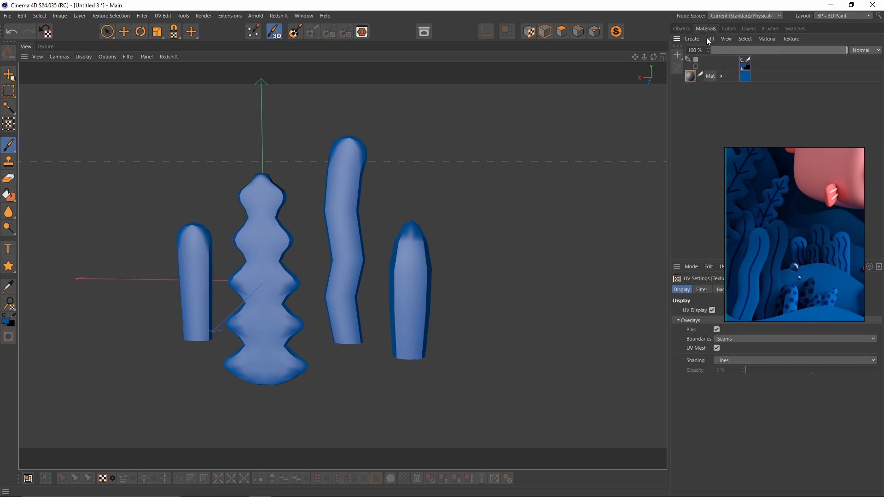
pyautogui.doubleClick(691, 76)
pyautogui.click(621, 206)
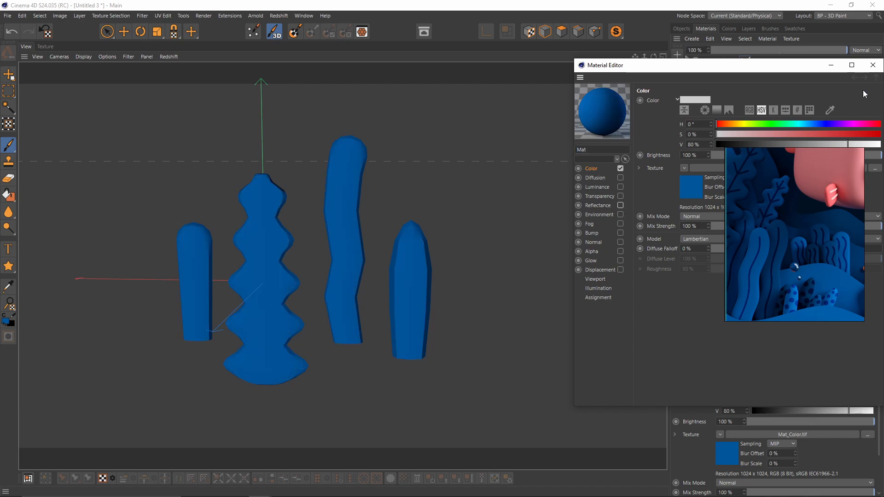
pyautogui.click(873, 65)
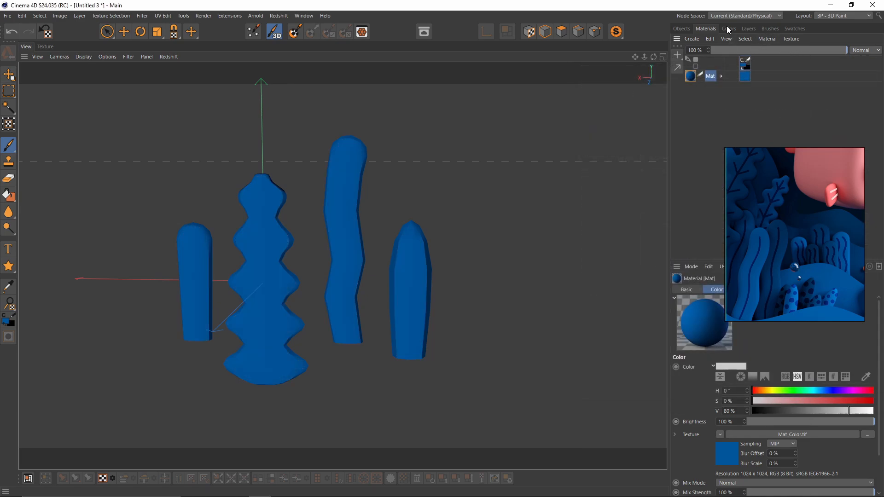
# Set the Phong Angle of the merged coral object's Phong tag to 77°.
pyautogui.click(729, 28)
pyautogui.click(679, 28)
pyautogui.click(773, 50)
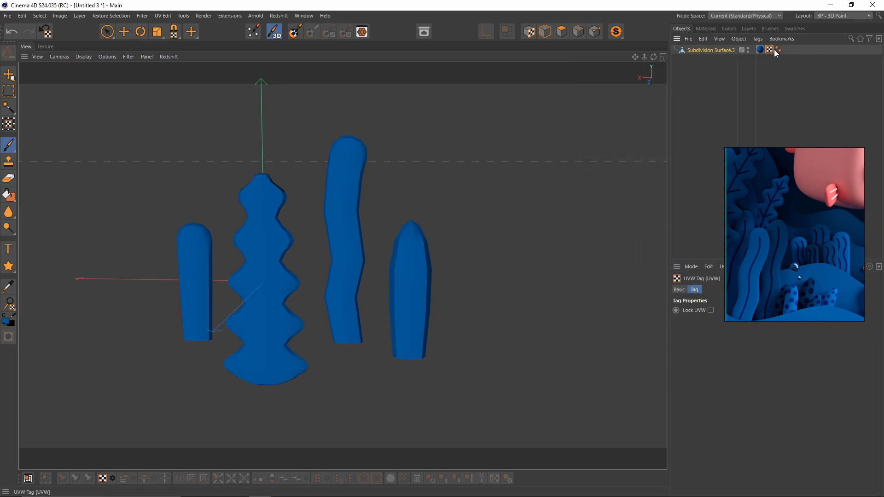
pyautogui.click(777, 49)
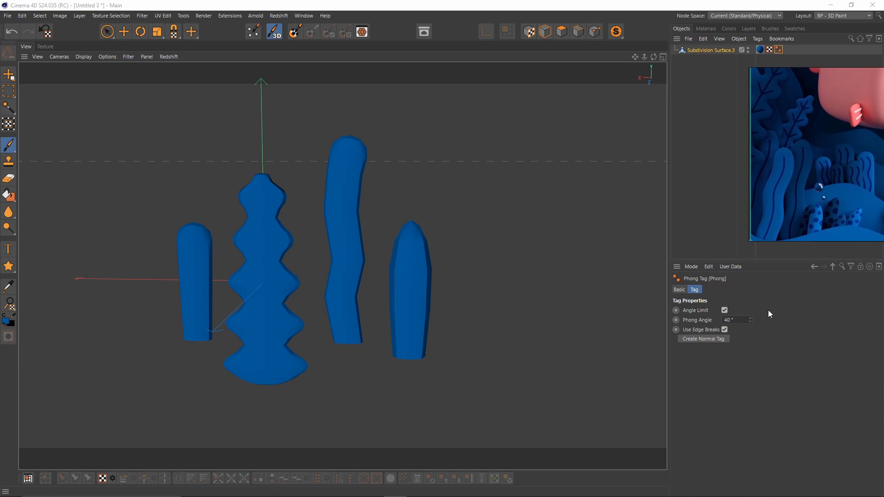
pyautogui.moveTo(751, 320); pyautogui.dragTo(751, 308)
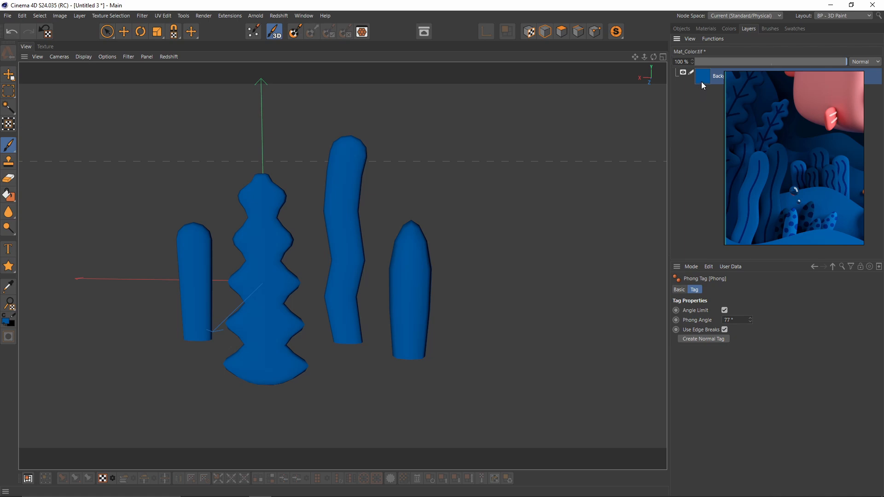
# Add a new paint layer above Background and choose a dark navy blue as the paint color.
pyautogui.click(712, 39)
pyautogui.click(721, 51)
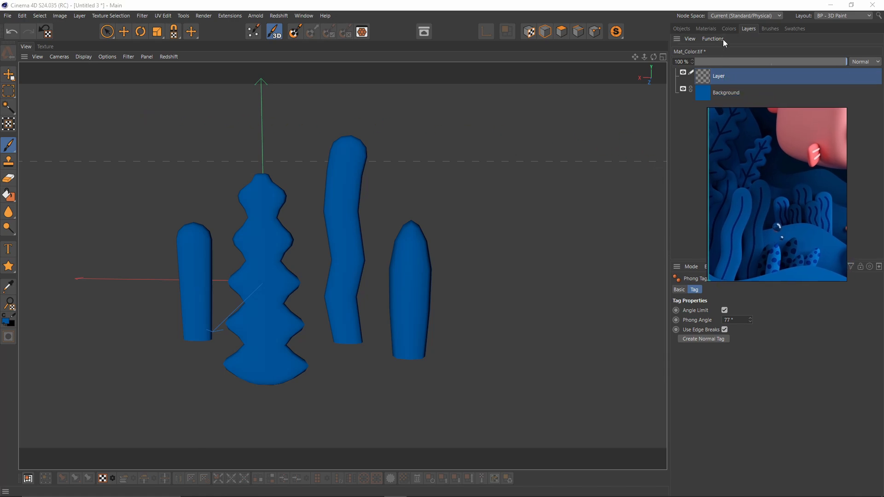
pyautogui.click(729, 29)
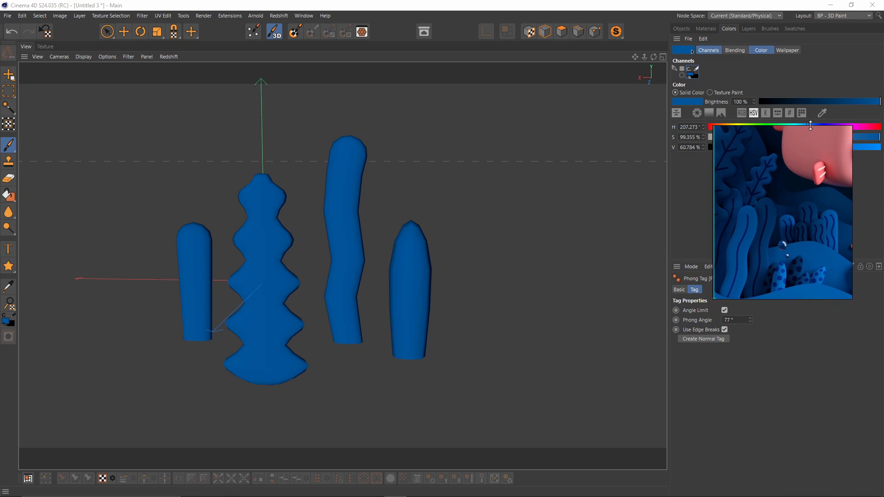
pyautogui.click(749, 28)
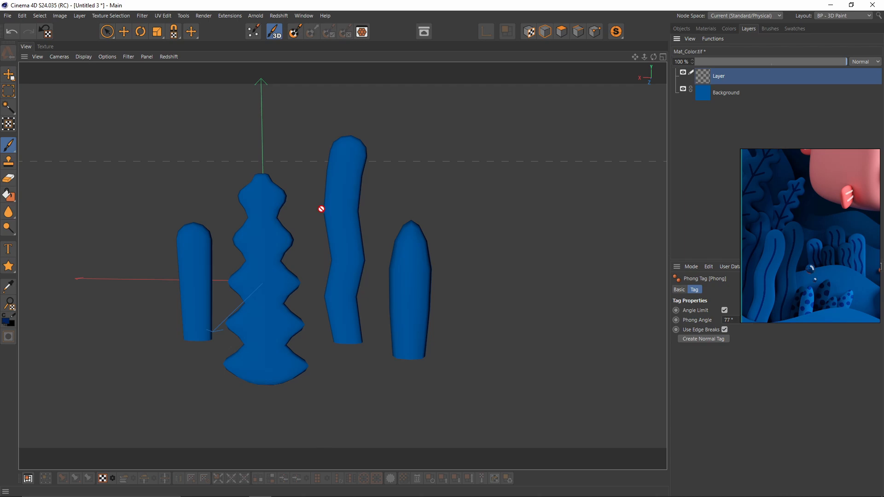
# Try a brush stroke on the short rounded coral, undo it and set the brush hardness to 50%.
pyautogui.scroll(5, 325, 267)
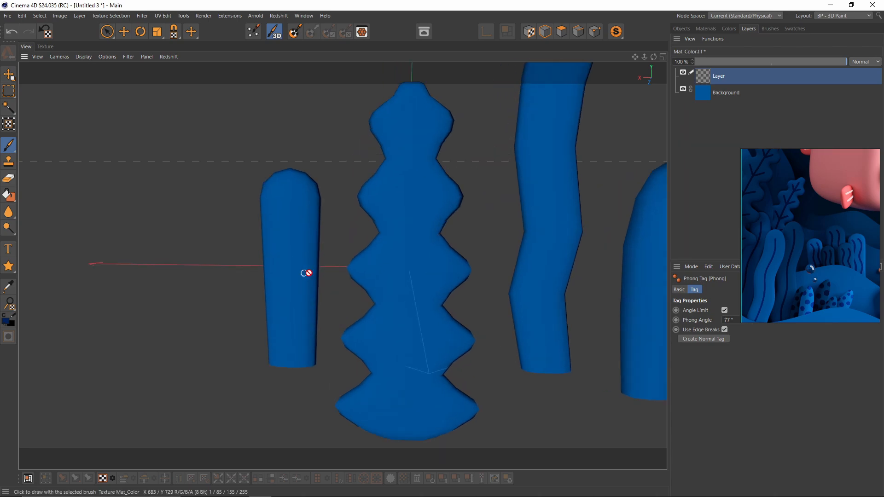
pyautogui.click(8, 145)
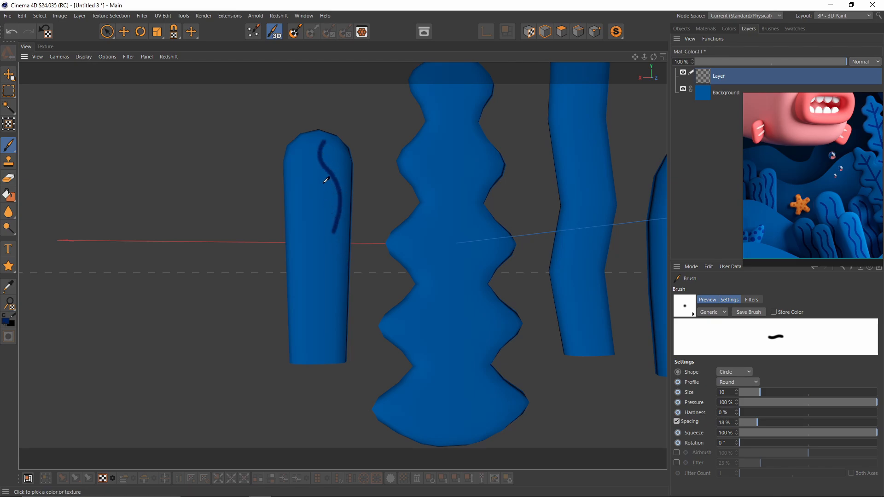
pyautogui.hotkey('ctrl', 'z')
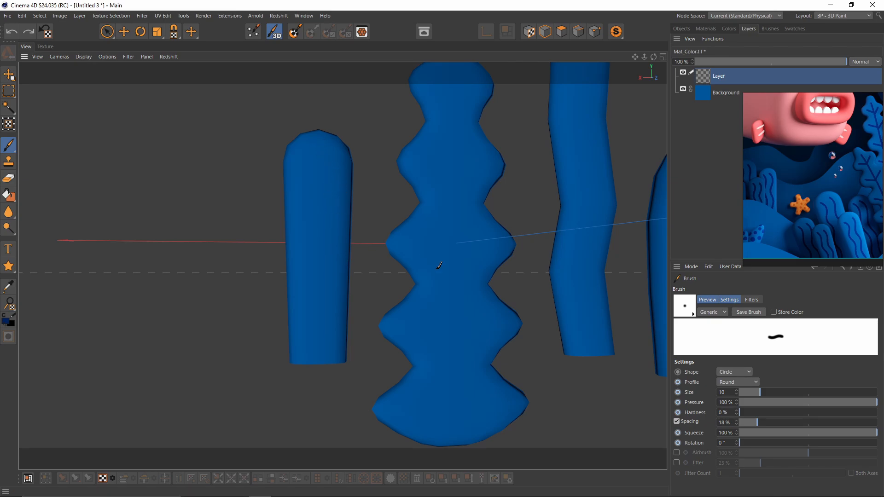
pyautogui.click(808, 413)
# Paint two wavy dark blue lines down the length of the short rounded coral.
pyautogui.moveTo(320, 170); pyautogui.dragTo(334, 266)
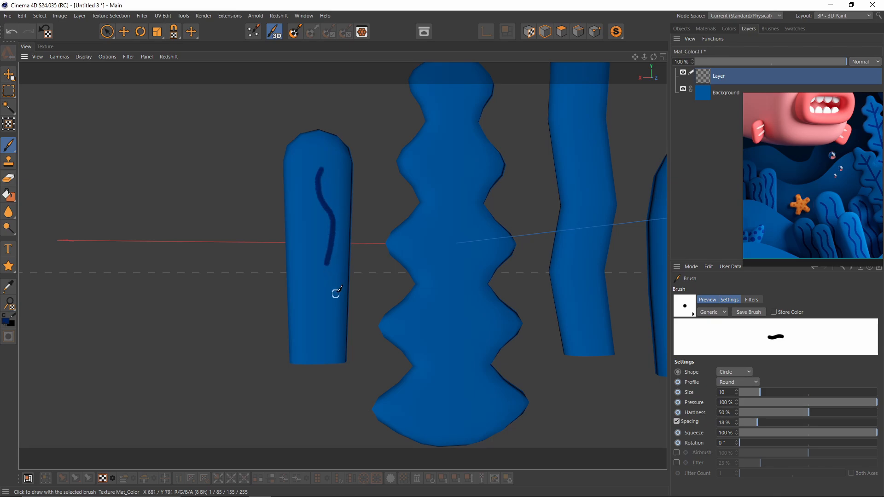
pyautogui.hotkey('ctrl', 'z')
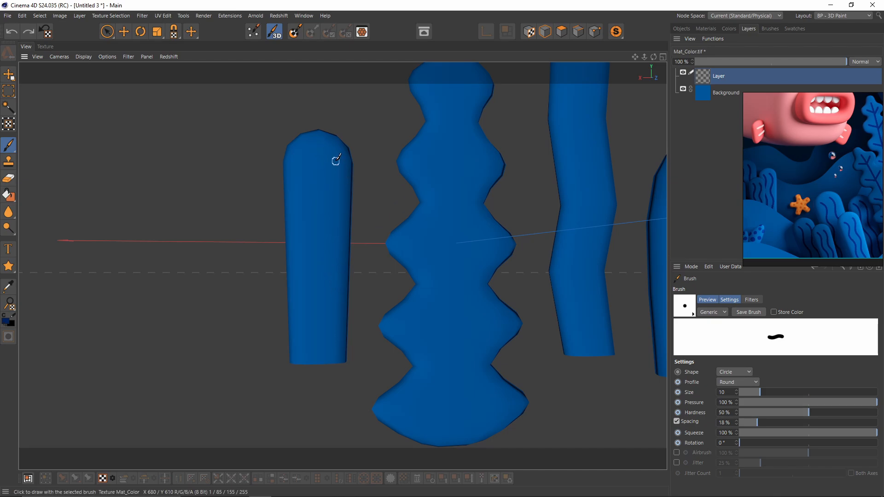
pyautogui.moveTo(333, 358); pyautogui.dragTo(330, 363)
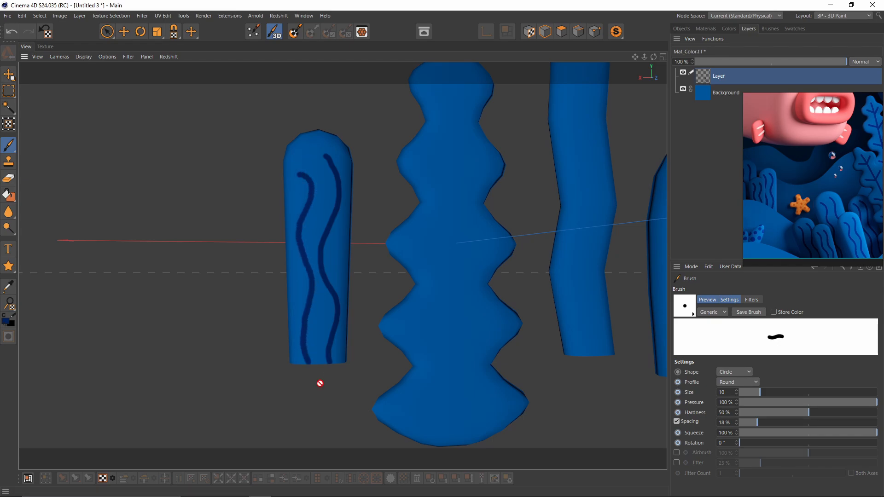
# Paint a vertical dark blue midrib from the tip to the base of the zigzag coral.
pyautogui.keyDown('alt'); pyautogui.moveTo(291, 378); pyautogui.dragTo(213, 326, button='middle'); pyautogui.keyUp('alt')
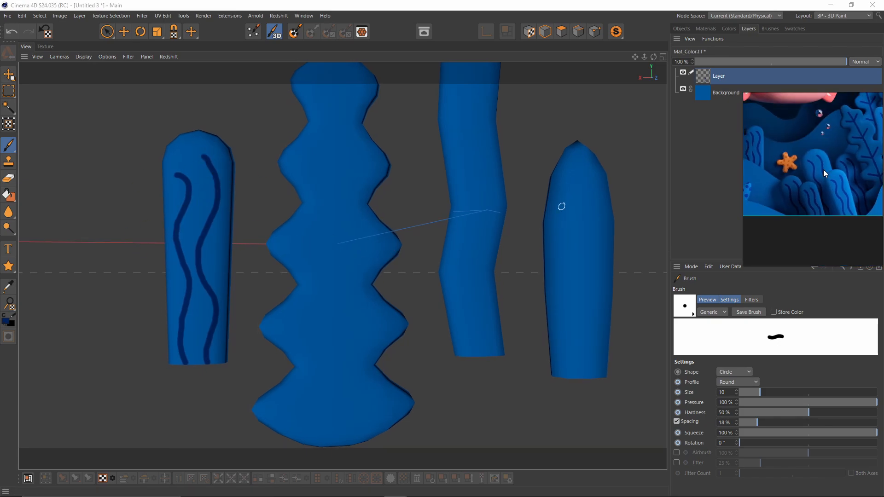
pyautogui.moveTo(824, 171); pyautogui.dragTo(831, 208, button='middle')
pyautogui.keyDown('alt'); pyautogui.moveTo(379, 233); pyautogui.dragTo(371, 276, button='middle'); pyautogui.keyUp('alt')
pyautogui.scroll(-1, 396, 248)
pyautogui.keyDown('alt'); pyautogui.moveTo(452, 260); pyautogui.dragTo(527, 187, button='middle'); pyautogui.keyUp('alt')
pyautogui.scroll(-1, 527, 187)
pyautogui.moveTo(855, 167); pyautogui.dragTo(823, 174, button='middle')
pyautogui.keyDown('alt'); pyautogui.moveTo(394, 146); pyautogui.dragTo(396, 185, button='middle'); pyautogui.keyUp('alt')
pyautogui.scroll(-1, 396, 195)
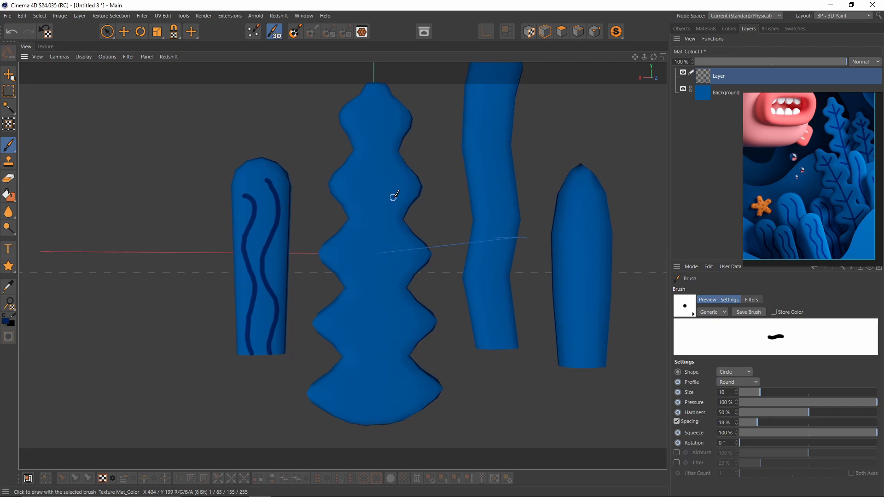
pyautogui.hotkey('ctrl', 'z')
pyautogui.moveTo(379, 102)
pyautogui.mouseDown()
pyautogui.moveTo(384, 288)
pyautogui.moveTo(373, 413)
pyautogui.mouseUp()
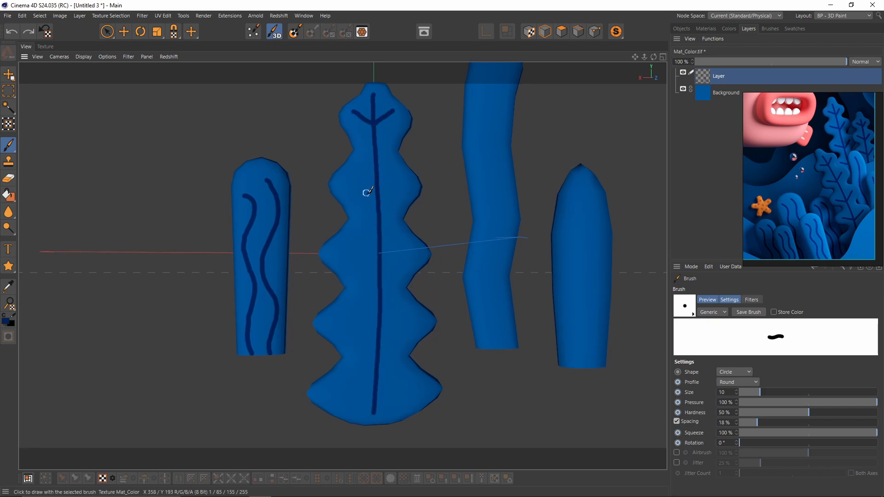
# Paint short side veins on both sides of the midrib at each lobe of the zigzag coral, redoing the misplaced strokes.
pyautogui.hotkey('ctrl', 'z')
pyautogui.hotkey('ctrl', 'z')
pyautogui.hotkey('ctrl', 'y')
pyautogui.moveTo(354, 248); pyautogui.dragTo(375, 254)
pyautogui.hotkey('ctrl', 'z')
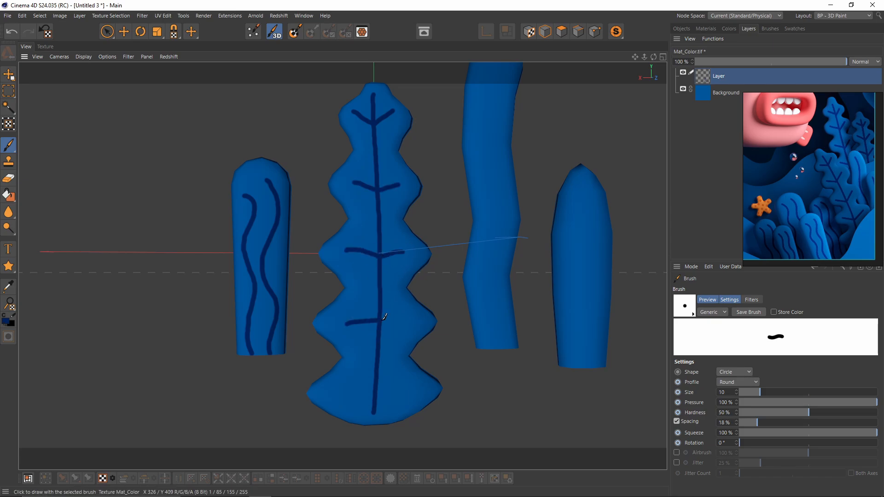
pyautogui.moveTo(342, 391); pyautogui.dragTo(373, 394)
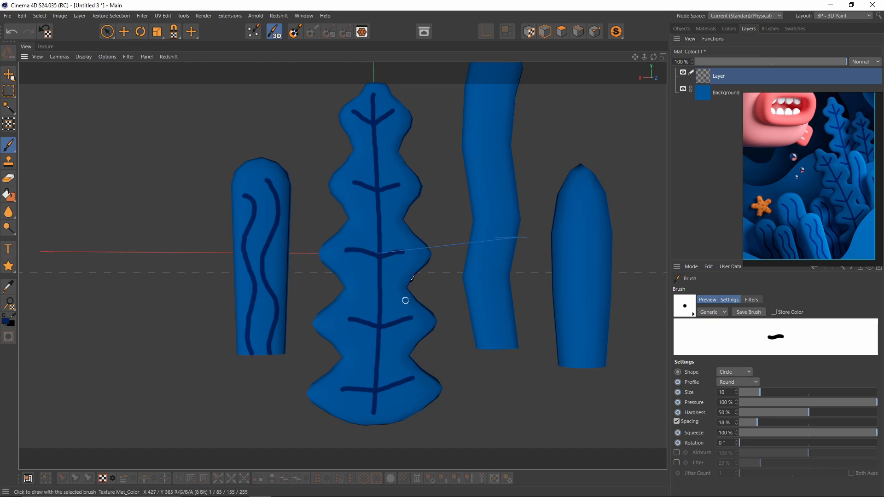
# Paint a single dark blue line following the bends of the tall wavy coral from top to base.
pyautogui.scroll(-3, 405, 300)
pyautogui.keyDown('alt'); pyautogui.moveTo(540, 256); pyautogui.dragTo(490, 263, button='middle'); pyautogui.keyUp('alt')
pyautogui.scroll(2, 489, 262)
pyautogui.moveTo(755, 204); pyautogui.dragTo(865, 200, button='middle')
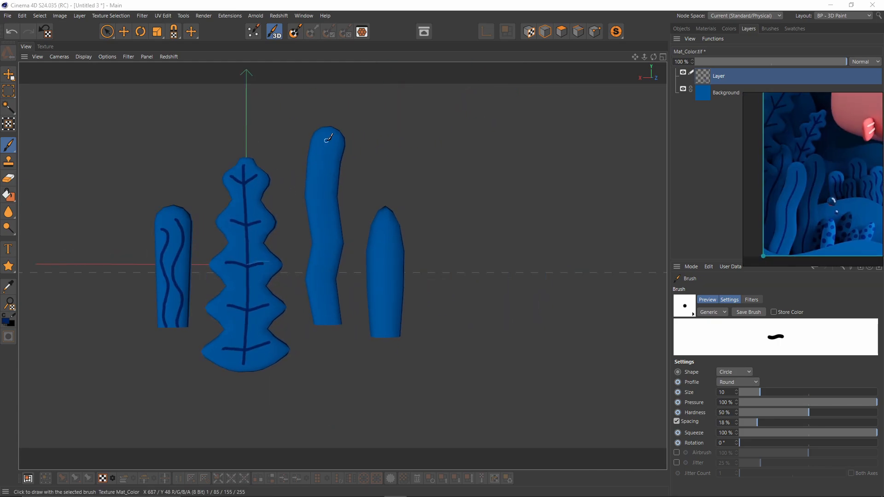
pyautogui.moveTo(329, 140); pyautogui.dragTo(323, 324)
pyautogui.scroll(3, 286, 300)
pyautogui.scroll(2, 783, 223)
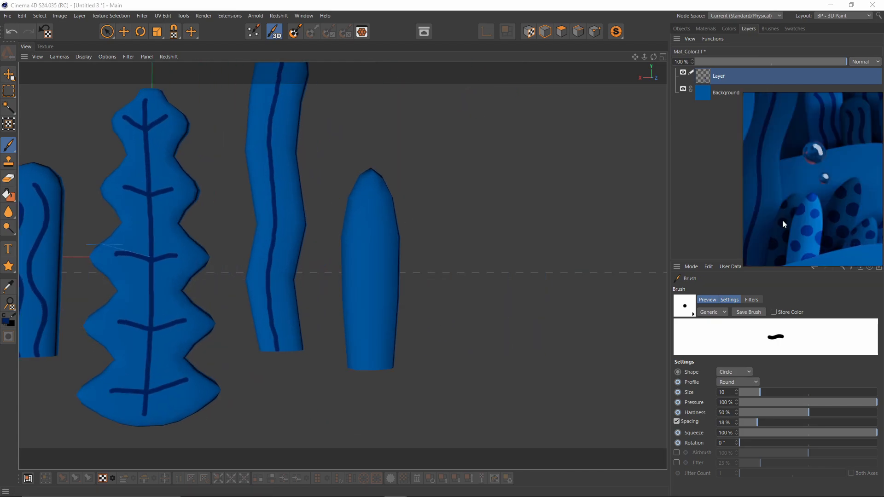
# Set the brush to size 44 with 100 % hardness for painting dots on the pointed coral.
pyautogui.keyDown('alt'); pyautogui.moveTo(390, 377); pyautogui.dragTo(518, 378); pyautogui.keyUp('alt')
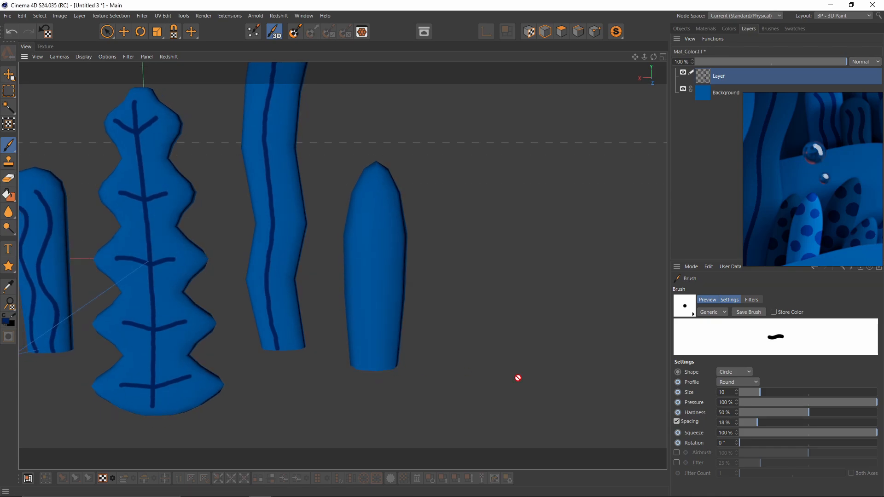
pyautogui.click(785, 392)
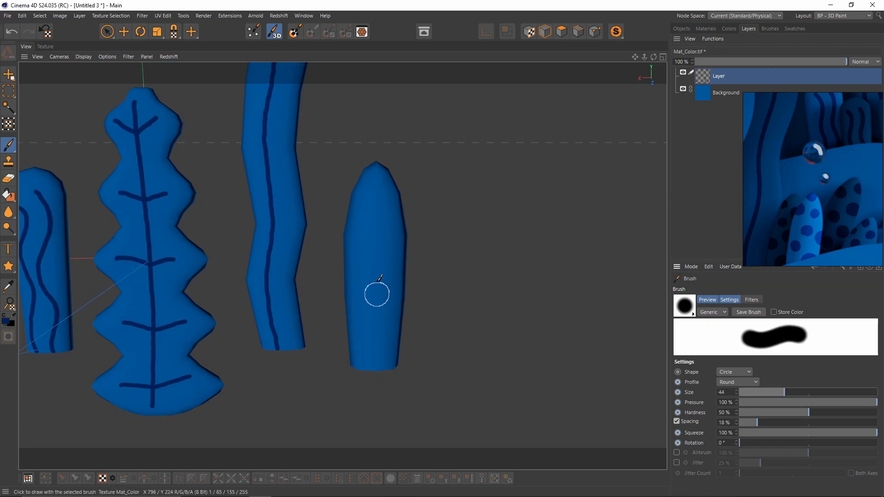
pyautogui.moveTo(806, 411); pyautogui.dragTo(882, 412)
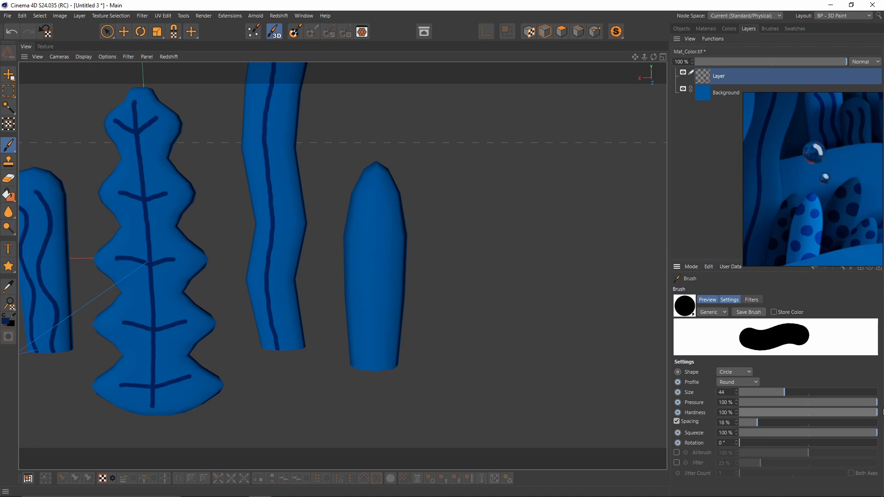
# Try to paint a round dark blue dot directly on the pointed coral without projection painting.
pyautogui.click(390, 249)
pyautogui.moveTo(474, 274)
pyautogui.keyDown('alt'); pyautogui.mouseDown()
pyautogui.moveTo(452, 292)
pyautogui.moveTo(409, 262)
pyautogui.moveTo(438, 250)
pyautogui.moveTo(439, 266)
pyautogui.mouseUp(); pyautogui.keyUp('alt')
pyautogui.hotkey('ctrl', 'z')
pyautogui.hotkey('ctrl', 'y')
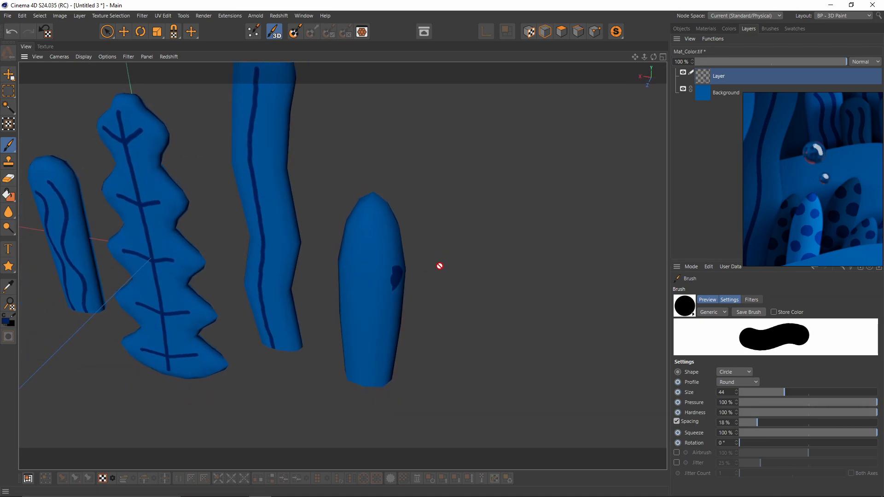
pyautogui.click(396, 257)
# Enable projection painting and paint two size 44 dots and one size 19 dot on the pointed coral's upper half.
pyautogui.click(295, 35)
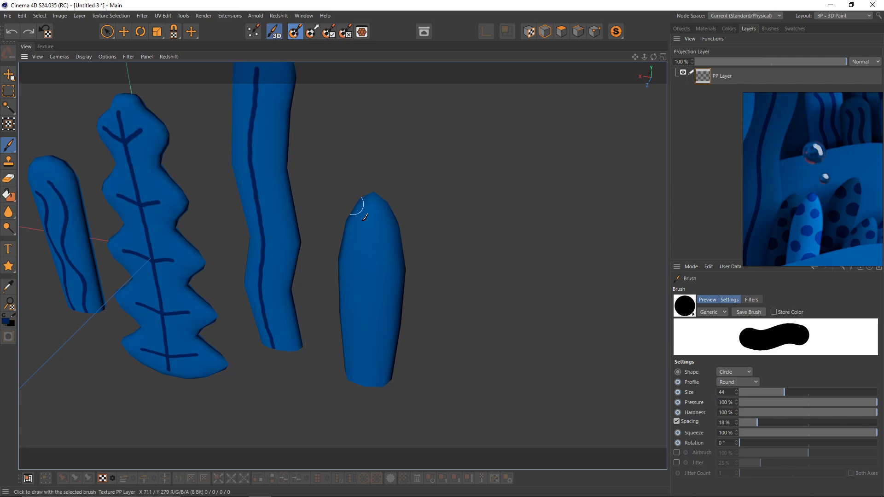
pyautogui.click(391, 264)
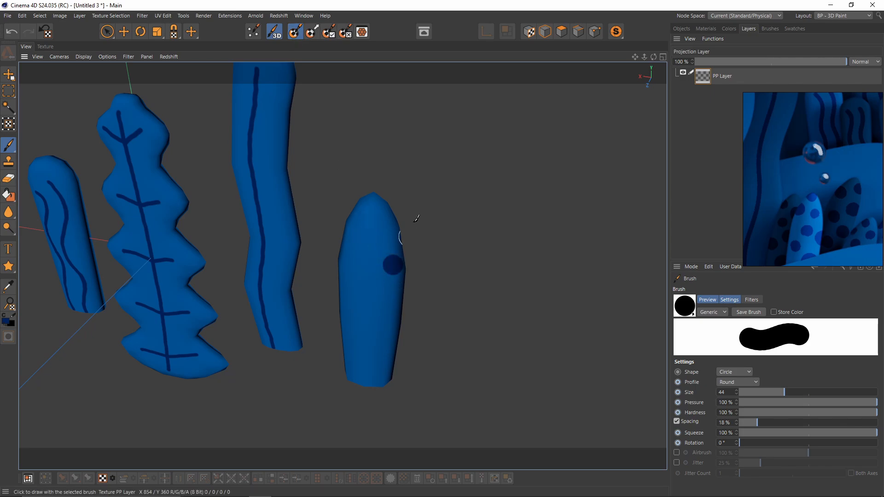
pyautogui.click(387, 228)
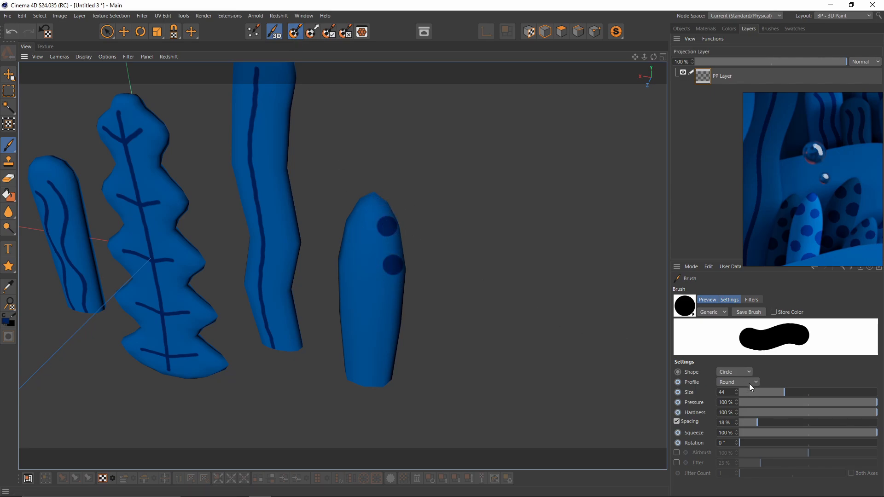
pyautogui.moveTo(773, 390); pyautogui.dragTo(769, 392)
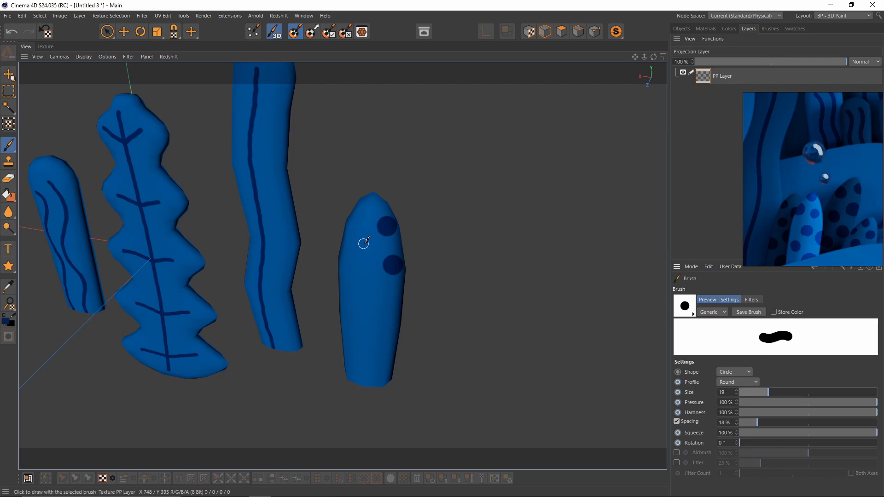
pyautogui.click(364, 243)
# Paint a large size 56 dot in the middle of the pointed coral and a smaller dot near its right edge.
pyautogui.click(790, 392)
pyautogui.click(364, 284)
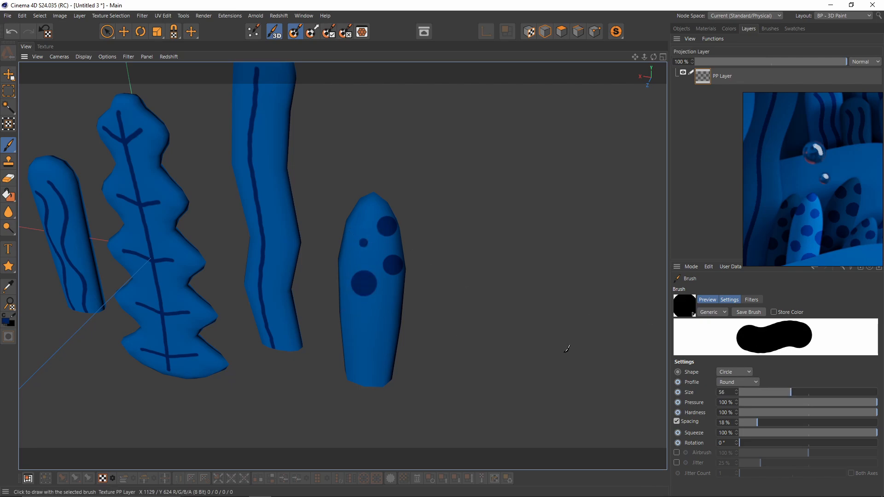
pyautogui.click(769, 391)
pyautogui.click(394, 303)
# Add dots at the pointed coral's tip and along its left edge, starting with brush size 45 and varying it slightly.
pyautogui.click(785, 391)
pyautogui.keyDown('alt'); pyautogui.moveTo(365, 207); pyautogui.dragTo(330, 192); pyautogui.keyUp('alt')
pyautogui.click(345, 172)
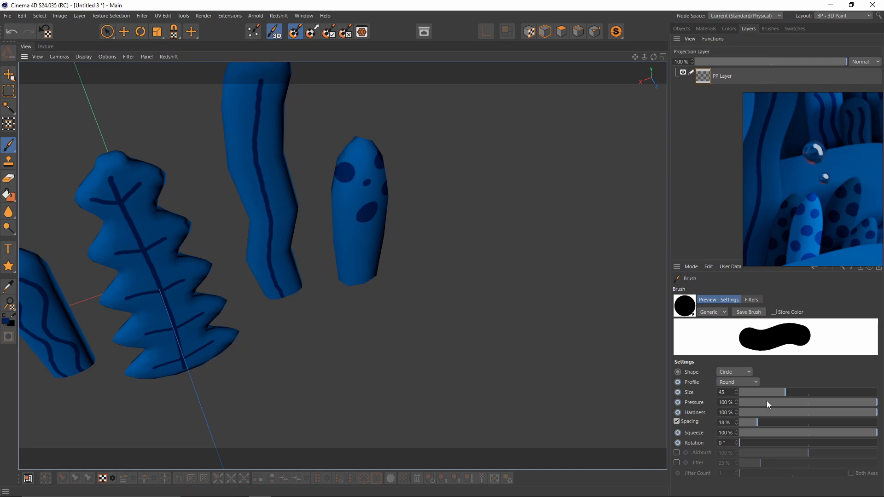
pyautogui.click(783, 393)
pyautogui.click(359, 146)
pyautogui.click(778, 393)
pyautogui.click(341, 203)
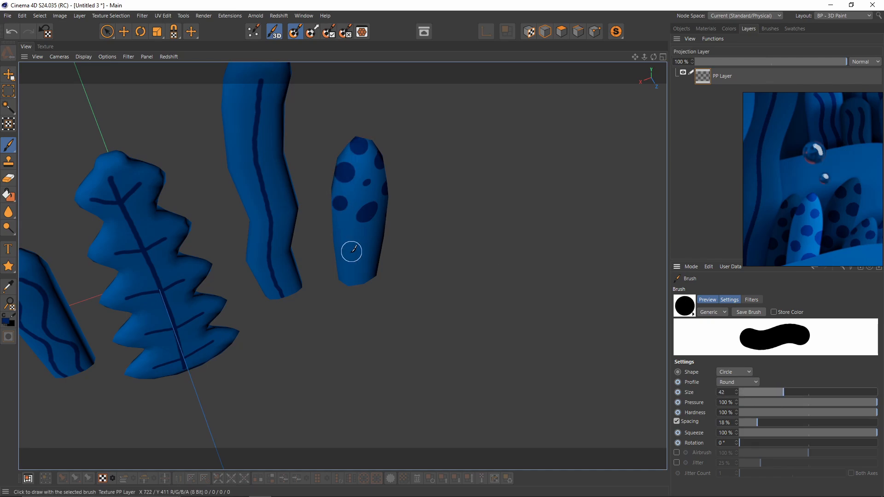
# Fill the lower part of the pointed coral with mixed-size dots and apply the projection painting to the texture.
pyautogui.keyDown('alt'); pyautogui.moveTo(352, 251); pyautogui.dragTo(211, 257); pyautogui.keyUp('alt')
pyautogui.click(767, 392)
pyautogui.click(776, 392)
pyautogui.click(361, 345)
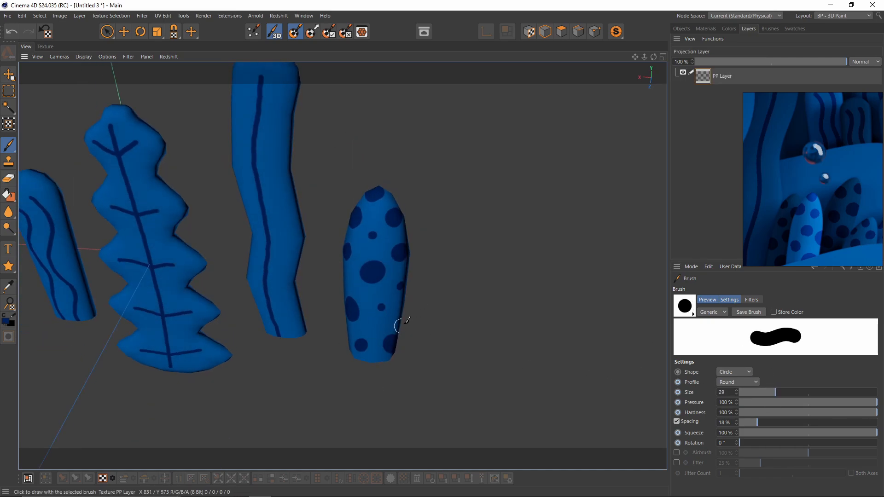
pyautogui.click(294, 37)
# Check the painted corals and their UV layout, and save the texture as a JPG file.
pyautogui.scroll(5, 322, 295)
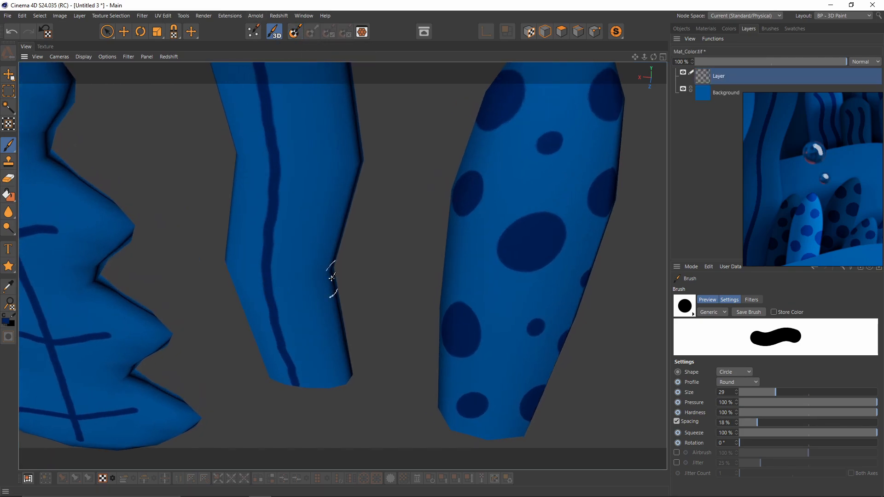
pyautogui.scroll(-5, 332, 278)
pyautogui.click(46, 46)
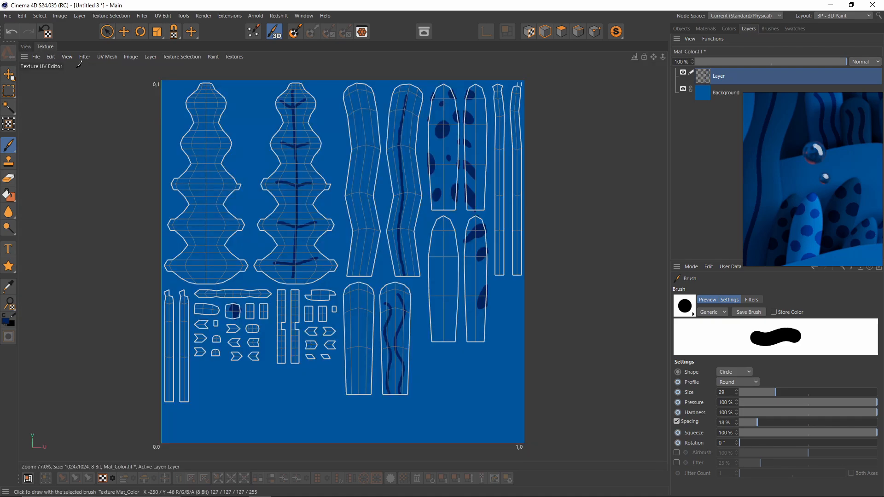
pyautogui.scroll(3, 420, 297)
pyautogui.keyDown('alt'); pyautogui.moveTo(421, 297); pyautogui.dragTo(446, 333, button='middle'); pyautogui.keyUp('alt')
pyautogui.scroll(-2, 419, 295)
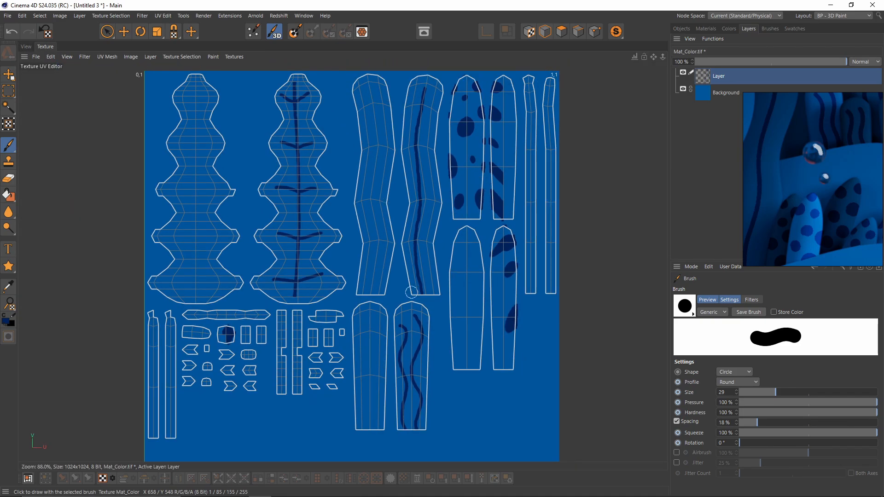
pyautogui.keyDown('alt'); pyautogui.moveTo(412, 293); pyautogui.dragTo(401, 300, button='middle'); pyautogui.keyUp('alt')
pyautogui.click(37, 56)
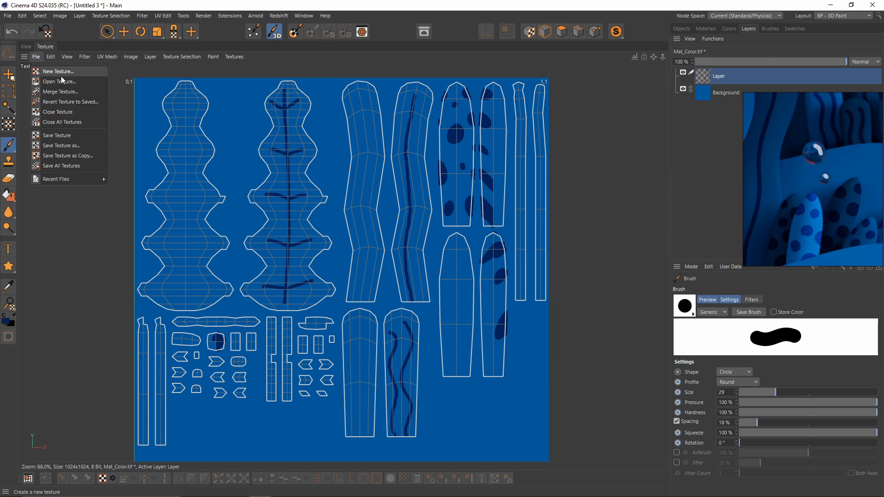
pyautogui.click(69, 144)
pyautogui.click(97, 116)
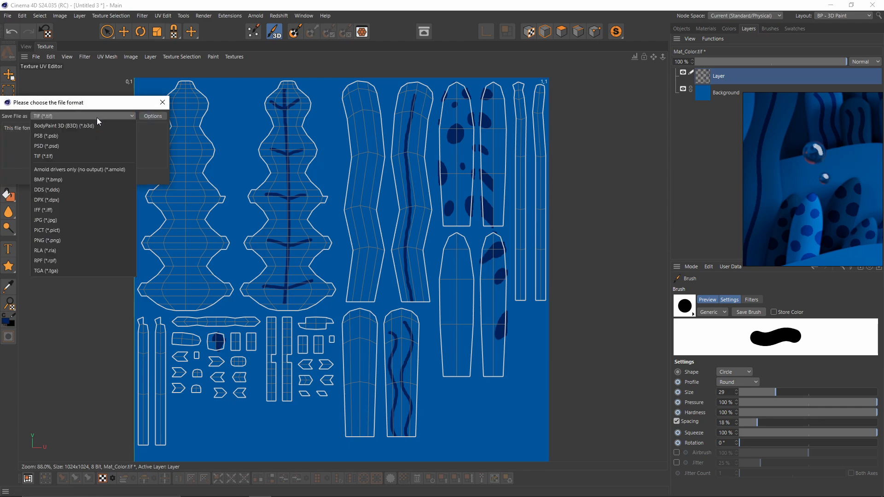
pyautogui.click(57, 222)
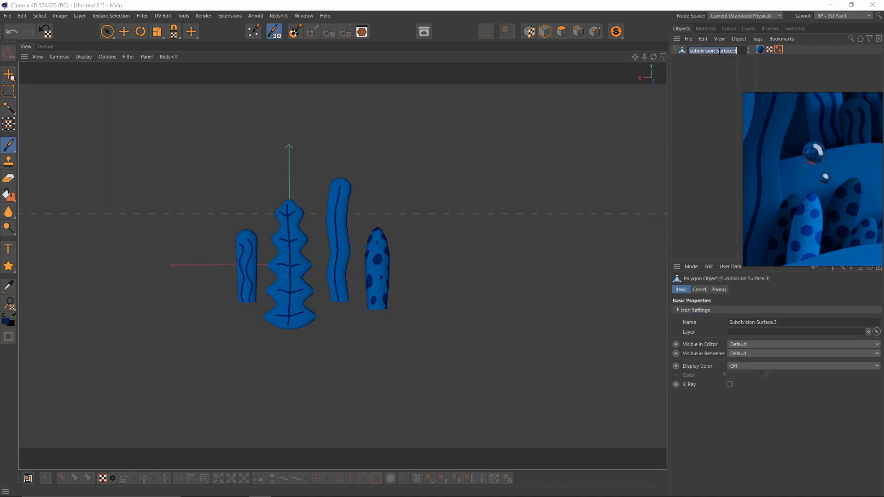
# Rename the coral object as flowers and switch to the Standard layout.
pyautogui.press('Return')
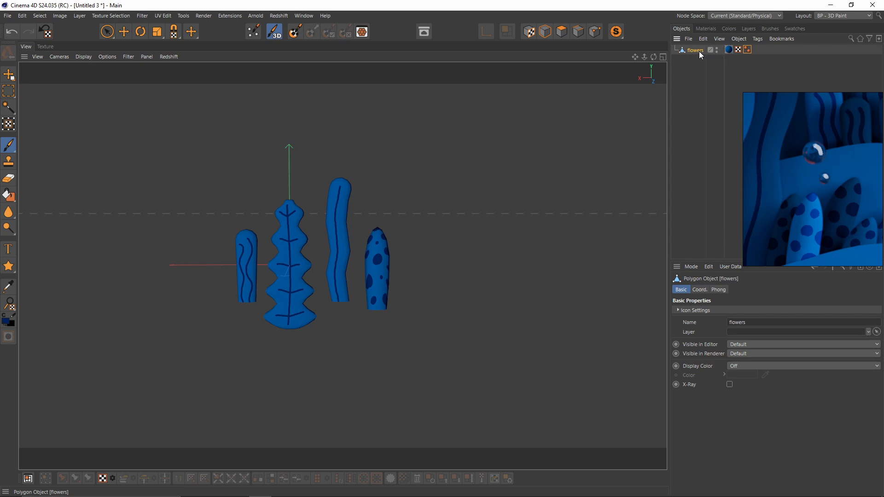
pyautogui.press('e')
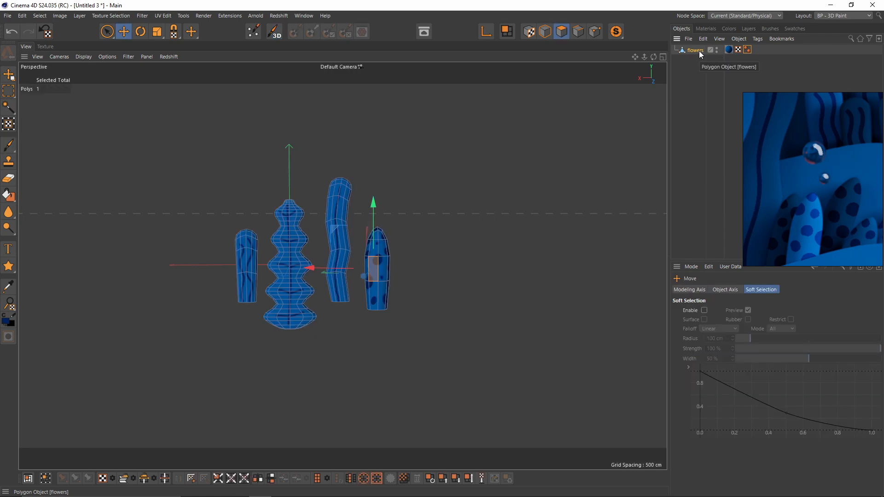
pyautogui.click(847, 16)
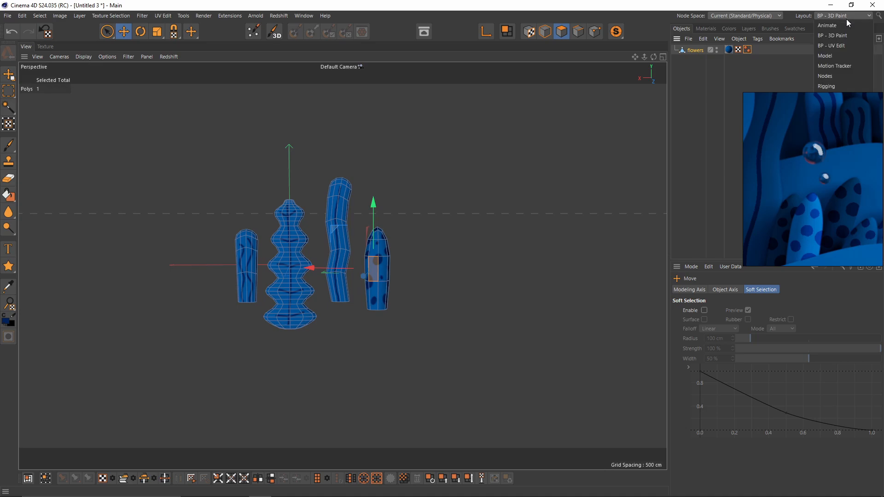
pyautogui.click(843, 35)
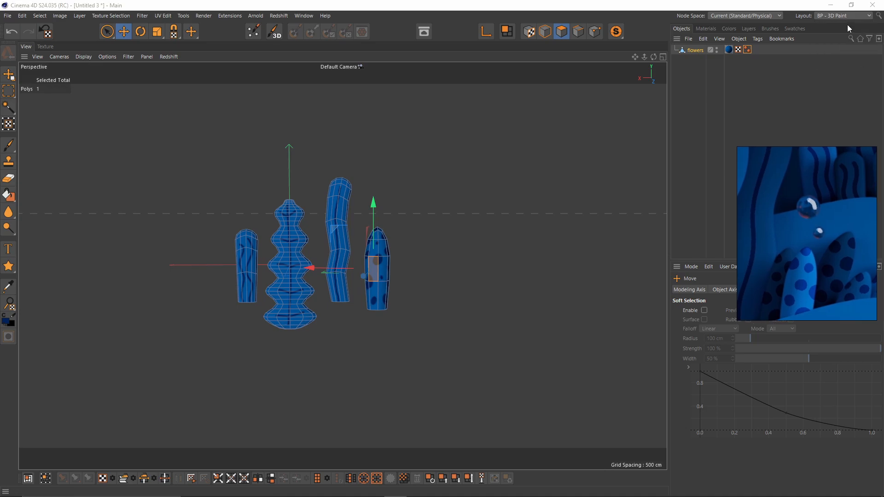
# Copy the flowers object and paste it into the model.c4d scene.
pyautogui.click(703, 39)
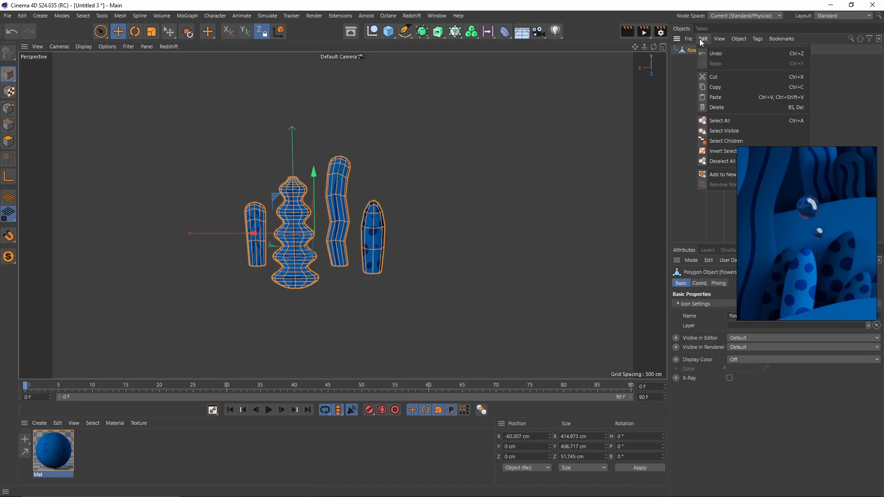
pyautogui.click(720, 86)
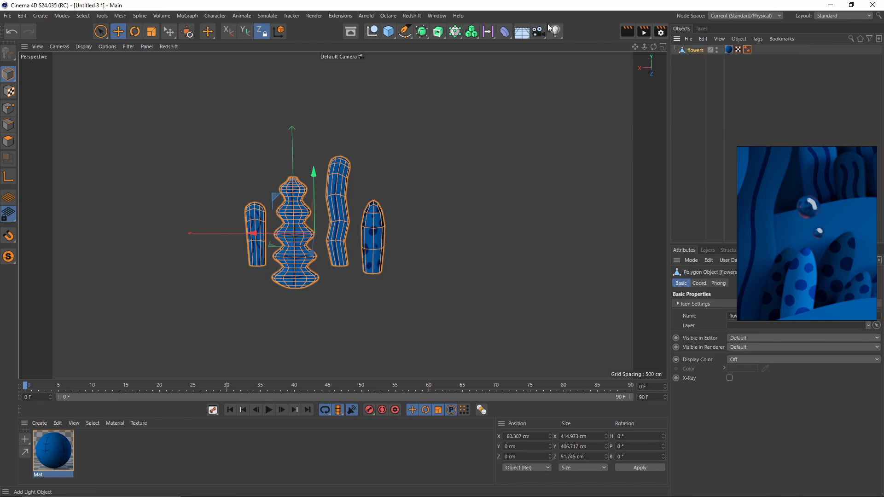
pyautogui.click(437, 16)
pyautogui.click(452, 342)
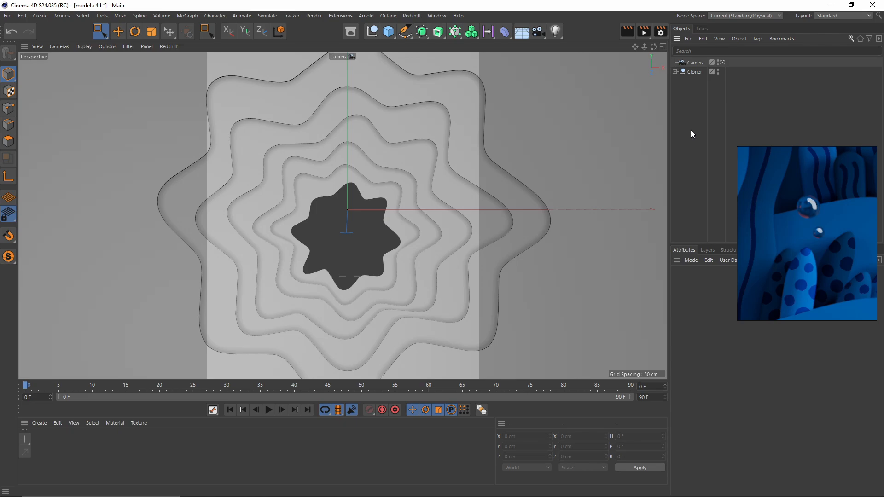
pyautogui.hotkey('ctrl', 'v')
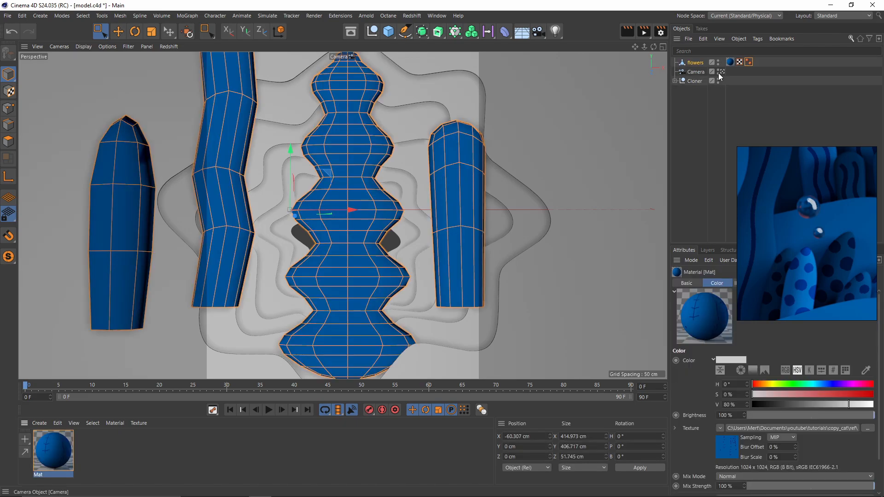
# Leave the scene camera's view and rotate the flowers object about its vertical axis to turn the painted sides forward.
pyautogui.click(722, 72)
pyautogui.scroll(4, 401, 244)
pyautogui.keyDown('alt'); pyautogui.moveTo(401, 245); pyautogui.dragTo(362, 186); pyautogui.keyUp('alt')
pyautogui.scroll(2, 362, 186)
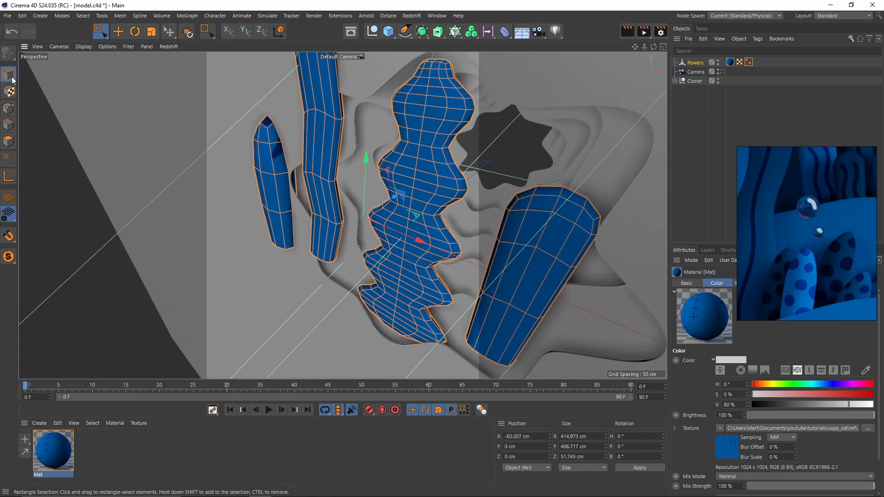
pyautogui.press('e')
pyautogui.scroll(2, 428, 233)
pyautogui.press('r')
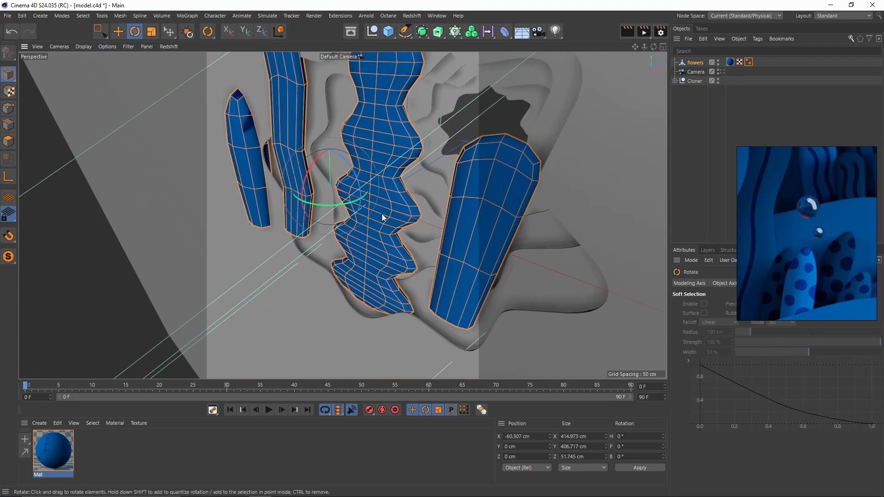
pyautogui.moveTo(336, 203); pyautogui.dragTo(317, 159)
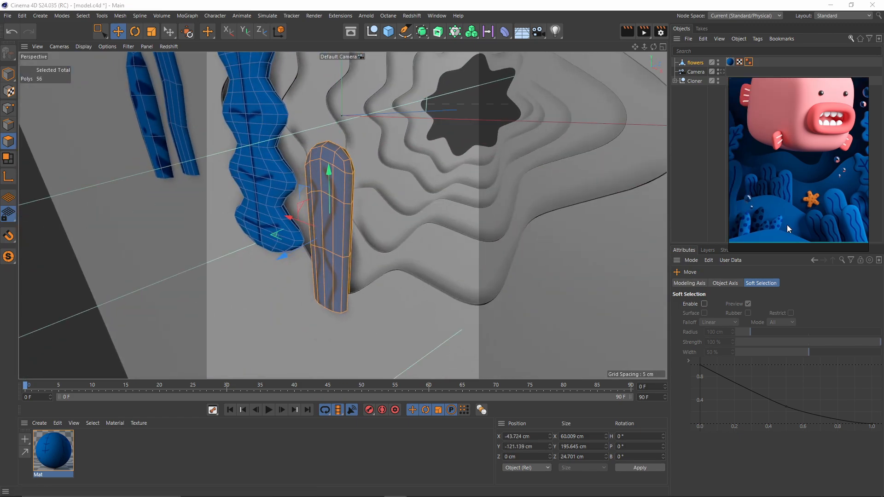
# Scale down the short rounded coral, place it on the wavy layers' lower-right edge, and tilt it slightly.
pyautogui.moveTo(391, 220); pyautogui.dragTo(352, 232)
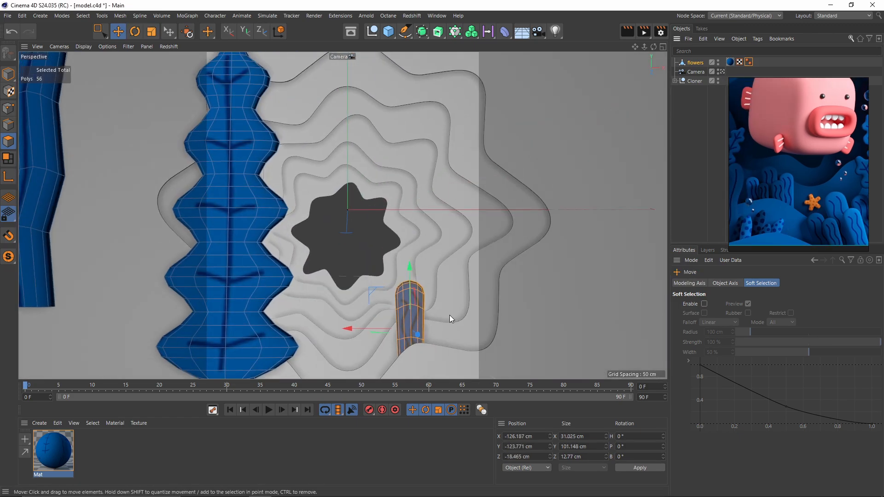
pyautogui.press('r')
pyautogui.moveTo(451, 319); pyautogui.dragTo(355, 329)
pyautogui.press('e')
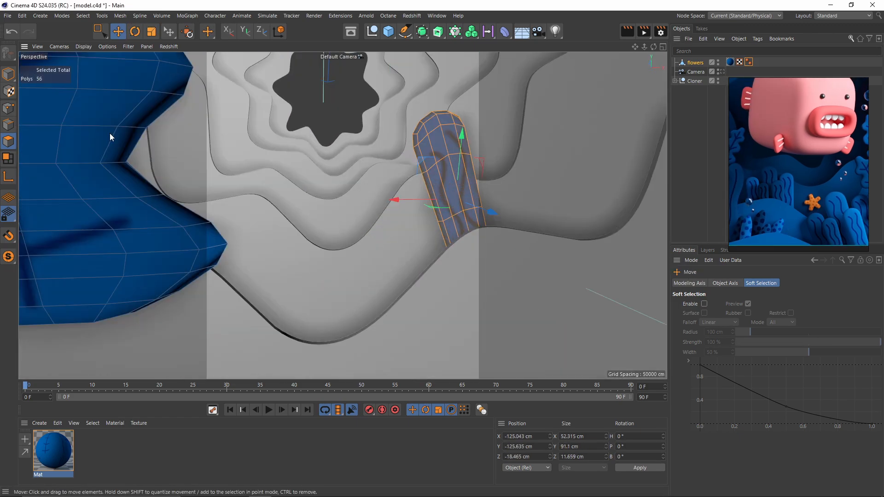
# Split the tilted rounded coral into a separate object and move that copy left and down beside the original.
pyautogui.rightClick(426, 225)
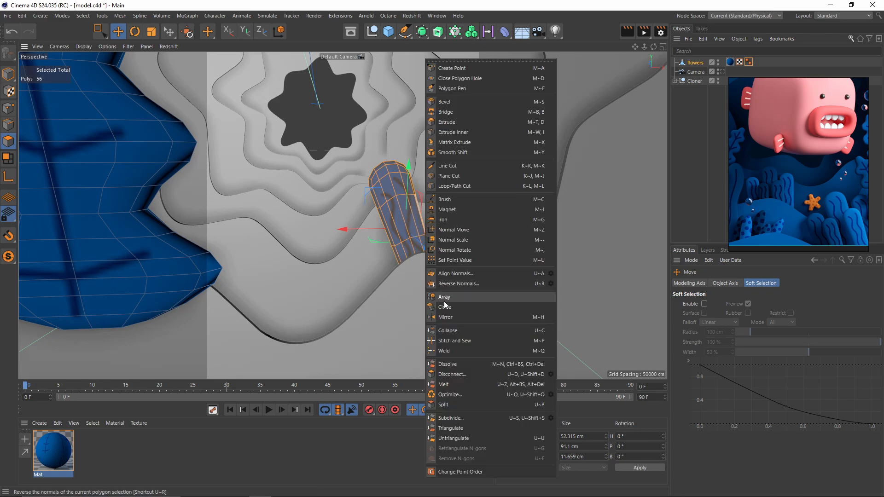
pyautogui.click(397, 247)
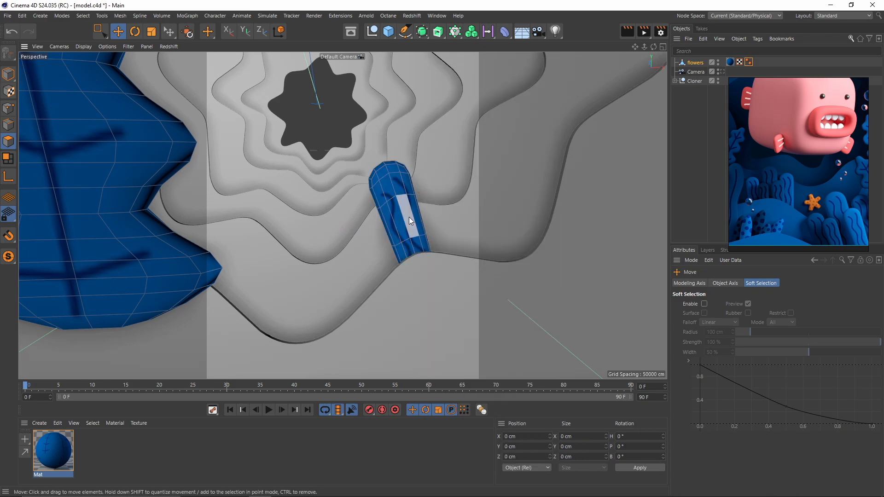
pyautogui.rightClick(421, 269)
pyautogui.click(454, 405)
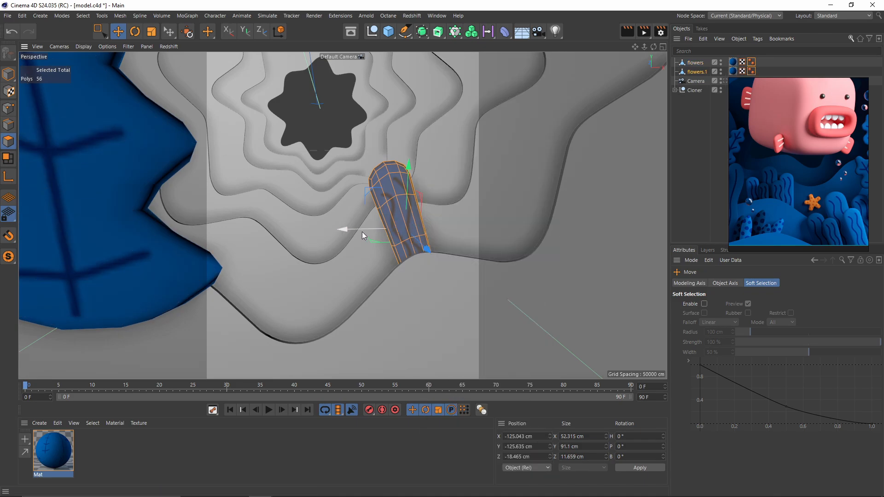
pyautogui.moveTo(355, 232)
pyautogui.mouseDown()
pyautogui.moveTo(348, 233)
pyautogui.moveTo(357, 223)
pyautogui.mouseUp()
pyautogui.moveTo(381, 167); pyautogui.dragTo(381, 185)
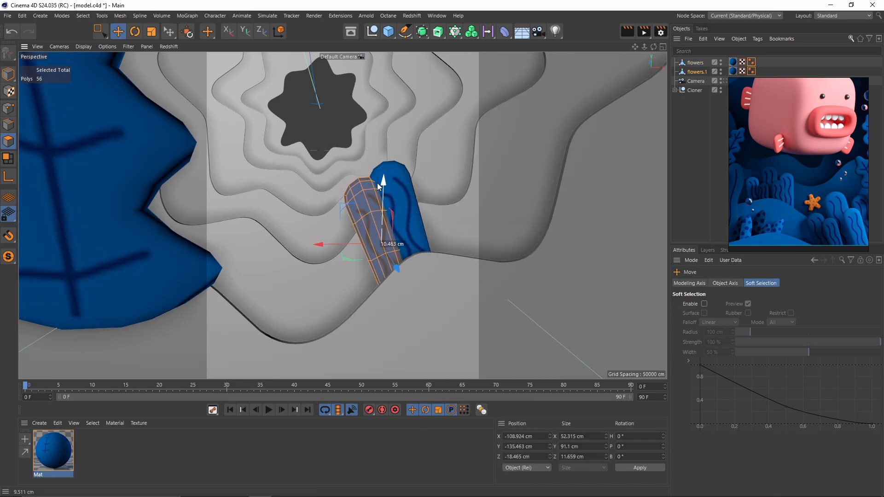
# Move the rounded coral copy farther left, then rotate and scale the copies into a small cluster on the lower-right layer edge.
pyautogui.moveTo(338, 248); pyautogui.dragTo(328, 248)
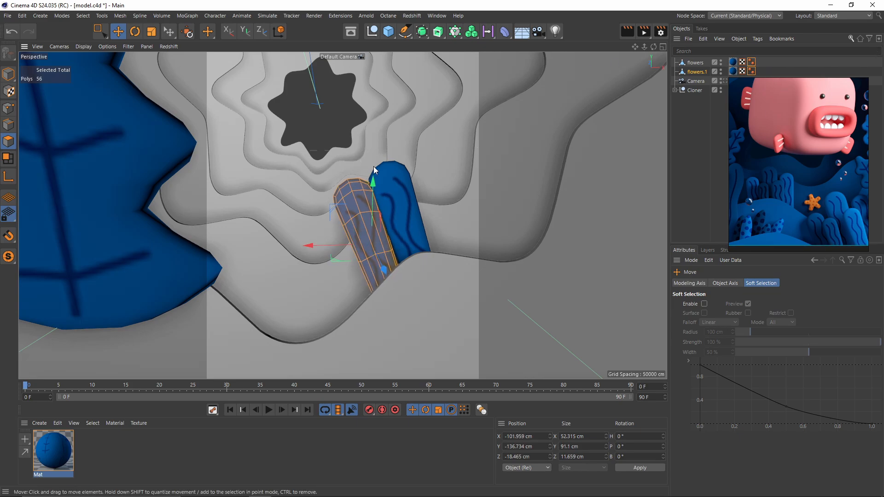
pyautogui.press('r')
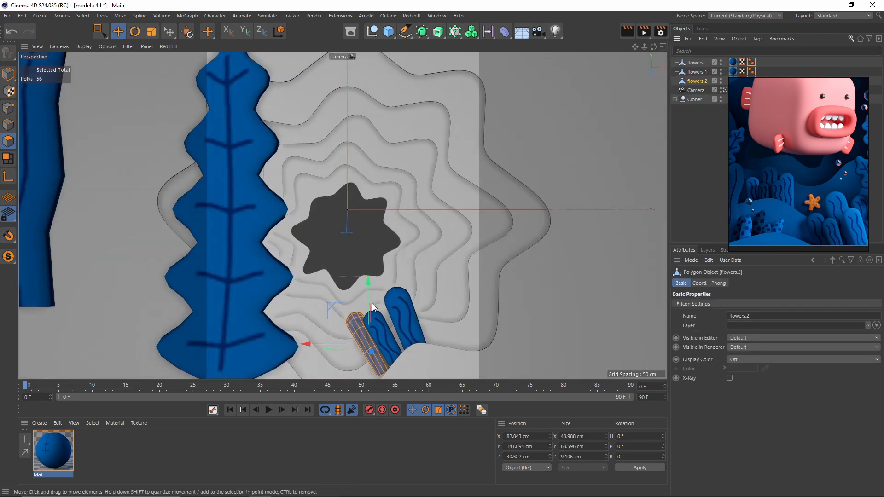
pyautogui.press('t')
pyautogui.moveTo(454, 337); pyautogui.dragTo(446, 339)
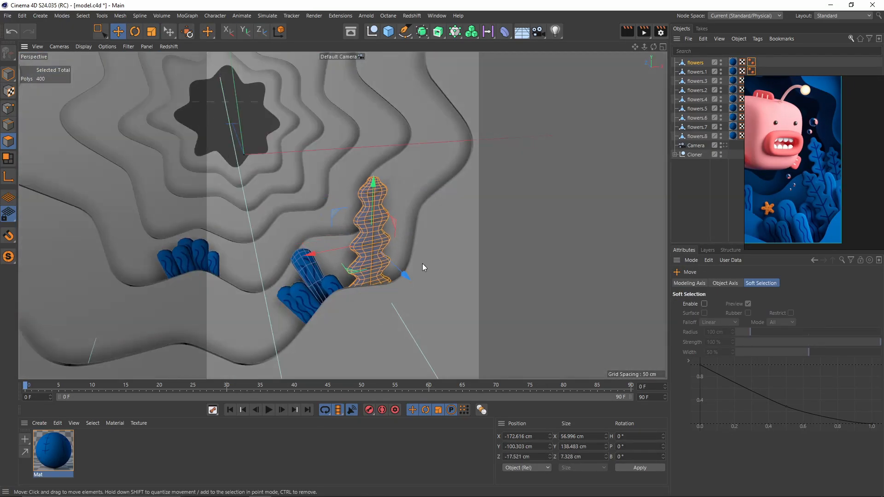
# Arrange the tall leafy coral copies along the right and left layer edges, toggling the world/object coordinate system and tilting the left copy.
pyautogui.moveTo(346, 176); pyautogui.dragTo(355, 181)
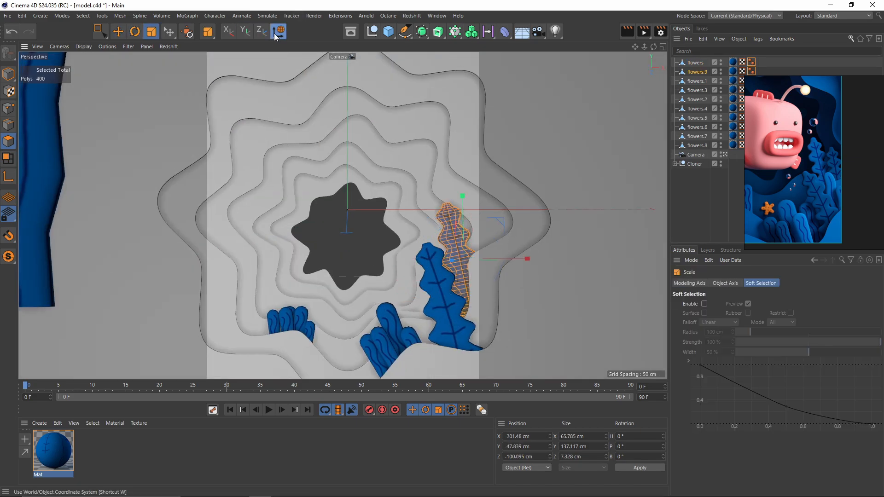
pyautogui.click(279, 32)
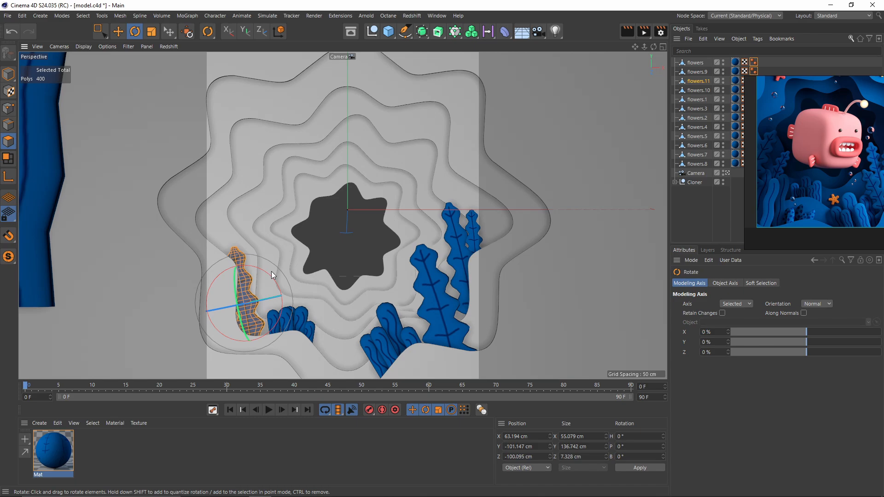
pyautogui.moveTo(266, 264); pyautogui.dragTo(270, 273)
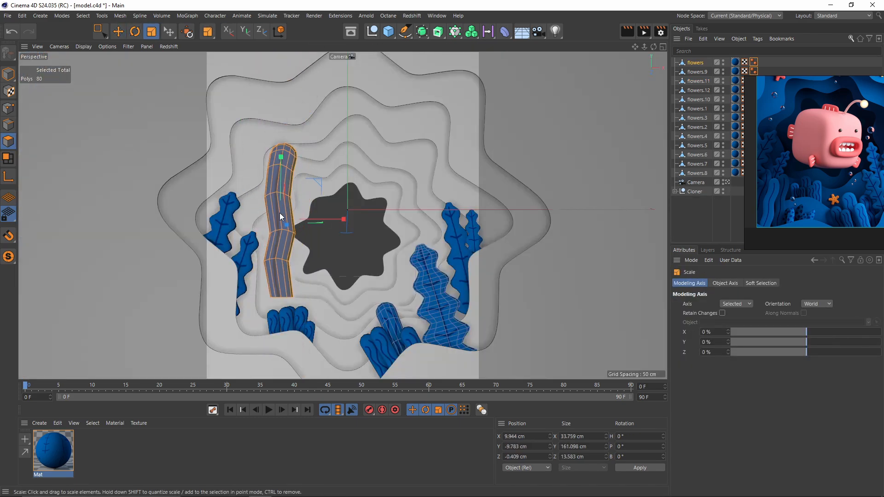
# Move the tall tube-shaped coral down onto the wavy layers' lower-left edge and adjust its position there.
pyautogui.moveTo(286, 213); pyautogui.dragTo(241, 249)
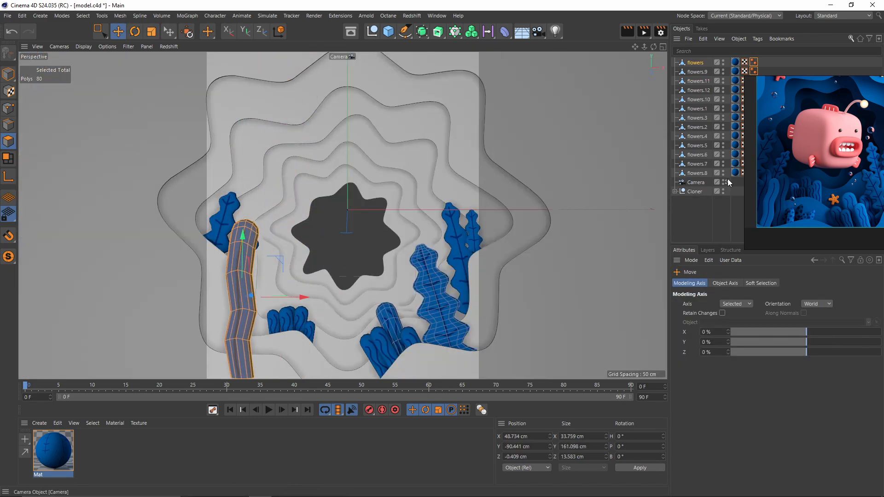
pyautogui.moveTo(274, 332); pyautogui.dragTo(293, 333)
pyautogui.click(350, 405)
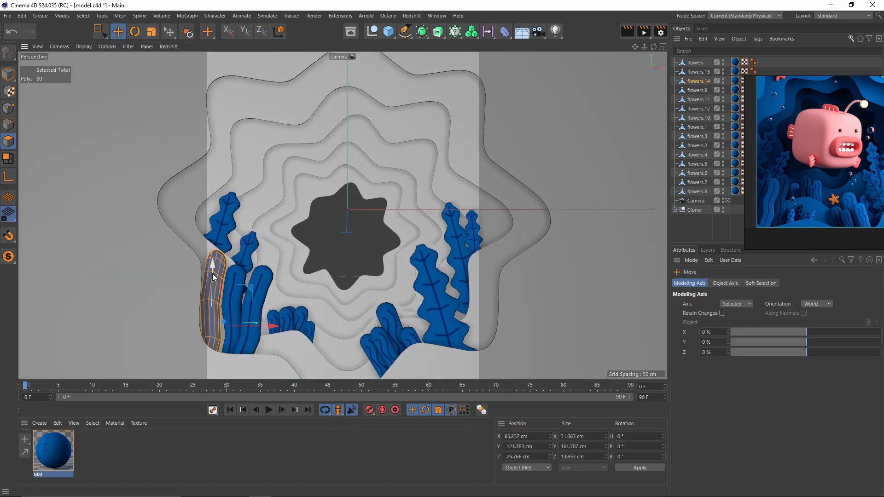
# Adjust the size and height of the corals at the far left layer edge and switch to polygon editing for the tube coral.
pyautogui.press('t')
pyautogui.moveTo(211, 272); pyautogui.dragTo(210, 263)
pyautogui.moveTo(214, 180); pyautogui.dragTo(214, 179)
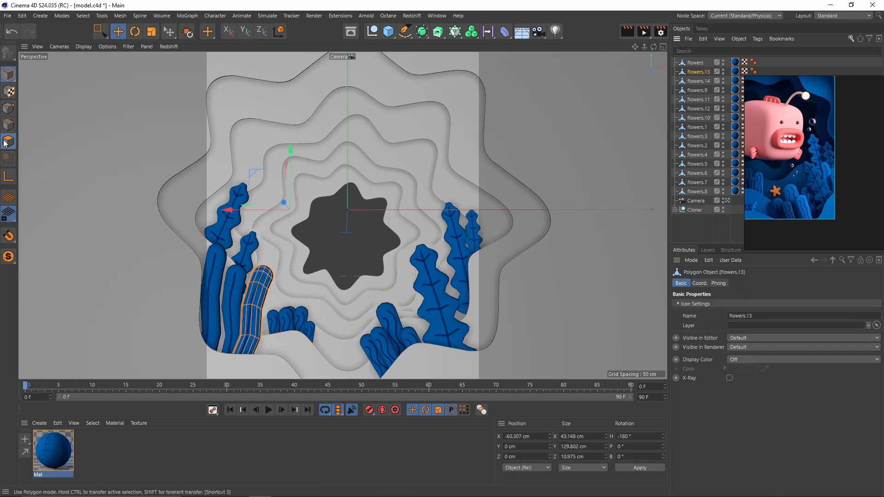
pyautogui.click(6, 143)
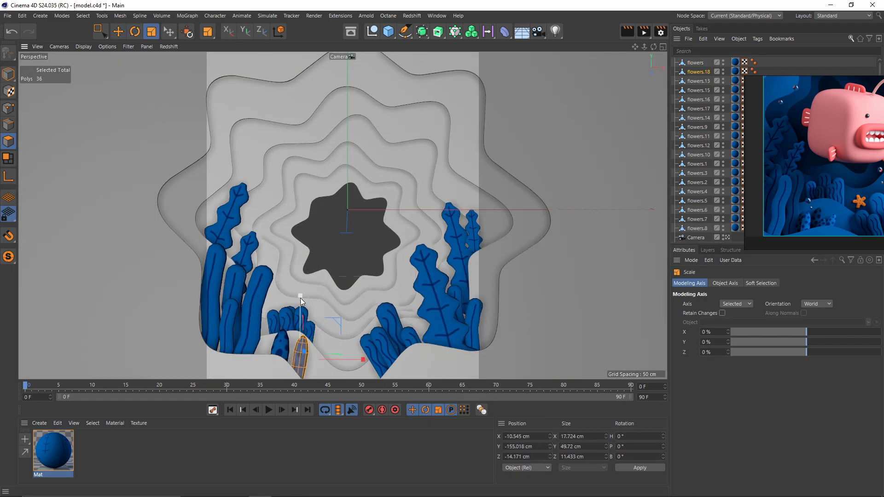
# Arrange small spotted plants along the left seabed mound by moving, rotating and scaling them.
pyautogui.press('e')
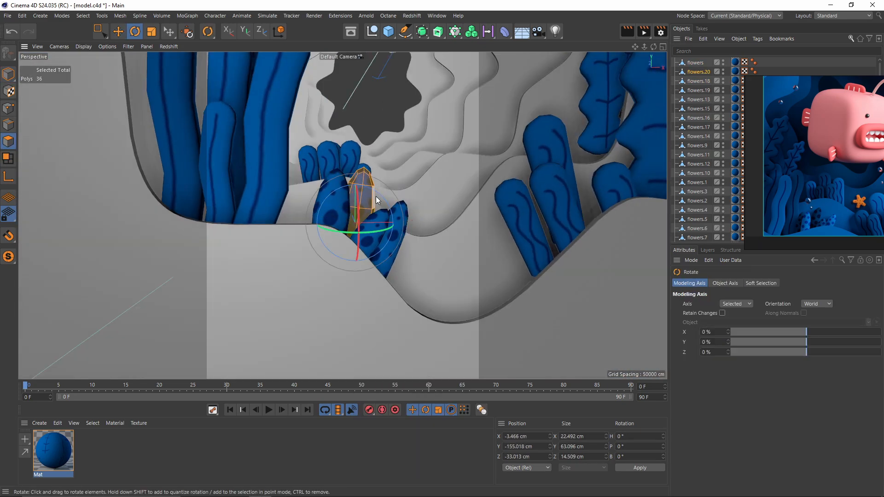
pyautogui.press('r')
pyautogui.press('t')
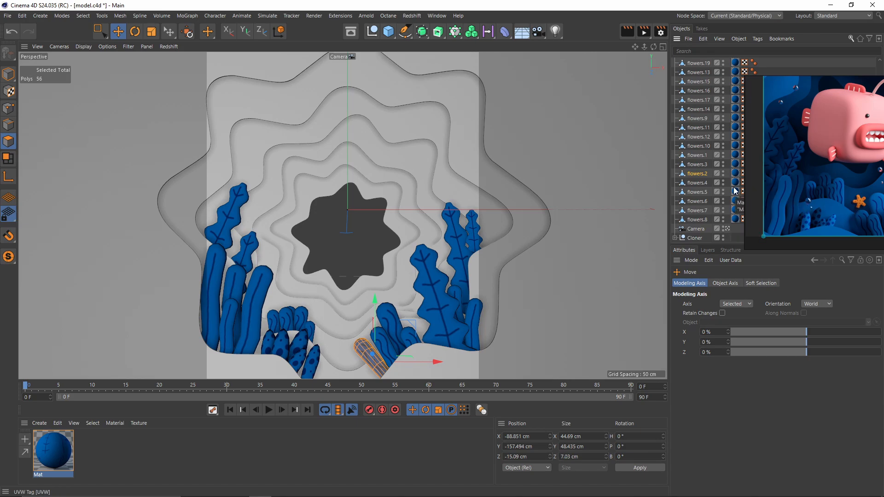
# Merge all the flowers objects into a single object with Connect Objects + Delete, and clear the selection.
pyautogui.click(698, 220)
pyautogui.scroll(2, 697, 78)
pyautogui.keyDown('shift'); pyautogui.click(696, 63); pyautogui.keyUp('shift')
pyautogui.rightClick(694, 76)
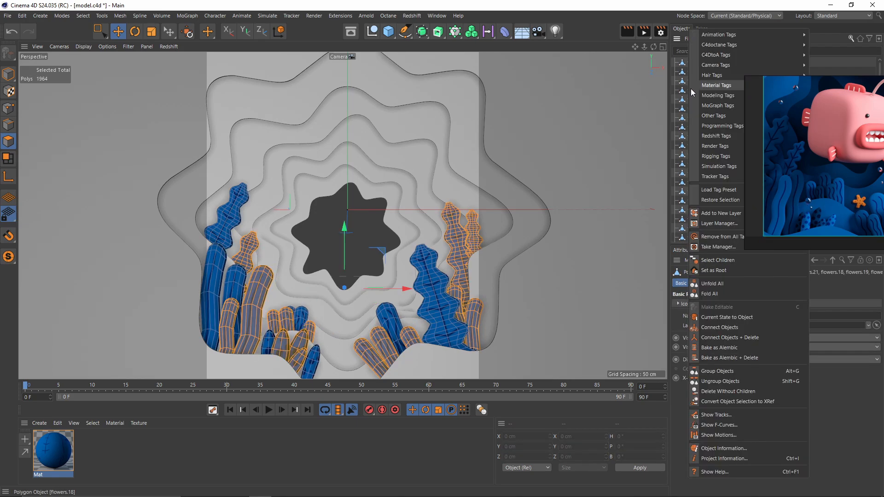
pyautogui.click(753, 337)
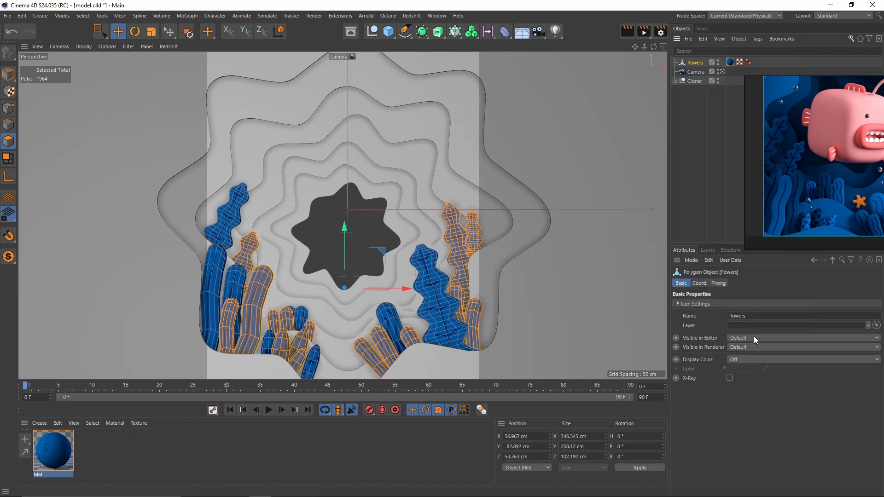
pyautogui.click(698, 157)
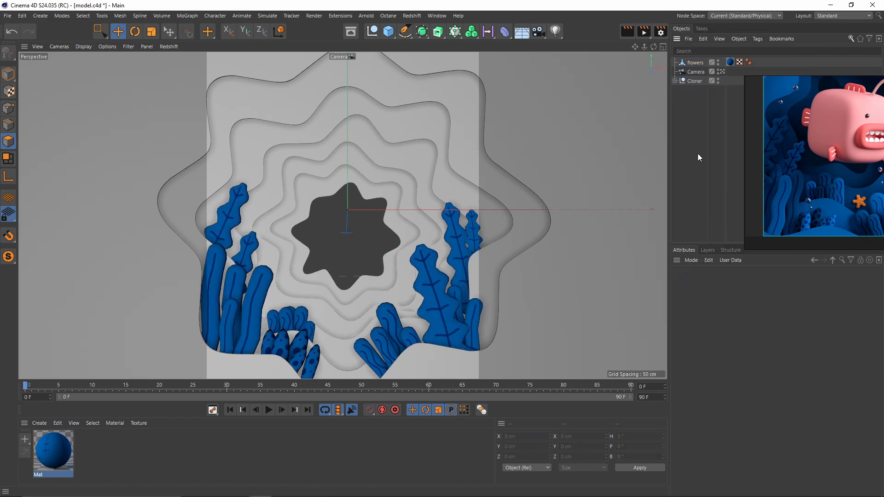
# Switch to the Untitled 3 project and delete its flowers object and the Mat material.
pyautogui.press('t')
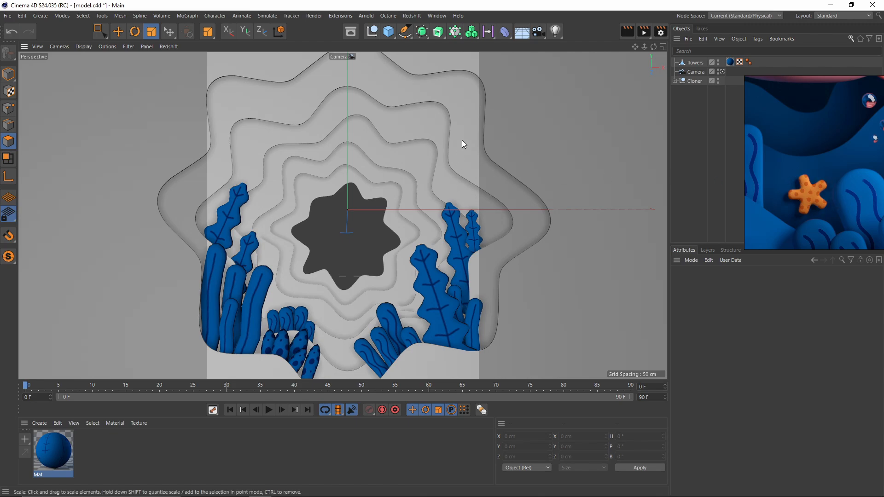
pyautogui.press('v')
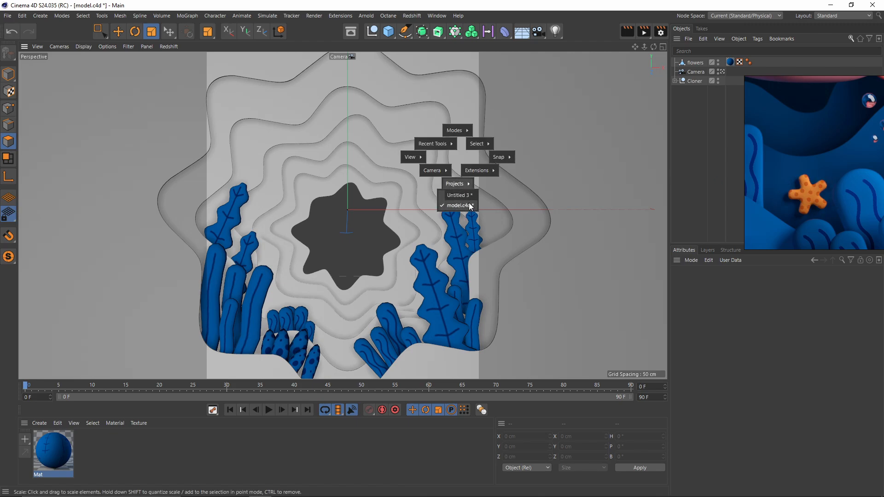
pyautogui.click(459, 195)
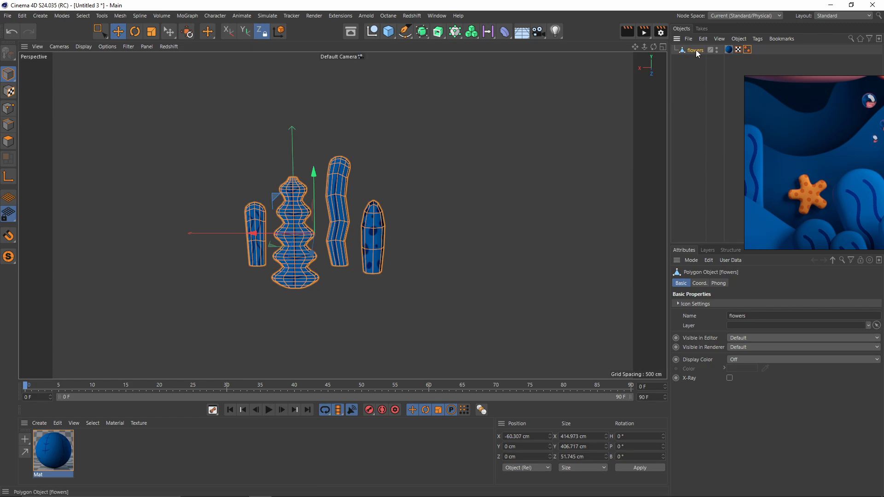
pyautogui.press('Delete')
pyautogui.click(53, 475)
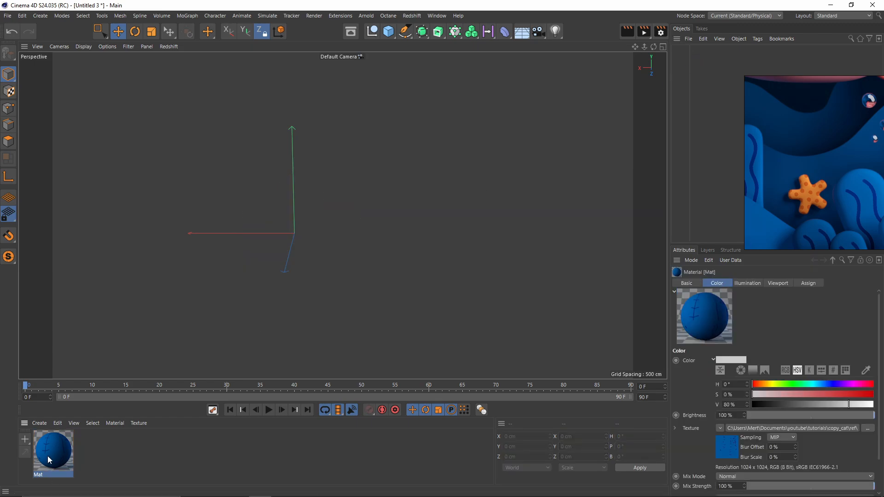
pyautogui.press('Delete')
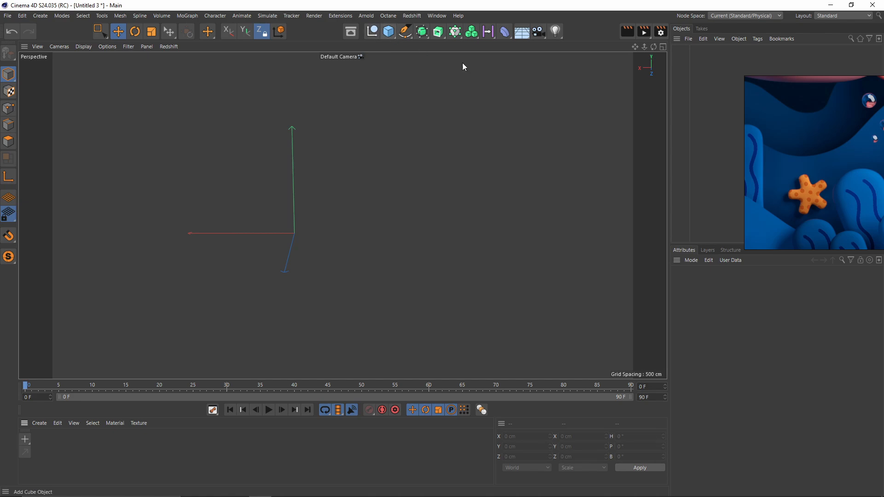
# Add a Disc primitive and set its rotation segments to 5.
pyautogui.click(393, 35)
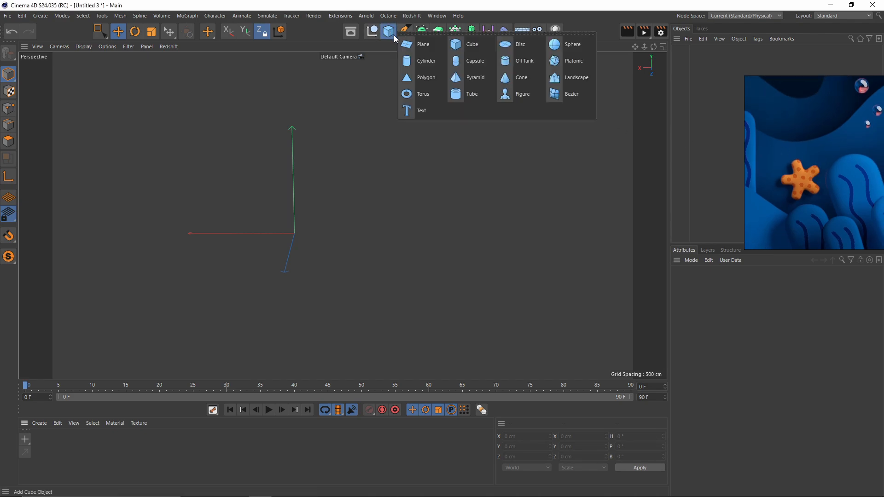
pyautogui.click(523, 47)
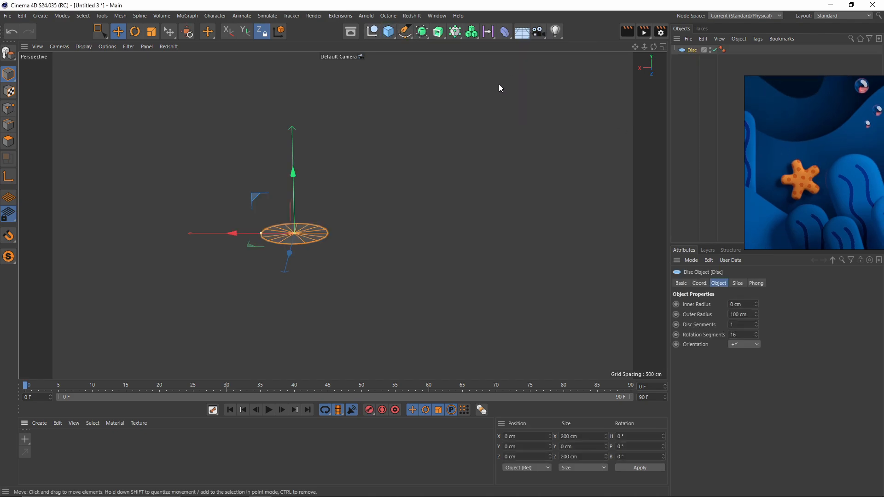
pyautogui.moveTo(756, 334); pyautogui.dragTo(755, 355)
pyautogui.keyDown('alt'); pyautogui.moveTo(334, 251); pyautogui.dragTo(352, 266); pyautogui.keyUp('alt')
pyautogui.scroll(4, 335, 244)
pyautogui.click(757, 333)
pyautogui.click(757, 333)
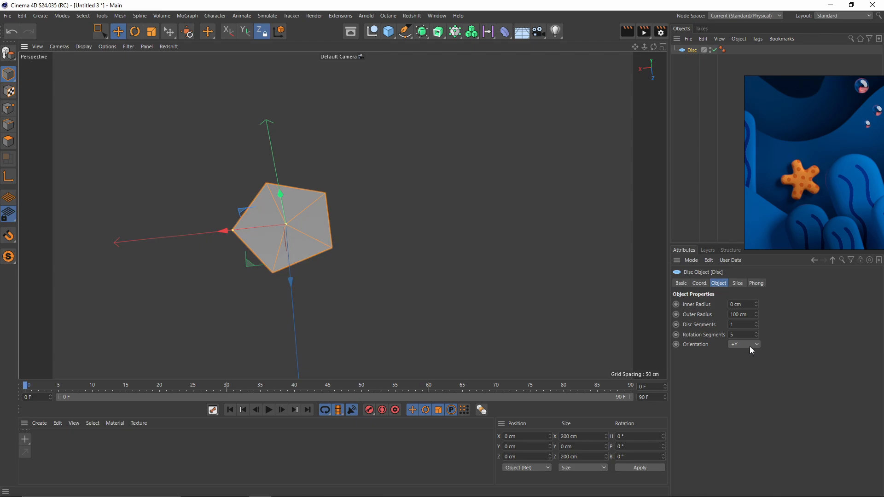
# Set the disc's orientation to +Z and show it in the front view.
pyautogui.scroll(-2, 750, 346)
pyautogui.keyDown('alt'); pyautogui.moveTo(409, 260); pyautogui.dragTo(421, 215); pyautogui.keyUp('alt')
pyautogui.press('F4')
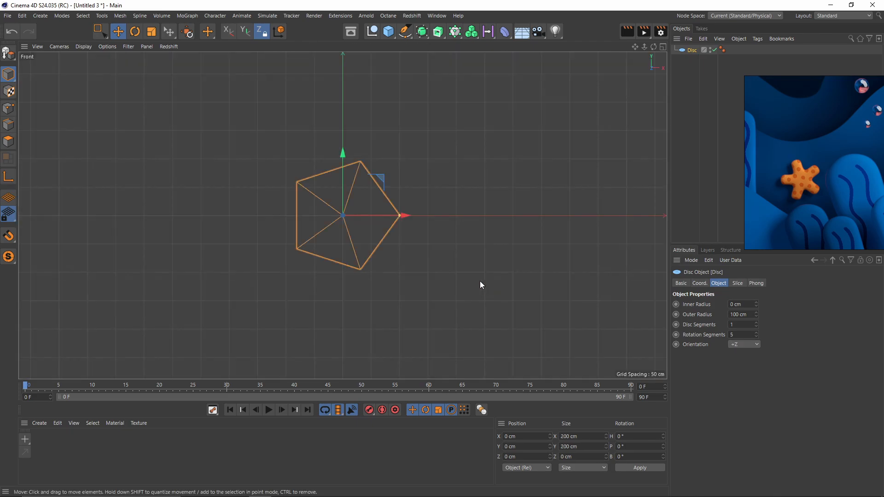
pyautogui.scroll(6, 397, 215)
pyautogui.scroll(-2, 392, 231)
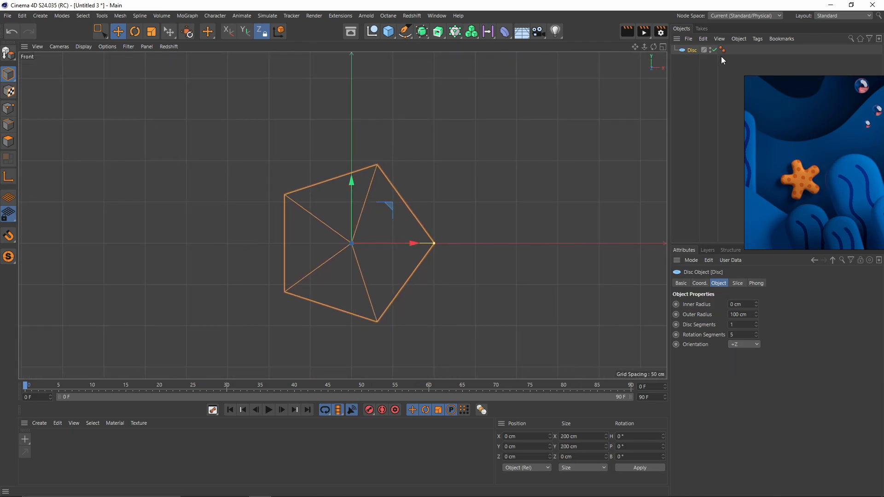
# Make the disc editable and select its upper outer edge in edge mode.
pyautogui.press('c')
pyautogui.click(9, 124)
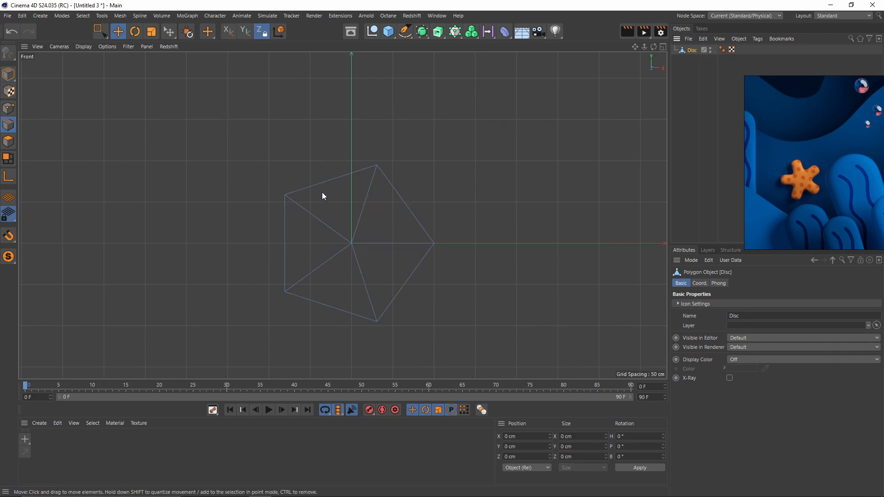
pyautogui.click(321, 186)
pyautogui.keyDown('alt'); pyautogui.moveTo(354, 245); pyautogui.dragTo(359, 270, button='middle'); pyautogui.keyUp('alt')
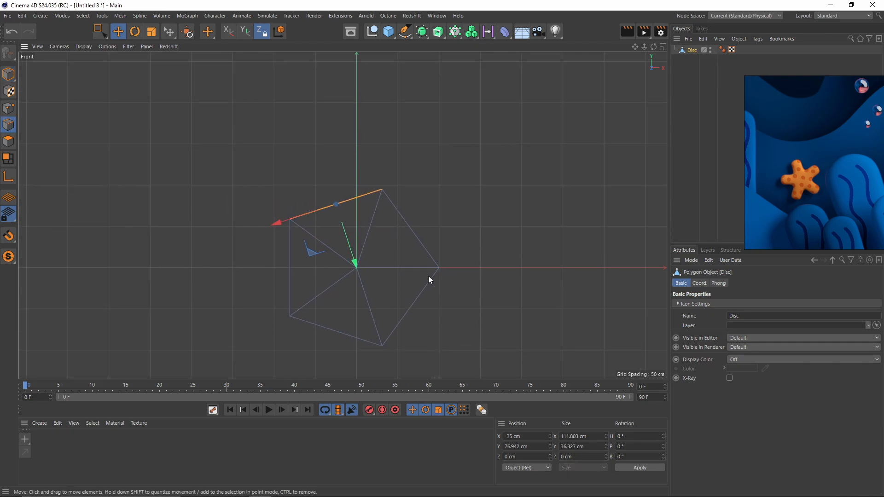
pyautogui.rightClick(469, 256)
pyautogui.keyDown('ctrl'); pyautogui.moveTo(355, 266); pyautogui.dragTo(324, 214); pyautogui.keyUp('ctrl')
pyautogui.hotkey('ctrl', 'z')
pyautogui.click(411, 230)
pyautogui.keyDown('shift'); pyautogui.click(368, 304); pyautogui.keyUp('shift')
# Extrude the pentagon's upper outer edge with an offset of about 70 cm.
pyautogui.click(322, 205)
pyautogui.rightClick(482, 233)
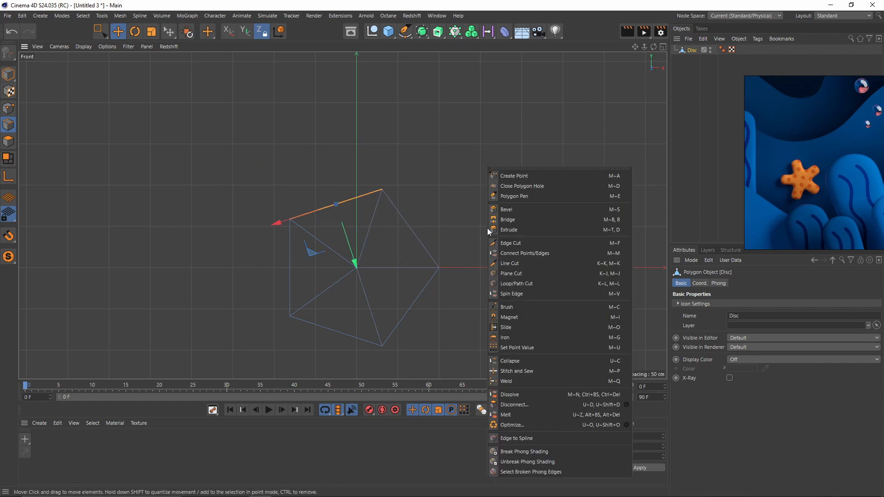
pyautogui.click(517, 232)
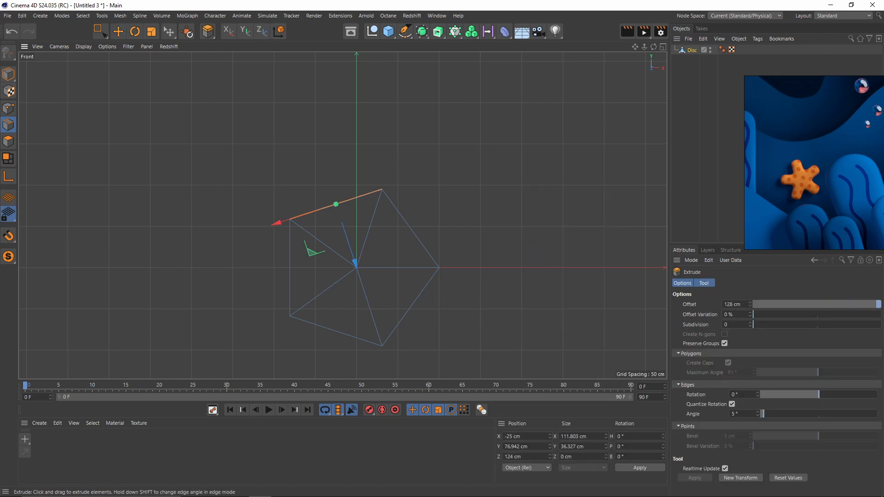
pyautogui.moveTo(425, 236); pyautogui.dragTo(410, 236)
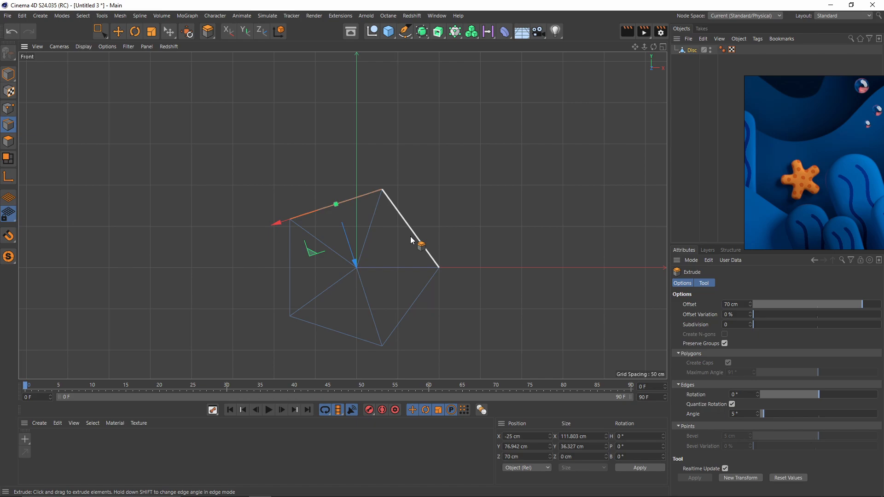
# Set the edge extrusion's rotation to 90° so the new face lies in the pentagon's plane.
pyautogui.middleClick(481, 247)
pyautogui.middleClick(305, 193)
pyautogui.keyDown('alt'); pyautogui.moveTo(306, 193); pyautogui.dragTo(376, 247); pyautogui.keyUp('alt')
pyautogui.moveTo(837, 391); pyautogui.dragTo(849, 393)
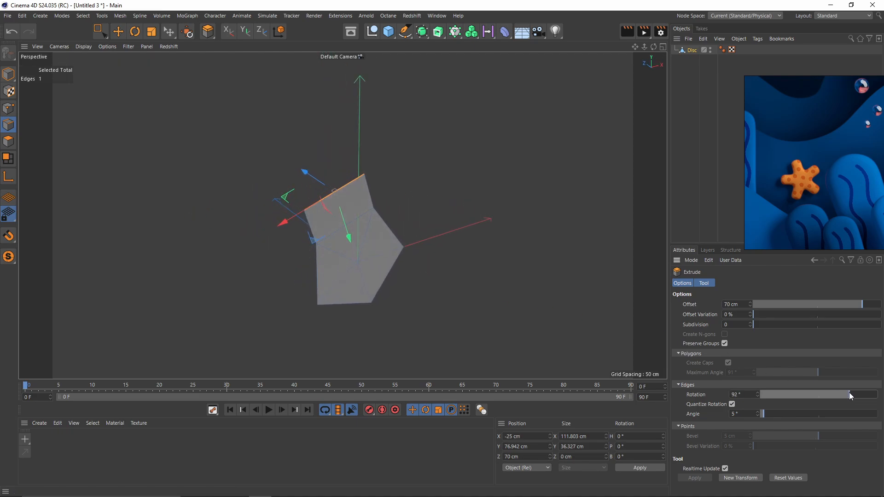
pyautogui.click(756, 397)
# Set the extrusion offset of the first arm to 100 cm in the front view.
pyautogui.middleClick(490, 279)
pyautogui.middleClick(492, 282)
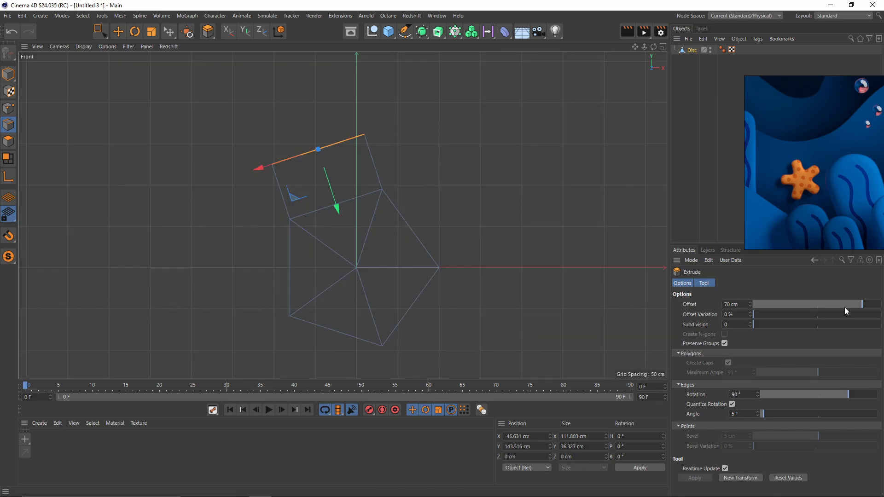
pyautogui.moveTo(860, 307); pyautogui.dragTo(874, 307)
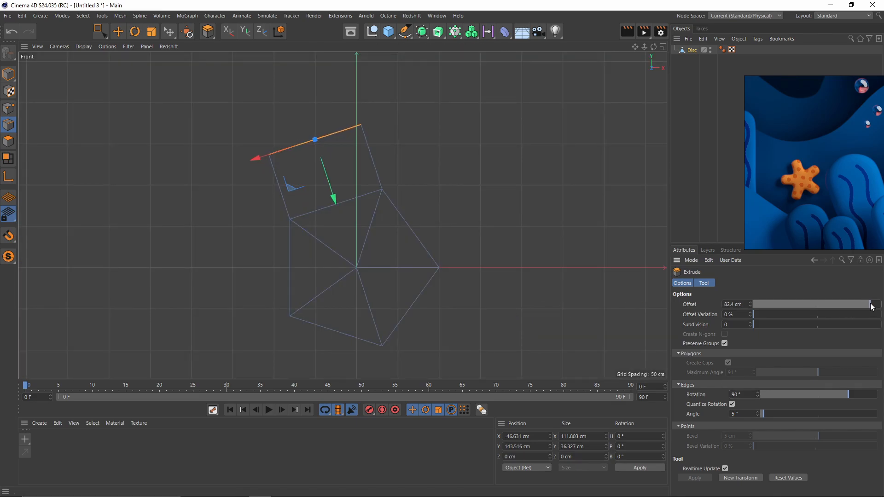
pyautogui.doubleClick(732, 304)
pyautogui.write('100')
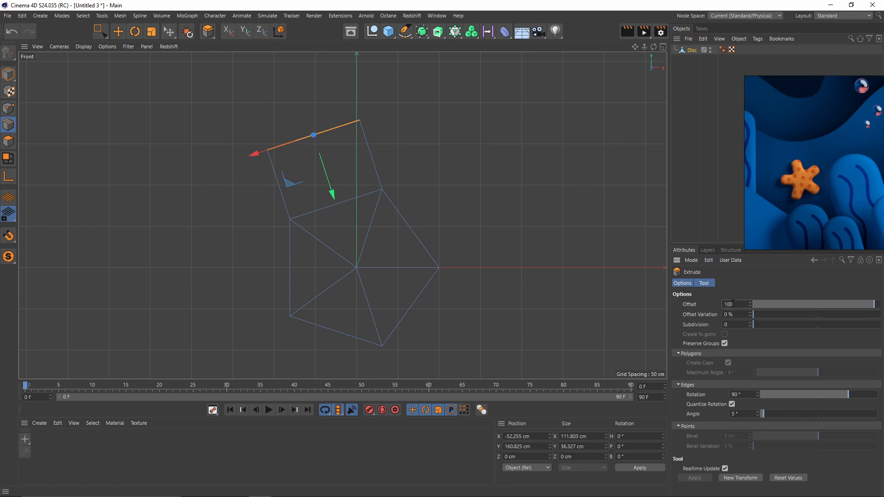
pyautogui.press('Return')
# Extrude the pentagon's upper-right edge outward with the same 100 cm offset and 90° rotation.
pyautogui.press('e')
pyautogui.scroll(-2, 453, 244)
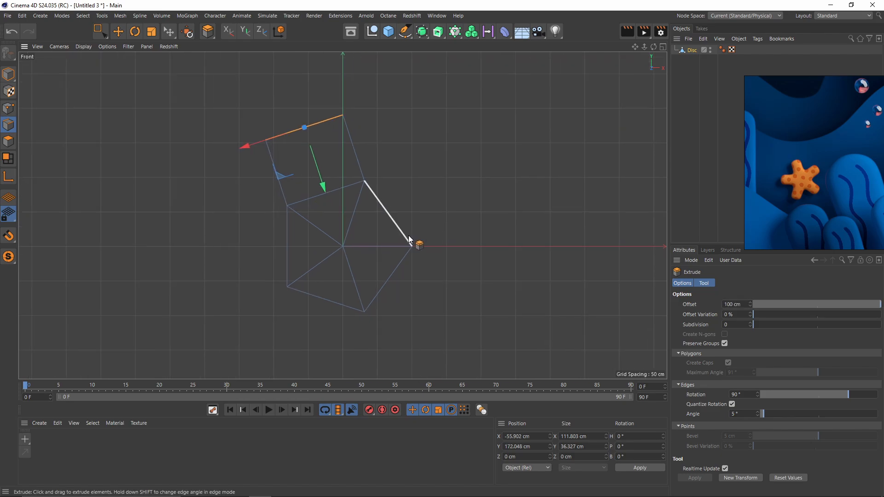
pyautogui.click(396, 227)
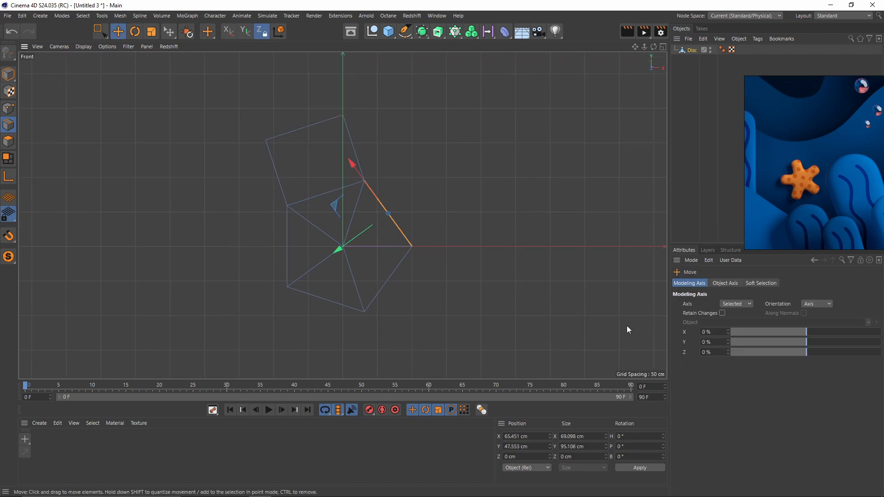
pyautogui.rightClick(578, 266)
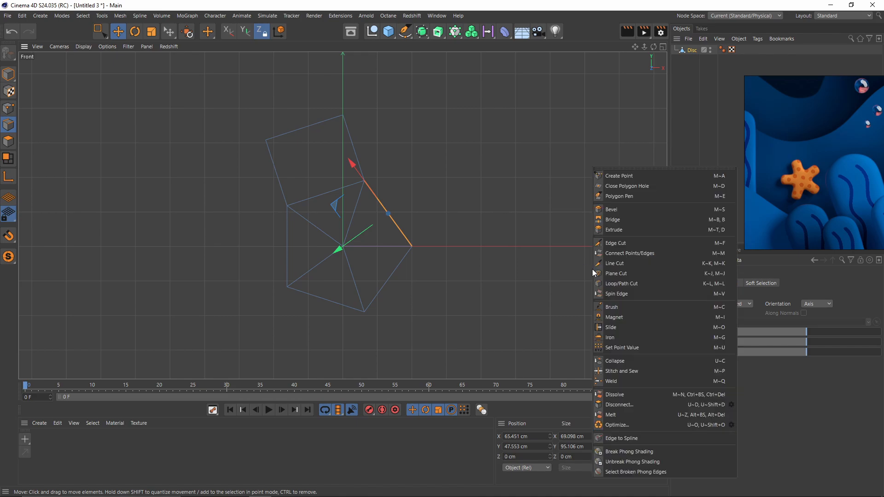
pyautogui.click(621, 231)
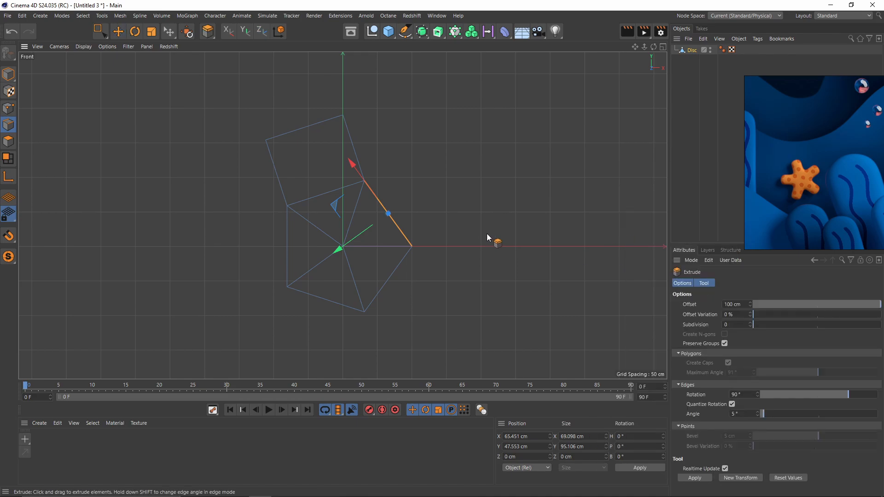
pyautogui.click(695, 478)
# Extrude the pentagon's lower-right edge outward with the 100 cm offset and 90° rotation.
pyautogui.press('e')
pyautogui.click(394, 274)
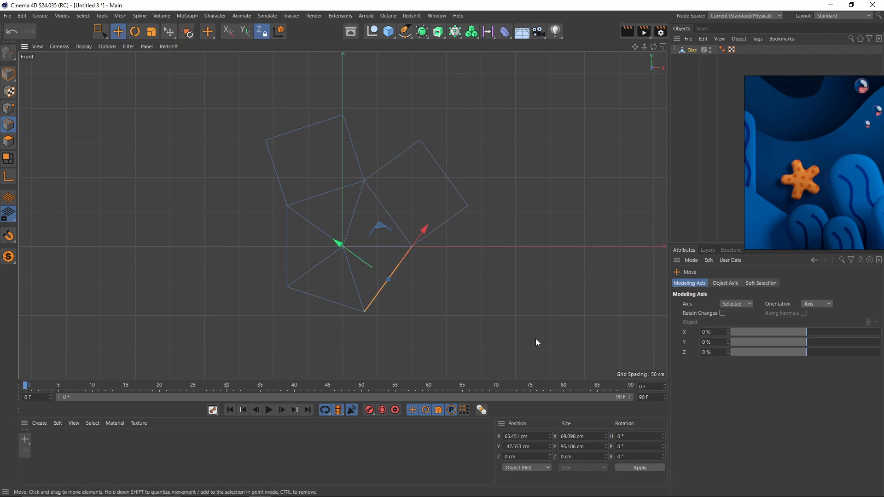
pyautogui.press('d')
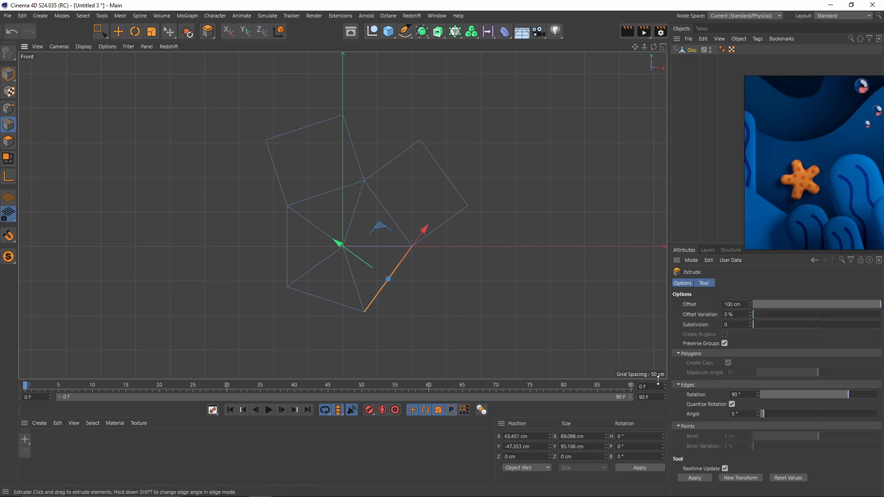
pyautogui.click(695, 479)
# Extrude the pentagon's bottom edge outward with the 100 cm offset and 90° rotation.
pyautogui.press('e')
pyautogui.click(357, 310)
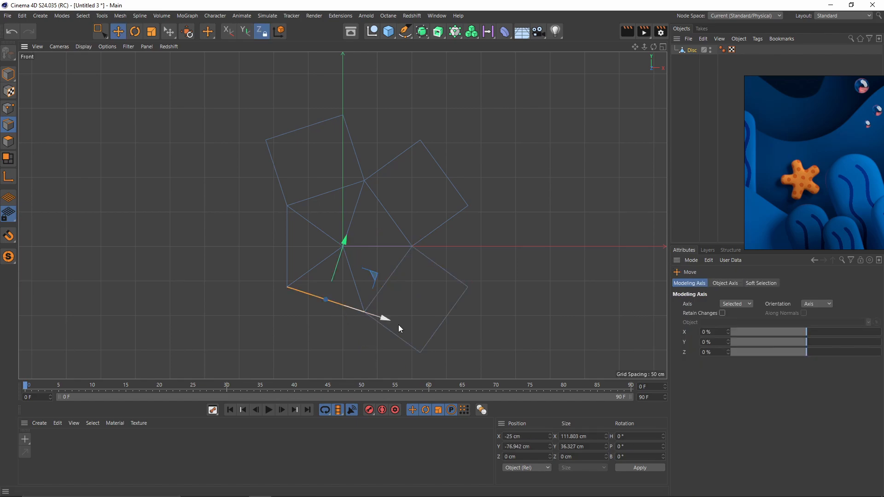
pyautogui.press('d')
pyautogui.click(694, 479)
# Extrude the pentagon's vertical left edge outward by 100 cm at 90° to form the fifth arm.
pyautogui.press('e')
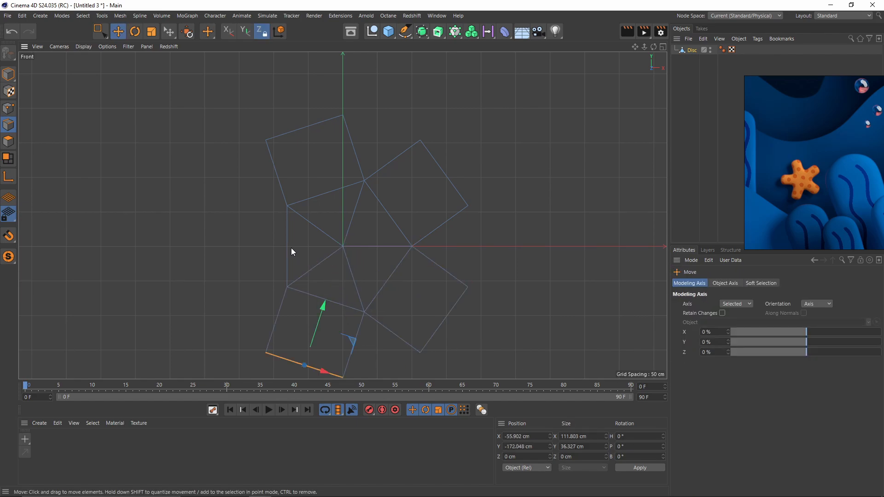
pyautogui.click(287, 248)
pyautogui.press('d')
pyautogui.click(697, 479)
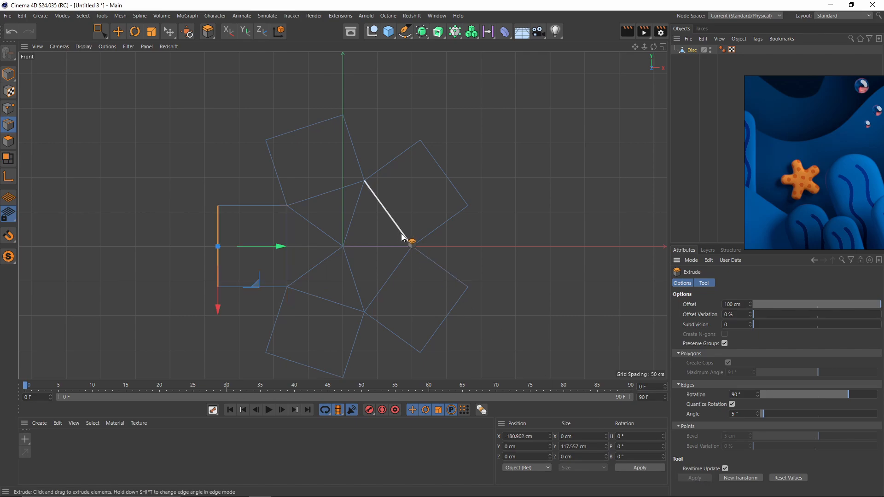
# Place the five-armed disc inside a Subdivision Surface.
pyautogui.moveTo(391, 231)
pyautogui.keyDown('alt'); pyautogui.mouseDown(button='middle')
pyautogui.moveTo(389, 203)
pyautogui.moveTo(379, 226)
pyautogui.mouseUp(button='middle'); pyautogui.keyUp('alt')
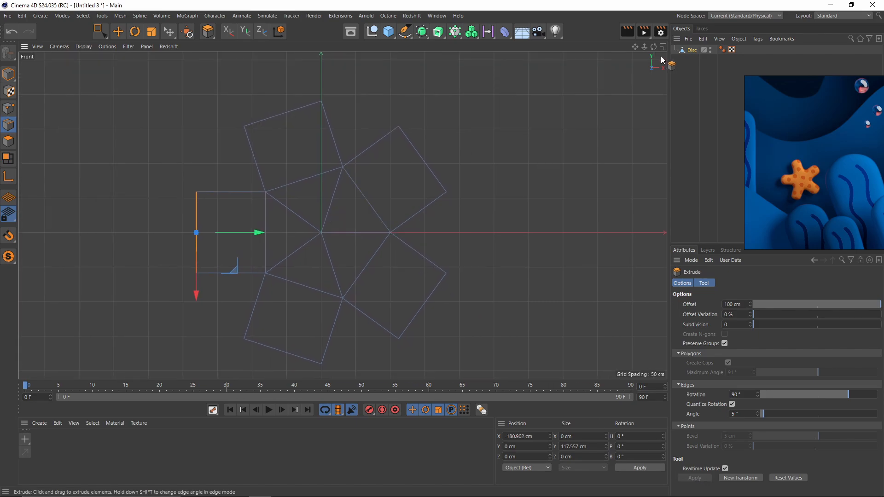
pyautogui.keyDown('alt'); pyautogui.click(424, 32); pyautogui.keyUp('alt')
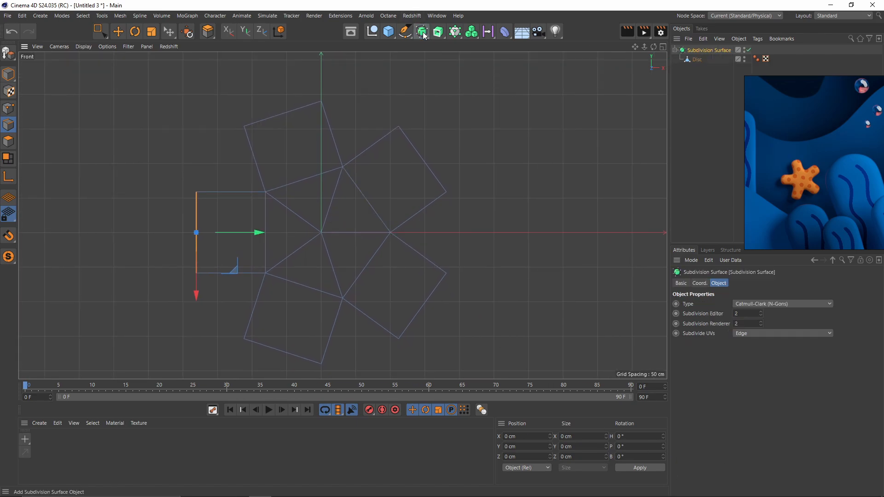
# Scale down the five central triangles of the disc to narrow the bases of the starfish arms.
pyautogui.click(697, 59)
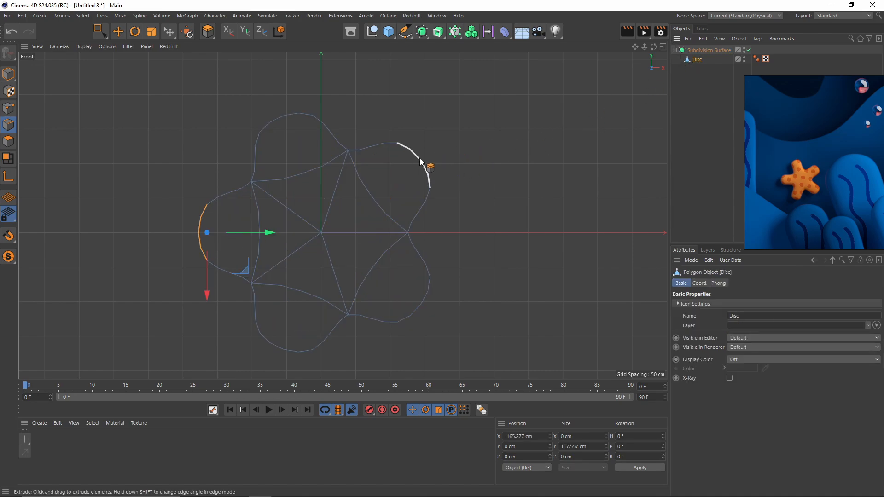
pyautogui.press('e')
pyautogui.click(8, 140)
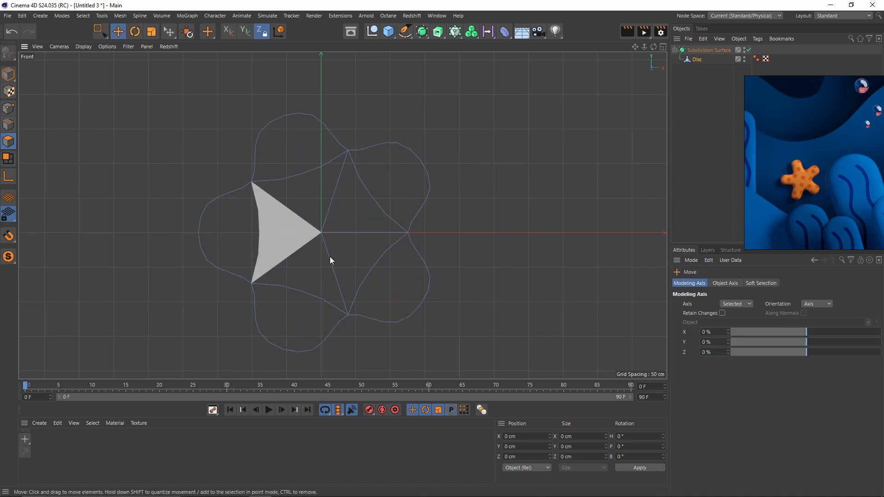
pyautogui.hotkey('ctrl', 'a')
pyautogui.press('t')
pyautogui.moveTo(401, 263); pyautogui.dragTo(389, 284)
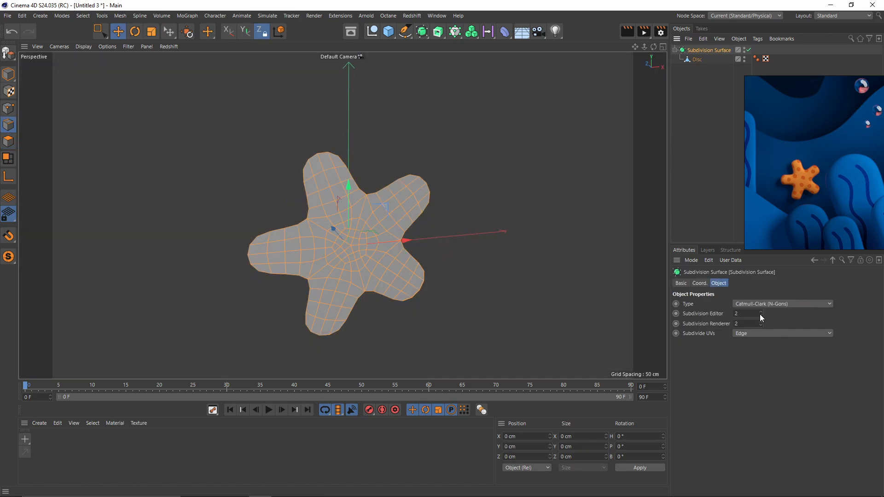
# Set the Subdivision Surface's editor and renderer levels to 1 and make it an editable mesh.
pyautogui.click(761, 315)
pyautogui.click(760, 325)
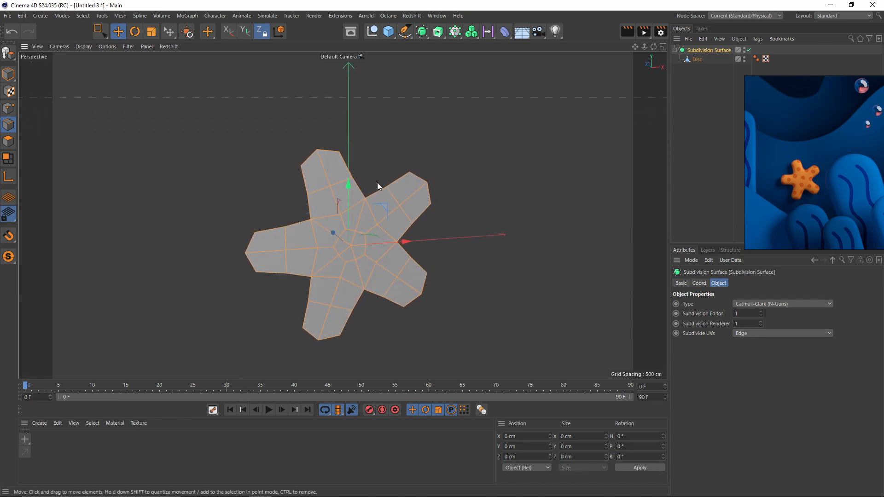
pyautogui.press('c')
# Place the editable star mesh inside a new Subdivision Surface.
pyautogui.scroll(5, 370, 251)
pyautogui.keyDown('alt'); pyautogui.moveTo(377, 242); pyautogui.dragTo(315, 235); pyautogui.keyUp('alt')
pyautogui.click(8, 141)
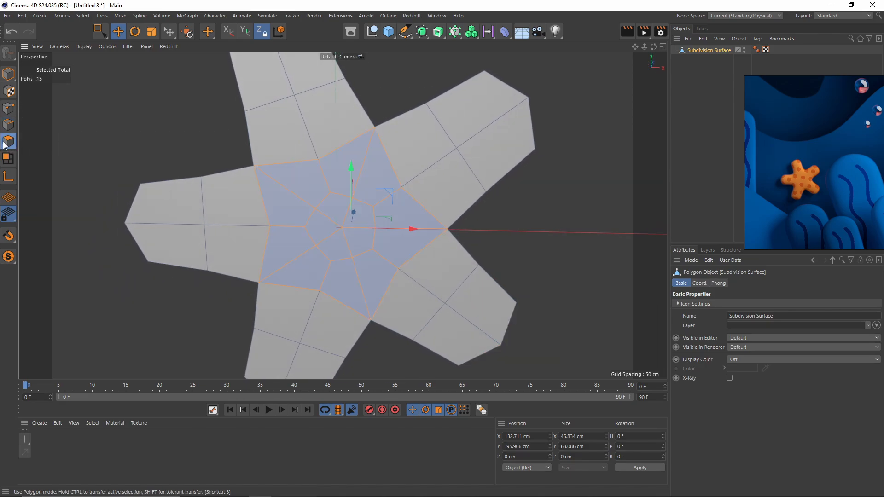
pyautogui.keyDown('alt'); pyautogui.click(437, 32); pyautogui.keyUp('alt')
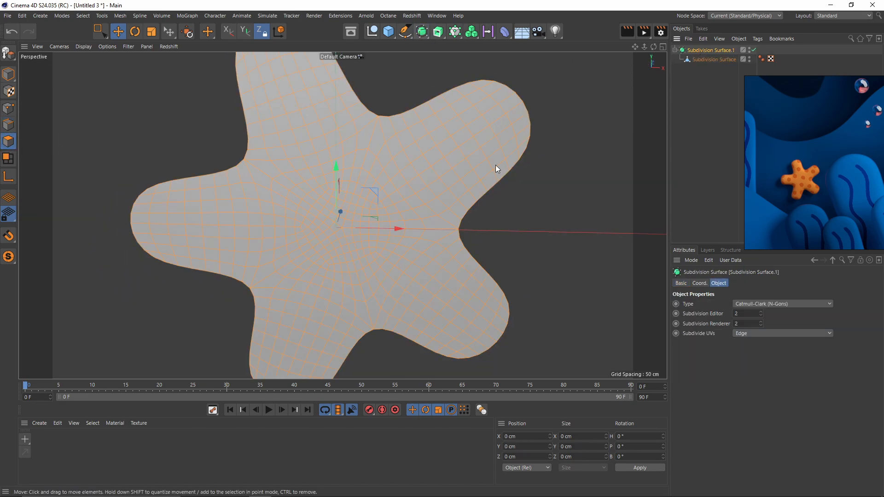
pyautogui.keyDown('alt'); pyautogui.moveTo(491, 205); pyautogui.dragTo(465, 206); pyautogui.keyUp('alt')
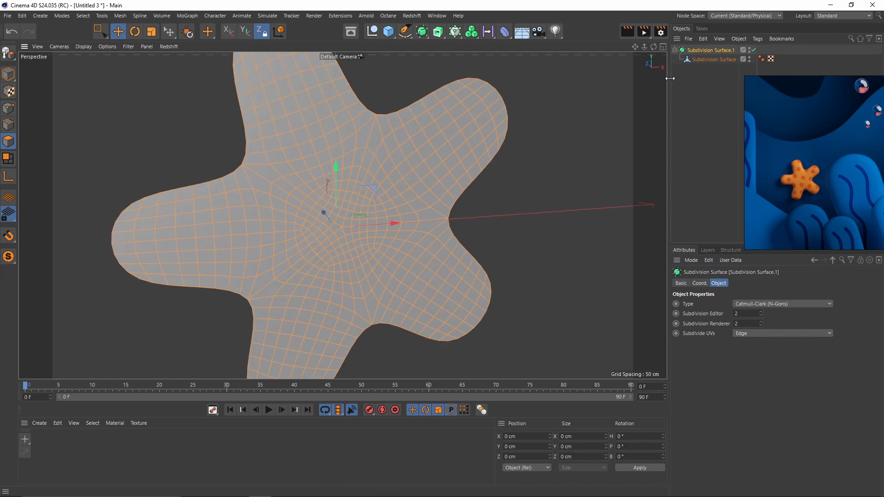
# Disable the subdivision smoothing and weld the ring of points around the star's centre into the centre point.
pyautogui.click(753, 50)
pyautogui.click(714, 59)
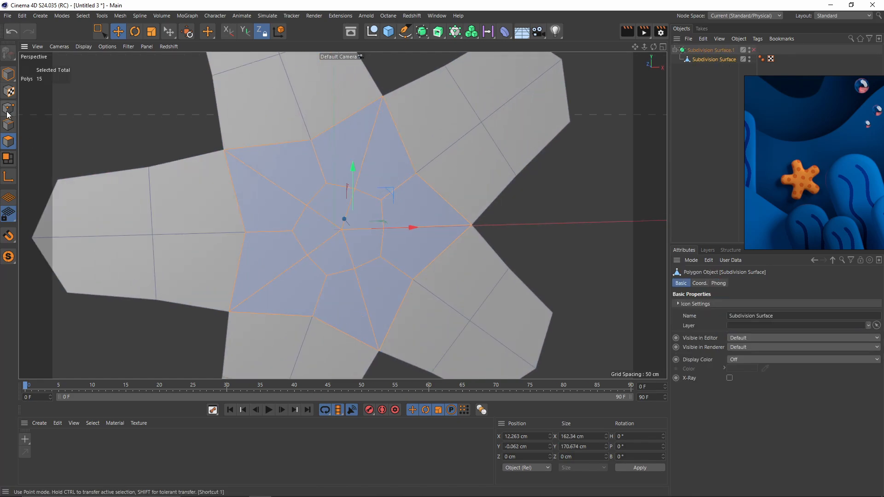
pyautogui.press('Return')
pyautogui.press('0')
pyautogui.moveTo(287, 185); pyautogui.dragTo(405, 294)
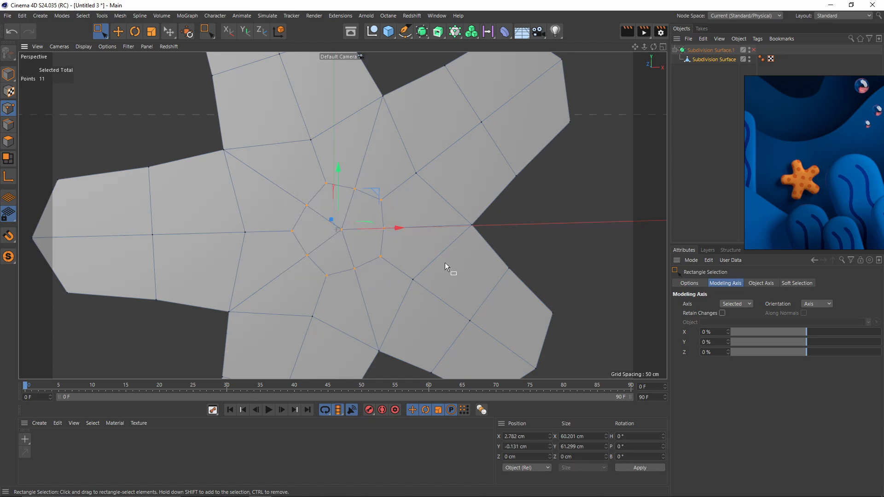
pyautogui.rightClick(505, 150)
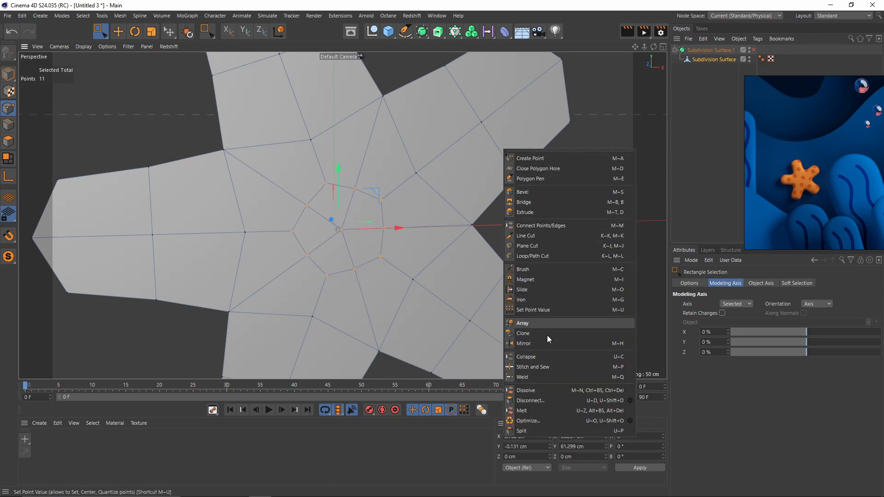
pyautogui.click(543, 377)
pyautogui.click(342, 229)
pyautogui.keyDown('alt'); pyautogui.moveTo(342, 228); pyautogui.dragTo(320, 273); pyautogui.keyUp('alt')
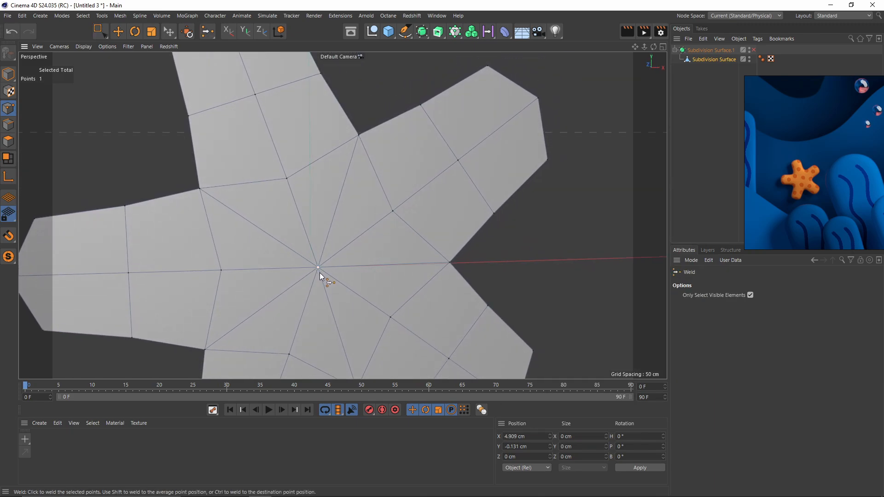
# Dissolve the five edges that run from the star's centre to the inner corners between the arms.
pyautogui.click(9, 126)
pyautogui.click(280, 226)
pyautogui.keyDown('shift'); pyautogui.click(347, 213); pyautogui.keyUp('shift')
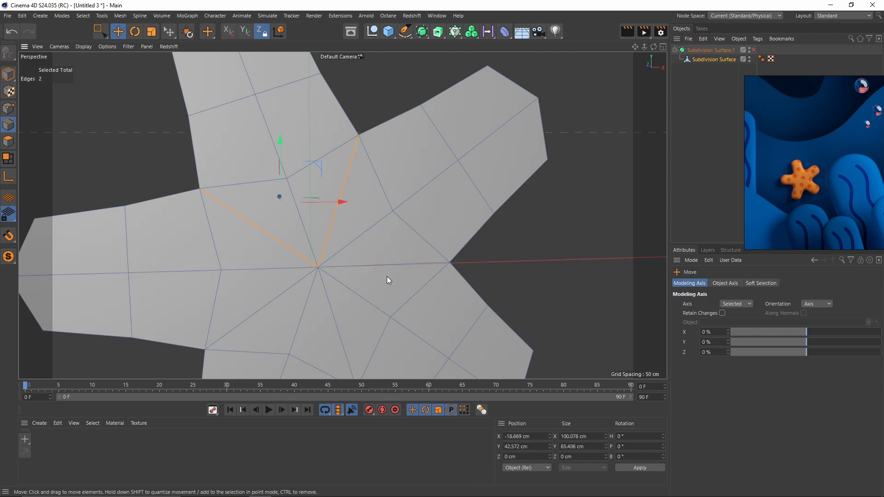
pyautogui.keyDown('shift'); pyautogui.click(387, 273); pyautogui.keyUp('shift')
pyautogui.keyDown('shift'); pyautogui.click(340, 321); pyautogui.keyUp('shift')
pyautogui.keyDown('alt'); pyautogui.moveTo(341, 322); pyautogui.dragTo(347, 254); pyautogui.keyUp('alt')
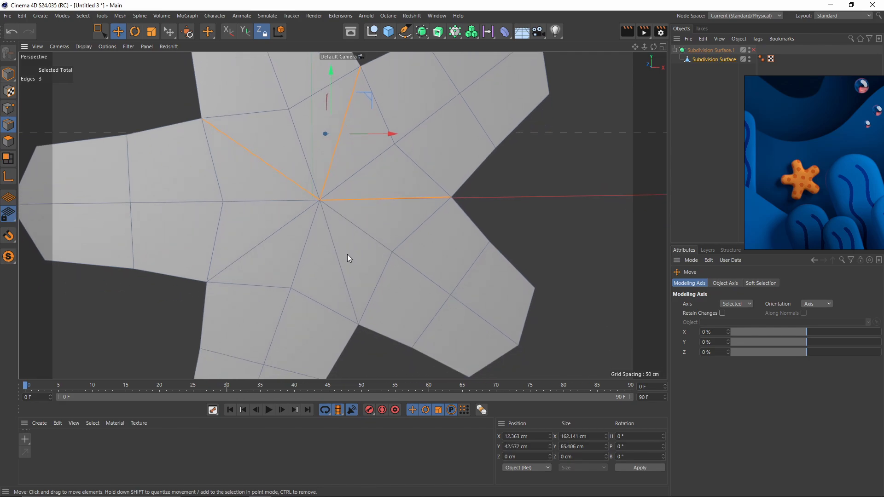
pyautogui.keyDown('shift'); pyautogui.click(263, 239); pyautogui.keyUp('shift')
pyautogui.rightClick(493, 322)
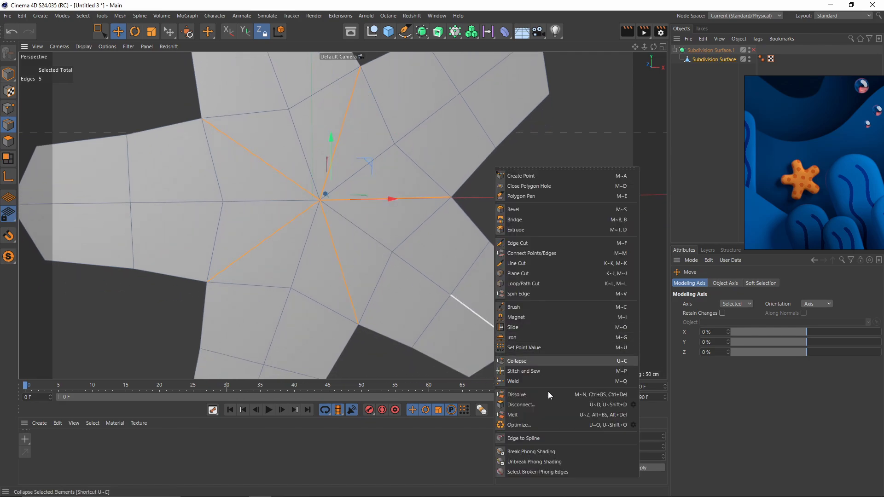
pyautogui.click(522, 394)
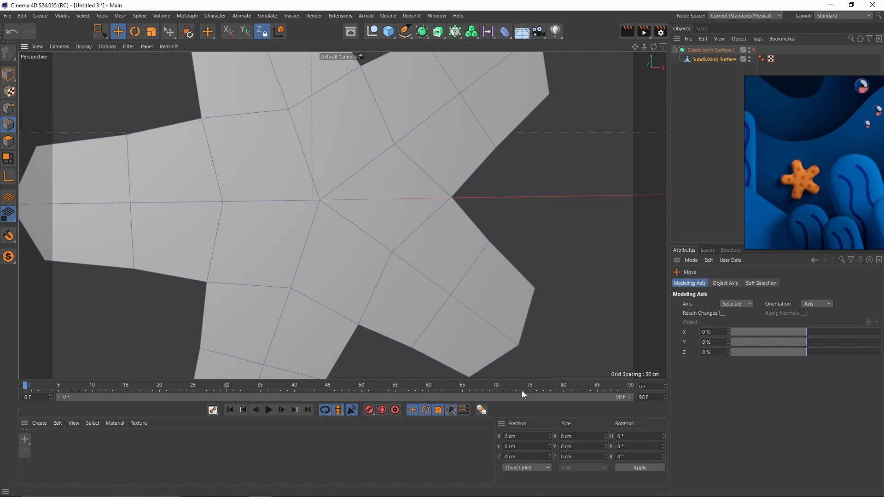
# Check the flat star's shape with subdivision smoothing enabled and nothing selected.
pyautogui.scroll(-3, 489, 235)
pyautogui.press('q')
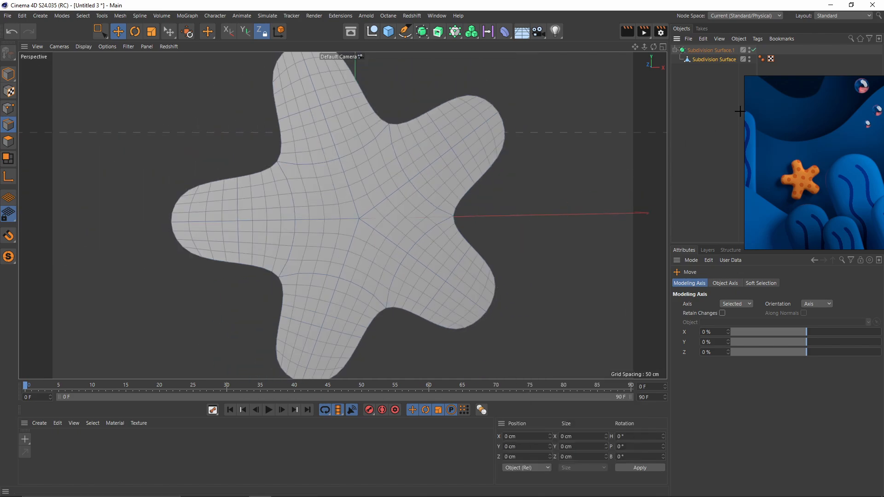
pyautogui.click(740, 111)
pyautogui.keyDown('alt'); pyautogui.moveTo(385, 239); pyautogui.dragTo(329, 251); pyautogui.keyUp('alt')
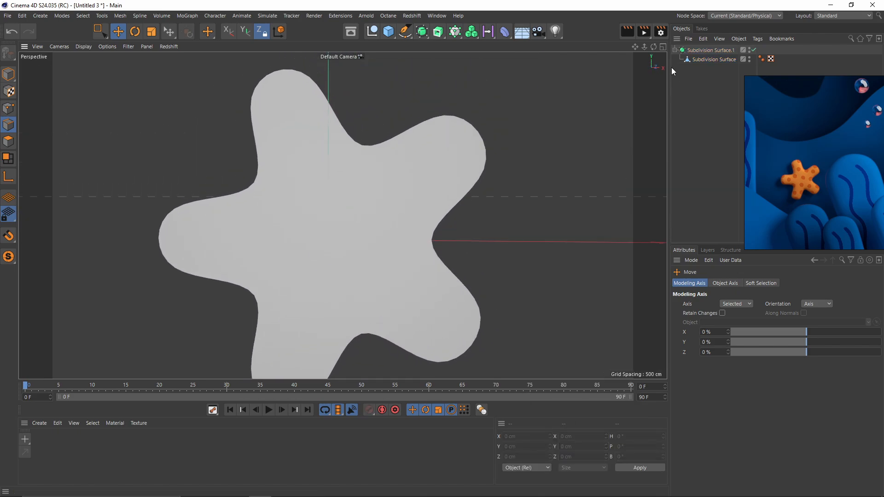
# Extrude all polygons of the unsmoothed star mesh by about 43.3 cm with caps, and re-enable the subdivision smoothing.
pyautogui.click(707, 59)
pyautogui.press('q')
pyautogui.click(5, 143)
pyautogui.hotkey('ctrl', 'a')
pyautogui.press('d')
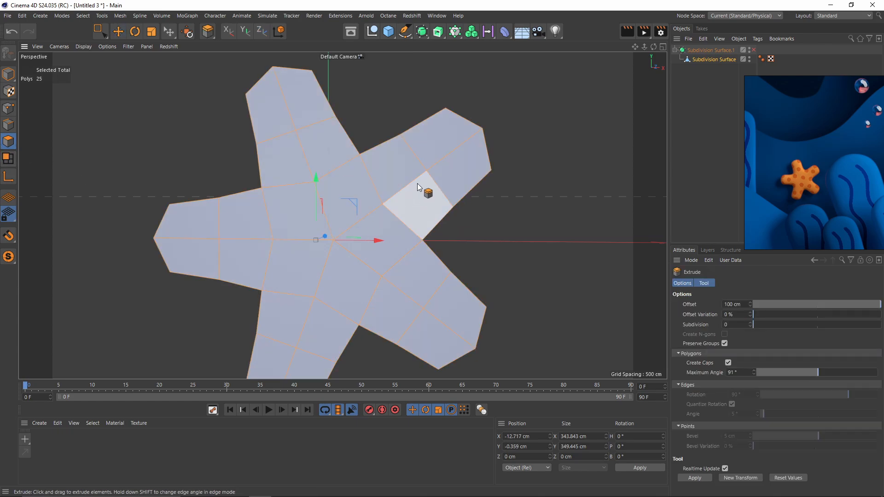
pyautogui.keyDown('alt'); pyautogui.moveTo(418, 184); pyautogui.dragTo(353, 213); pyautogui.keyUp('alt')
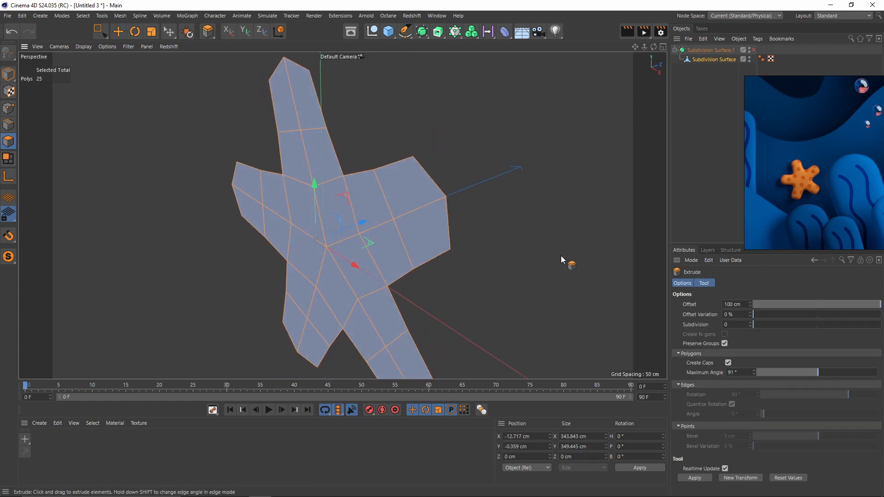
pyautogui.rightClick(590, 258)
pyautogui.click(604, 126)
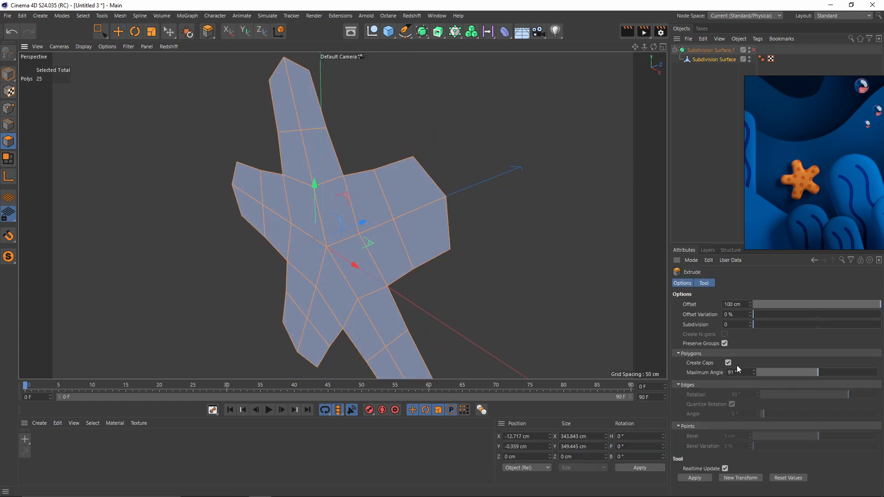
pyautogui.moveTo(507, 281); pyautogui.dragTo(423, 252)
pyautogui.press('q')
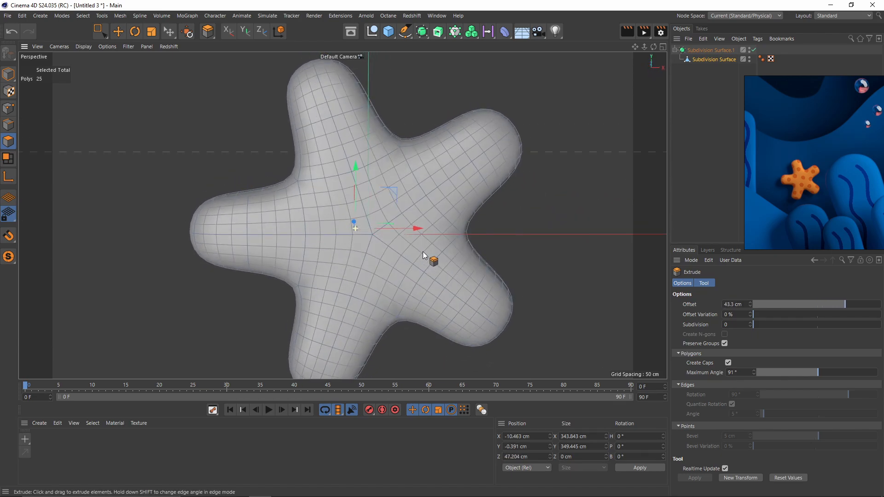
# Compare the thickened star with subdivision smoothing off and on, using shaded display with mesh lines.
pyautogui.click(710, 138)
pyautogui.scroll(2, 479, 203)
pyautogui.press('n')
pyautogui.press('b')
pyautogui.moveTo(479, 203)
pyautogui.keyDown('alt'); pyautogui.mouseDown()
pyautogui.moveTo(413, 227)
pyautogui.moveTo(474, 203)
pyautogui.mouseUp(); pyautogui.keyUp('alt')
pyautogui.click(754, 49)
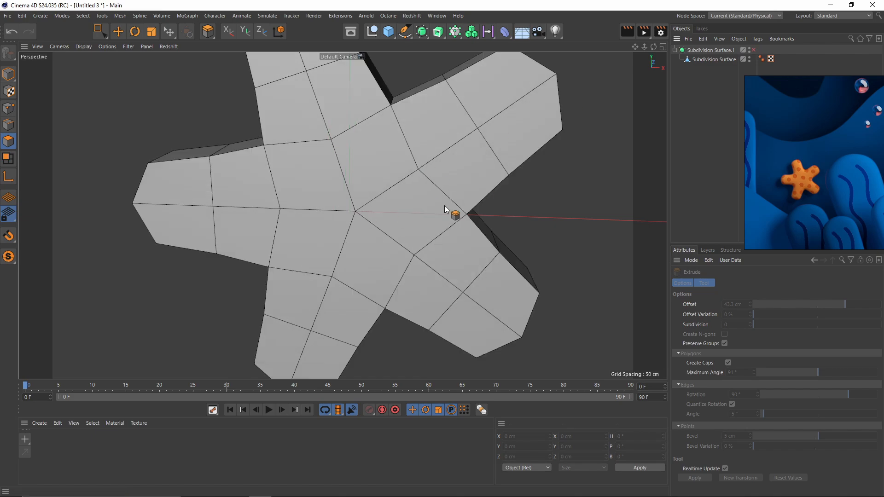
pyautogui.click(714, 50)
pyautogui.click(754, 50)
pyautogui.click(720, 59)
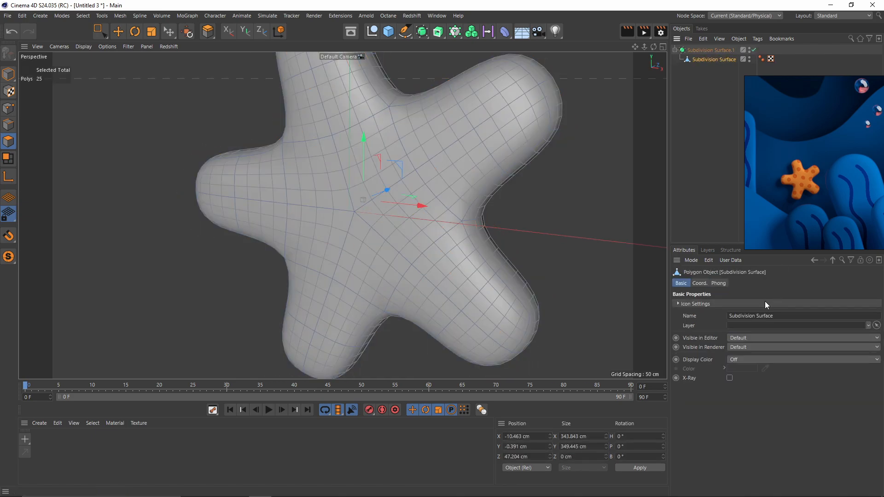
# Reduce the thickened star's editor and renderer subdivision to 1 and convert it into an editable polygon object.
pyautogui.click(705, 51)
pyautogui.click(762, 316)
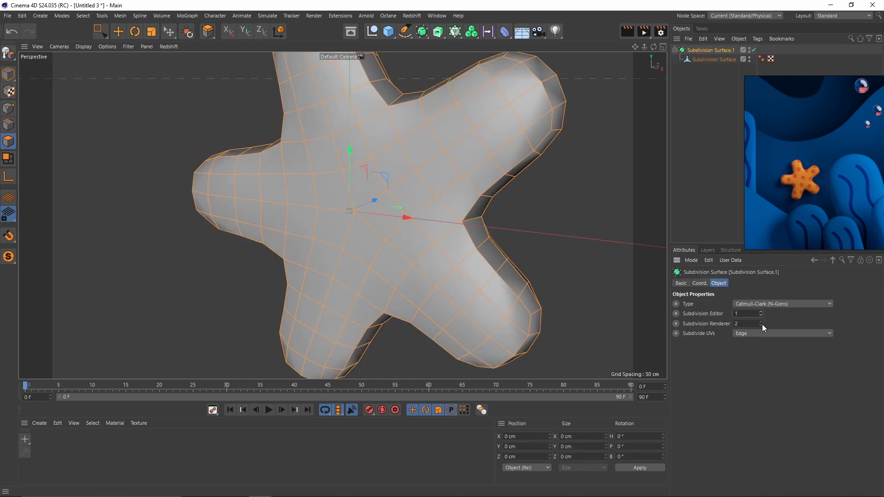
pyautogui.click(761, 325)
pyautogui.keyDown('alt'); pyautogui.moveTo(542, 160); pyautogui.dragTo(495, 245, button='middle'); pyautogui.keyUp('alt')
pyautogui.press('c')
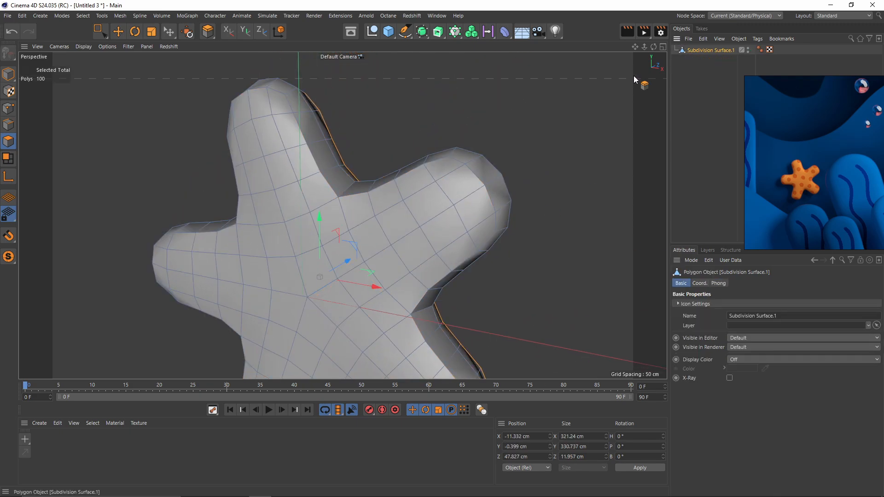
# Rename the star's polygon object as starfish.
pyautogui.doubleClick(700, 50)
pyautogui.press('BackSpace')
pyautogui.write('starfish')
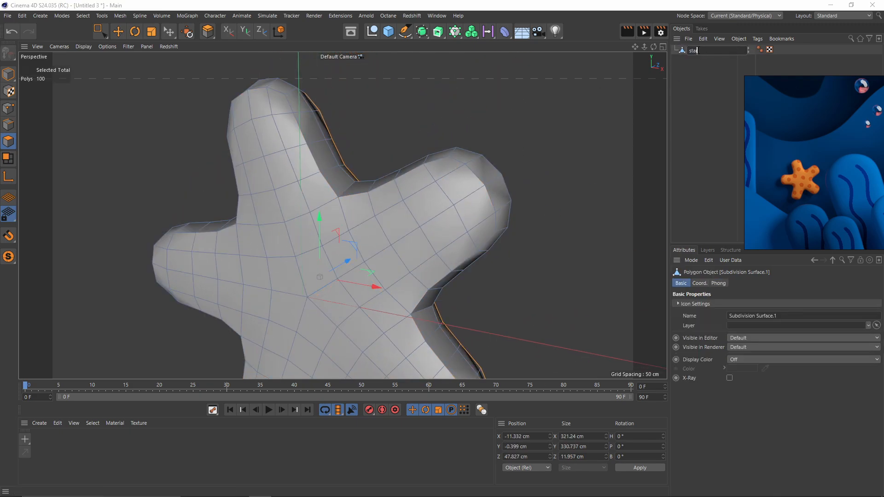
pyautogui.press('Return')
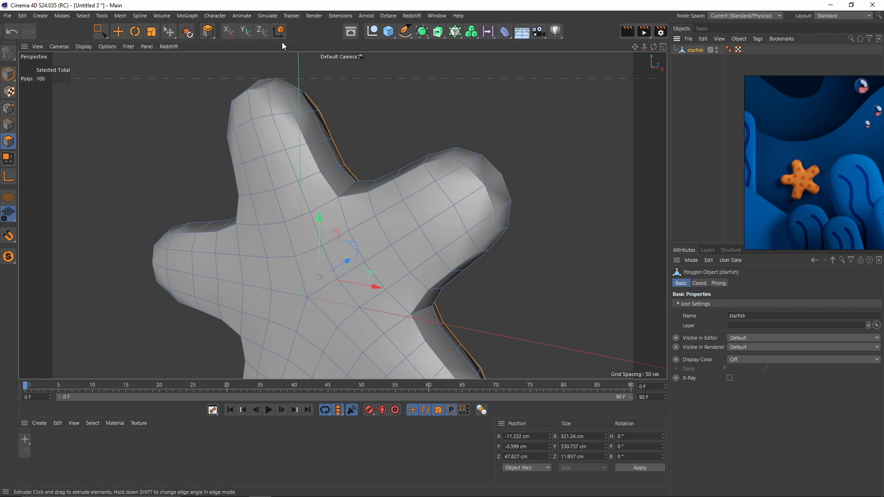
# Set the Phong Angle of the starfish's Phong tag to 65° to smooth its shading.
pyautogui.click(9, 75)
pyautogui.press('e')
pyautogui.scroll(-5, 361, 171)
pyautogui.click(728, 49)
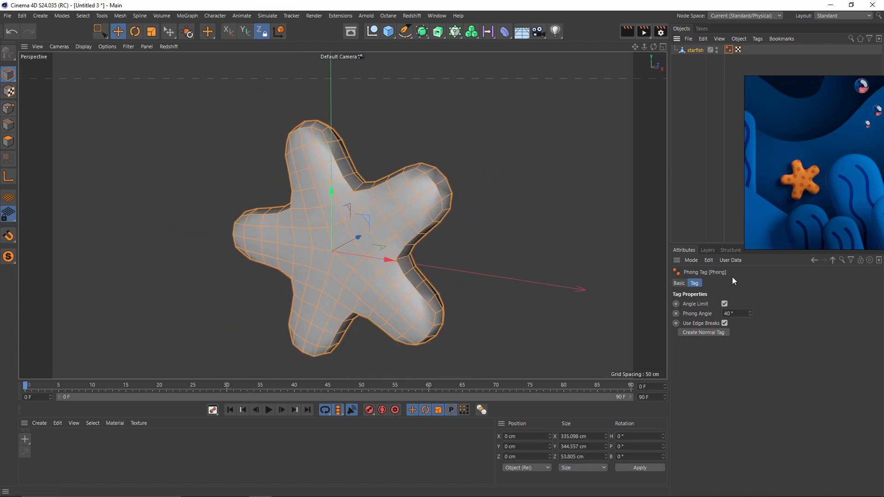
pyautogui.moveTo(752, 314)
pyautogui.mouseDown()
pyautogui.moveTo(751, 306)
pyautogui.moveTo(752, 314)
pyautogui.mouseUp()
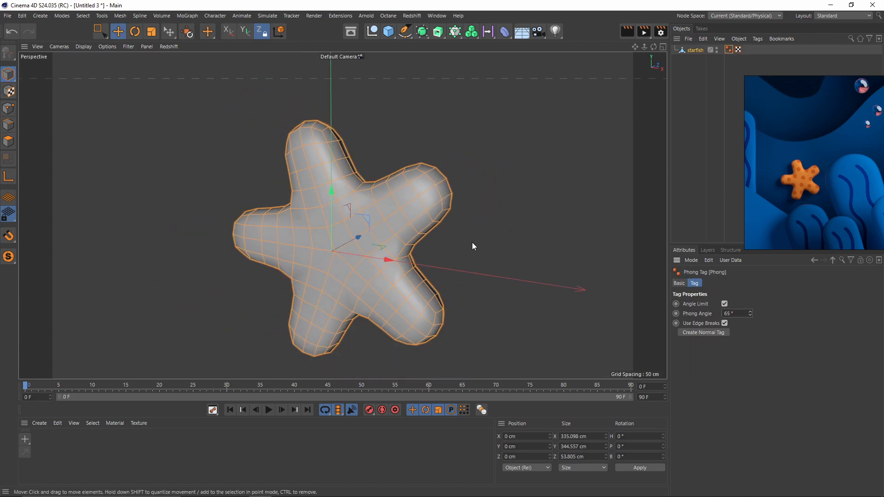
pyautogui.keyDown('alt'); pyautogui.moveTo(471, 242); pyautogui.dragTo(453, 258); pyautogui.keyUp('alt')
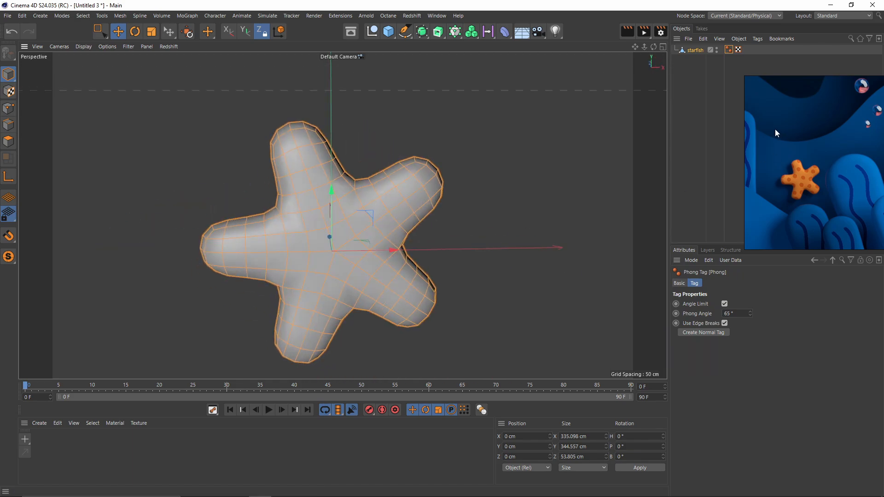
# Switch to the BP - UV Edit layout and unwrap all starfish polygons with the Cubic automatic UV method.
pyautogui.click(839, 16)
pyautogui.click(840, 45)
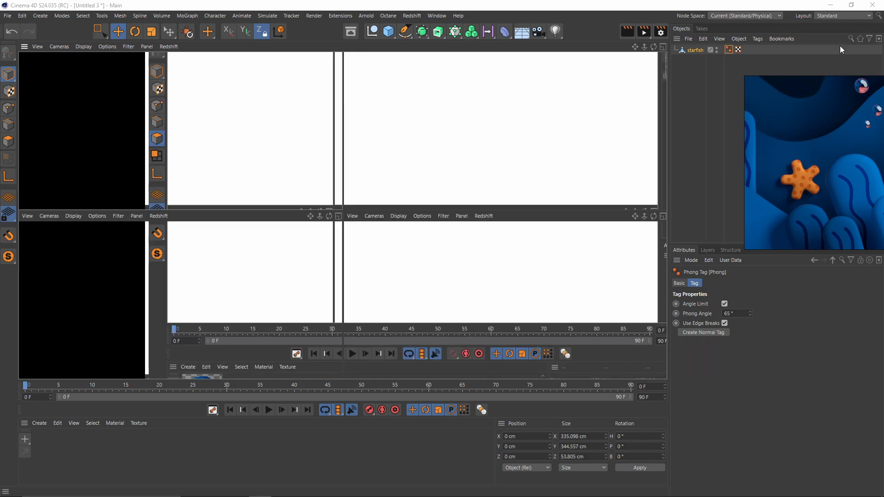
pyautogui.click(9, 141)
pyautogui.hotkey('ctrl', 'a')
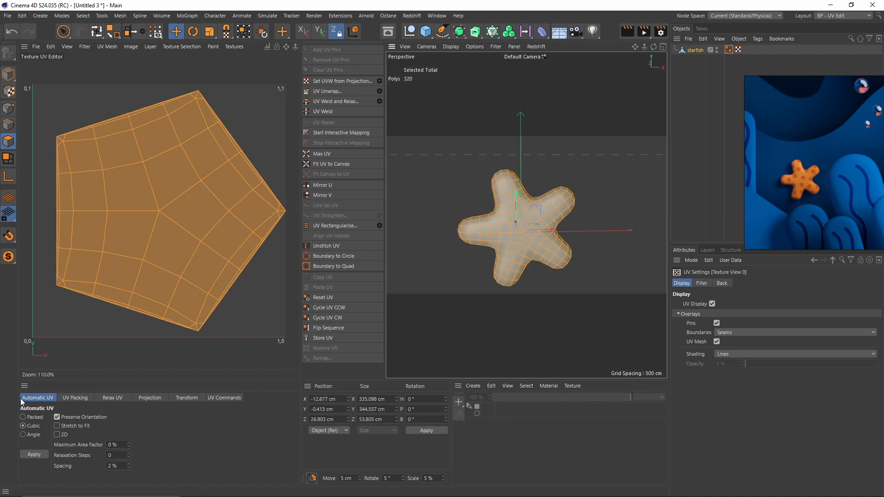
pyautogui.click(28, 454)
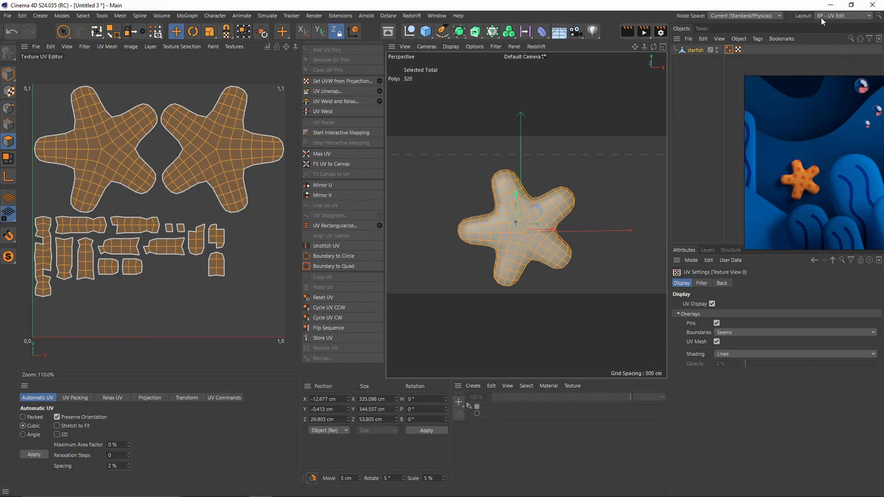
# Switch to the BP - 3D Paint layout and complete the paint setup for the starfish without recalculating its UVs, keeping Single Material Mode on.
pyautogui.click(840, 16)
pyautogui.click(832, 37)
pyautogui.click(245, 33)
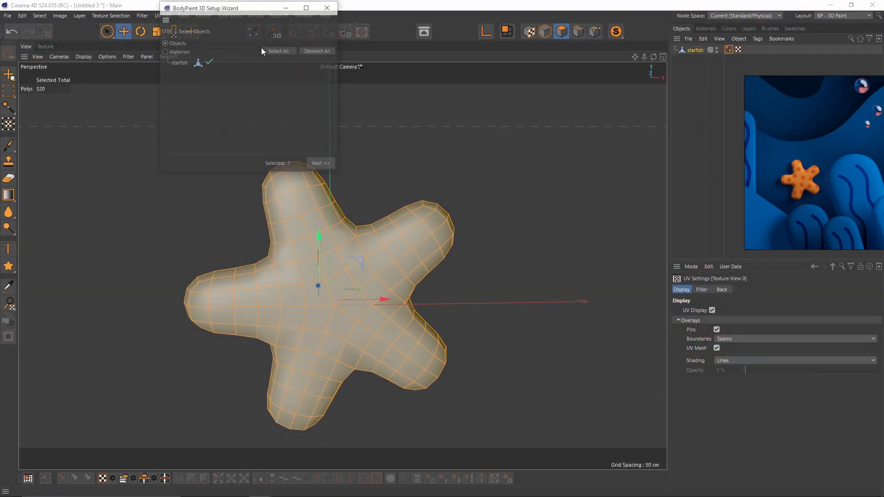
pyautogui.click(321, 165)
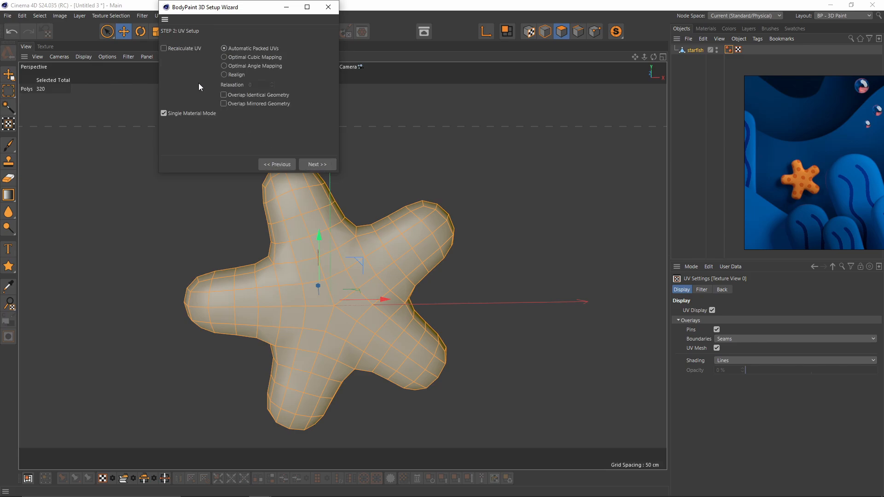
pyautogui.click(321, 166)
pyautogui.click(315, 167)
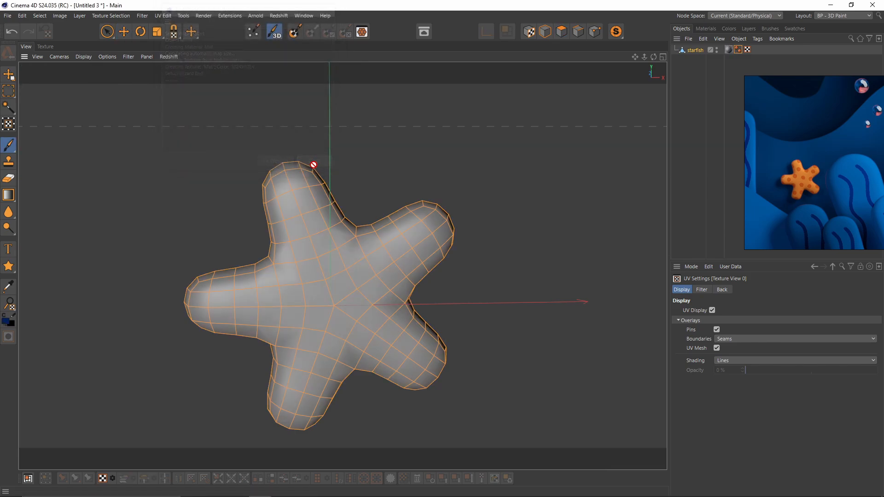
# Sample the orange of the reference starfish and adjust the paint colour to H 43°, S 70%, V 91%.
pyautogui.click(729, 29)
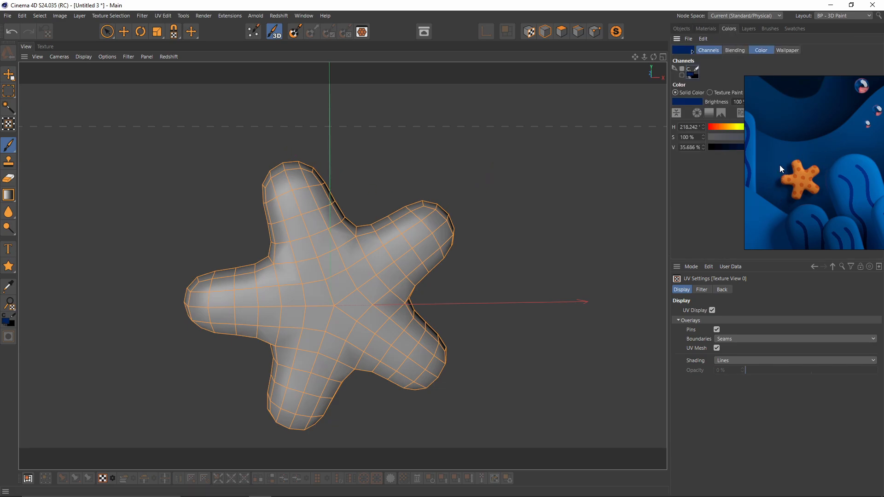
pyautogui.click(823, 113)
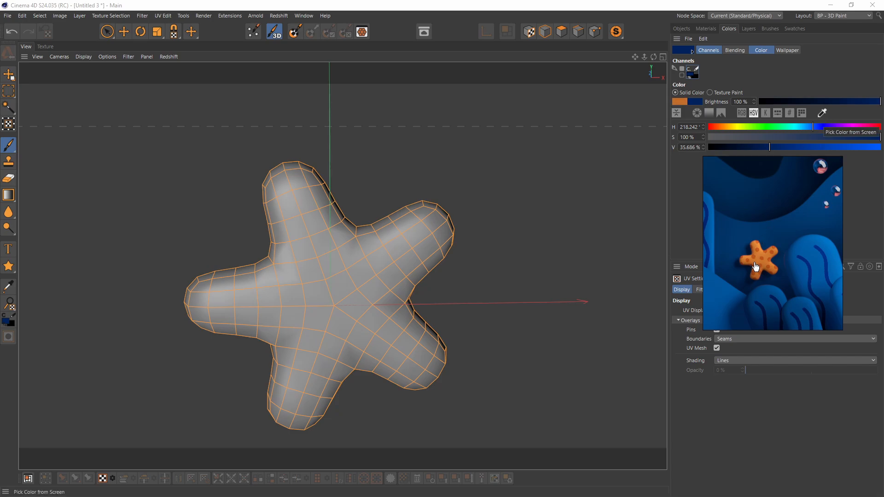
pyautogui.click(756, 267)
pyautogui.moveTo(842, 147)
pyautogui.mouseDown()
pyautogui.moveTo(852, 148)
pyautogui.moveTo(829, 137)
pyautogui.mouseUp()
pyautogui.moveTo(724, 126); pyautogui.dragTo(729, 126)
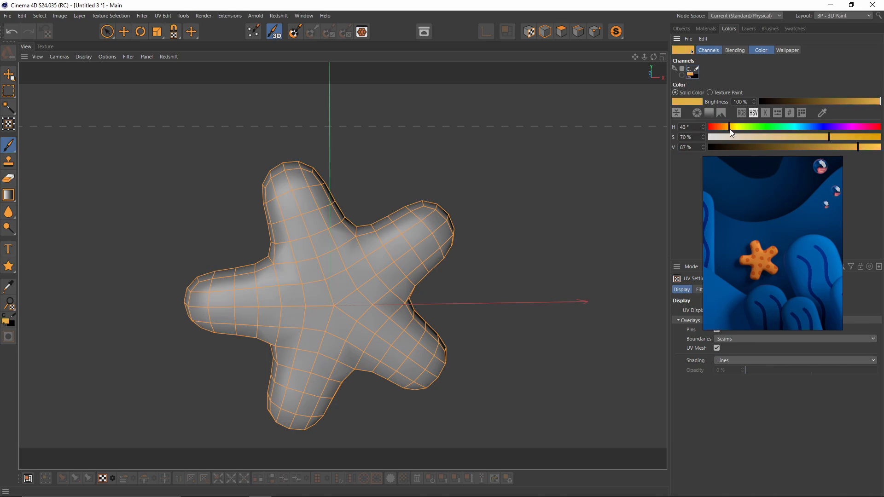
pyautogui.moveTo(870, 149); pyautogui.dragTo(865, 149)
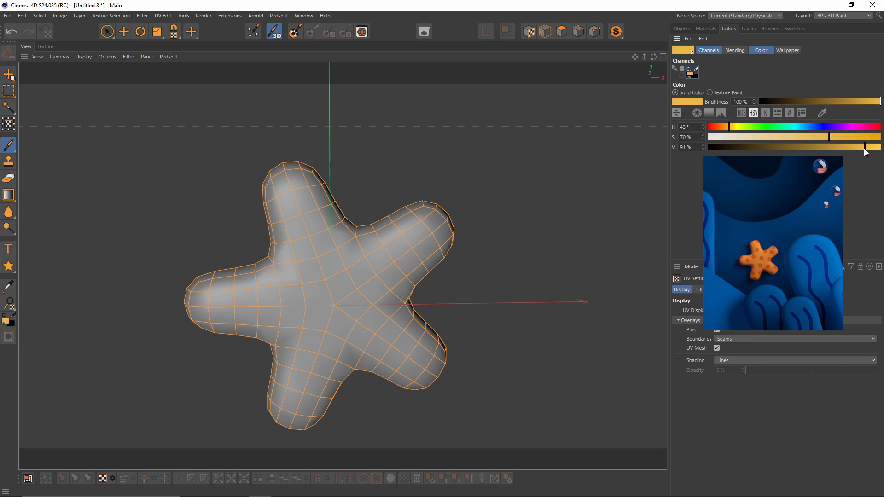
# Fill the starfish's Background texture layer with the yellow paint colour and add a new layer above it.
pyautogui.click(750, 29)
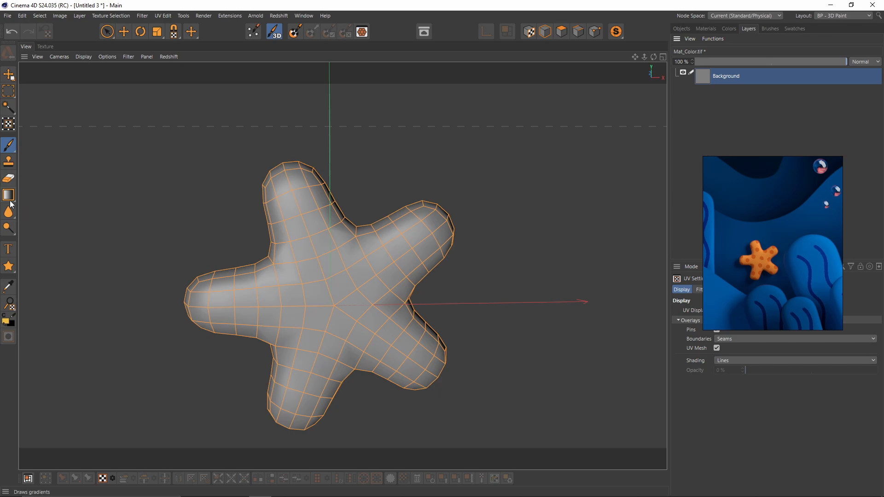
pyautogui.moveTo(8, 194); pyautogui.dragTo(47, 240)
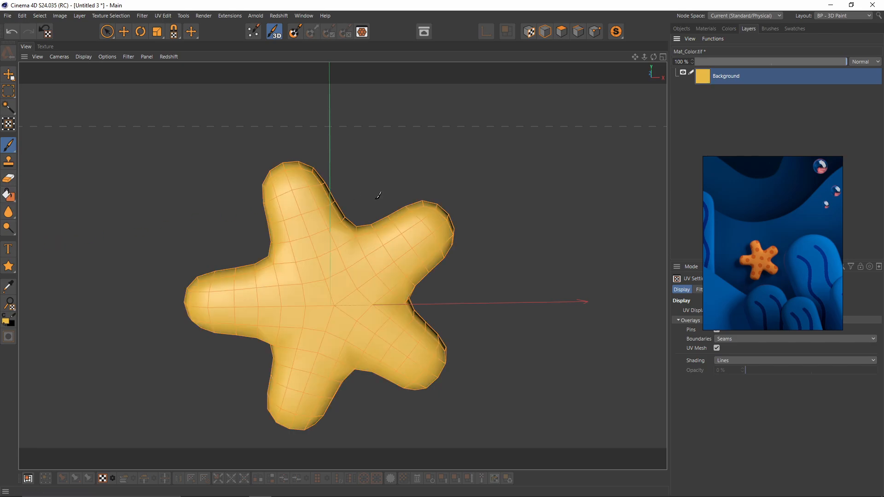
pyautogui.click(712, 39)
pyautogui.click(717, 55)
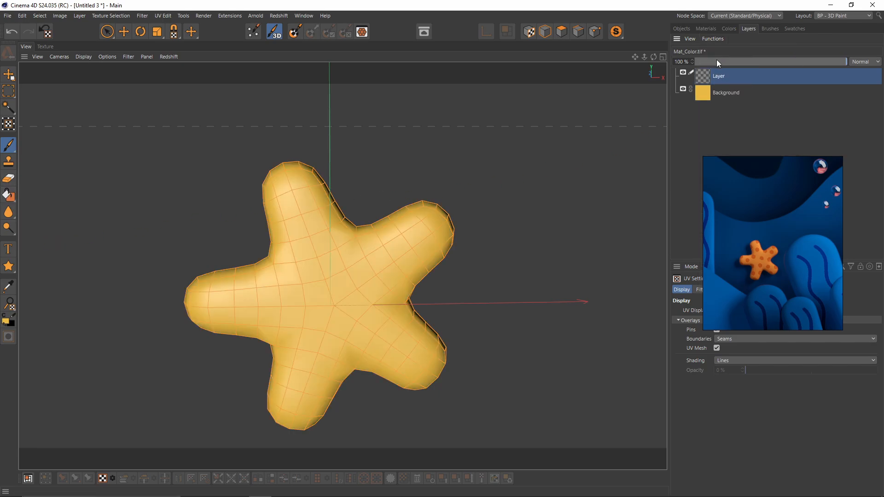
# Sample the darker orange of the reference starfish's spots as the paint colour for the new layer.
pyautogui.click(730, 29)
pyautogui.click(823, 113)
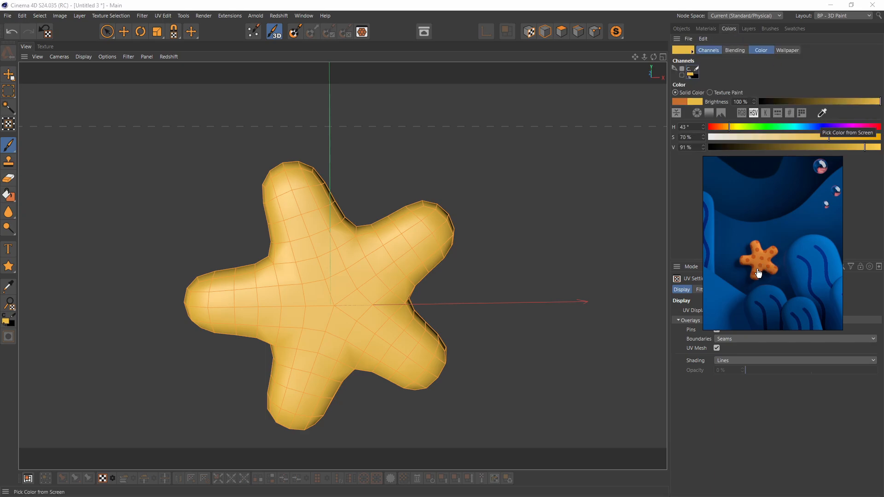
pyautogui.click(762, 271)
pyautogui.click(749, 28)
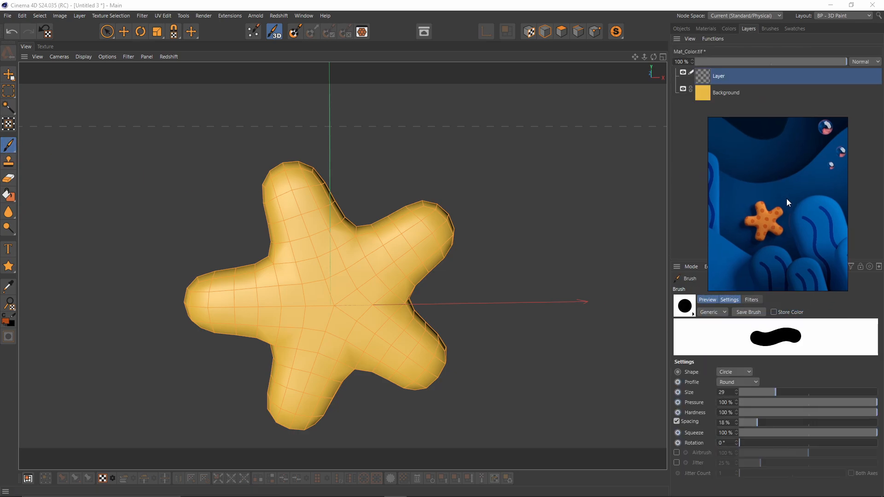
# Make a test dab on the starfish, undo it and set the brush size to 45.
pyautogui.click(364, 267)
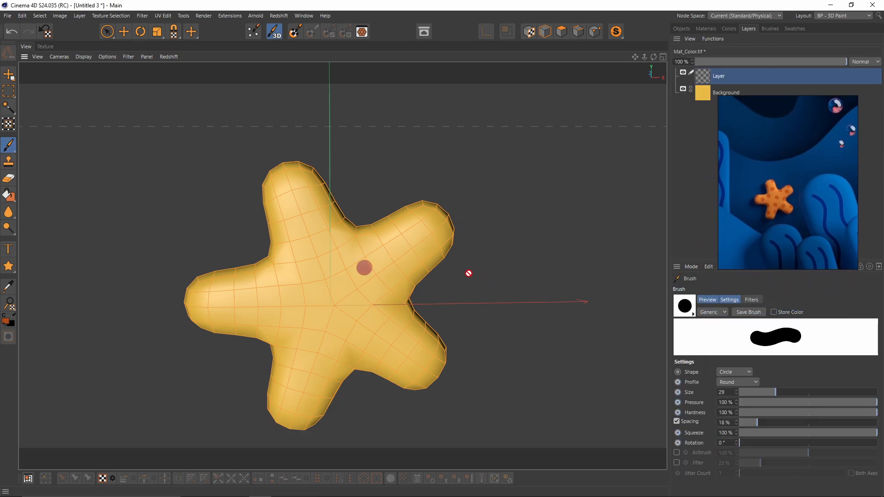
pyautogui.hotkey('ctrl', 'z')
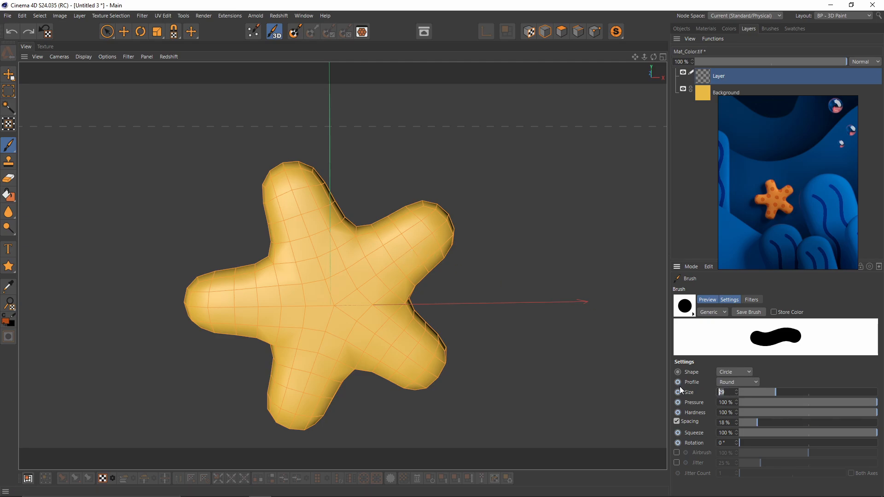
pyautogui.write('45')
pyautogui.press('Return')
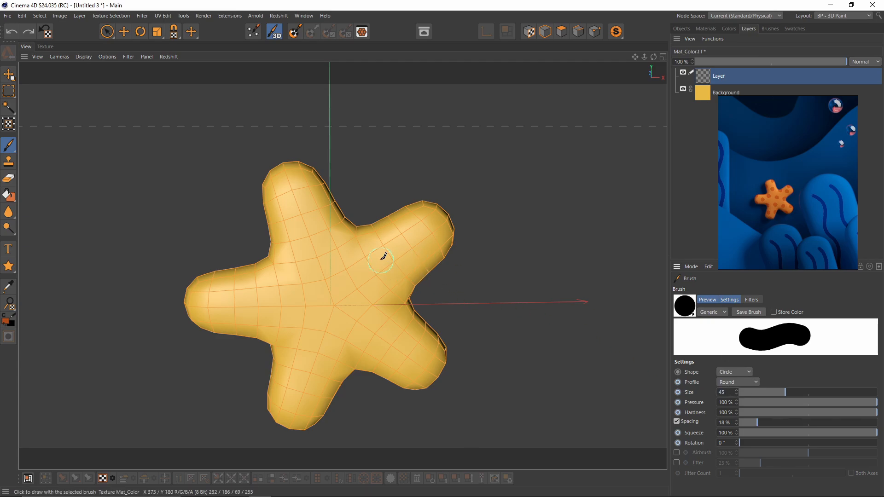
pyautogui.click(328, 300)
pyautogui.click(284, 219)
pyautogui.click(329, 252)
pyautogui.click(274, 298)
pyautogui.click(220, 304)
pyautogui.click(311, 360)
pyautogui.click(294, 401)
pyautogui.click(420, 365)
pyautogui.click(369, 348)
pyautogui.click(381, 308)
pyautogui.click(425, 231)
pyautogui.keyDown('alt'); pyautogui.moveTo(323, 318); pyautogui.dragTo(298, 272); pyautogui.keyUp('alt')
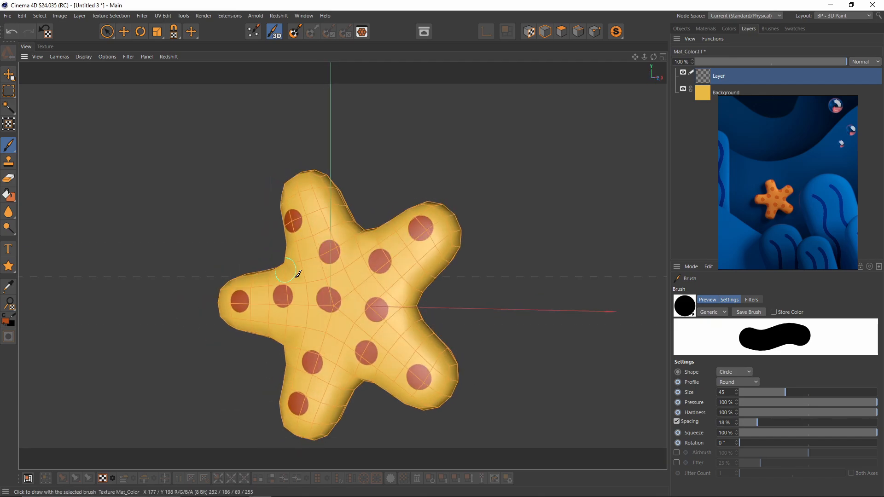
pyautogui.scroll(-3, 318, 283)
pyautogui.scroll(5, 368, 308)
pyautogui.hotkey('ctrl', 'z')
pyautogui.hotkey('ctrl', 'z')
pyautogui.hotkey('ctrl', 'z')
pyautogui.hotkey('ctrl', 'z')
pyautogui.hotkey('ctrl', 'z')
pyautogui.hotkey('ctrl', 'z')
pyautogui.hotkey('ctrl', 'z')
pyautogui.hotkey('ctrl', 'z')
pyautogui.hotkey('ctrl', 'z')
pyautogui.hotkey('ctrl', 'z')
pyautogui.hotkey('ctrl', 'z')
# Paint large round dark orange spots at brush size 45 over the starfish's centre and along all five arms.
pyautogui.click(265, 274)
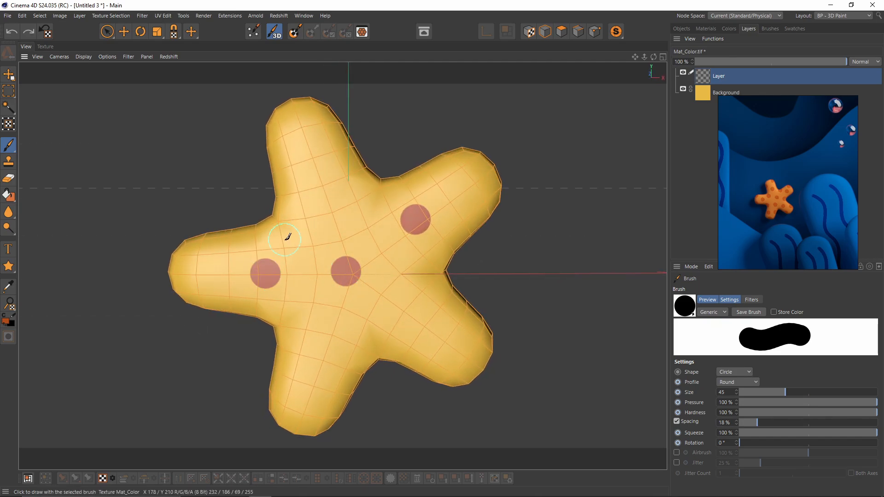
pyautogui.click(306, 230)
pyautogui.click(301, 141)
pyautogui.click(403, 317)
pyautogui.click(454, 354)
pyautogui.click(322, 342)
pyautogui.click(302, 411)
pyautogui.click(201, 284)
pyautogui.click(361, 208)
pyautogui.scroll(-5, 339, 262)
pyautogui.click(421, 220)
pyautogui.scroll(3, 395, 283)
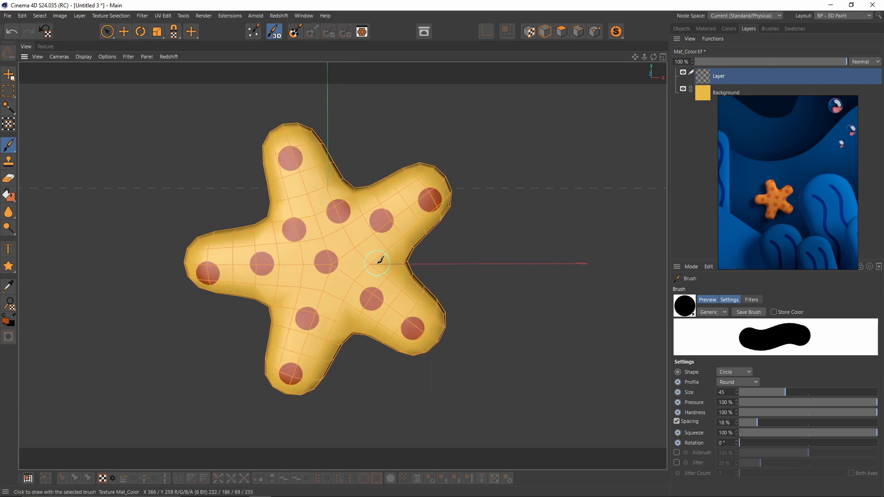
pyautogui.click(378, 264)
# Paint smaller spots of varied sizes between the large ones on the starfish, using reduced brush sizes such as 16.
pyautogui.moveTo(424, 305); pyautogui.dragTo(405, 304, button='middle')
pyautogui.click(406, 305)
pyautogui.click(237, 251)
pyautogui.click(282, 304)
pyautogui.moveTo(323, 323)
pyautogui.keyDown('alt'); pyautogui.mouseDown()
pyautogui.moveTo(401, 359)
pyautogui.moveTo(359, 329)
pyautogui.moveTo(373, 352)
pyautogui.mouseUp(); pyautogui.keyUp('alt')
pyautogui.moveTo(394, 337); pyautogui.dragTo(398, 336, button='middle')
pyautogui.click(397, 336)
pyautogui.click(425, 332)
pyautogui.click(376, 212)
pyautogui.click(491, 195)
pyautogui.keyDown('alt'); pyautogui.moveTo(479, 216); pyautogui.dragTo(437, 271); pyautogui.keyUp('alt')
pyautogui.click(329, 298)
pyautogui.keyDown('alt'); pyautogui.moveTo(340, 304); pyautogui.dragTo(377, 322); pyautogui.keyUp('alt')
pyautogui.click(509, 318)
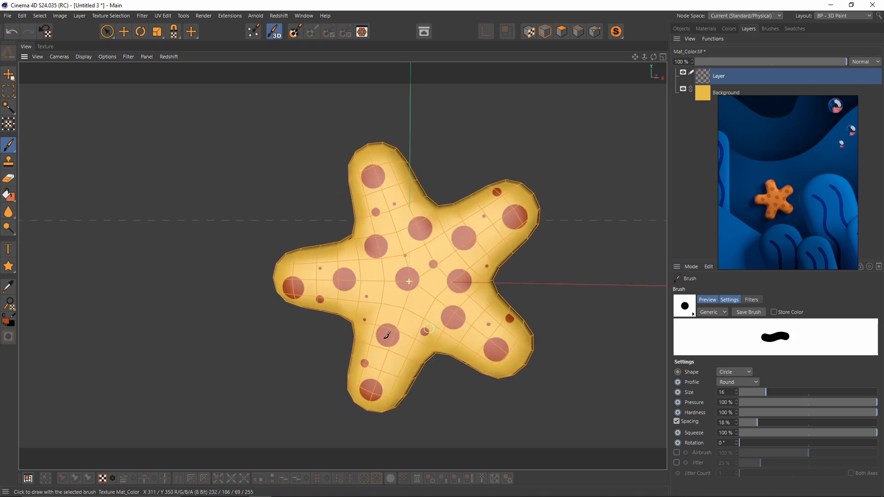
pyautogui.keyDown('alt'); pyautogui.moveTo(502, 318); pyautogui.dragTo(493, 285); pyautogui.keyUp('alt')
pyautogui.keyDown('alt'); pyautogui.moveTo(493, 285); pyautogui.dragTo(441, 292, button='middle'); pyautogui.keyUp('alt')
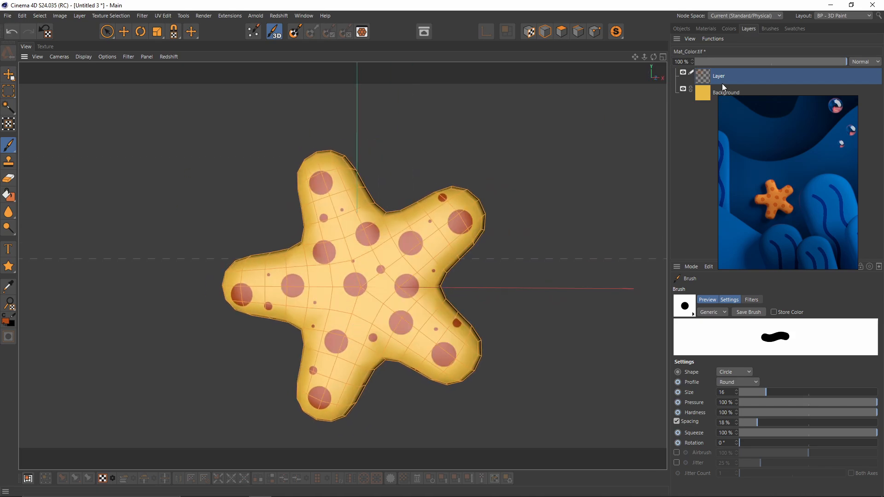
# Check the painted spots on the flat texture, lower the spot layer's opacity to 56% and inspect the starfish in 3D.
pyautogui.click(45, 46)
pyautogui.scroll(5, 232, 164)
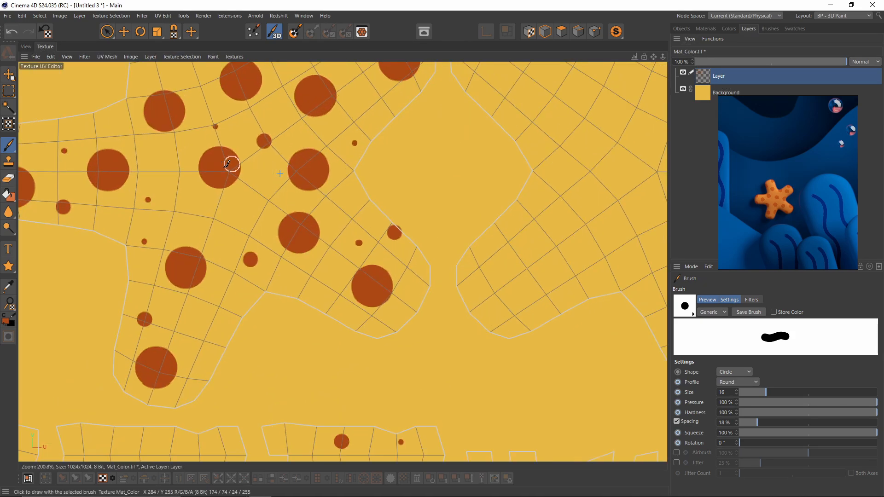
pyautogui.scroll(-5, 232, 164)
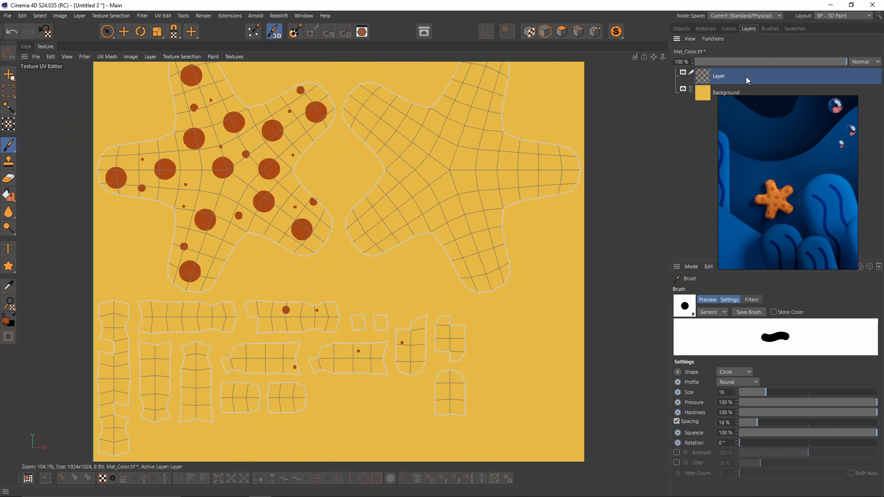
pyautogui.click(789, 59)
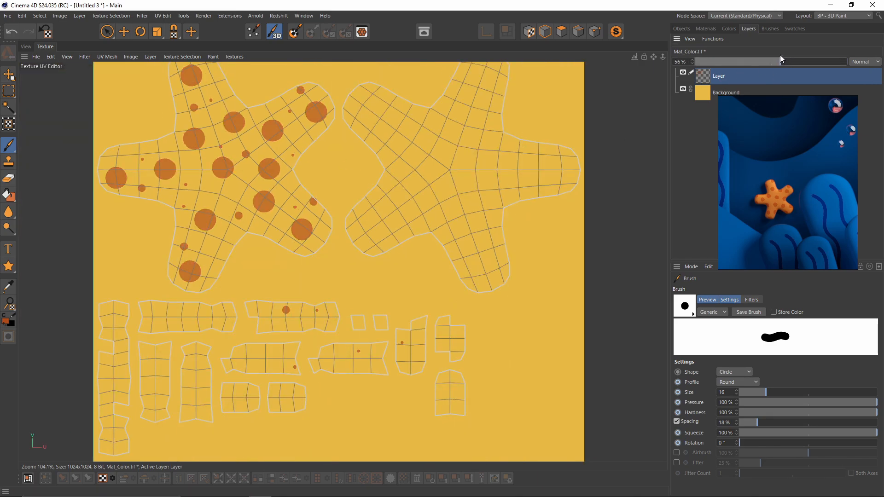
pyautogui.click(26, 46)
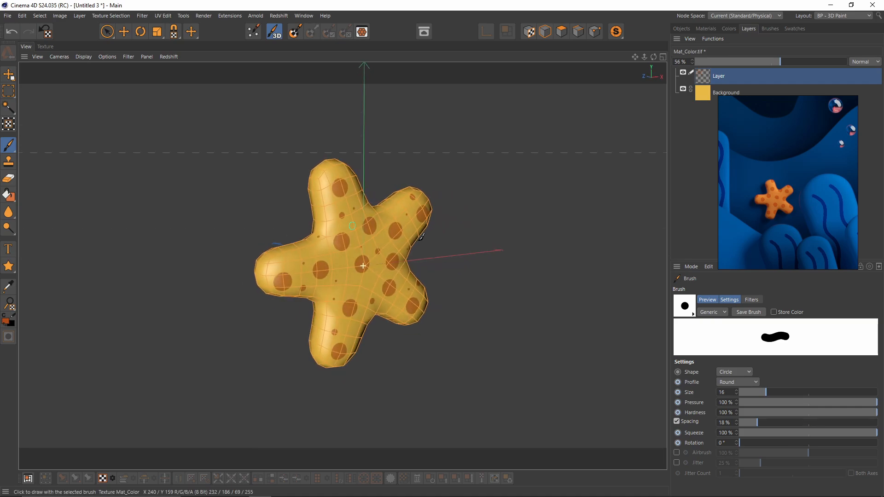
pyautogui.keyDown('alt'); pyautogui.moveTo(422, 236); pyautogui.dragTo(368, 239); pyautogui.keyUp('alt')
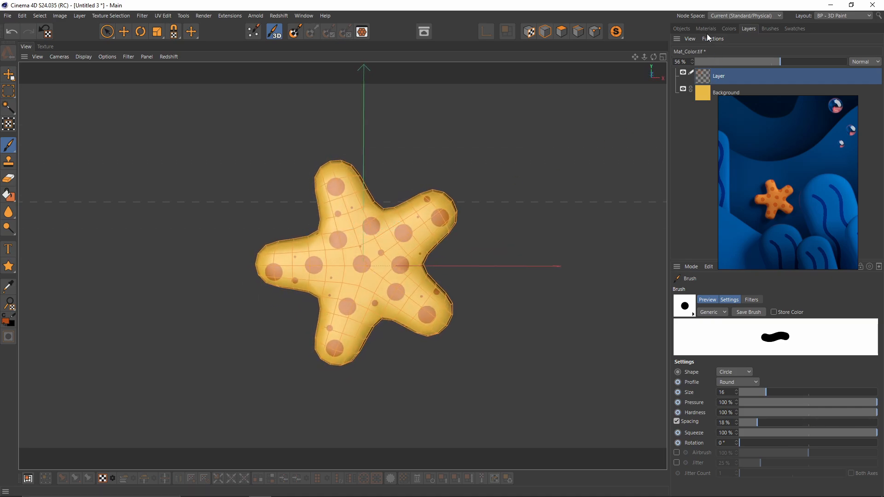
# Save the painted starfish texture in JPG format as starfish_color.
pyautogui.click(45, 47)
pyautogui.click(36, 56)
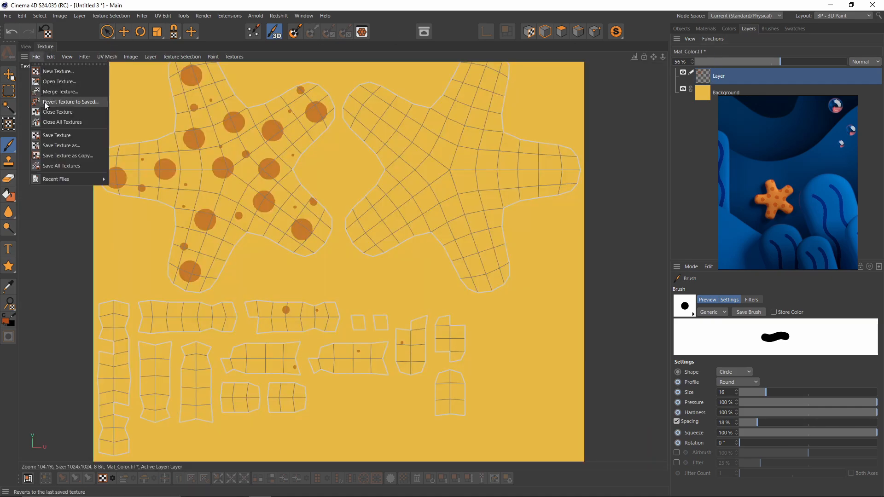
pyautogui.click(65, 148)
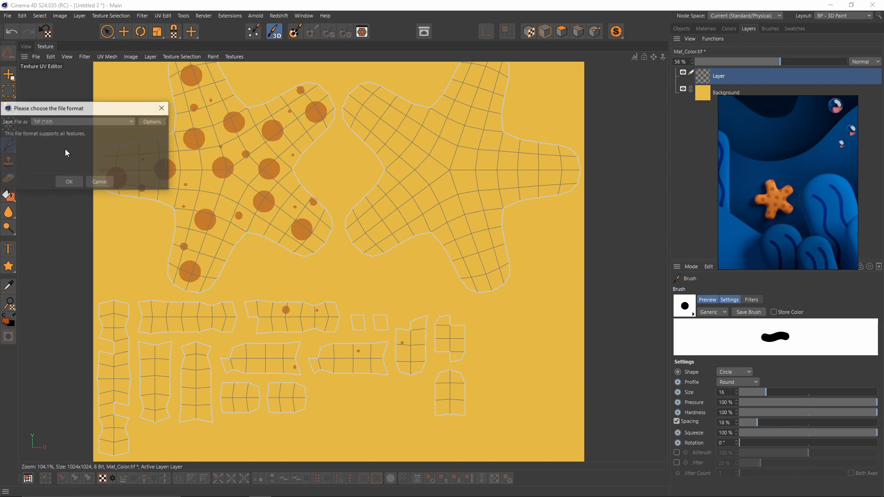
pyautogui.click(64, 122)
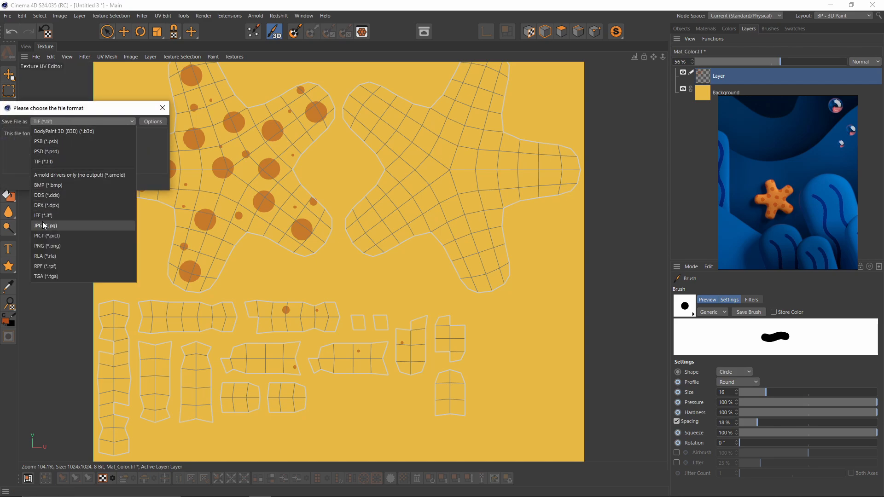
pyautogui.click(46, 227)
pyautogui.click(69, 184)
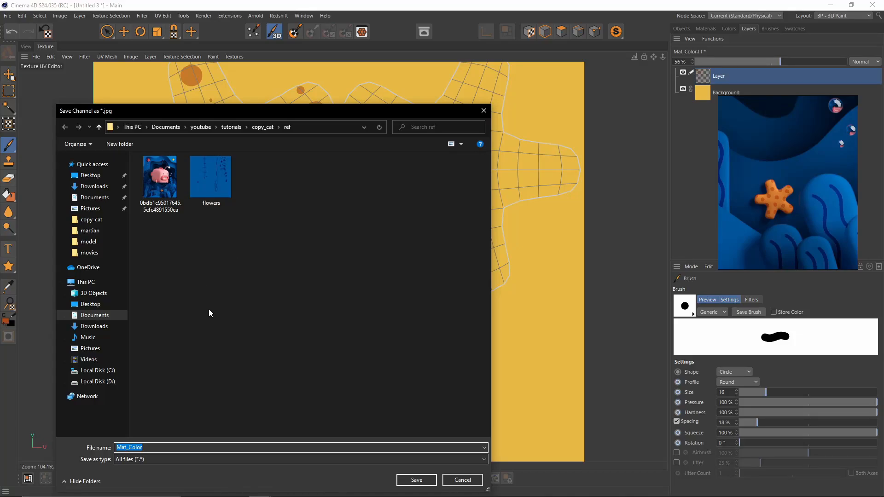
# Return to the 3D view of the starfish, move the reference image out of the way and switch to the Standard layout.
pyautogui.click(26, 47)
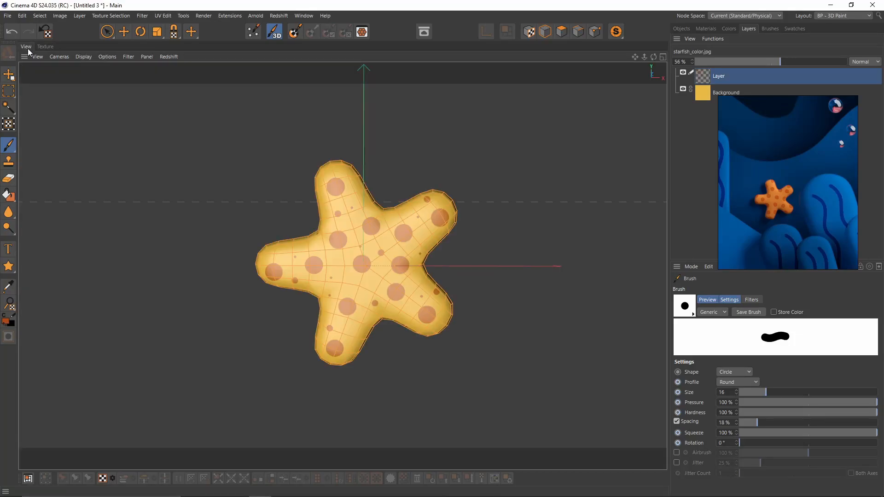
pyautogui.click(834, 16)
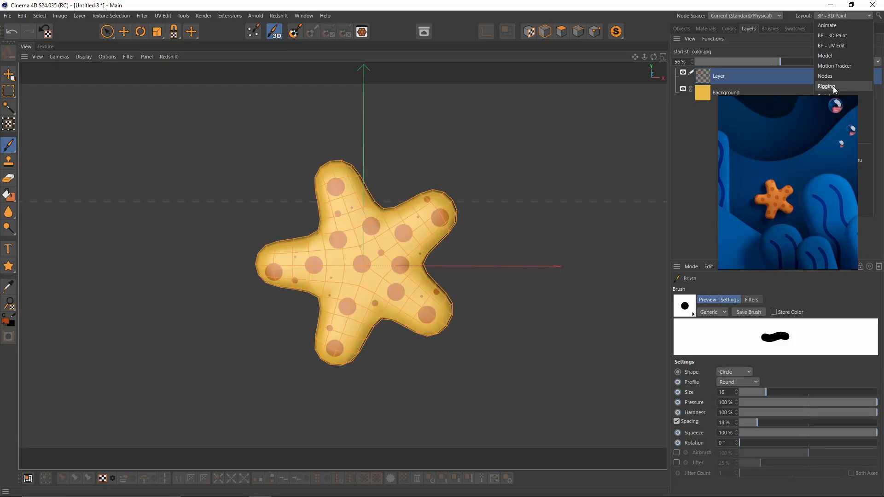
pyautogui.click(700, 133)
pyautogui.moveTo(760, 164); pyautogui.dragTo(752, 226)
pyautogui.click(851, 19)
pyautogui.click(851, 18)
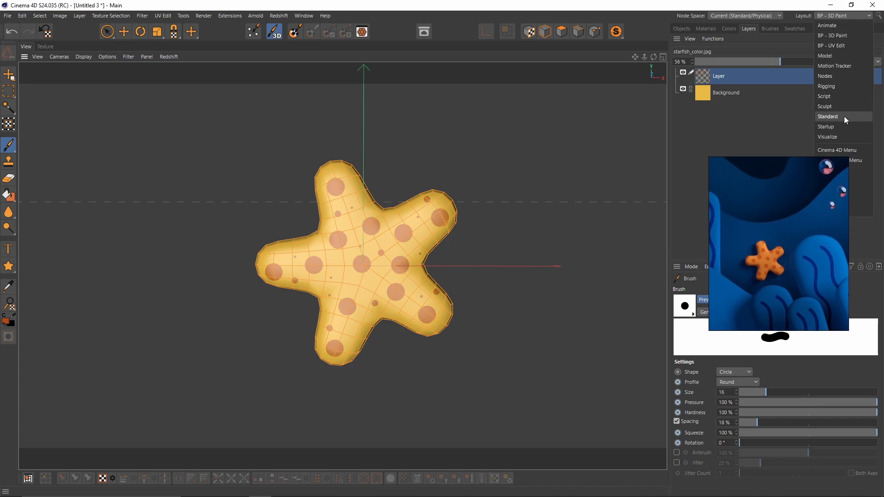
pyautogui.click(844, 116)
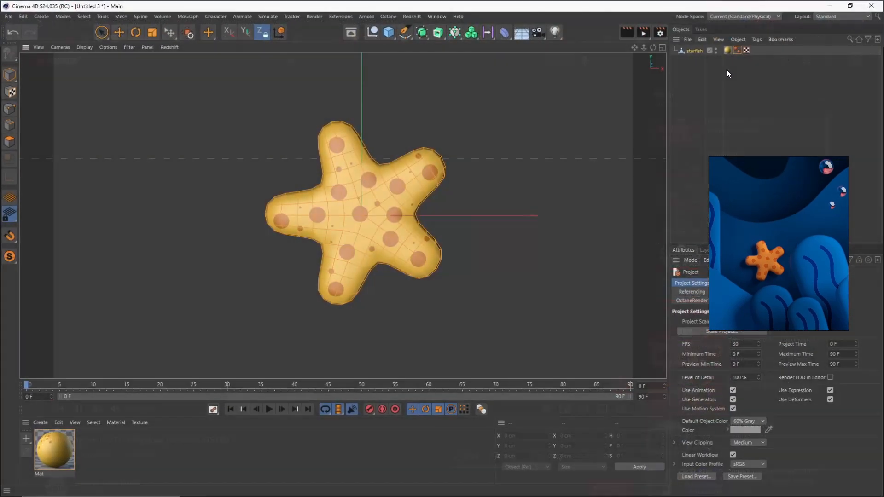
# Switch to Model mode and copy the starfish object.
pyautogui.click(7, 75)
pyautogui.click(703, 39)
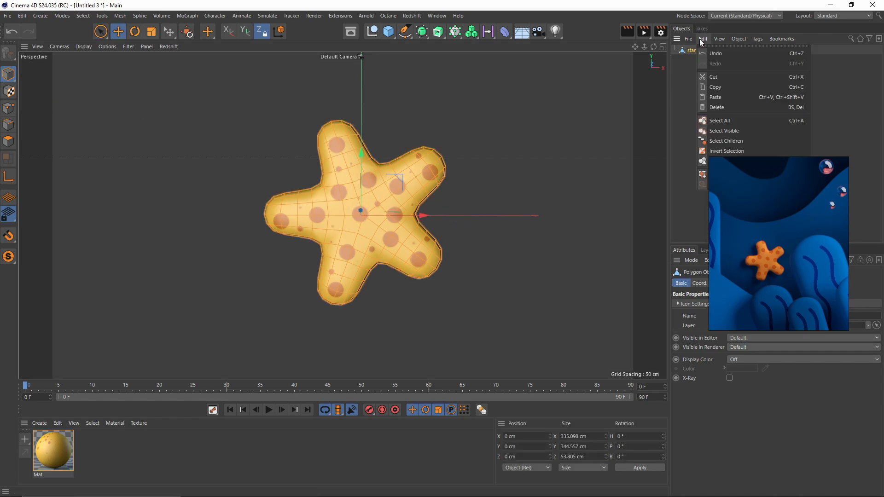
pyautogui.click(719, 87)
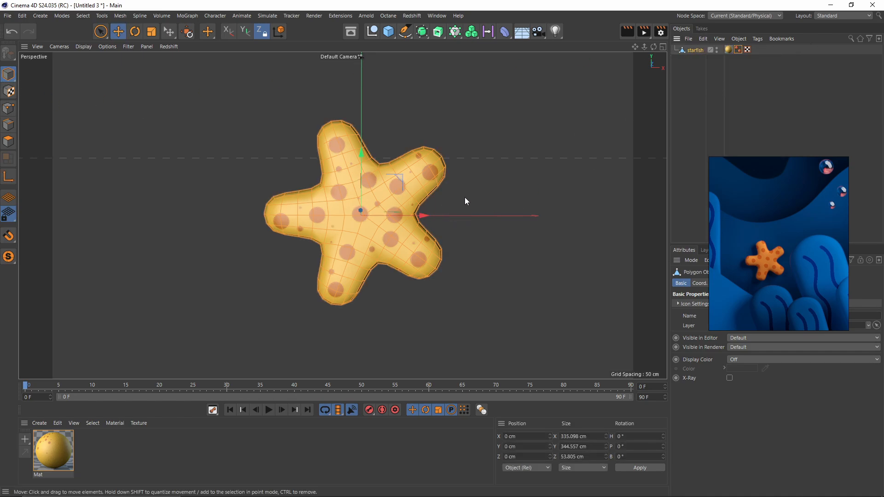
# Switch to the model.c4d project and paste the copied starfish into the underwater scene.
pyautogui.press('v')
pyautogui.moveTo(463, 224)
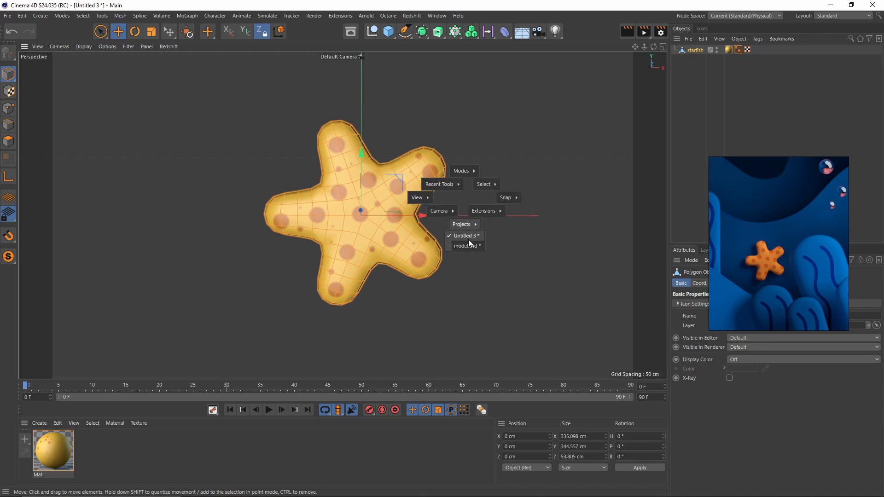
pyautogui.click(467, 246)
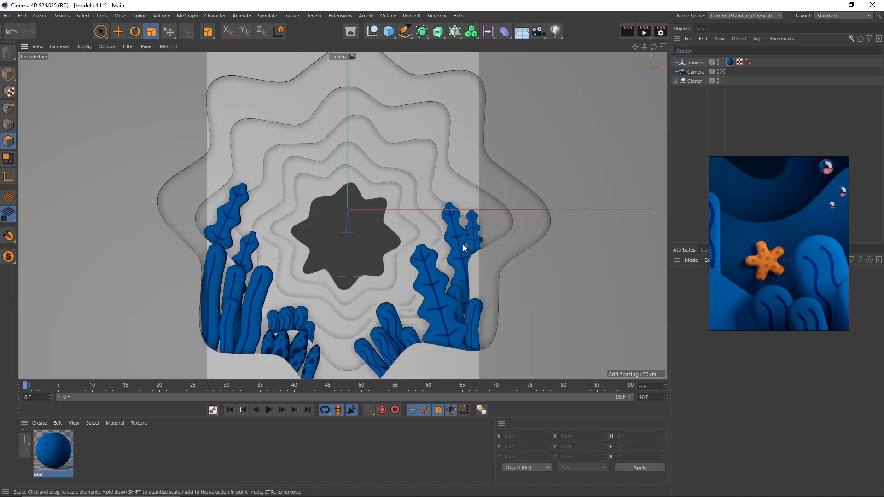
pyautogui.hotkey('ctrl', 'v')
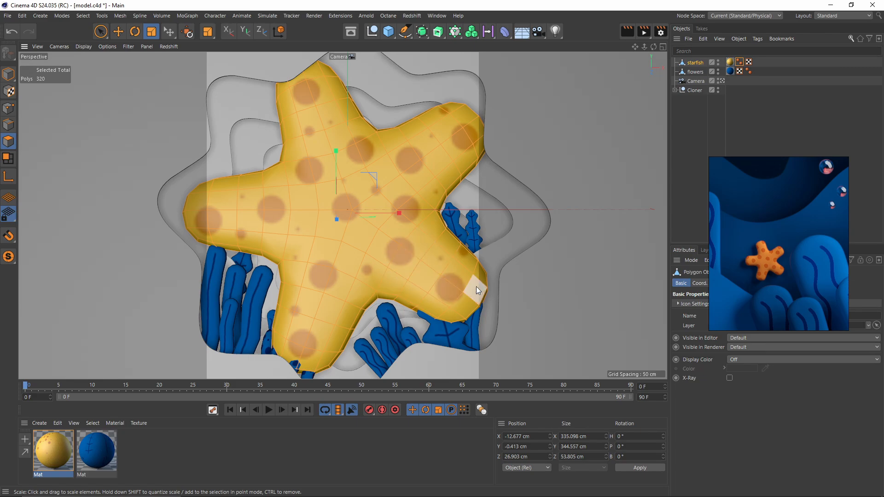
# In Model mode, shrink the starfish and place copies at the scene's lower middle, upper left and upper right, sizing the last about 19 cm.
pyautogui.click(8, 74)
pyautogui.moveTo(483, 286); pyautogui.dragTo(249, 272)
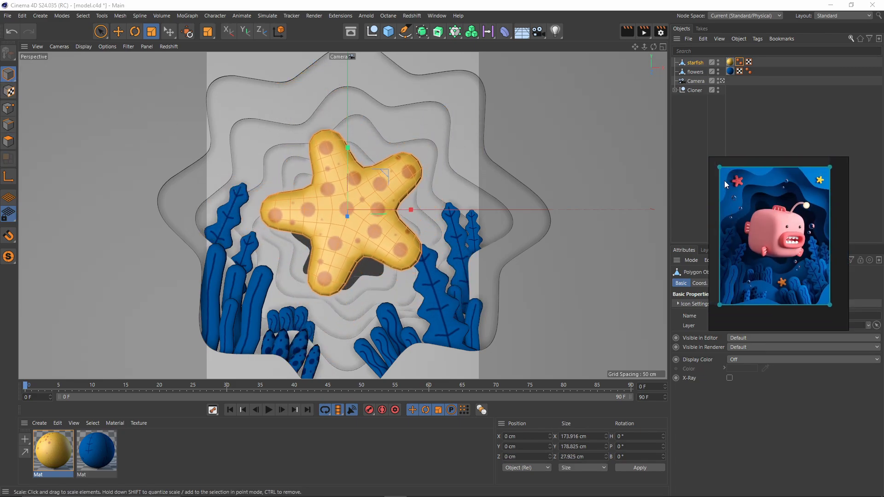
pyautogui.moveTo(456, 288); pyautogui.dragTo(226, 290)
pyautogui.press('e')
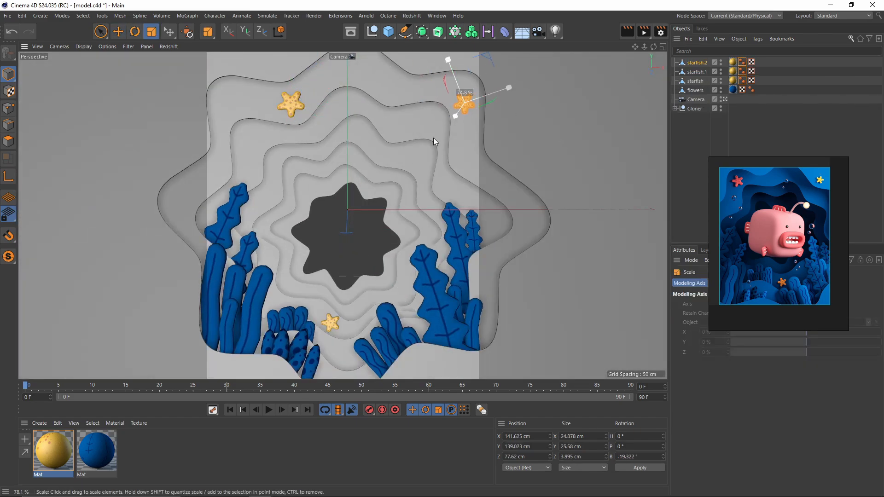
pyautogui.moveTo(433, 138); pyautogui.dragTo(434, 138)
pyautogui.press('e')
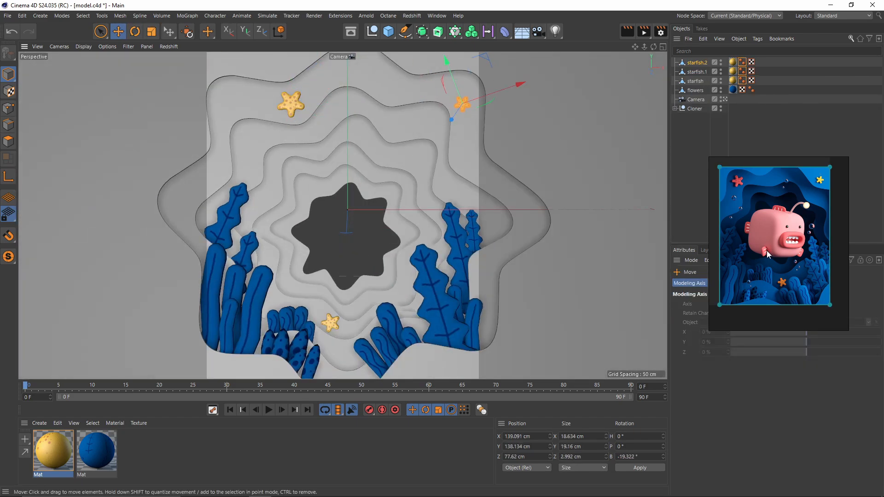
# Merge the three starfish into one object with Connect Objects + Delete and rename it starfish.
pyautogui.click(697, 180)
pyautogui.click(697, 63)
pyautogui.keyDown('shift'); pyautogui.click(696, 82); pyautogui.keyUp('shift')
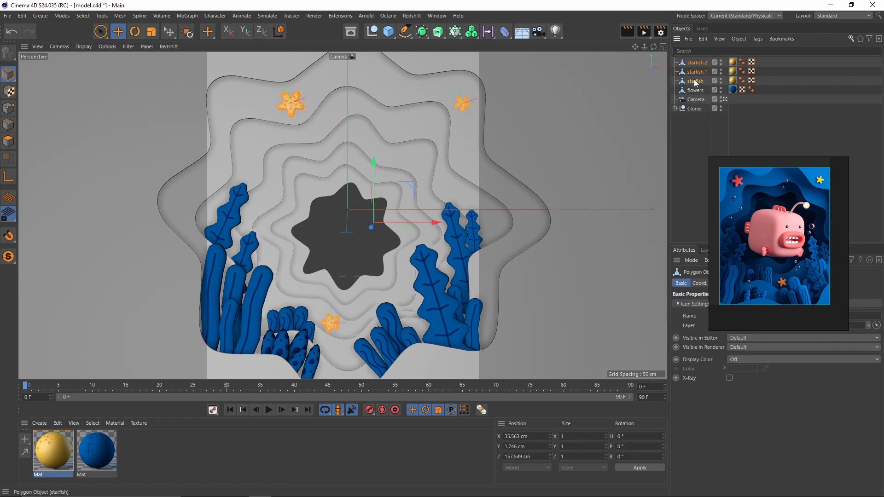
pyautogui.rightClick(695, 82)
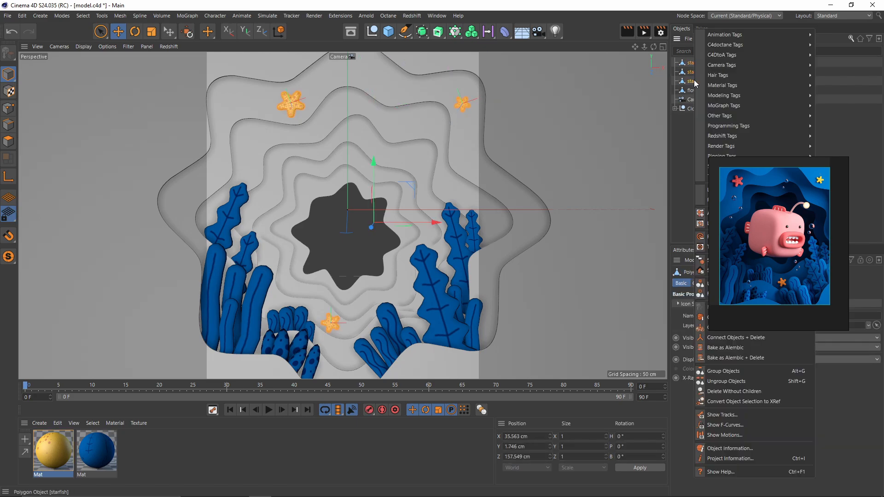
pyautogui.click(845, 88)
pyautogui.moveTo(777, 223); pyautogui.dragTo(820, 154, button='right')
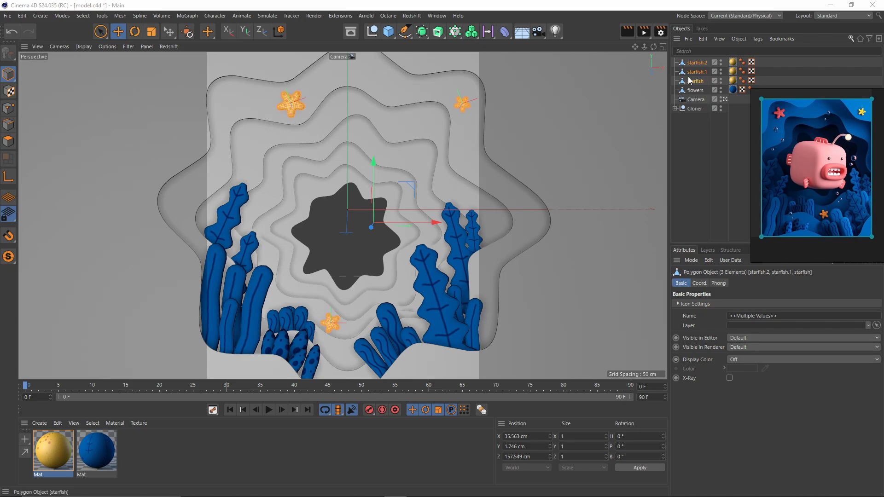
pyautogui.rightClick(692, 81)
pyautogui.click(751, 338)
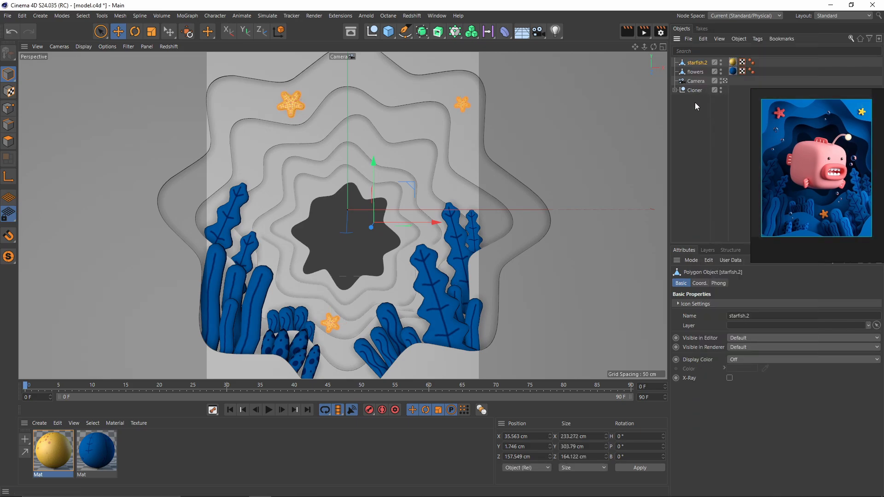
pyautogui.doubleClick(713, 64)
pyautogui.write('starfish')
pyautogui.press('Return')
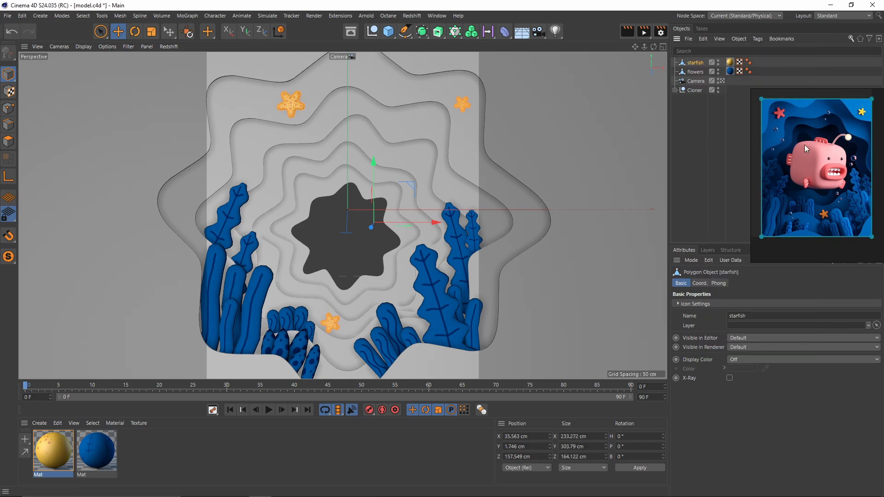
# Check the bubbles in the reference image and add a sphere primitive to the scene.
pyautogui.scroll(5, 813, 140)
pyautogui.moveTo(828, 106); pyautogui.dragTo(820, 129)
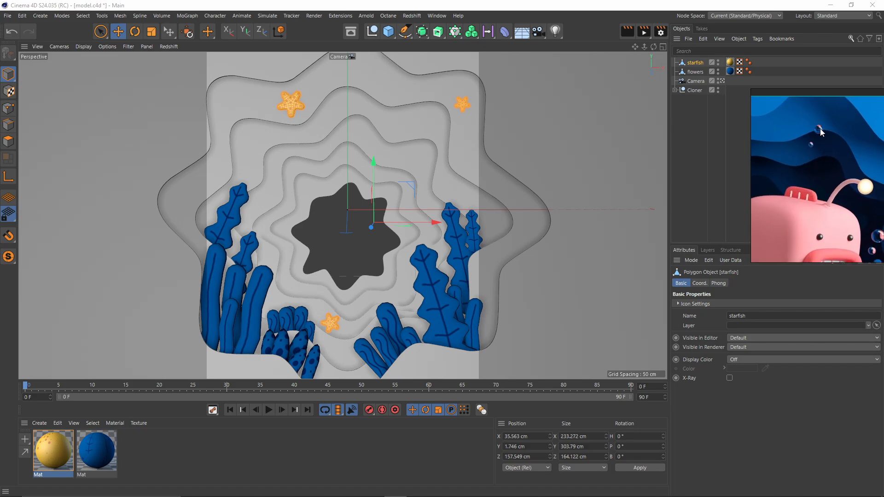
pyautogui.scroll(-5, 827, 134)
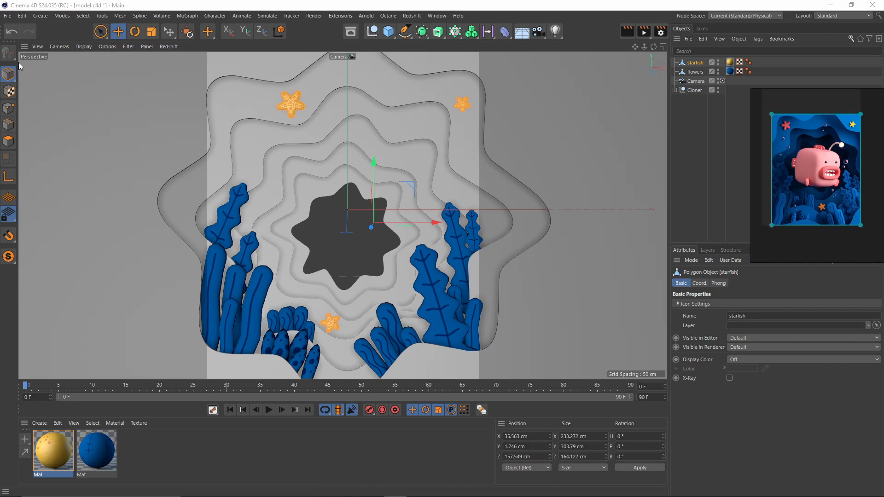
pyautogui.click(420, 34)
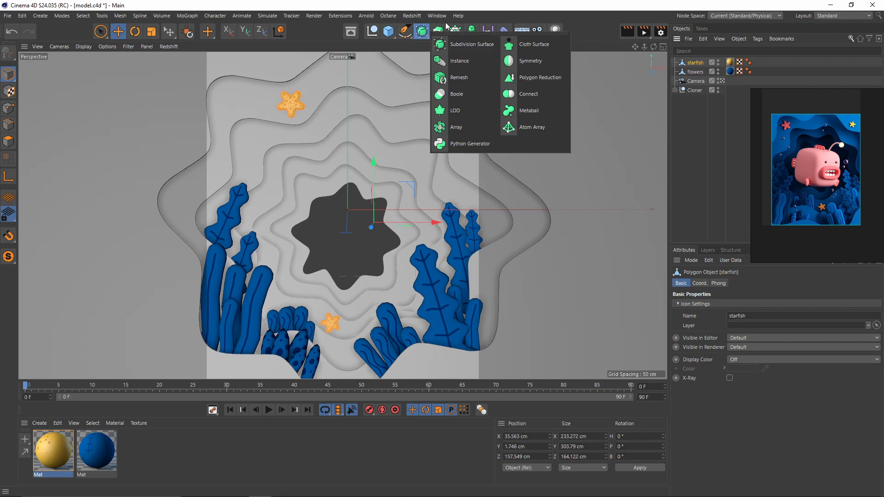
pyautogui.click(388, 31)
pyautogui.click(557, 64)
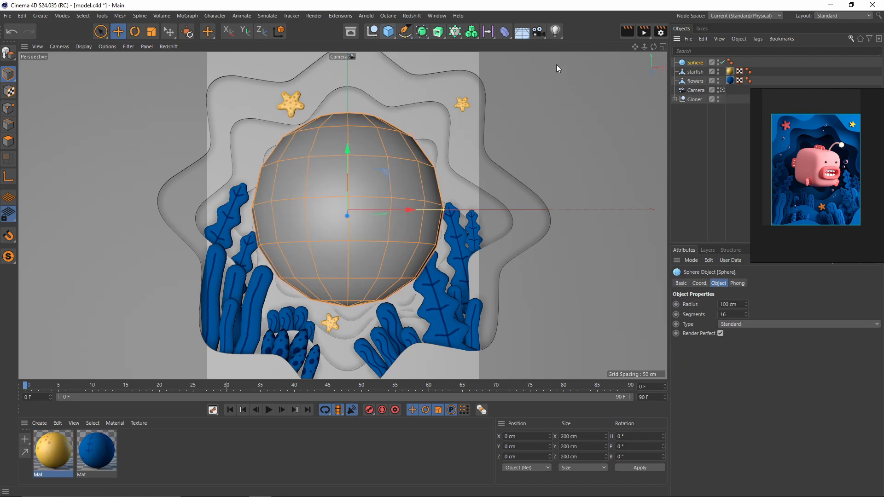
# Scale the sphere down to bubble size and move it to the upper left area of the layered opening.
pyautogui.press('t')
pyautogui.moveTo(435, 263); pyautogui.dragTo(138, 288)
pyautogui.press('e')
pyautogui.moveTo(383, 171); pyautogui.dragTo(301, 141)
pyautogui.keyDown('alt'); pyautogui.moveTo(295, 145); pyautogui.dragTo(285, 117); pyautogui.keyUp('alt')
pyautogui.hotkey('ctrl', 'shift', 'z')
# Duplicate the bubble into small clusters along both sides and the lower part of the scene, varying the copies' sizes.
pyautogui.keyDown('ctrl'); pyautogui.moveTo(284, 118); pyautogui.dragTo(284, 160); pyautogui.keyUp('ctrl')
pyautogui.press('t')
pyautogui.moveTo(368, 208); pyautogui.dragTo(264, 208)
pyautogui.press('e')
pyautogui.keyDown('ctrl'); pyautogui.moveTo(275, 175); pyautogui.dragTo(291, 327); pyautogui.keyUp('ctrl')
pyautogui.keyDown('ctrl'); pyautogui.moveTo(429, 93); pyautogui.dragTo(448, 66); pyautogui.keyUp('ctrl')
pyautogui.press('t')
pyautogui.moveTo(553, 142); pyautogui.dragTo(586, 142)
pyautogui.press('e')
pyautogui.keyDown('ctrl'); pyautogui.moveTo(434, 115); pyautogui.dragTo(413, 313); pyautogui.keyUp('ctrl')
# Leave the scene camera to adjust the bubble groups' depth between the layers, and return to the camera view.
pyautogui.click(728, 201)
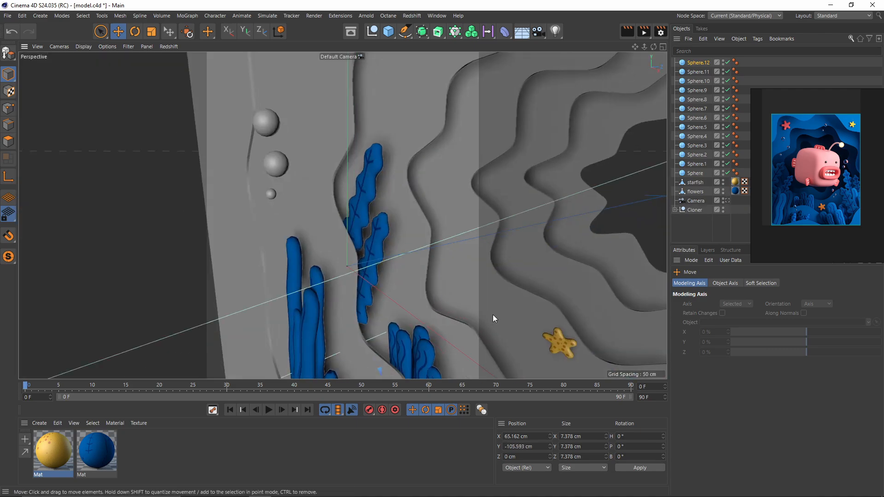
pyautogui.keyDown('alt'); pyautogui.moveTo(493, 319); pyautogui.dragTo(340, 272); pyautogui.keyUp('alt')
pyautogui.press('r')
pyautogui.press('e')
pyautogui.keyDown('shift'); pyautogui.click(353, 221); pyautogui.keyUp('shift')
pyautogui.keyDown('alt'); pyautogui.moveTo(353, 220); pyautogui.dragTo(316, 152); pyautogui.keyUp('alt')
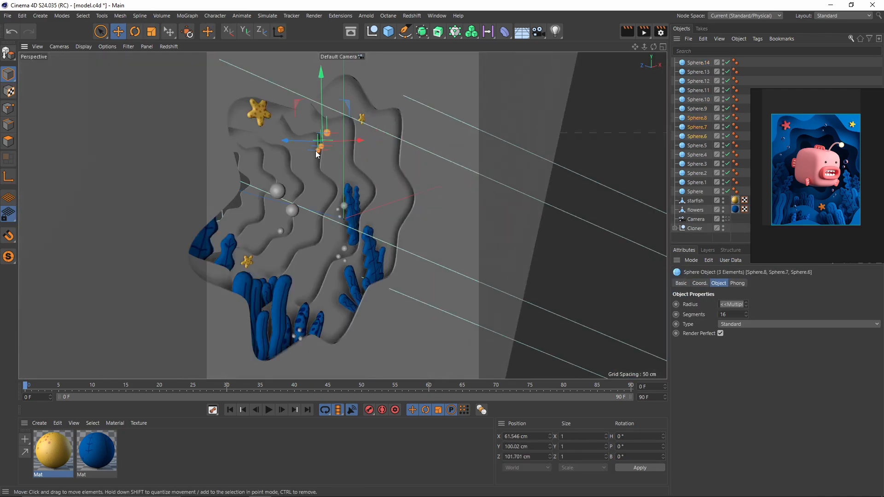
pyautogui.click(727, 219)
# Duplicate bubbles to the upper middle of the scene and shrink the last copy to a radius of about 3 cm.
pyautogui.moveTo(459, 140); pyautogui.dragTo(466, 140)
pyautogui.click(415, 129)
pyautogui.keyDown('ctrl'); pyautogui.moveTo(415, 92); pyautogui.dragTo(415, 53); pyautogui.keyUp('ctrl')
pyautogui.moveTo(477, 92); pyautogui.dragTo(446, 93)
pyautogui.press('t')
pyautogui.moveTo(506, 139); pyautogui.dragTo(466, 138)
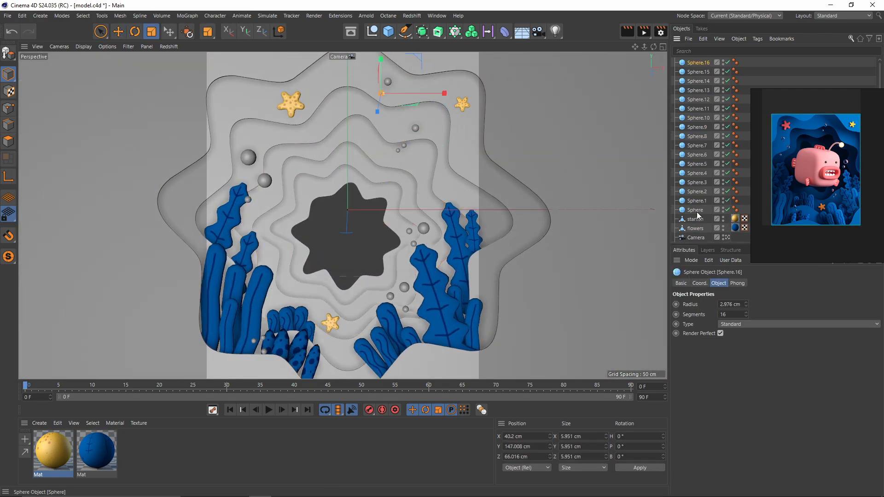
# Merge all the spheres into one object with Connect Objects + Delete and rename it bobbles.
pyautogui.keyDown('shift'); pyautogui.click(696, 210); pyautogui.keyUp('shift')
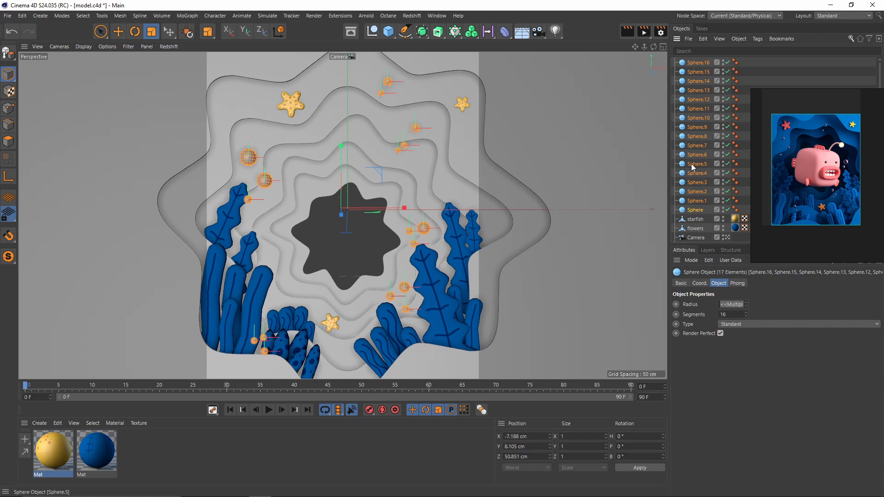
pyautogui.rightClick(693, 167)
pyautogui.click(738, 338)
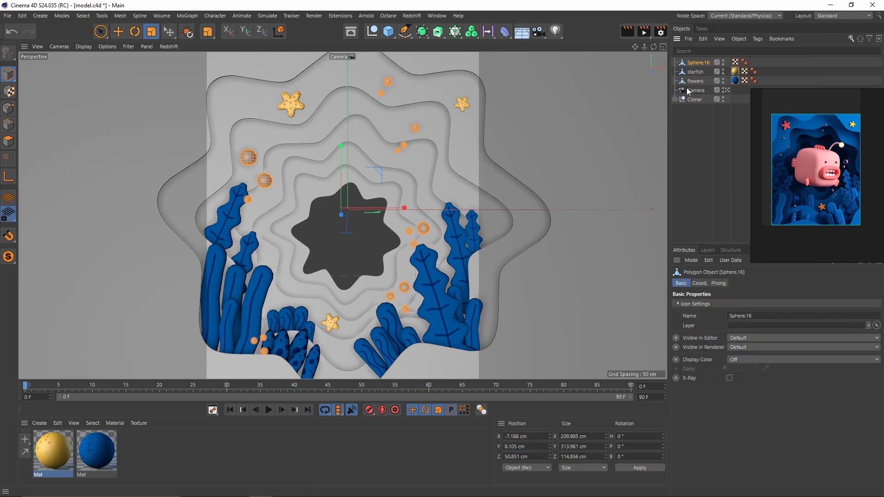
pyautogui.doubleClick(698, 62)
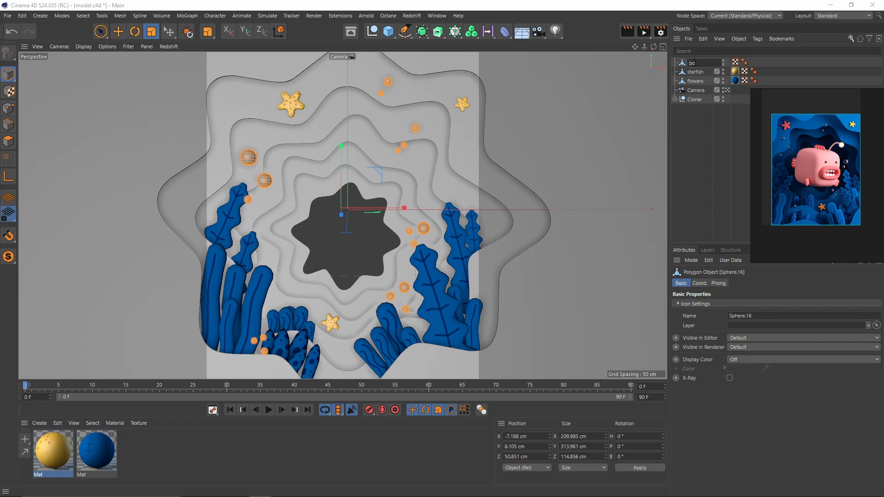
pyautogui.write('bobbles')
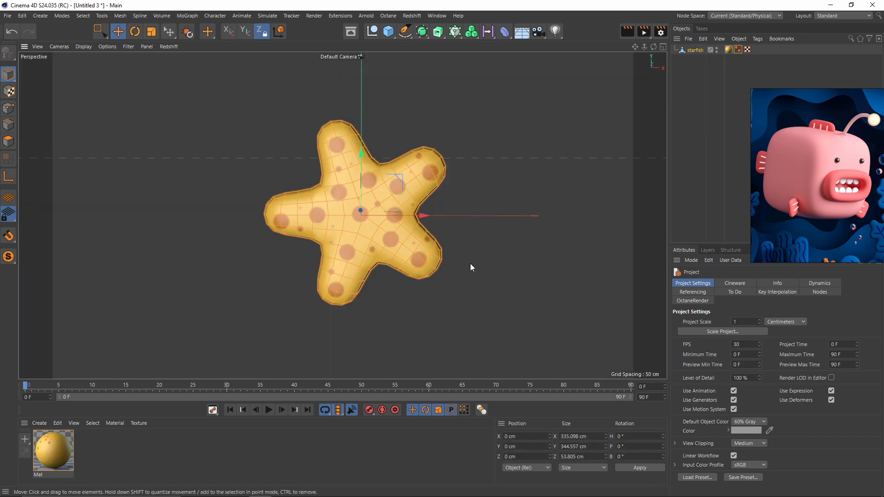
# Empty the Untitled 3 project by deleting the starfish object and its yellow material.
pyautogui.click(692, 51)
pyautogui.press('Delete')
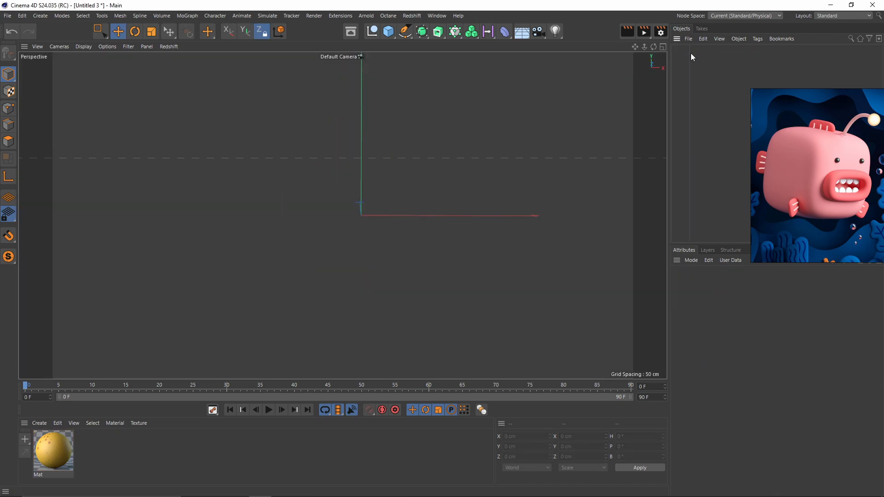
pyautogui.click(49, 452)
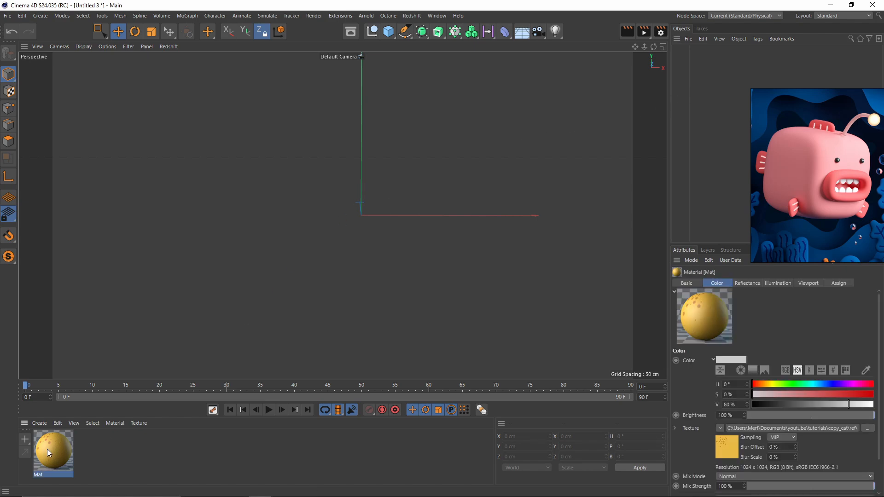
pyautogui.press('Delete')
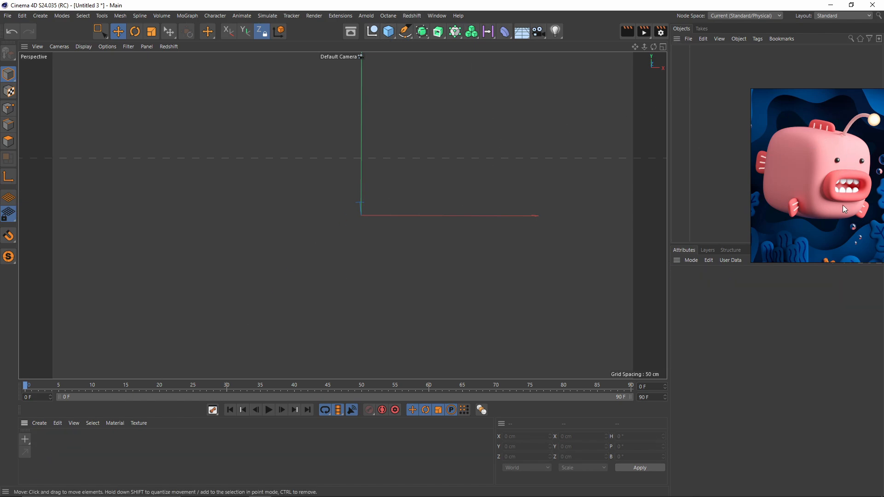
# Add a cube for the fish's body and place it under a Subdivision Surface.
pyautogui.click(388, 31)
pyautogui.keyDown('alt'); pyautogui.moveTo(428, 134); pyautogui.dragTo(454, 162); pyautogui.keyUp('alt')
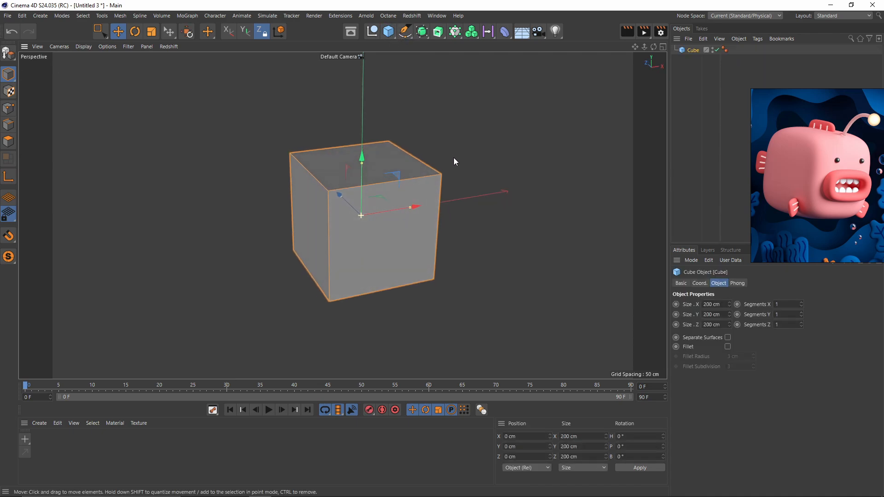
pyautogui.keyDown('alt'); pyautogui.click(422, 31); pyautogui.keyUp('alt')
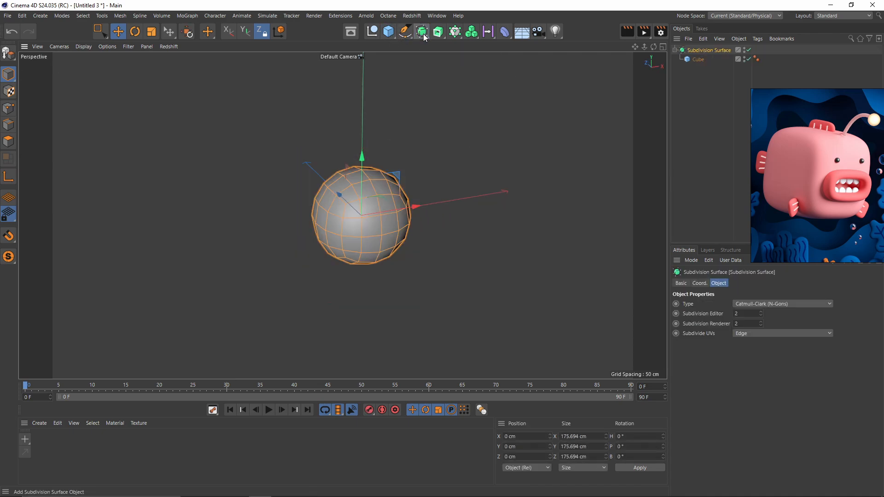
# Set the cube's X, Y and Z segments to 2.
pyautogui.click(698, 60)
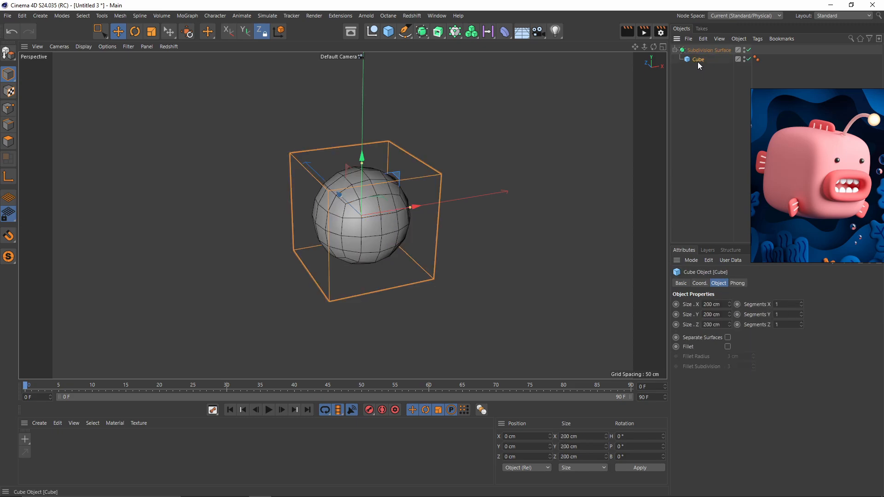
pyautogui.click(802, 303)
pyautogui.click(801, 313)
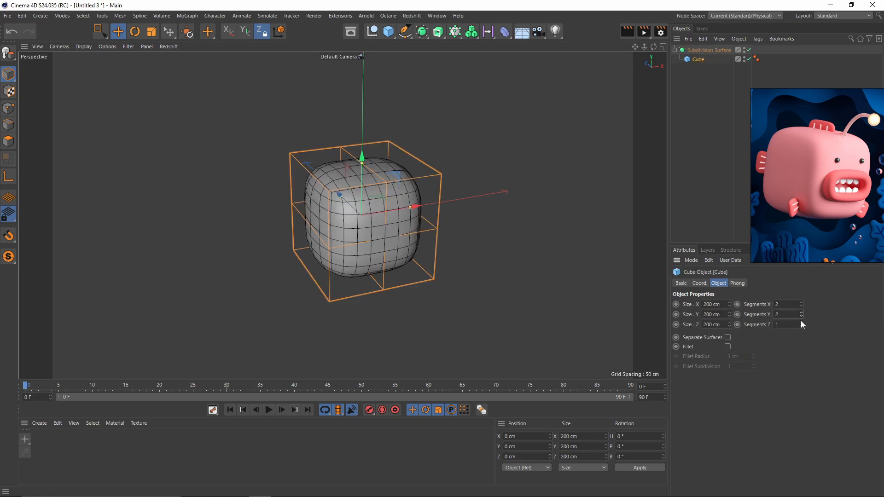
pyautogui.click(802, 322)
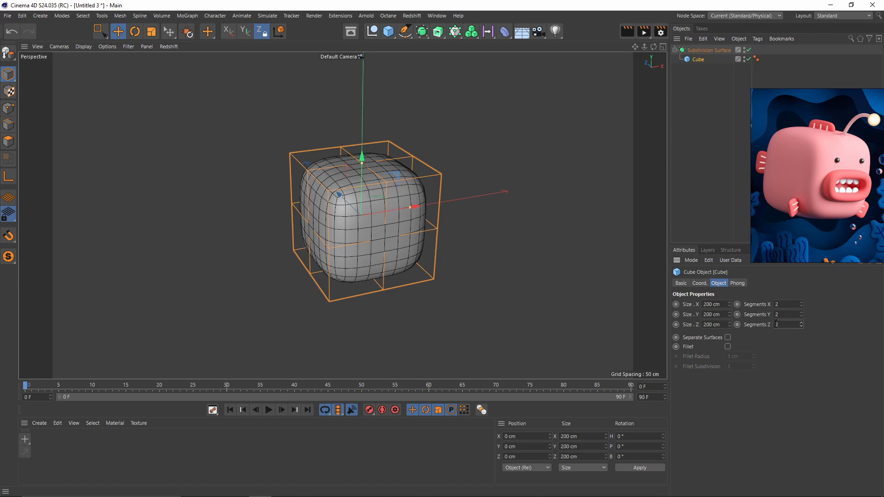
# Inspect the rounded cube's shape from several angles in Gouraud shading, then restore Gouraud shading with lines.
pyautogui.keyDown('alt'); pyautogui.moveTo(416, 216); pyautogui.dragTo(644, 169); pyautogui.keyUp('alt')
pyautogui.click(465, 188)
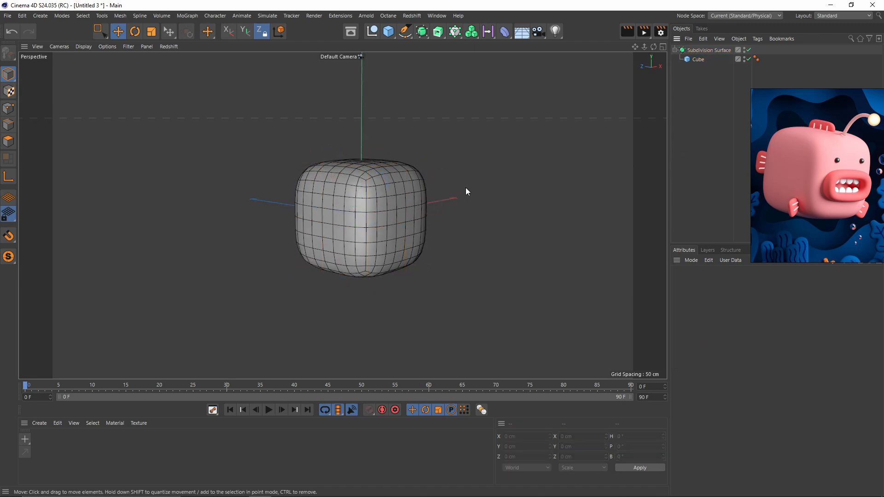
pyautogui.press('n')
pyautogui.press('a')
pyautogui.scroll(4, 382, 205)
pyautogui.keyDown('alt'); pyautogui.moveTo(384, 205); pyautogui.dragTo(430, 202, button='middle'); pyautogui.keyUp('alt')
pyautogui.keyDown('alt'); pyautogui.moveTo(430, 202); pyautogui.dragTo(416, 220); pyautogui.keyUp('alt')
pyautogui.keyDown('alt'); pyautogui.moveTo(461, 222); pyautogui.dragTo(490, 197, button='middle'); pyautogui.keyUp('alt')
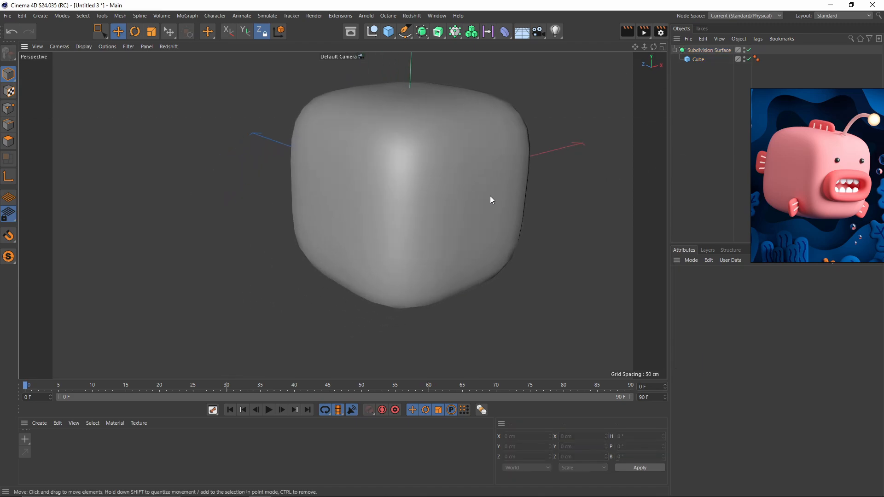
pyautogui.moveTo(445, 197)
pyautogui.keyDown('alt'); pyautogui.mouseDown()
pyautogui.moveTo(494, 163)
pyautogui.moveTo(484, 151)
pyautogui.moveTo(470, 191)
pyautogui.moveTo(399, 118)
pyautogui.moveTo(432, 190)
pyautogui.moveTo(533, 185)
pyautogui.moveTo(537, 161)
pyautogui.moveTo(556, 158)
pyautogui.moveTo(509, 185)
pyautogui.moveTo(405, 197)
pyautogui.moveTo(371, 173)
pyautogui.mouseUp(); pyautogui.keyUp('alt')
pyautogui.press('n')
pyautogui.press('b')
# Convert the Subdivision Surface into an editable polygon object and switch to Polygon mode.
pyautogui.click(709, 52)
pyautogui.press('c')
pyautogui.scroll(3, 850, 137)
pyautogui.click(8, 141)
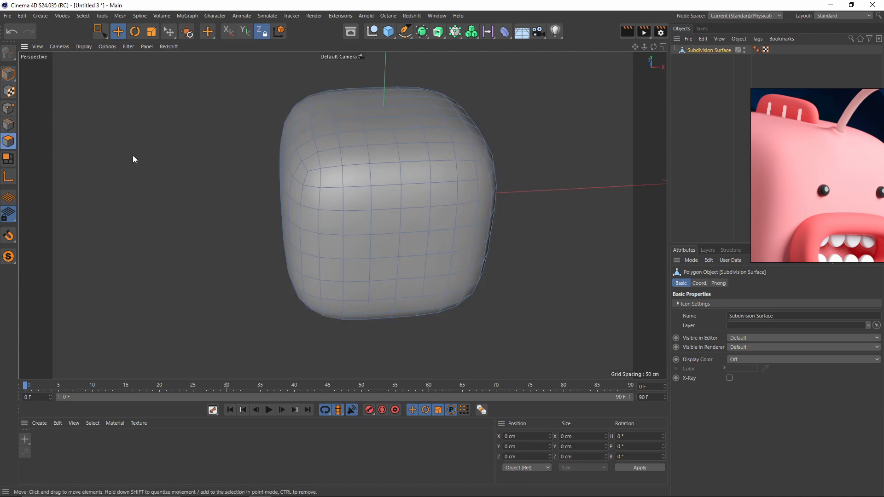
# Select four polygons on the body's upper front edge and add a cylinder with 8 rotation segments and 1 height segment.
pyautogui.click(400, 161)
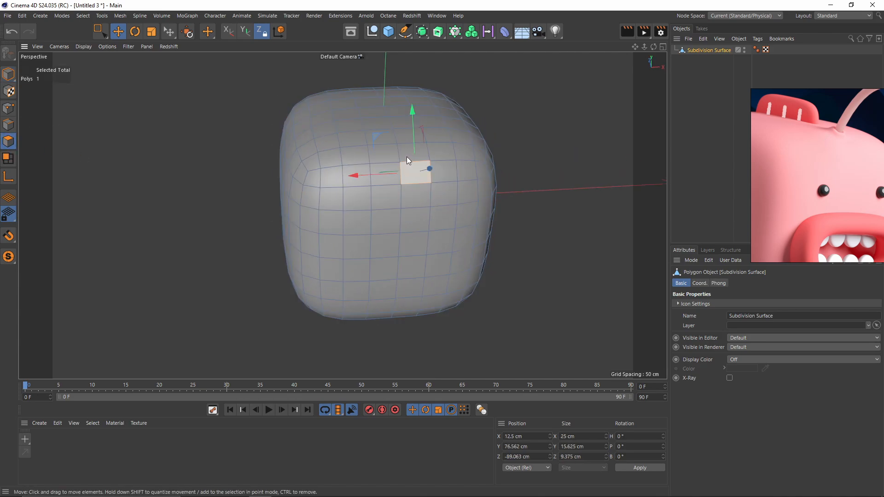
pyautogui.moveTo(407, 156)
pyautogui.keyDown('shift'); pyautogui.mouseDown()
pyautogui.moveTo(389, 172)
pyautogui.moveTo(433, 162)
pyautogui.moveTo(385, 179)
pyautogui.moveTo(415, 120)
pyautogui.mouseUp(); pyautogui.keyUp('shift')
pyautogui.click(390, 33)
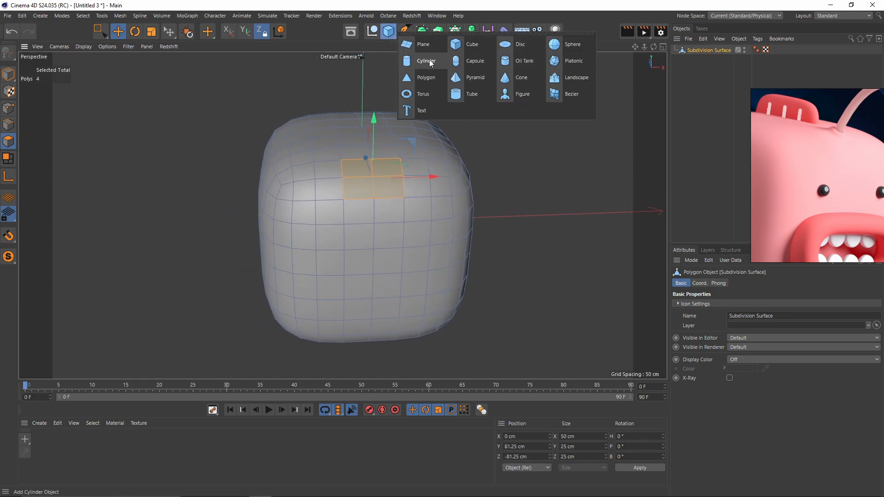
pyautogui.click(431, 63)
pyautogui.keyDown('alt'); pyautogui.moveTo(420, 91); pyautogui.dragTo(401, 134); pyautogui.keyUp('alt')
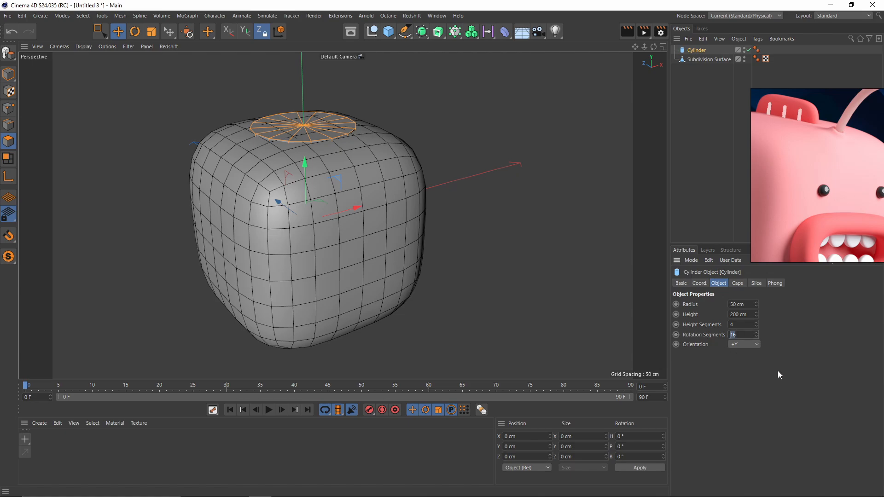
pyautogui.write('8')
pyautogui.press('Return')
pyautogui.doubleClick(735, 324)
pyautogui.write('1')
pyautogui.press('Return')
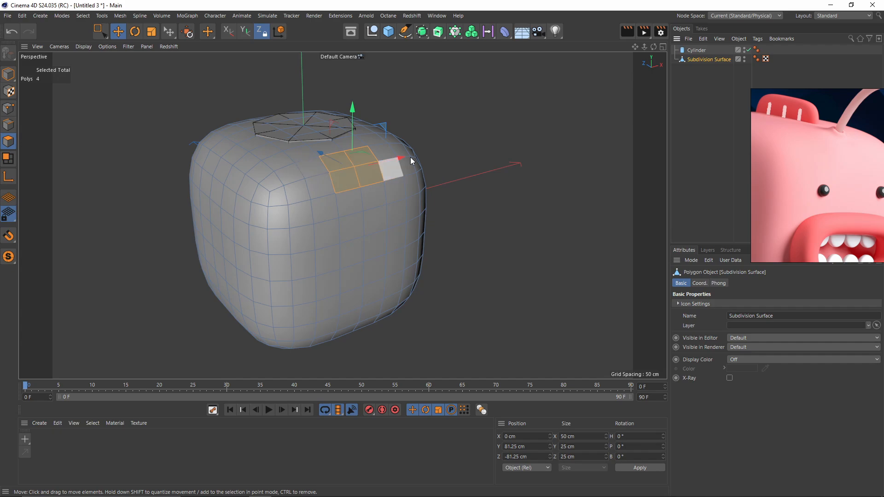
# Tilt the cylinder 45° in the front view and move it out to the body's upper rounded edge.
pyautogui.keyDown('alt'); pyautogui.moveTo(412, 159); pyautogui.dragTo(385, 200); pyautogui.keyUp('alt')
pyautogui.scroll(4, 371, 180)
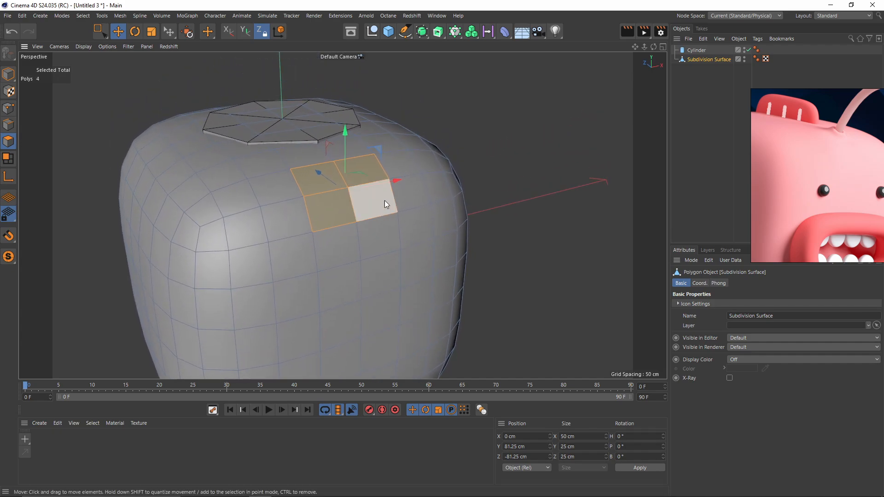
pyautogui.click(693, 51)
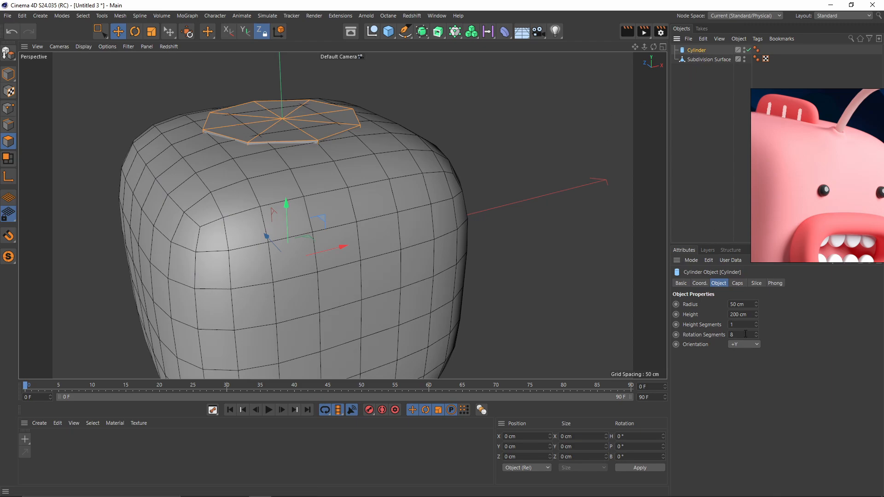
pyautogui.keyDown('alt'); pyautogui.moveTo(405, 230); pyautogui.dragTo(397, 197, button='middle'); pyautogui.keyUp('alt')
pyautogui.scroll(-1, 397, 196)
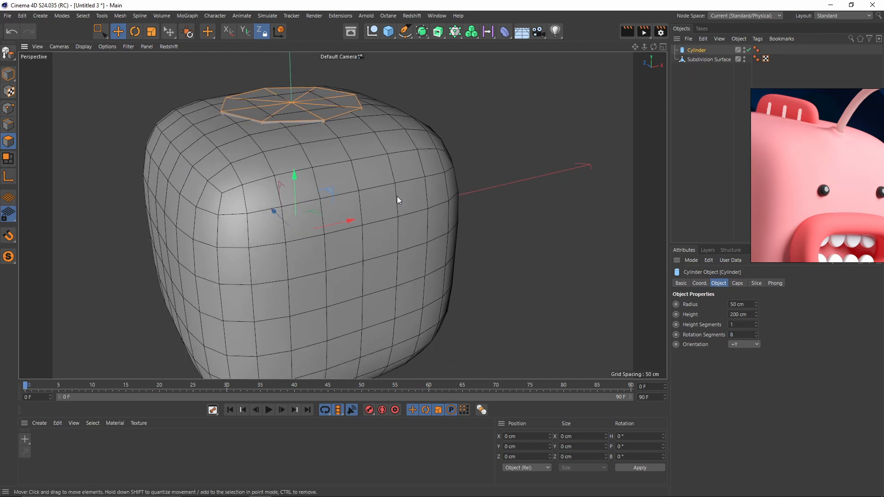
pyautogui.press('e')
pyautogui.moveTo(279, 216); pyautogui.dragTo(312, 245)
pyautogui.middleClick(333, 259)
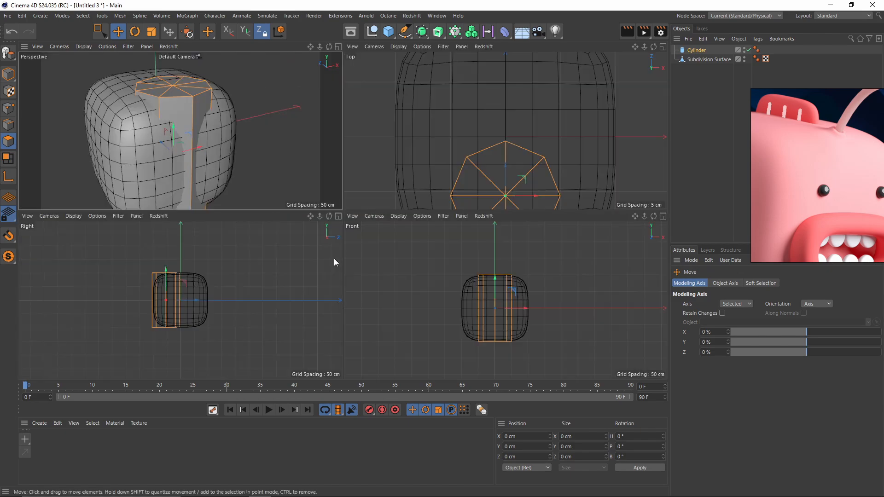
pyautogui.middleClick(545, 275)
pyautogui.press('r')
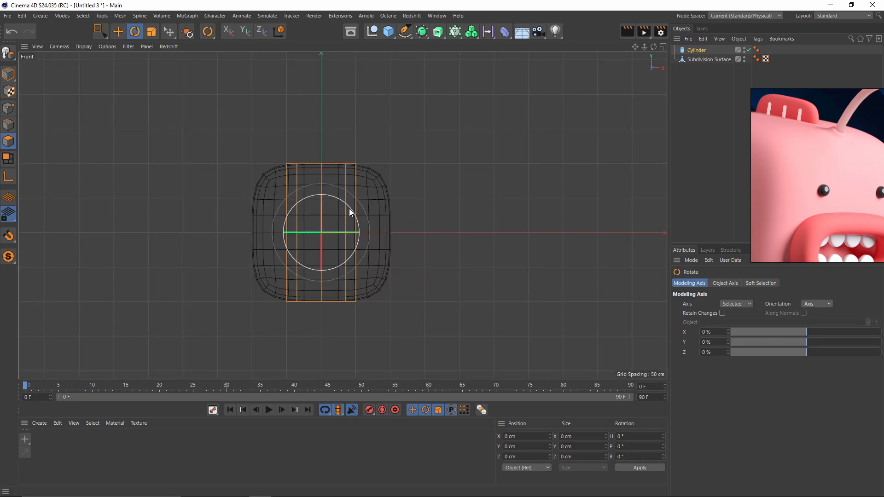
pyautogui.moveTo(349, 209); pyautogui.dragTo(364, 156)
pyautogui.press('e')
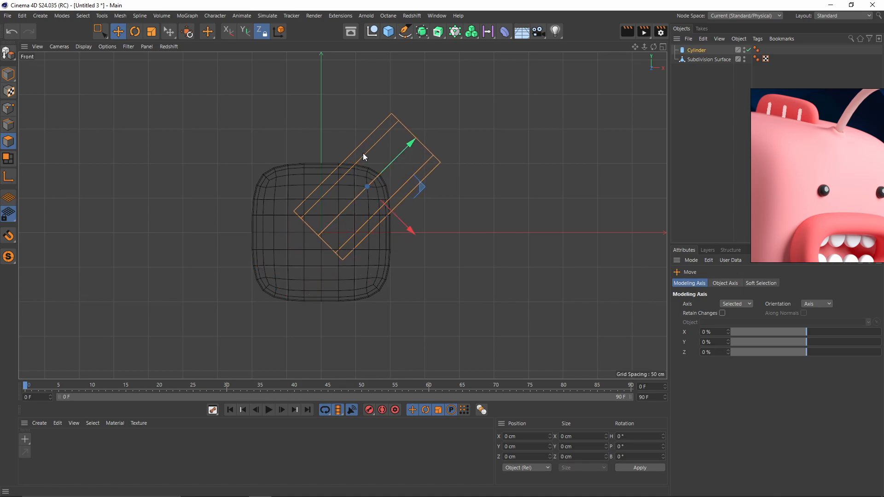
# Switch to Model mode and narrow the cylinder to about 16.4 cm across.
pyautogui.click(8, 75)
pyautogui.scroll(3, 489, 153)
pyautogui.moveTo(420, 172); pyautogui.dragTo(195, 179)
pyautogui.middleClick(389, 143)
pyautogui.middleClick(174, 132)
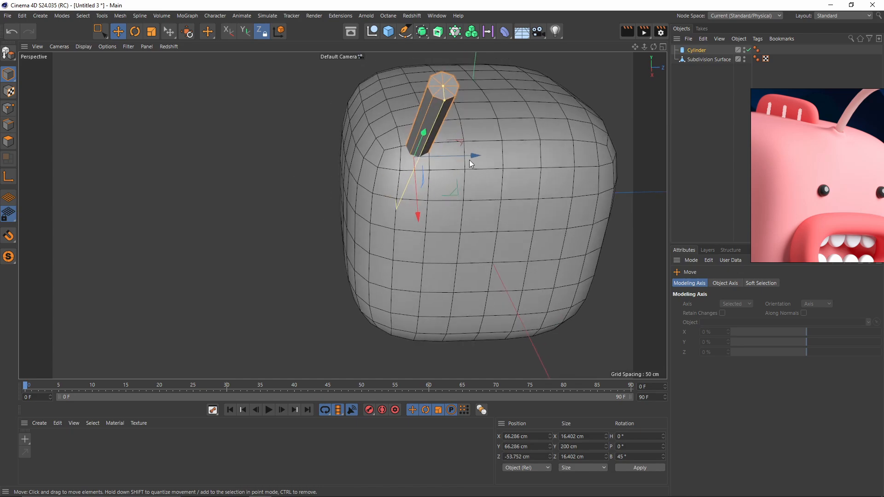
# Centre the cylinder at world Z position 0 cm and widen its radius to about 10.5 cm.
pyautogui.keyDown('alt'); pyautogui.moveTo(470, 164); pyautogui.dragTo(414, 166); pyautogui.keyUp('alt')
pyautogui.moveTo(345, 161); pyautogui.dragTo(421, 167)
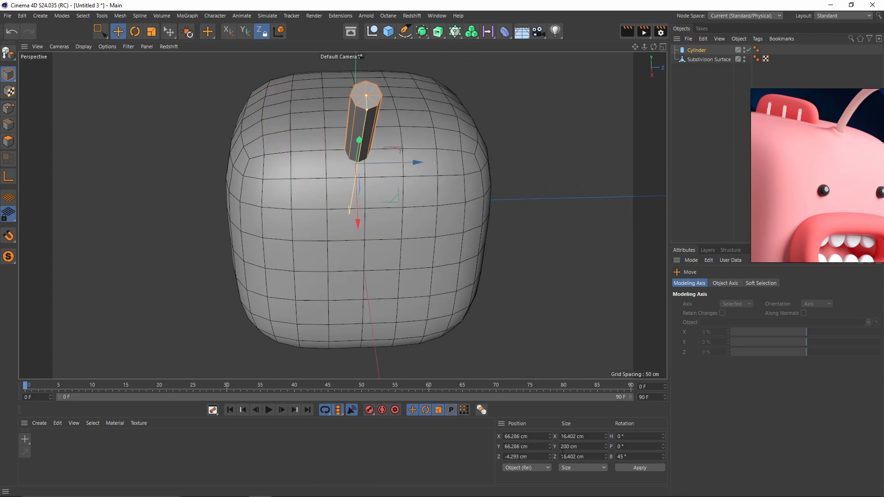
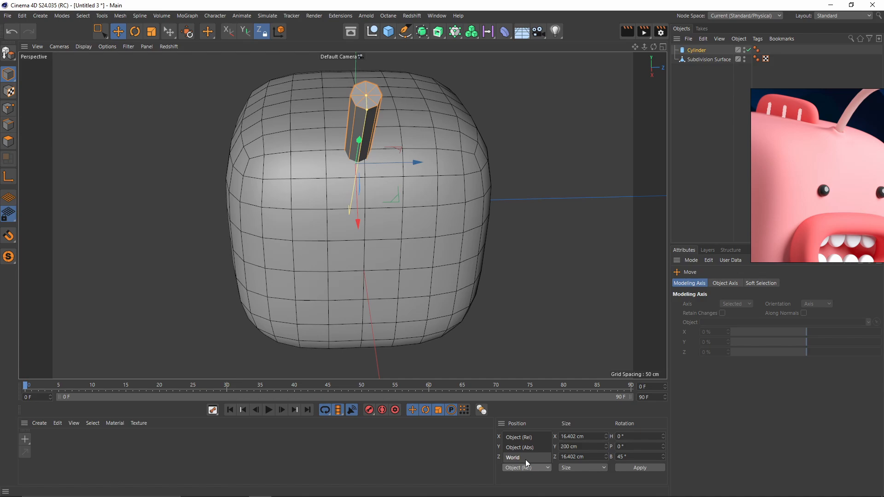
pyautogui.click(526, 459)
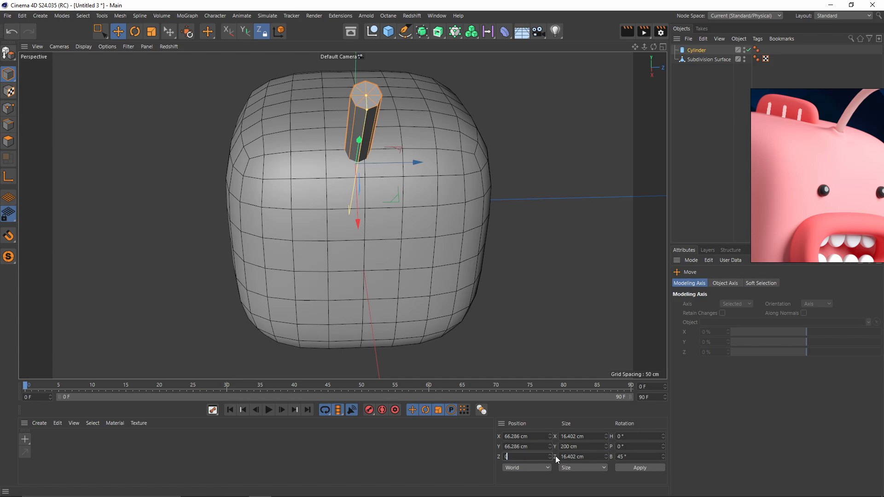
pyautogui.press('Return')
pyautogui.scroll(2, 395, 213)
pyautogui.keyDown('alt'); pyautogui.moveTo(394, 213); pyautogui.dragTo(415, 221); pyautogui.keyUp('alt')
pyautogui.click(322, 207)
# Select the four body polygons around the cylinder and inset them by about 1.2 cm with Extrude Inner.
pyautogui.click(9, 142)
pyautogui.keyDown('alt'); pyautogui.moveTo(347, 210); pyautogui.dragTo(363, 226); pyautogui.keyUp('alt')
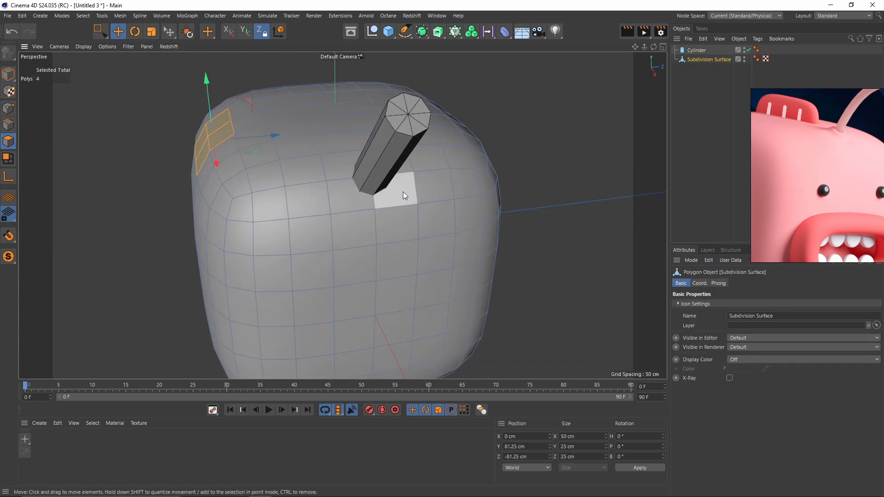
pyautogui.moveTo(405, 195)
pyautogui.mouseDown(button='right')
pyautogui.moveTo(363, 191)
pyautogui.moveTo(370, 190)
pyautogui.mouseUp(button='right')
pyautogui.keyDown('alt'); pyautogui.moveTo(442, 102); pyautogui.dragTo(465, 110); pyautogui.keyUp('alt')
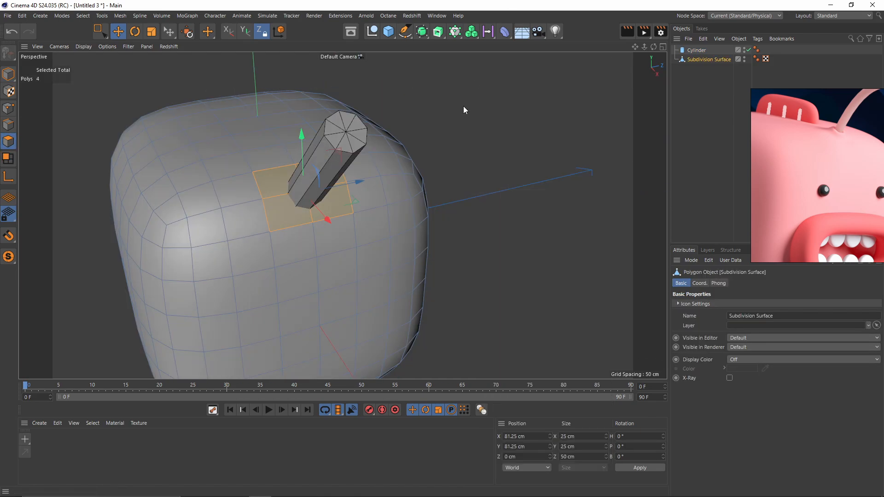
pyautogui.click(518, 159)
pyautogui.hotkey('ctrl', 'z')
pyautogui.rightClick(520, 170)
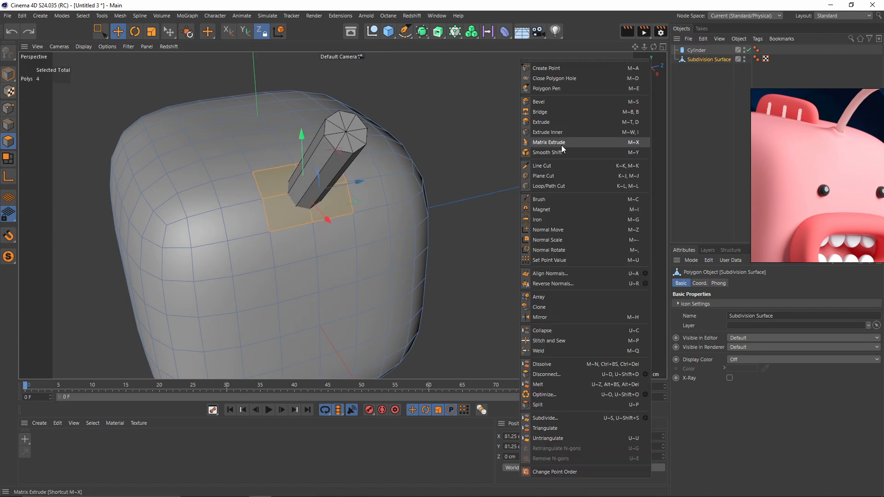
pyautogui.click(564, 143)
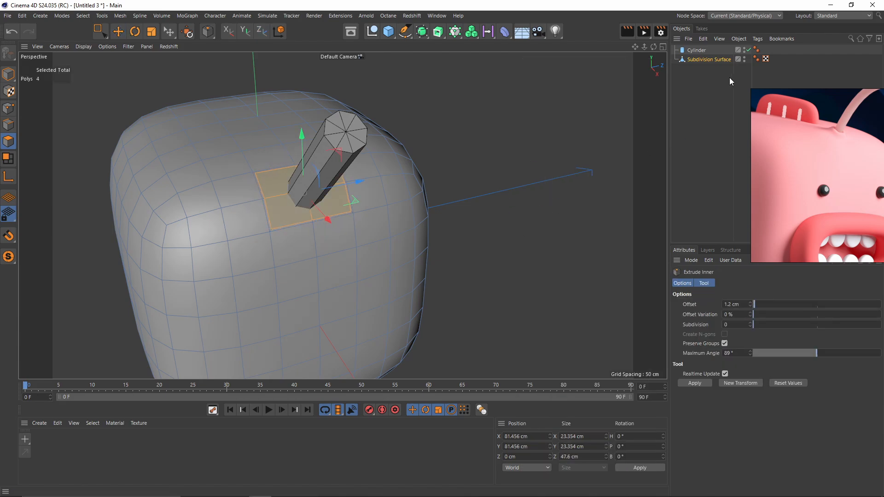
# Subtract the cylinder from the body with a Boole that creates a single object, and convert the result into an editable polygon object.
pyautogui.click(422, 31)
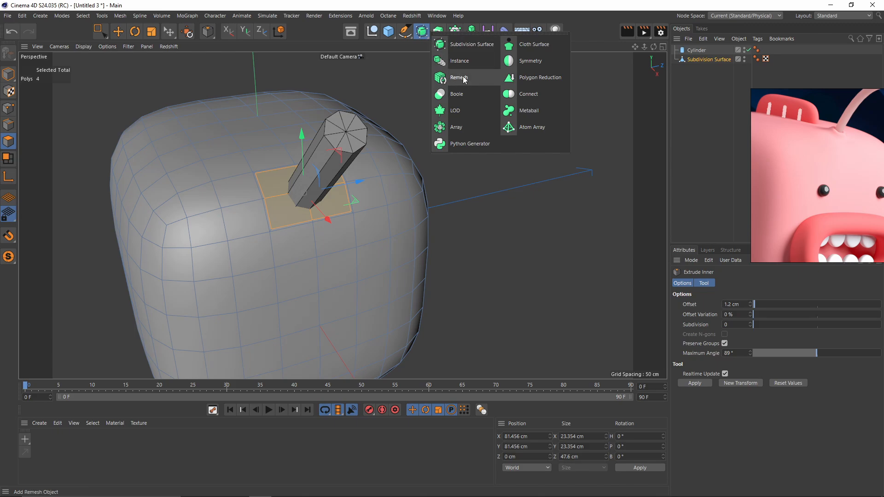
pyautogui.click(496, 95)
pyautogui.moveTo(698, 50); pyautogui.dragTo(709, 74)
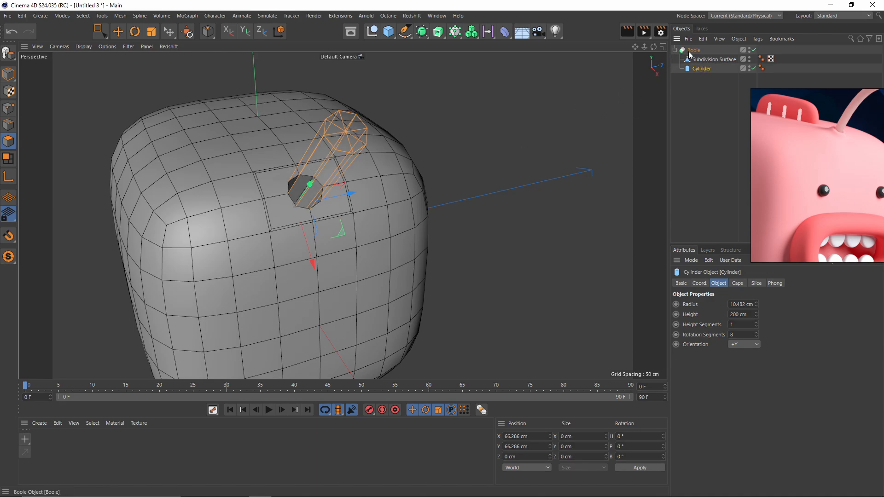
pyautogui.click(692, 50)
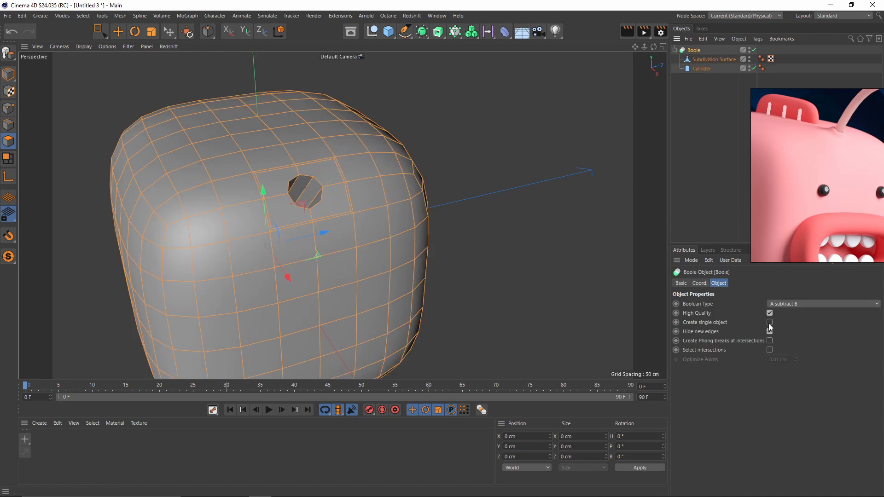
pyautogui.press('c')
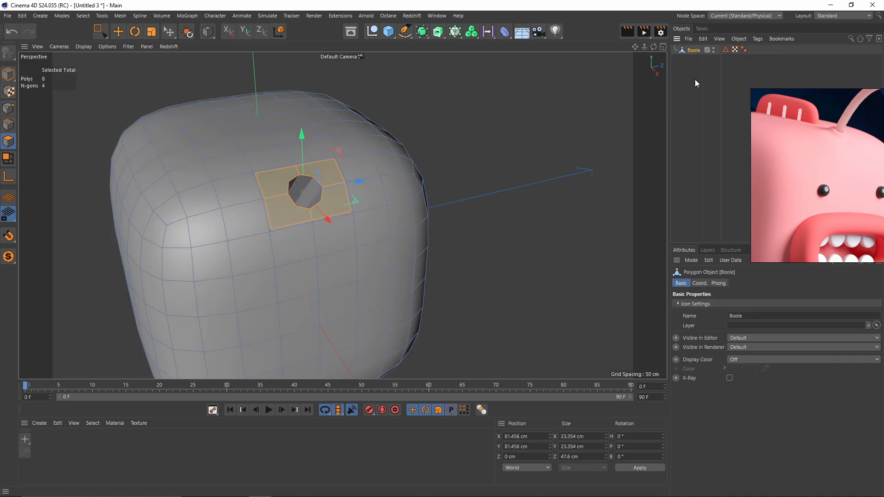
# Loop-select the inner wall polygons of the octagonal hole and delete them.
pyautogui.keyDown('alt'); pyautogui.moveTo(350, 195); pyautogui.dragTo(360, 176, button='middle'); pyautogui.keyUp('alt')
pyautogui.scroll(5, 327, 177)
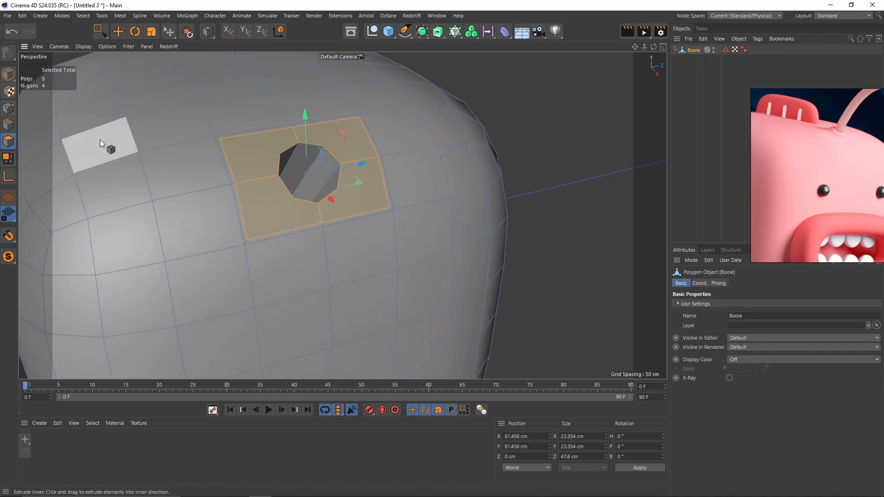
pyautogui.press('u')
pyautogui.press('l')
pyautogui.click(303, 170)
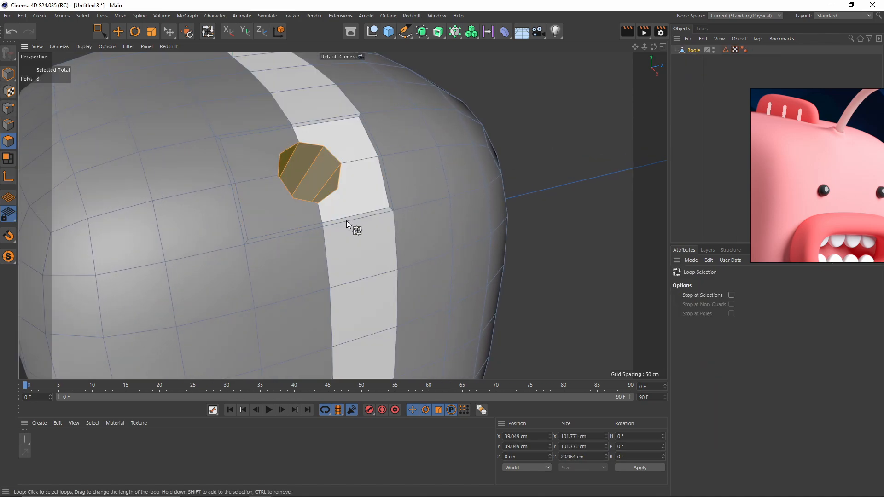
pyautogui.hotkey('ctrl', 'shift', 'a')
# Weld the inset frame's side midpoint onto the adjacent hole point with the Slide tool in Point mode.
pyautogui.keyDown('alt'); pyautogui.moveTo(346, 222); pyautogui.dragTo(307, 151); pyautogui.keyUp('alt')
pyautogui.keyDown('alt'); pyautogui.moveTo(335, 148); pyautogui.dragTo(306, 151, button='middle'); pyautogui.keyUp('alt')
pyautogui.click(7, 109)
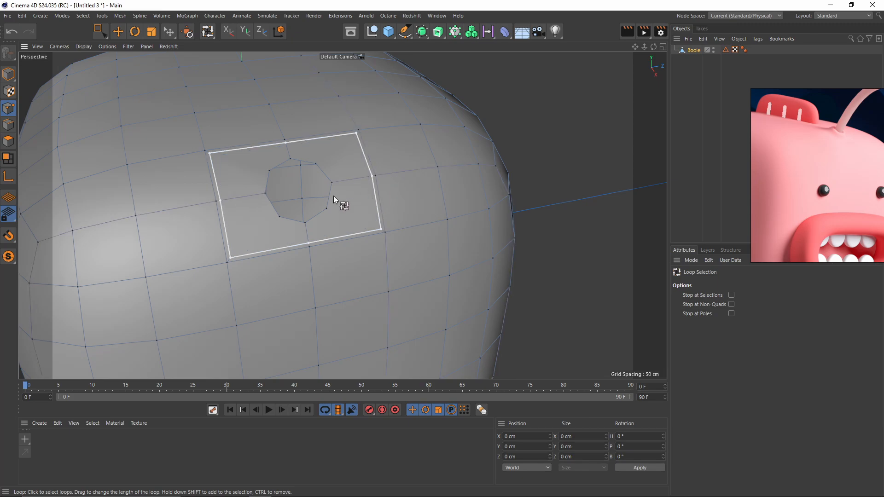
pyautogui.scroll(5, 394, 181)
pyautogui.scroll(-5, 369, 184)
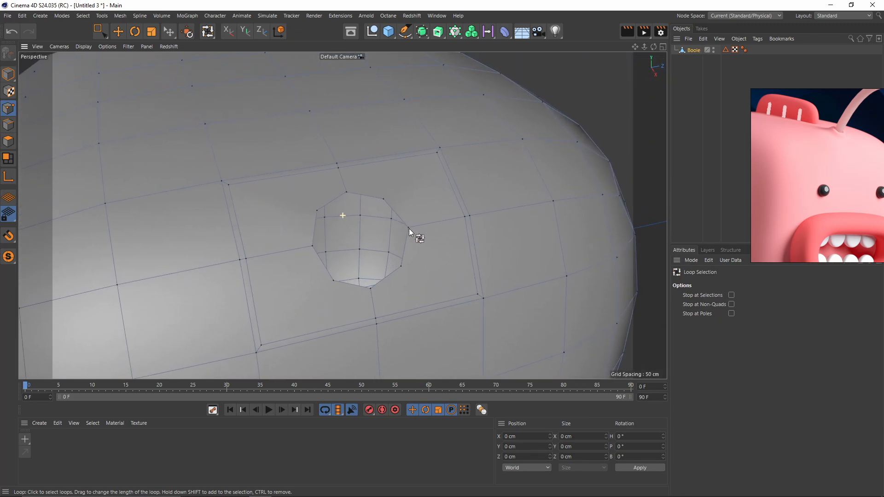
pyautogui.rightClick(559, 188)
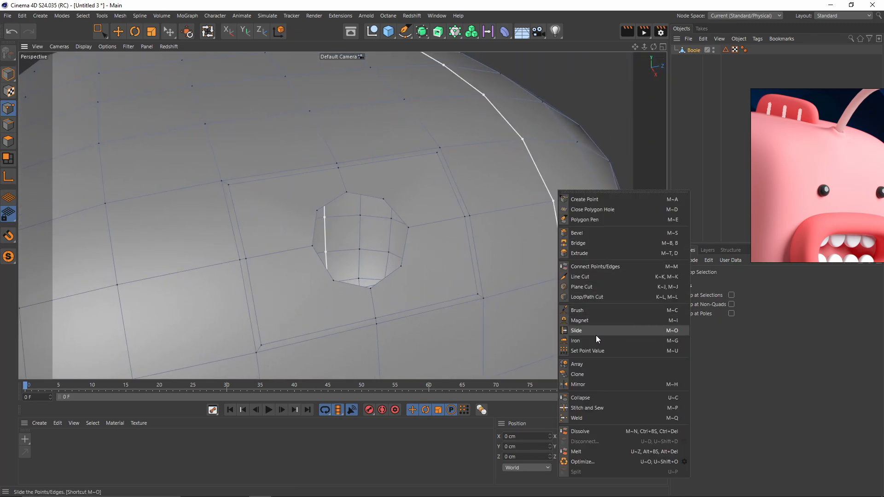
pyautogui.click(571, 239)
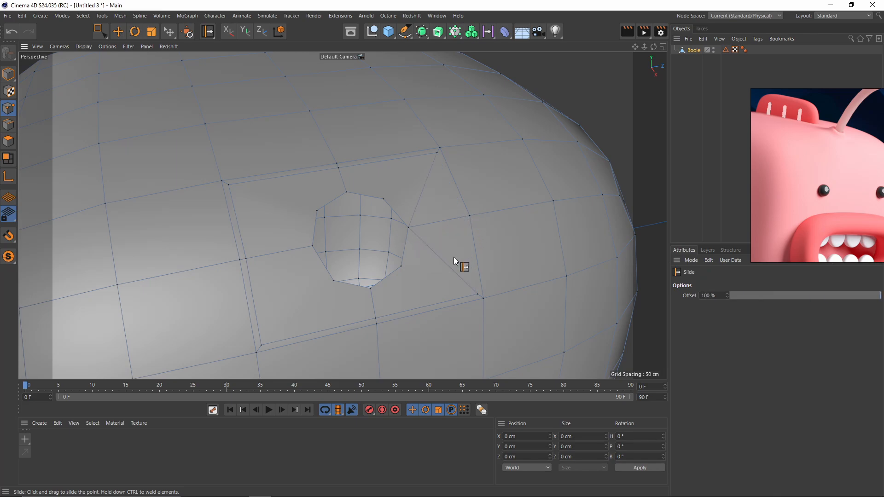
# Weld the inset frame's lower points onto the nearest hole points with the Polygon Pen.
pyautogui.keyDown('alt'); pyautogui.moveTo(454, 260); pyautogui.dragTo(472, 234, button='middle'); pyautogui.keyUp('alt')
pyautogui.rightClick(501, 200)
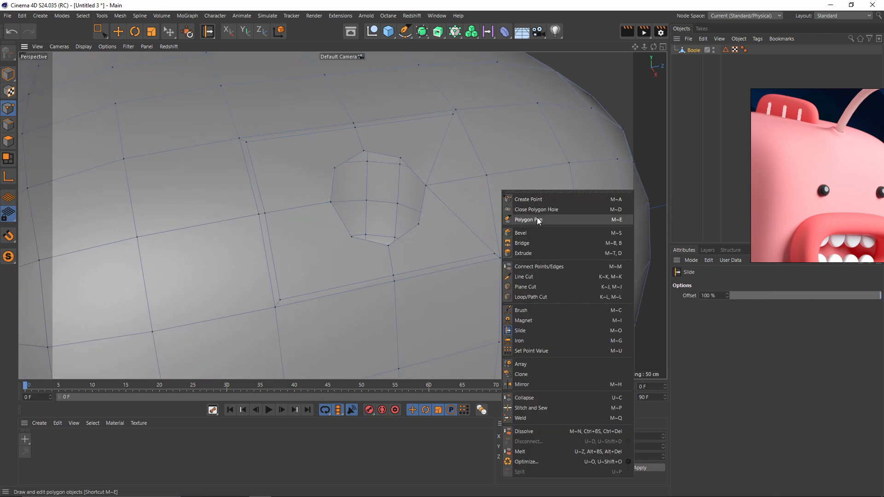
pyautogui.click(529, 220)
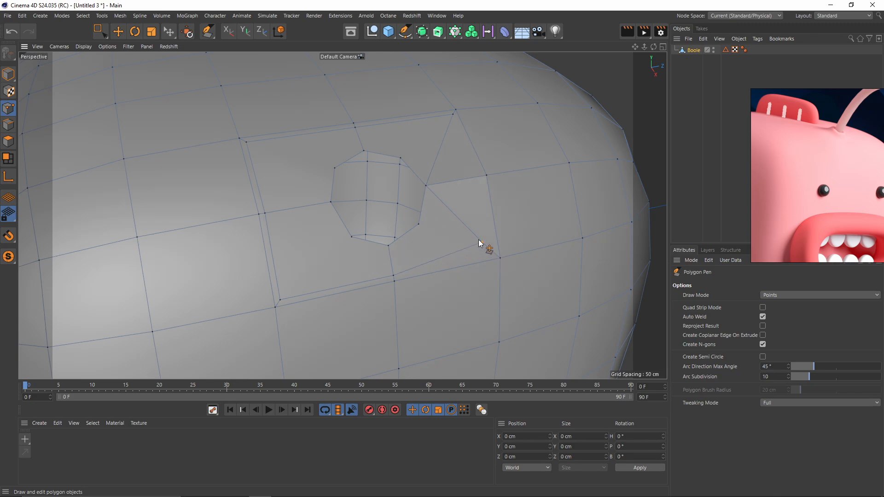
pyautogui.moveTo(479, 243); pyautogui.dragTo(419, 226)
pyautogui.moveTo(281, 302); pyautogui.dragTo(350, 242)
# Weld the inset frame's remaining side midpoint onto the neighbouring hole point.
pyautogui.press('e')
pyautogui.click(331, 201)
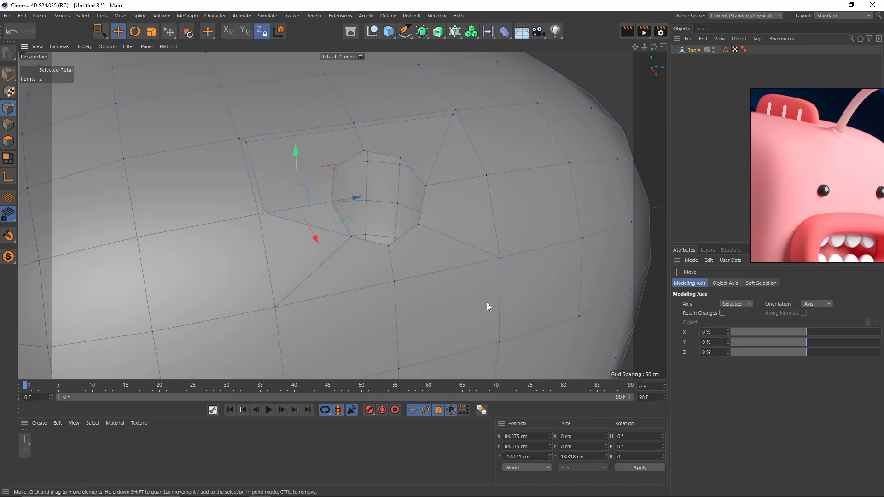
pyautogui.rightClick(463, 283)
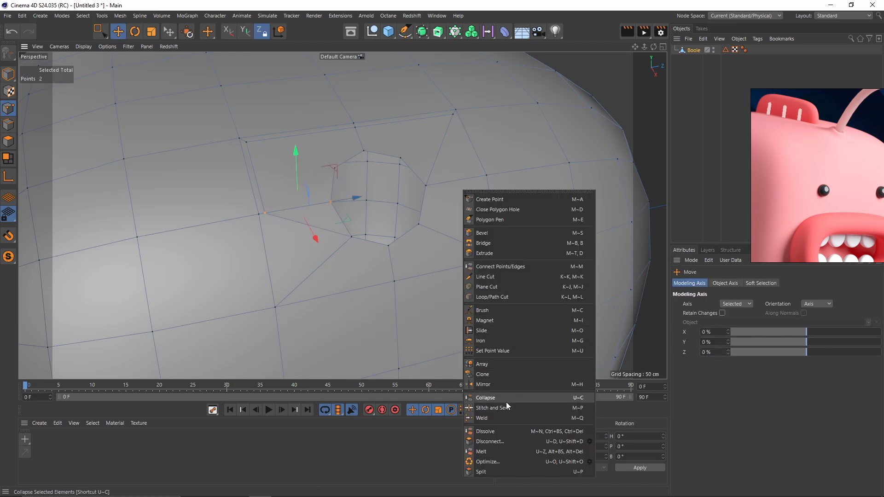
pyautogui.click(496, 420)
pyautogui.keyDown('alt'); pyautogui.moveTo(331, 202); pyautogui.dragTo(319, 231, button='middle'); pyautogui.keyUp('alt')
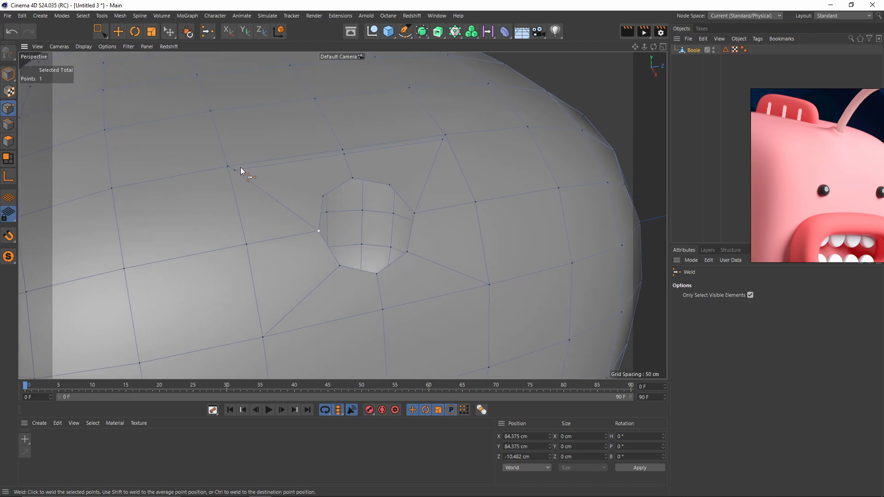
# Weld the inset frame's upper points onto the nearest hole points with the Polygon Pen.
pyautogui.press('m')
pyautogui.press('e')
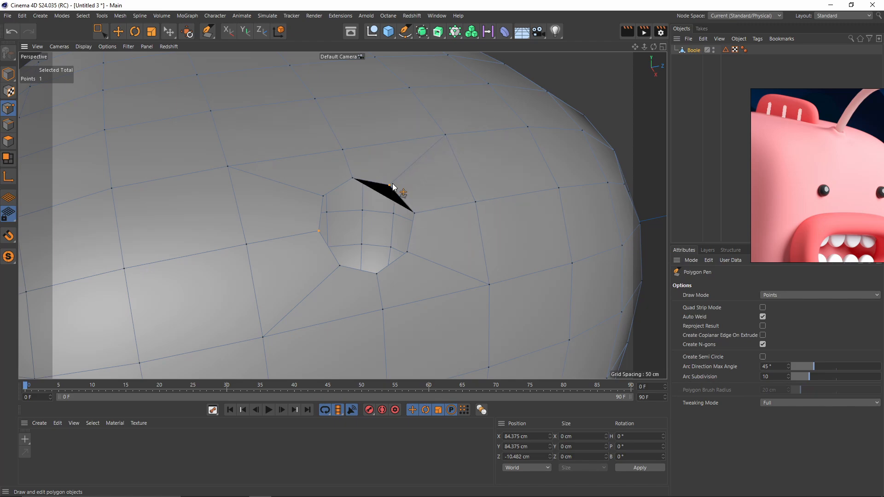
pyautogui.keyDown('alt'); pyautogui.moveTo(397, 188); pyautogui.dragTo(371, 183); pyautogui.keyUp('alt')
# Select the edge loop around the antenna hole, extrude it outward from the body and narrow it into a short tapered stub.
pyautogui.click(8, 125)
pyautogui.press('e')
pyautogui.click(373, 217)
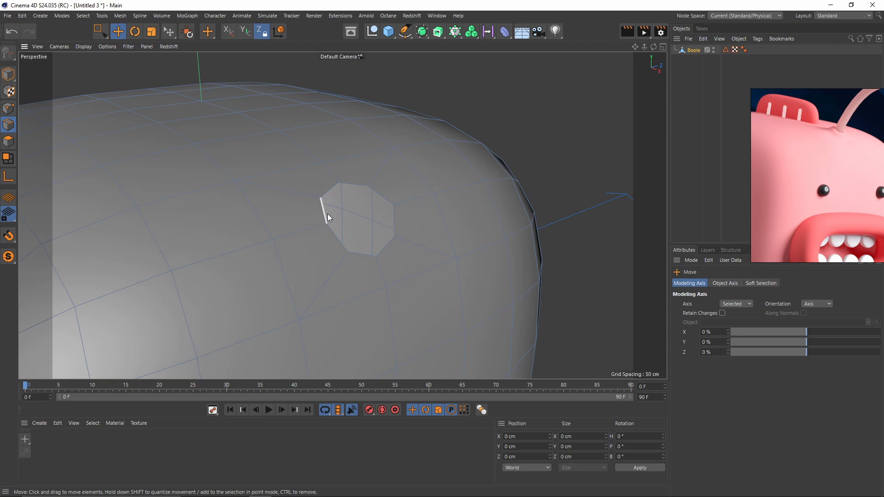
pyautogui.doubleClick(385, 252)
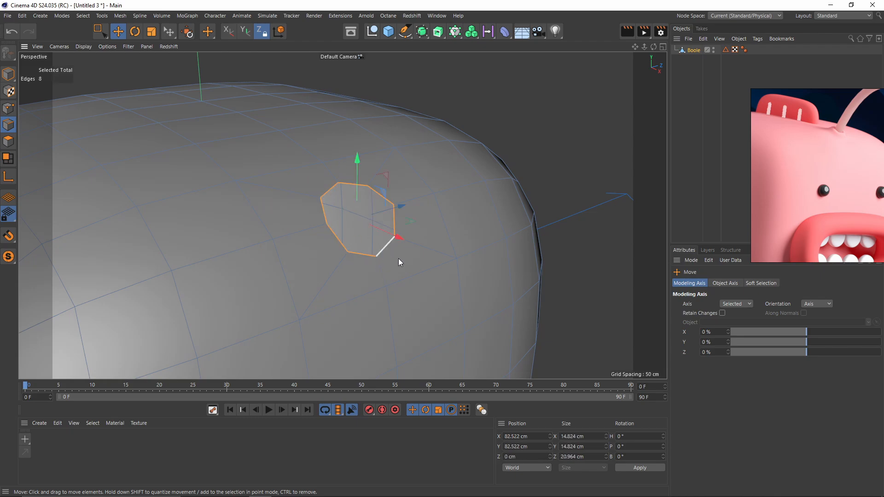
pyautogui.middleClick(429, 267)
pyautogui.scroll(10, 475, 271)
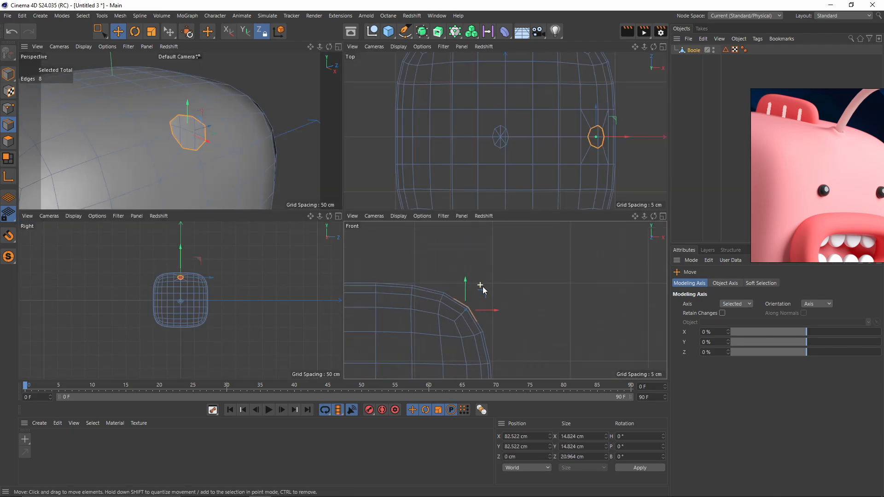
pyautogui.moveTo(475, 309); pyautogui.dragTo(387, 311)
pyautogui.middleClick(317, 195)
pyautogui.press('t')
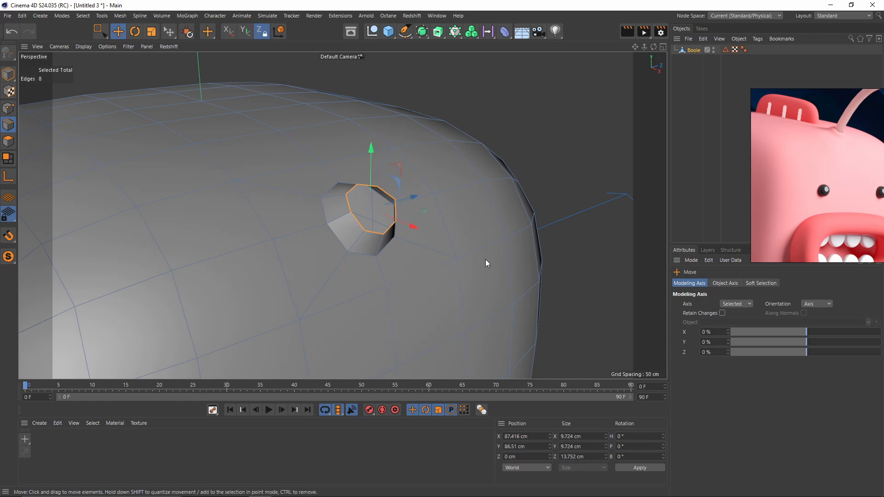
# Extrude the stub's end loop inward to form a rim, and extrude it again down into the opening.
pyautogui.moveTo(515, 261); pyautogui.dragTo(439, 295)
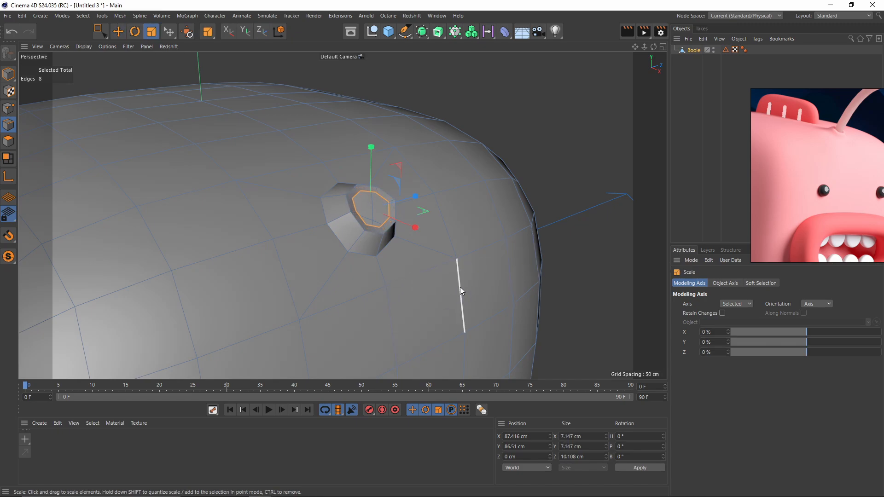
pyautogui.press('F4')
pyautogui.press('e')
pyautogui.press('z')
pyautogui.moveTo(301, 207); pyautogui.dragTo(267, 239)
pyautogui.press('F5')
pyautogui.middleClick(159, 161)
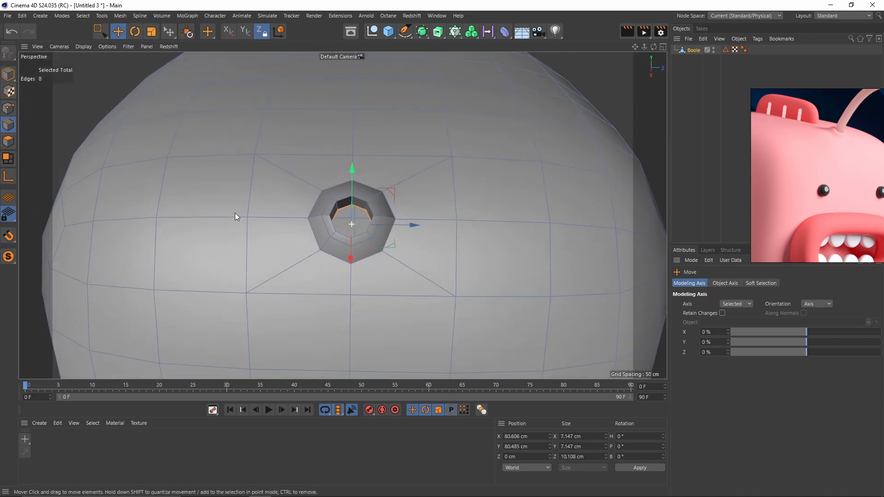
# Wrap the body mesh in a Subdivision Surface and display it with Gouraud shading without lines.
pyautogui.keyDown('alt'); pyautogui.moveTo(234, 213); pyautogui.dragTo(251, 218); pyautogui.keyUp('alt')
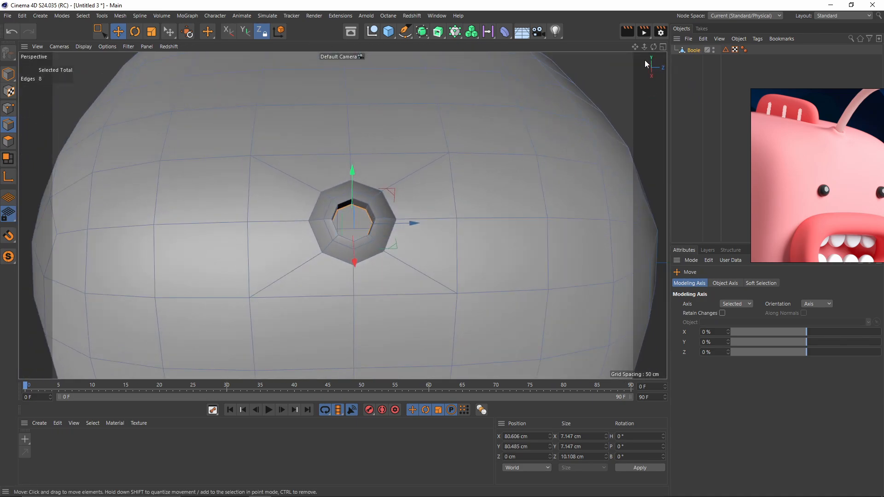
pyautogui.keyDown('alt'); pyautogui.click(421, 33); pyautogui.keyUp('alt')
pyautogui.click(700, 154)
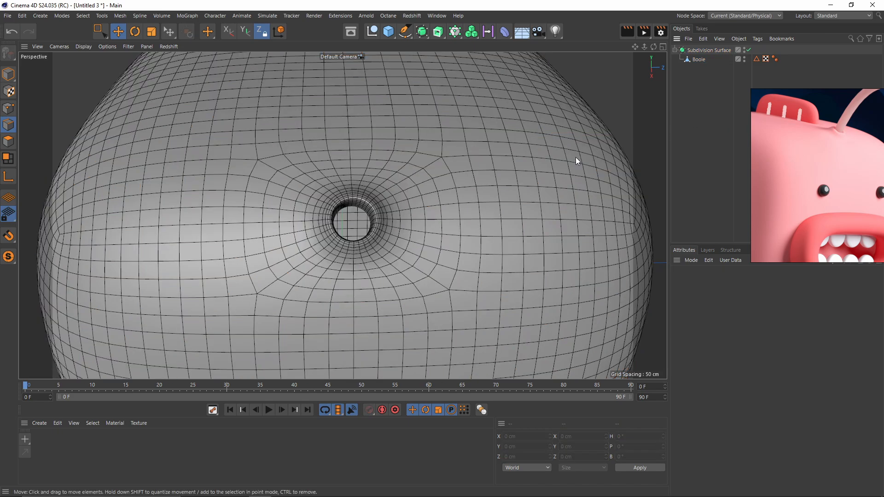
pyautogui.press('n')
pyautogui.press('a')
pyautogui.keyDown('alt'); pyautogui.moveTo(462, 154); pyautogui.dragTo(424, 184, button='right'); pyautogui.keyUp('alt')
pyautogui.keyDown('alt'); pyautogui.moveTo(376, 236); pyautogui.dragTo(461, 151); pyautogui.keyUp('alt')
pyautogui.keyDown('alt'); pyautogui.moveTo(461, 151); pyautogui.dragTo(451, 153, button='middle'); pyautogui.keyUp('alt')
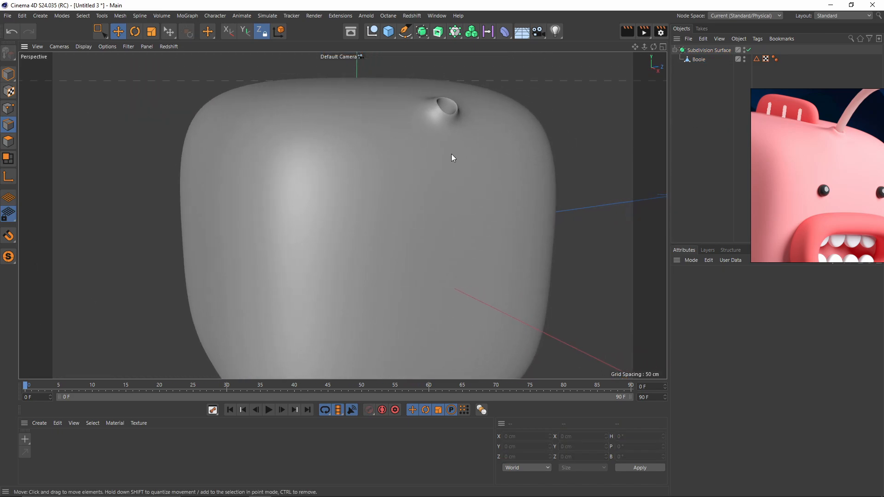
# Select the polygon loops of the antenna stub's rim and inner wall, scale them down, and preview the smoothed body.
pyautogui.click(446, 147)
pyautogui.press('q')
pyautogui.scroll(5, 415, 127)
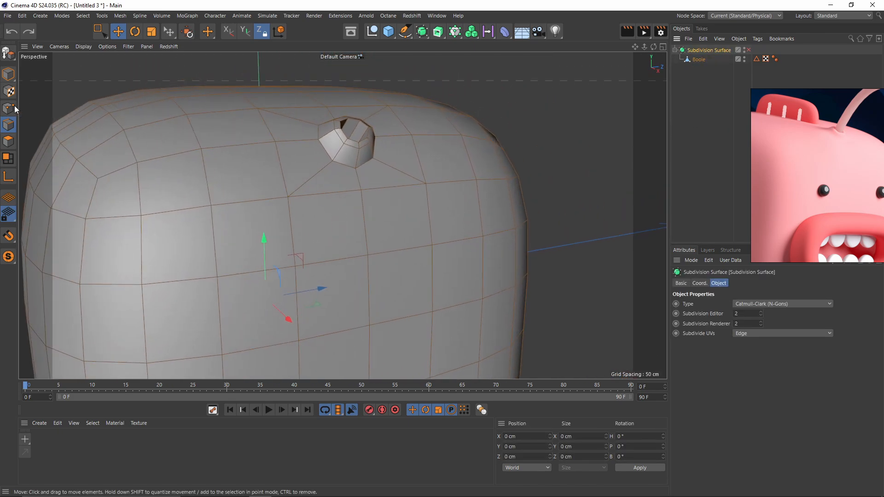
pyautogui.click(9, 141)
pyautogui.click(699, 60)
pyautogui.scroll(4, 357, 149)
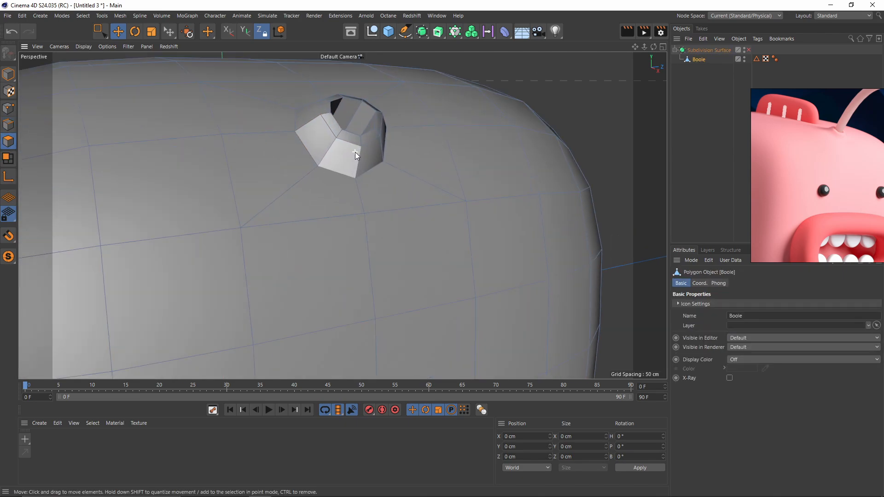
pyautogui.press('u')
pyautogui.press('l')
pyautogui.click(365, 134)
pyautogui.keyDown('shift'); pyautogui.click(365, 123); pyautogui.keyUp('shift')
pyautogui.press('t')
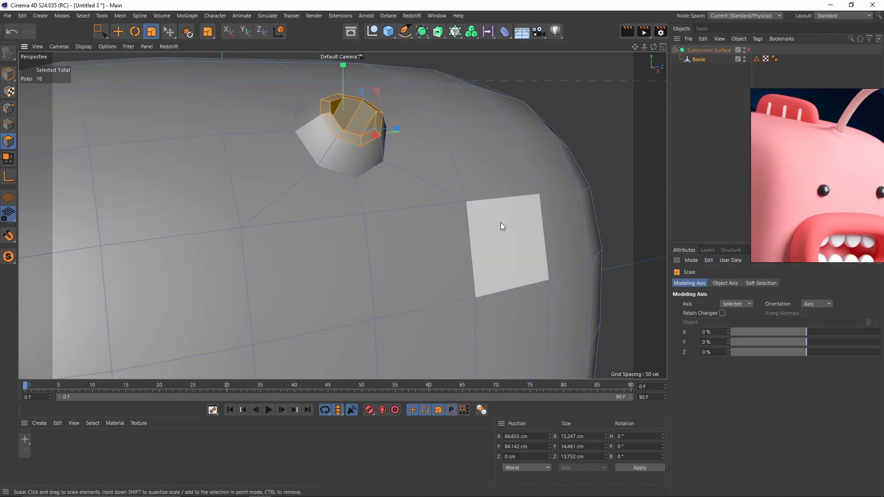
pyautogui.moveTo(502, 225); pyautogui.dragTo(442, 214)
pyautogui.press('q')
pyautogui.keyDown('alt'); pyautogui.moveTo(357, 145); pyautogui.dragTo(320, 207); pyautogui.keyUp('alt')
pyautogui.click(722, 109)
pyautogui.scroll(-5, 429, 148)
pyautogui.keyDown('alt'); pyautogui.moveTo(396, 159); pyautogui.dragTo(430, 147); pyautogui.keyUp('alt')
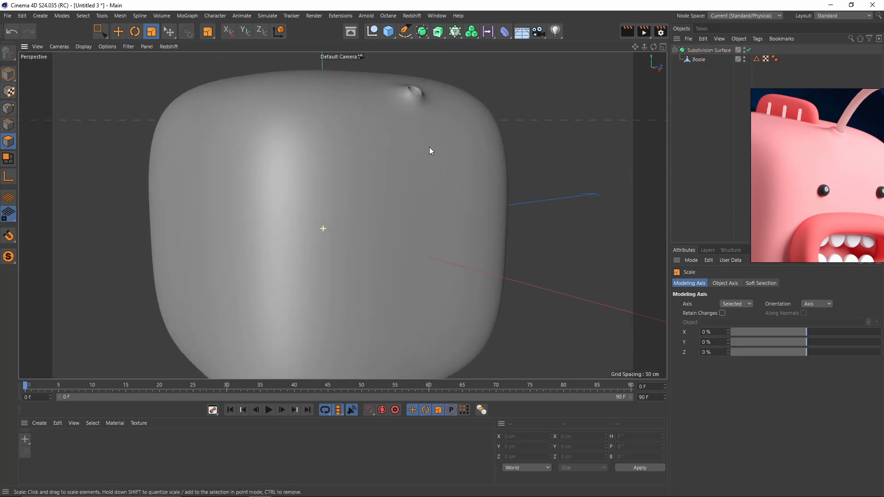
# Select only the polygon loop of the stub's inner wall and scale it to enlarge the opening, checking it smoothed.
pyautogui.hotkey('ctrl', 'z')
pyautogui.scroll(6, 396, 116)
pyautogui.press('q')
pyautogui.press('u')
pyautogui.press('l')
pyautogui.click(389, 88)
pyautogui.press('t')
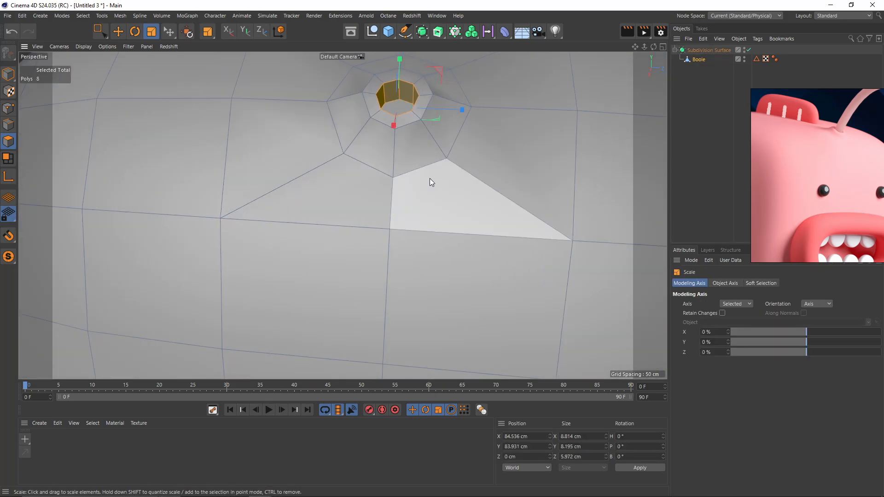
pyautogui.scroll(-5, 428, 191)
pyautogui.press('q')
pyautogui.scroll(-3, 527, 160)
pyautogui.keyDown('alt'); pyautogui.moveTo(336, 190); pyautogui.dragTo(429, 132); pyautogui.keyUp('alt')
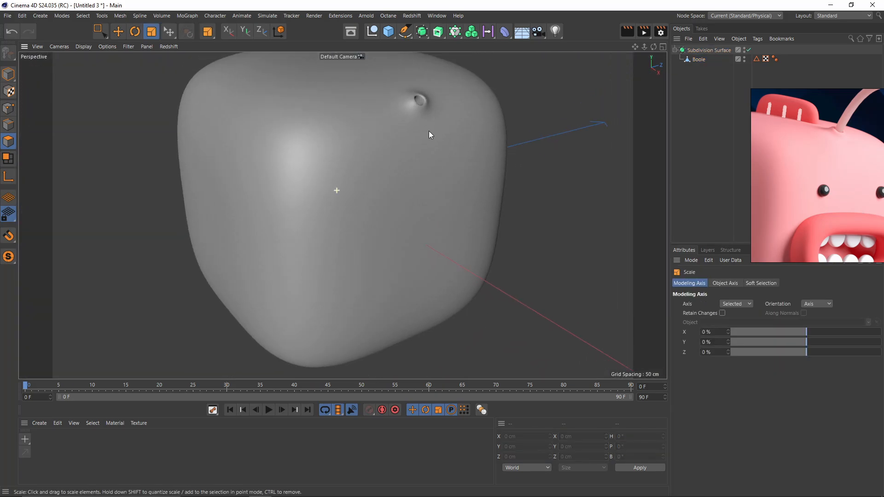
# Split the block of polygons four wide and two high at the front mouth area into a separate object.
pyautogui.hotkey('ctrl', 'z')
pyautogui.press('q')
pyautogui.keyDown('alt'); pyautogui.moveTo(447, 178); pyautogui.dragTo(475, 167); pyautogui.keyUp('alt')
pyautogui.scroll(-3, 811, 200)
pyautogui.scroll(3, 811, 199)
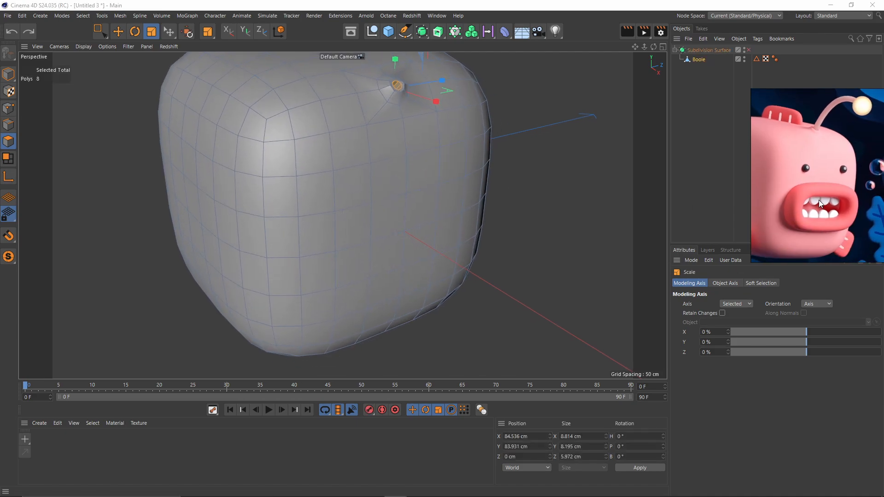
pyautogui.keyDown('alt'); pyautogui.moveTo(428, 206); pyautogui.dragTo(395, 180); pyautogui.keyUp('alt')
pyautogui.moveTo(412, 267)
pyautogui.mouseDown()
pyautogui.moveTo(348, 288)
pyautogui.moveTo(458, 267)
pyautogui.mouseUp()
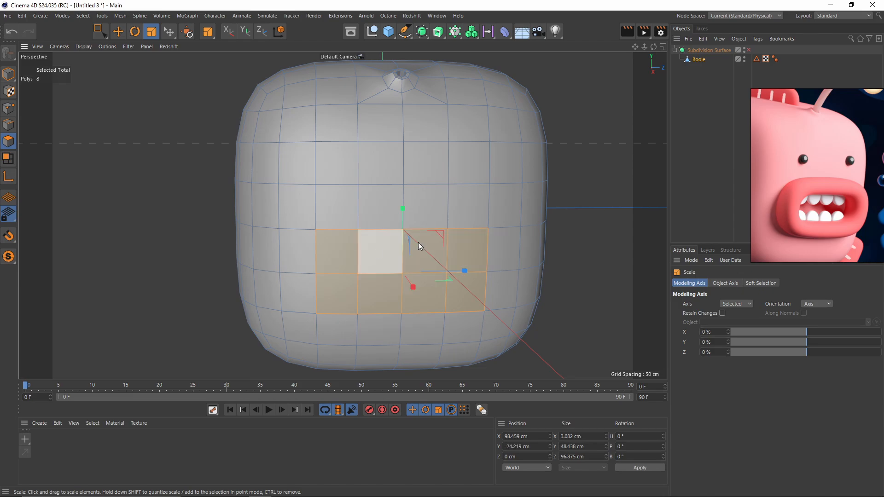
pyautogui.keyDown('alt'); pyautogui.moveTo(371, 242); pyautogui.dragTo(405, 248); pyautogui.keyUp('alt')
pyautogui.scroll(-6, 404, 248)
pyautogui.keyDown('alt'); pyautogui.moveTo(404, 248); pyautogui.dragTo(372, 215, button='middle'); pyautogui.keyUp('alt')
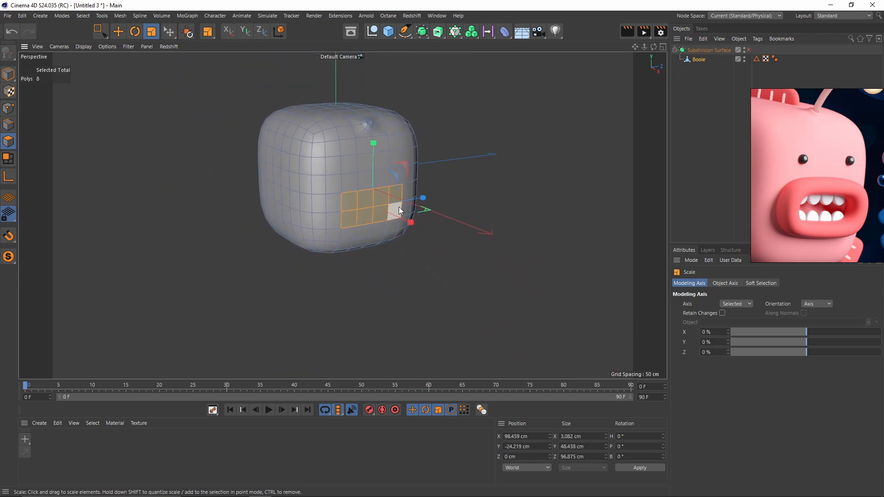
pyautogui.scroll(2, 395, 210)
pyautogui.rightClick(471, 224)
pyautogui.click(515, 406)
# Bevel the horizontal middle edge loop of the split mouth plate with an offset of about 8.9 cm.
pyautogui.keyDown('alt'); pyautogui.moveTo(397, 245); pyautogui.dragTo(353, 225); pyautogui.keyUp('alt')
pyautogui.scroll(4, 379, 225)
pyautogui.scroll(1, 394, 216)
pyautogui.click(209, 180)
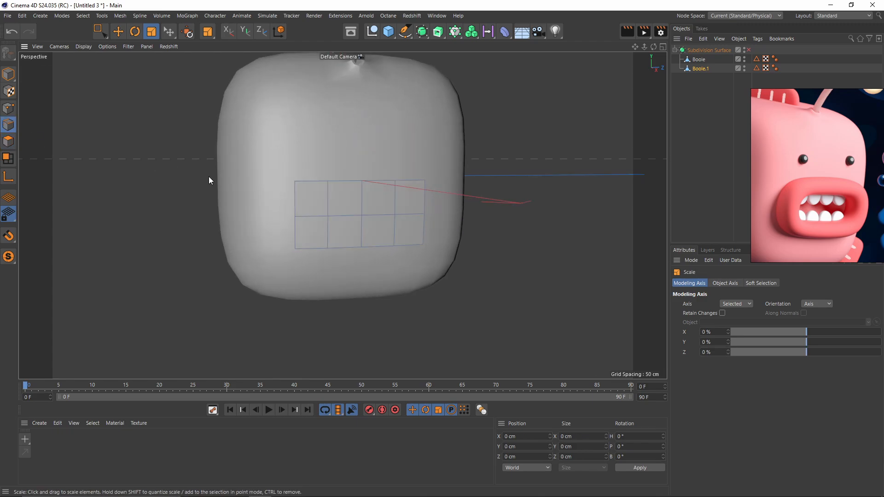
pyautogui.doubleClick(338, 220)
pyautogui.keyDown('alt'); pyautogui.moveTo(328, 213); pyautogui.dragTo(337, 215); pyautogui.keyUp('alt')
pyautogui.keyDown('alt'); pyautogui.moveTo(337, 215); pyautogui.dragTo(372, 213, button='right'); pyautogui.keyUp('alt')
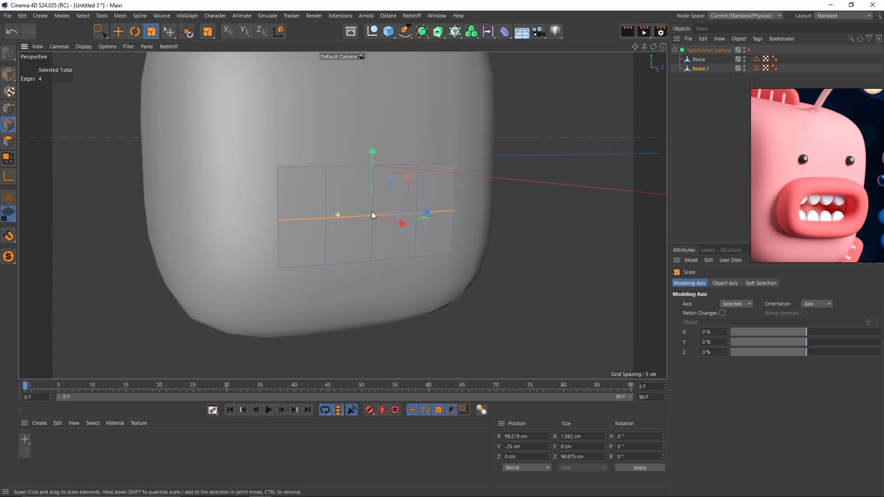
pyautogui.rightClick(372, 243)
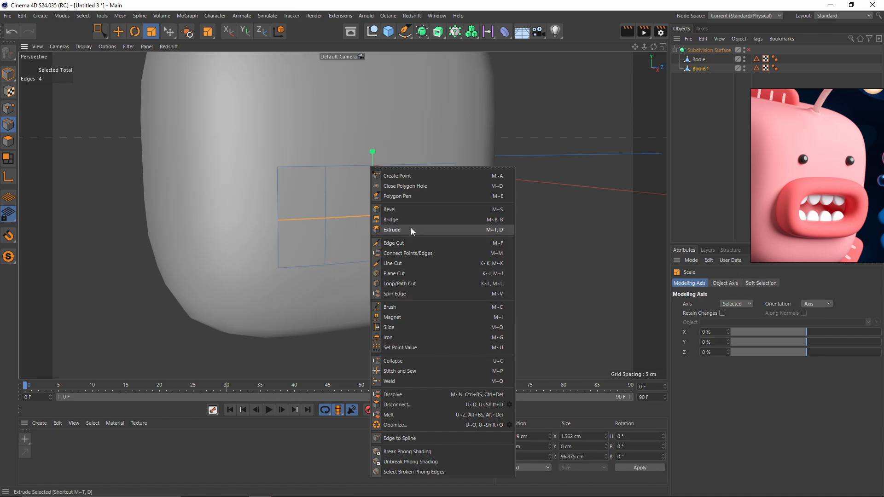
pyautogui.click(398, 212)
pyautogui.moveTo(383, 268); pyautogui.dragTo(412, 267)
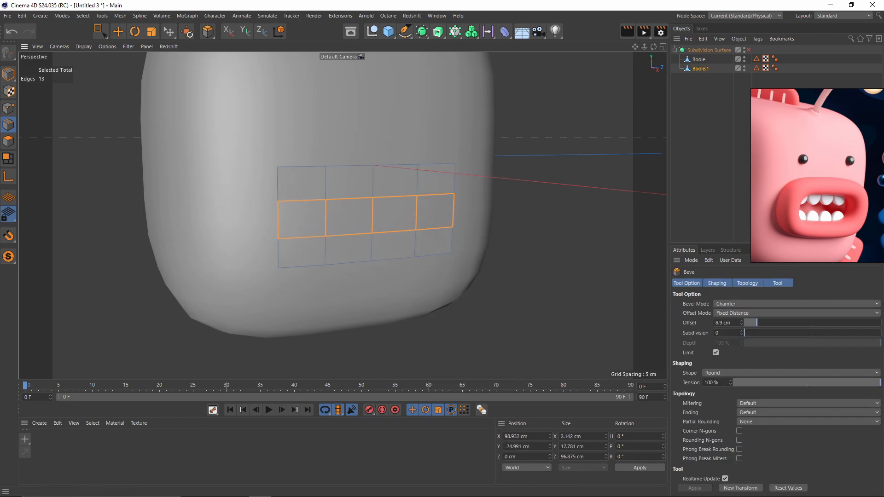
# Delete the two centre polygons of the mouth plate to create the mouth opening.
pyautogui.click(9, 141)
pyautogui.press('e')
pyautogui.click(355, 224)
pyautogui.hotkey('ctrl', 'shift', 'a')
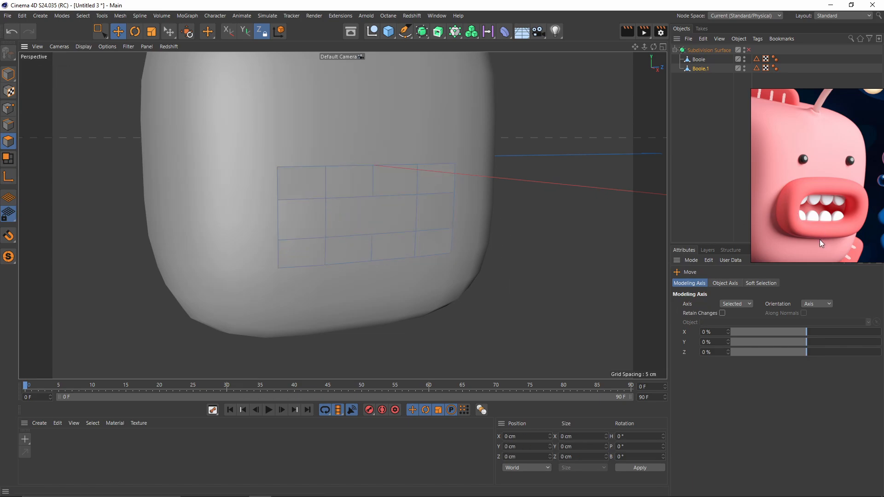
# Scale the two point columns beside the mouth opening apart horizontally to a width of about 56.7 cm.
pyautogui.keyDown('alt'); pyautogui.moveTo(396, 204); pyautogui.dragTo(304, 182); pyautogui.keyUp('alt')
pyautogui.click(8, 108)
pyautogui.press('space')
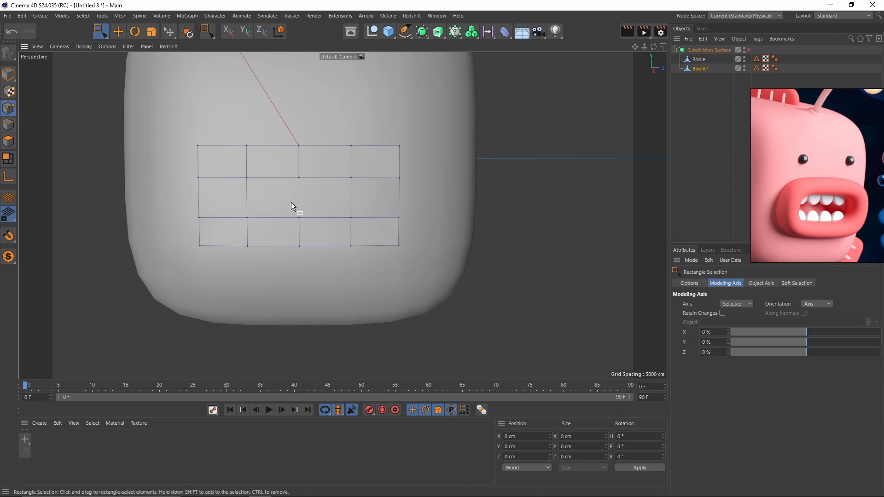
pyautogui.middleClick(292, 205)
pyautogui.middleClick(285, 251)
pyautogui.scroll(7, 370, 229)
pyautogui.moveTo(229, 173); pyautogui.dragTo(271, 310)
pyautogui.keyDown('shift'); pyautogui.moveTo(316, 167); pyautogui.dragTo(362, 321); pyautogui.keyUp('shift')
pyautogui.scroll(1, 329, 241)
pyautogui.press('t')
pyautogui.moveTo(344, 235); pyautogui.dragTo(388, 258)
pyautogui.middleClick(351, 235)
pyautogui.middleClick(332, 204)
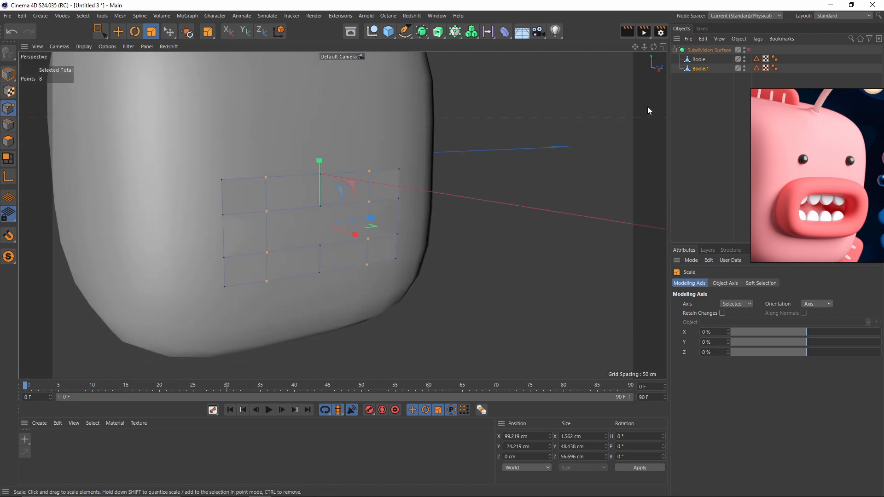
# Turn subdivision back on and group the body and mouth meshes in a null beneath the Subdivision Surface.
pyautogui.press('q')
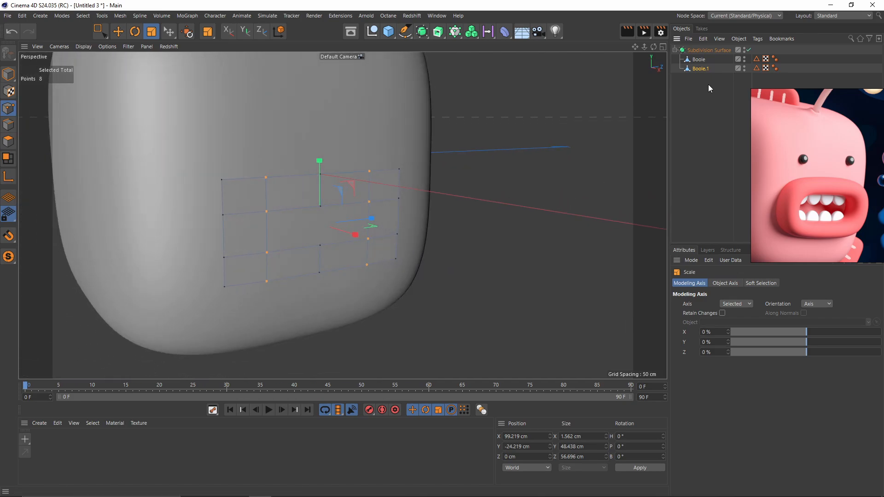
pyautogui.click(707, 90)
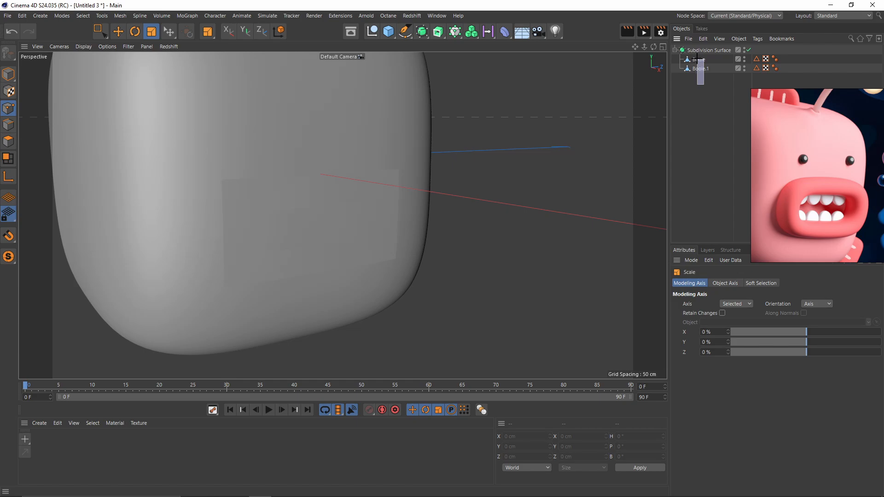
pyautogui.moveTo(698, 58); pyautogui.dragTo(698, 55)
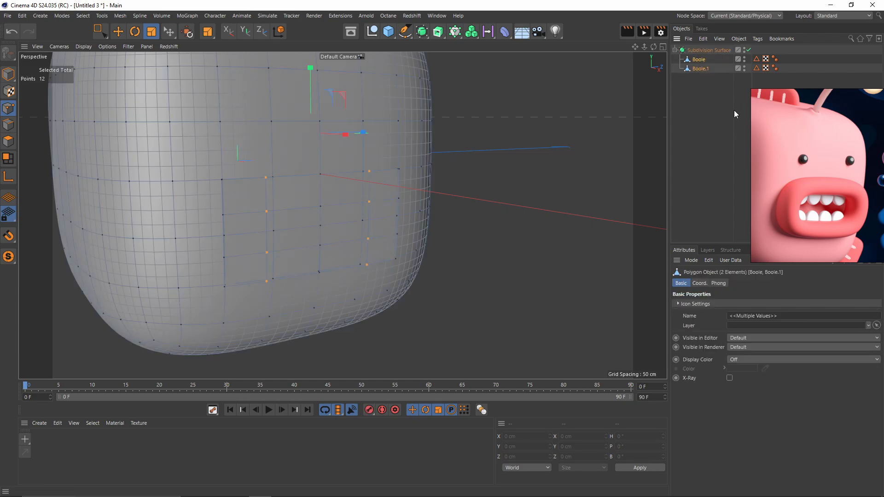
pyautogui.hotkey('alt', 'g')
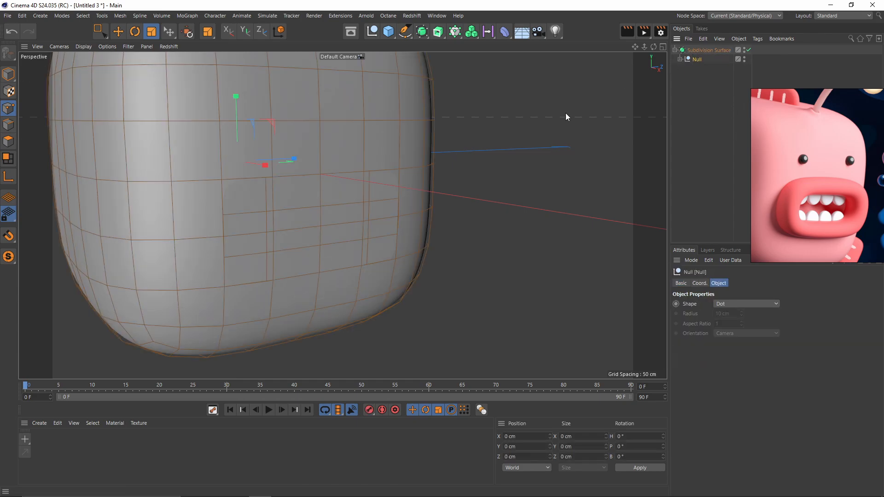
pyautogui.keyDown('alt'); pyautogui.moveTo(567, 117); pyautogui.dragTo(433, 162); pyautogui.keyUp('alt')
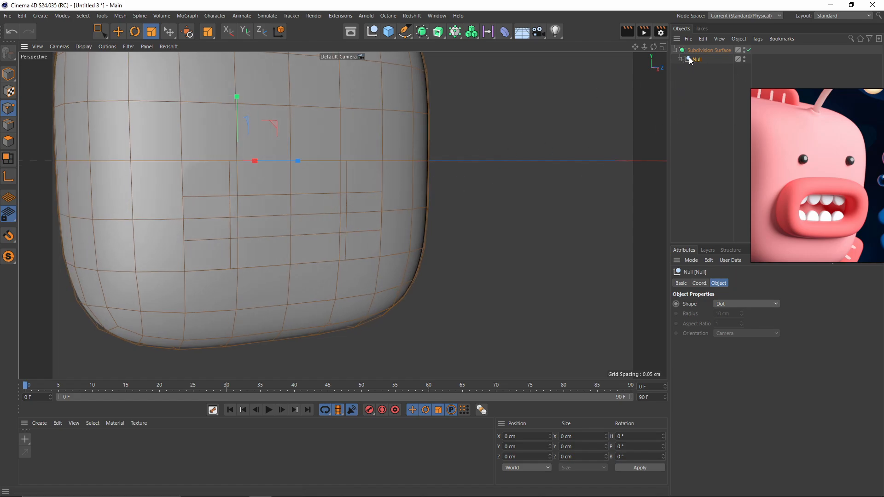
# Hide the body mesh inside the null and select the mouth plate mesh for editing.
pyautogui.click(679, 61)
pyautogui.doubleClick(744, 67)
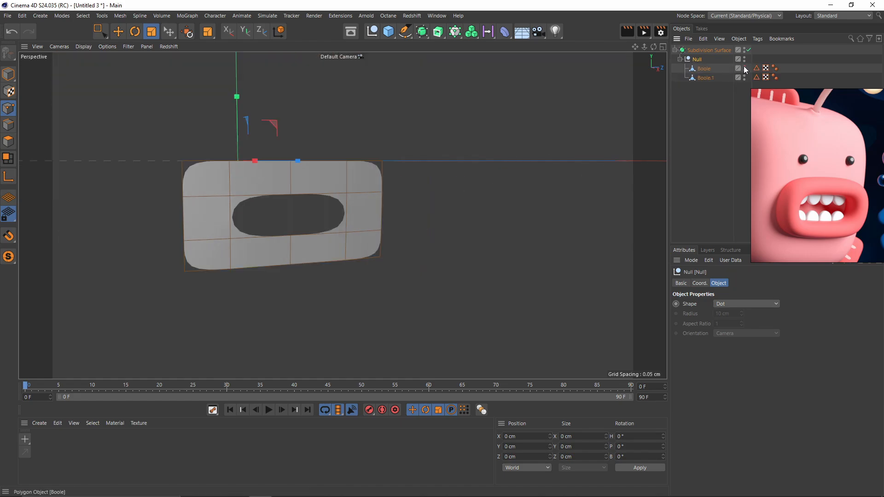
pyautogui.keyDown('alt'); pyautogui.moveTo(474, 178); pyautogui.dragTo(417, 166); pyautogui.keyUp('alt')
pyautogui.middleClick(417, 167)
pyautogui.middleClick(242, 201)
pyautogui.keyDown('alt'); pyautogui.moveTo(243, 207); pyautogui.dragTo(186, 158); pyautogui.keyUp('alt')
pyautogui.click(703, 72)
pyautogui.click(702, 79)
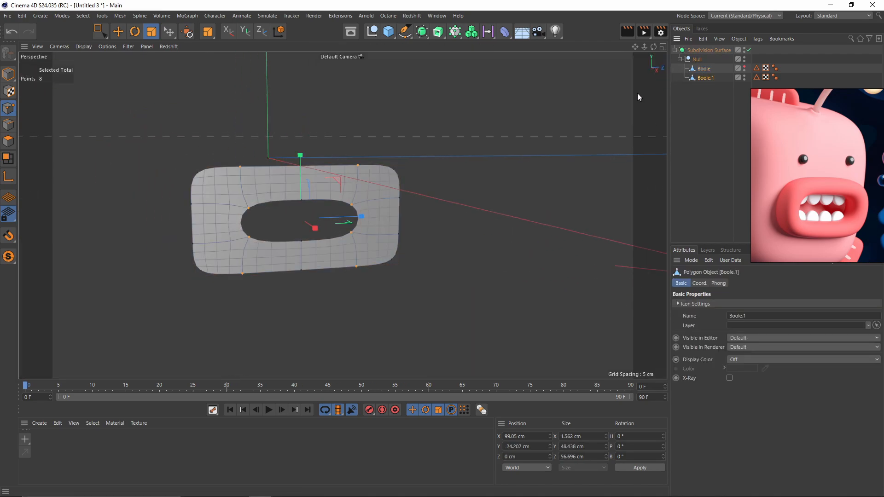
# With subdivision off, weld the neighbouring top and side points onto the mouth plate's upper-left corner.
pyautogui.press('q')
pyautogui.press('space')
pyautogui.click(190, 169)
pyautogui.moveTo(145, 133); pyautogui.dragTo(260, 176)
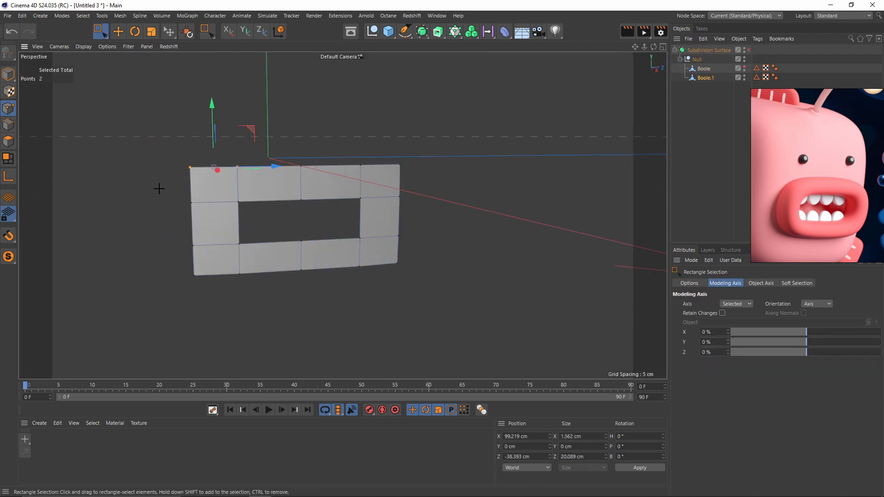
pyautogui.press('m')
pyautogui.press('q')
# Weld the neighbouring side and bottom points onto the mouth plate's lower-left corner.
pyautogui.press('space')
pyautogui.moveTo(176, 240); pyautogui.dragTo(217, 296)
pyautogui.keyDown('shift'); pyautogui.moveTo(231, 269); pyautogui.dragTo(249, 284); pyautogui.keyUp('shift')
pyautogui.press('space')
# Weld the neighbouring points onto the mouth plate's two right corners, turn subdivision back on and select all its points.
pyautogui.press('space')
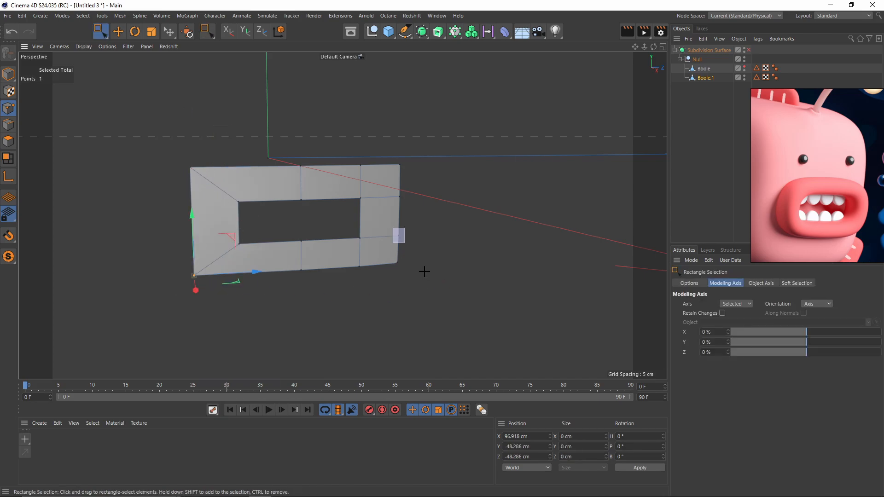
pyautogui.moveTo(337, 261); pyautogui.dragTo(411, 305)
pyautogui.moveTo(371, 156); pyautogui.dragTo(411, 175)
pyautogui.keyDown('shift'); pyautogui.moveTo(388, 183); pyautogui.dragTo(395, 223); pyautogui.keyUp('shift')
pyautogui.press('space')
pyautogui.click(400, 165)
pyautogui.press('q')
pyautogui.hotkey('ctrl', 'a')
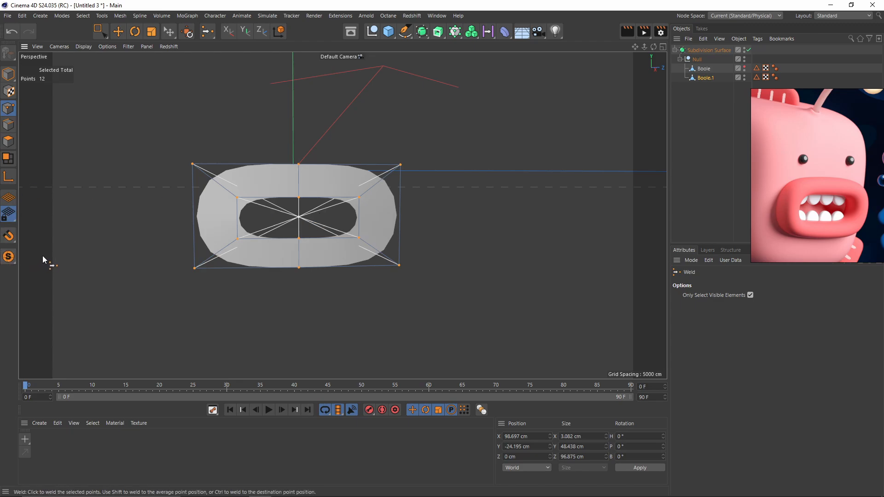
# Unhide the body mesh and extrude all the mouth plate's polygons outward about 18 cm with caps enabled to form thick lips.
pyautogui.click(745, 68)
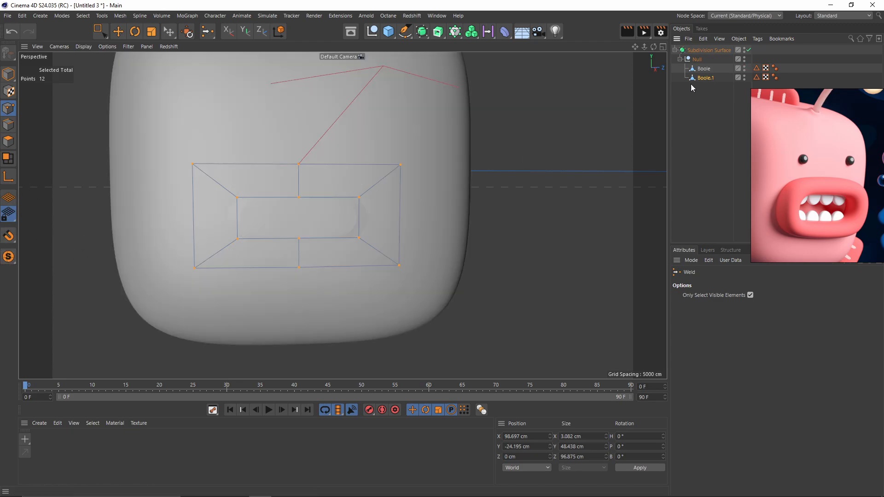
pyautogui.keyDown('alt'); pyautogui.moveTo(400, 210); pyautogui.dragTo(418, 225); pyautogui.keyUp('alt')
pyautogui.click(8, 142)
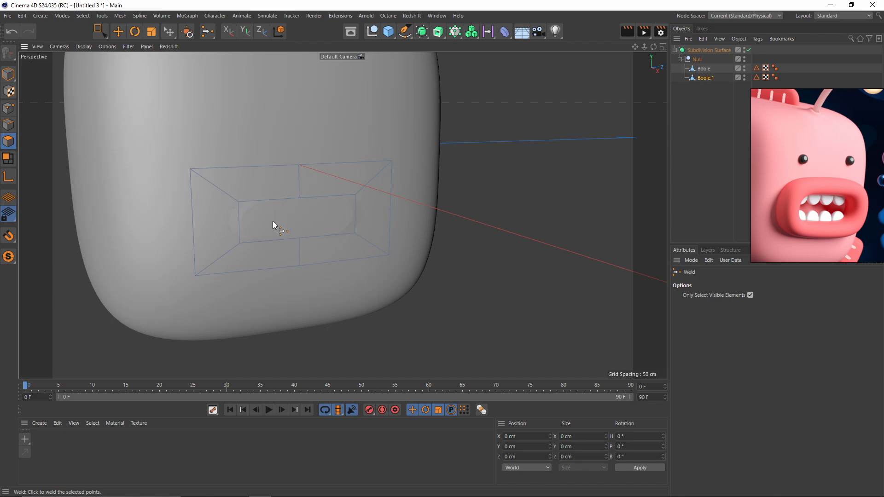
pyautogui.hotkey('ctrl', 'a')
pyautogui.keyDown('alt'); pyautogui.moveTo(276, 231); pyautogui.dragTo(518, 263); pyautogui.keyUp('alt')
pyautogui.rightClick(529, 266)
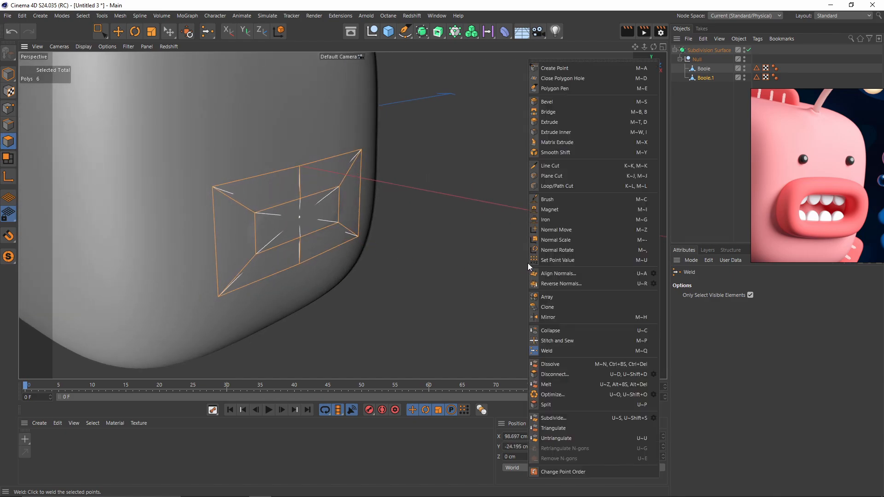
pyautogui.click(552, 123)
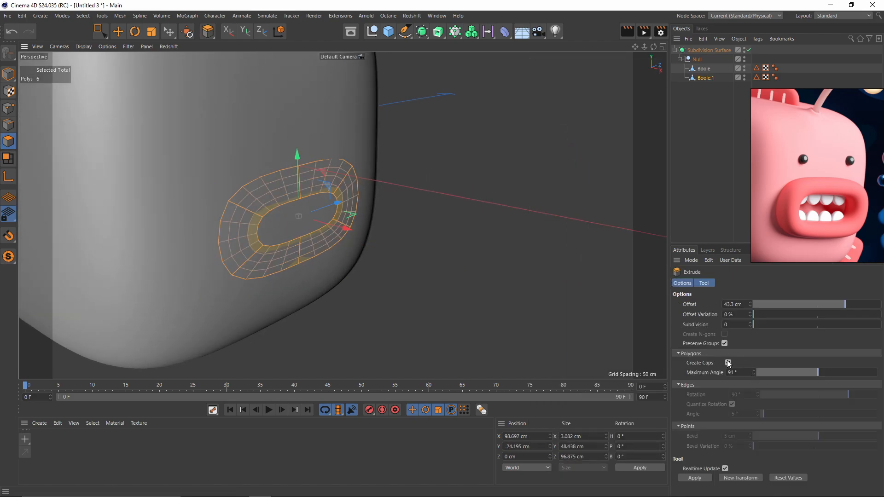
pyautogui.moveTo(378, 287); pyautogui.dragTo(408, 286)
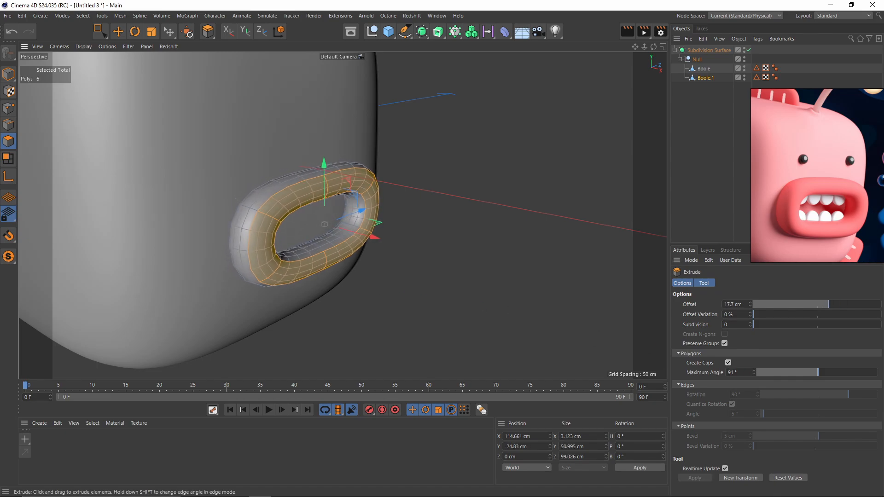
# Add a loop cut around the outer side of the lip ring near the face, at an offset of about 16%.
pyautogui.keyDown('alt'); pyautogui.moveTo(280, 224); pyautogui.dragTo(364, 234); pyautogui.keyUp('alt')
pyautogui.rightClick(350, 189)
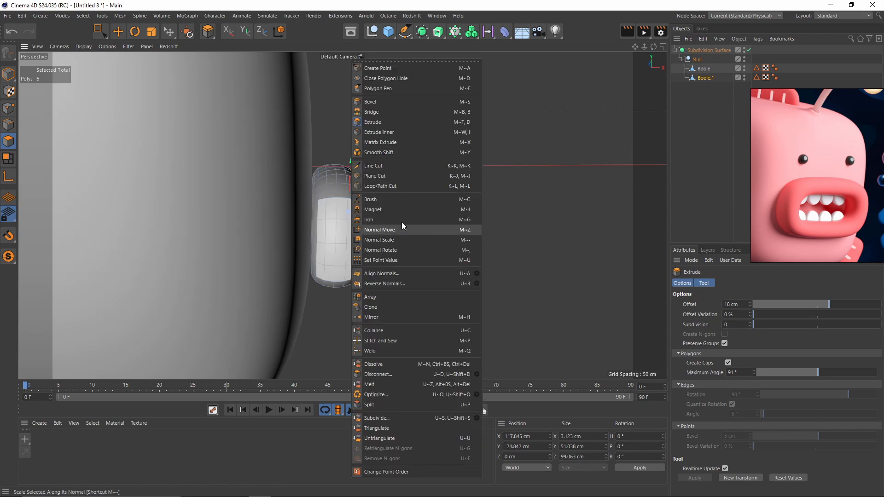
pyautogui.click(382, 186)
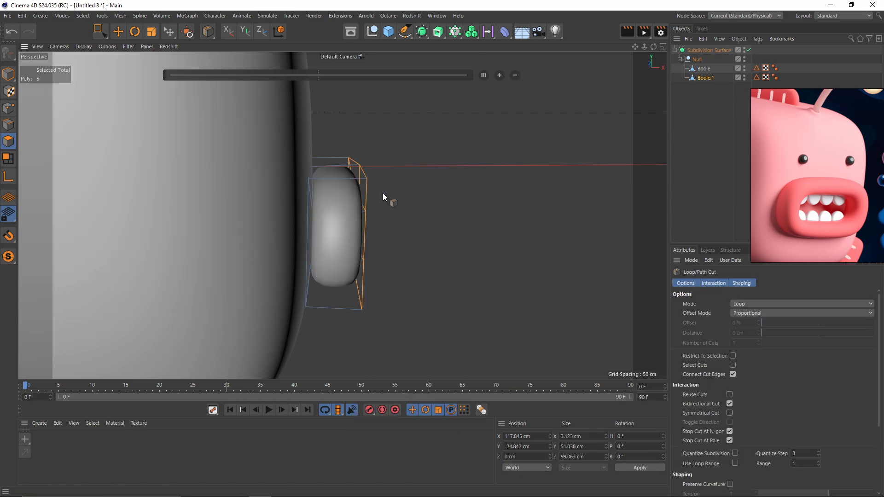
pyautogui.click(318, 180)
pyautogui.keyDown('alt'); pyautogui.moveTo(321, 183); pyautogui.dragTo(221, 196); pyautogui.keyUp('alt')
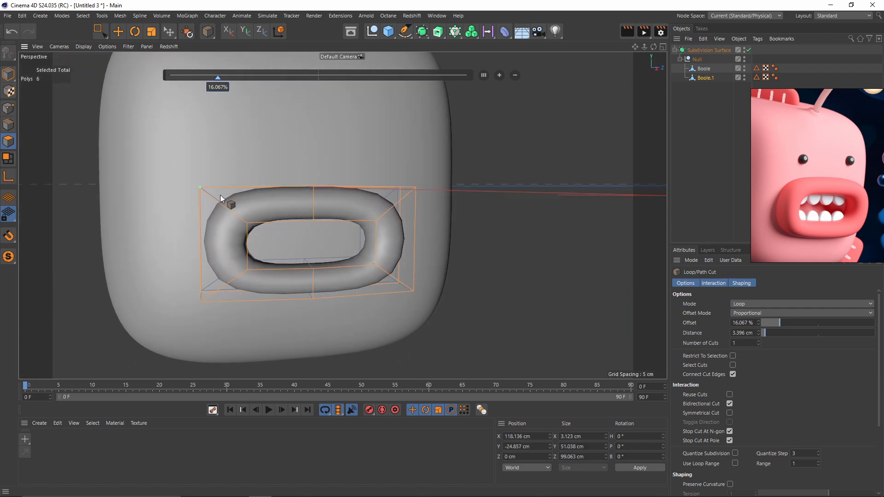
# Select all the lip ring's polygons and scale them up uniformly to about 31 × 66 × 128 cm.
pyautogui.scroll(-2, 283, 215)
pyautogui.press('r')
pyautogui.keyDown('alt'); pyautogui.moveTo(295, 222); pyautogui.dragTo(320, 226); pyautogui.keyUp('alt')
pyautogui.press('t')
pyautogui.keyDown('alt'); pyautogui.moveTo(289, 229); pyautogui.dragTo(310, 257, button='middle'); pyautogui.keyUp('alt')
pyautogui.scroll(-2, 840, 181)
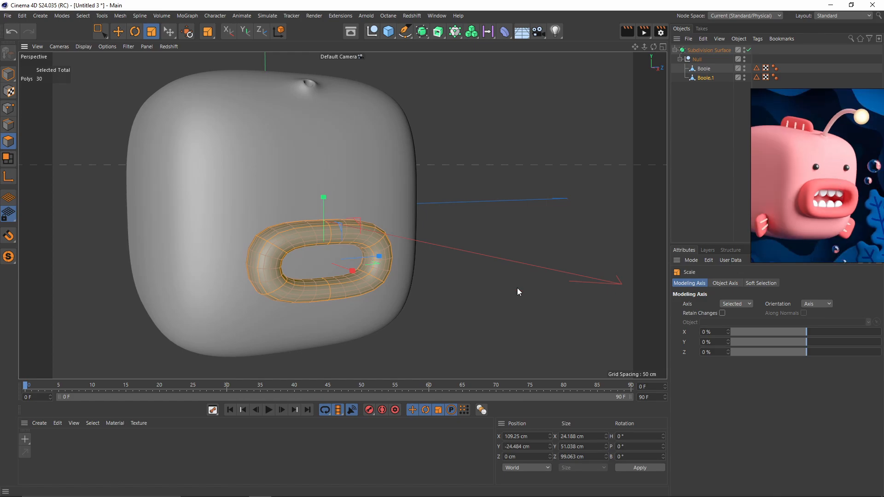
pyautogui.moveTo(415, 354); pyautogui.dragTo(438, 260)
# Raise the lip ring on the face to about Y -20.9 cm and clear the polygon selection.
pyautogui.press('e')
pyautogui.moveTo(350, 162); pyautogui.dragTo(350, 154)
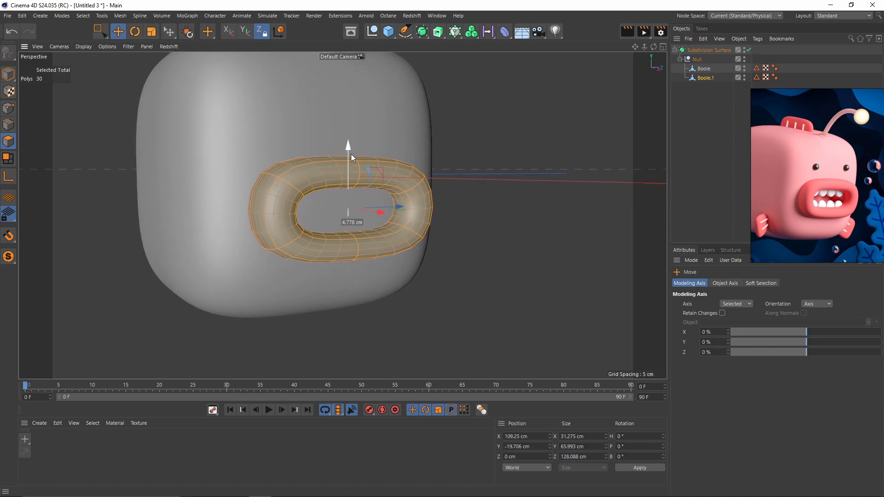
pyautogui.keyDown('alt'); pyautogui.moveTo(328, 168); pyautogui.dragTo(319, 237, button='middle'); pyautogui.keyUp('alt')
pyautogui.keyDown('alt'); pyautogui.moveTo(319, 237); pyautogui.dragTo(341, 245); pyautogui.keyUp('alt')
pyautogui.keyDown('alt'); pyautogui.moveTo(342, 245); pyautogui.dragTo(340, 206, button='middle'); pyautogui.keyUp('alt')
pyautogui.moveTo(338, 170); pyautogui.dragTo(338, 168)
pyautogui.keyDown('alt'); pyautogui.moveTo(338, 168); pyautogui.dragTo(281, 211); pyautogui.keyUp('alt')
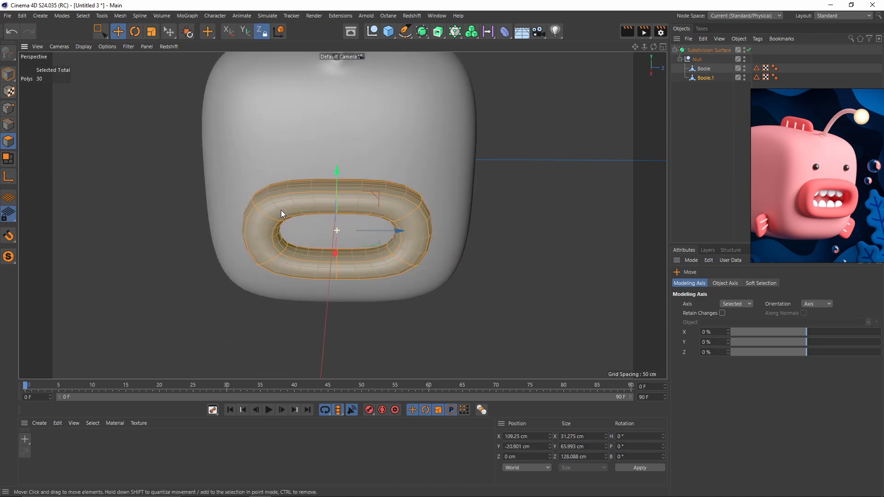
pyautogui.hotkey('ctrl', 'shift', 'a')
# Add a sphere primitive as the base for the fish's eye.
pyautogui.keyDown('alt'); pyautogui.moveTo(345, 194); pyautogui.dragTo(303, 155, button='middle'); pyautogui.keyUp('alt')
pyautogui.keyDown('alt'); pyautogui.moveTo(303, 156); pyautogui.dragTo(352, 185); pyautogui.keyUp('alt')
pyautogui.keyDown('alt'); pyautogui.moveTo(343, 70); pyautogui.dragTo(409, 184, button='middle'); pyautogui.keyUp('alt')
pyautogui.scroll(6, 850, 168)
pyautogui.scroll(-1, 850, 165)
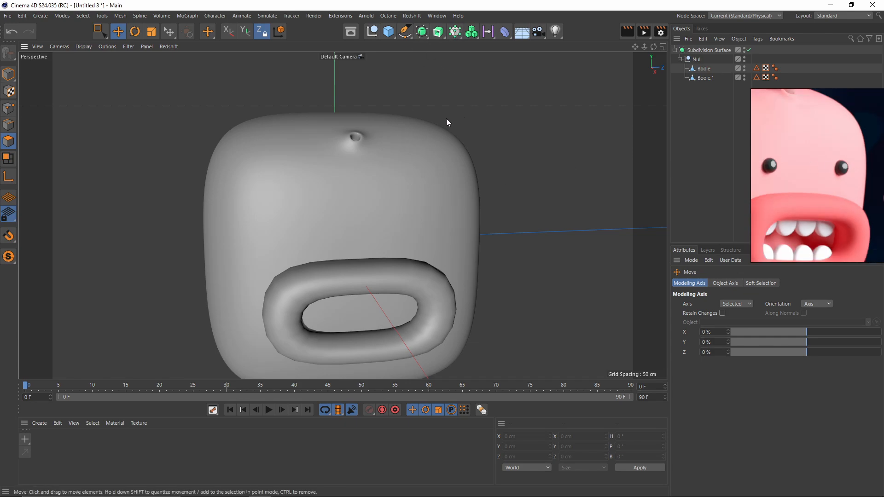
pyautogui.keyDown('alt'); pyautogui.moveTo(446, 117); pyautogui.dragTo(467, 63, button='middle'); pyautogui.keyUp('alt')
pyautogui.moveTo(388, 31); pyautogui.dragTo(437, 88)
pyautogui.click(573, 45)
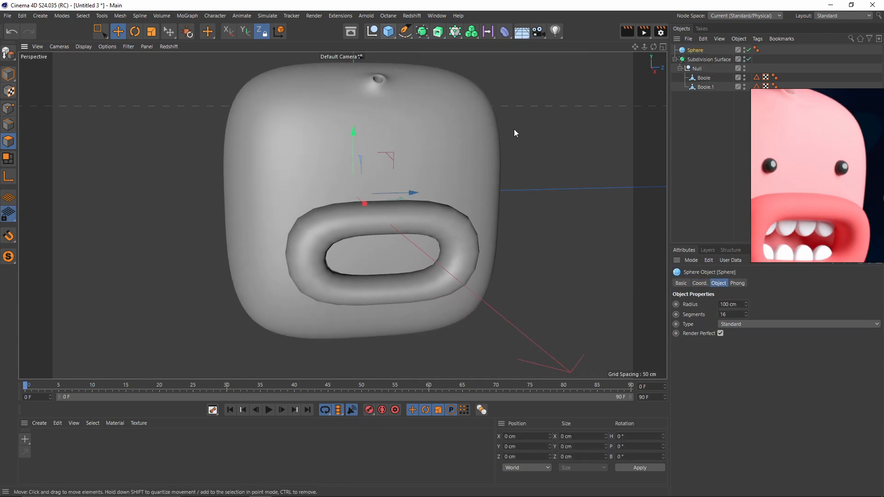
# Move the sphere in front of the face and above the mouth, to about X 113.6 cm and Y 39.1 cm.
pyautogui.keyDown('alt'); pyautogui.moveTo(464, 173); pyautogui.dragTo(529, 208); pyautogui.keyUp('alt')
pyautogui.moveTo(399, 218); pyautogui.dragTo(527, 279)
pyautogui.keyDown('alt'); pyautogui.moveTo(510, 237); pyautogui.dragTo(447, 194, button='middle'); pyautogui.keyUp('alt')
pyautogui.moveTo(408, 159); pyautogui.dragTo(411, 98)
pyautogui.keyDown('alt'); pyautogui.moveTo(436, 113); pyautogui.dragTo(435, 188, button='middle'); pyautogui.keyUp('alt')
pyautogui.keyDown('alt'); pyautogui.moveTo(435, 188); pyautogui.dragTo(416, 215, button='right'); pyautogui.keyUp('alt')
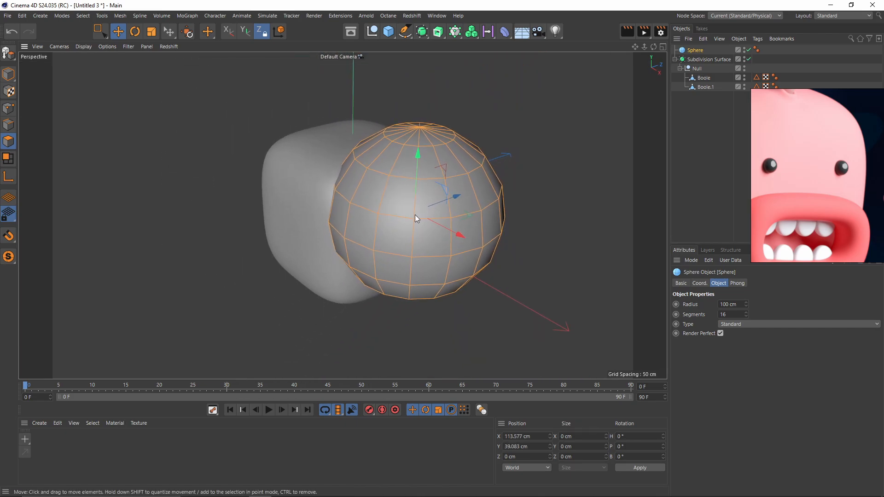
# Change the sphere's type to Hexahedron and reduce its segments to 12.
pyautogui.keyDown('alt'); pyautogui.moveTo(416, 214); pyautogui.dragTo(413, 182, button='middle'); pyautogui.keyUp('alt')
pyautogui.moveTo(414, 182)
pyautogui.keyDown('alt'); pyautogui.mouseDown()
pyautogui.moveTo(399, 170)
pyautogui.moveTo(413, 171)
pyautogui.mouseUp(); pyautogui.keyUp('alt')
pyautogui.scroll(-1, 748, 321)
pyautogui.scroll(-1, 748, 321)
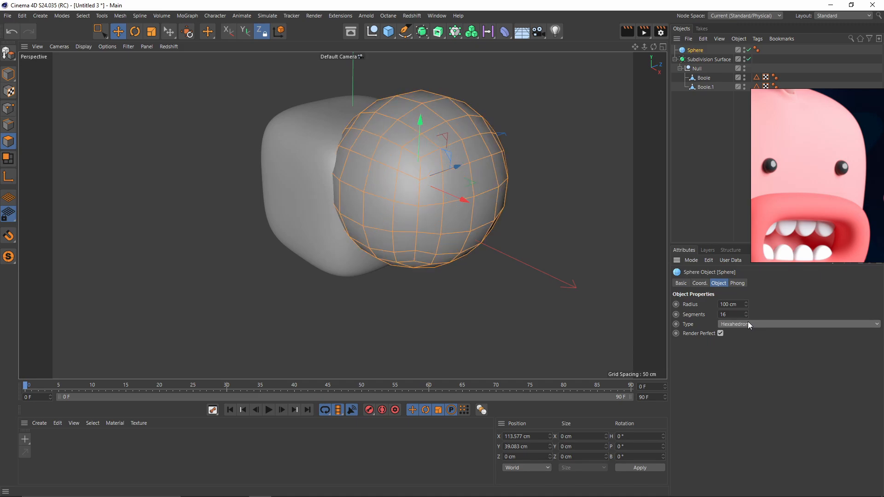
pyautogui.scroll(-1, 748, 322)
pyautogui.scroll(1, 748, 321)
pyautogui.keyDown('alt'); pyautogui.moveTo(417, 202); pyautogui.dragTo(402, 216, button='middle'); pyautogui.keyUp('alt')
pyautogui.keyDown('alt'); pyautogui.moveTo(402, 216); pyautogui.dragTo(430, 221); pyautogui.keyUp('alt')
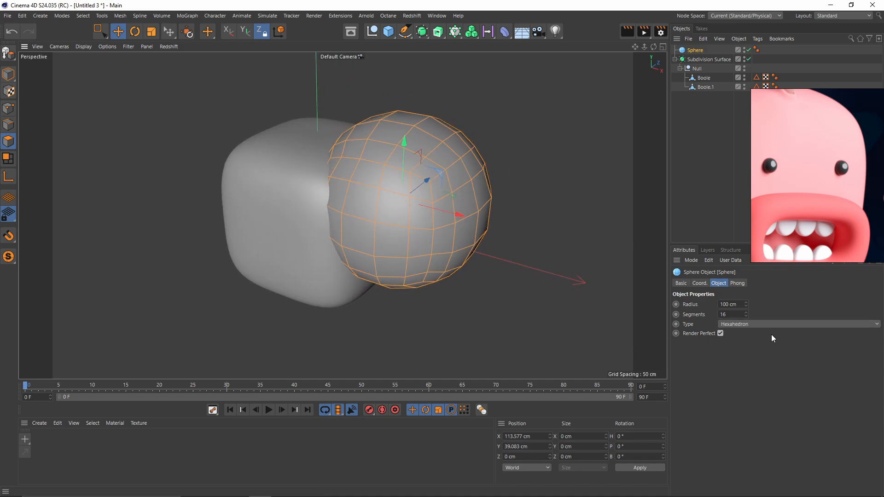
pyautogui.press('Return')
# Scale the sphere down to about 17.6 cm across and shift it sideways to about Z 29.4 cm as an eye.
pyautogui.keyDown('alt'); pyautogui.moveTo(452, 242); pyautogui.dragTo(487, 233, button='middle'); pyautogui.keyUp('alt')
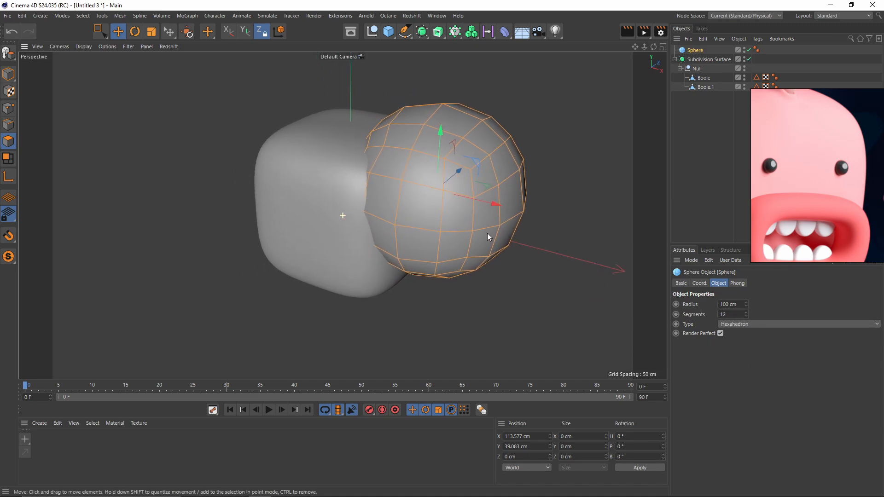
pyautogui.keyDown('alt'); pyautogui.moveTo(487, 233); pyautogui.dragTo(149, 270); pyautogui.keyUp('alt')
pyautogui.press('t')
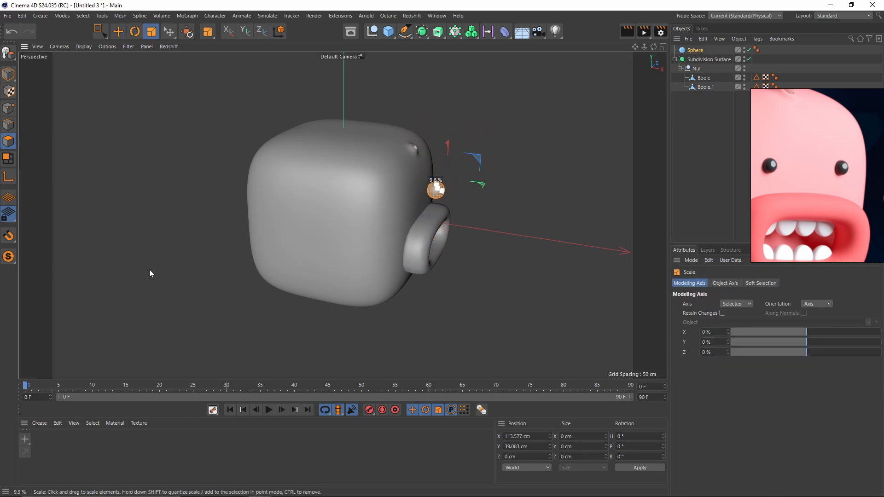
pyautogui.press('e')
pyautogui.keyDown('alt'); pyautogui.moveTo(382, 196); pyautogui.dragTo(306, 205); pyautogui.keyUp('alt')
pyautogui.scroll(1, 488, 181)
pyautogui.keyDown('alt'); pyautogui.moveTo(509, 182); pyautogui.dragTo(465, 186); pyautogui.keyUp('alt')
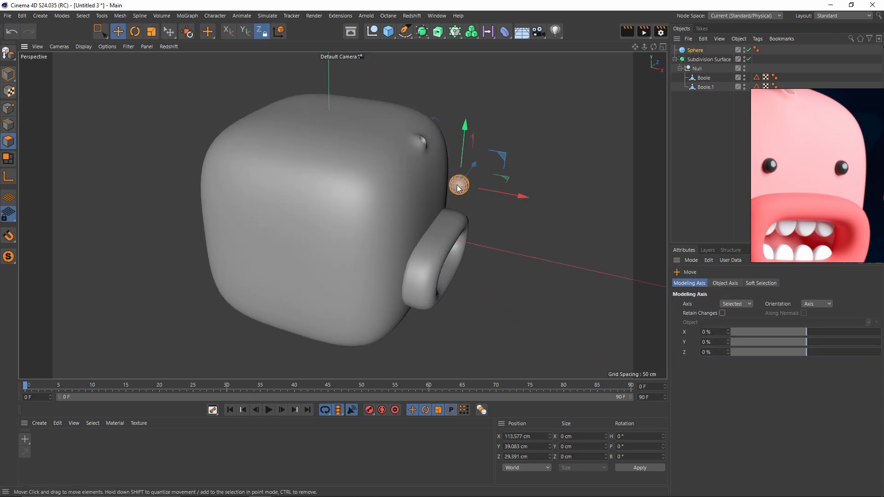
pyautogui.scroll(5, 461, 186)
# Make the sphere editable, then fill-select the half facing the head from its middle edge loop and delete it.
pyautogui.press('c')
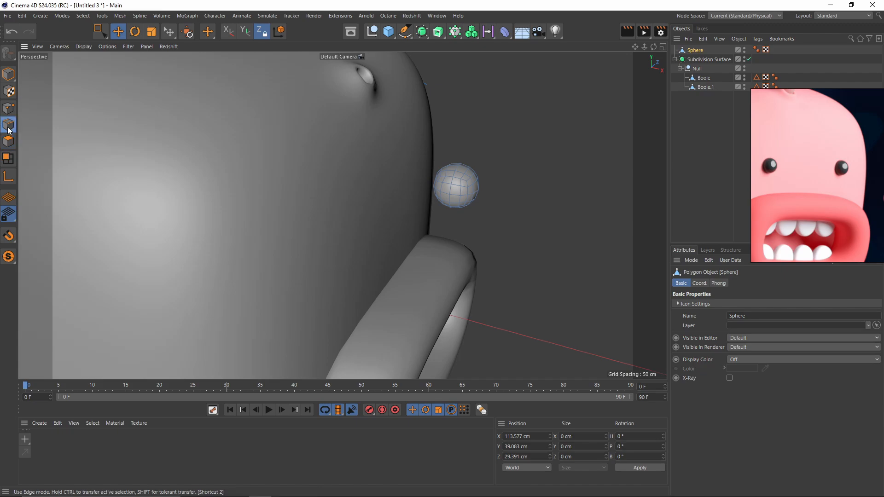
pyautogui.scroll(5, 459, 183)
pyautogui.doubleClick(440, 172)
pyautogui.keyDown('alt'); pyautogui.moveTo(441, 172); pyautogui.dragTo(465, 241); pyautogui.keyUp('alt')
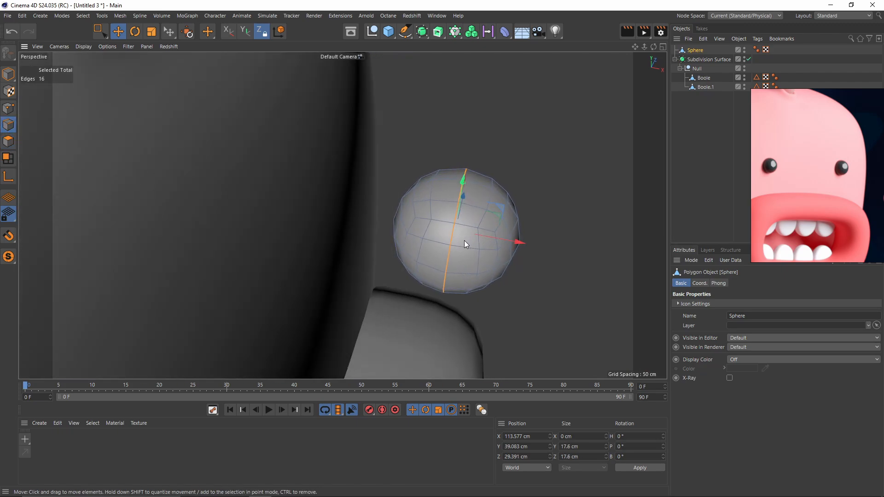
pyautogui.press('u')
pyautogui.press('f')
pyautogui.click(442, 226)
pyautogui.press('Delete')
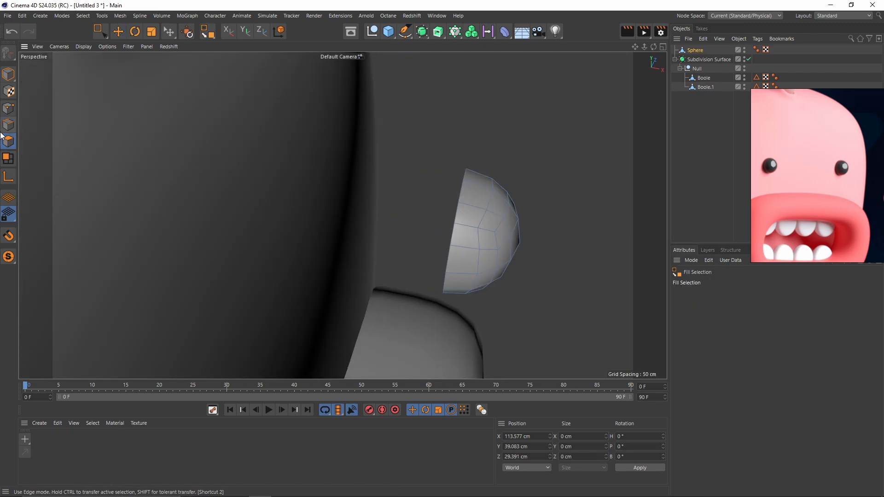
# Select the open rim of the half sphere and extrude it inward by scaling to about 11.8 cm across.
pyautogui.click(6, 129)
pyautogui.keyDown('alt'); pyautogui.moveTo(549, 225); pyautogui.dragTo(466, 209); pyautogui.keyUp('alt')
pyautogui.press('t')
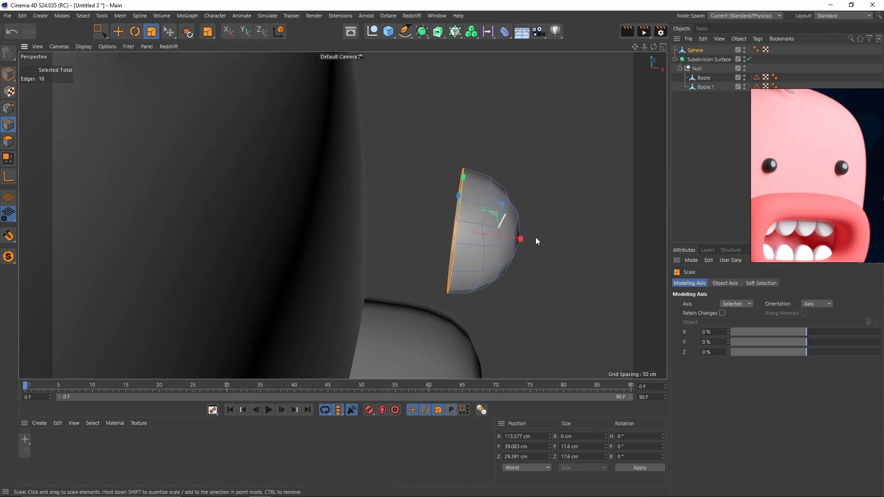
pyautogui.keyDown('alt'); pyautogui.moveTo(535, 237); pyautogui.dragTo(479, 298); pyautogui.keyUp('alt')
pyautogui.keyDown('ctrl'); pyautogui.moveTo(514, 300); pyautogui.dragTo(456, 299); pyautogui.keyUp('ctrl')
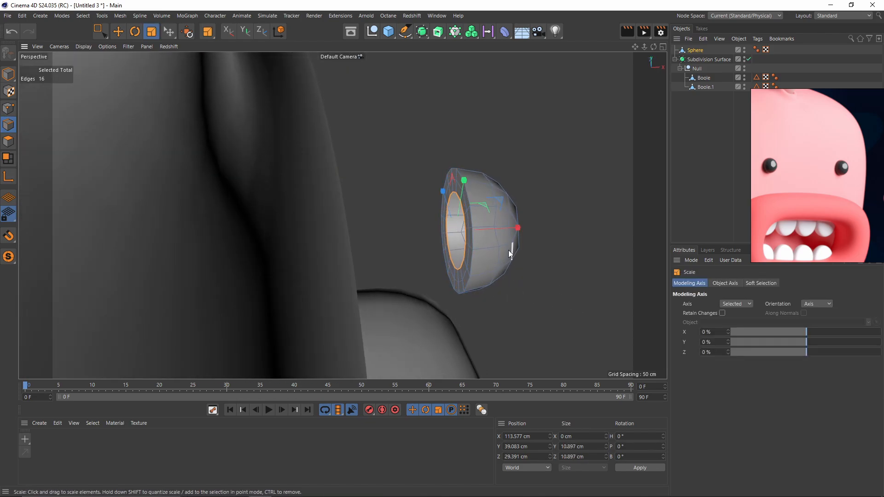
pyautogui.keyDown('alt'); pyautogui.moveTo(508, 250); pyautogui.dragTo(521, 244); pyautogui.keyUp('alt')
pyautogui.hotkey('ctrl', 'z')
pyautogui.hotkey('ctrl', 'z')
pyautogui.keyDown('ctrl'); pyautogui.moveTo(554, 279); pyautogui.dragTo(632, 111); pyautogui.keyUp('ctrl')
# Rename the half sphere as eye and place it inside the null under the subdivision surface.
pyautogui.click(695, 50)
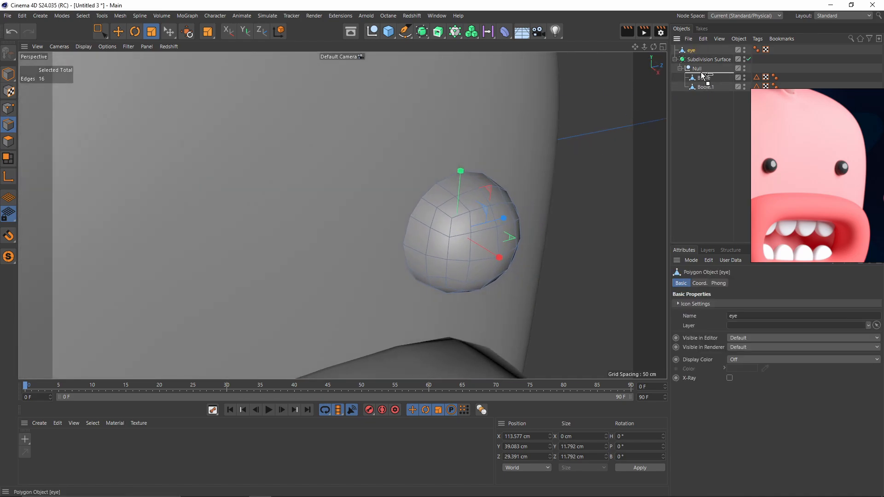
pyautogui.moveTo(701, 74); pyautogui.dragTo(702, 74)
pyautogui.scroll(-3, 501, 140)
# In model mode, move the eye back against the face to about X 98.2 cm and tilt its bank about -4.4°.
pyautogui.click(8, 75)
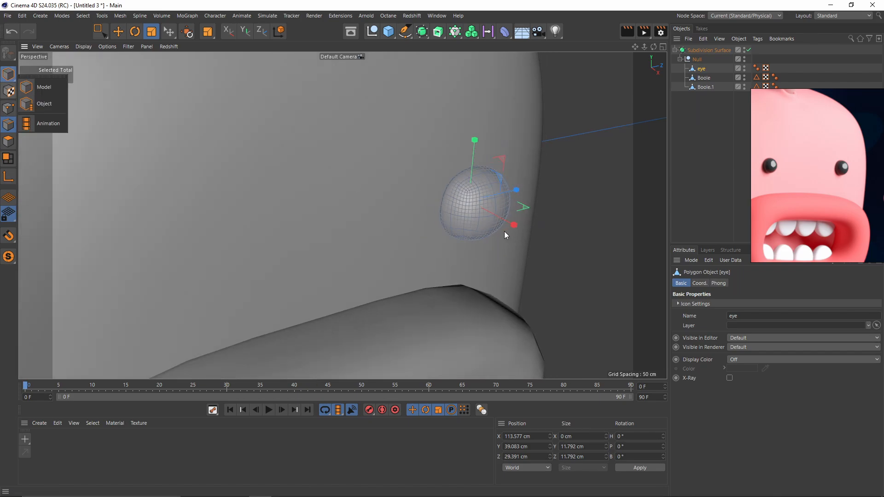
pyautogui.click(37, 89)
pyautogui.press('e')
pyautogui.moveTo(508, 220); pyautogui.dragTo(301, 175)
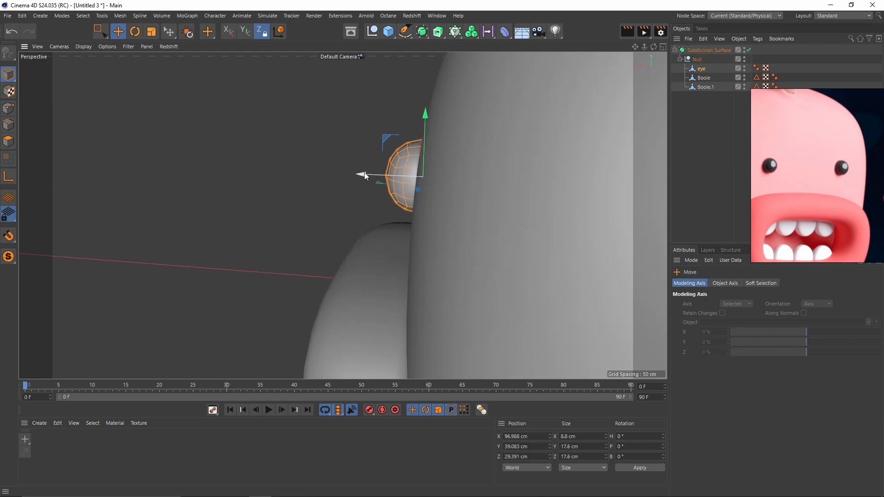
pyautogui.moveTo(373, 177); pyautogui.dragTo(306, 223)
pyautogui.press('r')
pyautogui.press('e')
# Scale the eye down uniformly to about 12.9 cm across.
pyautogui.scroll(-3, 305, 223)
pyautogui.press('t')
pyautogui.moveTo(541, 255); pyautogui.dragTo(496, 252)
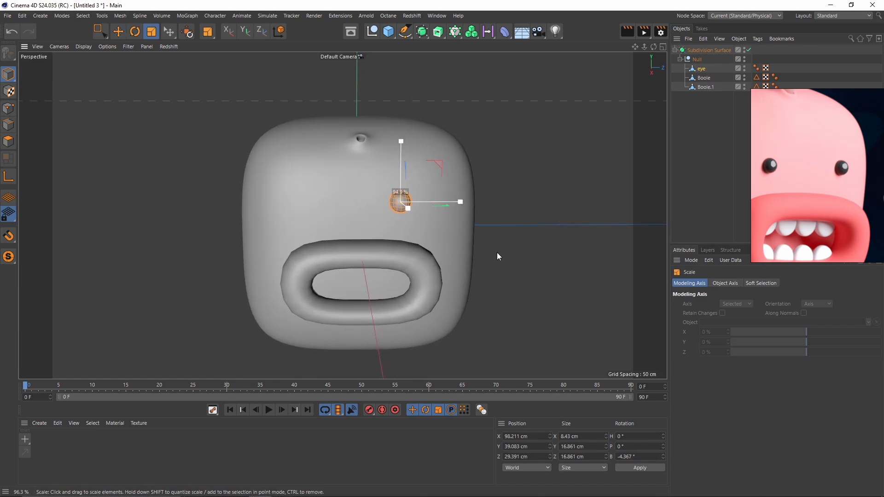
pyautogui.moveTo(407, 250); pyautogui.dragTo(403, 249)
# Shift the eye outward to about Z 33.5 cm and add a copy of it on the other side of the face.
pyautogui.press('e')
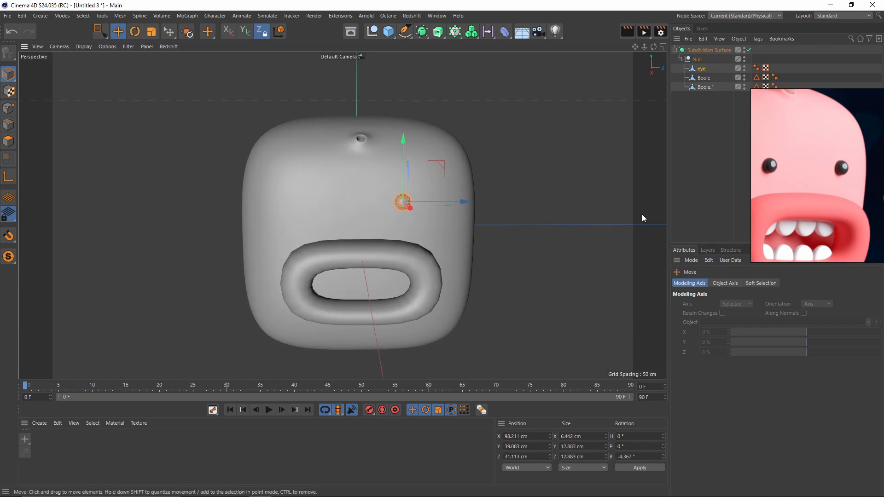
pyautogui.scroll(-5, 800, 200)
pyautogui.keyDown('alt'); pyautogui.moveTo(445, 219); pyautogui.dragTo(501, 203, button='middle'); pyautogui.keyUp('alt')
pyautogui.keyDown('alt'); pyautogui.moveTo(501, 203); pyautogui.dragTo(429, 174); pyautogui.keyUp('alt')
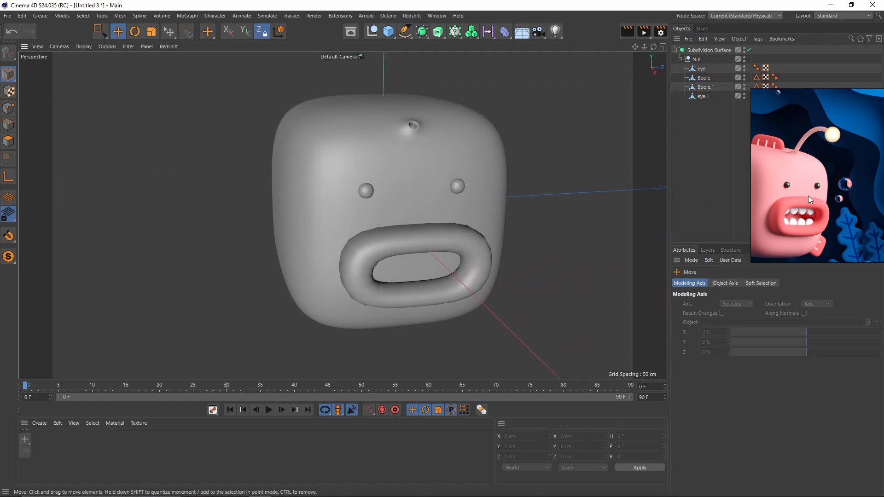
# Turn off the subdivision surface and rename the body mesh as head.
pyautogui.scroll(3, 808, 195)
pyautogui.keyDown('alt'); pyautogui.moveTo(480, 220); pyautogui.dragTo(490, 182); pyautogui.keyUp('alt')
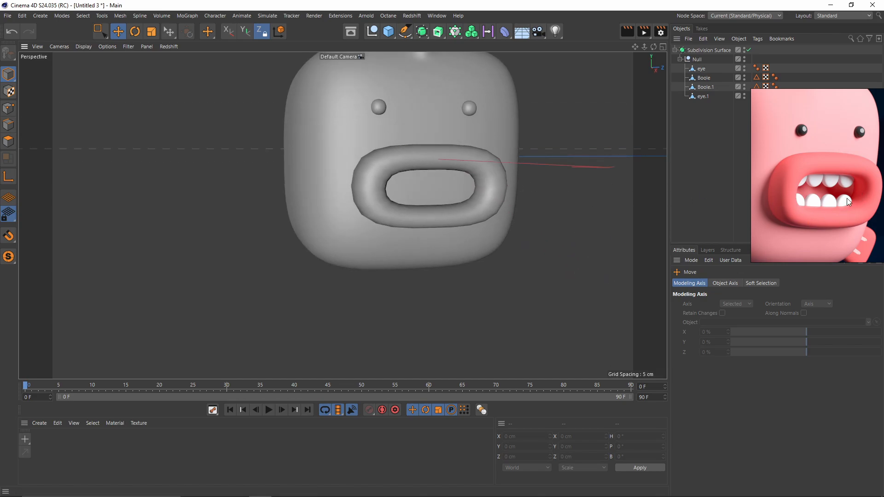
pyautogui.click(450, 193)
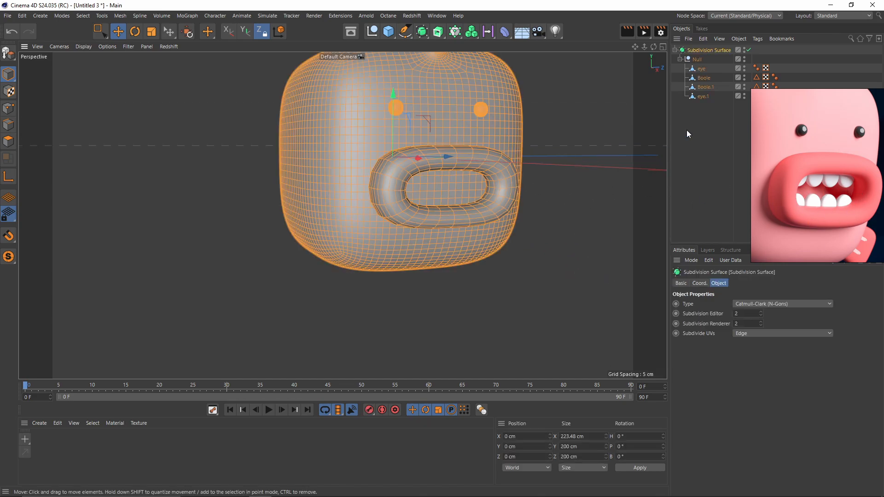
pyautogui.press('q')
pyautogui.click(703, 96)
pyautogui.click(704, 78)
pyautogui.click(702, 69)
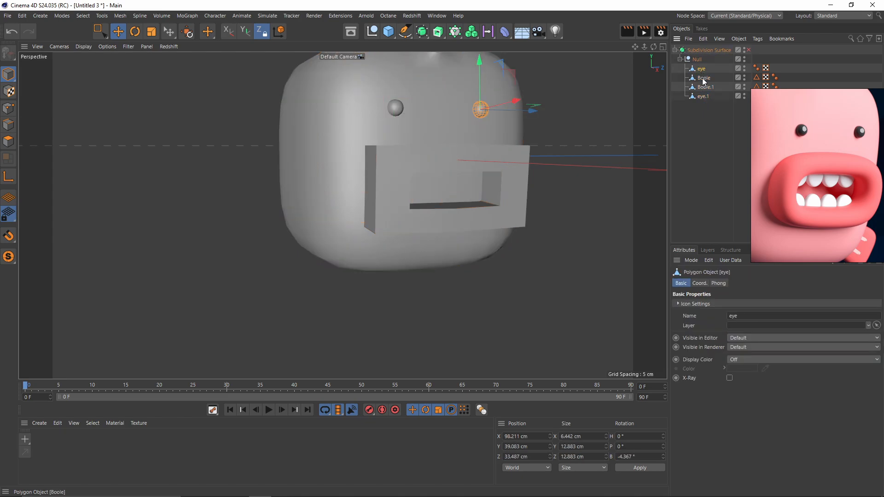
pyautogui.doubleClick(703, 78)
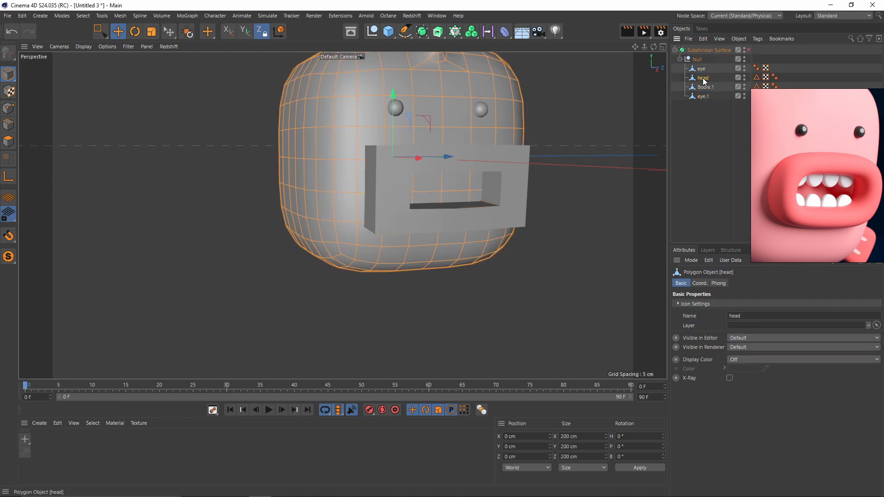
# Push the head's selected mouth polygons inward to about X 32 cm and turn the subdivision surface back on.
pyautogui.click(7, 144)
pyautogui.keyDown('alt'); pyautogui.moveTo(392, 239); pyautogui.dragTo(350, 227); pyautogui.keyUp('alt')
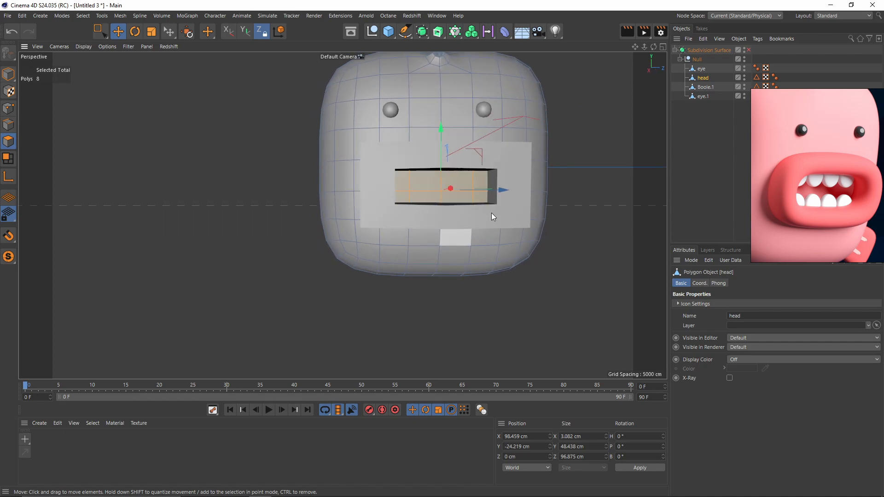
pyautogui.keyDown('alt'); pyautogui.moveTo(455, 179); pyautogui.dragTo(353, 164, button='middle'); pyautogui.keyUp('alt')
pyautogui.keyDown('alt'); pyautogui.moveTo(354, 164); pyautogui.dragTo(468, 208); pyautogui.keyUp('alt')
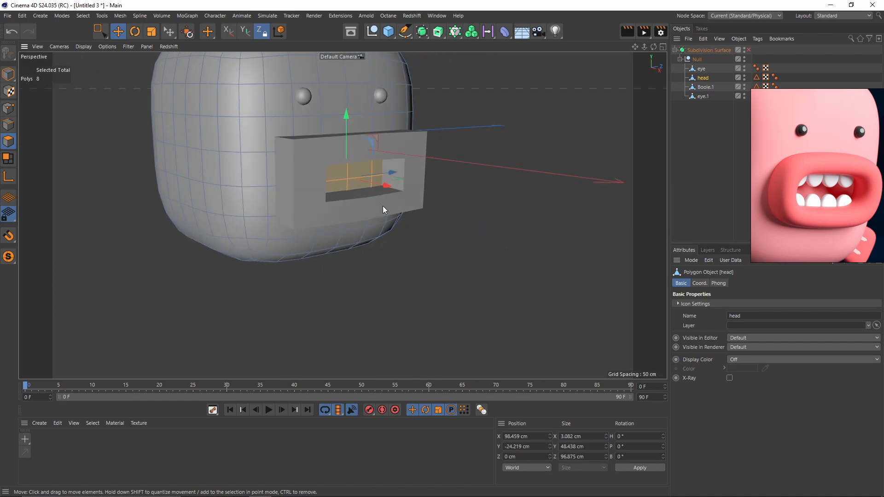
pyautogui.keyDown('alt'); pyautogui.moveTo(383, 210); pyautogui.dragTo(348, 183); pyautogui.keyUp('alt')
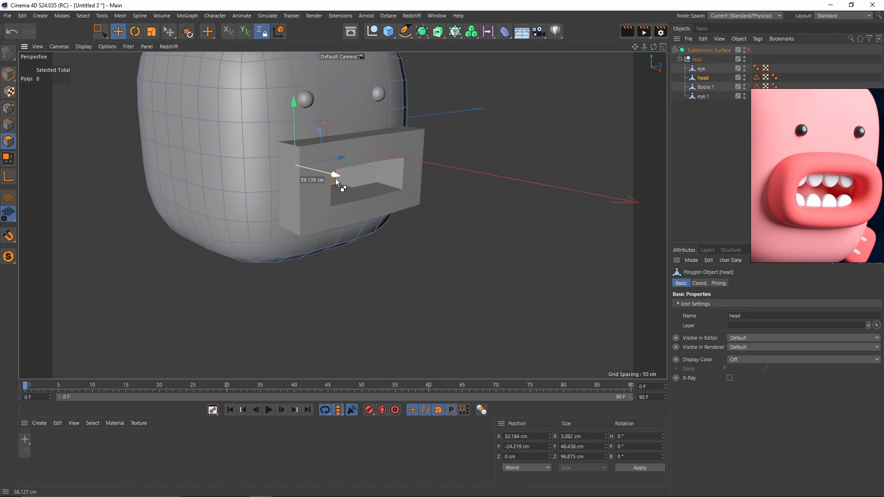
pyautogui.press('q')
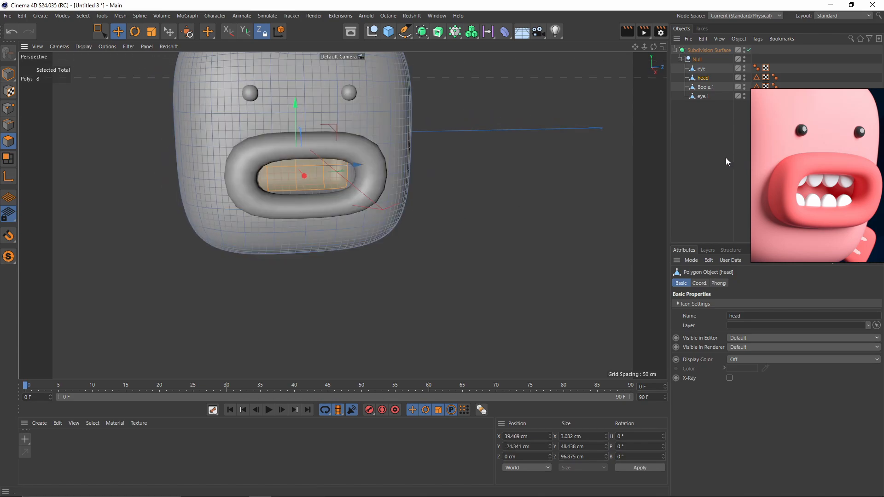
pyautogui.click(727, 162)
pyautogui.keyDown('alt'); pyautogui.moveTo(340, 198); pyautogui.dragTo(367, 172); pyautogui.keyUp('alt')
pyautogui.keyDown('alt'); pyautogui.moveTo(367, 173); pyautogui.dragTo(394, 201, button='middle'); pyautogui.keyUp('alt')
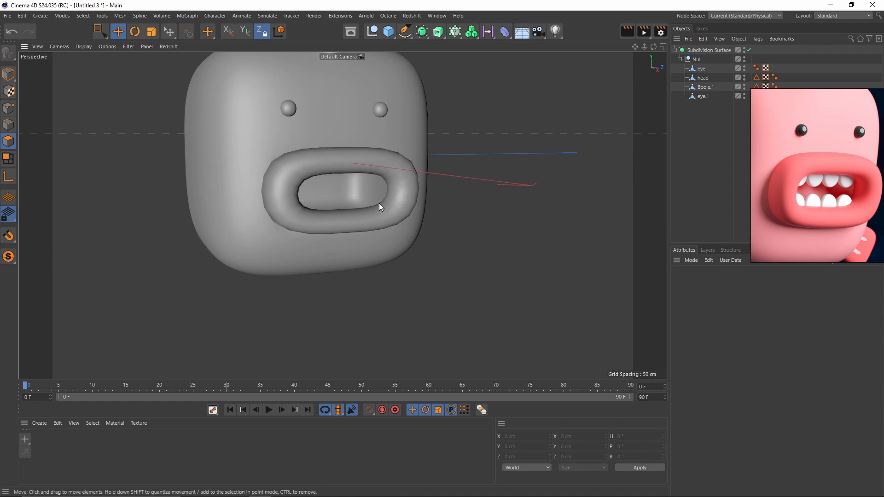
pyautogui.keyDown('alt'); pyautogui.moveTo(381, 207); pyautogui.dragTo(387, 236); pyautogui.keyUp('alt')
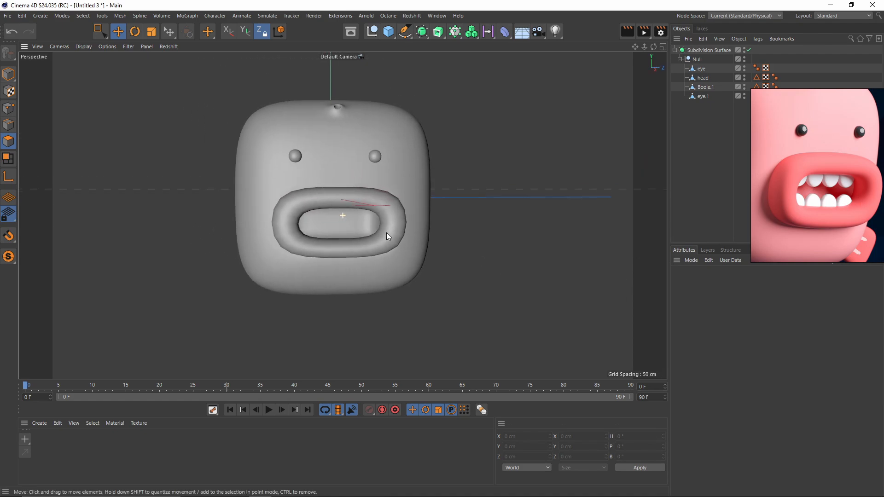
# Add a disc, move it in front of the face to about X 315 cm and orient it along -X.
pyautogui.click(391, 30)
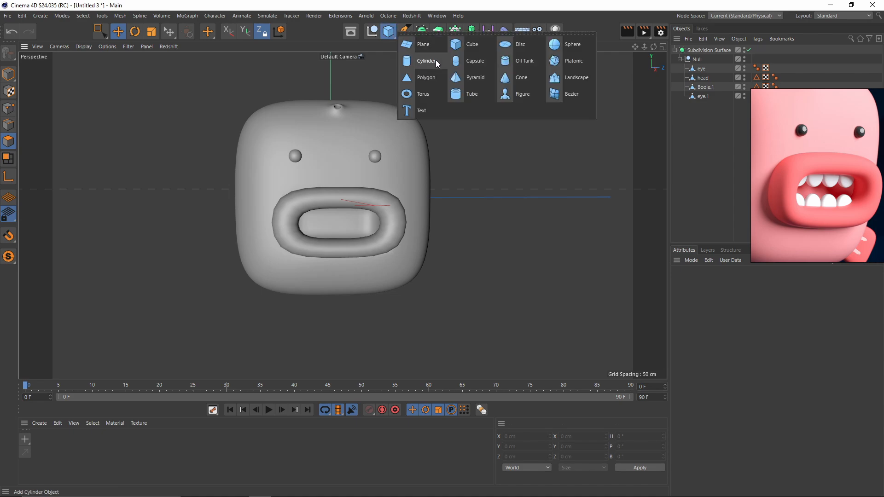
pyautogui.click(521, 45)
pyautogui.keyDown('alt'); pyautogui.moveTo(532, 272); pyautogui.dragTo(382, 229); pyautogui.keyUp('alt')
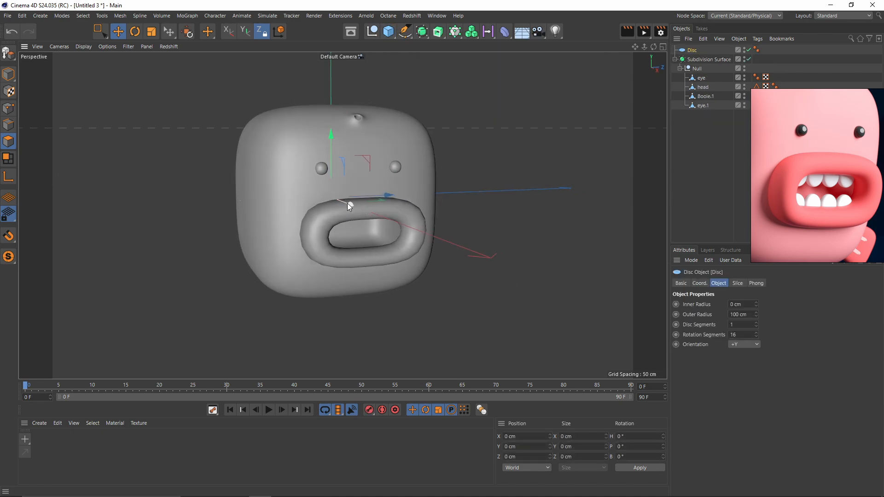
pyautogui.moveTo(348, 203); pyautogui.dragTo(514, 301)
pyautogui.keyDown('alt'); pyautogui.moveTo(514, 302); pyautogui.dragTo(665, 342, button='middle'); pyautogui.keyUp('alt')
pyautogui.scroll(-2, 747, 349)
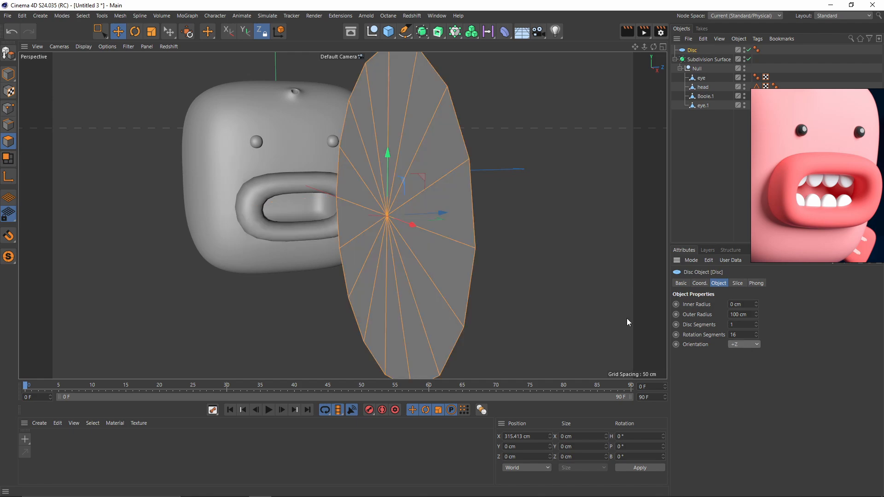
pyautogui.scroll(-4, 587, 320)
pyautogui.keyDown('alt'); pyautogui.moveTo(580, 323); pyautogui.dragTo(552, 298, button='middle'); pyautogui.keyUp('alt')
pyautogui.scroll(3, 751, 349)
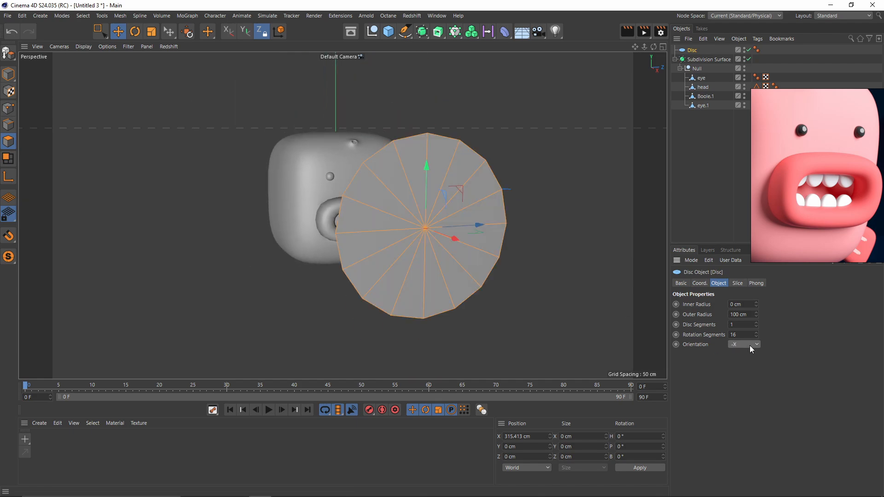
# Set the disc's rotation segments to 8 and make it editable.
pyautogui.write('8')
pyautogui.press('Return')
pyautogui.moveTo(477, 297); pyautogui.dragTo(453, 284)
pyautogui.keyDown('alt'); pyautogui.moveTo(452, 284); pyautogui.dragTo(395, 244, button='middle'); pyautogui.keyUp('alt')
pyautogui.press('c')
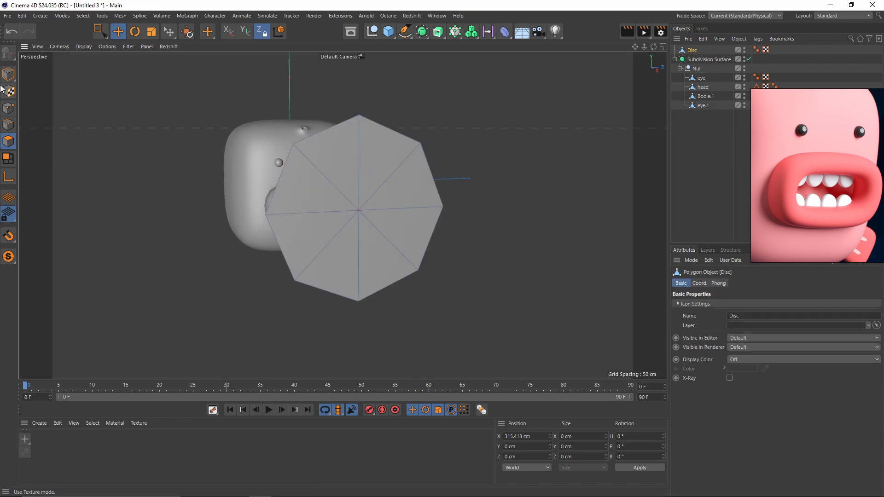
# Delete the disc's lower half and extend its straight bottom edges downward in two segments to about Y -132 cm.
pyautogui.press('0')
pyautogui.press('Delete')
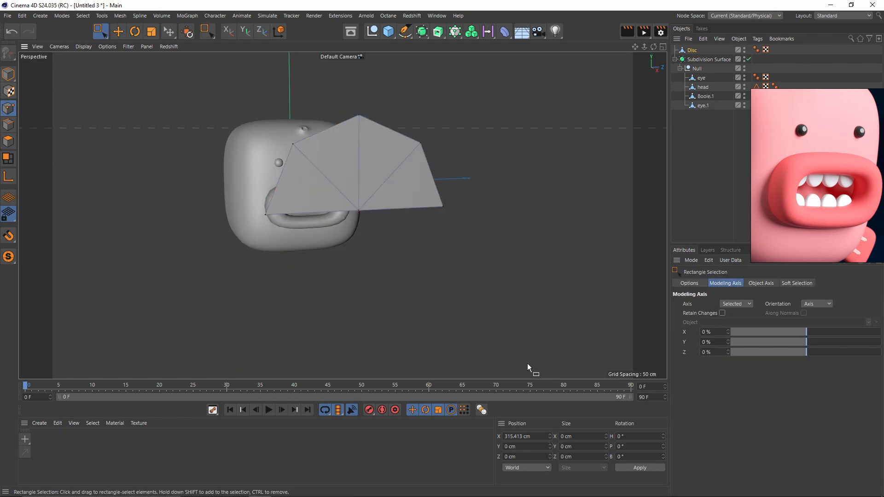
pyautogui.moveTo(304, 228); pyautogui.dragTo(545, 285)
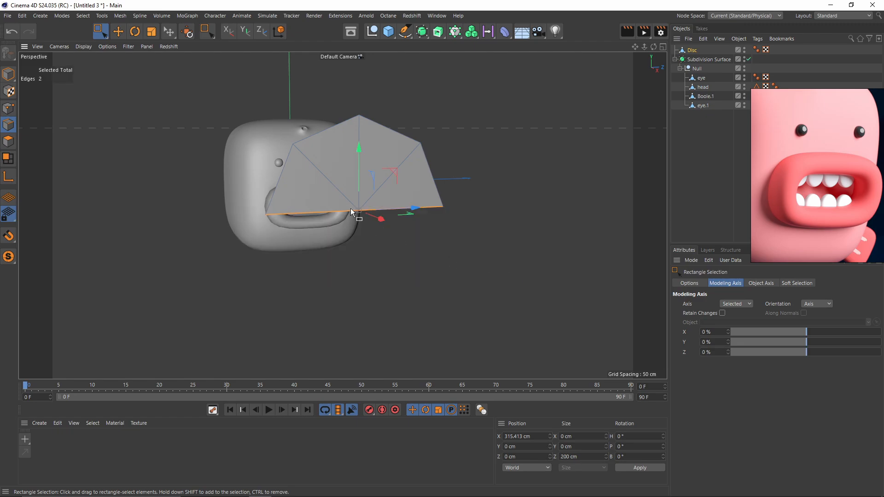
pyautogui.keyDown('alt'); pyautogui.moveTo(352, 154); pyautogui.dragTo(364, 267); pyautogui.keyUp('alt')
pyautogui.keyDown('alt'); pyautogui.moveTo(390, 250); pyautogui.dragTo(383, 205, button='middle'); pyautogui.keyUp('alt')
pyautogui.keyDown('alt'); pyautogui.moveTo(384, 206); pyautogui.dragTo(375, 237); pyautogui.keyUp('alt')
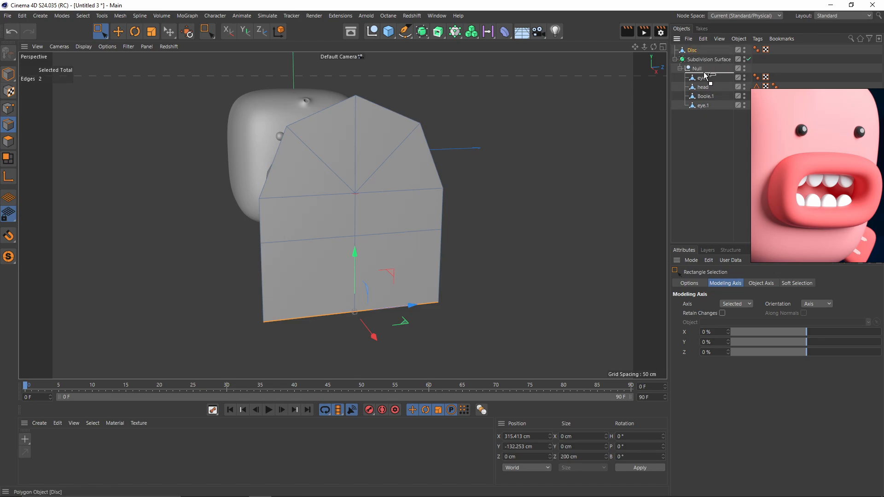
# Place the disc inside the null under the subdivision surface and check its smoothed tooth shape.
pyautogui.moveTo(704, 73); pyautogui.dragTo(703, 74)
pyautogui.click(524, 196)
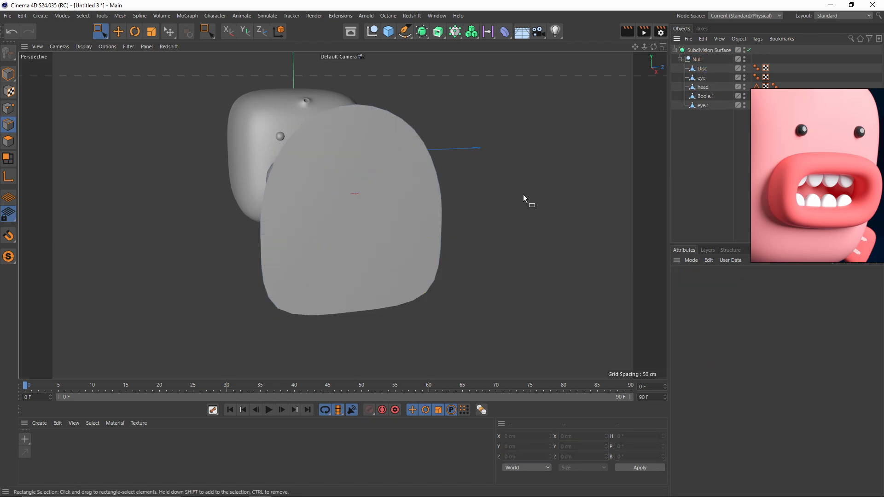
pyautogui.keyDown('alt'); pyautogui.moveTo(465, 217); pyautogui.dragTo(411, 219); pyautogui.keyUp('alt')
pyautogui.click(413, 220)
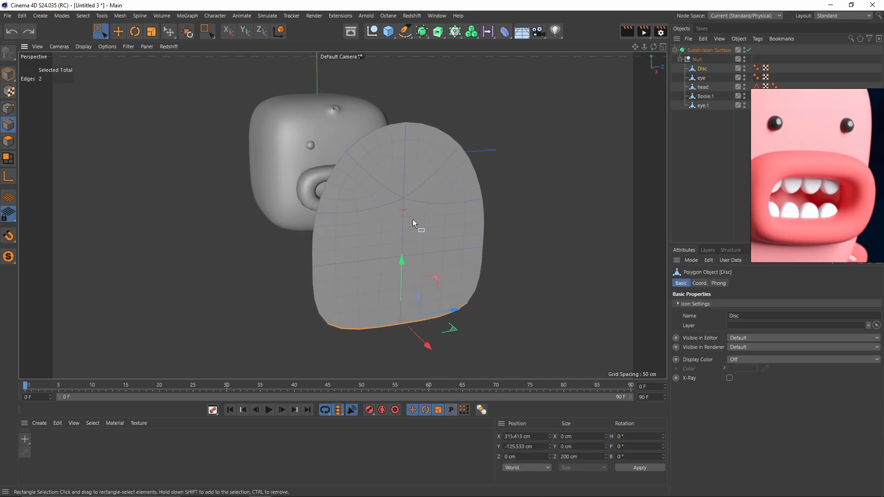
# Extrude all the disc's polygons 36.8 cm with caps to give the tooth thickness.
pyautogui.click(5, 142)
pyautogui.press('d')
pyautogui.keyDown('alt'); pyautogui.moveTo(89, 182); pyautogui.dragTo(383, 215); pyautogui.keyUp('alt')
pyautogui.press('q')
pyautogui.press('q')
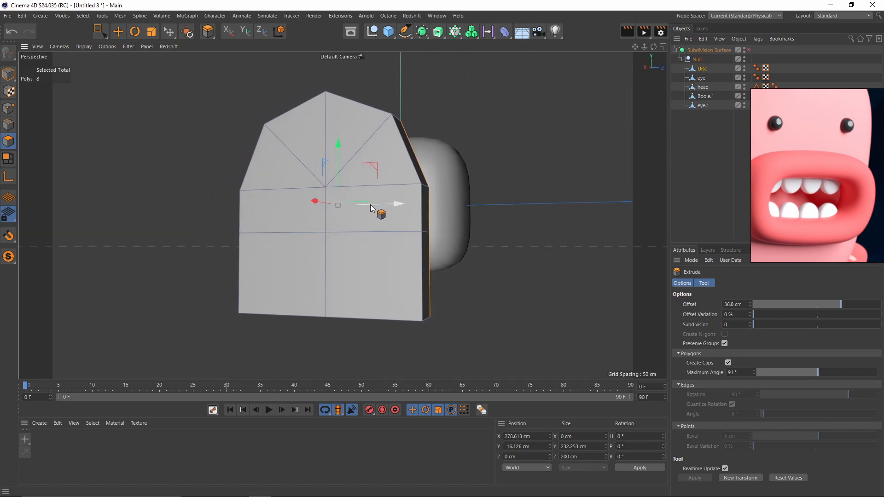
# Select the tooth's front, back and bottom faces and start an Extrude Inner on them.
pyautogui.press('9')
pyautogui.keyDown('alt'); pyautogui.moveTo(361, 152); pyautogui.dragTo(347, 232); pyautogui.keyUp('alt')
pyautogui.moveTo(291, 318)
pyautogui.keyDown('shift'); pyautogui.mouseDown()
pyautogui.moveTo(348, 295)
pyautogui.moveTo(199, 312)
pyautogui.mouseUp(); pyautogui.keyUp('shift')
pyautogui.moveTo(306, 291)
pyautogui.keyDown('shift'); pyautogui.mouseDown()
pyautogui.moveTo(355, 211)
pyautogui.moveTo(309, 209)
pyautogui.moveTo(444, 237)
pyautogui.mouseUp(); pyautogui.keyUp('shift')
pyautogui.rightClick(496, 237)
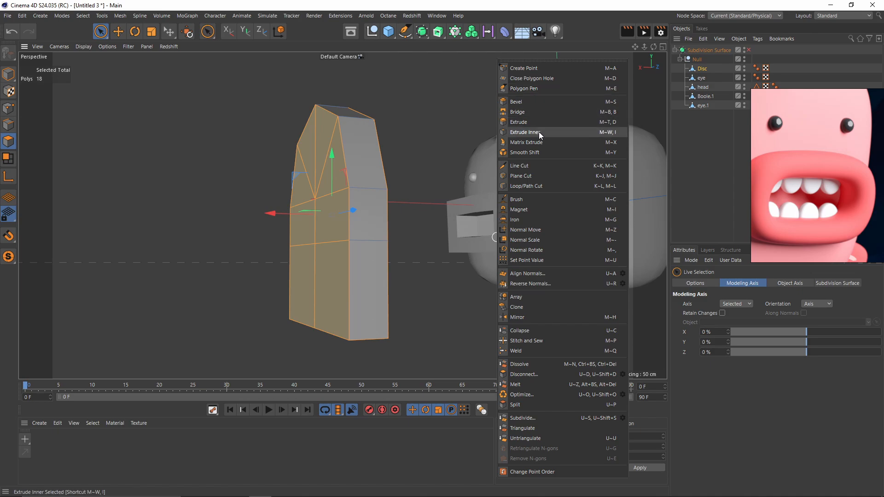
pyautogui.click(525, 132)
# Try to inset the selected tooth faces by about 8.5 cm at the 89° maximum angle.
pyautogui.keyDown('alt'); pyautogui.moveTo(357, 190); pyautogui.dragTo(361, 221); pyautogui.keyUp('alt')
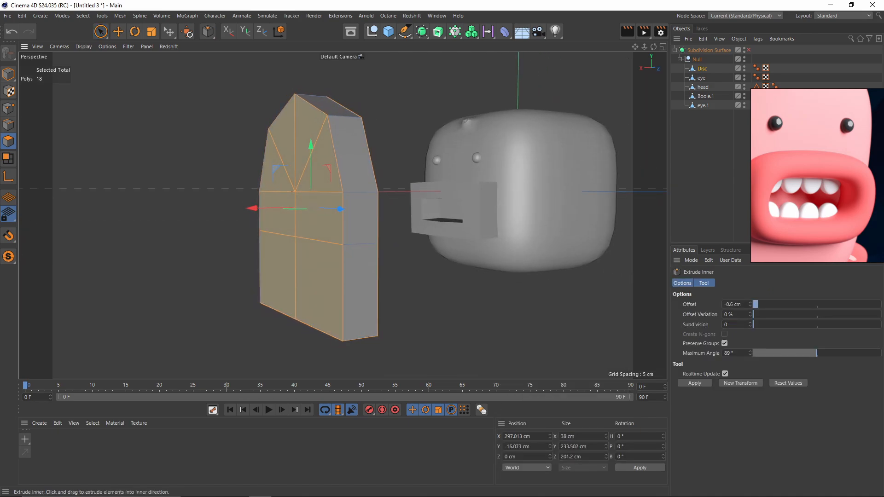
pyautogui.moveTo(349, 255); pyautogui.dragTo(381, 167)
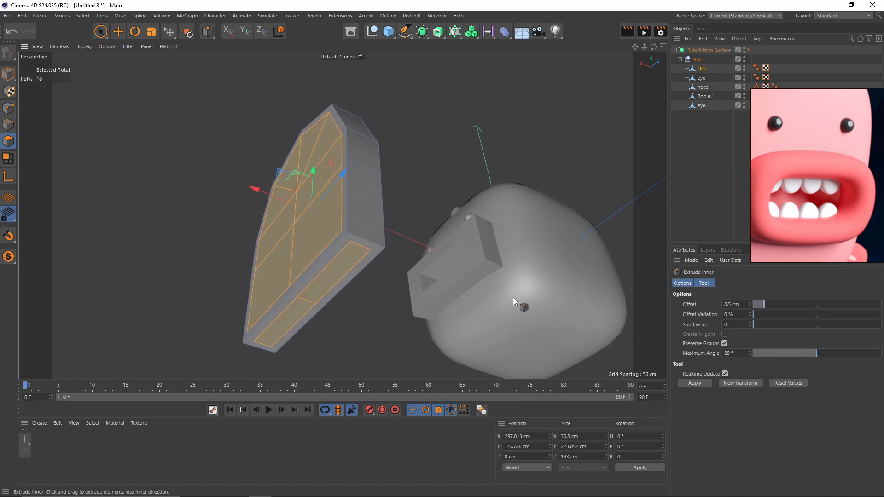
pyautogui.hotkey('ctrl', 'z')
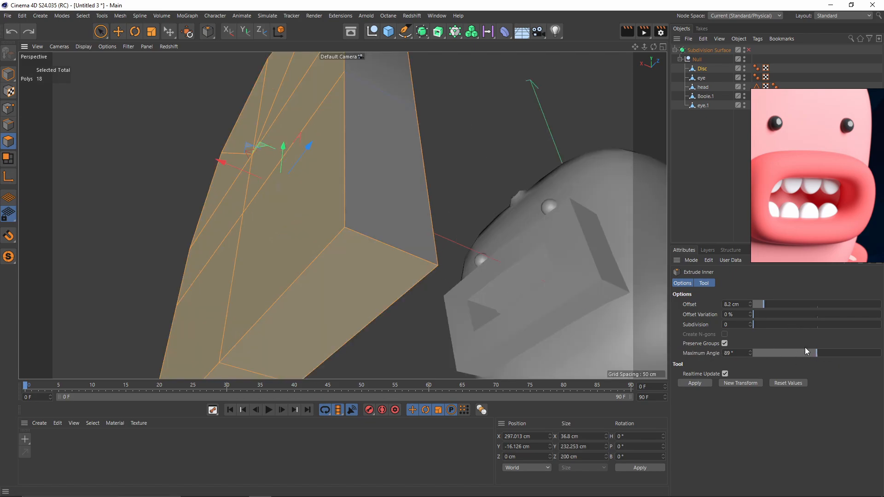
# Set the Extrude Inner maximum angle to 134° and inset the selected tooth faces by about 7.8 cm.
pyautogui.moveTo(839, 355); pyautogui.dragTo(850, 358)
pyautogui.moveTo(318, 237); pyautogui.dragTo(462, 203)
pyautogui.press('s')
pyautogui.hotkey('ctrl', 'z')
pyautogui.press('q')
pyautogui.click(699, 184)
pyautogui.keyDown('alt'); pyautogui.moveTo(463, 203); pyautogui.dragTo(442, 137, button='middle'); pyautogui.keyUp('alt')
pyautogui.keyDown('alt'); pyautogui.moveTo(442, 137); pyautogui.dragTo(364, 185); pyautogui.keyUp('alt')
pyautogui.hotkey('ctrl', 'z')
pyautogui.hotkey('ctrl', 'z')
pyautogui.keyDown('alt'); pyautogui.moveTo(242, 160); pyautogui.dragTo(295, 143); pyautogui.keyUp('alt')
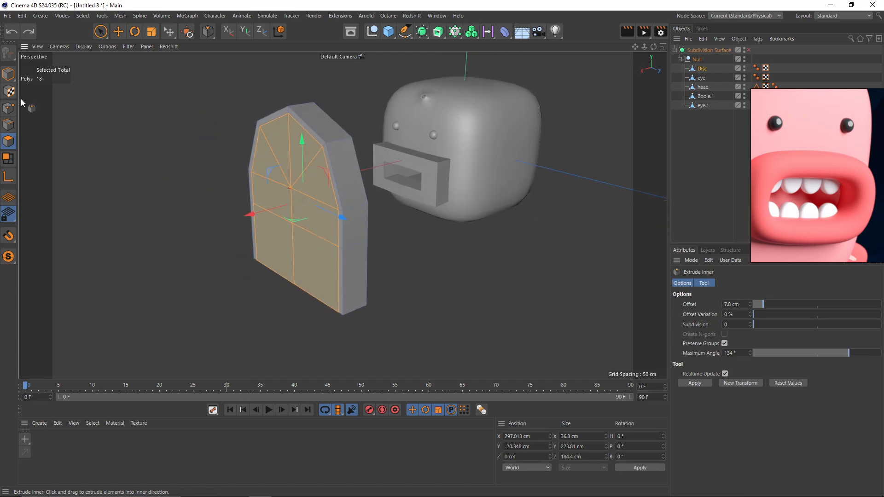
# In model mode, move the tooth into the mouth at about X 97.6 cm, Y -23.5 cm and scale it down to about 21.9 cm high.
pyautogui.click(9, 75)
pyautogui.press('e')
pyautogui.keyDown('alt'); pyautogui.moveTo(282, 185); pyautogui.dragTo(411, 160); pyautogui.keyUp('alt')
pyautogui.keyDown('alt'); pyautogui.moveTo(411, 160); pyautogui.dragTo(484, 173); pyautogui.keyUp('alt')
pyautogui.press('r')
pyautogui.moveTo(559, 236); pyautogui.dragTo(414, 239)
pyautogui.hotkey('ctrl', 'z')
pyautogui.press('t')
pyautogui.press('e')
pyautogui.moveTo(463, 120); pyautogui.dragTo(462, 158)
pyautogui.press('t')
pyautogui.moveTo(494, 262); pyautogui.dragTo(479, 258)
pyautogui.press('e')
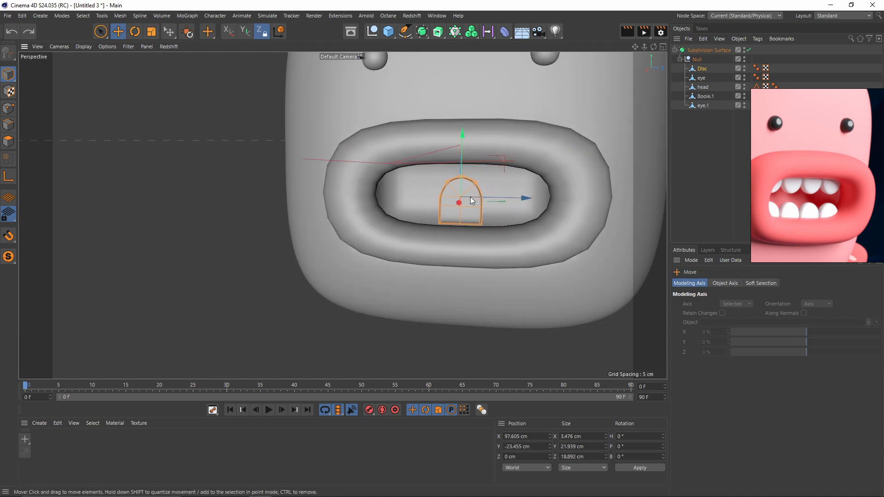
# Lower the tooth to about Y -32.4 cm and copy it three times sideways to form a lower row of four.
pyautogui.keyDown('alt'); pyautogui.moveTo(471, 197); pyautogui.dragTo(477, 217); pyautogui.keyUp('alt')
pyautogui.moveTo(462, 138); pyautogui.dragTo(464, 158)
pyautogui.keyDown('alt'); pyautogui.moveTo(488, 212); pyautogui.dragTo(463, 216); pyautogui.keyUp('alt')
pyautogui.keyDown('alt'); pyautogui.moveTo(415, 184); pyautogui.dragTo(460, 230); pyautogui.keyUp('alt')
pyautogui.keyDown('ctrl'); pyautogui.moveTo(461, 217); pyautogui.dragTo(595, 198); pyautogui.keyUp('ctrl')
pyautogui.scroll(5, 483, 195)
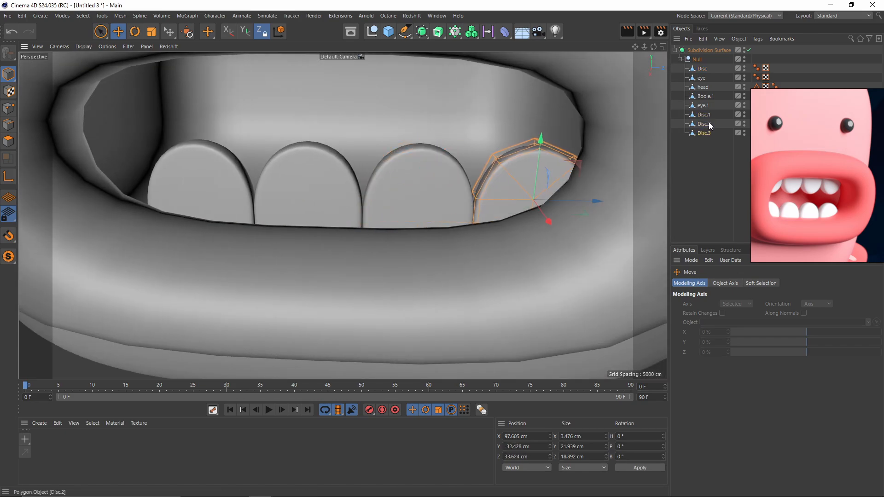
# Group the four teeth together at the end of the object list and shift the row to about Z 0.7 cm.
pyautogui.click(708, 124)
pyautogui.click(704, 70)
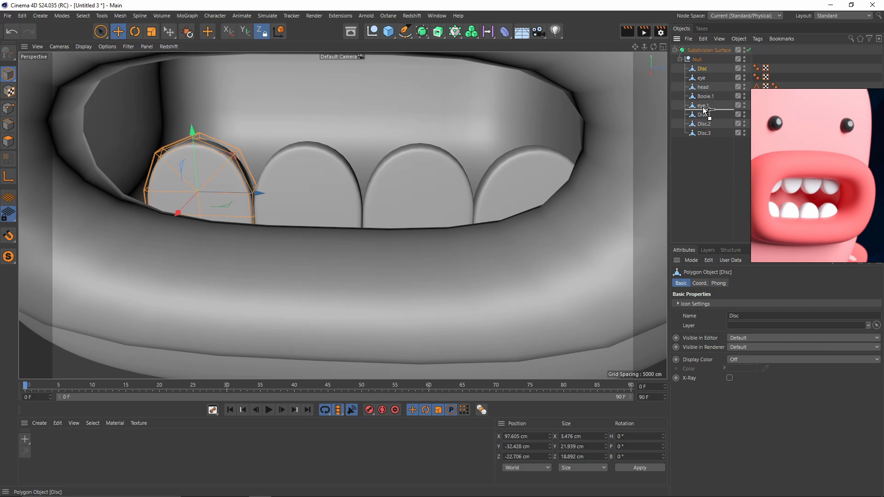
pyautogui.keyDown('alt'); pyautogui.moveTo(370, 197); pyautogui.dragTo(356, 200); pyautogui.keyUp('alt')
pyautogui.moveTo(423, 193); pyautogui.dragTo(394, 192)
pyautogui.scroll(-5, 394, 192)
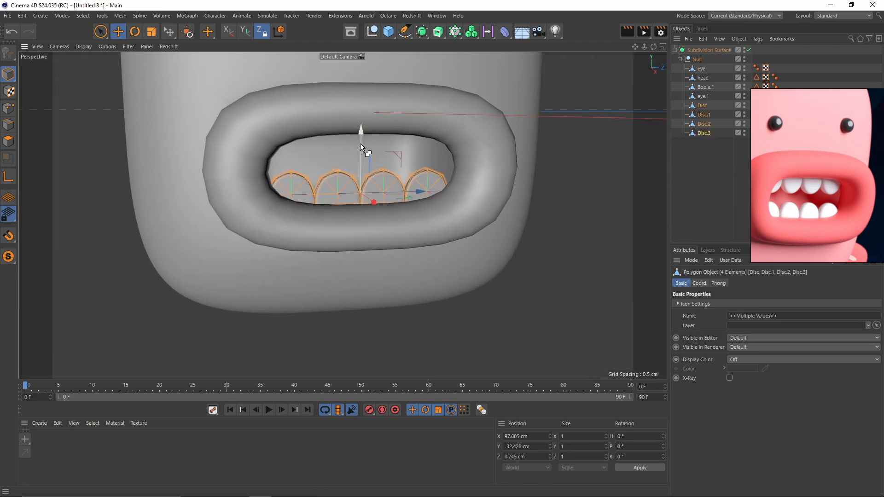
# Copy the four lower teeth up to about Y -1.1 cm and flip the copies upside down as the upper row.
pyautogui.moveTo(361, 144); pyautogui.dragTo(356, 66)
pyautogui.press('r')
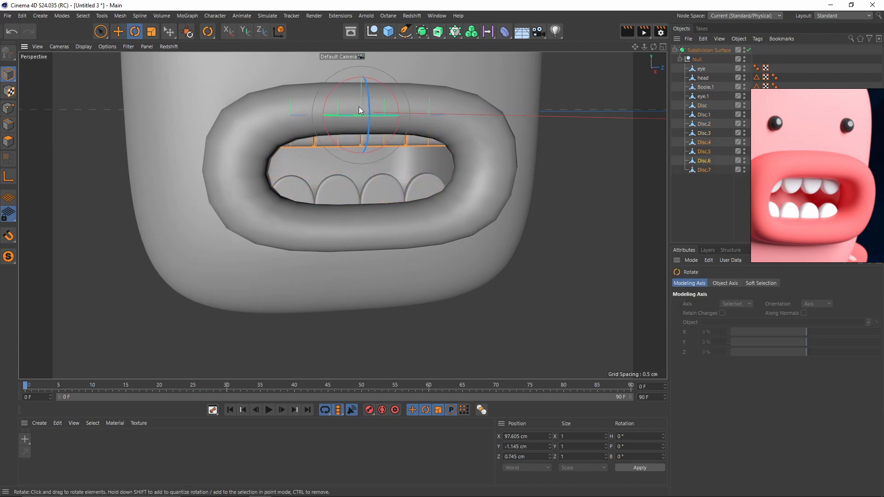
pyautogui.moveTo(336, 95); pyautogui.dragTo(361, 184)
pyautogui.press('e')
pyautogui.hotkey('ctrl', 'shift', 'a')
# Examine both rows of teeth and the whole face against the reference image.
pyautogui.keyDown('alt'); pyautogui.moveTo(395, 171); pyautogui.dragTo(375, 189, button='middle'); pyautogui.keyUp('alt')
pyautogui.keyDown('alt'); pyautogui.moveTo(374, 190); pyautogui.dragTo(299, 267); pyautogui.keyUp('alt')
pyautogui.scroll(-5, 314, 229)
pyautogui.scroll(3, 299, 267)
pyautogui.scroll(-3, 832, 136)
pyautogui.moveTo(831, 136); pyautogui.dragTo(844, 186, button='middle')
pyautogui.keyDown('alt'); pyautogui.moveTo(365, 254); pyautogui.dragTo(443, 203, button='middle'); pyautogui.keyUp('alt')
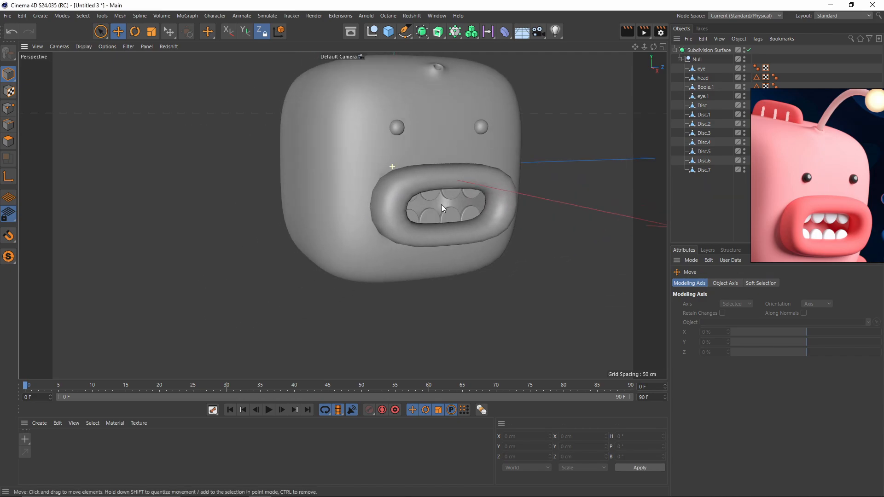
pyautogui.keyDown('alt'); pyautogui.moveTo(443, 202); pyautogui.dragTo(441, 221); pyautogui.keyUp('alt')
pyautogui.scroll(2, 456, 234)
pyautogui.scroll(2, 476, 229)
# Turn off the subdivision surface and isolate the head in the viewport, in polygon mode.
pyautogui.click(417, 223)
pyautogui.press('q')
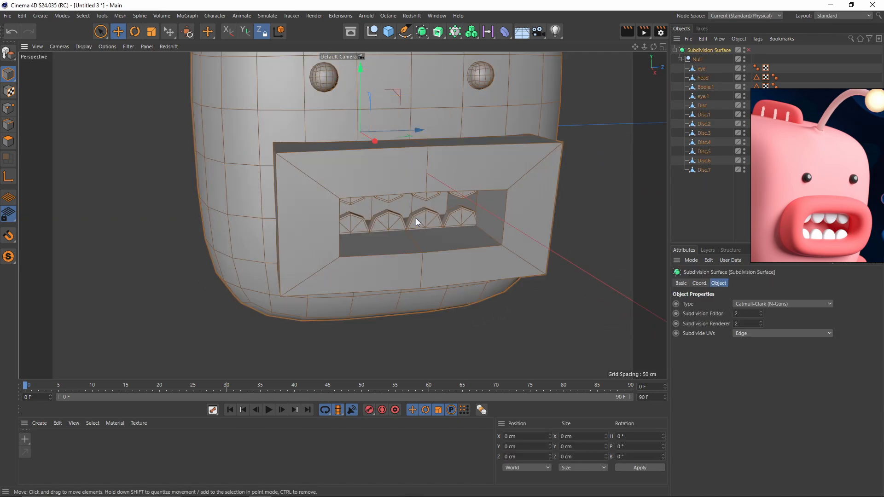
pyautogui.click(435, 183)
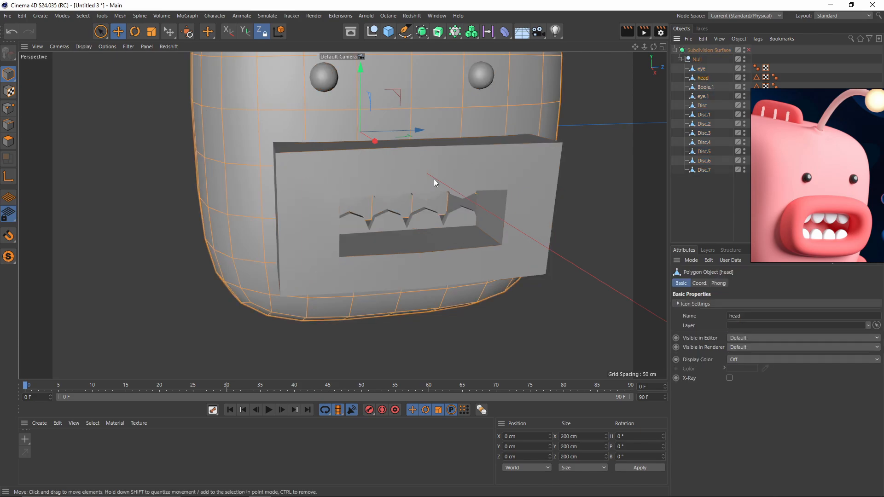
pyautogui.click(4, 142)
pyautogui.keyDown('alt'); pyautogui.moveTo(354, 257); pyautogui.dragTo(364, 225); pyautogui.keyUp('alt')
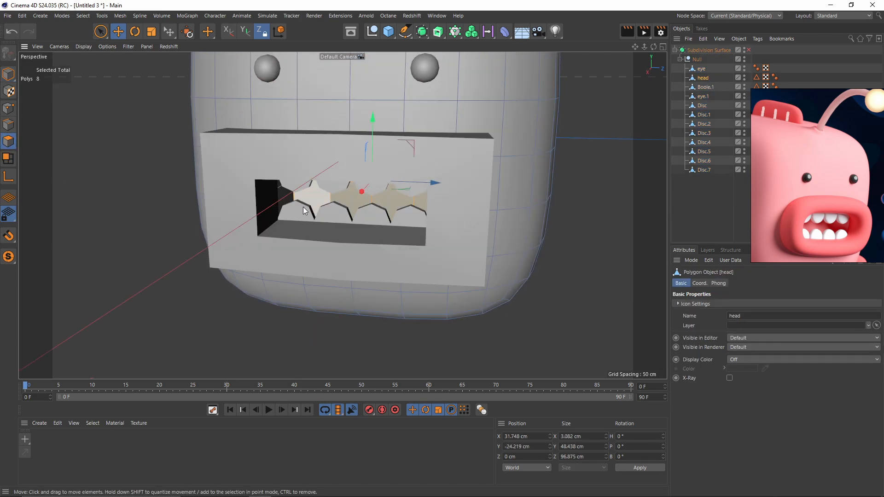
pyautogui.click(8, 258)
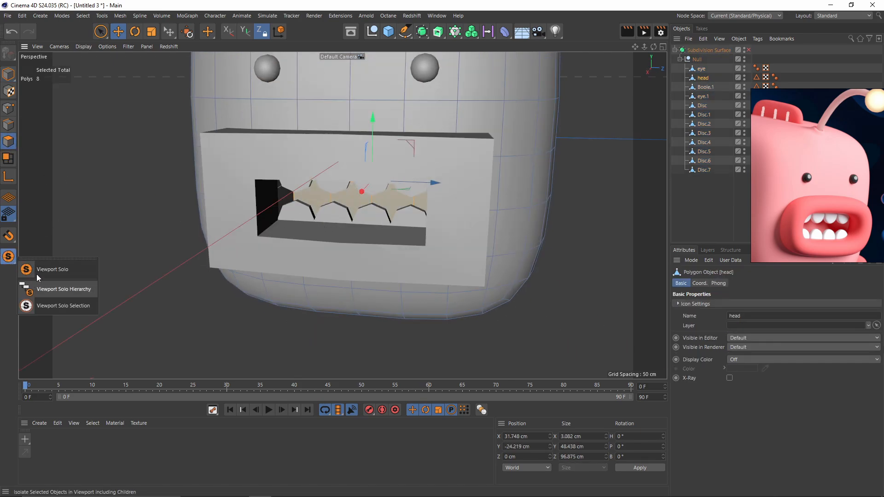
pyautogui.click(9, 257)
pyautogui.keyDown('alt'); pyautogui.moveTo(351, 246); pyautogui.dragTo(347, 253); pyautogui.keyUp('alt')
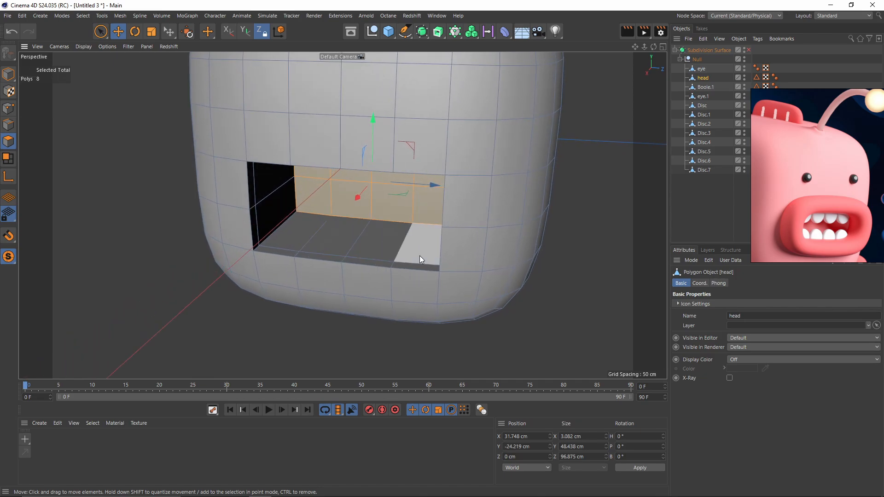
# Split the four polygons of the mouth's floor into a separate object and end the viewport isolation.
pyautogui.moveTo(419, 258)
pyautogui.mouseDown()
pyautogui.moveTo(282, 239)
pyautogui.moveTo(415, 267)
pyautogui.moveTo(472, 291)
pyautogui.mouseUp()
pyautogui.rightClick(472, 291)
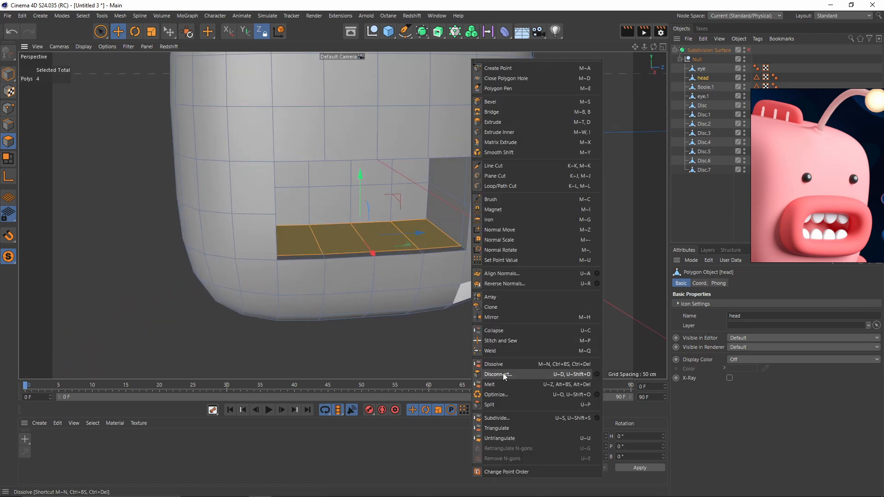
pyautogui.click(495, 404)
pyautogui.click(5, 253)
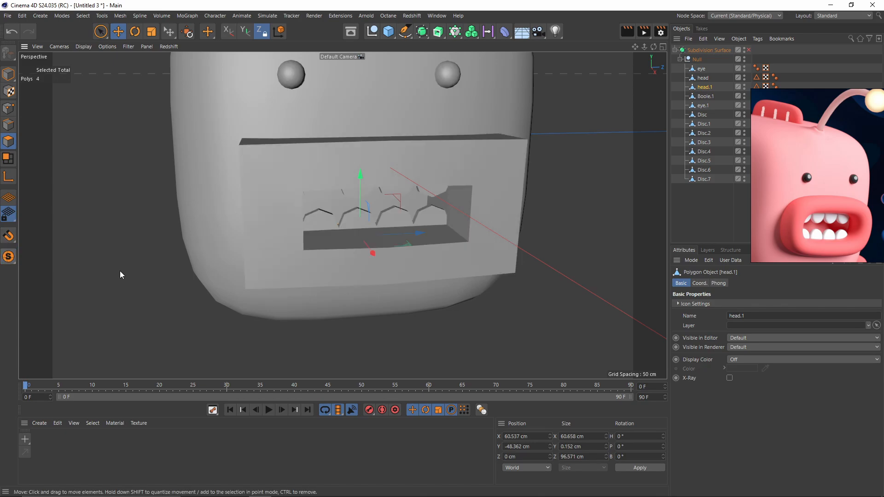
# Raise the split-off mouth floor piece to sit between the two rows of teeth and turn the subdivision surface on.
pyautogui.moveTo(363, 198); pyautogui.dragTo(363, 154)
pyautogui.press('e')
pyautogui.press('q')
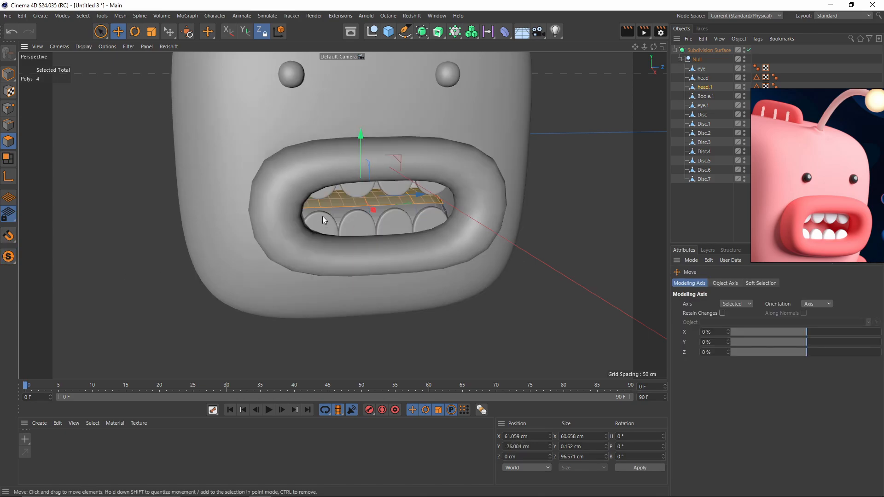
pyautogui.click(722, 214)
pyautogui.keyDown('alt'); pyautogui.moveTo(429, 237); pyautogui.dragTo(393, 203); pyautogui.keyUp('alt')
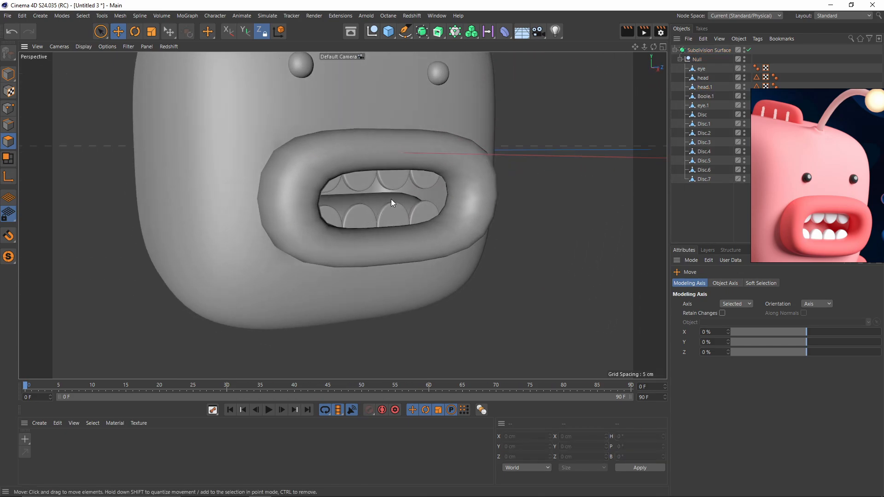
pyautogui.scroll(3, 369, 196)
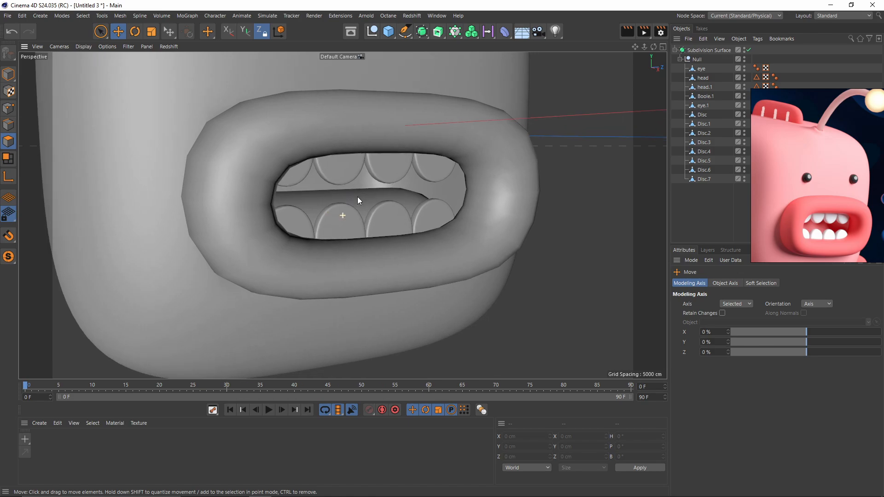
# Turn off the subdivision surface and select the five rear points of the raised mouth piece.
pyautogui.click(355, 200)
pyautogui.press('q')
pyautogui.middleClick(361, 210)
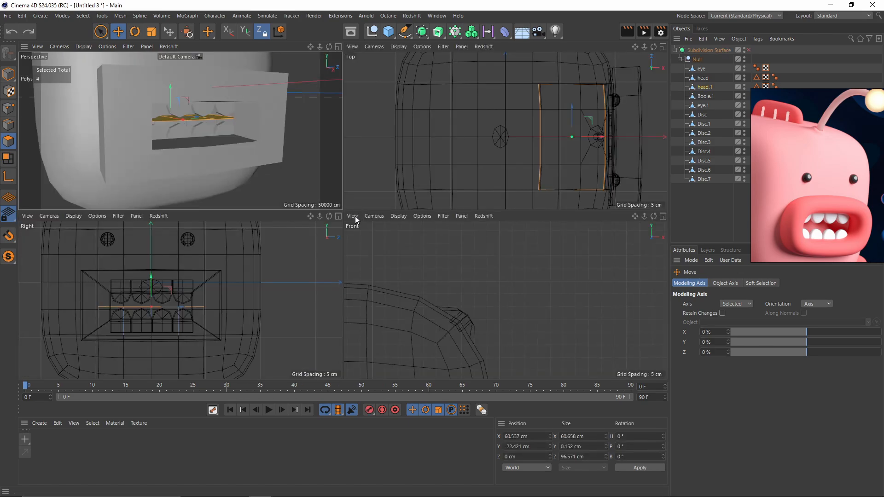
pyautogui.middleClick(513, 148)
pyautogui.click(5, 113)
pyautogui.press('0')
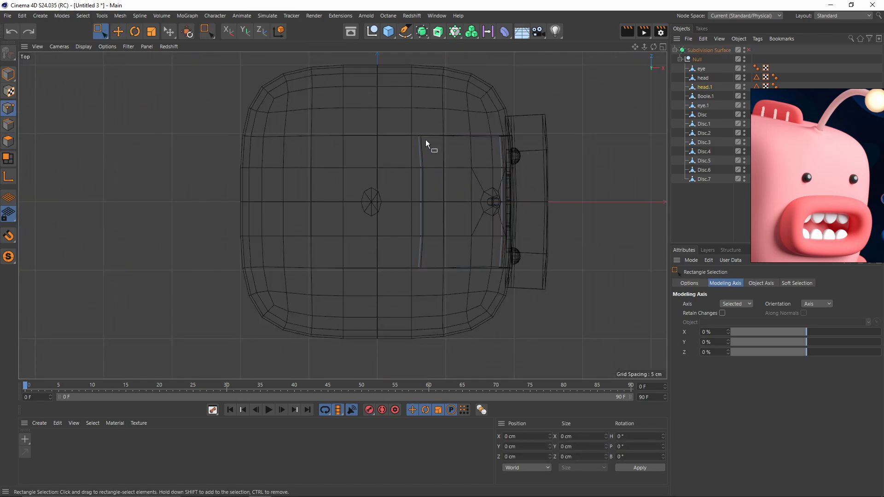
pyautogui.middleClick(426, 308)
pyautogui.middleClick(185, 322)
pyautogui.keyDown('ctrl'); pyautogui.moveTo(96, 254); pyautogui.dragTo(499, 340); pyautogui.keyUp('ctrl')
pyautogui.middleClick(442, 316)
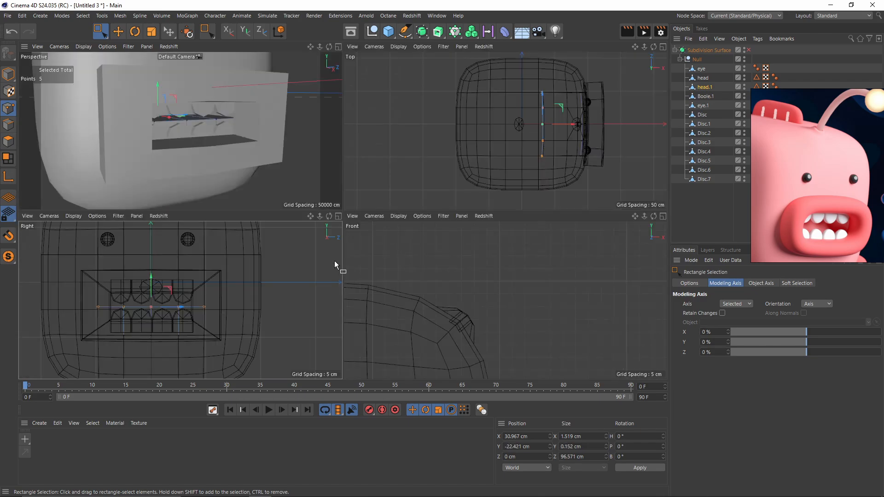
# Raise the mouth piece's rear points by about 4 cm with the subdivision surface on and check the slope between the teeth.
pyautogui.middleClick(309, 187)
pyautogui.press('q')
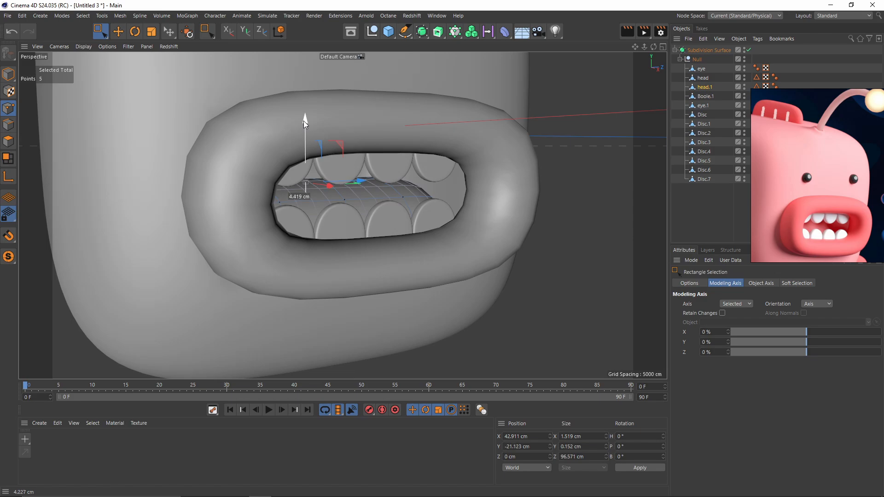
pyautogui.moveTo(306, 124); pyautogui.dragTo(305, 124)
pyautogui.keyDown('alt'); pyautogui.moveTo(465, 200); pyautogui.dragTo(432, 215); pyautogui.keyUp('alt')
pyautogui.click(707, 210)
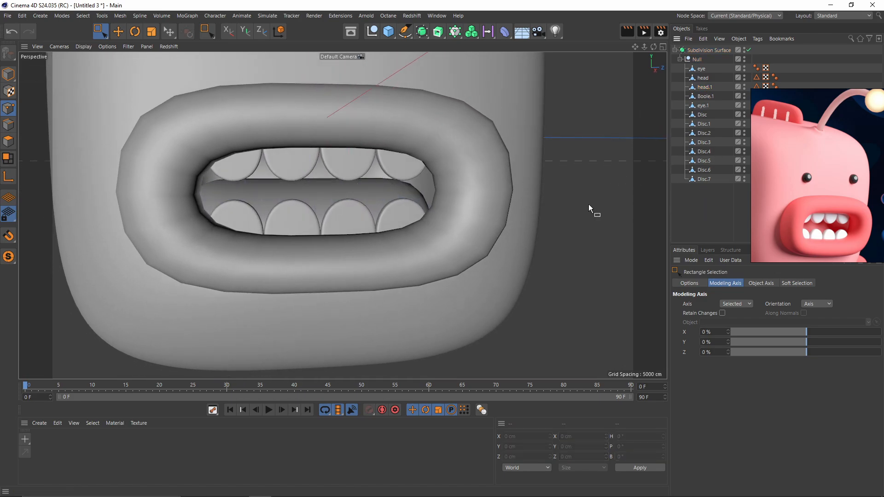
pyautogui.keyDown('alt'); pyautogui.moveTo(300, 136); pyautogui.dragTo(433, 183); pyautogui.keyUp('alt')
pyautogui.keyDown('alt'); pyautogui.moveTo(342, 215); pyautogui.dragTo(323, 231); pyautogui.keyUp('alt')
pyautogui.hotkey('ctrl', 'z')
pyautogui.press('q')
pyautogui.scroll(-6, 361, 164)
pyautogui.keyDown('alt'); pyautogui.moveTo(324, 231); pyautogui.dragTo(376, 241, button='middle'); pyautogui.keyUp('alt')
pyautogui.press('q')
# Draw an open spline with the Spline Pen in the front view, from the bump on the head's upper corner to about X 211, Y 134 cm.
pyautogui.moveTo(808, 132); pyautogui.dragTo(782, 179, button='middle')
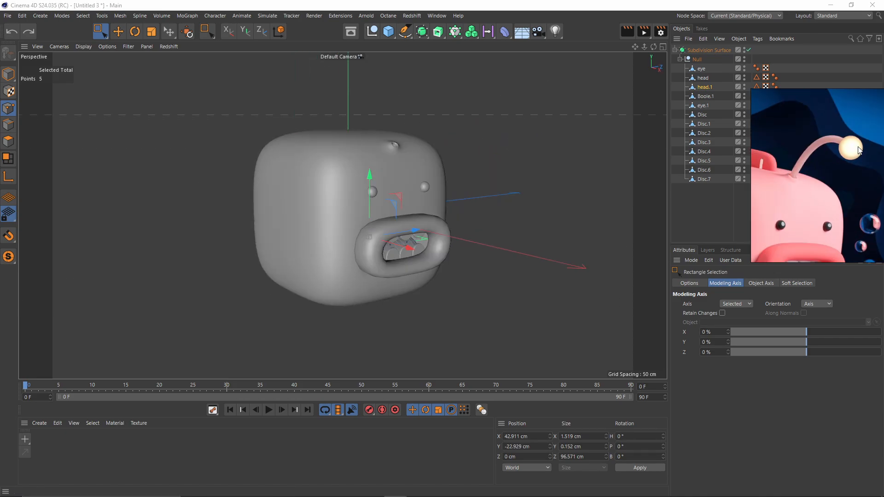
pyautogui.middleClick(373, 217)
pyautogui.middleClick(495, 298)
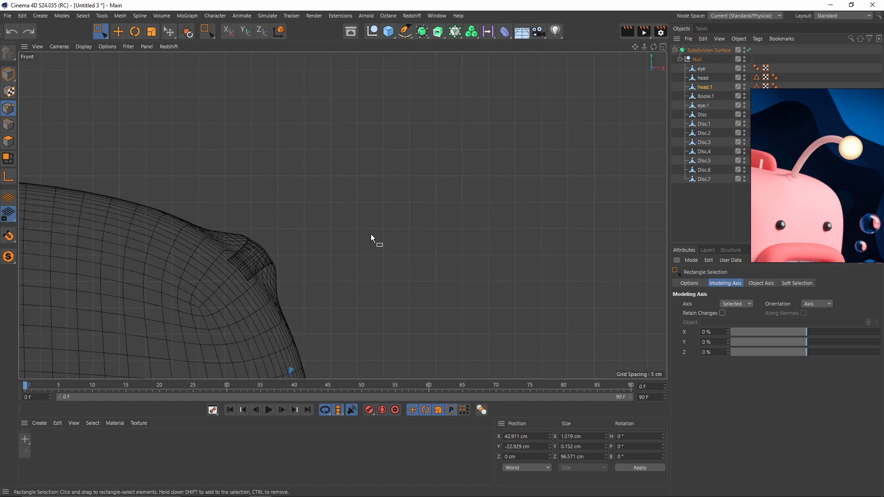
pyautogui.scroll(5, 276, 262)
pyautogui.click(703, 214)
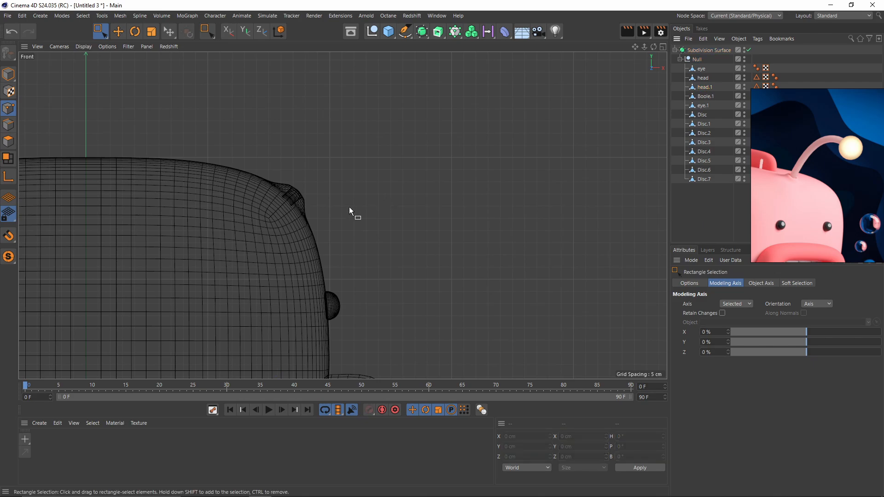
pyautogui.keyDown('alt'); pyautogui.moveTo(349, 209); pyautogui.dragTo(369, 148, button='middle'); pyautogui.keyUp('alt')
pyautogui.scroll(-1, 335, 161)
pyautogui.click(408, 35)
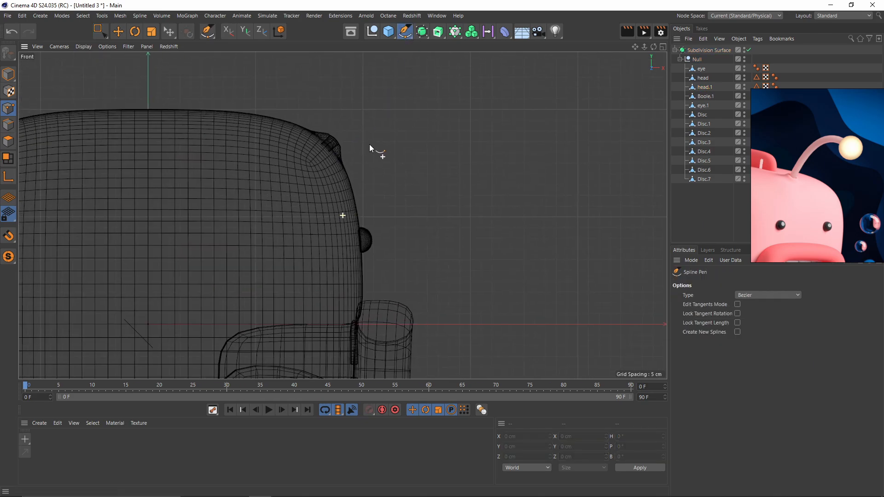
pyautogui.scroll(-5, 369, 148)
pyautogui.scroll(4, 410, 161)
pyautogui.moveTo(272, 141); pyautogui.dragTo(341, 82)
pyautogui.scroll(-4, 369, 83)
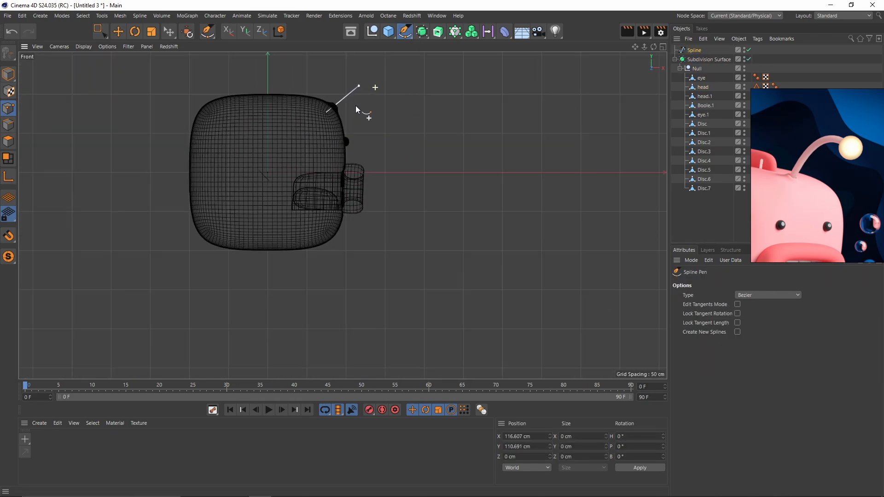
pyautogui.keyDown('alt'); pyautogui.moveTo(362, 79); pyautogui.dragTo(338, 116, button='middle'); pyautogui.keyUp('alt')
pyautogui.click(377, 94)
pyautogui.click(412, 107)
pyautogui.scroll(2, 412, 108)
pyautogui.press('space')
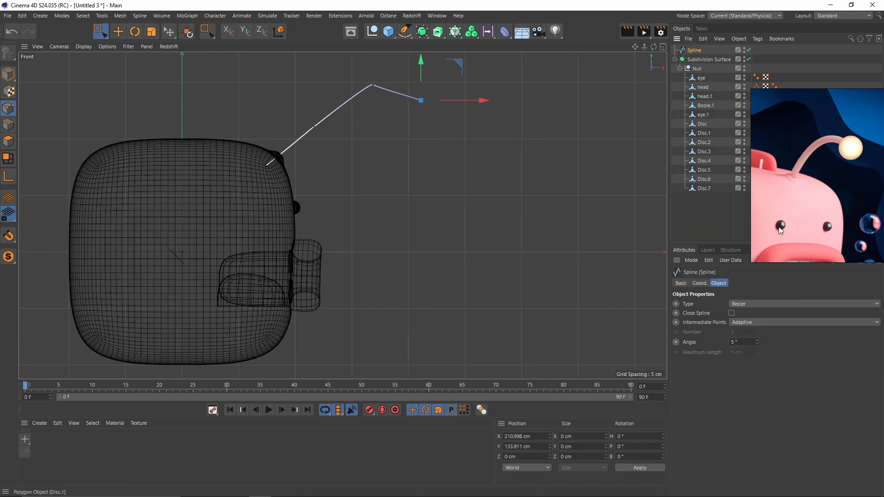
# Set the antenna spline's type to B-Spline and adjust its points into an arch, with the peak point at about X 169, Y 148 cm.
pyautogui.click(777, 304)
pyautogui.click(762, 343)
pyautogui.keyDown('alt'); pyautogui.moveTo(332, 202); pyautogui.dragTo(342, 213, button='middle'); pyautogui.keyUp('alt')
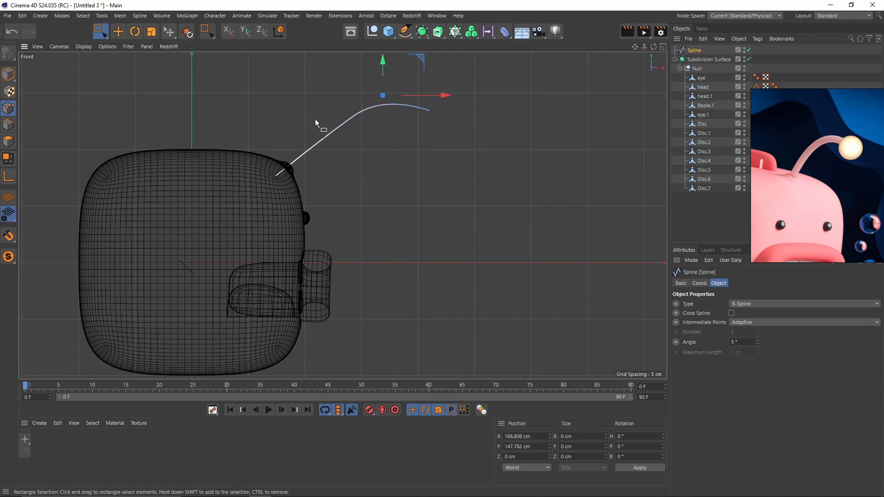
pyautogui.moveTo(313, 120); pyautogui.dragTo(340, 154)
pyautogui.moveTo(362, 100); pyautogui.dragTo(354, 97)
pyautogui.scroll(4, 290, 152)
pyautogui.moveTo(247, 187); pyautogui.dragTo(276, 216)
pyautogui.moveTo(297, 167); pyautogui.dragTo(297, 165)
pyautogui.scroll(-4, 296, 164)
pyautogui.press('F1')
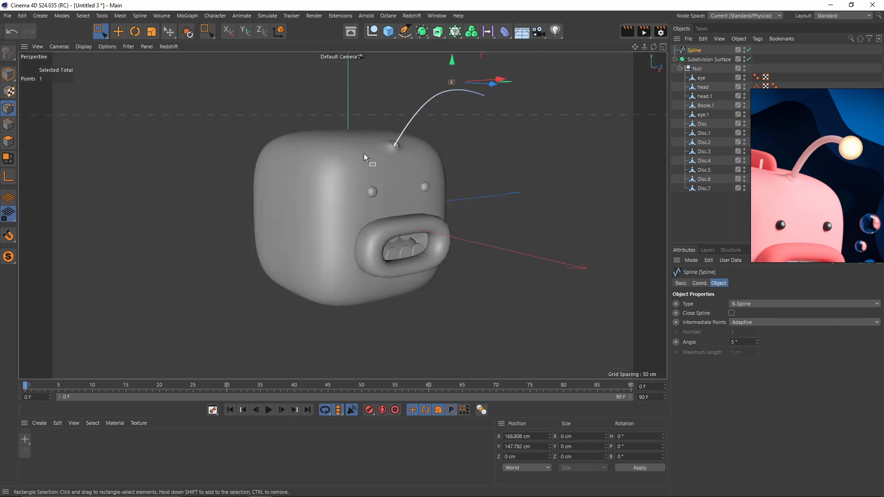
# Add a circle spline scaled to a radius of about 37.8 cm and sweep it along the antenna spline.
pyautogui.keyDown('alt'); pyautogui.moveTo(365, 158); pyautogui.dragTo(350, 179); pyautogui.keyUp('alt')
pyautogui.scroll(-5, 369, 181)
pyautogui.click(406, 32)
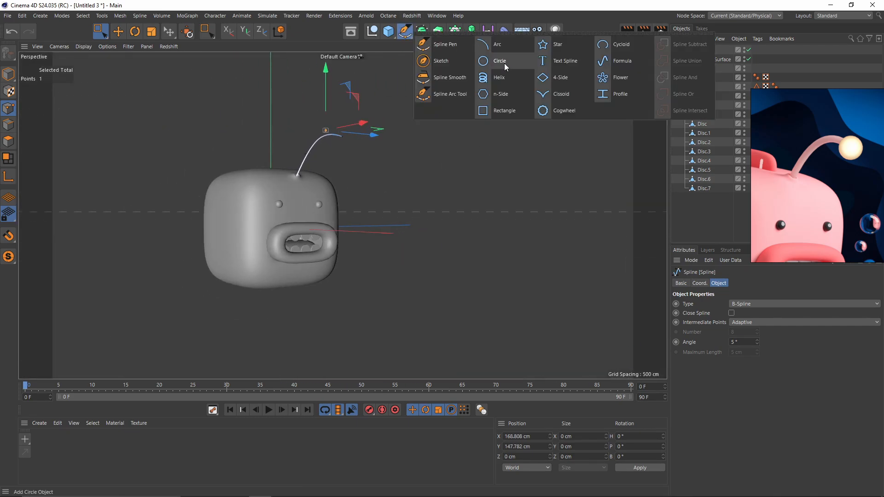
pyautogui.click(500, 66)
pyautogui.press('t')
pyautogui.moveTo(508, 196); pyautogui.dragTo(288, 246)
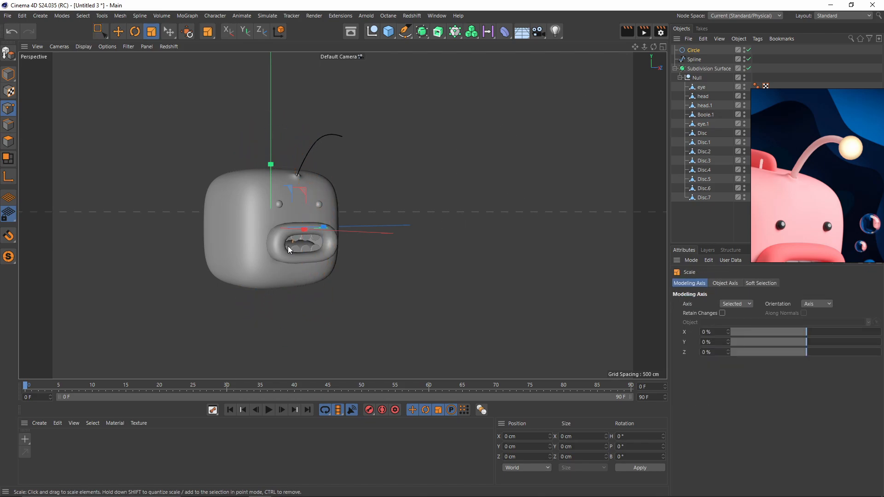
pyautogui.press('e')
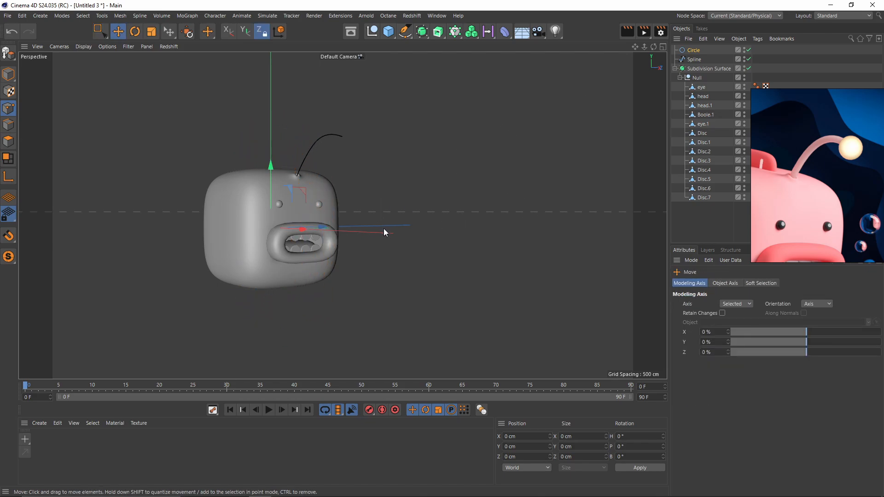
pyautogui.click(441, 35)
pyautogui.keyDown('alt'); pyautogui.click(473, 93); pyautogui.keyUp('alt')
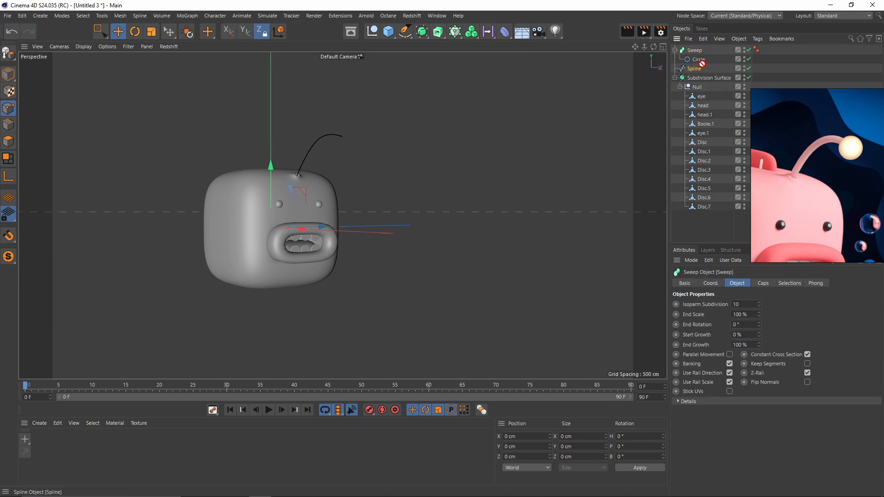
pyautogui.moveTo(705, 67); pyautogui.dragTo(705, 64)
# Scale the sweep's circle profile down to a radius of about 2.97 cm.
pyautogui.click(698, 60)
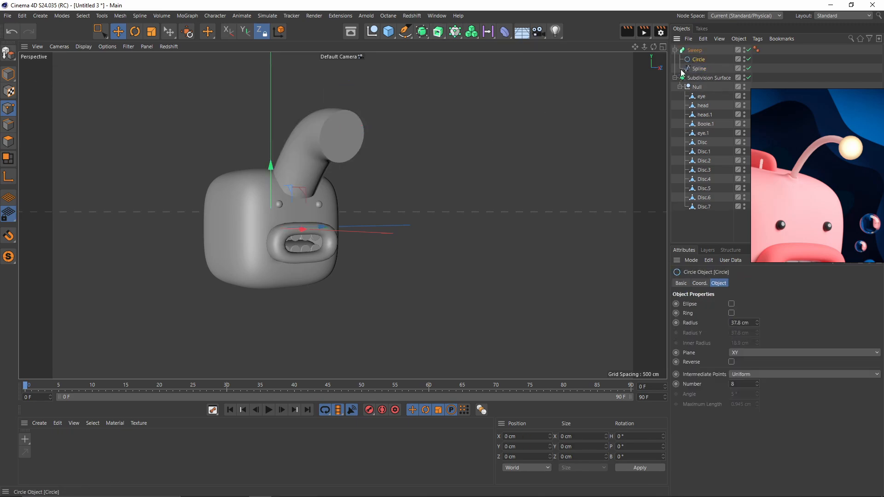
pyautogui.press('t')
pyautogui.moveTo(496, 163); pyautogui.dragTo(244, 203)
pyautogui.keyDown('alt'); pyautogui.moveTo(244, 202); pyautogui.dragTo(336, 230, button='right'); pyautogui.keyUp('alt')
pyautogui.moveTo(337, 231); pyautogui.dragTo(271, 265)
pyautogui.keyDown('alt'); pyautogui.moveTo(322, 200); pyautogui.dragTo(394, 146, button='right'); pyautogui.keyUp('alt')
pyautogui.keyDown('alt'); pyautogui.moveTo(394, 146); pyautogui.dragTo(362, 191, button='right'); pyautogui.keyUp('alt')
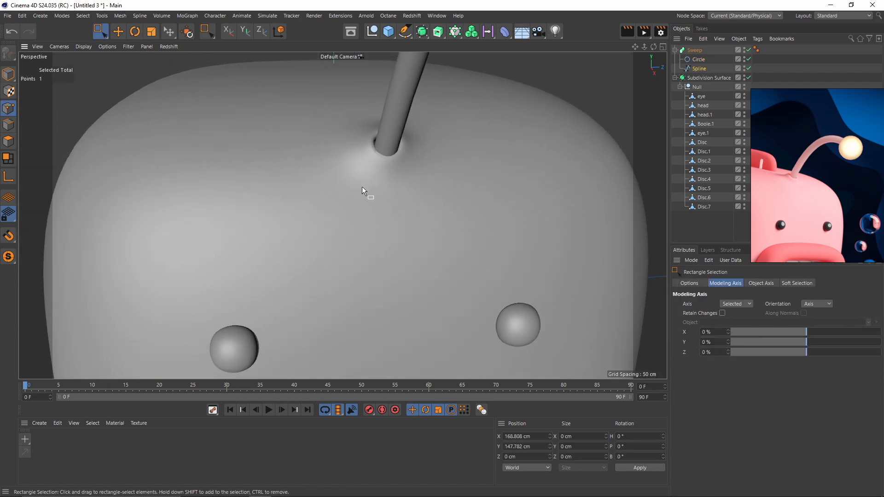
# Move the antenna spline's base point to about X 75 cm inside the head's bump, using wireframe display, and return to plain shading.
pyautogui.press('b')
pyautogui.scroll(-3, 343, 198)
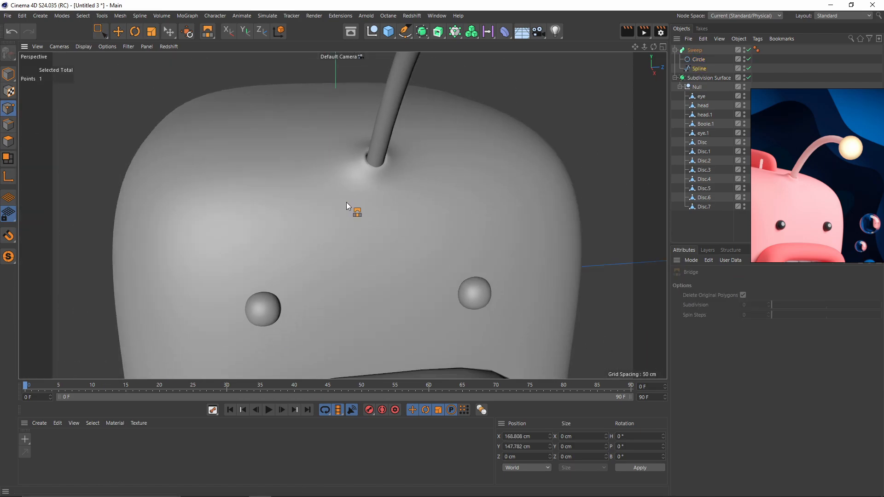
pyautogui.press('n')
pyautogui.press('g')
pyautogui.scroll(-2, 365, 217)
pyautogui.keyDown('alt'); pyautogui.moveTo(368, 225); pyautogui.dragTo(373, 199); pyautogui.keyUp('alt')
pyautogui.press('space')
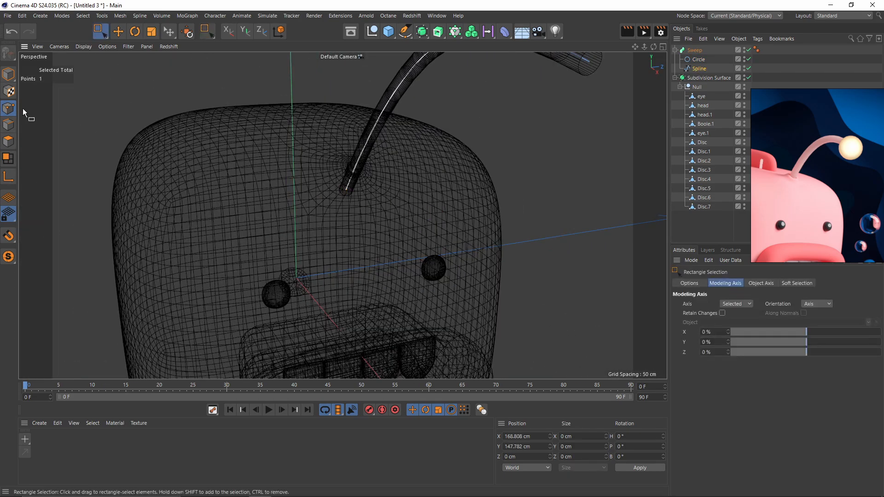
pyautogui.press('e')
pyautogui.scroll(4, 343, 189)
pyautogui.press('n')
pyautogui.press('a')
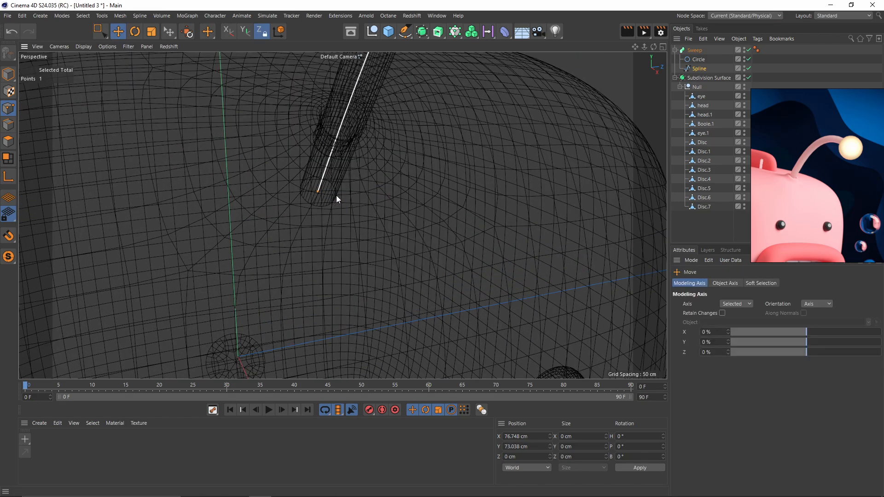
pyautogui.moveTo(352, 237); pyautogui.dragTo(347, 235)
pyautogui.keyDown('alt'); pyautogui.moveTo(399, 168); pyautogui.dragTo(219, 197, button='right'); pyautogui.keyUp('alt')
pyautogui.keyDown('alt'); pyautogui.moveTo(458, 138); pyautogui.dragTo(399, 154, button='middle'); pyautogui.keyUp('alt')
pyautogui.moveTo(399, 154)
pyautogui.keyDown('alt'); pyautogui.mouseDown()
pyautogui.moveTo(377, 153)
pyautogui.moveTo(402, 150)
pyautogui.mouseUp(); pyautogui.keyUp('alt')
# Switch the viewport to shading with mesh lines and inspect the antenna's polygon density against the head.
pyautogui.click(103, 47)
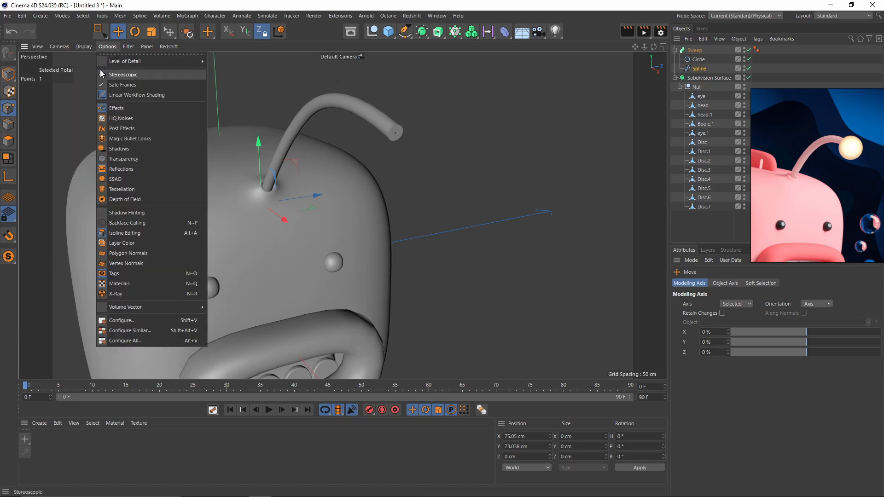
pyautogui.moveTo(83, 47)
pyautogui.click(92, 73)
pyautogui.keyDown('alt'); pyautogui.moveTo(303, 126); pyautogui.dragTo(338, 161); pyautogui.keyUp('alt')
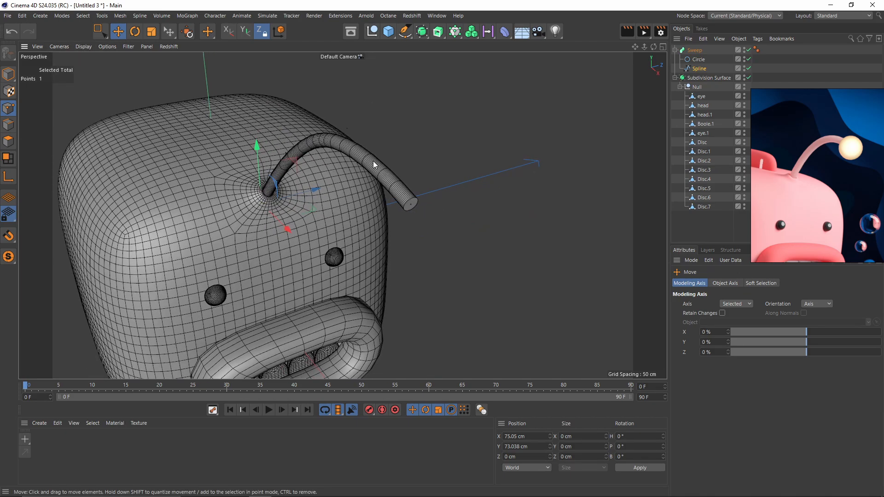
pyautogui.scroll(3, 376, 163)
pyautogui.keyDown('alt'); pyautogui.moveTo(411, 207); pyautogui.dragTo(428, 201, button='right'); pyautogui.keyUp('alt')
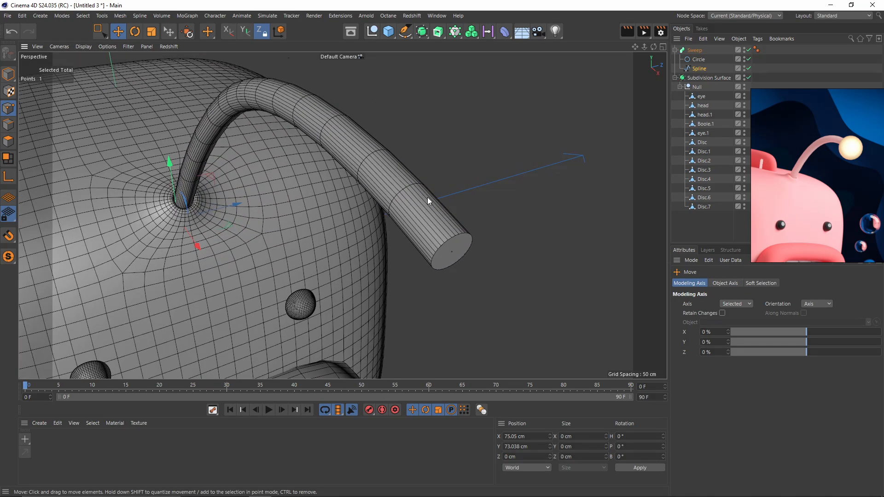
# Set the circle profile's number of uniform intermediate points to 1.
pyautogui.click(699, 61)
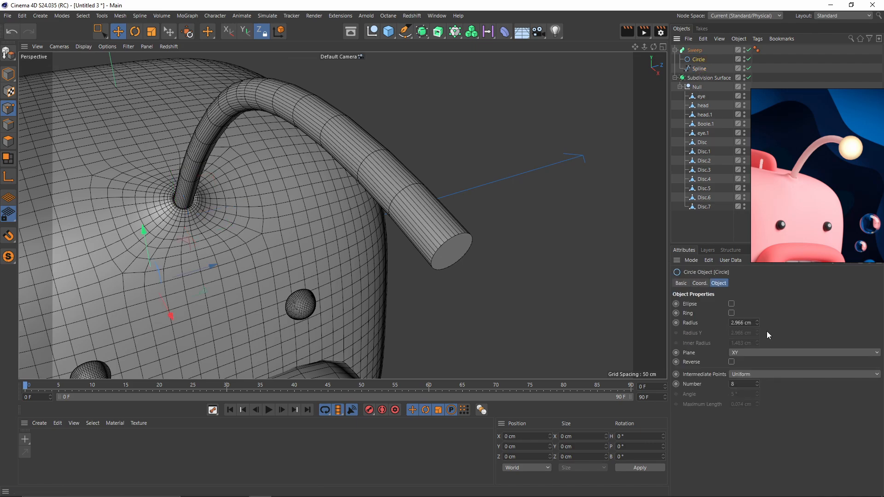
pyautogui.click(758, 387)
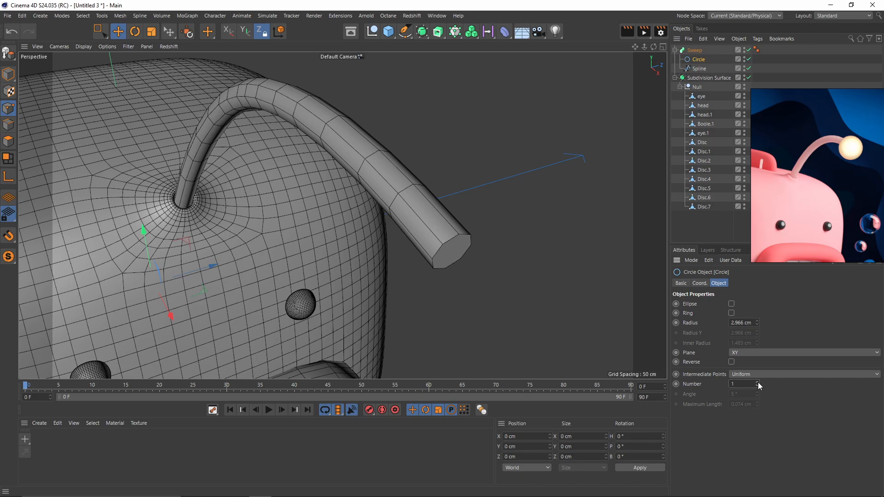
pyautogui.keyDown('alt'); pyautogui.moveTo(474, 321); pyautogui.dragTo(477, 289); pyautogui.keyUp('alt')
pyautogui.scroll(-4, 493, 114)
pyautogui.keyDown('alt'); pyautogui.moveTo(465, 134); pyautogui.dragTo(490, 139); pyautogui.keyUp('alt')
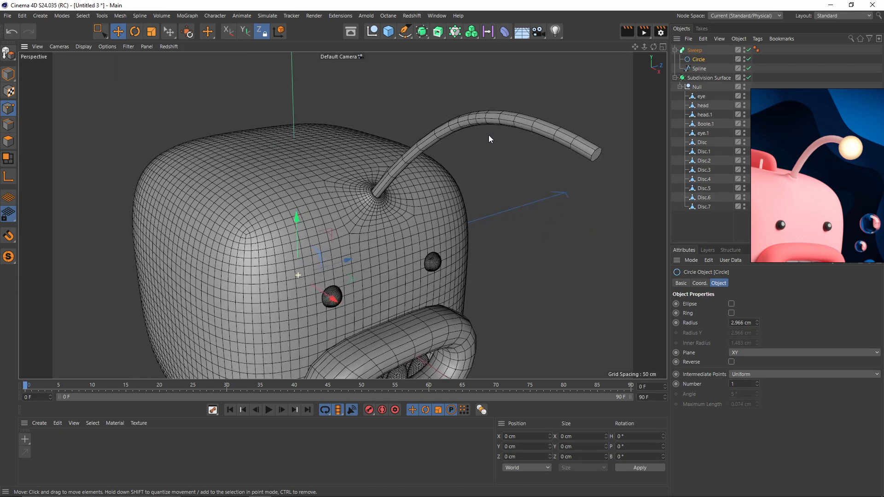
# Disable both the start cap and the end cap of the antenna sweep.
pyautogui.click(698, 69)
pyautogui.press('s')
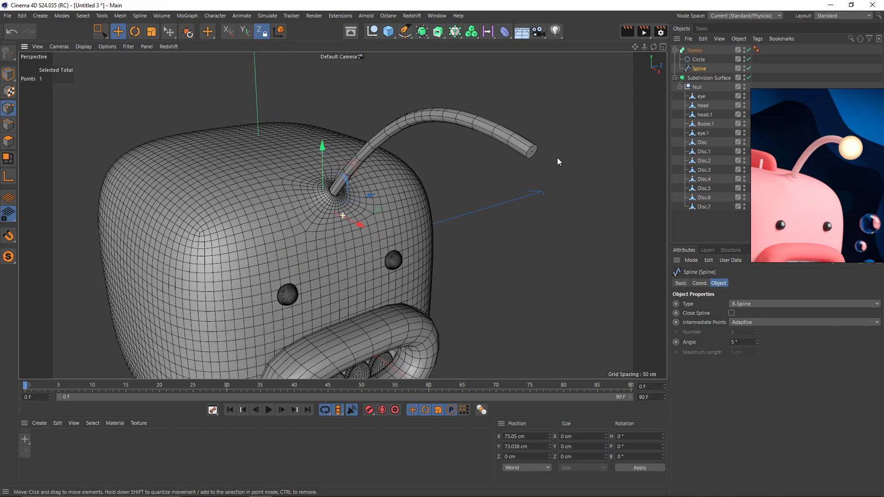
pyautogui.click(694, 51)
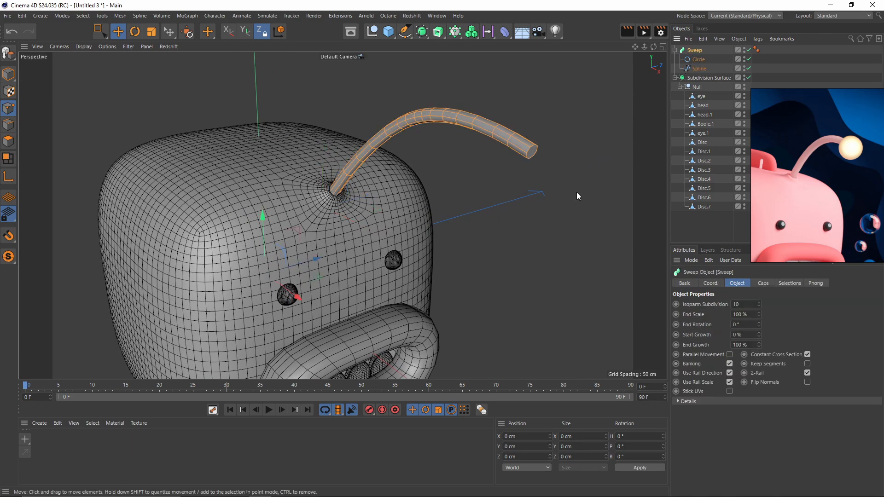
pyautogui.click(761, 283)
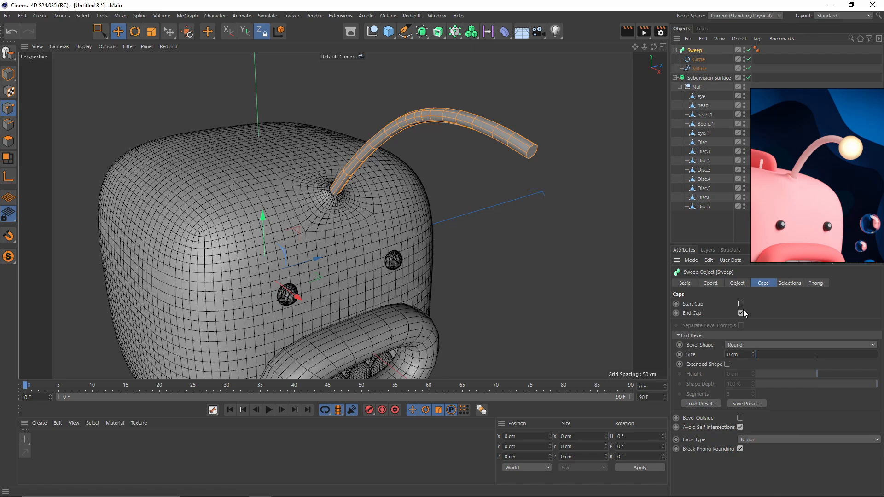
pyautogui.click(741, 313)
pyautogui.scroll(-5, 547, 162)
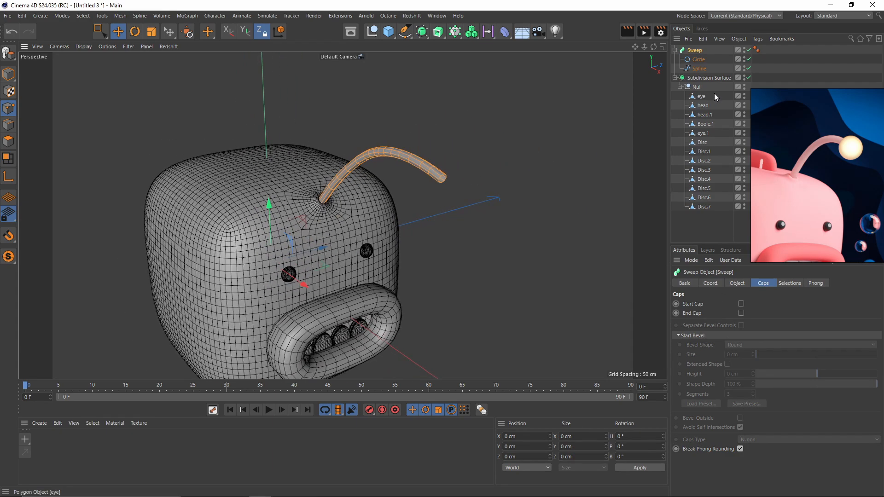
# Convert the antenna sweep to an editable polygon object and delete its generated selection tags.
pyautogui.press('c')
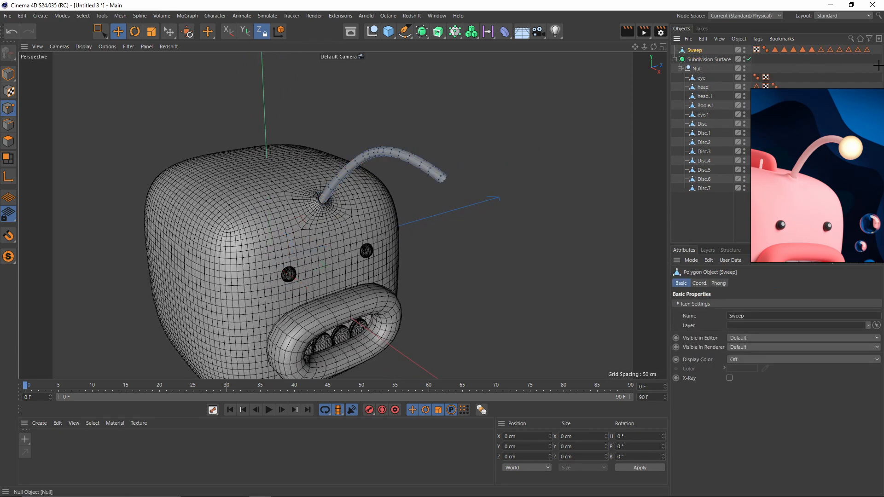
pyautogui.moveTo(879, 66); pyautogui.dragTo(774, 45)
pyautogui.press('Delete')
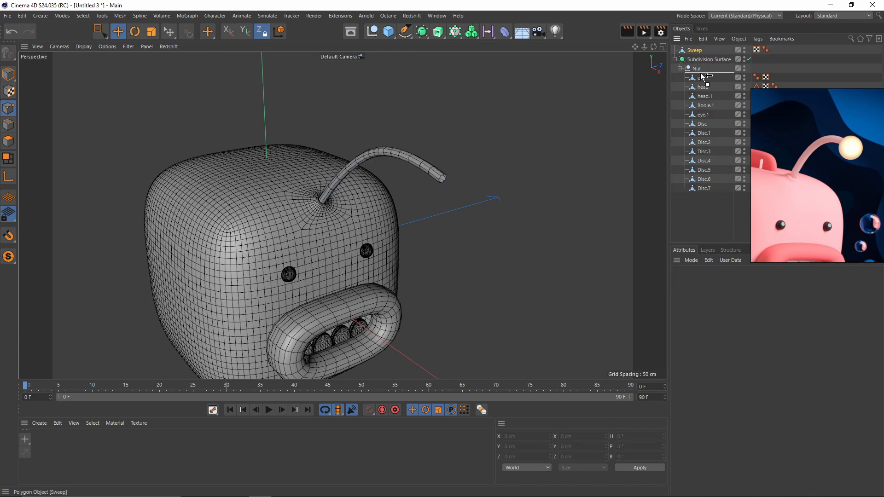
# Place the antenna sweep in the Null under the Subdivision Surface and disable the subdivision.
pyautogui.moveTo(702, 75); pyautogui.dragTo(701, 75)
pyautogui.press('q')
pyautogui.keyDown('alt'); pyautogui.moveTo(436, 232); pyautogui.dragTo(412, 212, button='middle'); pyautogui.keyUp('alt')
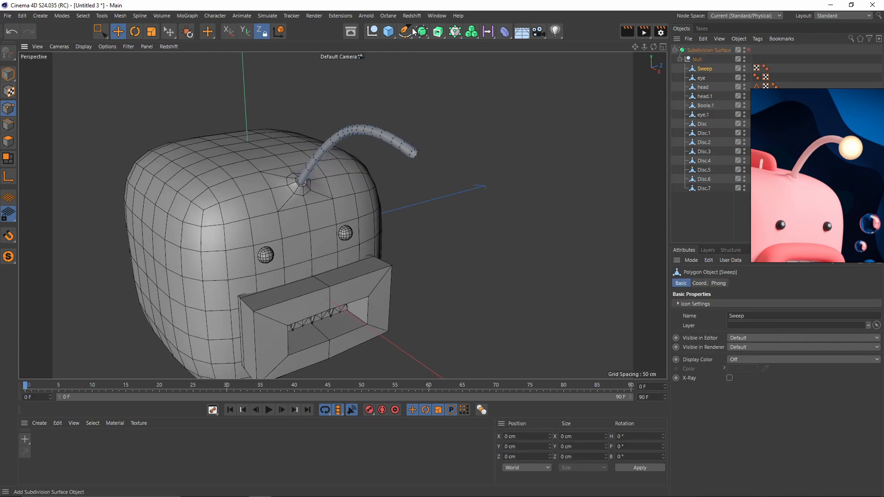
# Add a sphere, move it out to about X 171 cm, Y 88 cm and scale it down.
pyautogui.moveTo(385, 36); pyautogui.dragTo(571, 45)
pyautogui.scroll(-2, 417, 159)
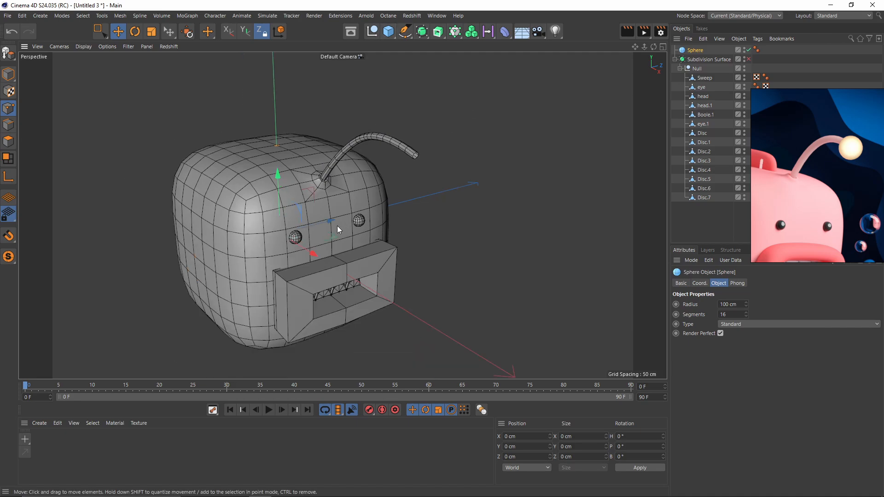
pyautogui.moveTo(309, 263); pyautogui.dragTo(386, 191)
pyautogui.middleClick(385, 266)
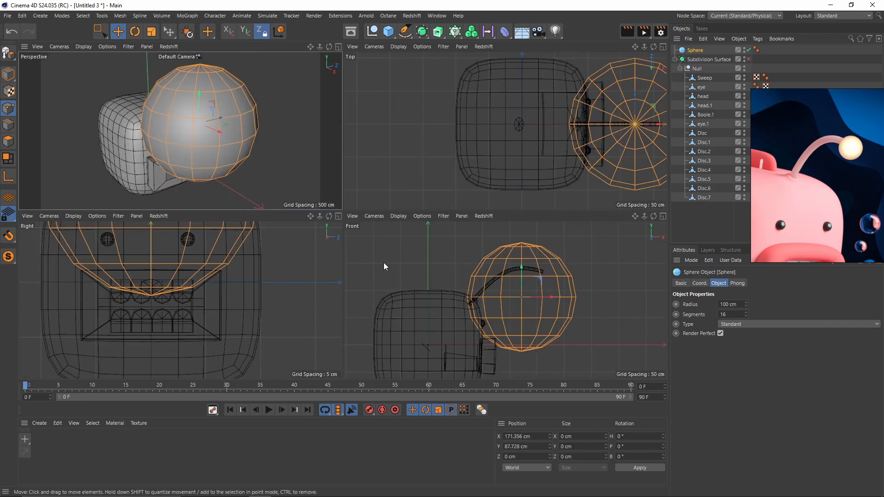
pyautogui.middleClick(527, 309)
pyautogui.press('t')
pyautogui.moveTo(471, 276); pyautogui.dragTo(278, 326)
pyautogui.scroll(3, 418, 211)
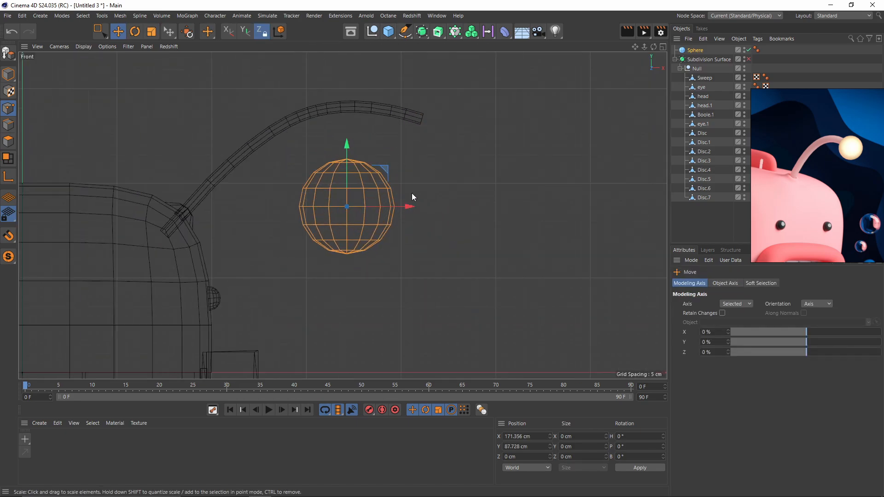
# Shrink the sphere further and place it on the antenna's tip at about X 223 cm, Y 131 cm.
pyautogui.moveTo(415, 164); pyautogui.dragTo(517, 80)
pyautogui.press('t')
pyautogui.moveTo(493, 110); pyautogui.dragTo(389, 116)
pyautogui.press('e')
pyautogui.moveTo(522, 112); pyautogui.dragTo(519, 115)
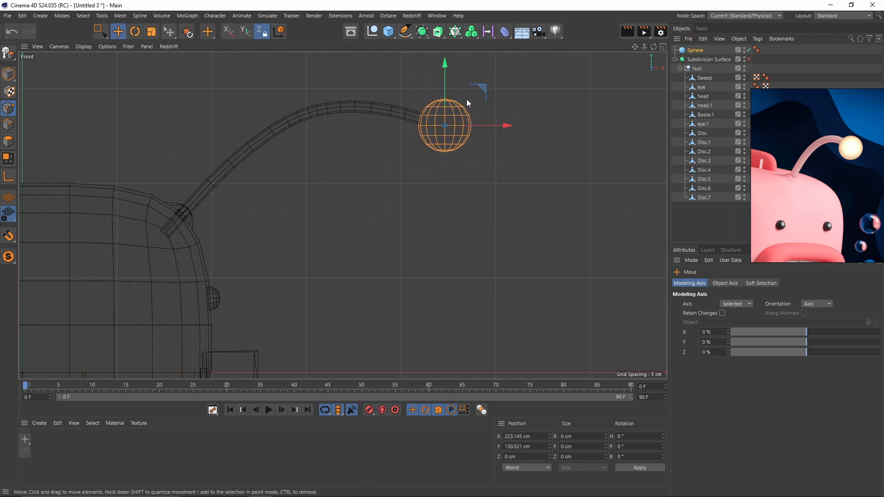
# Check the antenna and sphere in perspective, and undo back to the live antenna sweep without the sphere.
pyautogui.middleClick(467, 102)
pyautogui.middleClick(313, 148)
pyautogui.scroll(-3, 438, 166)
pyautogui.moveTo(399, 192)
pyautogui.keyDown('alt'); pyautogui.mouseDown()
pyautogui.moveTo(424, 184)
pyautogui.moveTo(474, 198)
pyautogui.moveTo(411, 186)
pyautogui.mouseUp(); pyautogui.keyUp('alt')
pyautogui.scroll(-4, 810, 175)
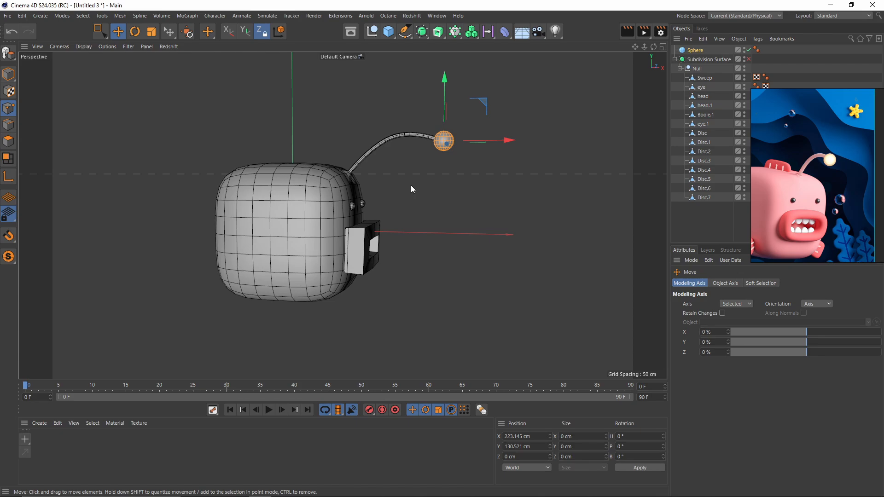
pyautogui.hotkey('ctrl', 'z')
pyautogui.hotkey('ctrl', 'z')
pyautogui.hotkey('ctrl', 'z')
pyautogui.hotkey('ctrl', 'z')
pyautogui.hotkey('ctrl', 'z')
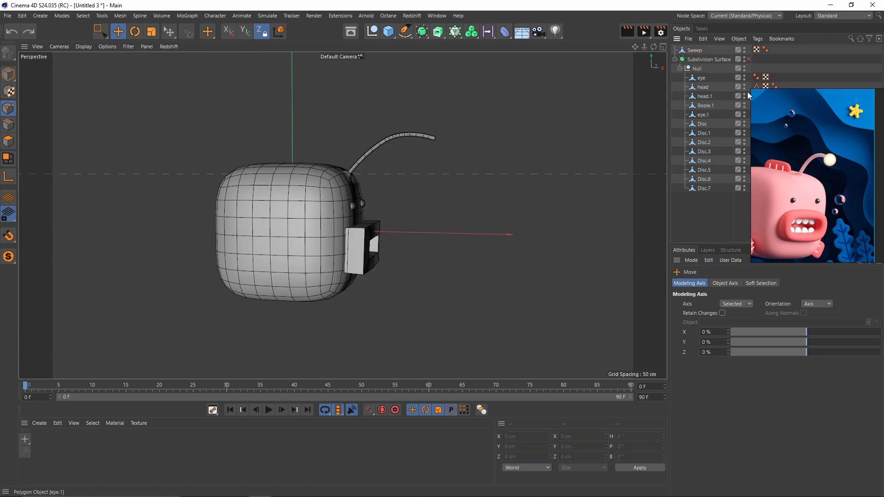
pyautogui.hotkey('ctrl', 'z')
pyautogui.hotkey('ctrl', 'z')
# Select the antenna's spline inside the sweep and box-select around its upper bend in the front view.
pyautogui.click(675, 50)
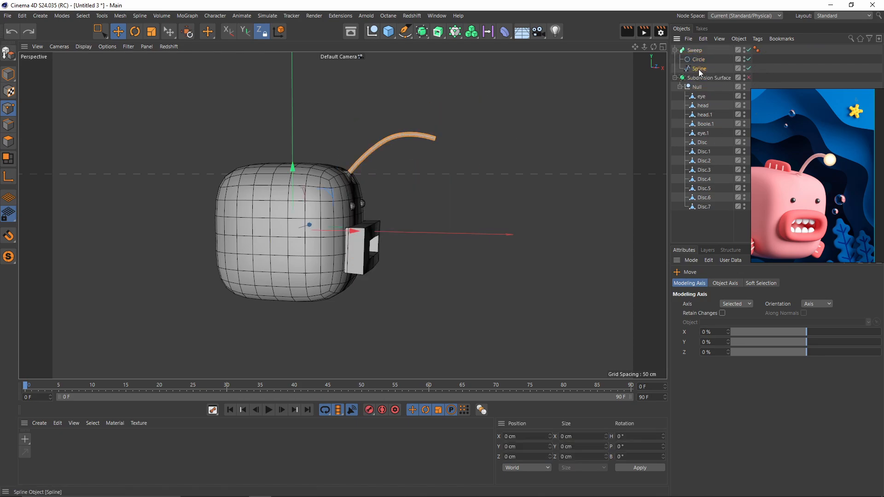
pyautogui.click(698, 68)
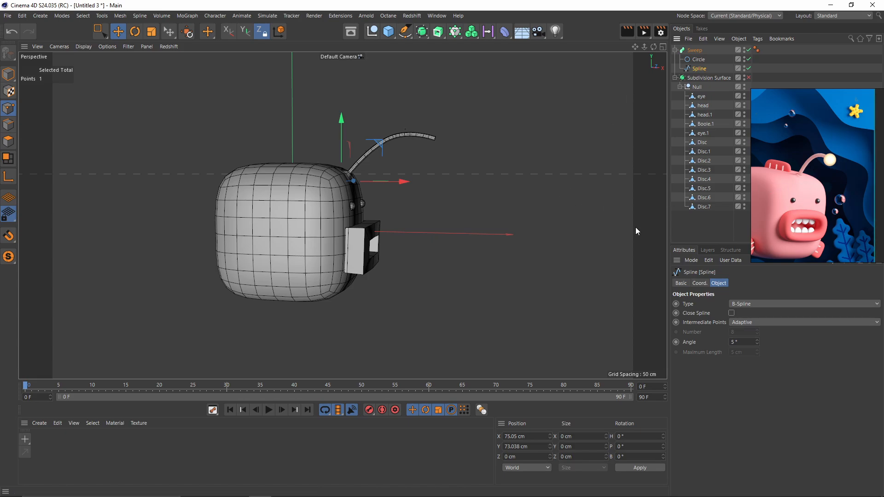
pyautogui.press('0')
pyautogui.press('F4')
pyautogui.scroll(5, 372, 173)
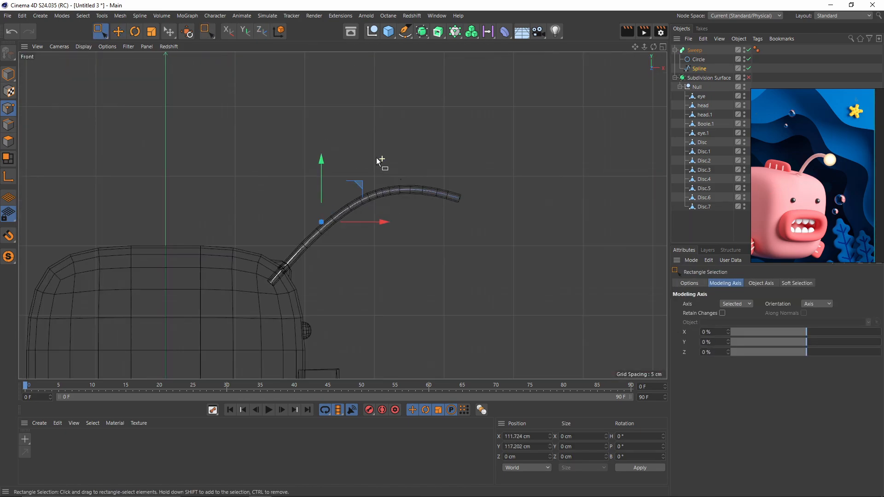
pyautogui.moveTo(330, 128); pyautogui.dragTo(390, 175)
pyautogui.middleClick(394, 183)
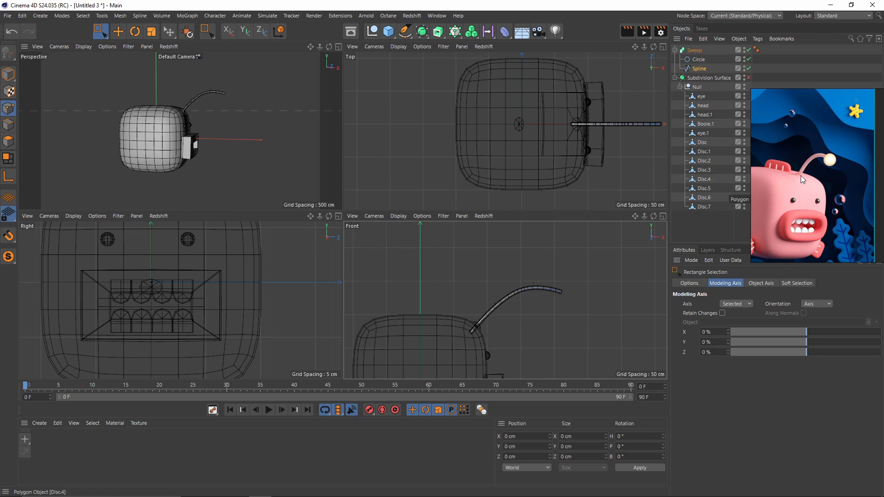
# Shift the antenna spline's outer points toward the head and slightly reposition its middle point in the front view.
pyautogui.scroll(-2, 801, 178)
pyautogui.middleClick(203, 154)
pyautogui.keyDown('alt'); pyautogui.moveTo(214, 205); pyautogui.dragTo(316, 197); pyautogui.keyUp('alt')
pyautogui.keyDown('alt'); pyautogui.moveTo(316, 197); pyautogui.dragTo(337, 198, button='middle'); pyautogui.keyUp('alt')
pyautogui.moveTo(337, 198)
pyautogui.keyDown('alt'); pyautogui.mouseDown()
pyautogui.moveTo(327, 227)
pyautogui.moveTo(338, 225)
pyautogui.moveTo(343, 210)
pyautogui.mouseUp(); pyautogui.keyUp('alt')
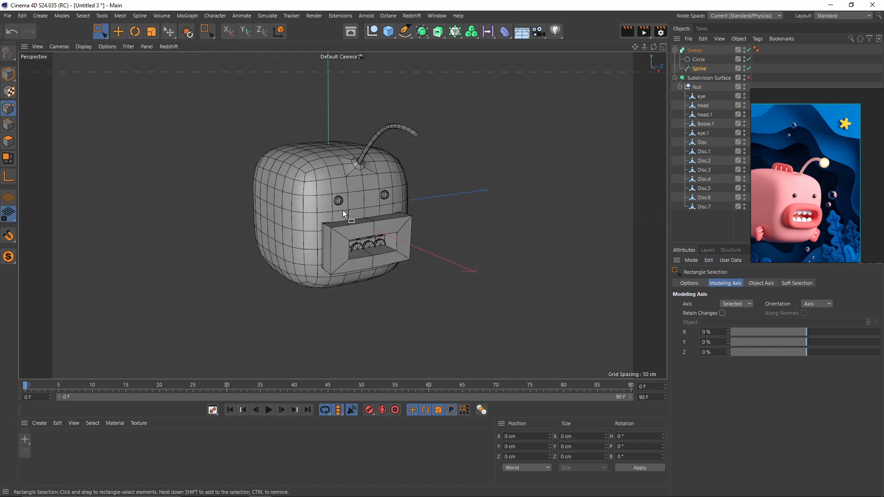
pyautogui.middleClick(371, 212)
pyautogui.middleClick(540, 265)
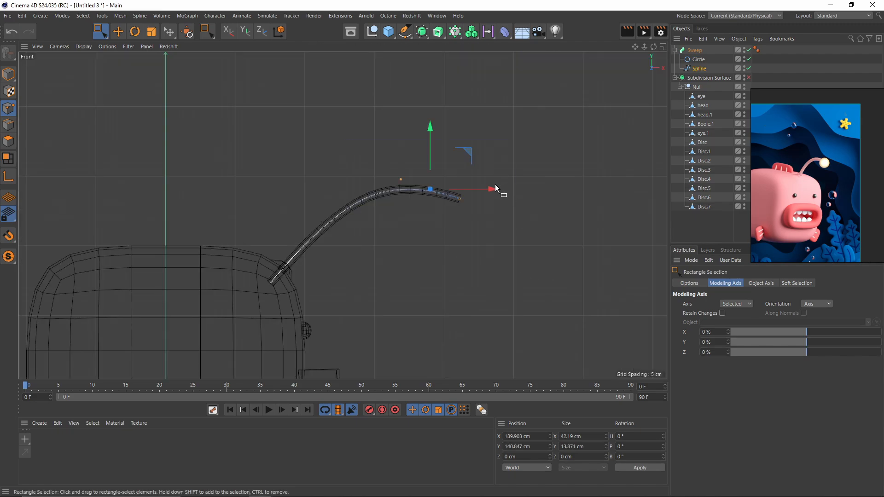
pyautogui.moveTo(494, 188); pyautogui.dragTo(469, 189)
pyautogui.moveTo(313, 193); pyautogui.dragTo(341, 239)
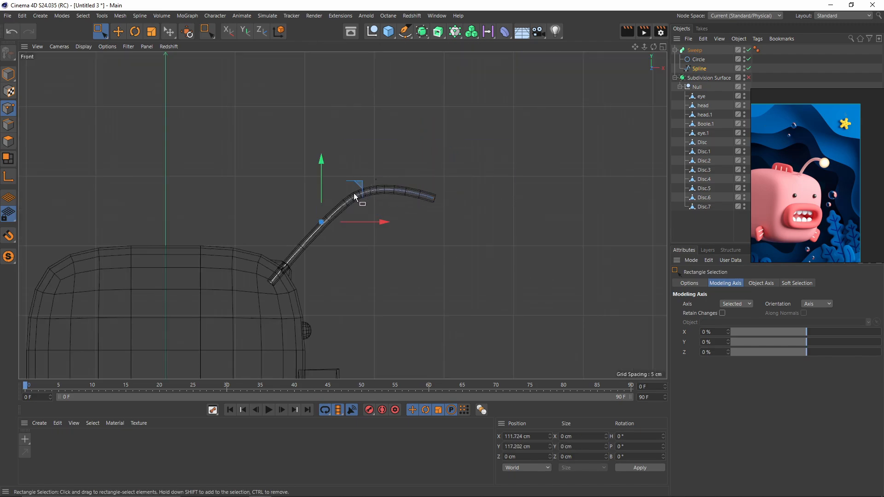
pyautogui.moveTo(361, 187); pyautogui.dragTo(351, 197)
# Shorten the antenna curve by moving its end point toward the head, and nudge the control point at its peak sideways.
pyautogui.moveTo(419, 182); pyautogui.dragTo(450, 212)
pyautogui.moveTo(470, 161); pyautogui.dragTo(449, 160)
pyautogui.moveTo(361, 166); pyautogui.dragTo(390, 193)
pyautogui.moveTo(433, 178); pyautogui.dragTo(431, 178)
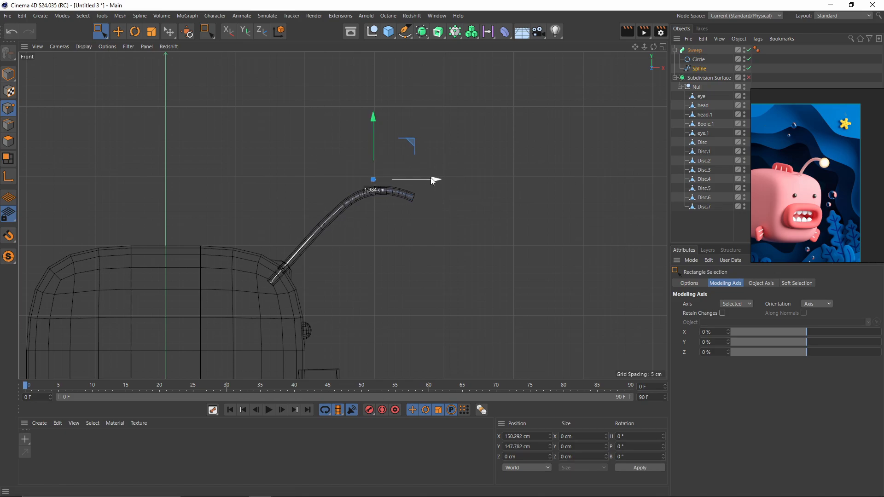
# Collapse the antenna's Sweep and place it inside the Null under the Subdivision Surface.
pyautogui.middleClick(318, 226)
pyautogui.middleClick(322, 184)
pyautogui.scroll(5, 372, 151)
pyautogui.scroll(-4, 258, 162)
pyautogui.keyDown('alt'); pyautogui.moveTo(258, 162); pyautogui.dragTo(516, 159); pyautogui.keyUp('alt')
pyautogui.click(756, 70)
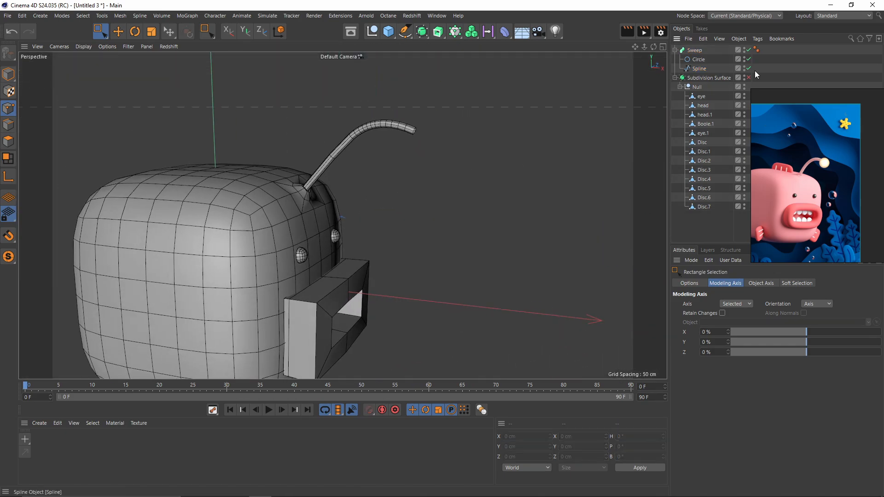
pyautogui.click(676, 50)
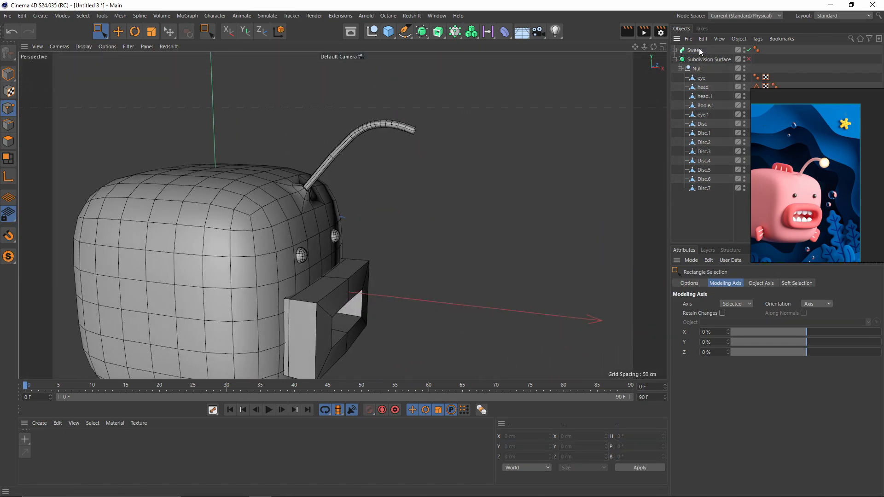
pyautogui.click(694, 50)
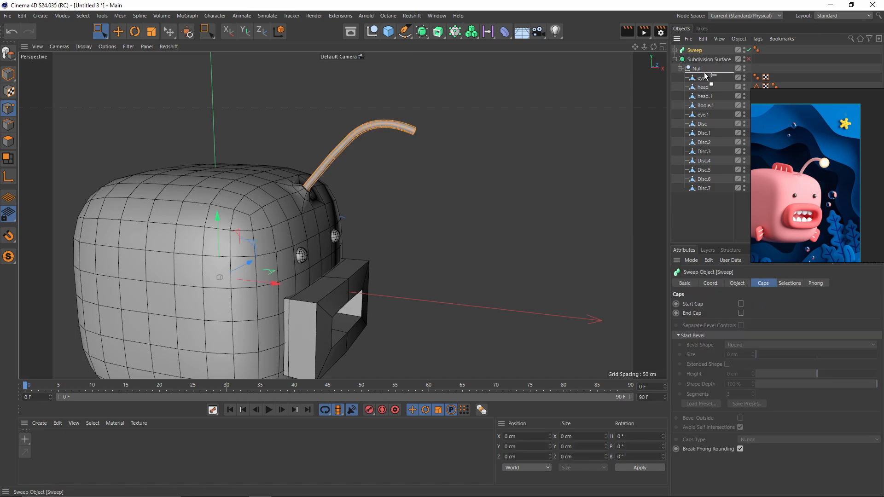
pyautogui.moveTo(707, 74); pyautogui.dragTo(708, 72)
# Add a sphere and move it up toward the antenna's tip in the front view.
pyautogui.keyDown('alt'); pyautogui.moveTo(472, 118); pyautogui.dragTo(406, 134); pyautogui.keyUp('alt')
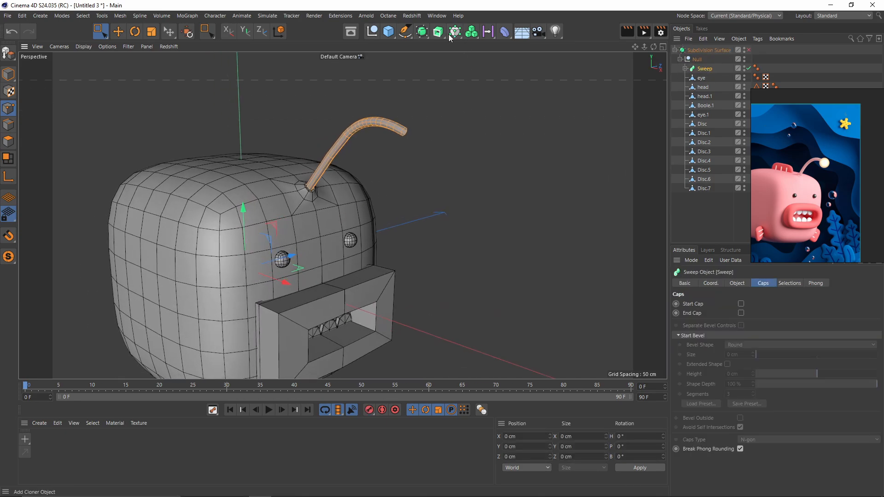
pyautogui.click(388, 31)
pyautogui.click(564, 45)
pyautogui.press('F5')
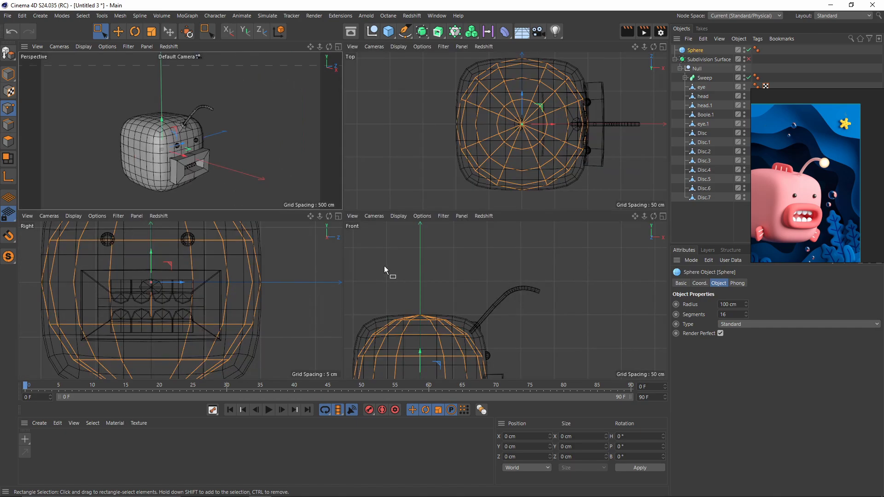
pyautogui.middleClick(464, 314)
pyautogui.scroll(-4, 470, 309)
pyautogui.press('t')
pyautogui.press('e')
pyautogui.moveTo(507, 298); pyautogui.dragTo(479, 195)
# Scale the sphere down to a radius of about 10 cm and position it at the end of the antenna.
pyautogui.scroll(5, 461, 271)
pyautogui.press('t')
pyautogui.moveTo(461, 268); pyautogui.dragTo(318, 272)
pyautogui.scroll(3, 492, 235)
pyautogui.moveTo(500, 185); pyautogui.dragTo(490, 191)
pyautogui.middleClick(488, 193)
pyautogui.middleClick(247, 185)
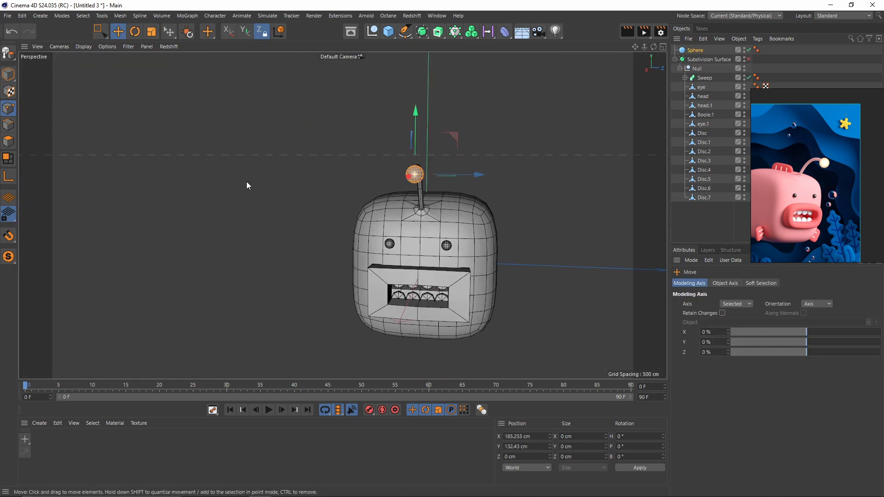
# Set the antenna sphere's type to Hexahedron with 12 segments.
pyautogui.scroll(8, 417, 174)
pyautogui.click(695, 50)
pyautogui.scroll(-3, 766, 322)
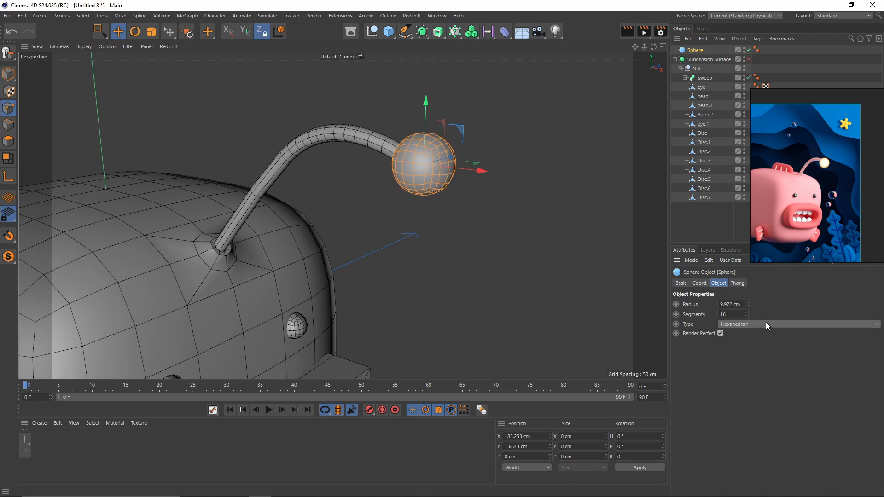
pyautogui.scroll(-1, 766, 321)
pyautogui.keyDown('alt'); pyautogui.moveTo(582, 245); pyautogui.dragTo(516, 190); pyautogui.keyUp('alt')
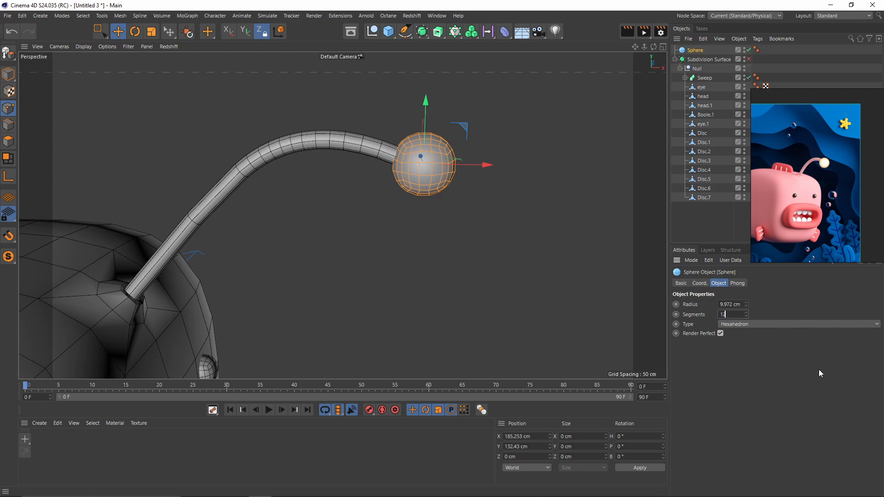
pyautogui.press('h')
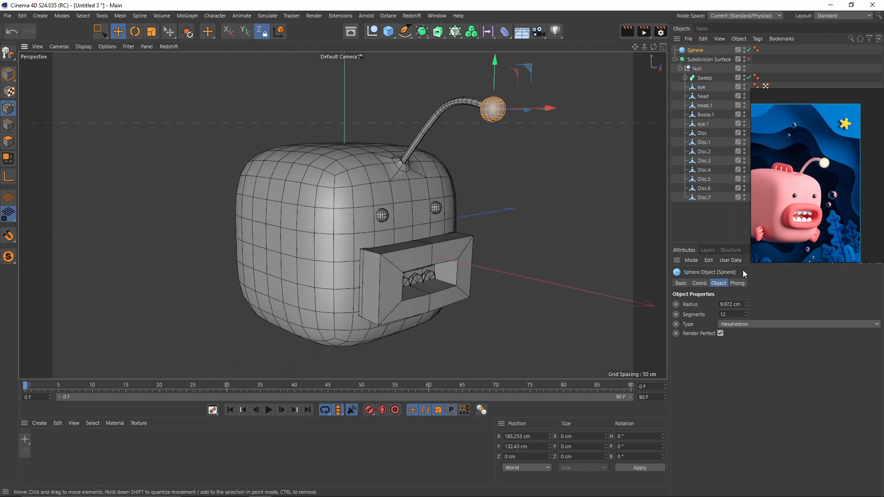
# Select a strip of eight polygons on top of the head and split it off as a separate object.
pyautogui.scroll(4, 824, 195)
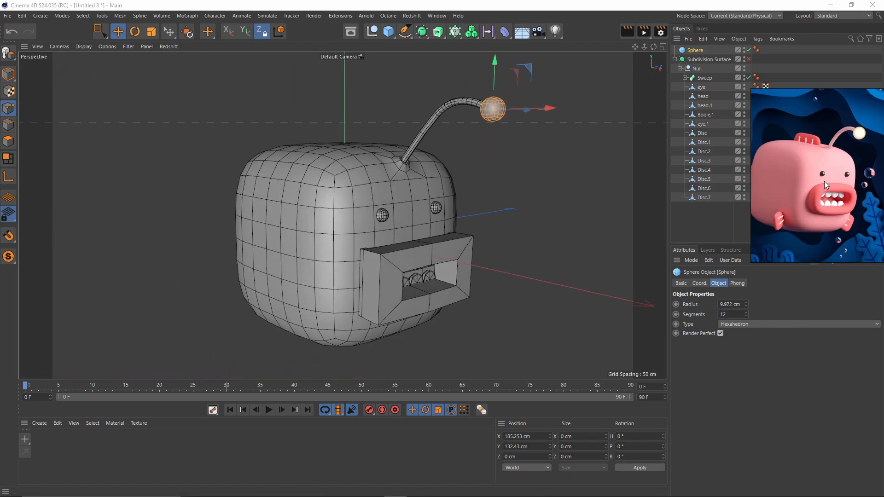
pyautogui.keyDown('alt'); pyautogui.moveTo(344, 164); pyautogui.dragTo(349, 222); pyautogui.keyUp('alt')
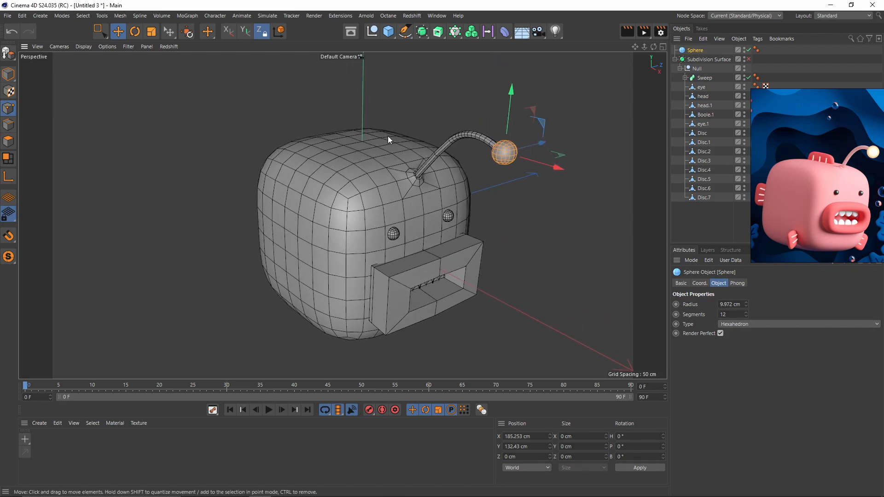
pyautogui.click(9, 77)
pyautogui.click(401, 219)
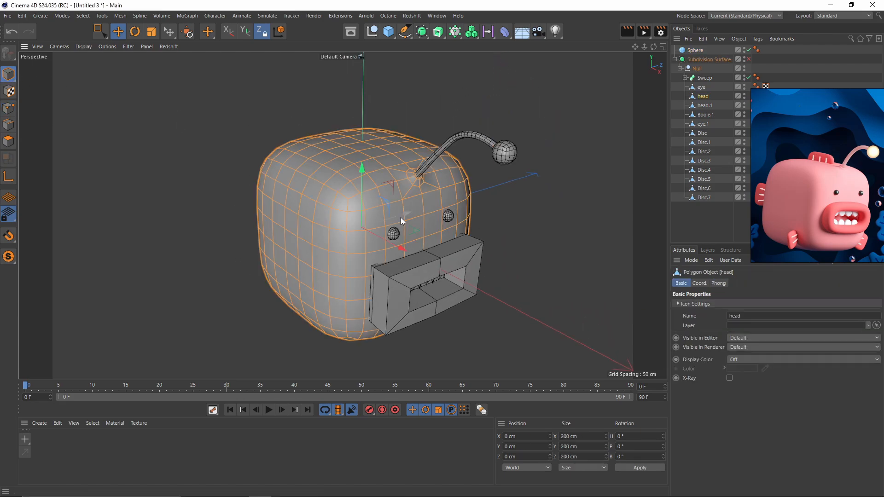
pyautogui.click(10, 141)
pyautogui.keyDown('alt'); pyautogui.moveTo(349, 200); pyautogui.dragTo(342, 250); pyautogui.keyUp('alt')
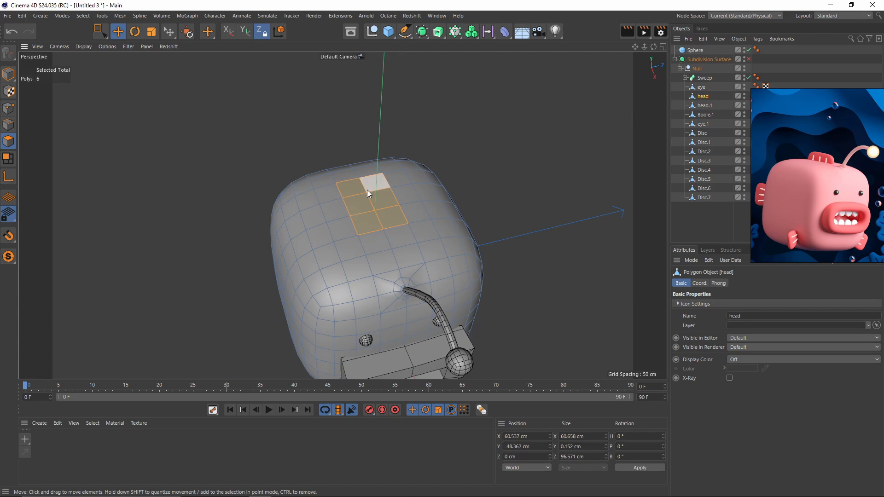
pyautogui.keyDown('alt'); pyautogui.moveTo(408, 217); pyautogui.dragTo(432, 214); pyautogui.keyUp('alt')
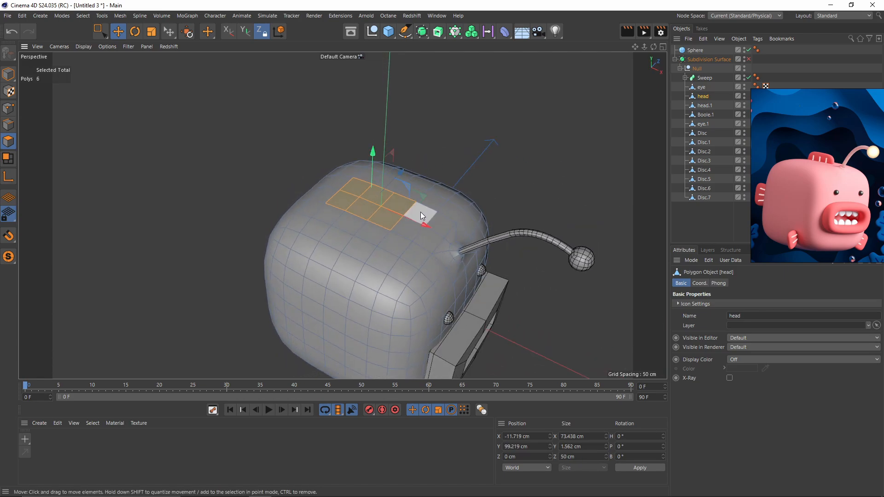
pyautogui.keyDown('alt'); pyautogui.moveTo(432, 247); pyautogui.dragTo(388, 234); pyautogui.keyUp('alt')
pyautogui.rightClick(469, 202)
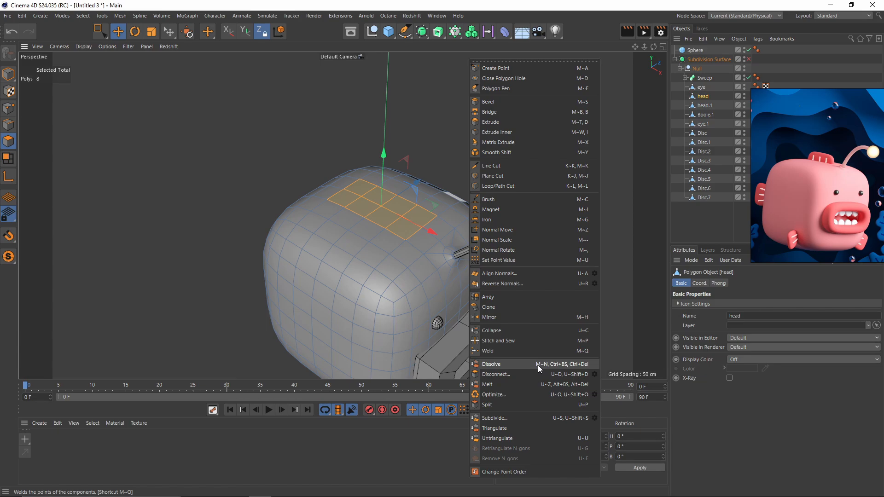
pyautogui.click(505, 405)
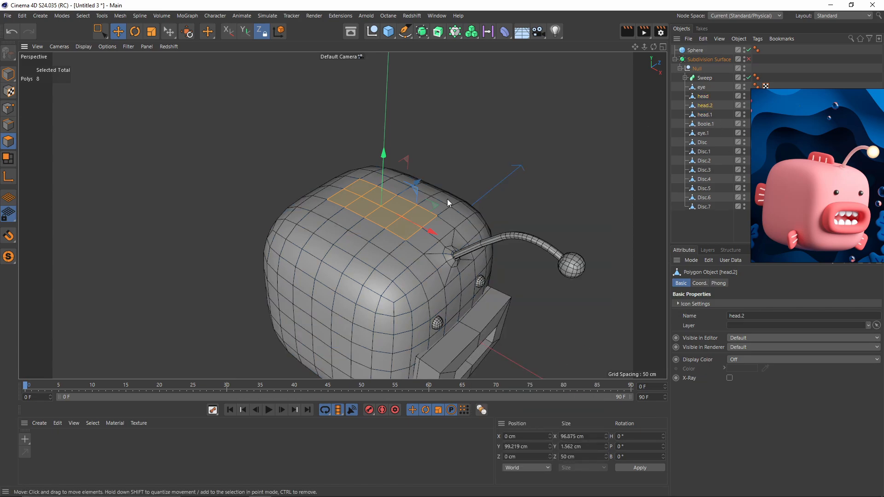
# Narrow the split-off strip to about 9 cm along Z and extrude it upward into a top fin.
pyautogui.press('t')
pyautogui.scroll(4, 445, 217)
pyautogui.moveTo(409, 195); pyautogui.dragTo(452, 206)
pyautogui.press('d')
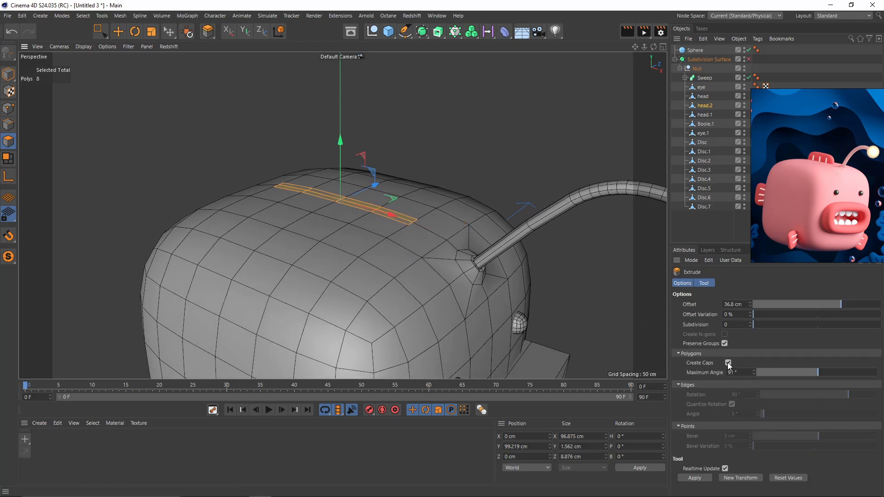
pyautogui.moveTo(386, 287); pyautogui.dragTo(361, 283)
# Lower the fin's top face by about 5 cm and shorten it slightly along X in the front view.
pyautogui.press('F5')
pyautogui.press('F4')
pyautogui.keyDown('alt'); pyautogui.moveTo(122, 184); pyautogui.dragTo(236, 182, button='middle'); pyautogui.keyUp('alt')
pyautogui.press('e')
pyautogui.moveTo(266, 165); pyautogui.dragTo(268, 174)
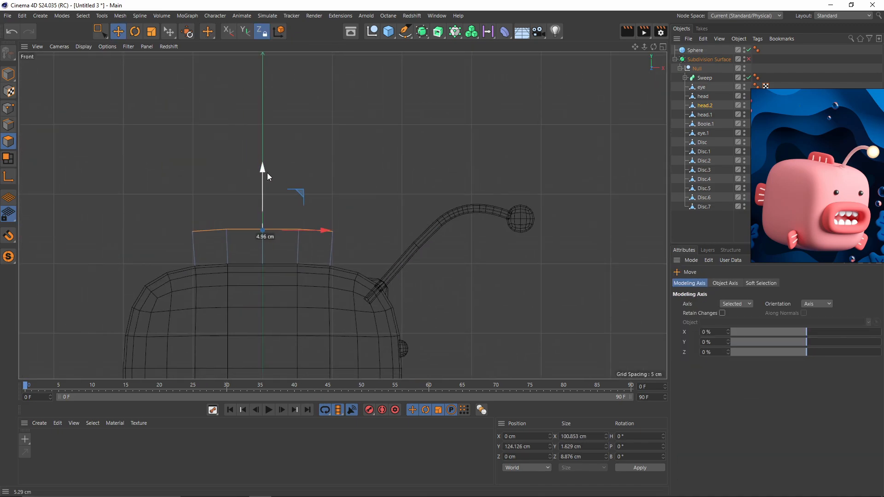
pyautogui.press('t')
pyautogui.moveTo(329, 232); pyautogui.dragTo(323, 231)
# Lower the fin's front and rear upper corner points by about 8 cm and turn on the Subdivision Surface to round it.
pyautogui.press('q')
pyautogui.press('F1')
pyautogui.keyDown('alt'); pyautogui.moveTo(646, 152); pyautogui.dragTo(429, 191); pyautogui.keyUp('alt')
pyautogui.click(749, 59)
pyautogui.middleClick(391, 258)
pyautogui.middleClick(372, 278)
pyautogui.click(8, 109)
pyautogui.moveTo(178, 217); pyautogui.dragTo(207, 243)
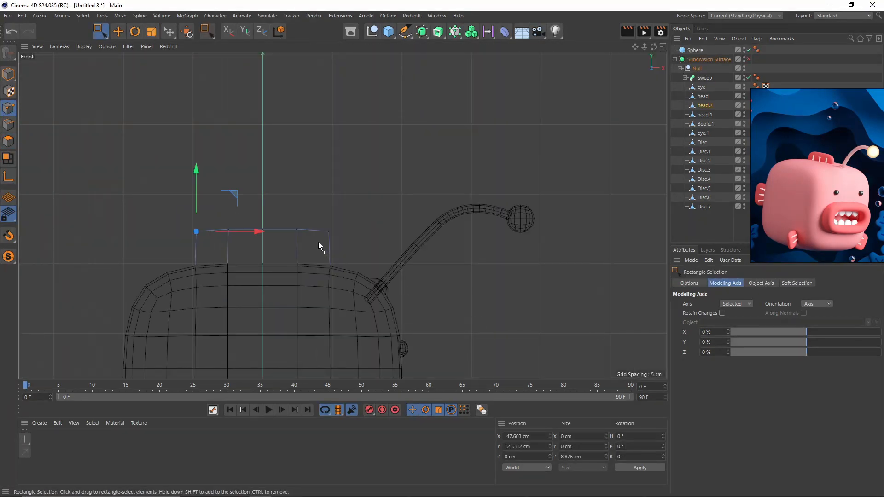
pyautogui.keyDown('shift'); pyautogui.moveTo(318, 241); pyautogui.dragTo(341, 219); pyautogui.keyUp('shift')
pyautogui.moveTo(253, 189); pyautogui.dragTo(252, 201)
pyautogui.click(749, 60)
pyautogui.click(714, 225)
pyautogui.keyDown('alt'); pyautogui.moveTo(460, 217); pyautogui.dragTo(285, 219); pyautogui.keyUp('alt')
pyautogui.hotkey('ctrl', 'shift', 'z')
pyautogui.hotkey('ctrl', 'z')
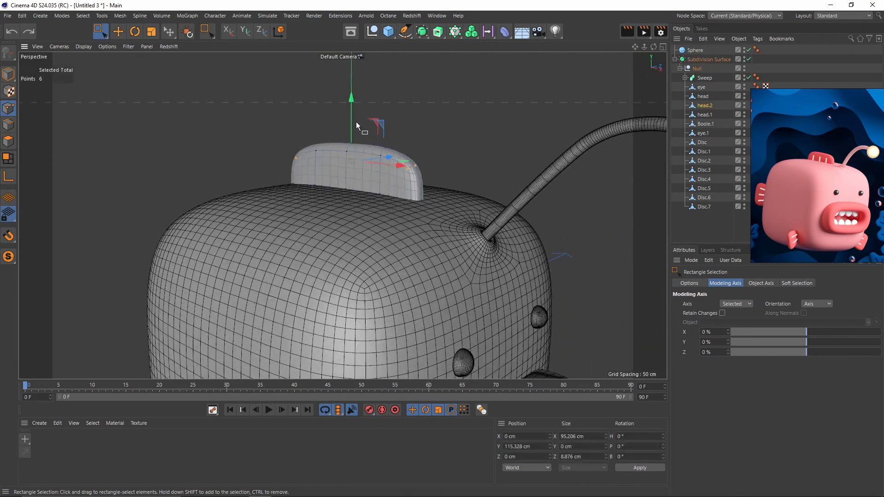
# Select the fin's bottom points in the front view and move them down into the head to about Y 96.8 cm.
pyautogui.keyDown('alt'); pyautogui.moveTo(355, 138); pyautogui.dragTo(294, 143); pyautogui.keyUp('alt')
pyautogui.click(9, 75)
pyautogui.scroll(-5, 397, 171)
pyautogui.scroll(4, 391, 203)
pyautogui.click(8, 108)
pyautogui.middleClick(432, 300)
pyautogui.middleClick(471, 319)
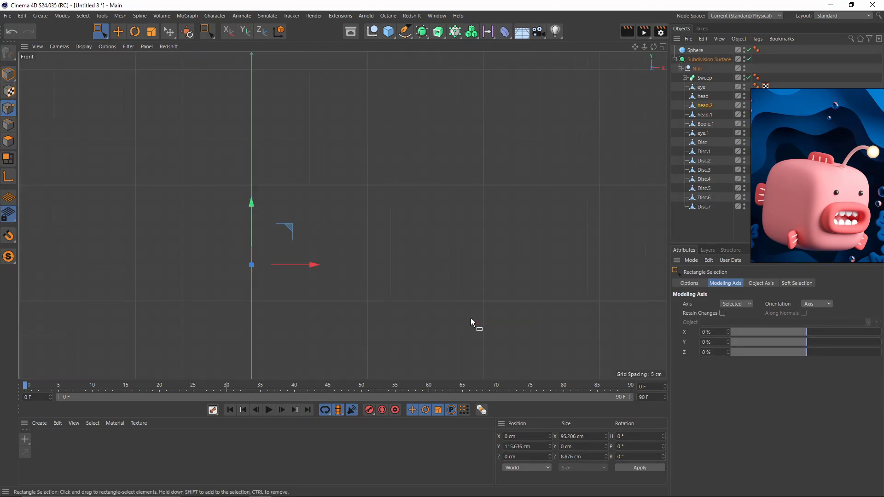
pyautogui.moveTo(127, 296); pyautogui.dragTo(439, 382)
pyautogui.middleClick(224, 244)
pyautogui.middleClick(254, 142)
pyautogui.scroll(2, 399, 207)
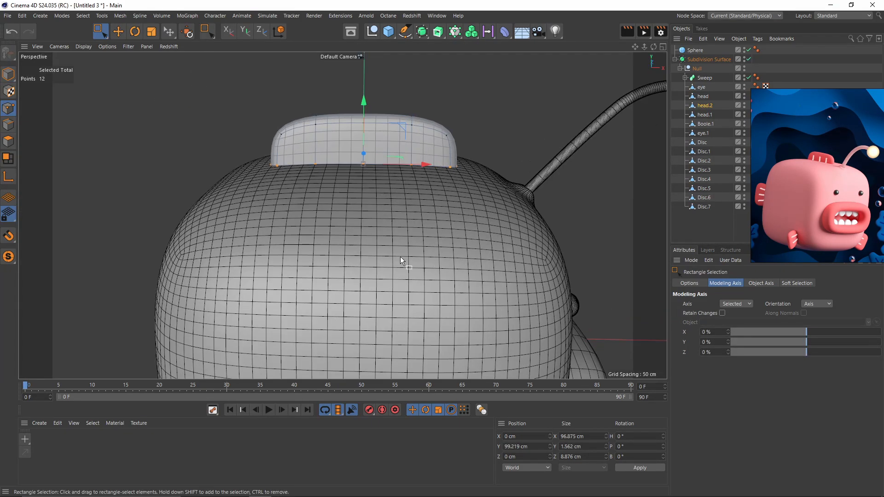
pyautogui.middleClick(400, 258)
pyautogui.middleClick(428, 318)
pyautogui.keyDown('alt'); pyautogui.moveTo(429, 321); pyautogui.dragTo(433, 251, button='middle'); pyautogui.keyUp('alt')
pyautogui.middleClick(157, 122)
pyautogui.middleClick(147, 117)
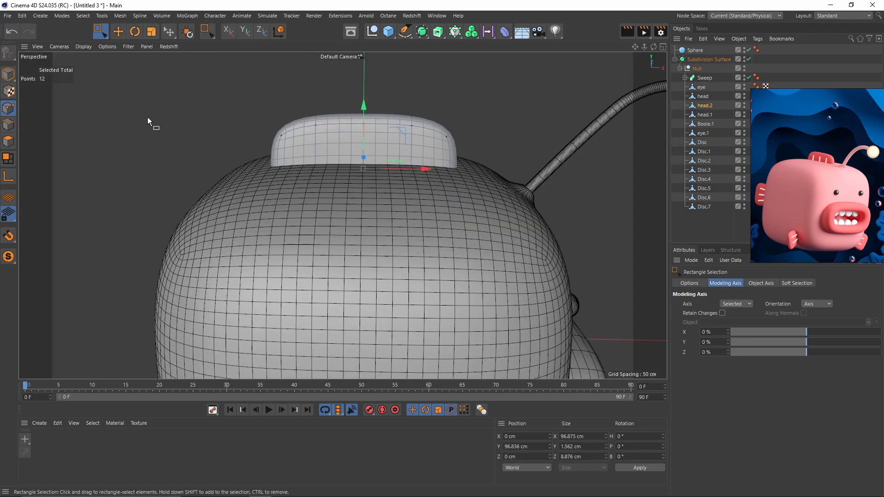
pyautogui.click(790, 64)
# Turn off subdivision, select a block of four polygons on the back of the head with Live Selection, and split it off.
pyautogui.keyDown('alt'); pyautogui.moveTo(424, 129); pyautogui.dragTo(453, 149); pyautogui.keyUp('alt')
pyautogui.scroll(-4, 363, 163)
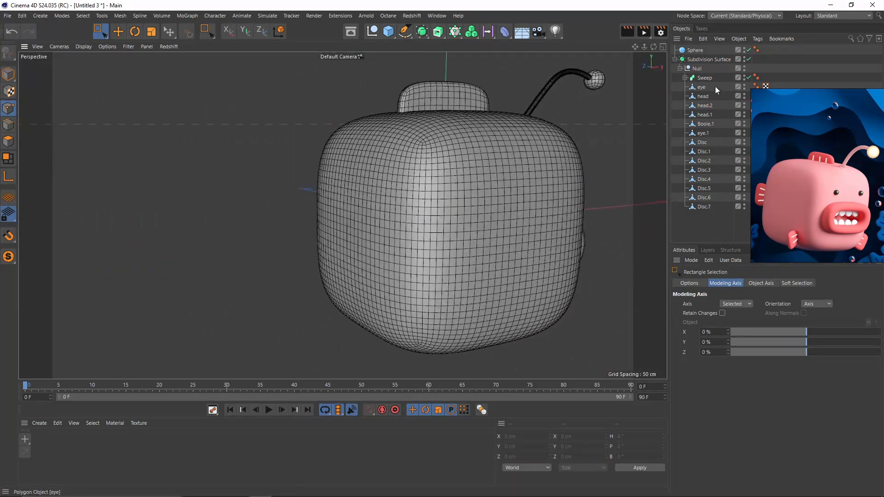
pyautogui.click(9, 74)
pyautogui.click(393, 212)
pyautogui.press('q')
pyautogui.click(10, 142)
pyautogui.click(704, 96)
pyautogui.keyDown('alt'); pyautogui.moveTo(106, 194); pyautogui.dragTo(164, 161); pyautogui.keyUp('alt')
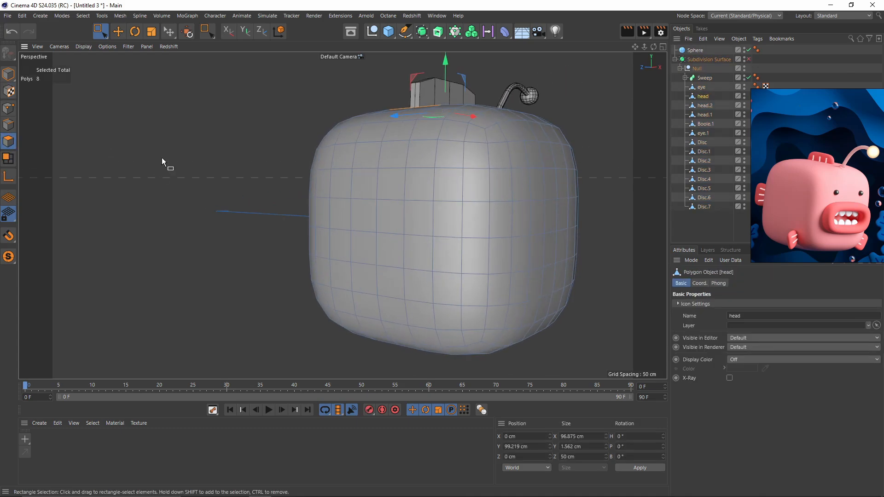
pyautogui.moveTo(101, 31); pyautogui.dragTo(131, 45)
pyautogui.keyDown('alt'); pyautogui.moveTo(543, 188); pyautogui.dragTo(467, 225); pyautogui.keyUp('alt')
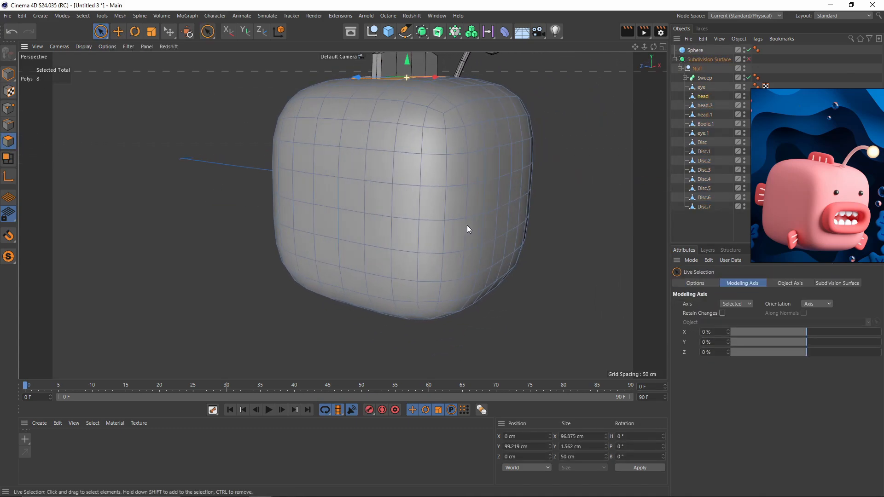
pyautogui.click(405, 217)
pyautogui.keyDown('alt'); pyautogui.moveTo(406, 217); pyautogui.dragTo(465, 238); pyautogui.keyUp('alt')
pyautogui.press('u')
pyautogui.press('u')
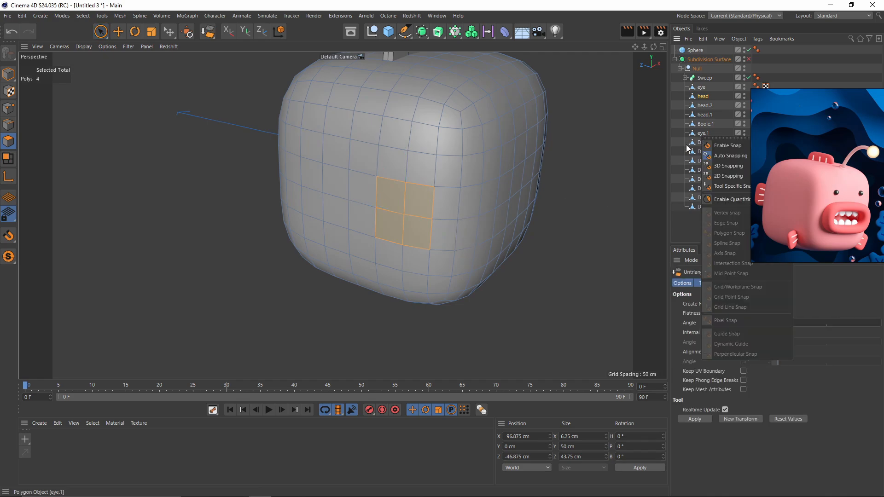
pyautogui.rightClick(439, 240)
pyautogui.click(498, 404)
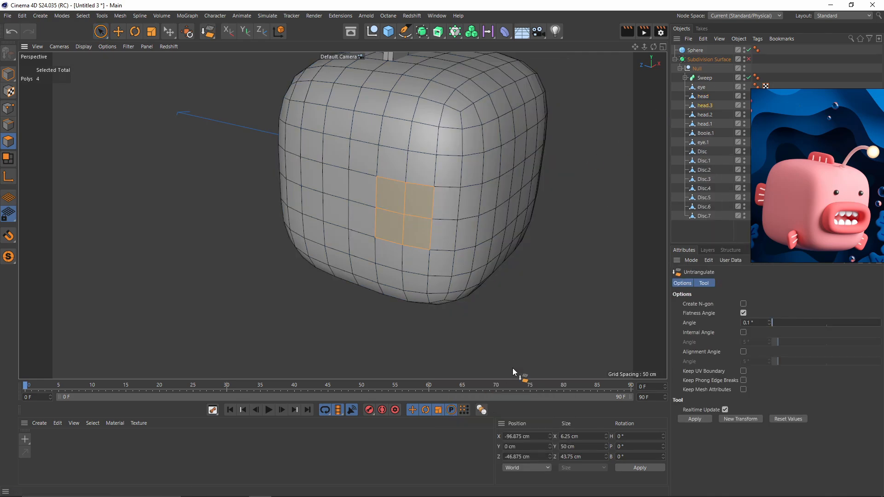
pyautogui.press('t')
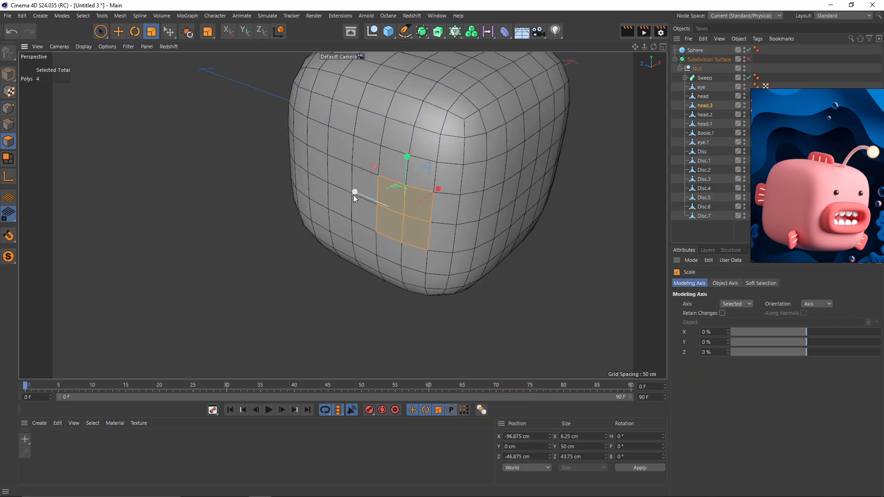
pyautogui.moveTo(380, 211); pyautogui.dragTo(392, 213)
pyautogui.press('e')
pyautogui.moveTo(440, 192); pyautogui.dragTo(437, 267)
pyautogui.hotkey('ctrl', 'z')
pyautogui.hotkey('ctrl', 'z')
# Narrow the split-off rear patch to about 14 cm along Z and move it about 4.5 cm along X into the head.
pyautogui.press('t')
pyautogui.moveTo(368, 169); pyautogui.dragTo(380, 180)
pyautogui.press('e')
pyautogui.moveTo(442, 187); pyautogui.dragTo(446, 184)
pyautogui.keyDown('alt'); pyautogui.moveTo(445, 201); pyautogui.dragTo(440, 181); pyautogui.keyUp('alt')
pyautogui.press('d')
pyautogui.moveTo(390, 240); pyautogui.dragTo(398, 220)
pyautogui.hotkey('ctrl', 'z')
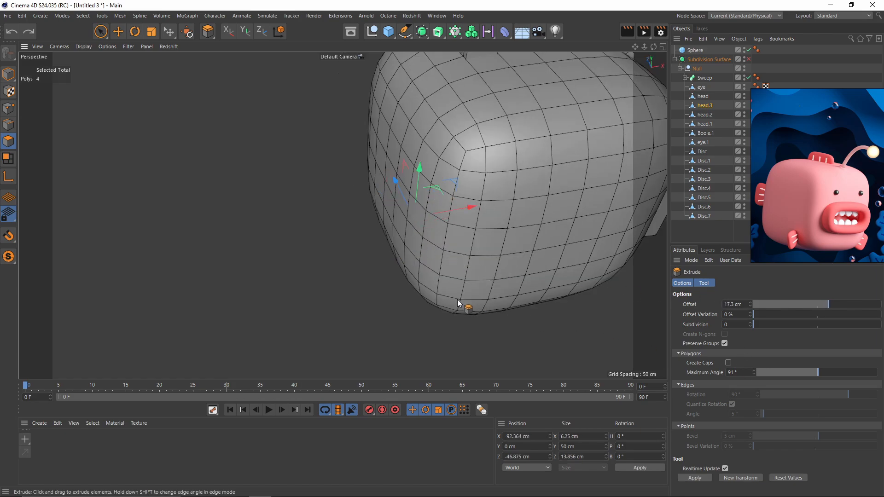
pyautogui.middleClick(323, 327)
pyautogui.scroll(3, 451, 173)
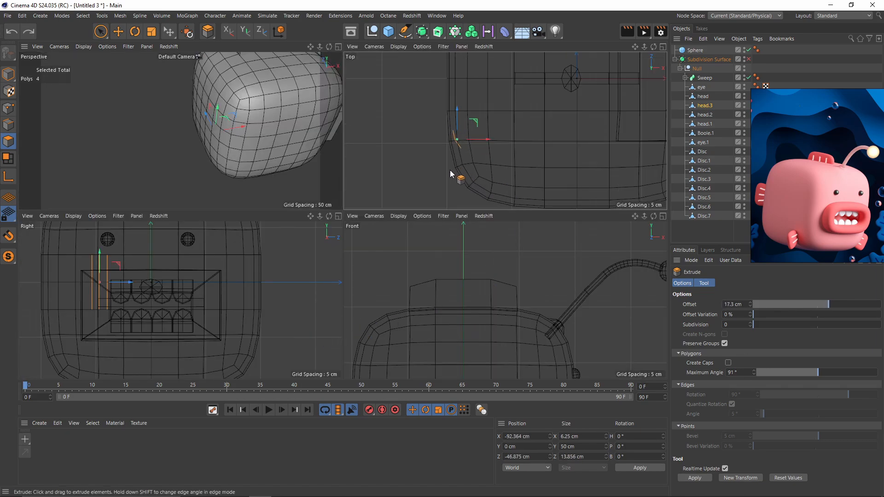
# Undo the long extrusion of the rear patch, and move its extruded polygons outward to about X -136.5 cm.
pyautogui.hotkey('ctrl', 'z')
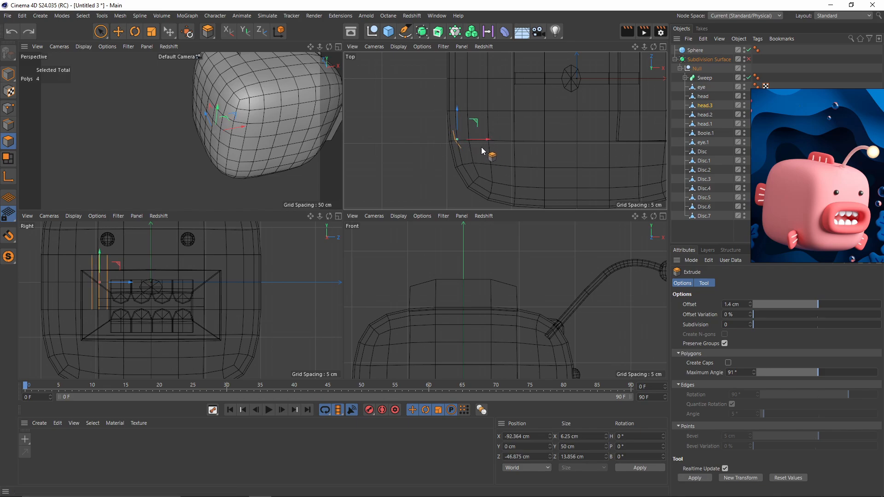
pyautogui.press('e')
pyautogui.scroll(2, 476, 140)
pyautogui.keyDown('alt'); pyautogui.moveTo(476, 139); pyautogui.dragTo(510, 150, button='middle'); pyautogui.keyUp('alt')
pyautogui.moveTo(513, 148); pyautogui.dragTo(434, 140)
pyautogui.middleClick(277, 168)
pyautogui.keyDown('alt'); pyautogui.moveTo(277, 167); pyautogui.dragTo(484, 265); pyautogui.keyUp('alt')
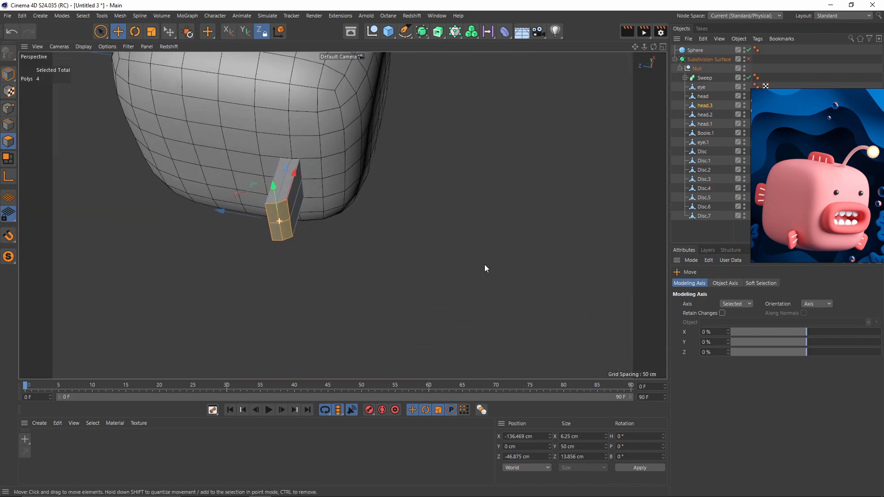
# Select all polygons of the rear fin and scale them thinner along Z, to about 8.5 cm.
pyautogui.hotkey('ctrl', 'a')
pyautogui.press('t')
pyautogui.moveTo(226, 186); pyautogui.dragTo(240, 190)
# Select the four end polygons of the rear fin and scale them up along Y to about 73.8 cm.
pyautogui.keyDown('alt'); pyautogui.moveTo(315, 217); pyautogui.dragTo(284, 216); pyautogui.keyUp('alt')
pyautogui.click(272, 215)
pyautogui.keyDown('shift'); pyautogui.click(276, 227); pyautogui.keyUp('shift')
pyautogui.keyDown('shift'); pyautogui.click(264, 214); pyautogui.keyUp('shift')
pyautogui.keyDown('shift'); pyautogui.click(268, 228); pyautogui.keyUp('shift')
pyautogui.moveTo(320, 179); pyautogui.dragTo(328, 241)
pyautogui.moveTo(266, 154); pyautogui.dragTo(266, 132)
# Turn on the Subdivision Surface and center the rear fin's axis on its own geometry.
pyautogui.press('q')
pyautogui.keyDown('alt'); pyautogui.moveTo(302, 184); pyautogui.dragTo(286, 168); pyautogui.keyUp('alt')
pyautogui.press('Return')
pyautogui.keyDown('alt'); pyautogui.moveTo(278, 202); pyautogui.dragTo(302, 177); pyautogui.keyUp('alt')
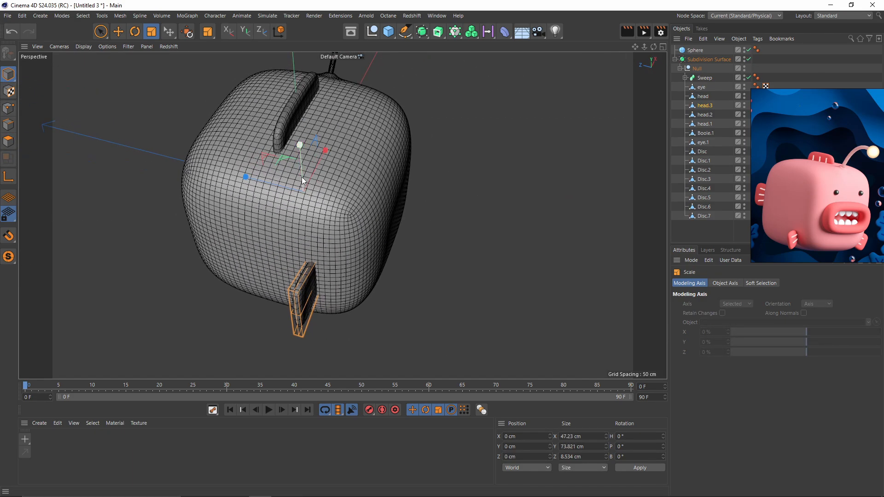
pyautogui.click(107, 16)
pyautogui.moveTo(163, 216)
pyautogui.click(239, 217)
pyautogui.click(223, 283)
pyautogui.click(297, 151)
pyautogui.keyDown('alt'); pyautogui.moveTo(277, 193); pyautogui.dragTo(148, 200); pyautogui.keyUp('alt')
pyautogui.press('e')
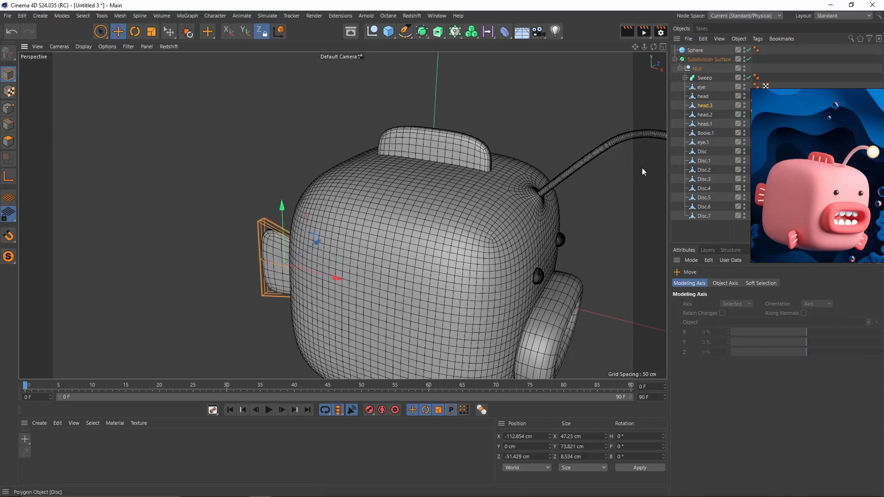
# Rotate the rear fin to a heading of about 11.2° and move it to about Z -77 cm.
pyautogui.keyDown('alt'); pyautogui.moveTo(415, 180); pyautogui.dragTo(421, 230); pyautogui.keyUp('alt')
pyautogui.scroll(-4, 421, 230)
pyautogui.keyDown('alt'); pyautogui.moveTo(421, 230); pyautogui.dragTo(421, 175, button='middle'); pyautogui.keyUp('alt')
pyautogui.keyDown('alt'); pyautogui.moveTo(421, 175); pyautogui.dragTo(397, 181); pyautogui.keyUp('alt')
pyautogui.keyDown('alt'); pyautogui.moveTo(342, 215); pyautogui.dragTo(485, 178); pyautogui.keyUp('alt')
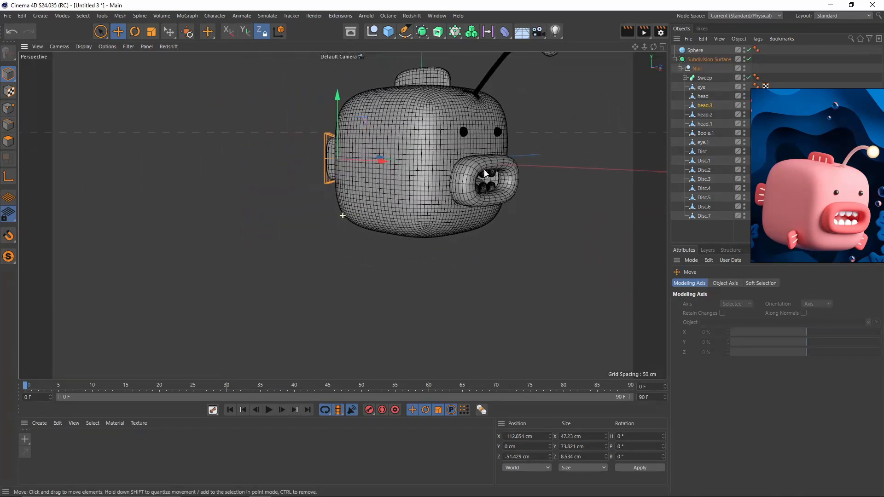
pyautogui.keyDown('alt'); pyautogui.moveTo(482, 174); pyautogui.dragTo(476, 147, button='middle'); pyautogui.keyUp('alt')
pyautogui.keyDown('alt'); pyautogui.moveTo(476, 147); pyautogui.dragTo(319, 161); pyautogui.keyUp('alt')
pyautogui.press('r')
pyautogui.press('e')
# Pull the rear fin's upper and lower outer corner points inward and scale the whole fin to about 68 cm high.
pyautogui.press('Return')
pyautogui.press('0')
pyautogui.moveTo(247, 120); pyautogui.dragTo(277, 202)
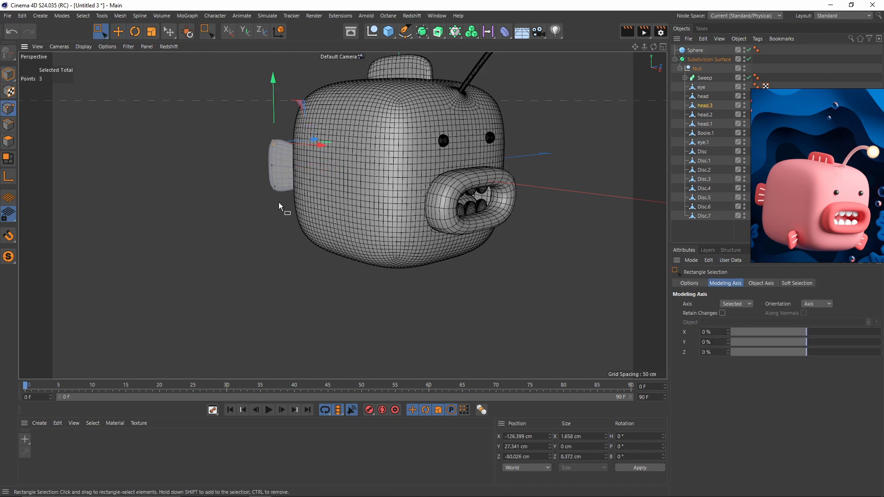
pyautogui.middleClick(278, 202)
pyautogui.middleClick(359, 178)
pyautogui.middleClick(358, 179)
pyautogui.middleClick(230, 120)
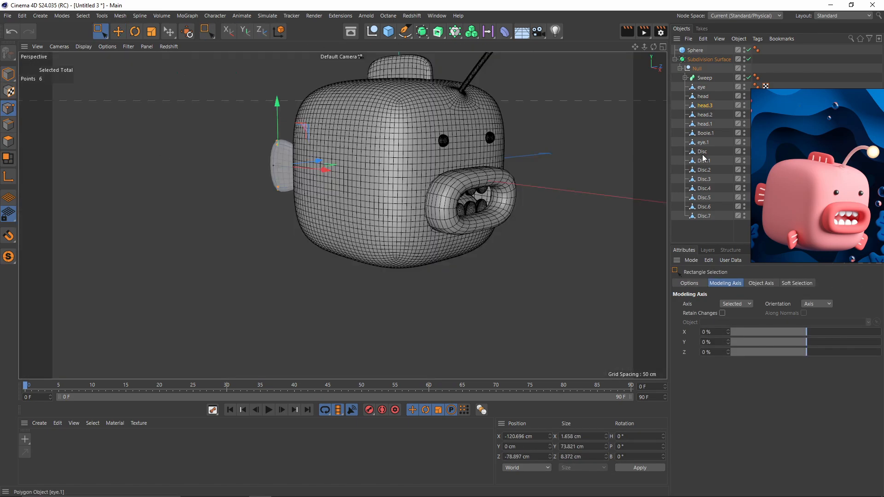
pyautogui.moveTo(380, 239); pyautogui.dragTo(286, 107)
pyautogui.press('t')
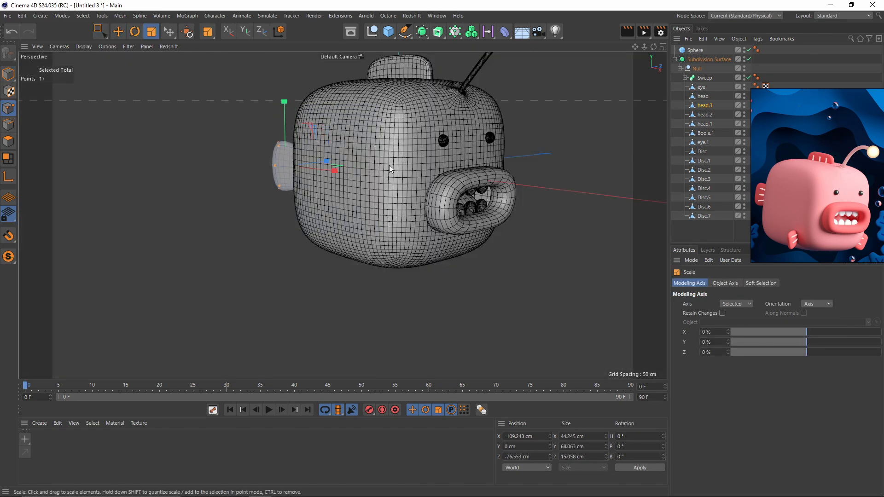
pyautogui.press('e')
pyautogui.press('Return')
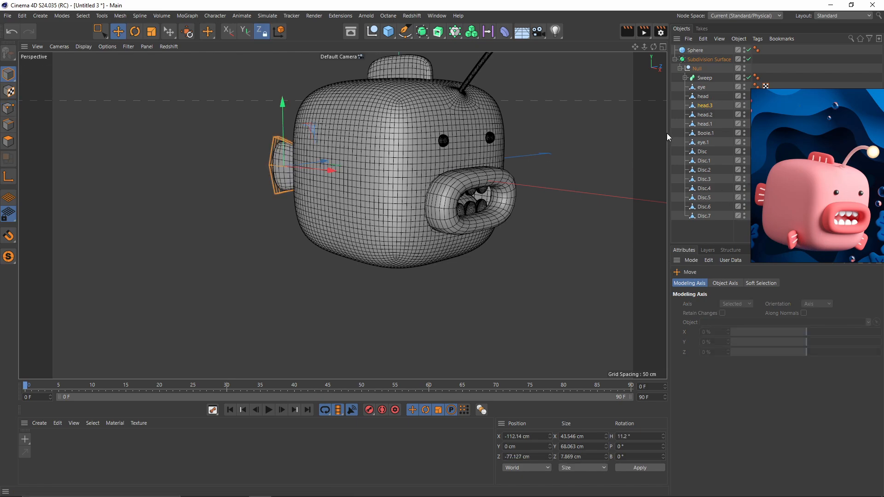
# Duplicate the rear fin, turn the copy sideways, move it to the head's lower side and scale it to about 43 cm high.
pyautogui.keyDown('ctrl'); pyautogui.moveTo(705, 110); pyautogui.dragTo(711, 112); pyautogui.keyUp('ctrl')
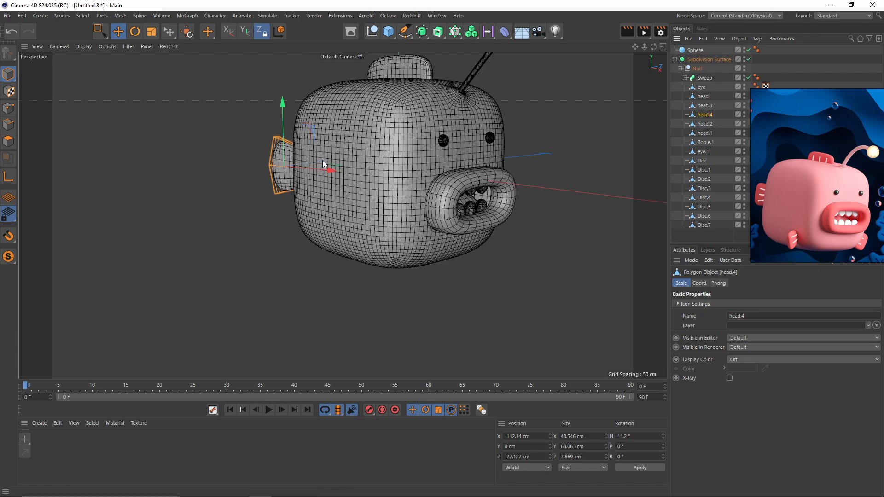
pyautogui.press('r')
pyautogui.moveTo(328, 170); pyautogui.dragTo(374, 185)
pyautogui.scroll(5, 325, 191)
pyautogui.keyDown('alt'); pyautogui.moveTo(374, 185); pyautogui.dragTo(416, 154); pyautogui.keyUp('alt')
pyautogui.press('e')
pyautogui.moveTo(326, 113); pyautogui.dragTo(316, 203)
pyautogui.press('t')
pyautogui.moveTo(345, 178); pyautogui.dragTo(390, 220)
# Turn off subdivision, select the upper and lower points of the side fin and scale them along its thickness.
pyautogui.click(8, 109)
pyautogui.press('q')
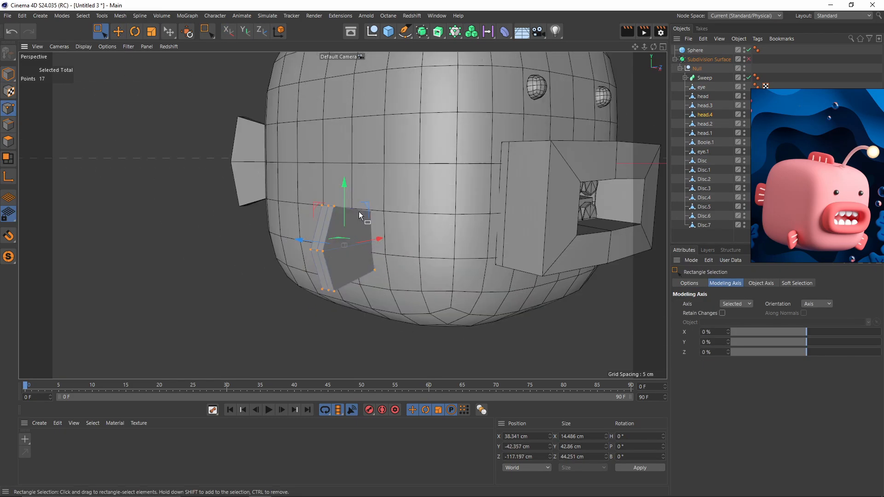
pyautogui.moveTo(269, 168); pyautogui.dragTo(398, 223)
pyautogui.keyDown('alt'); pyautogui.moveTo(366, 276); pyautogui.dragTo(369, 248); pyautogui.keyUp('alt')
pyautogui.keyDown('shift'); pyautogui.moveTo(288, 270); pyautogui.dragTo(463, 319); pyautogui.keyUp('shift')
pyautogui.keyDown('alt'); pyautogui.moveTo(313, 221); pyautogui.dragTo(355, 241); pyautogui.keyUp('alt')
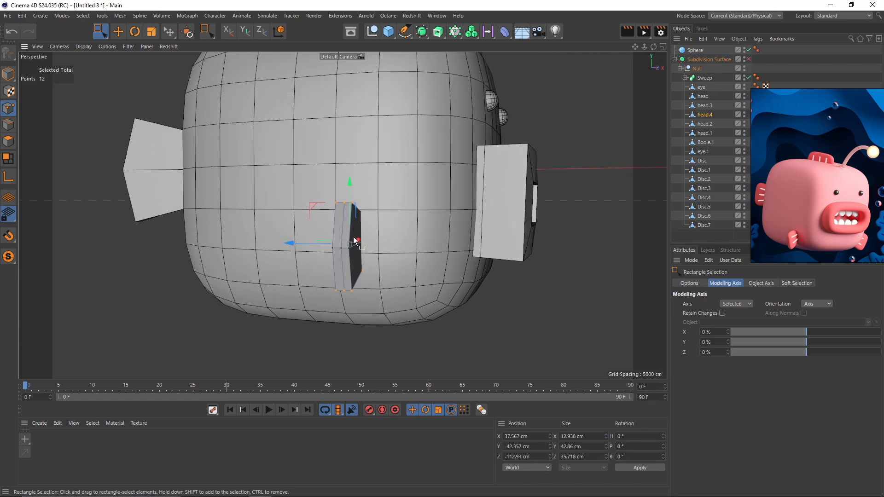
pyautogui.scroll(1, 352, 241)
pyautogui.press('t')
pyautogui.moveTo(285, 247); pyautogui.dragTo(351, 245)
# Select the side fin's outer points and scale them taller, bringing the fin to about 48.8 cm high.
pyautogui.press('q')
pyautogui.press('space')
pyautogui.moveTo(278, 229); pyautogui.dragTo(449, 273)
pyautogui.keyDown('alt'); pyautogui.moveTo(300, 245); pyautogui.dragTo(265, 237); pyautogui.keyUp('alt')
pyautogui.press('t')
pyautogui.moveTo(343, 239)
pyautogui.keyDown('alt'); pyautogui.mouseDown()
pyautogui.moveTo(291, 236)
pyautogui.moveTo(330, 228)
pyautogui.mouseUp(); pyautogui.keyUp('alt')
pyautogui.hotkey('ctrl', 'a')
pyautogui.press('space')
pyautogui.moveTo(249, 178); pyautogui.dragTo(300, 295)
pyautogui.press('t')
pyautogui.moveTo(276, 172); pyautogui.dragTo(272, 161)
pyautogui.press('Return')
# Move and rotate the side fin so that it tilts outward from the lower side of the head.
pyautogui.press('e')
pyautogui.keyDown('alt'); pyautogui.moveTo(329, 233); pyautogui.dragTo(345, 265); pyautogui.keyUp('alt')
pyautogui.moveTo(348, 235); pyautogui.dragTo(330, 207)
pyautogui.press('r')
pyautogui.moveTo(307, 237)
pyautogui.mouseDown()
pyautogui.moveTo(342, 250)
pyautogui.moveTo(292, 233)
pyautogui.mouseUp()
pyautogui.press('e')
pyautogui.press('r')
pyautogui.press('e')
pyautogui.keyDown('alt'); pyautogui.moveTo(299, 236); pyautogui.dragTo(317, 222); pyautogui.keyUp('alt')
# Lower the side fin to about Y -65 cm and rotate it to about H 100.9°, P -10.7°, B -7.7°.
pyautogui.scroll(-2, 314, 244)
pyautogui.moveTo(320, 189)
pyautogui.mouseDown()
pyautogui.moveTo(324, 205)
pyautogui.moveTo(329, 198)
pyautogui.mouseUp()
pyautogui.scroll(-3, 325, 207)
pyautogui.moveTo(323, 185); pyautogui.dragTo(326, 198)
pyautogui.keyDown('alt'); pyautogui.moveTo(401, 226); pyautogui.dragTo(413, 264); pyautogui.keyUp('alt')
pyautogui.press('r')
pyautogui.moveTo(356, 273); pyautogui.dragTo(343, 277)
pyautogui.press('e')
pyautogui.click(706, 235)
pyautogui.keyDown('alt'); pyautogui.moveTo(400, 256); pyautogui.dragTo(323, 274); pyautogui.keyUp('alt')
pyautogui.hotkey('ctrl', 'z')
pyautogui.hotkey('ctrl', 'z')
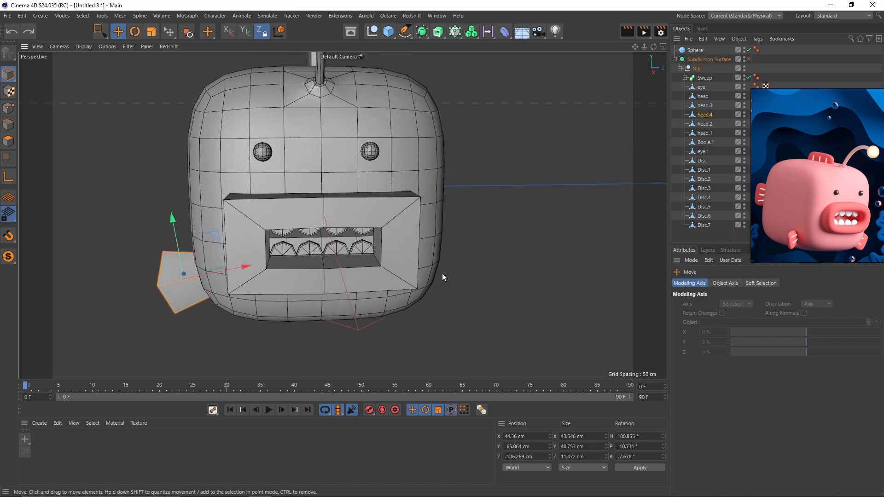
# Create a Null at the world origin and place the side fin inside it.
pyautogui.keyDown('alt'); pyautogui.moveTo(460, 257); pyautogui.dragTo(410, 270); pyautogui.keyUp('alt')
pyautogui.keyDown('alt'); pyautogui.moveTo(410, 269); pyautogui.dragTo(403, 292, button='middle'); pyautogui.keyUp('alt')
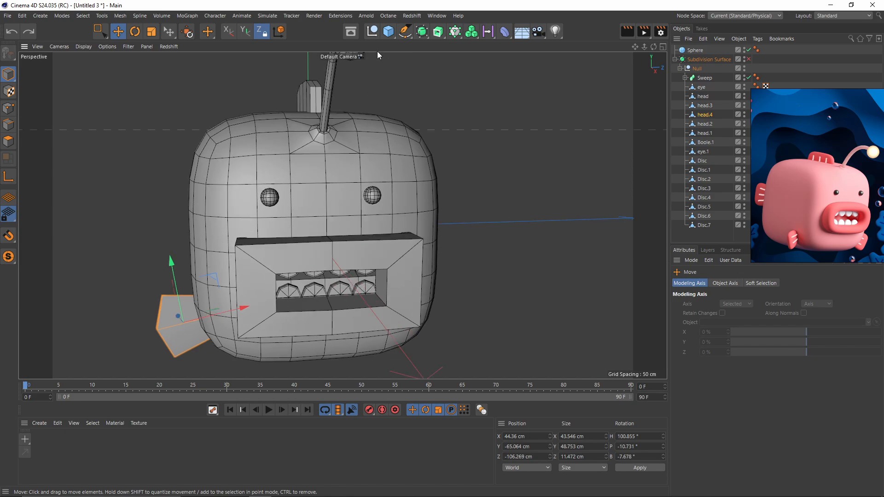
pyautogui.click(373, 33)
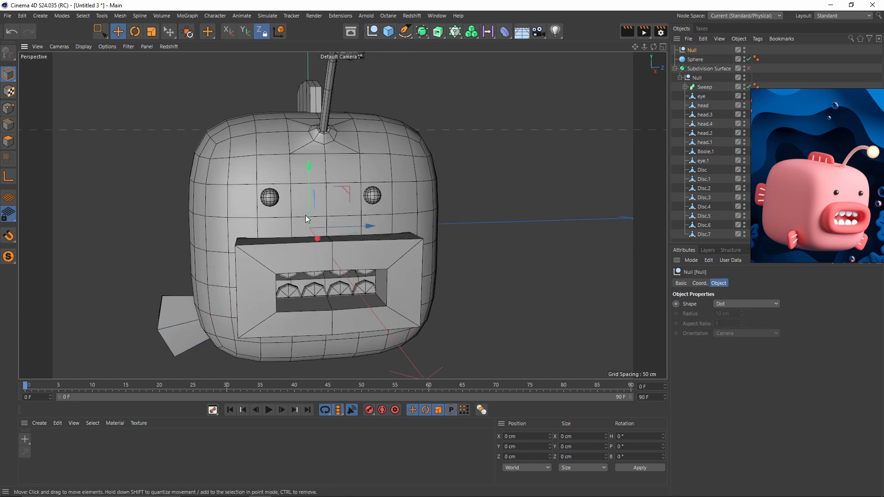
pyautogui.click(179, 315)
pyautogui.moveTo(707, 124); pyautogui.dragTo(695, 51)
pyautogui.click(693, 50)
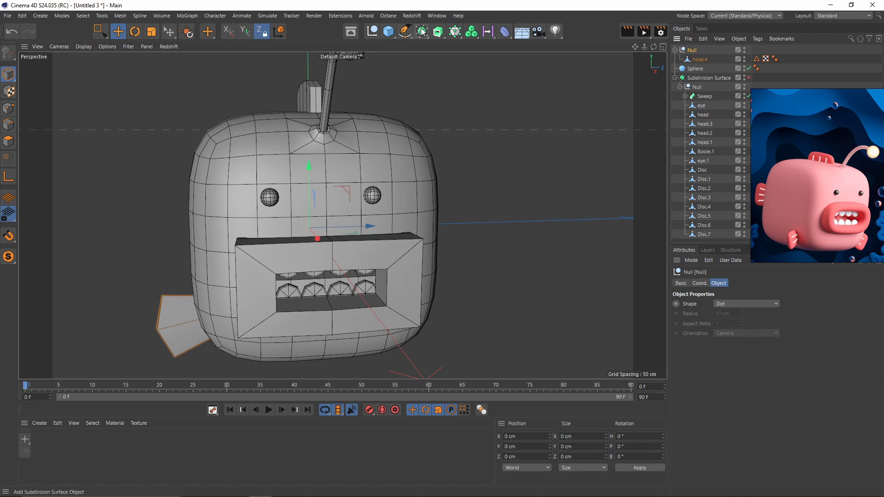
# Put the null under a Symmetry object, mirror the side fin to the opposite side of the head and make it editable.
pyautogui.moveTo(423, 31); pyautogui.dragTo(520, 78)
pyautogui.keyDown('alt'); pyautogui.click(546, 59); pyautogui.keyUp('alt')
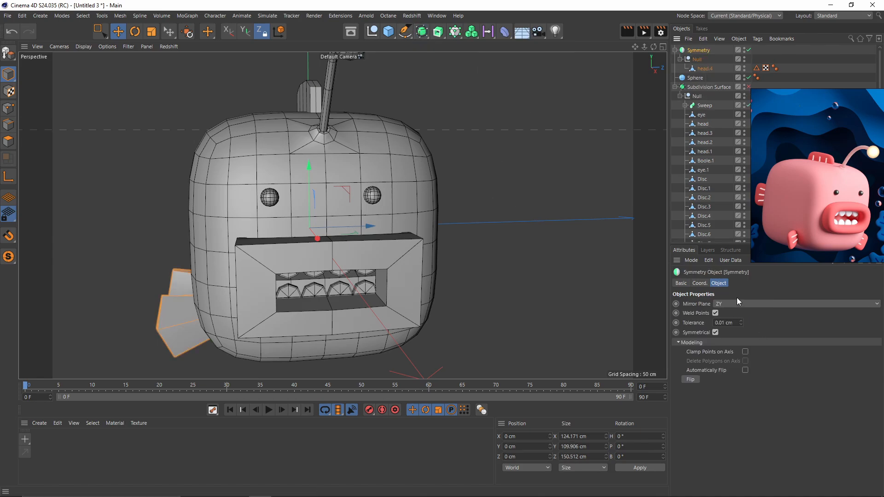
pyautogui.scroll(-1, 735, 303)
pyautogui.scroll(2, 734, 302)
pyautogui.press('c')
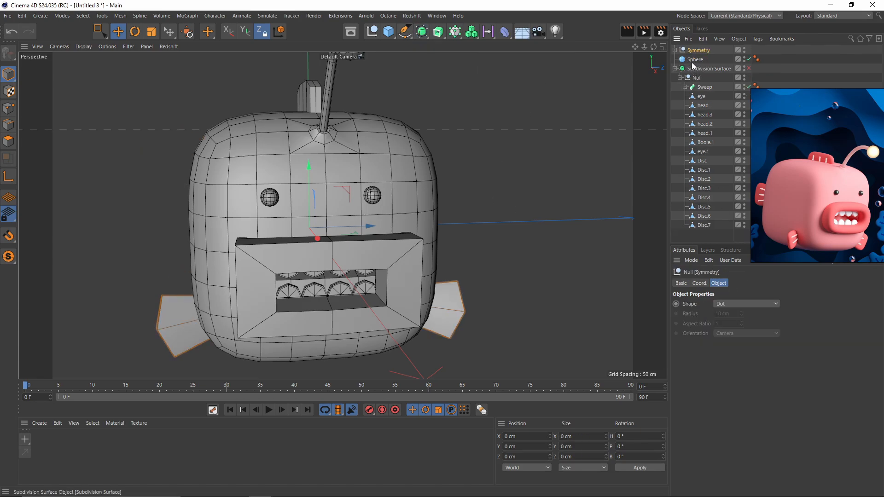
# Move the mirrored fins and the antenna's Sphere into the Subdivision Surface's null, and delete the leftover Symmetry null.
pyautogui.moveTo(700, 72); pyautogui.dragTo(715, 98)
pyautogui.click(700, 51)
pyautogui.press('Delete')
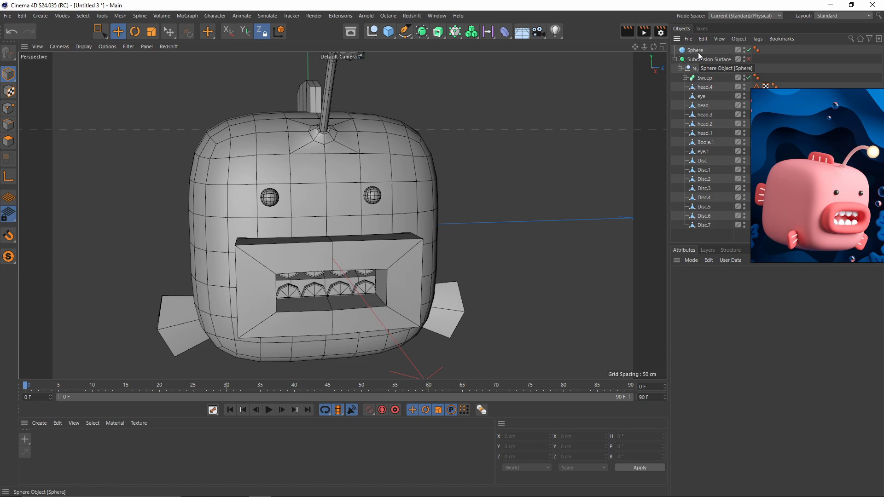
pyautogui.click(699, 51)
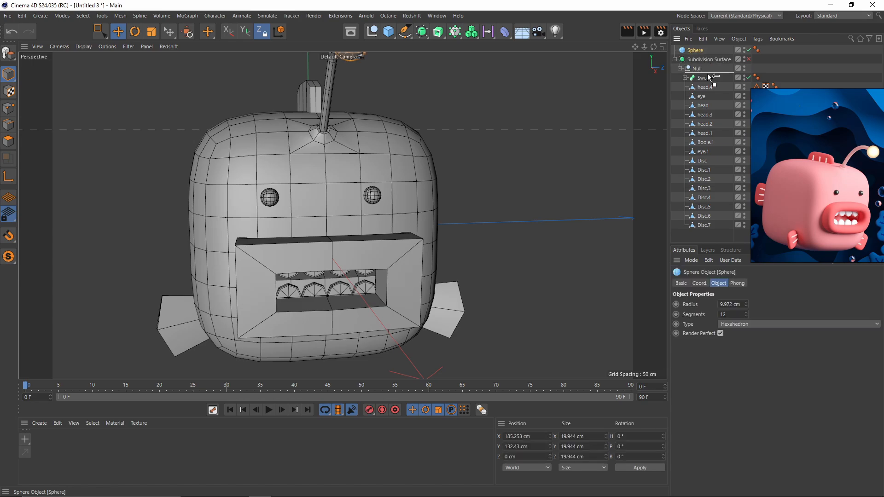
pyautogui.keyDown('alt'); pyautogui.moveTo(328, 176); pyautogui.dragTo(363, 227); pyautogui.keyUp('alt')
# Merge all the Disc tooth objects with Connect Objects + Delete and rename the result as teeth.
pyautogui.click(376, 253)
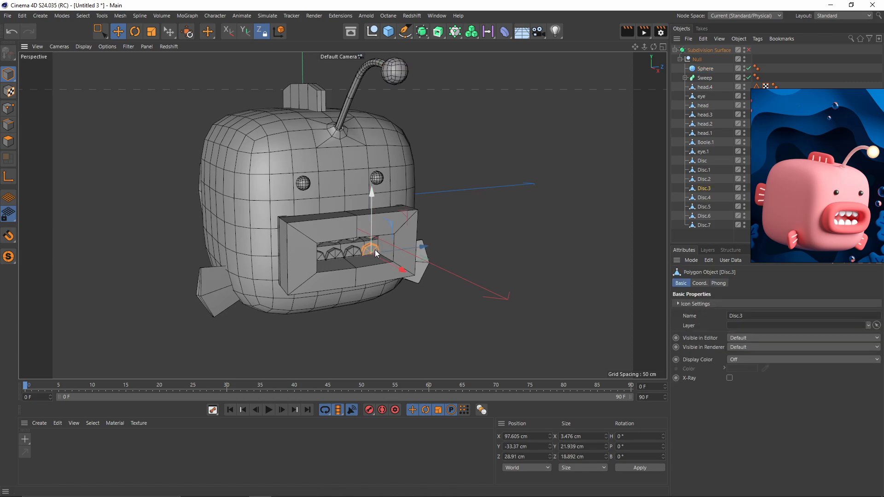
pyautogui.click(702, 226)
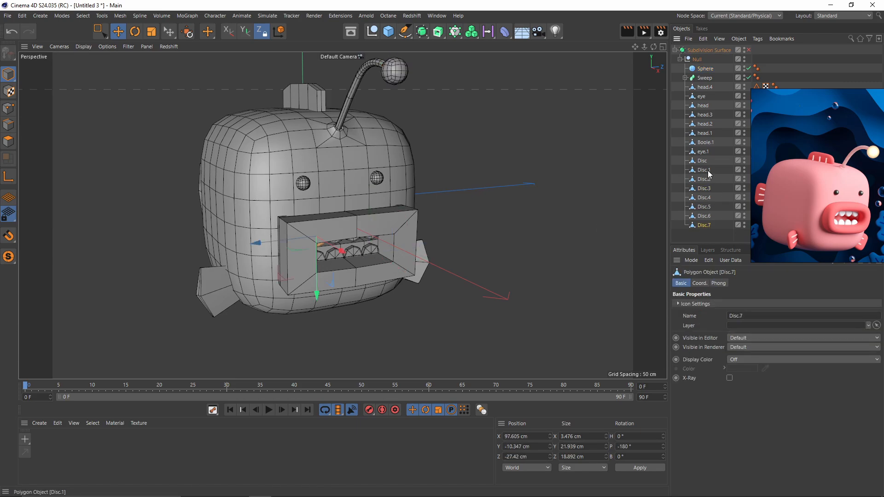
pyautogui.keyDown('shift'); pyautogui.click(709, 171); pyautogui.keyUp('shift')
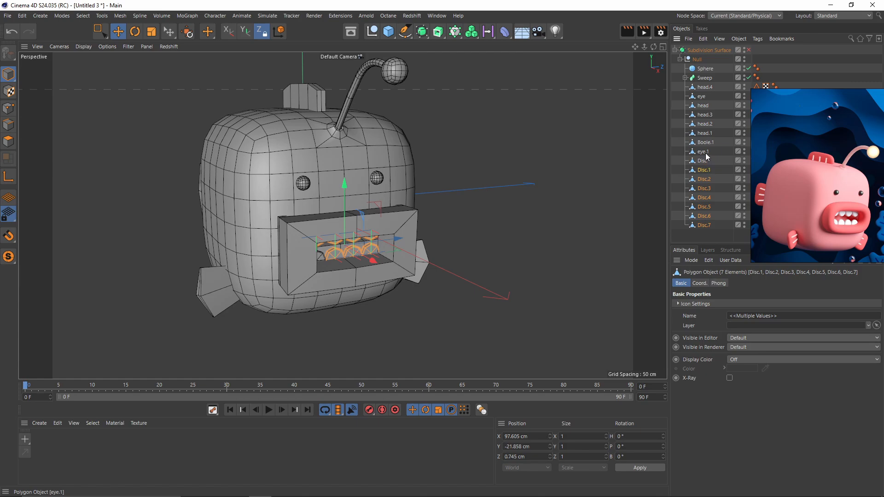
pyautogui.keyDown('alt'); pyautogui.moveTo(437, 244); pyautogui.dragTo(383, 186); pyautogui.keyUp('alt')
pyautogui.scroll(4, 333, 257)
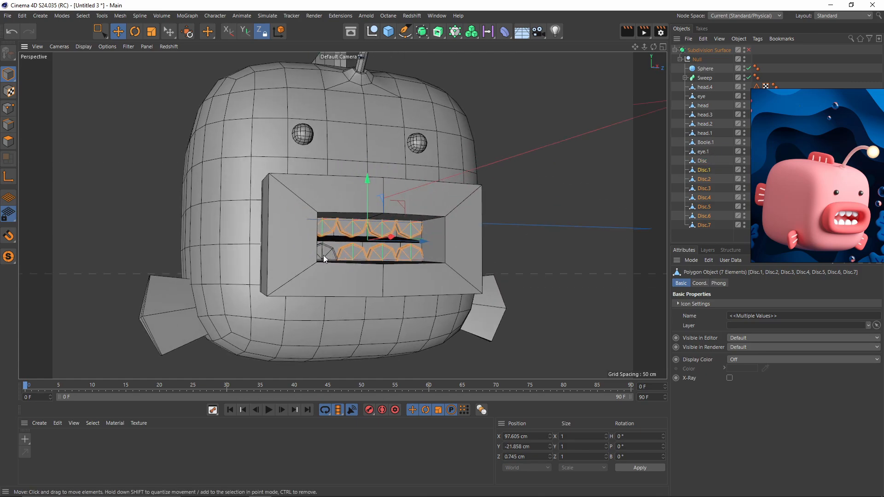
pyautogui.rightClick(698, 197)
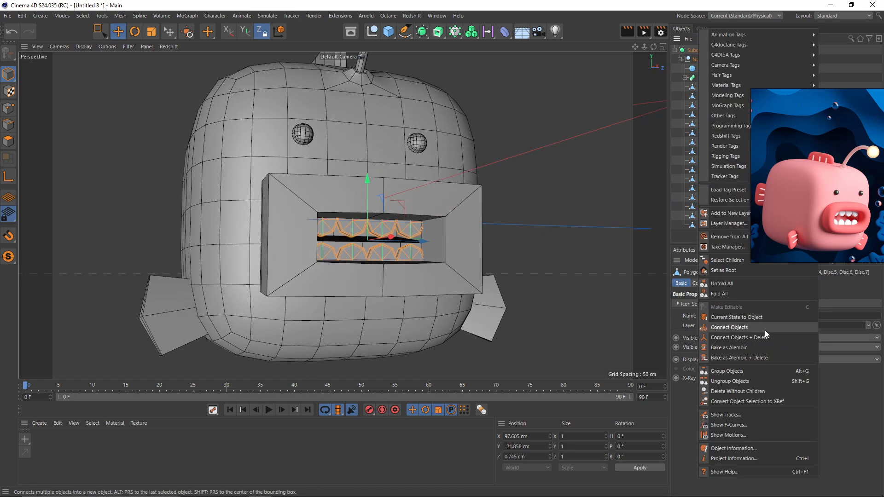
pyautogui.click(766, 338)
pyautogui.doubleClick(705, 160)
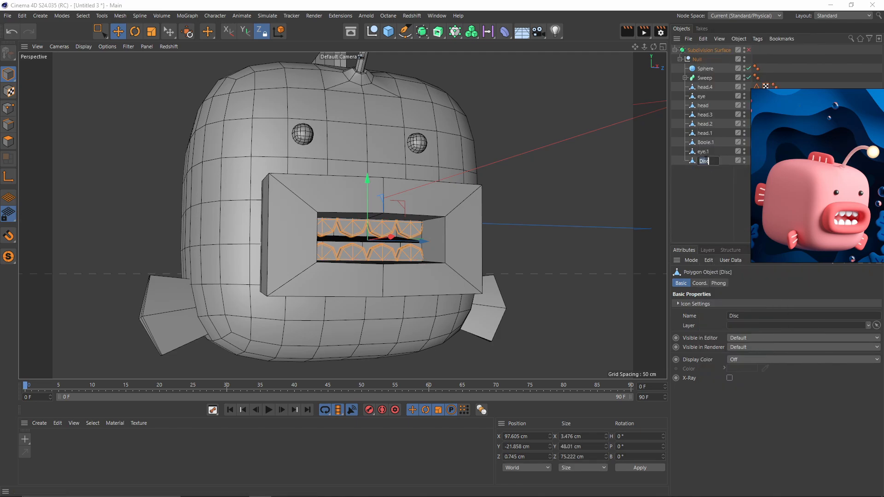
pyautogui.press('Return')
# Select both eyes and merge them into one object with Connect Objects + Delete.
pyautogui.keyDown('alt'); pyautogui.moveTo(419, 241); pyautogui.dragTo(461, 267); pyautogui.keyUp('alt')
pyautogui.click(433, 167)
pyautogui.keyDown('shift'); pyautogui.click(318, 173); pyautogui.keyUp('shift')
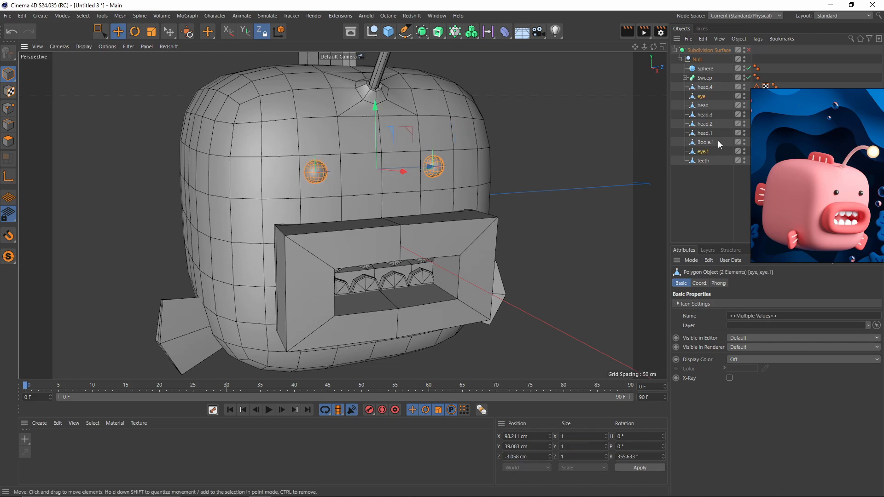
pyautogui.rightClick(704, 151)
pyautogui.click(732, 337)
pyautogui.keyDown('alt'); pyautogui.moveTo(359, 179); pyautogui.dragTo(340, 214, button='middle'); pyautogui.keyUp('alt')
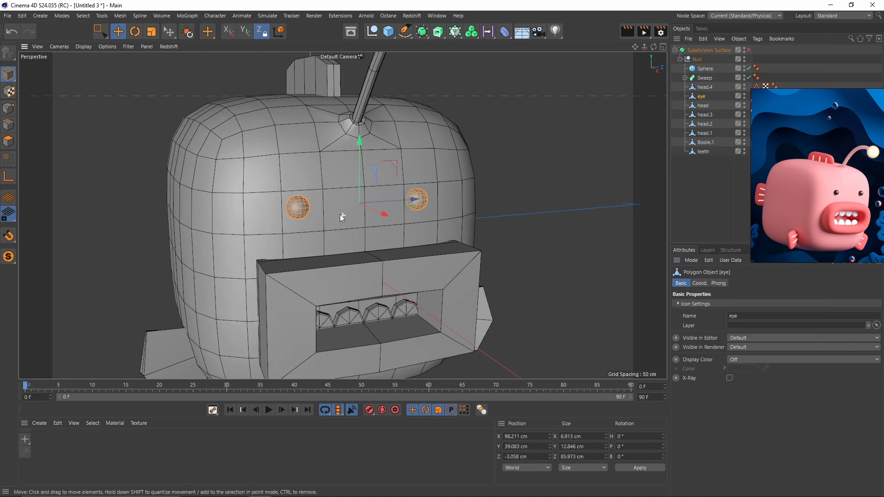
# Select the top, side and rear fins and merge them into one object with Connect Objects + Delete.
pyautogui.scroll(-3, 340, 215)
pyautogui.click(312, 118)
pyautogui.keyDown('shift'); pyautogui.click(233, 326); pyautogui.keyUp('shift')
pyautogui.keyDown('alt'); pyautogui.moveTo(430, 284); pyautogui.dragTo(339, 277); pyautogui.keyUp('alt')
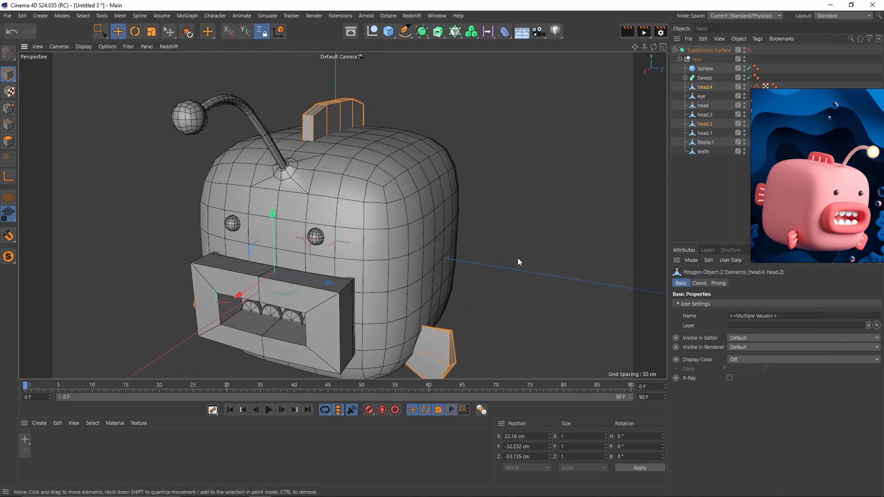
pyautogui.keyDown('alt'); pyautogui.moveTo(517, 258); pyautogui.dragTo(341, 254); pyautogui.keyUp('alt')
pyautogui.keyDown('alt'); pyautogui.moveTo(341, 254); pyautogui.dragTo(374, 202, button='middle'); pyautogui.keyUp('alt')
pyautogui.keyDown('shift'); pyautogui.click(411, 252); pyautogui.keyUp('shift')
pyautogui.keyDown('alt'); pyautogui.moveTo(411, 252); pyautogui.dragTo(314, 219); pyautogui.keyUp('alt')
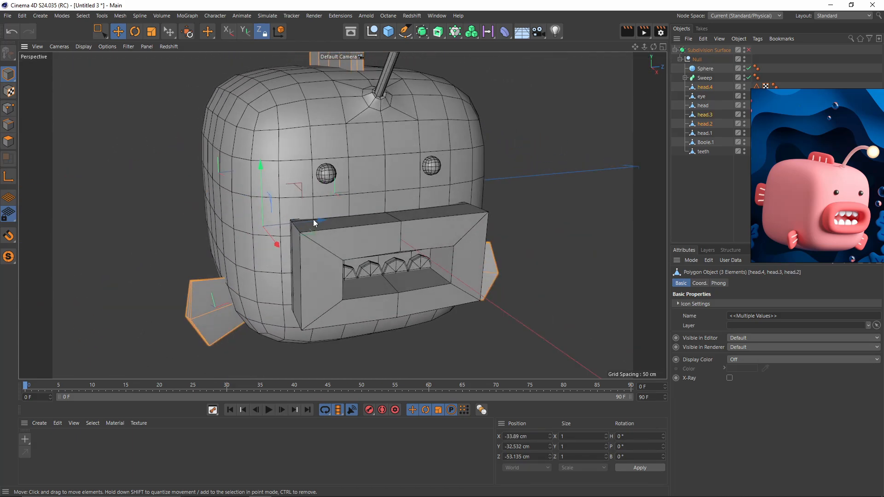
pyautogui.rightClick(700, 120)
pyautogui.click(742, 338)
# Rename the object between the two rows of teeth, head.1, as tongue.
pyautogui.keyDown('alt'); pyautogui.moveTo(566, 200); pyautogui.dragTo(475, 223, button='middle'); pyautogui.keyUp('alt')
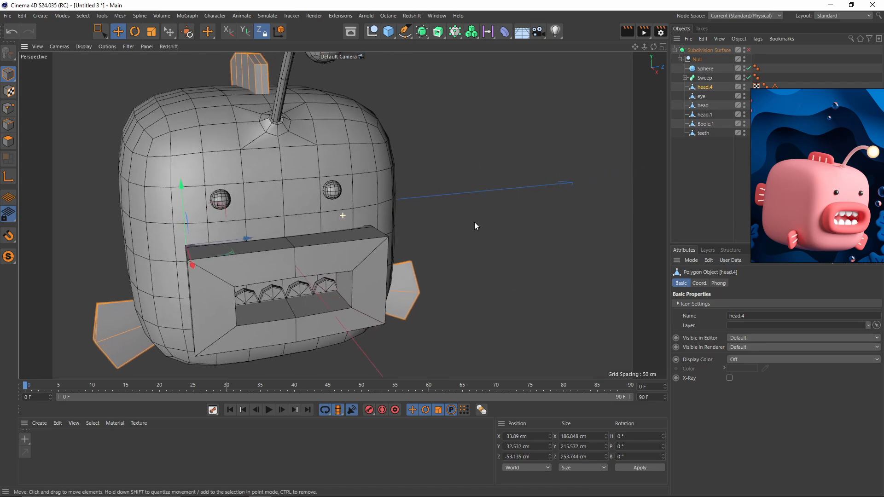
pyautogui.keyDown('alt'); pyautogui.moveTo(475, 223); pyautogui.dragTo(511, 235); pyautogui.keyUp('alt')
pyautogui.click(704, 107)
pyautogui.click(704, 115)
pyautogui.keyDown('alt'); pyautogui.moveTo(349, 211); pyautogui.dragTo(383, 215, button='middle'); pyautogui.keyUp('alt')
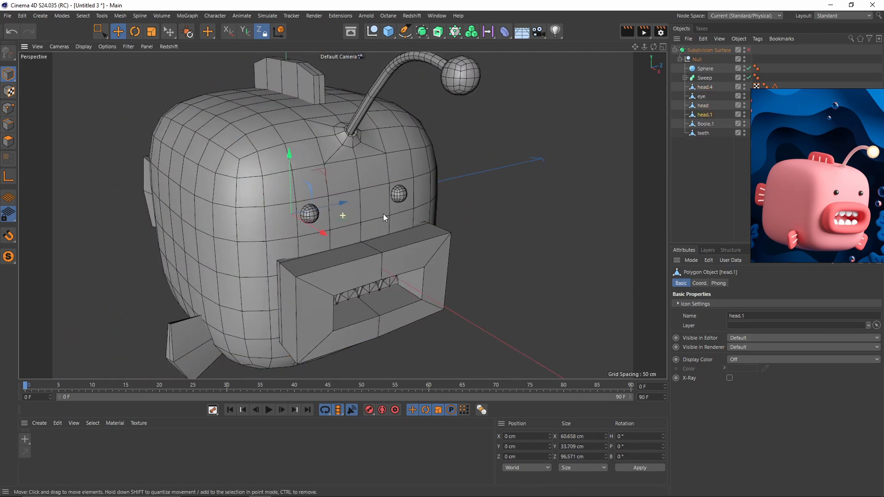
pyautogui.keyDown('alt'); pyautogui.moveTo(384, 218); pyautogui.dragTo(342, 203); pyautogui.keyUp('alt')
pyautogui.doubleClick(705, 115)
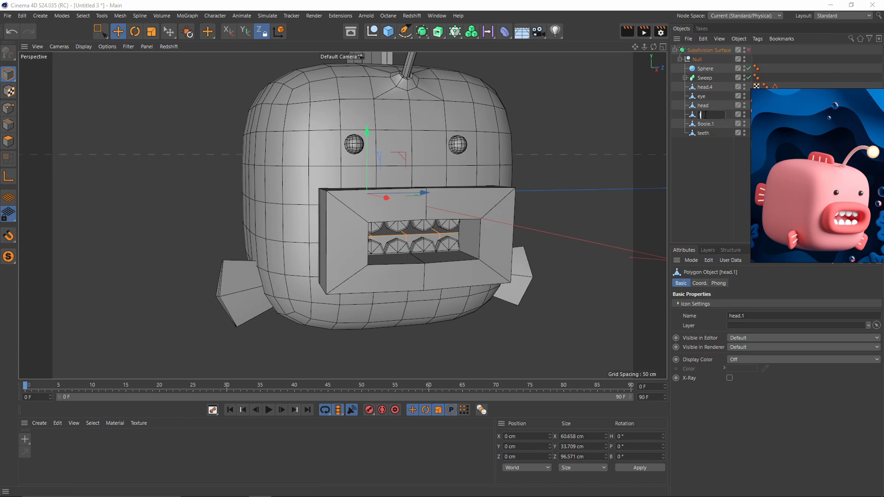
pyautogui.write('tongue')
pyautogui.press('Return')
# Rename the mouth frame object Boole.1 as lip.
pyautogui.click(706, 124)
pyautogui.doubleClick(705, 125)
pyautogui.write('lip')
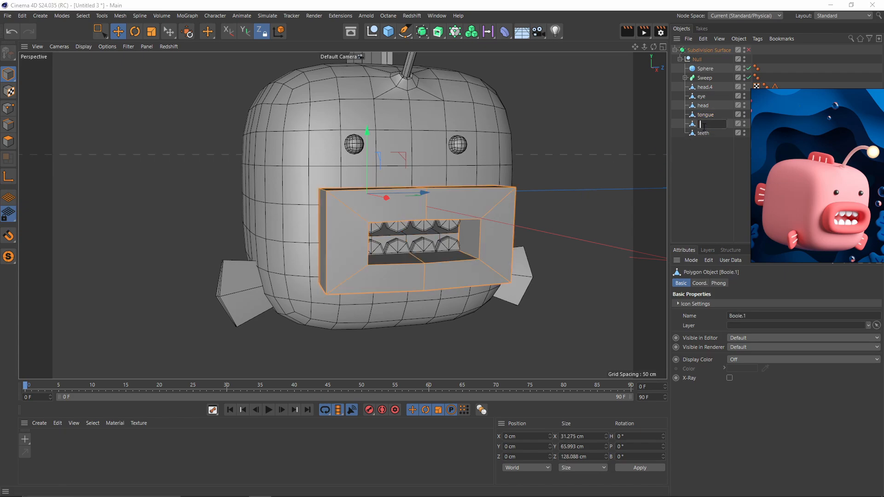
pyautogui.press('Return')
# Collapse and select the Null group holding the fish parts, and compare the whole model with the reference image.
pyautogui.click(705, 87)
pyautogui.keyDown('alt'); pyautogui.moveTo(345, 159); pyautogui.dragTo(405, 184); pyautogui.keyUp('alt')
pyautogui.click(680, 60)
pyautogui.click(697, 60)
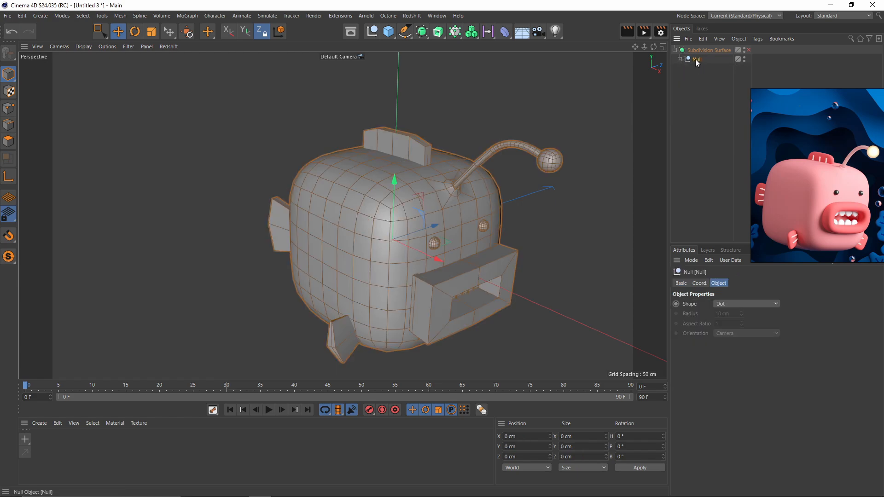
pyautogui.keyDown('alt'); pyautogui.moveTo(548, 138); pyautogui.dragTo(511, 173); pyautogui.keyUp('alt')
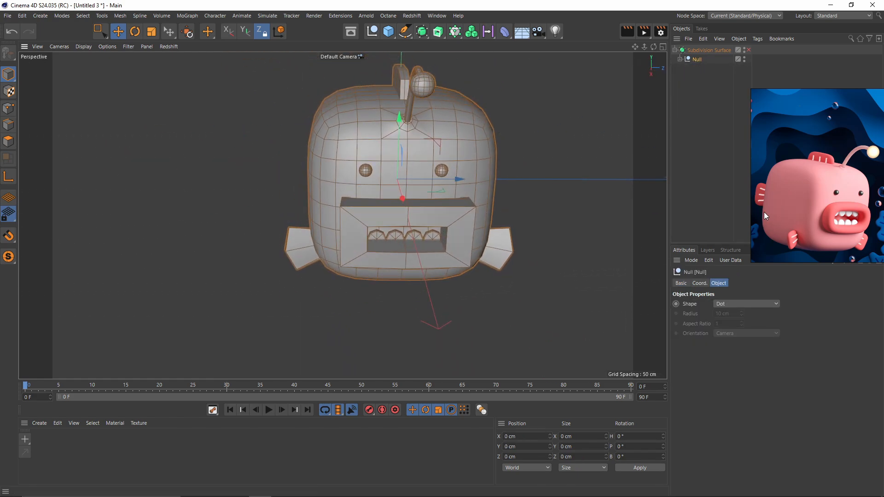
pyautogui.scroll(-2, 778, 211)
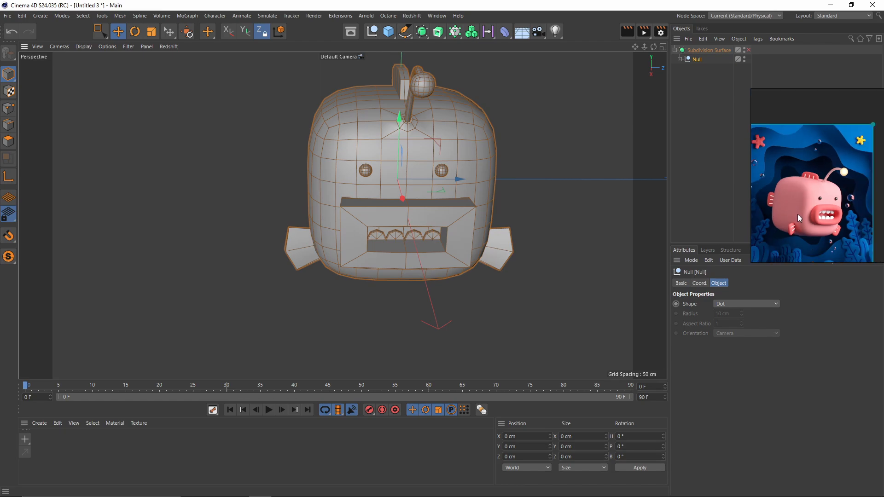
# Switch to the BP - UV Edit layout and inspect the UVs of the teeth and lip objects.
pyautogui.click(825, 17)
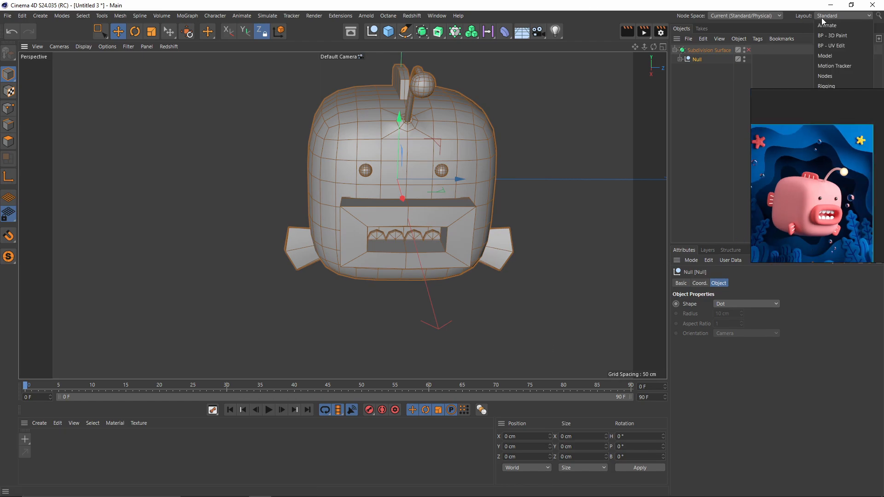
pyautogui.click(832, 46)
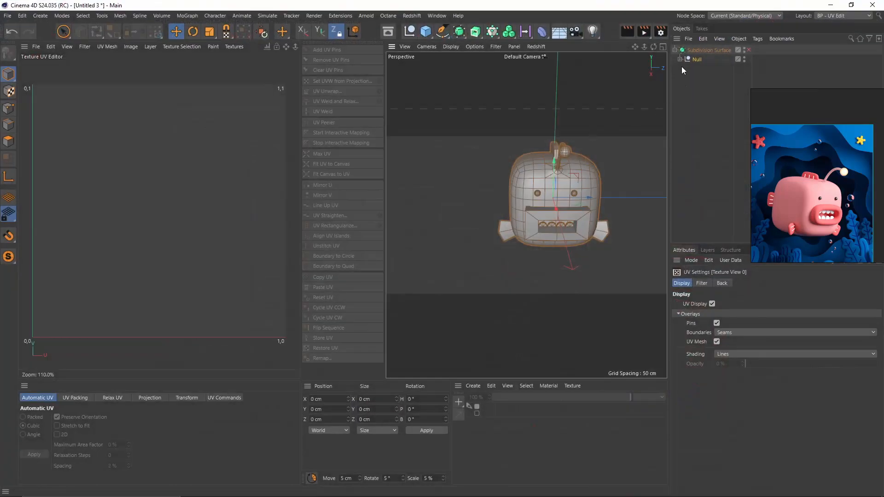
pyautogui.click(703, 133)
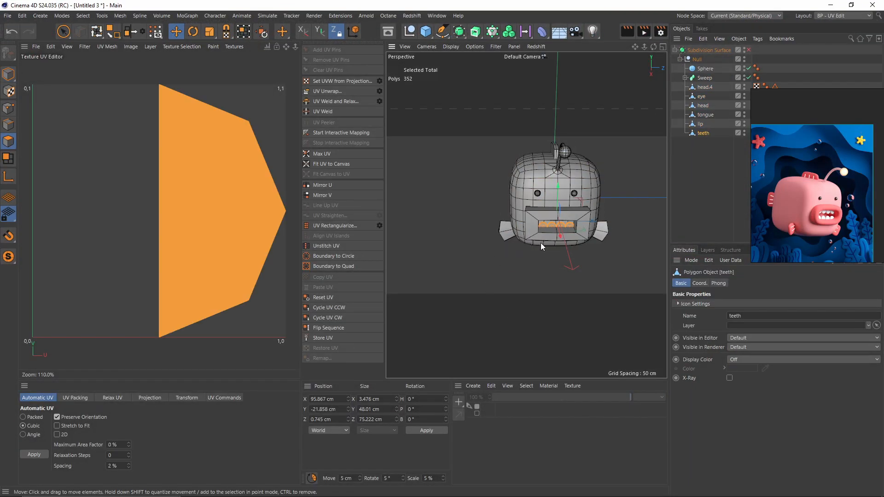
pyautogui.click(700, 125)
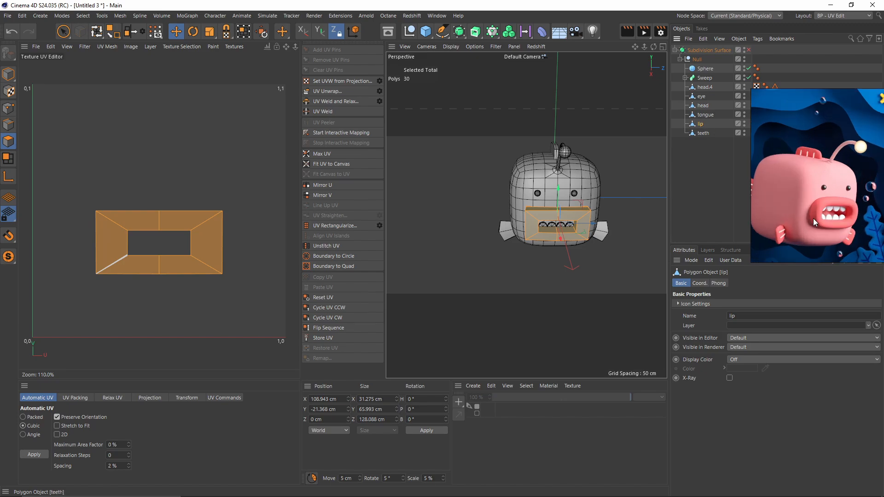
# Select all polygons of the merged fins object head.4 and unwrap them with Automatic UV in Cubic mode.
pyautogui.click(706, 87)
pyautogui.hotkey('ctrl', 'a')
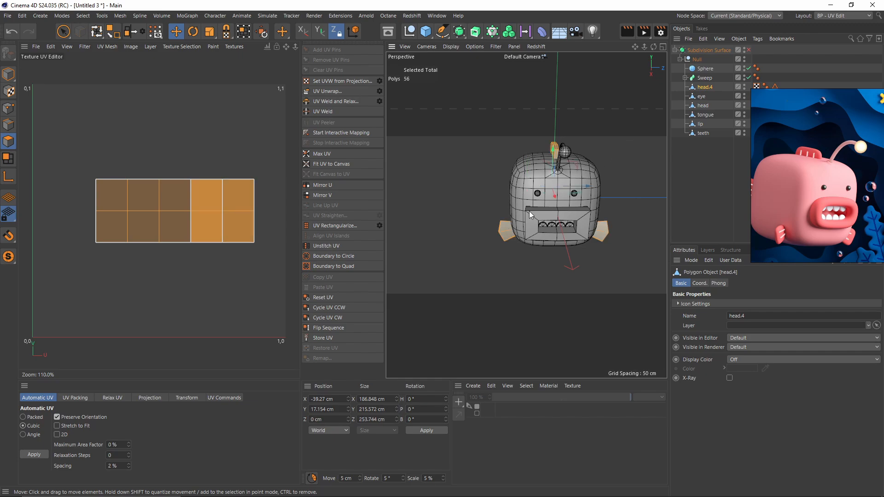
pyautogui.keyDown('alt'); pyautogui.moveTo(529, 210); pyautogui.dragTo(560, 207); pyautogui.keyUp('alt')
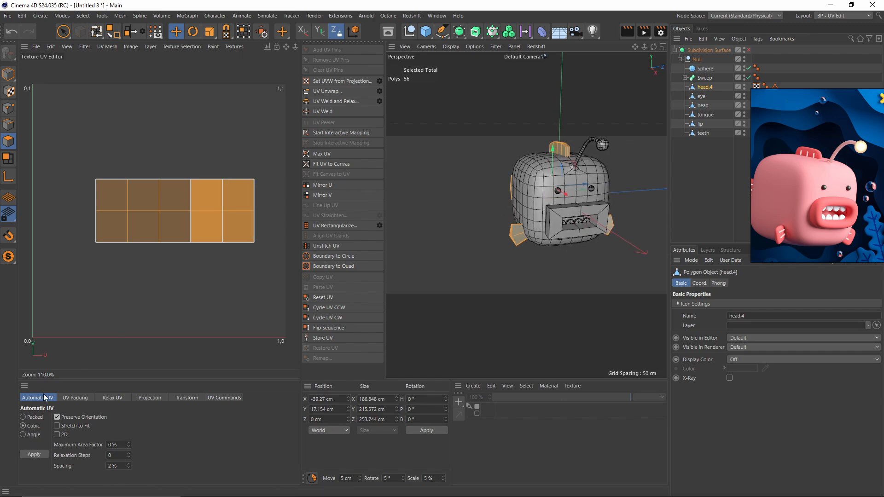
pyautogui.click(33, 455)
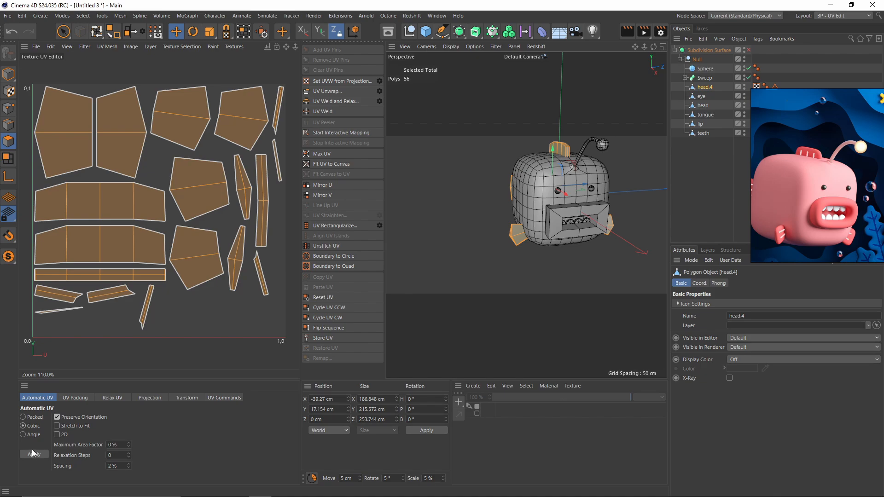
# Switch to the BP - 3D Paint layout and run the BodyPaint 3D Setup Wizard on head.4 only, without recalculating UVs.
pyautogui.click(843, 16)
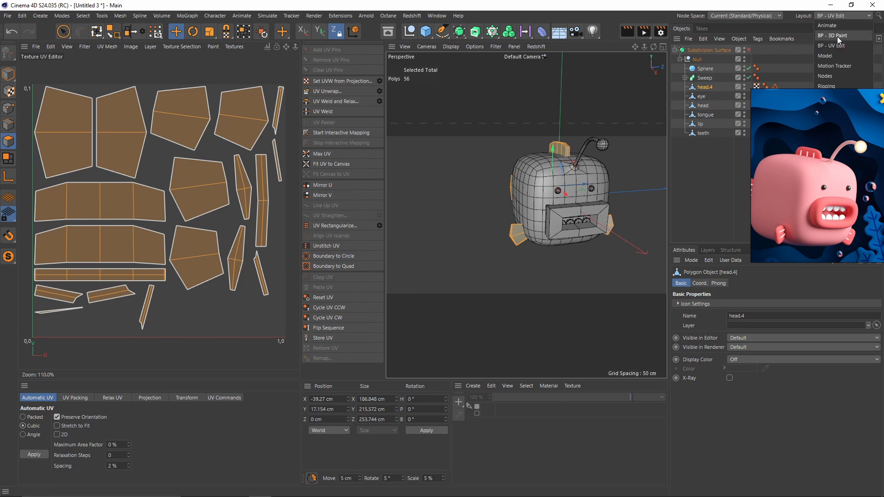
pyautogui.click(832, 35)
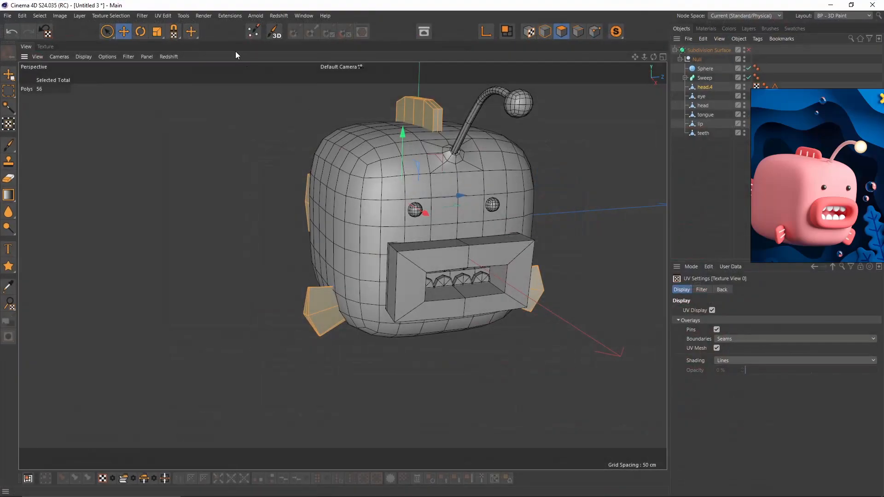
pyautogui.click(257, 35)
pyautogui.moveTo(251, 11)
pyautogui.mouseDown()
pyautogui.moveTo(392, 179)
pyautogui.moveTo(213, 199)
pyautogui.mouseUp()
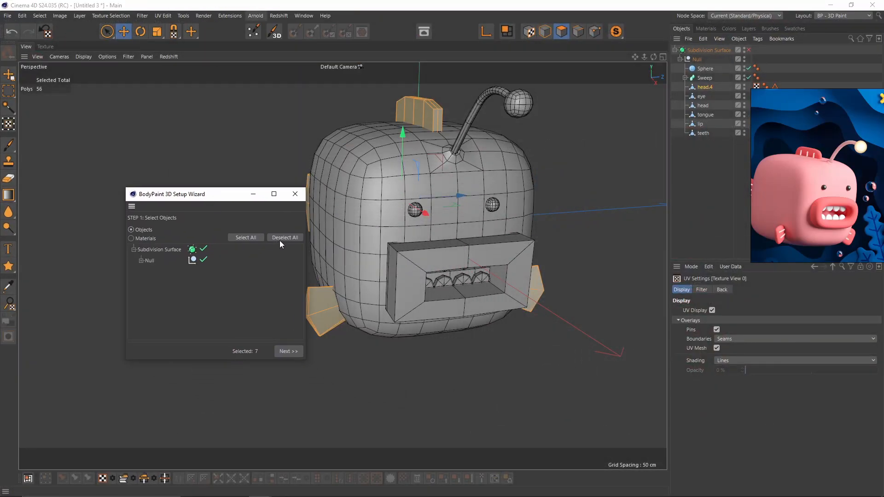
pyautogui.click(142, 261)
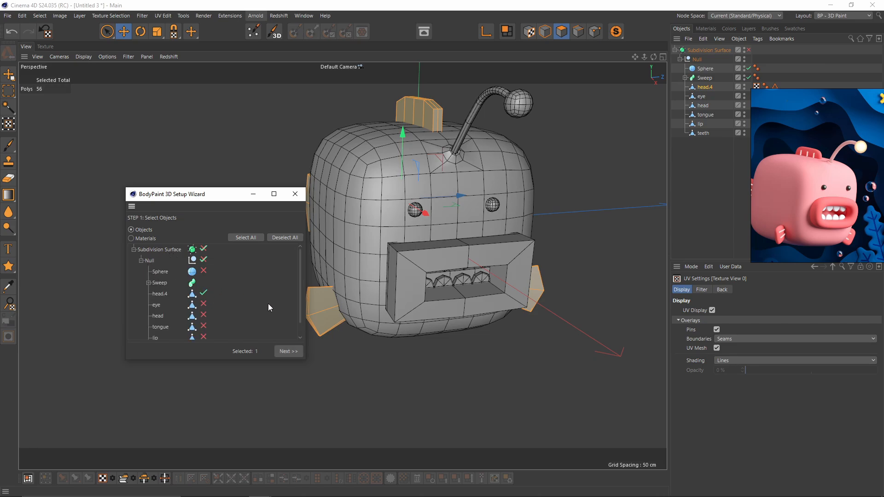
pyautogui.click(289, 352)
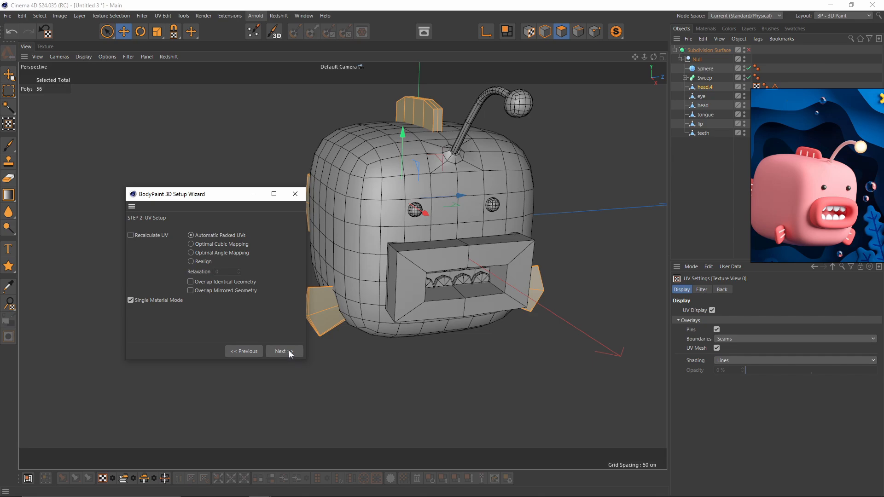
pyautogui.click(290, 354)
pyautogui.click(291, 352)
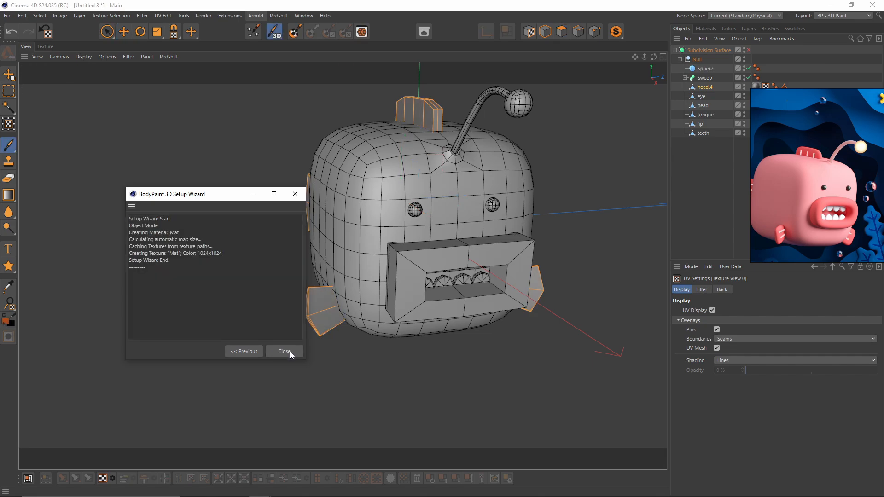
# Sample the red of the side fin in the reference image as the paint colour and set its V value to 87 %.
pyautogui.keyDown('alt'); pyautogui.moveTo(462, 244); pyautogui.dragTo(489, 208); pyautogui.keyUp('alt')
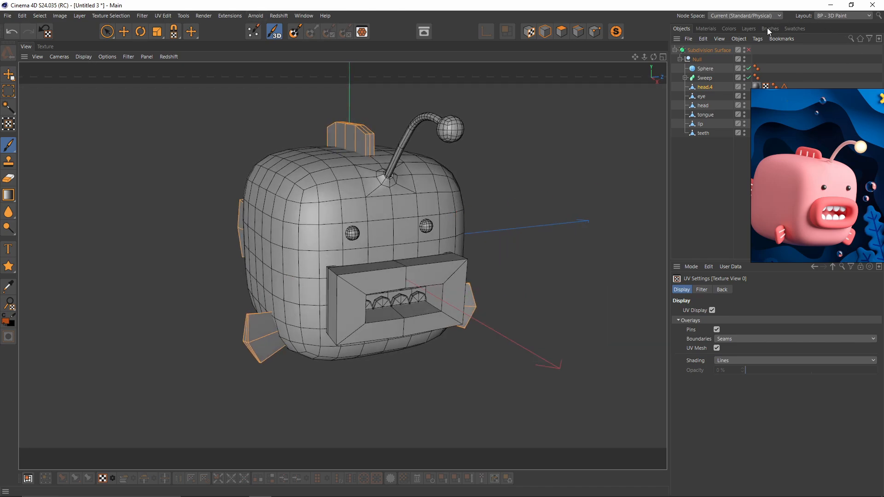
pyautogui.click(734, 28)
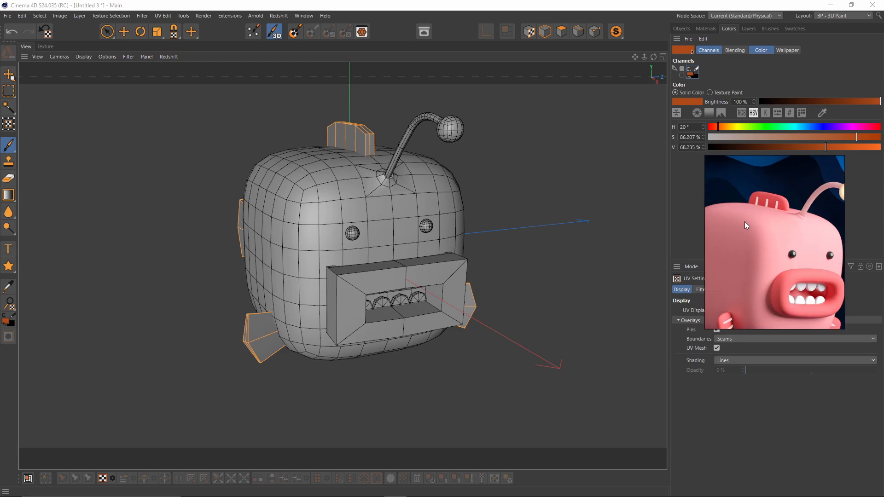
pyautogui.click(822, 113)
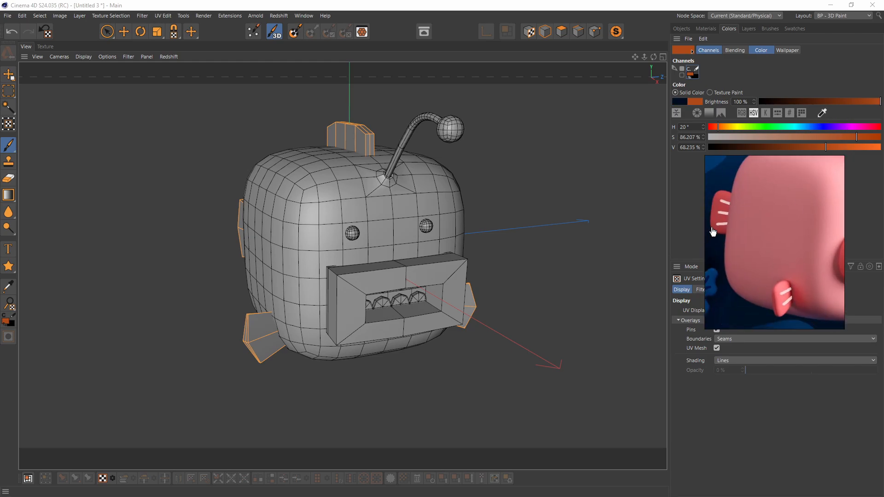
pyautogui.click(782, 302)
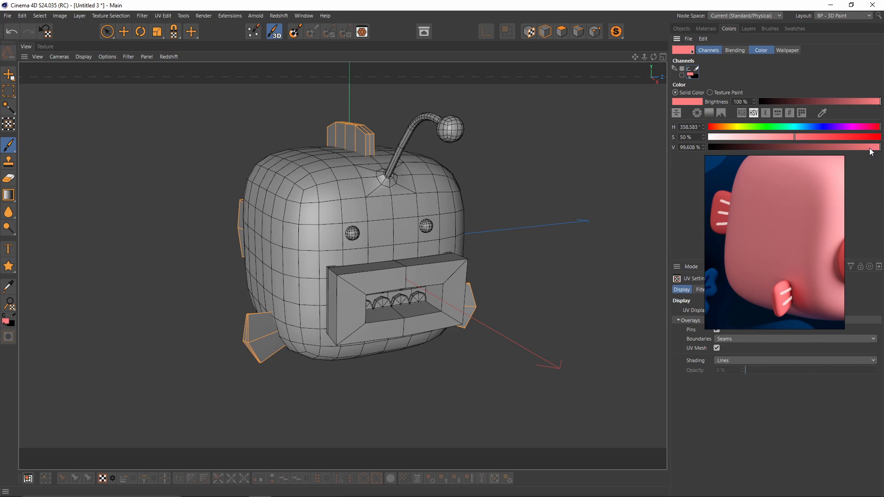
pyautogui.click(864, 147)
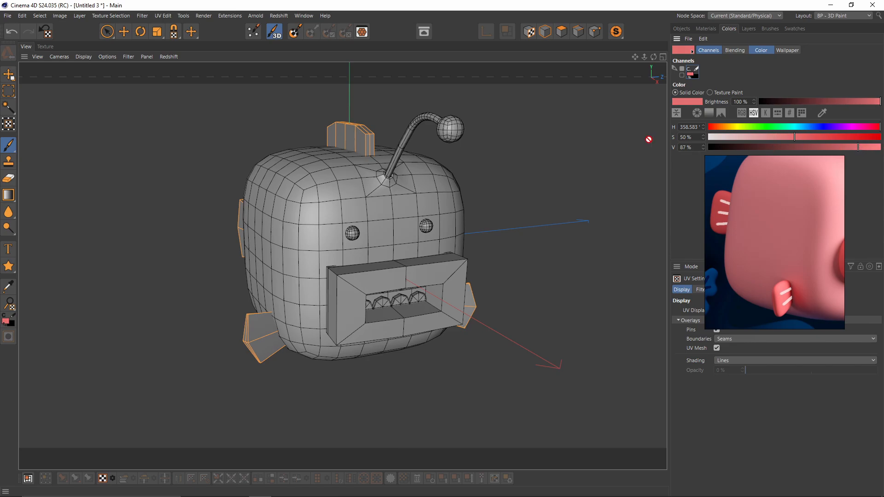
# Fill the Background layer of the fins' texture with the sampled red.
pyautogui.click(748, 28)
pyautogui.moveTo(8, 194); pyautogui.dragTo(56, 245)
pyautogui.moveTo(335, 204)
pyautogui.keyDown('alt'); pyautogui.mouseDown()
pyautogui.moveTo(379, 211)
pyautogui.moveTo(338, 212)
pyautogui.mouseUp(); pyautogui.keyUp('alt')
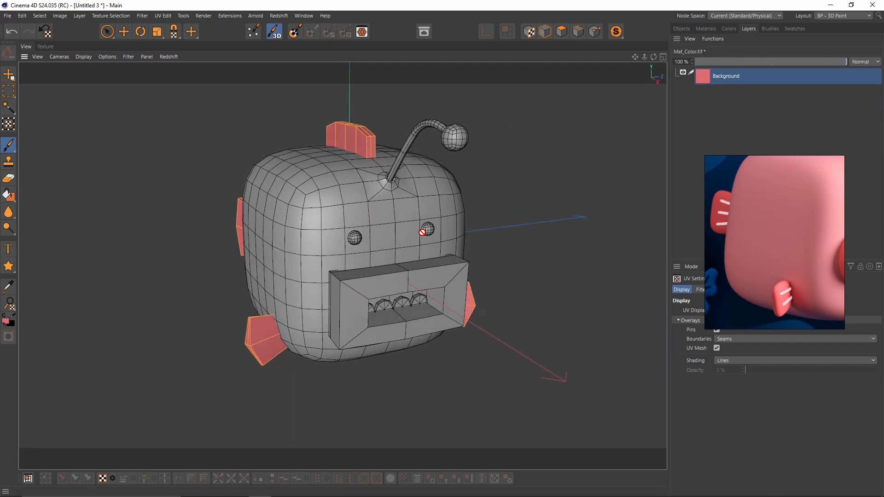
# Add a new texture layer and ready the Brush with a near-white colour of S 0 % and V 90 %.
pyautogui.click(714, 40)
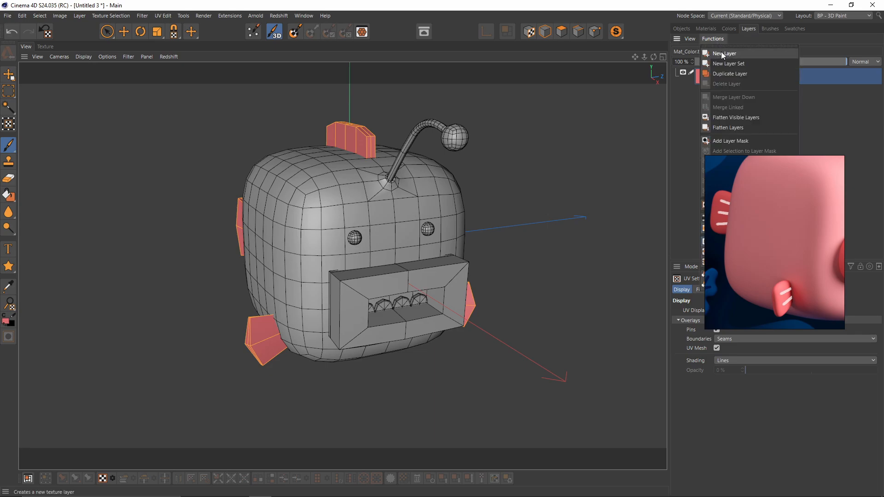
pyautogui.click(721, 51)
pyautogui.click(729, 29)
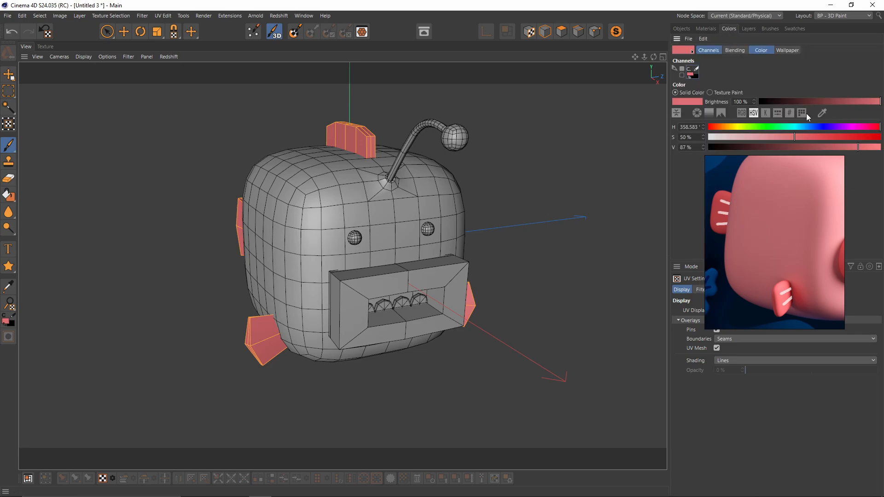
pyautogui.moveTo(795, 137); pyautogui.dragTo(709, 137)
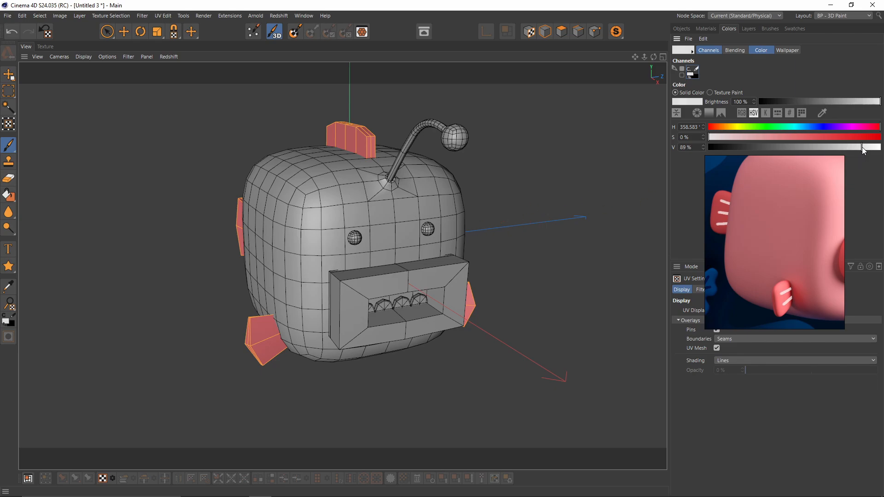
pyautogui.keyDown('alt'); pyautogui.moveTo(427, 173); pyautogui.dragTo(442, 203); pyautogui.keyUp('alt')
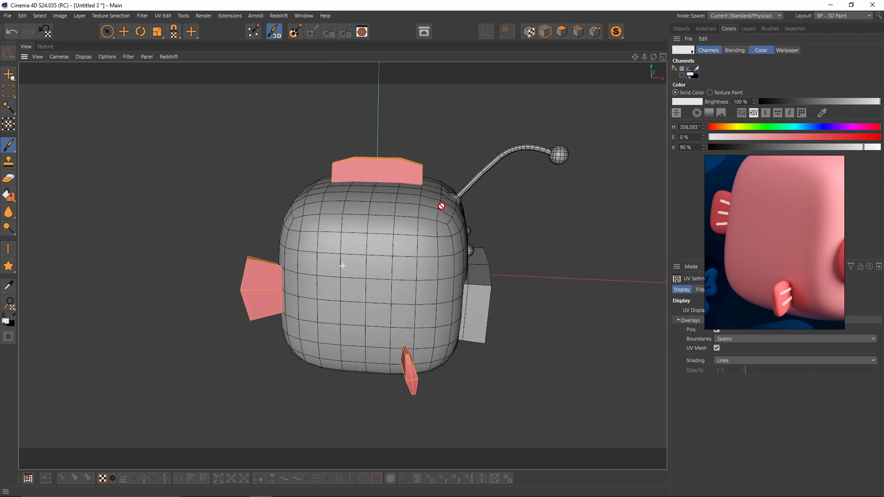
pyautogui.click(8, 145)
pyautogui.scroll(3, 397, 157)
pyautogui.moveTo(394, 159); pyautogui.dragTo(399, 184)
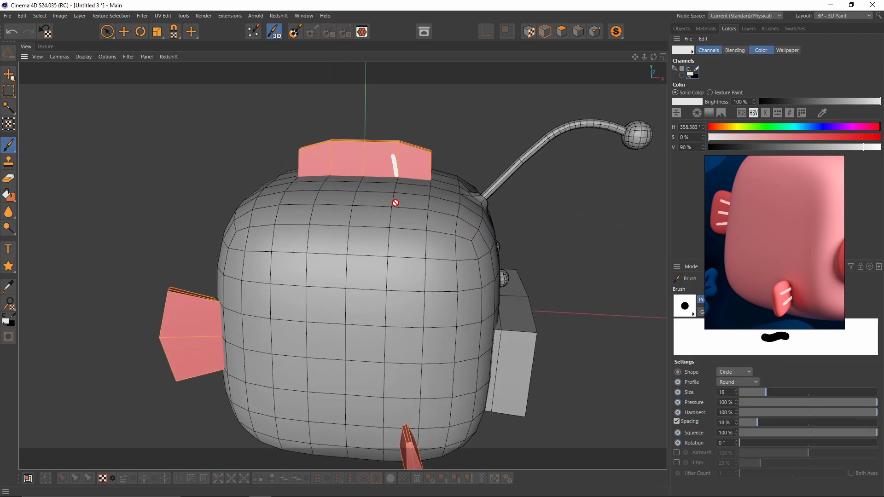
pyautogui.hotkey('ctrl', 'z')
# Set the brush size to 25 and its hardness to 70 %.
pyautogui.keyDown('alt'); pyautogui.moveTo(426, 189); pyautogui.dragTo(429, 220, button='middle'); pyautogui.keyUp('alt')
pyautogui.keyDown('alt'); pyautogui.moveTo(429, 219); pyautogui.dragTo(433, 220); pyautogui.keyUp('alt')
pyautogui.click(773, 392)
pyautogui.moveTo(875, 413); pyautogui.dragTo(840, 414)
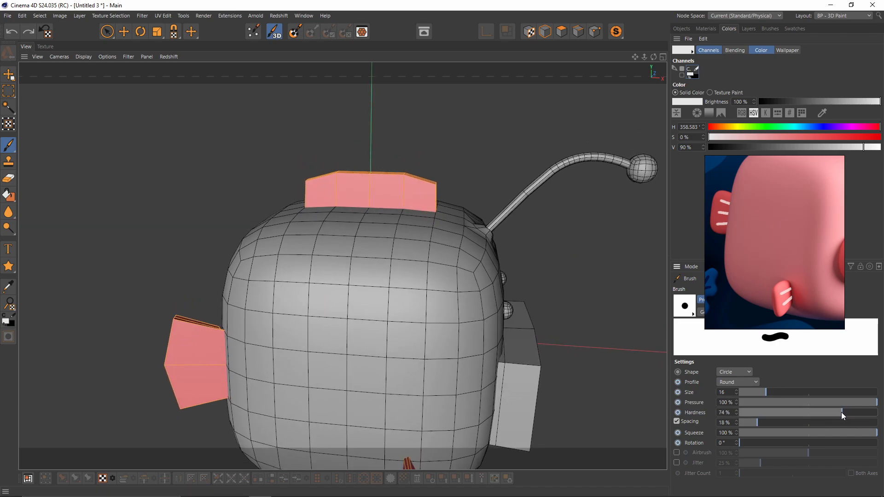
pyautogui.moveTo(841, 414); pyautogui.dragTo(837, 412)
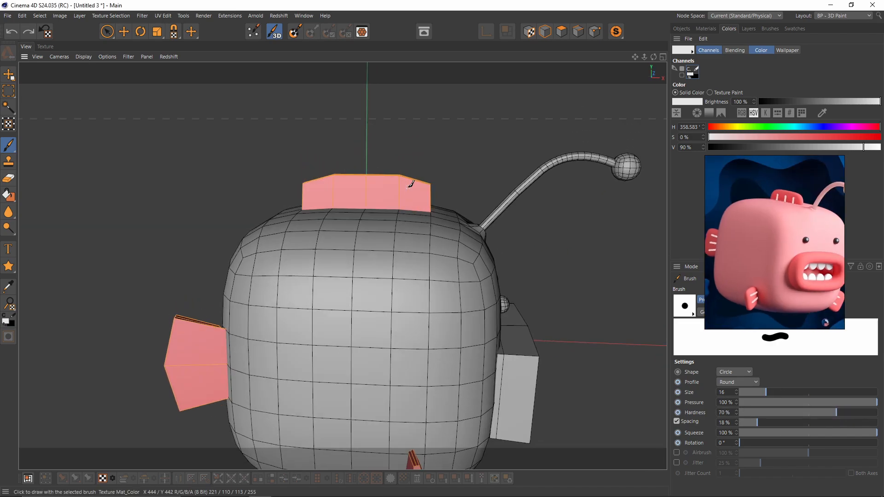
# Paint three short, near-white vertical stripes on each side of the top fin.
pyautogui.moveTo(397, 185); pyautogui.dragTo(397, 208)
pyautogui.moveTo(488, 193)
pyautogui.keyDown('alt'); pyautogui.mouseDown()
pyautogui.moveTo(359, 166)
pyautogui.moveTo(329, 179)
pyautogui.mouseUp(); pyautogui.keyUp('alt')
pyautogui.moveTo(368, 149); pyautogui.dragTo(365, 178)
pyautogui.moveTo(408, 150); pyautogui.dragTo(403, 179)
# Paint three near-white stripes fanning across each face of the rear fin and two stripes on the side fins' faces.
pyautogui.keyDown('alt'); pyautogui.moveTo(365, 247); pyautogui.dragTo(462, 244); pyautogui.keyUp('alt')
pyautogui.moveTo(396, 228); pyautogui.dragTo(452, 240)
pyautogui.moveTo(385, 269); pyautogui.dragTo(452, 261)
pyautogui.moveTo(393, 297)
pyautogui.mouseDown()
pyautogui.moveTo(451, 281)
pyautogui.moveTo(414, 258)
pyautogui.mouseUp()
pyautogui.moveTo(356, 186); pyautogui.dragTo(440, 206)
pyautogui.moveTo(342, 239); pyautogui.dragTo(440, 236)
pyautogui.moveTo(369, 280)
pyautogui.mouseDown()
pyautogui.moveTo(439, 271)
pyautogui.moveTo(290, 302)
pyautogui.moveTo(270, 347)
pyautogui.moveTo(254, 270)
pyautogui.moveTo(277, 258)
pyautogui.moveTo(267, 305)
pyautogui.moveTo(420, 300)
pyautogui.mouseUp()
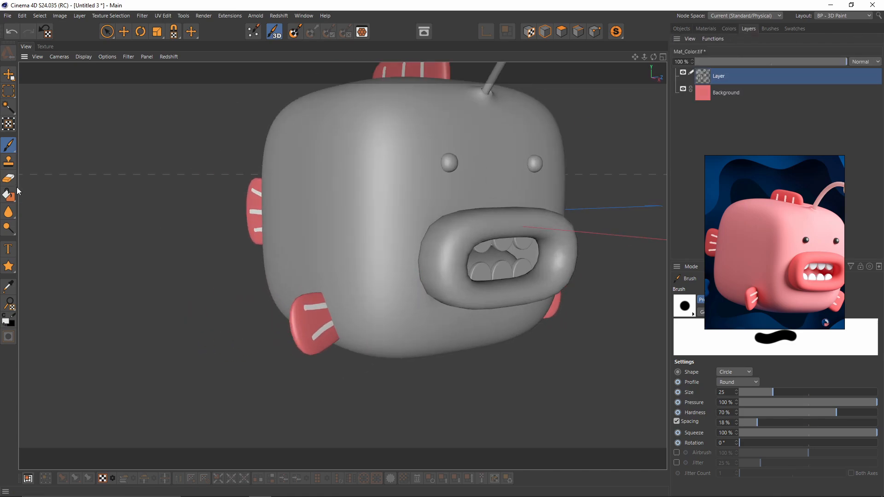
# Redo the upper stripe on the near side fin with the Eraser and Brush.
pyautogui.click(8, 179)
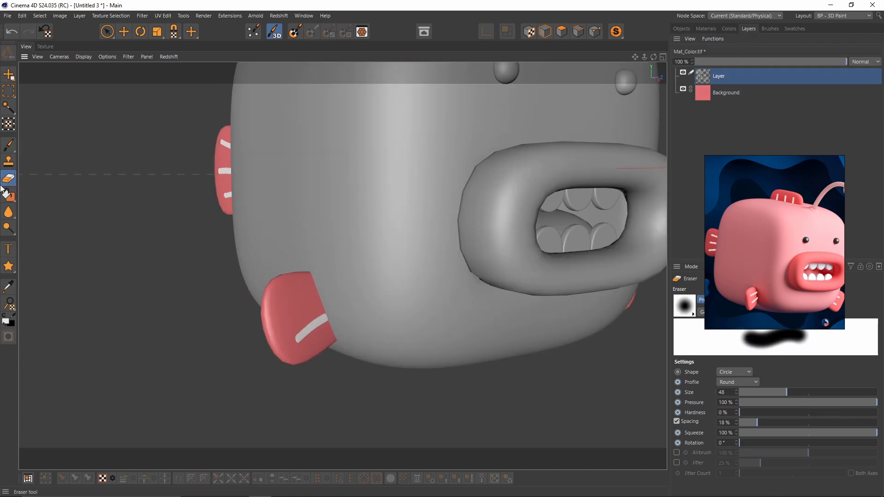
pyautogui.click(9, 145)
pyautogui.keyDown('alt'); pyautogui.moveTo(356, 270); pyautogui.dragTo(504, 240); pyautogui.keyUp('alt')
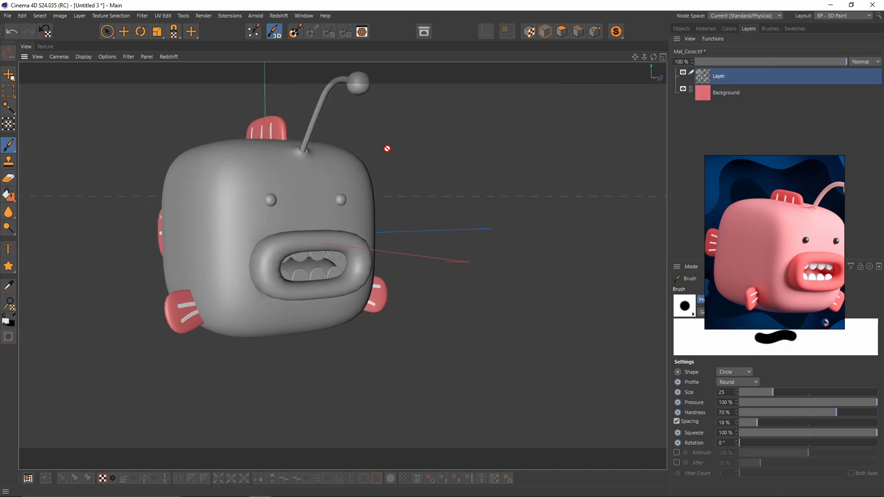
# Save the painted fin texture as a JPG file named fidhy.
pyautogui.click(44, 47)
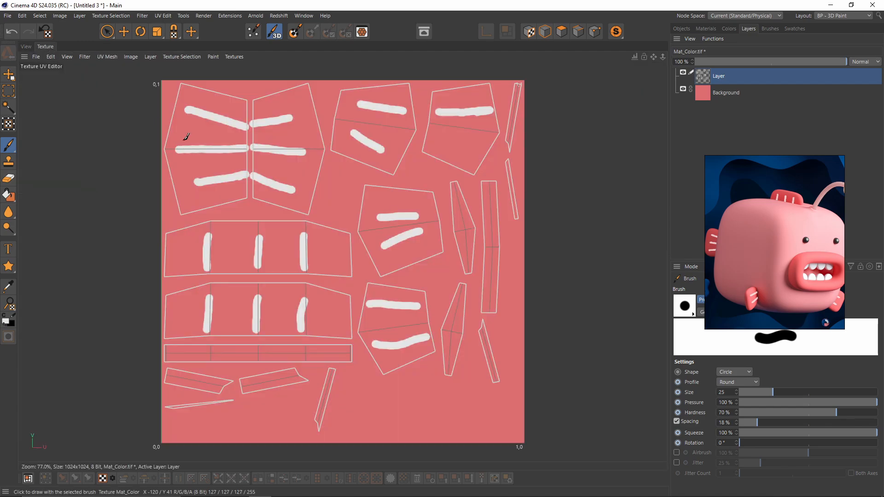
pyautogui.click(35, 57)
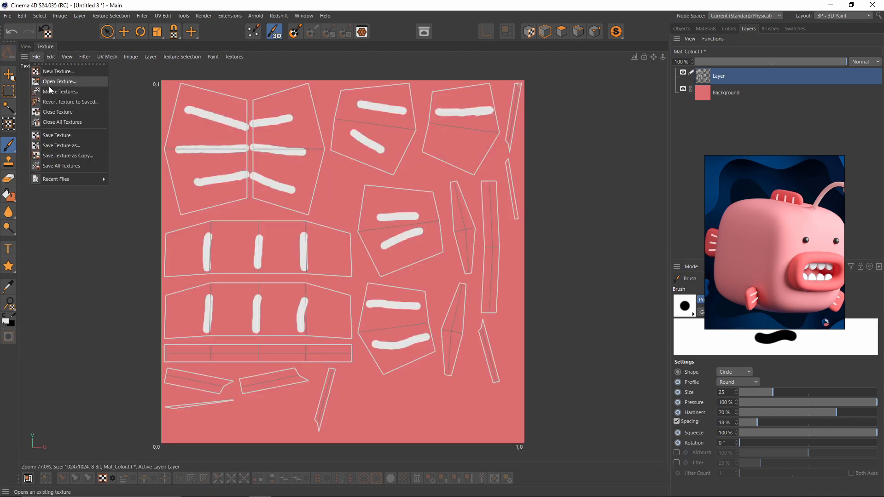
pyautogui.click(70, 139)
pyautogui.click(59, 121)
pyautogui.click(60, 222)
pyautogui.click(69, 181)
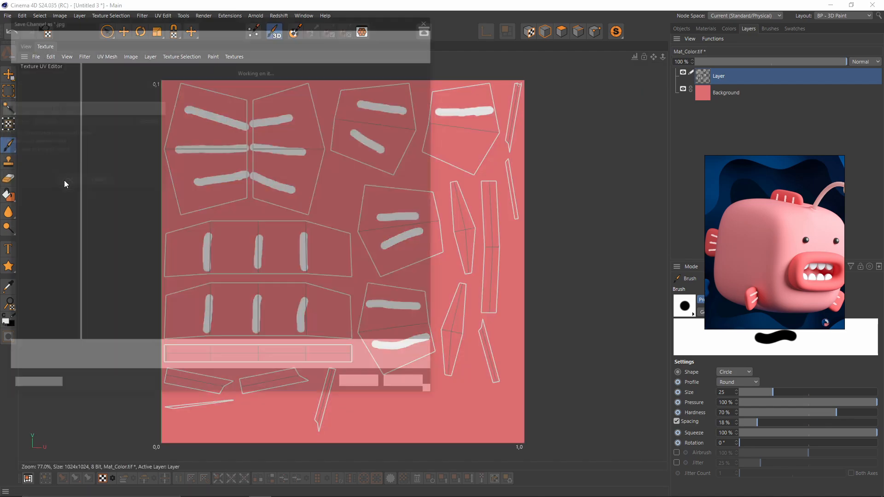
pyautogui.write('fidhy')
pyautogui.press('Return')
# Return to the 3D view in the Standard layout and switch to Model mode.
pyautogui.click(26, 47)
pyautogui.click(819, 19)
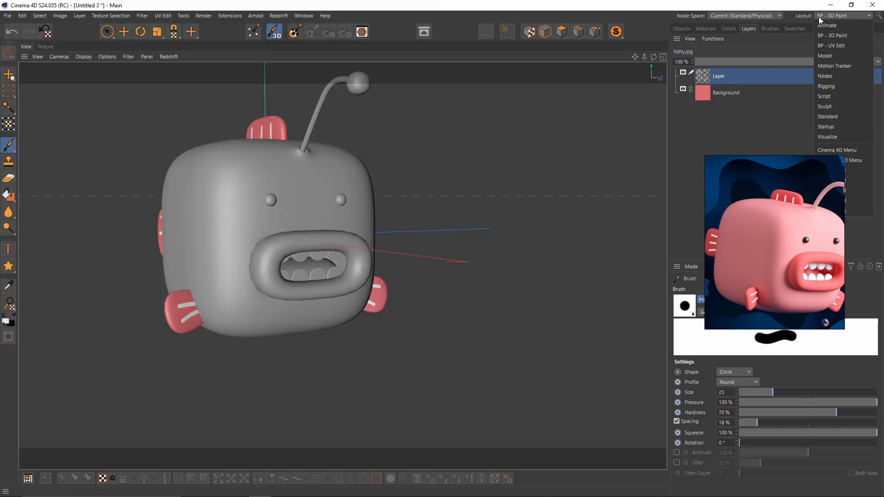
pyautogui.click(838, 116)
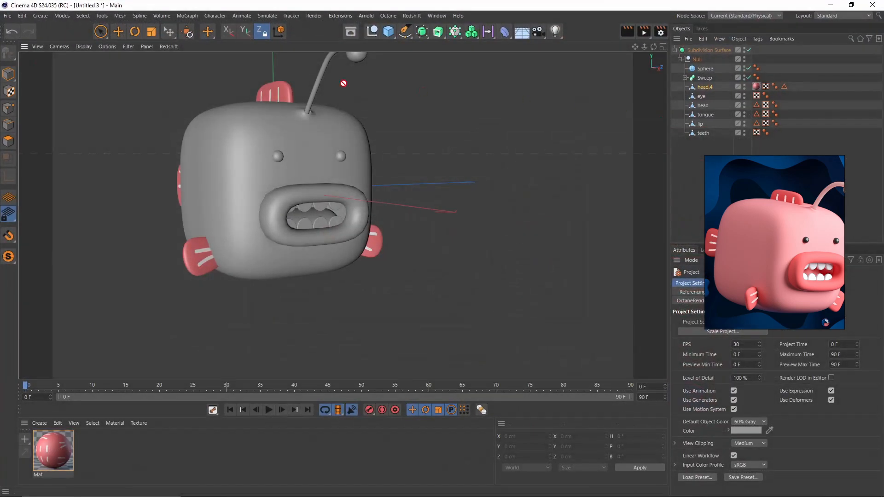
pyautogui.click(4, 74)
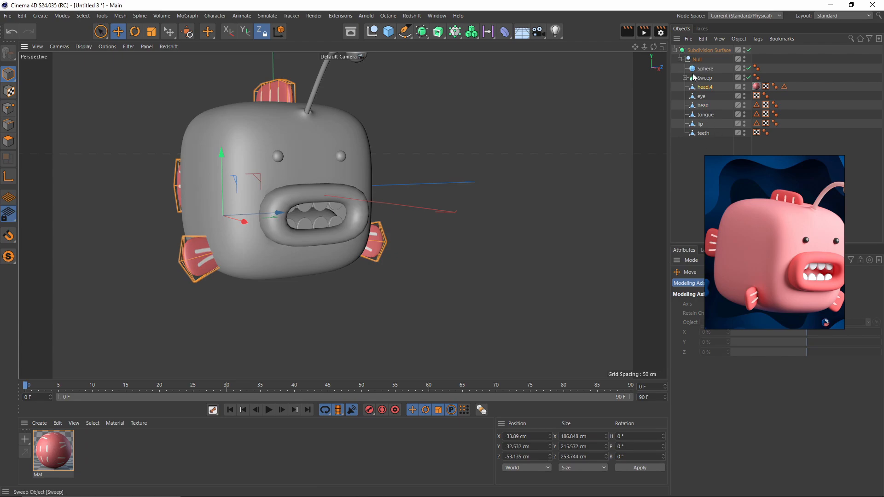
# Rename the null that holds all the fish parts to fishy.
pyautogui.click(680, 58)
pyautogui.doubleClick(698, 60)
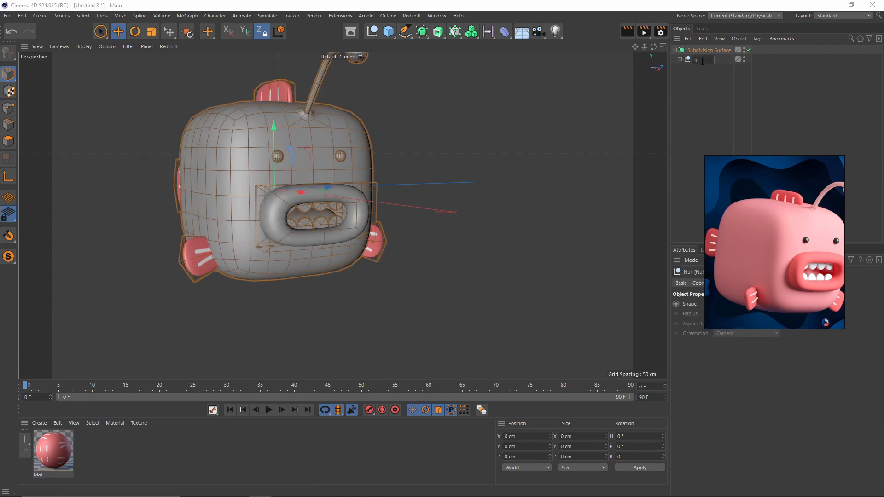
pyautogui.press('Return')
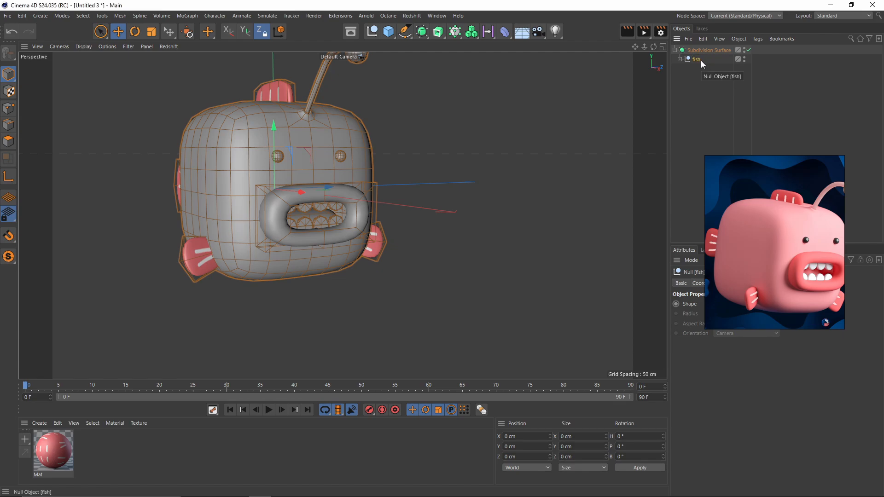
pyautogui.doubleClick(701, 61)
pyautogui.click(709, 61)
pyautogui.write('y')
pyautogui.press('Return')
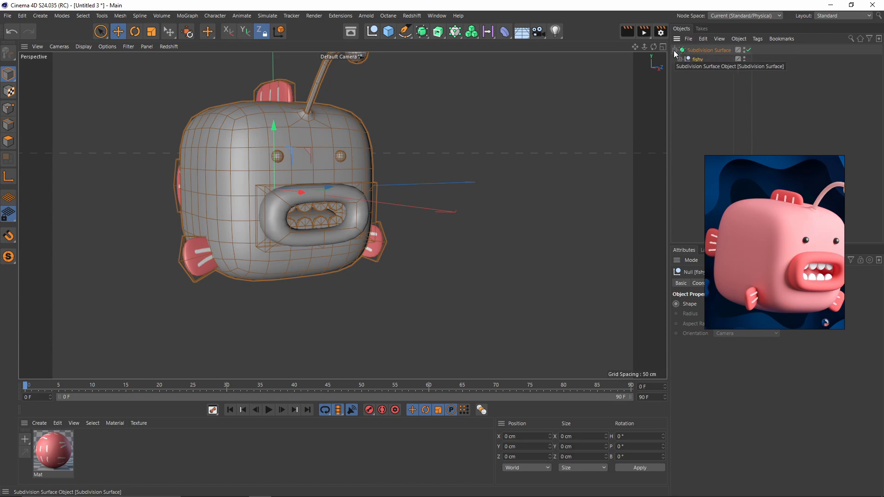
# Copy the fish's Subdivision Surface with its contents into the model.c4d underwater scene.
pyautogui.click(675, 51)
pyautogui.click(697, 52)
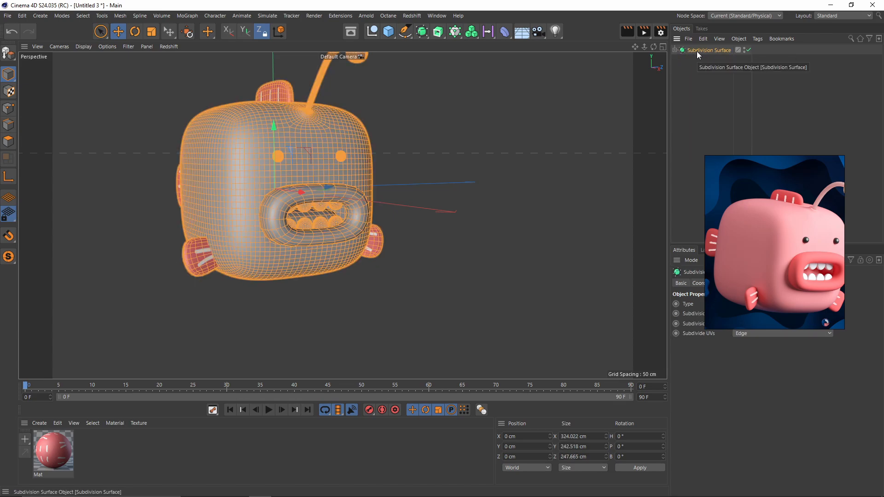
pyautogui.press('v')
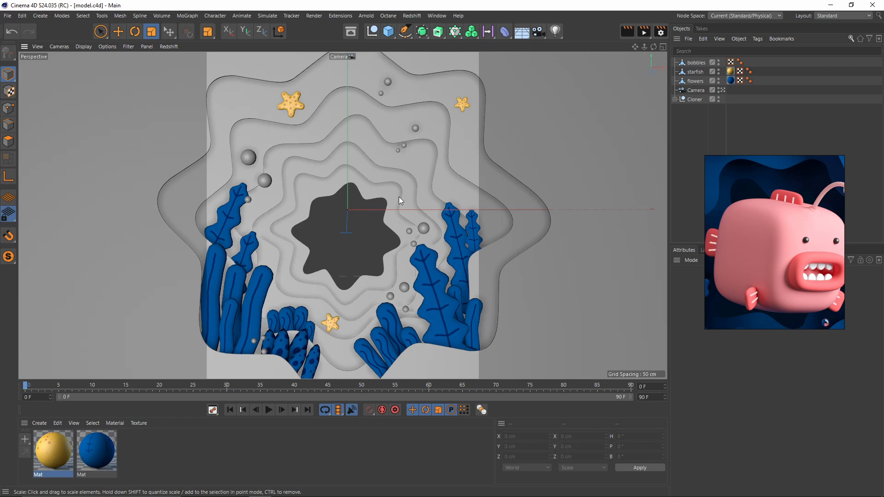
pyautogui.hotkey('ctrl', 'v')
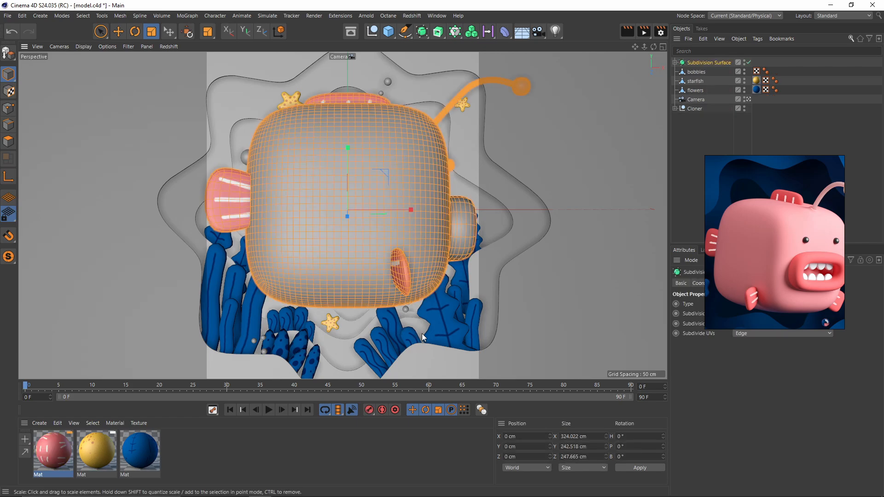
# Scale the fish down to about 187 × 140 × 143 cm and rotate it to about -64.4° heading and 13.9° bank.
pyautogui.moveTo(431, 299); pyautogui.dragTo(285, 299)
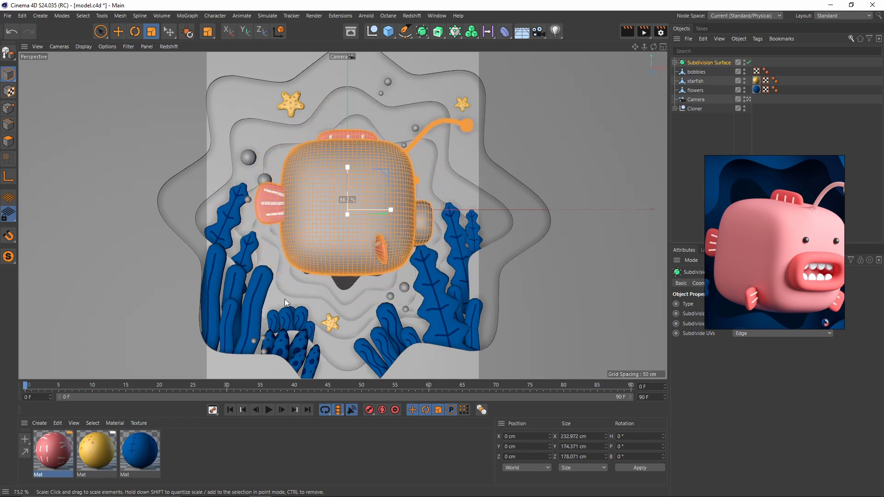
pyautogui.press('r')
pyautogui.moveTo(368, 203); pyautogui.dragTo(514, 235)
pyautogui.scroll(-5, 769, 237)
pyautogui.moveTo(776, 236); pyautogui.dragTo(787, 195, button='right')
pyautogui.moveTo(854, 288); pyautogui.dragTo(878, 330)
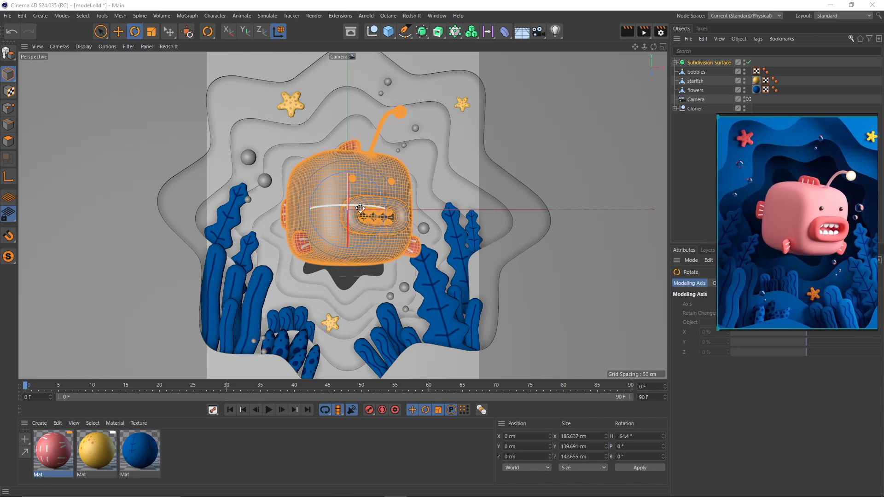
pyautogui.click(279, 31)
pyautogui.moveTo(363, 189)
pyautogui.mouseDown()
pyautogui.moveTo(358, 210)
pyautogui.moveTo(368, 206)
pyautogui.mouseUp()
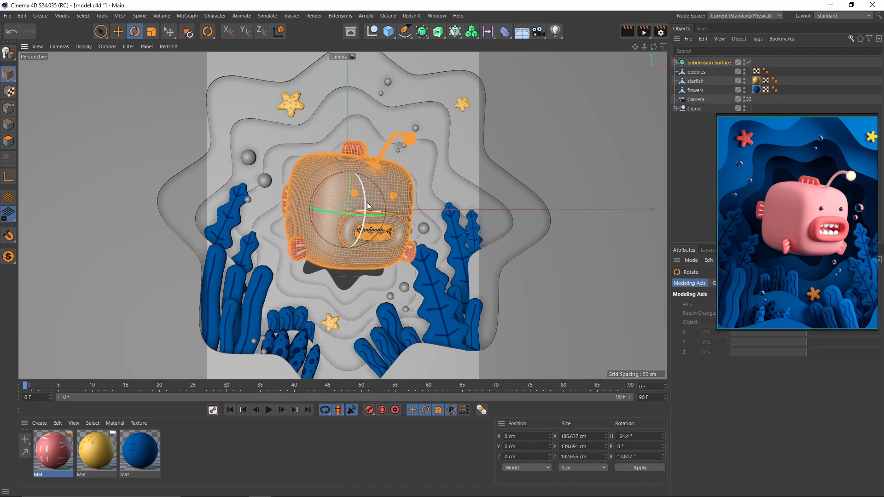
# Move the fish deeper into the scene, to about 58 cm on Z, and return to the scene camera.
pyautogui.click(748, 99)
pyautogui.press('e')
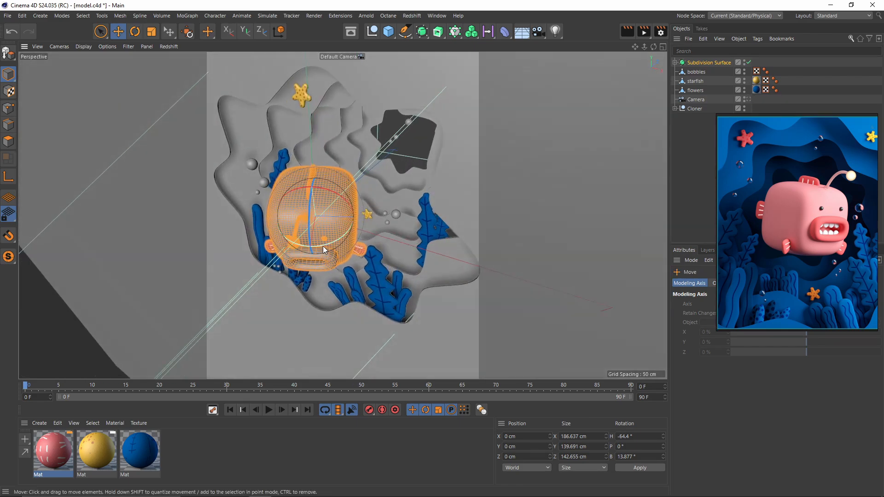
pyautogui.keyDown('alt'); pyautogui.moveTo(347, 231); pyautogui.dragTo(324, 242); pyautogui.keyUp('alt')
pyautogui.moveTo(788, 230)
pyautogui.mouseDown()
pyautogui.moveTo(780, 202)
pyautogui.moveTo(798, 227)
pyautogui.mouseUp()
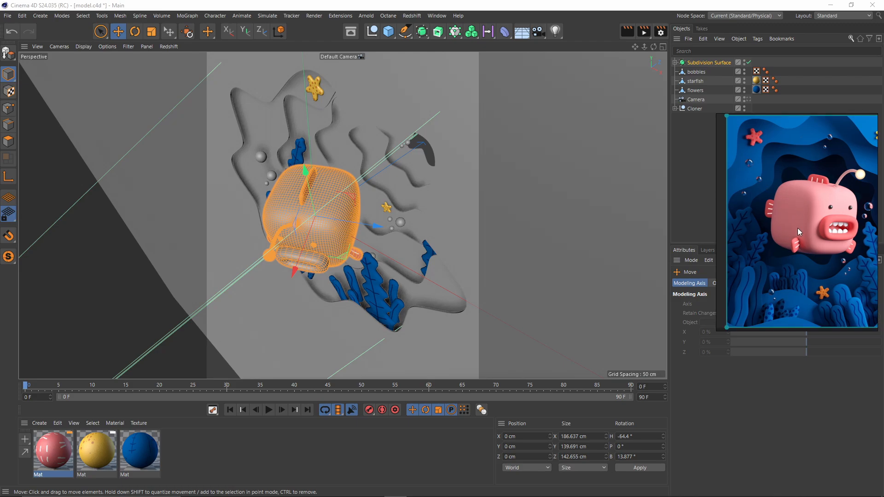
pyautogui.scroll(2, 797, 228)
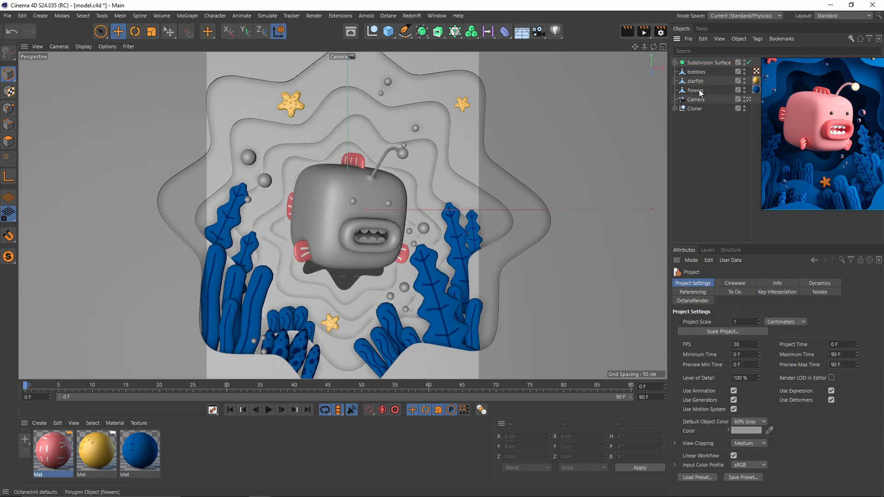
# Group the starfish and flowers objects in a null and place it under a new Subdivision Surface.
pyautogui.click(701, 91)
pyautogui.keyDown('shift'); pyautogui.click(700, 74); pyautogui.keyUp('shift')
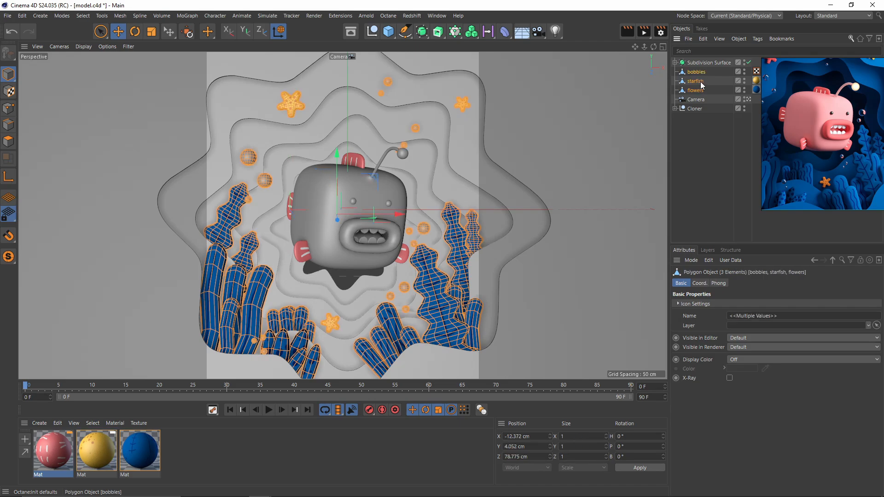
pyautogui.click(694, 94)
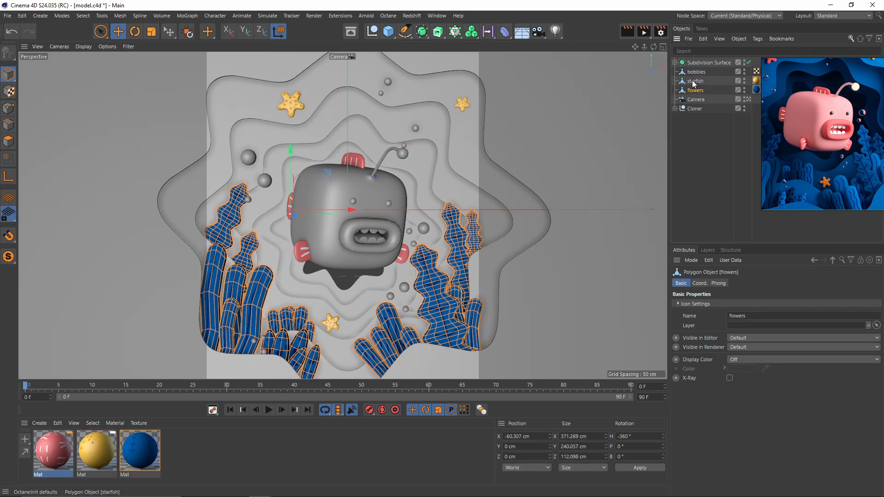
pyautogui.keyDown('ctrl'); pyautogui.click(694, 83); pyautogui.keyUp('ctrl')
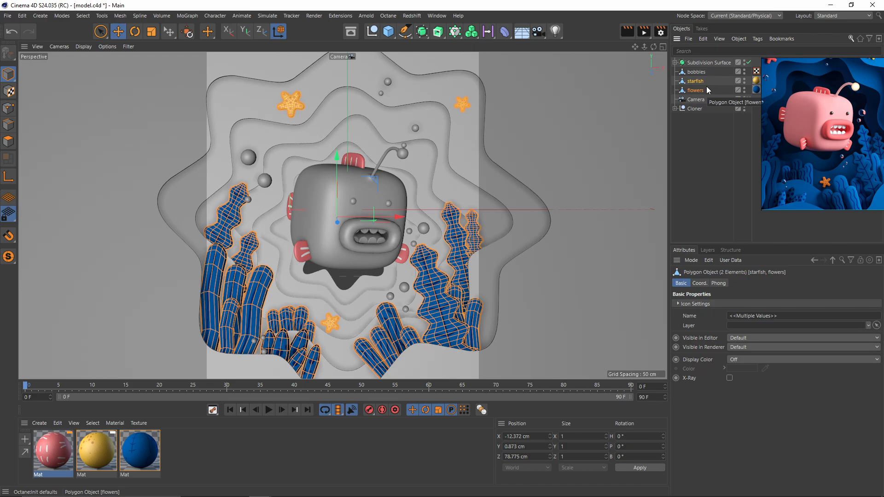
pyautogui.hotkey('alt', 'g')
pyautogui.click(675, 62)
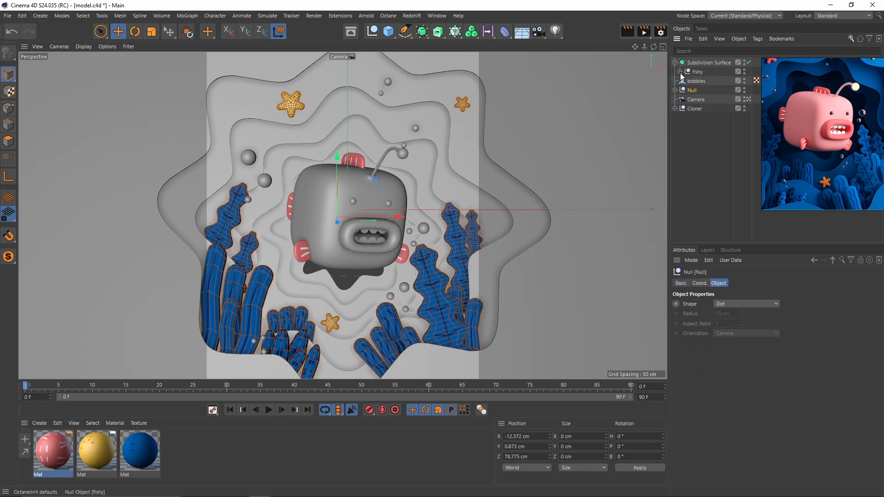
pyautogui.click(675, 63)
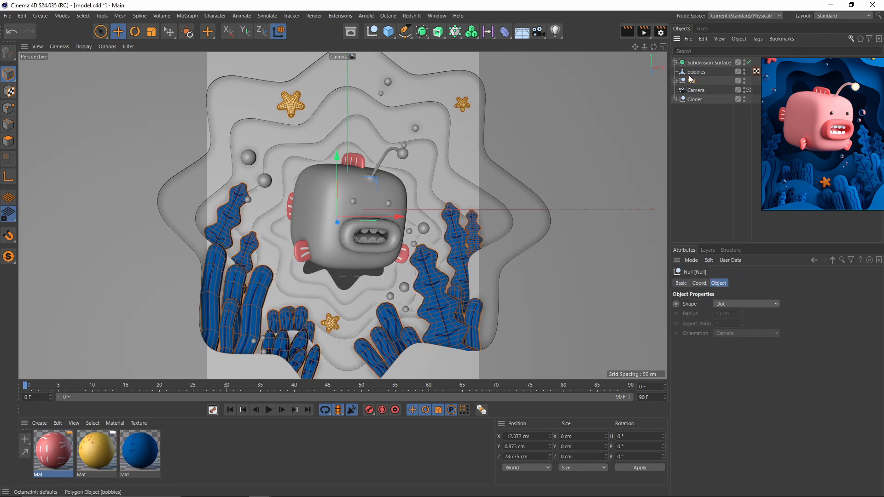
pyautogui.keyDown('alt'); pyautogui.click(422, 32); pyautogui.keyUp('alt')
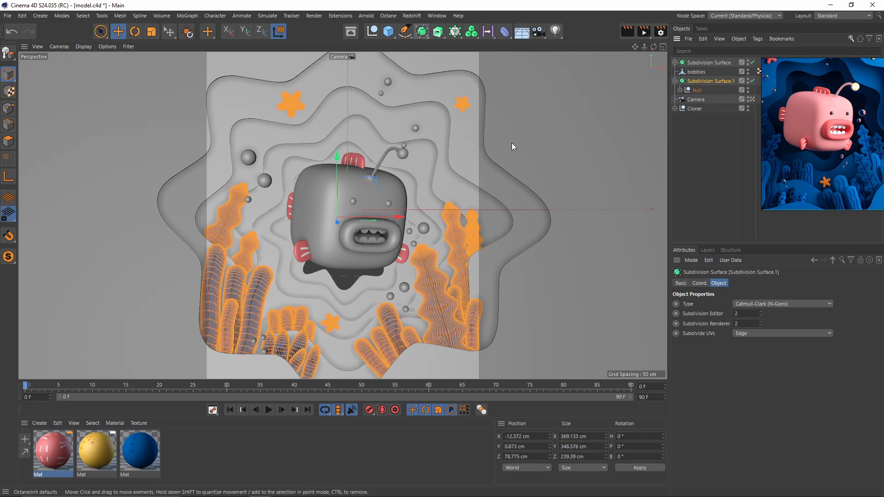
# Reorder the object list so the fish follows bobbles and the Camera sits last, below the Cloner.
pyautogui.moveTo(693, 63); pyautogui.dragTo(700, 98)
pyautogui.click(675, 80)
pyautogui.keyDown('ctrl'); pyautogui.click(696, 81); pyautogui.keyUp('ctrl')
pyautogui.click(697, 100)
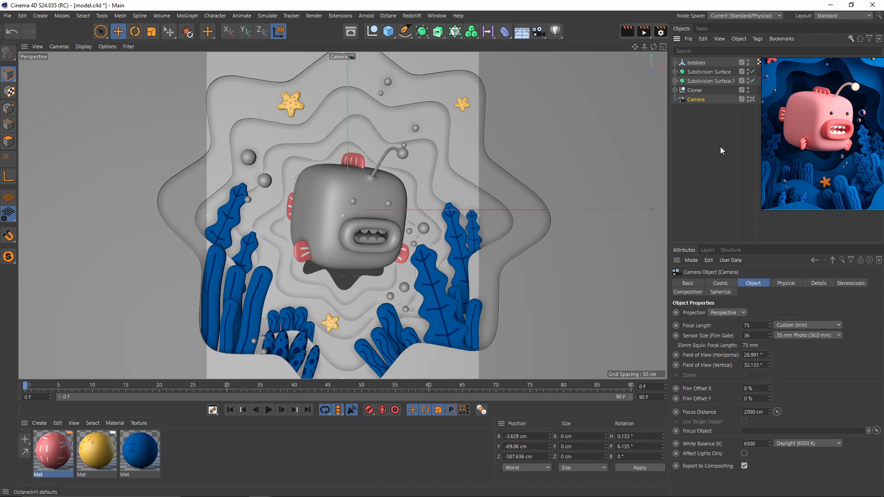
# Adjust the scene camera's framing so the fish, seaweed and starfish match the reference composition, and deselect everything.
pyautogui.moveTo(389, 210)
pyautogui.keyDown('alt'); pyautogui.mouseDown()
pyautogui.moveTo(401, 200)
pyautogui.moveTo(388, 210)
pyautogui.mouseUp(); pyautogui.keyUp('alt')
pyautogui.keyDown('alt'); pyautogui.moveTo(389, 211); pyautogui.dragTo(394, 206, button='middle'); pyautogui.keyUp('alt')
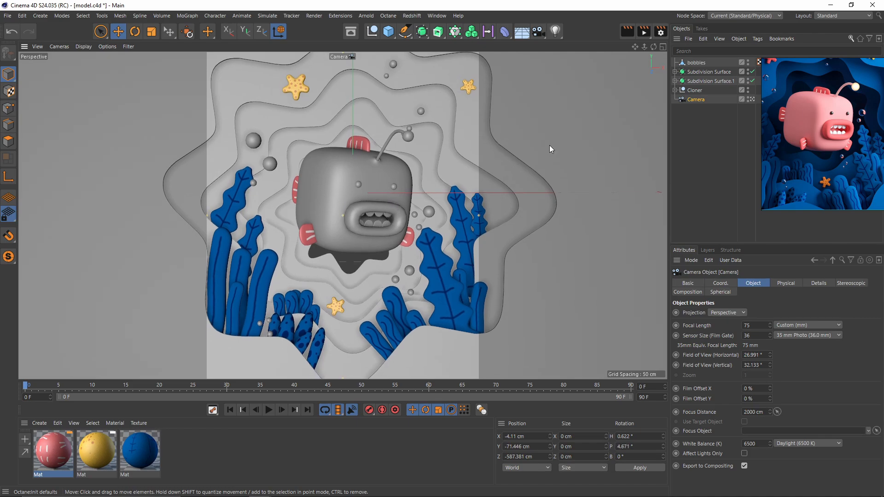
pyautogui.click(699, 72)
pyautogui.keyDown('alt'); pyautogui.moveTo(417, 155); pyautogui.dragTo(399, 174); pyautogui.keyUp('alt')
pyautogui.keyDown('alt'); pyautogui.moveTo(399, 175); pyautogui.dragTo(407, 180, button='middle'); pyautogui.keyUp('alt')
pyautogui.keyDown('alt'); pyautogui.moveTo(407, 180); pyautogui.dragTo(402, 191); pyautogui.keyUp('alt')
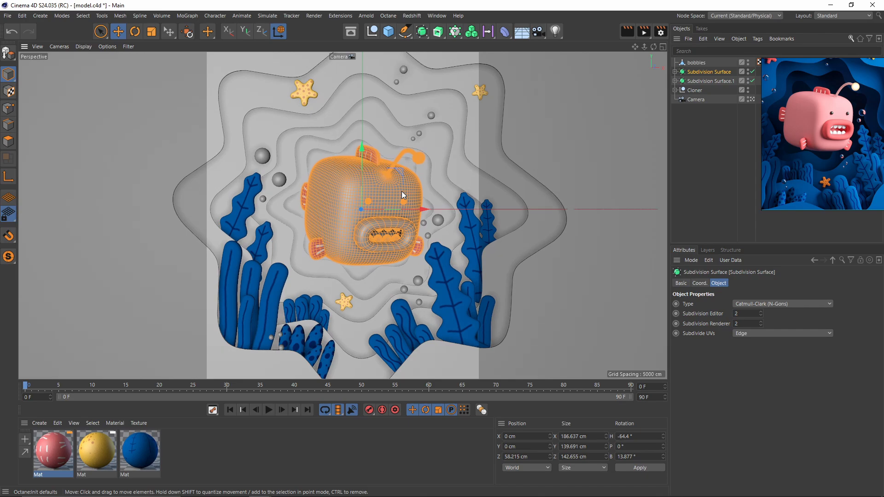
pyautogui.click(711, 153)
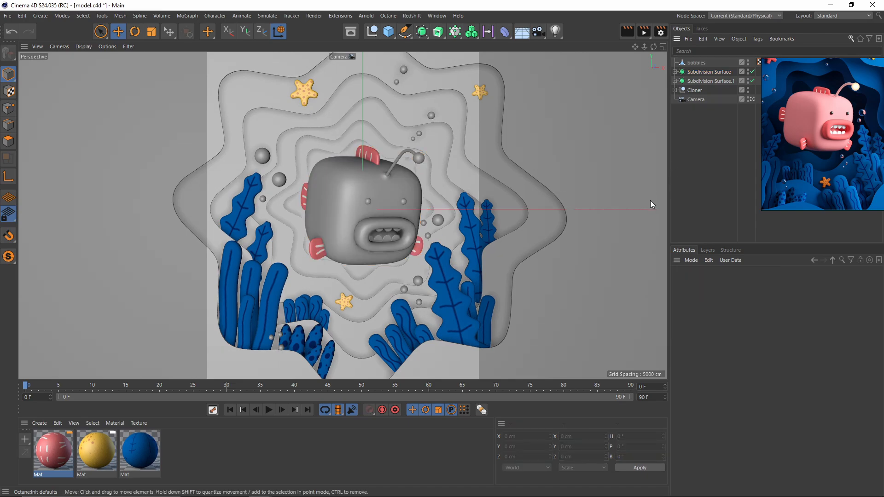
# Compare the scene with the reference image and open the Octane Live Viewer.
pyautogui.scroll(-2, 864, 135)
pyautogui.moveTo(856, 139); pyautogui.dragTo(852, 147, button='middle')
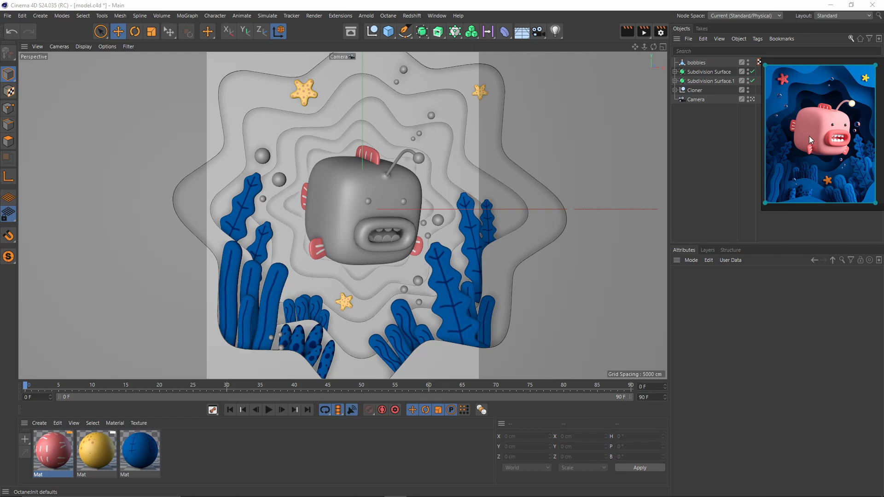
pyautogui.scroll(3, 811, 133)
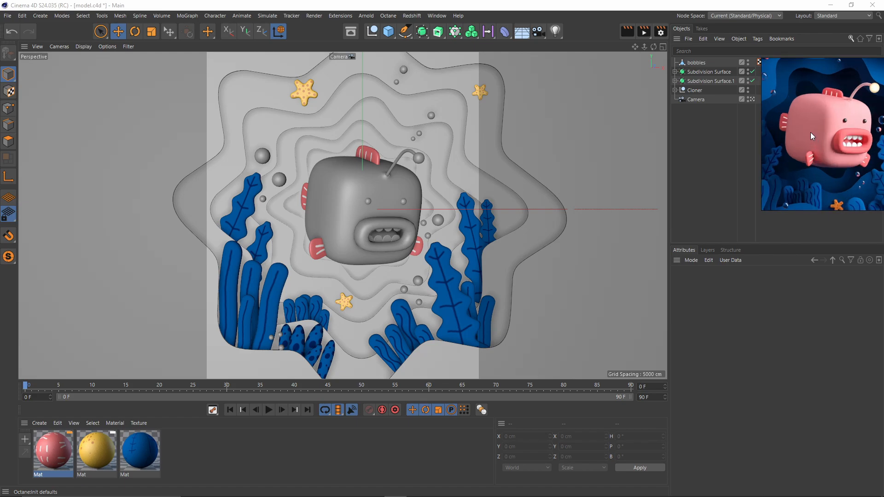
pyautogui.scroll(-3, 814, 128)
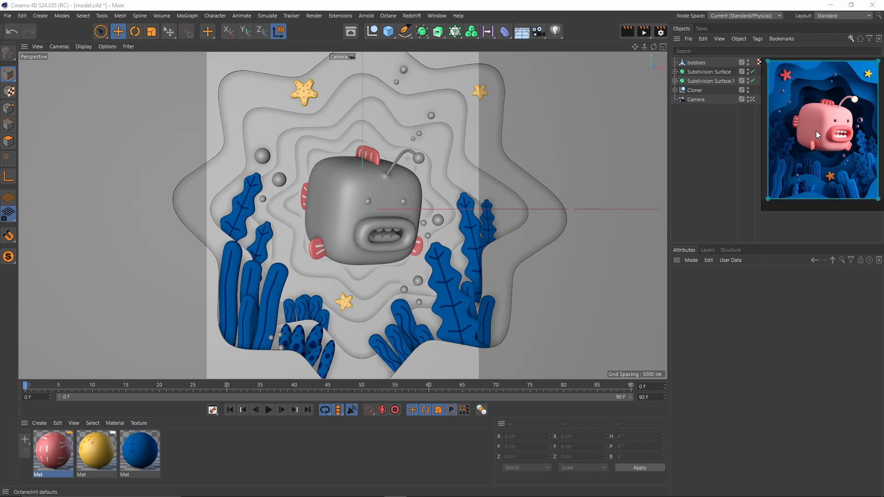
pyautogui.scroll(2, 807, 128)
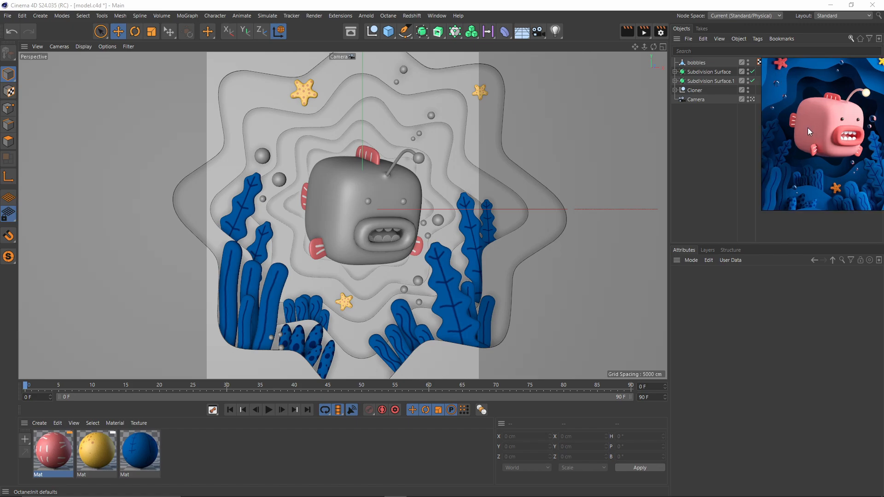
pyautogui.scroll(-2, 808, 128)
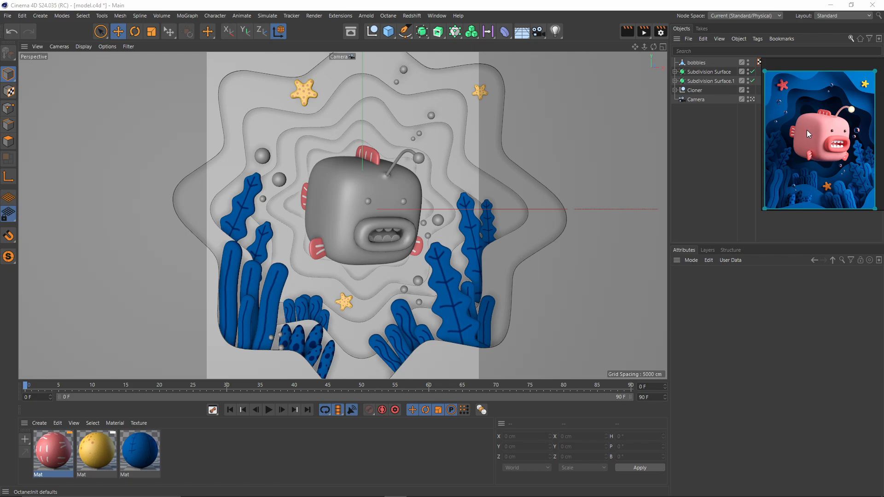
pyautogui.click(385, 16)
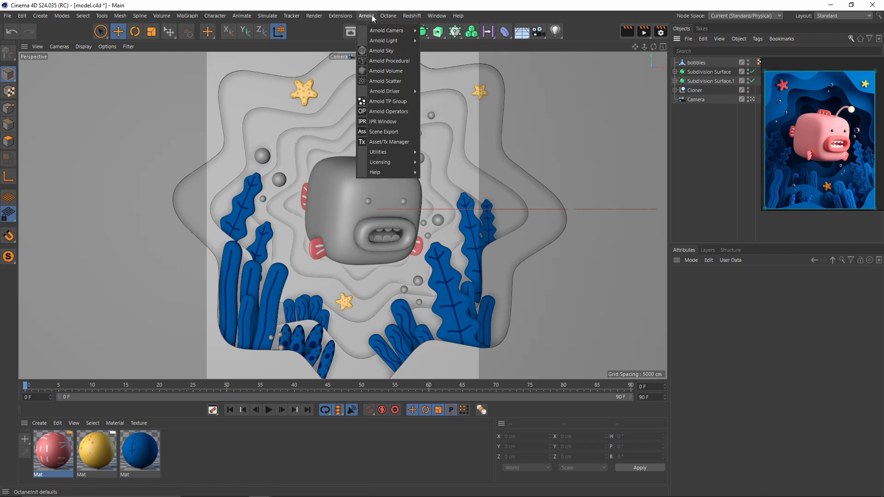
pyautogui.click(400, 39)
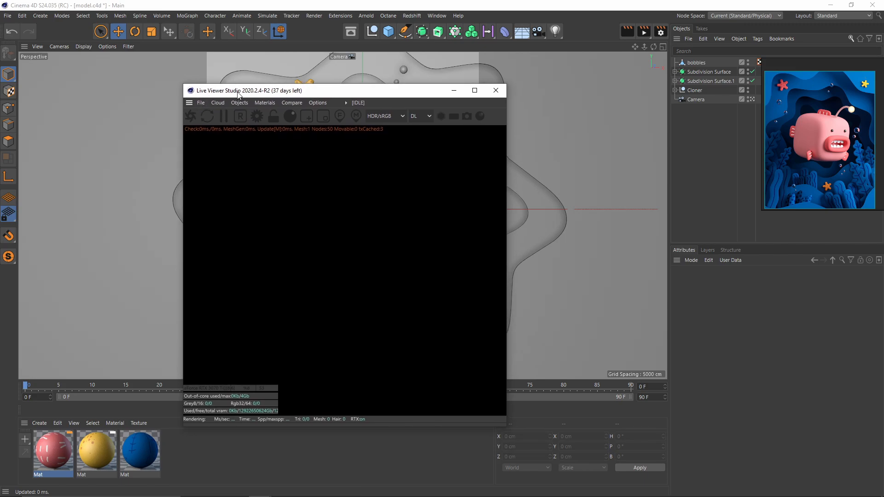
# Dock the Live Viewer beside the viewport and start a clay-mode live render locked to the render resolution.
pyautogui.moveTo(190, 124); pyautogui.dragTo(651, 175)
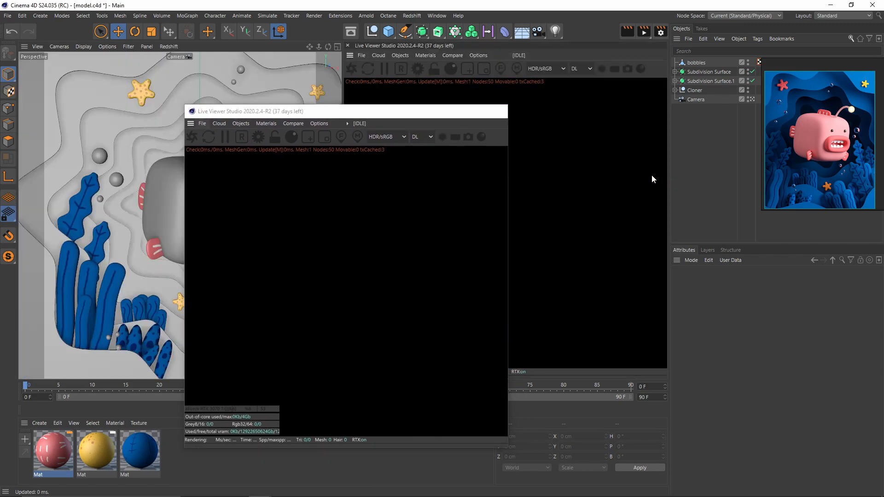
pyautogui.click(351, 69)
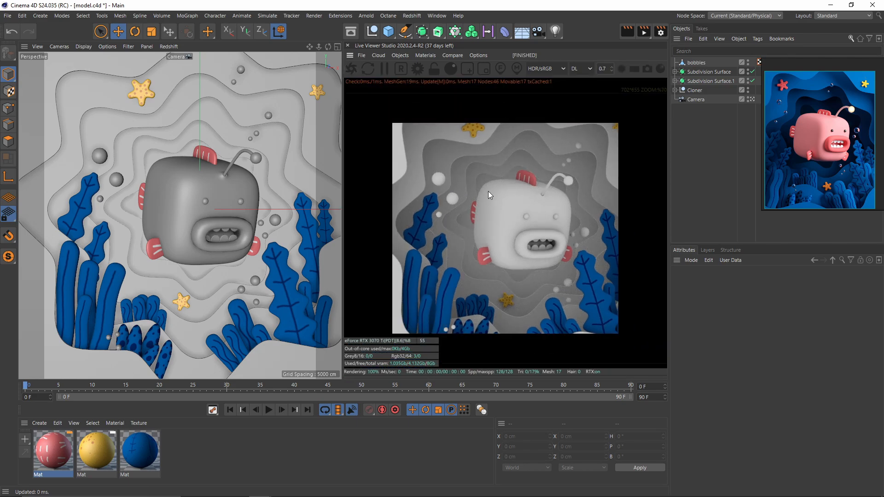
pyautogui.click(456, 73)
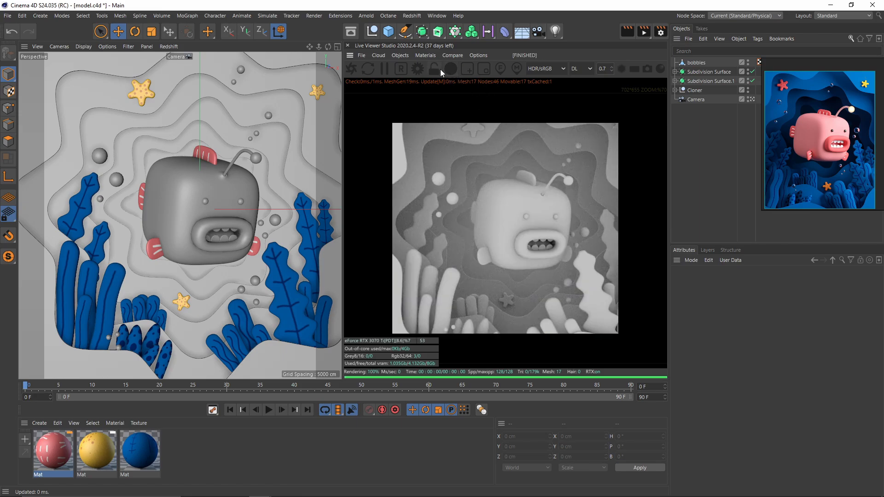
pyautogui.click(435, 69)
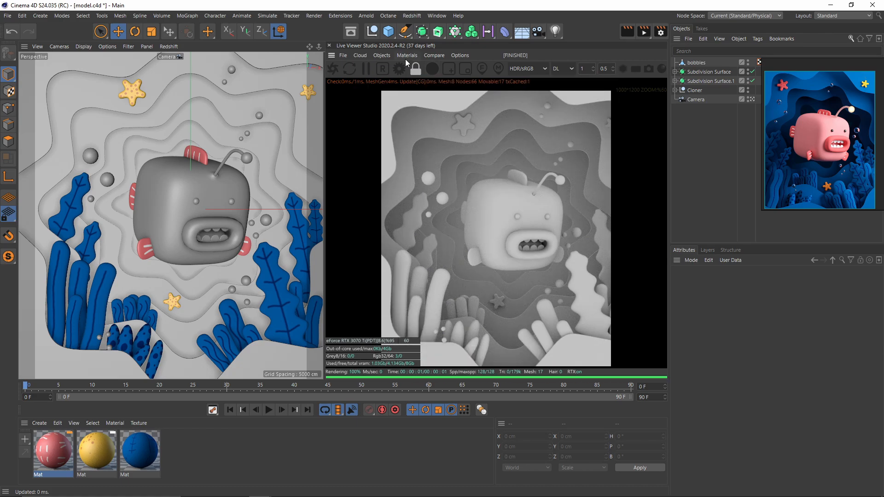
# Add an Octane Arealight to the scene.
pyautogui.click(385, 55)
pyautogui.moveTo(400, 99)
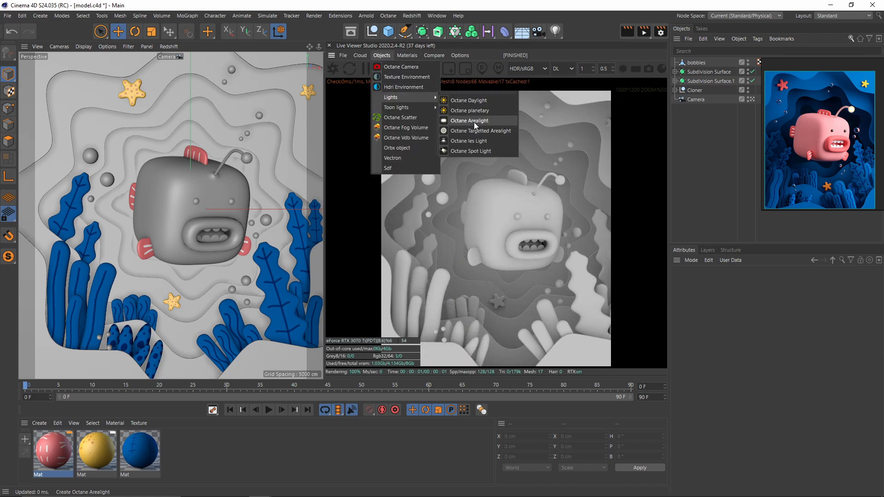
pyautogui.click(474, 121)
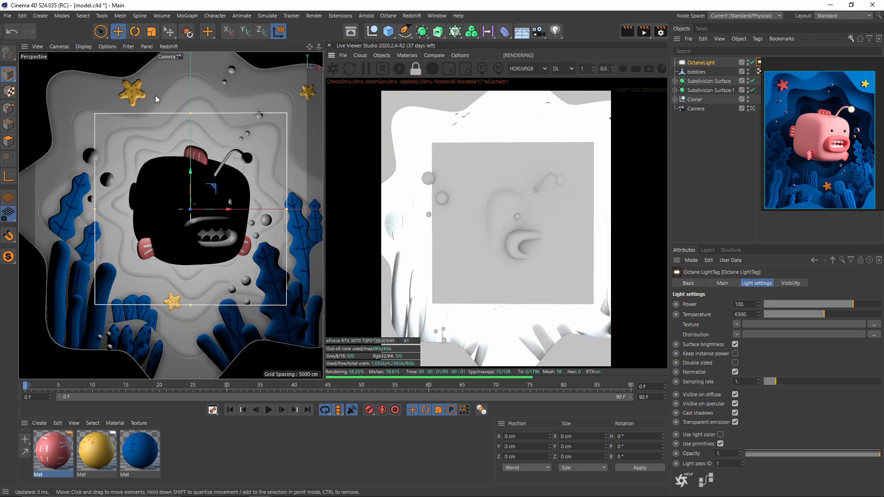
# Turn the top view into a shaded perspective view showing the fish, area light and camera from outside.
pyautogui.middleClick(156, 95)
pyautogui.middleClick(222, 110)
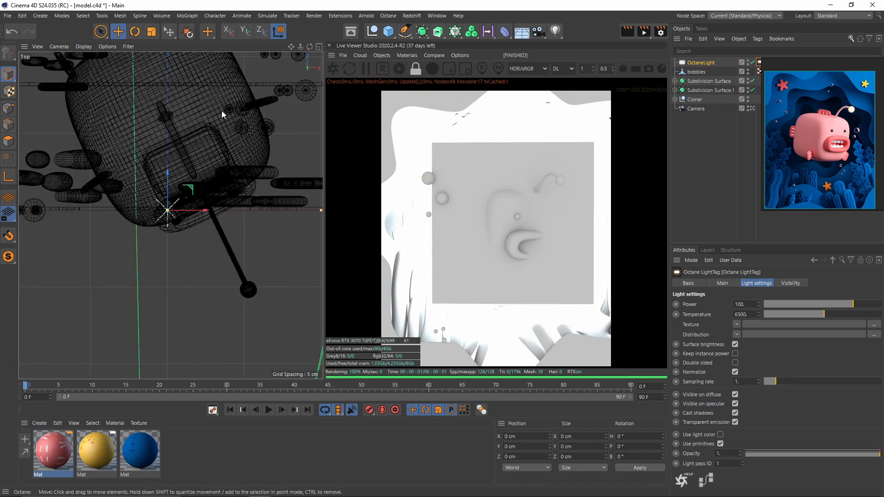
pyautogui.click(60, 46)
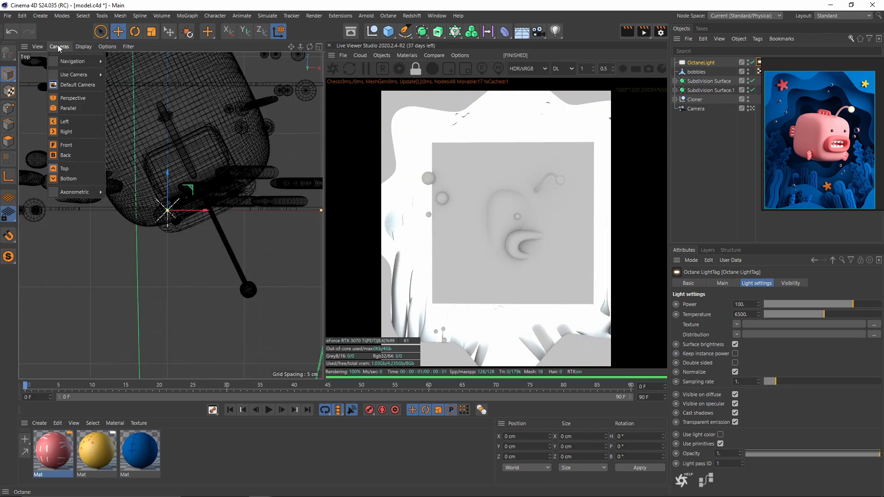
pyautogui.click(72, 100)
pyautogui.press('n')
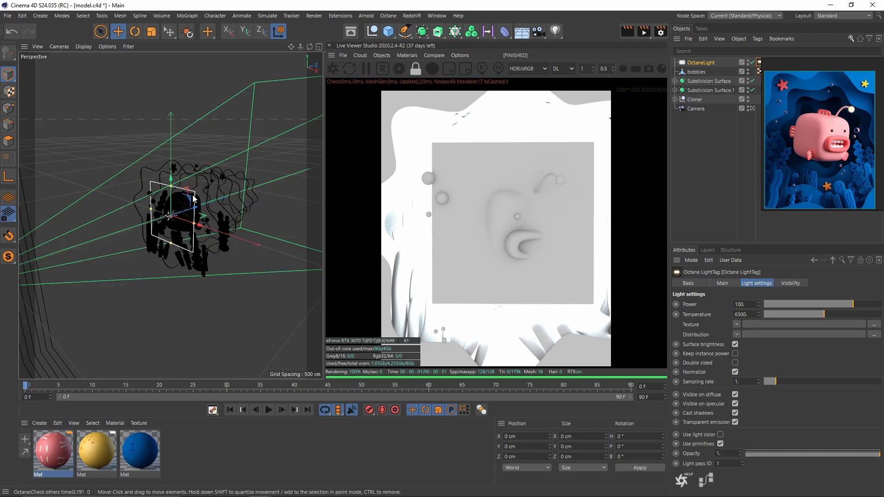
pyautogui.press('a')
pyautogui.moveTo(197, 199)
pyautogui.keyDown('alt'); pyautogui.mouseDown()
pyautogui.moveTo(283, 207)
pyautogui.moveTo(256, 207)
pyautogui.mouseUp(); pyautogui.keyUp('alt')
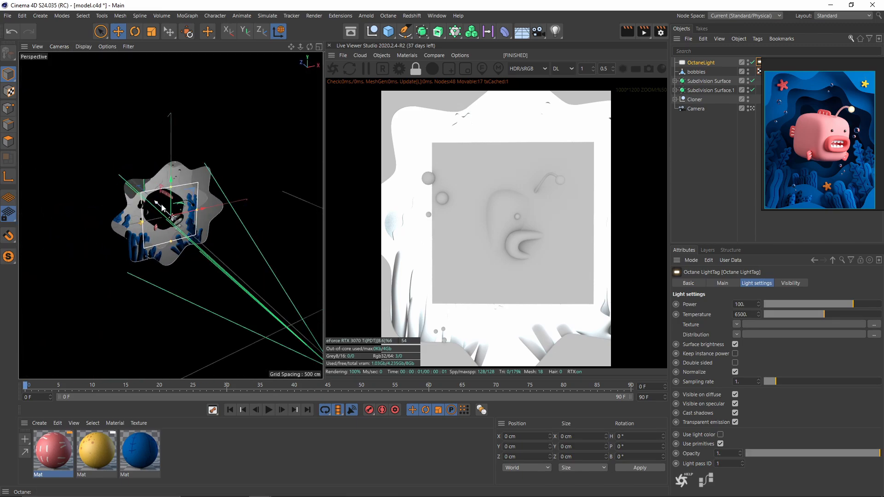
# Move the area light to about X 287, Y 171, Z -264 cm and rotate its heading to about 57°.
pyautogui.moveTo(161, 207); pyautogui.dragTo(195, 237)
pyautogui.scroll(-5, 207, 227)
pyautogui.moveTo(208, 202); pyautogui.dragTo(208, 176)
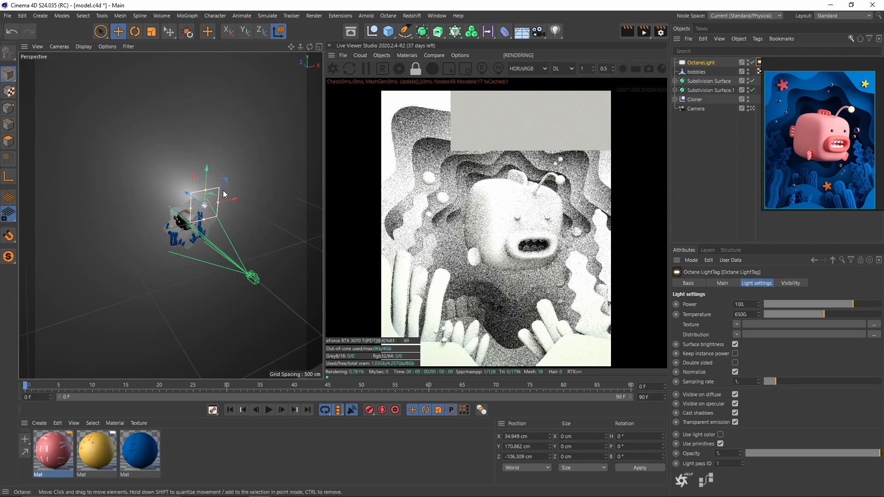
pyautogui.moveTo(233, 203); pyautogui.dragTo(219, 185)
pyautogui.keyDown('alt'); pyautogui.moveTo(253, 194); pyautogui.dragTo(223, 204, button='middle'); pyautogui.keyUp('alt')
pyautogui.keyDown('alt'); pyautogui.moveTo(223, 204); pyautogui.dragTo(244, 205); pyautogui.keyUp('alt')
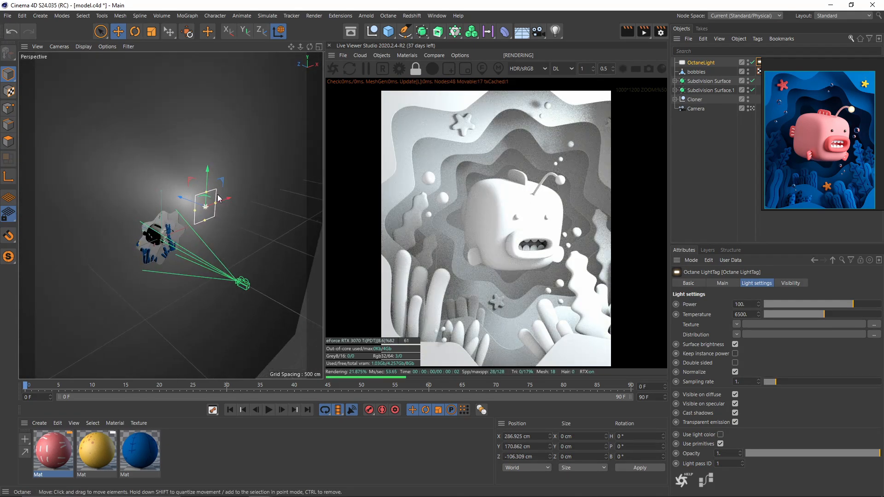
pyautogui.moveTo(178, 196); pyautogui.dragTo(243, 207)
pyautogui.press('r')
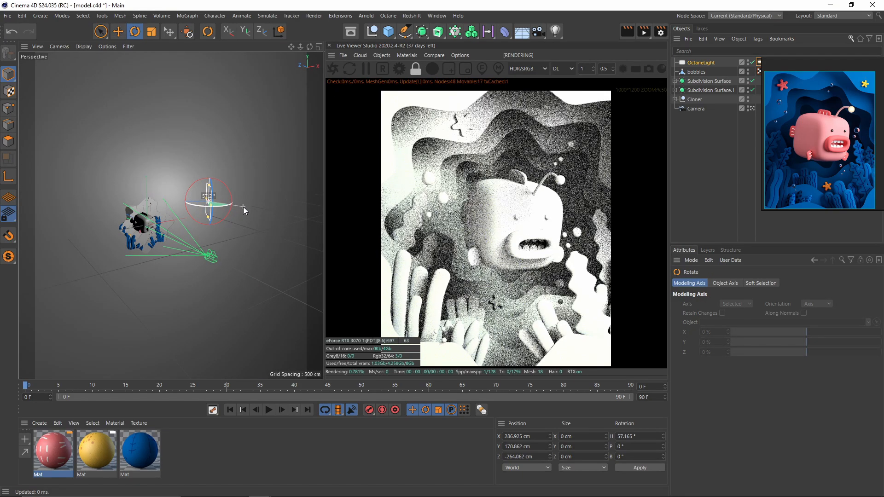
# Add a Target tag to the OctaneLight and set the fish's Subdivision Surface as its target object.
pyautogui.rightClick(693, 64)
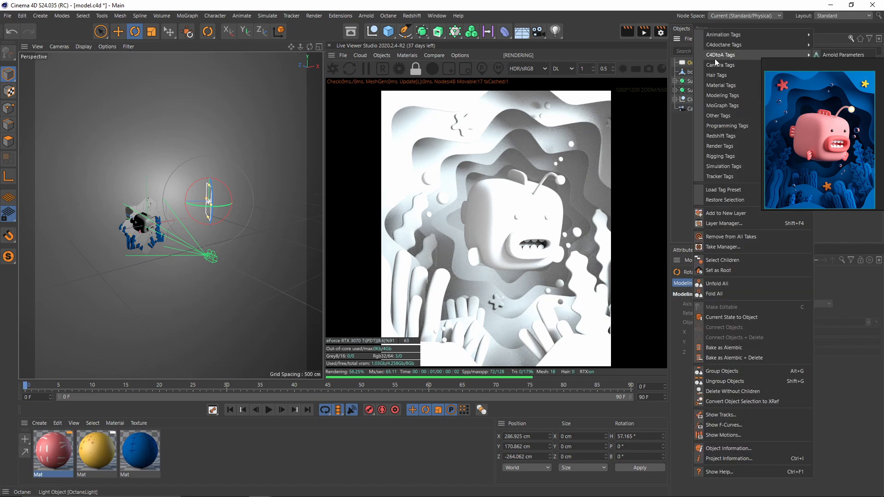
pyautogui.moveTo(742, 34)
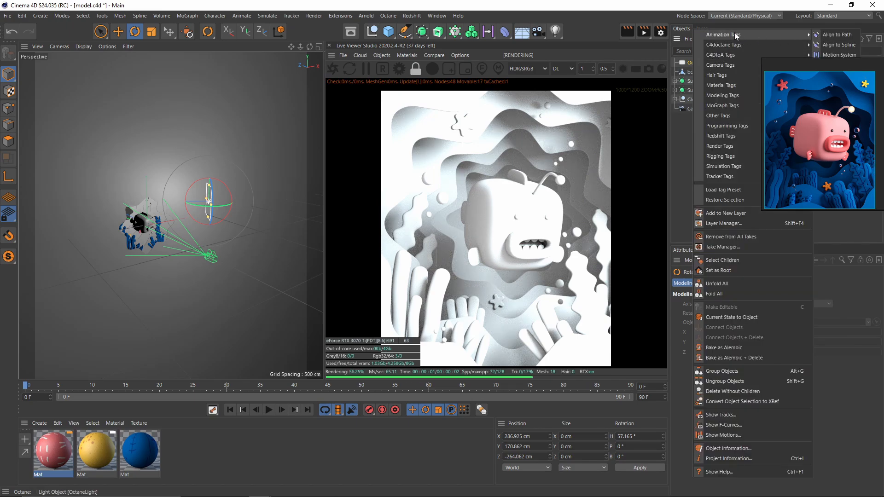
pyautogui.click(745, 18)
pyautogui.moveTo(836, 98); pyautogui.dragTo(837, 148, button='right')
pyautogui.rightClick(695, 65)
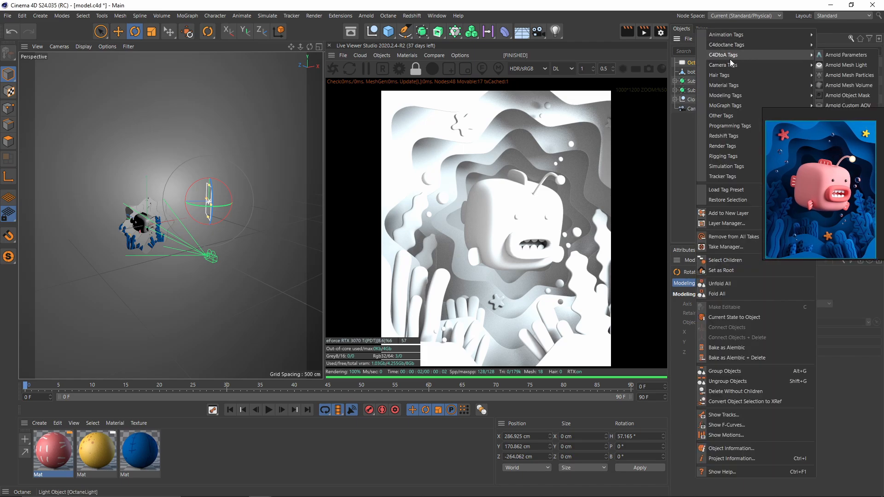
pyautogui.moveTo(746, 36)
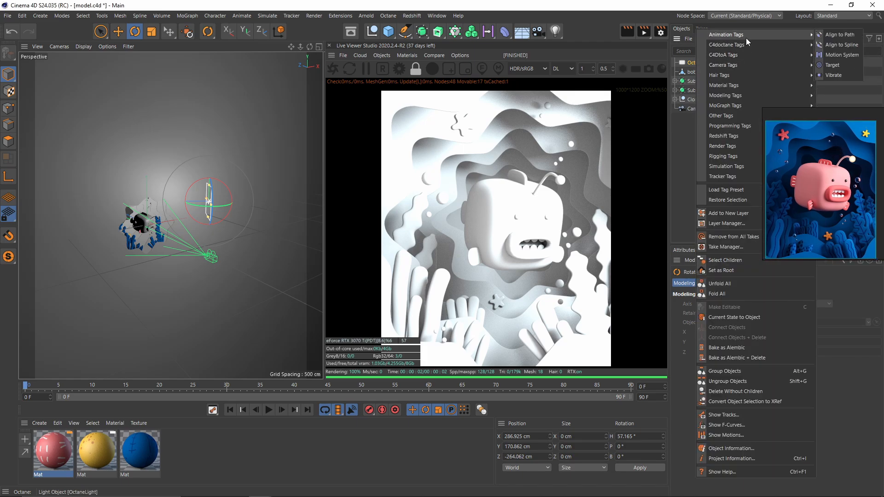
pyautogui.click(835, 65)
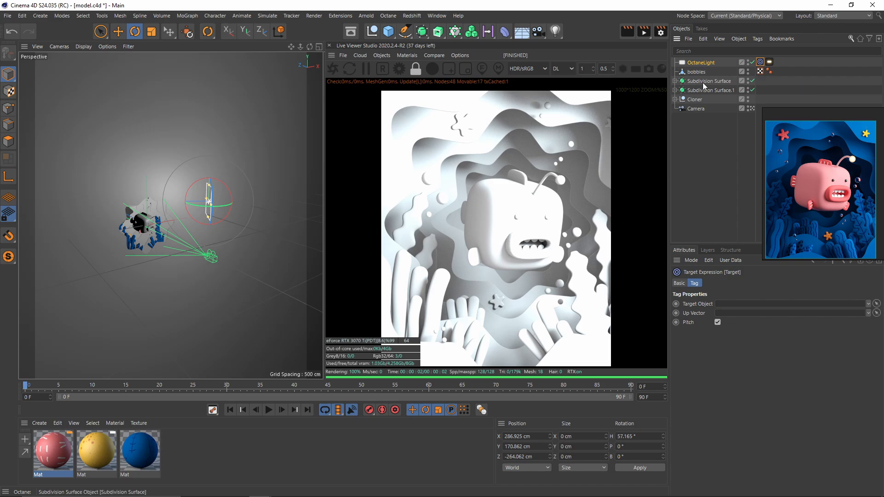
pyautogui.moveTo(704, 85); pyautogui.dragTo(747, 307)
# Pull the light away from the fish along its own axis to about X 552, Y 329, Z -562 cm.
pyautogui.press('e')
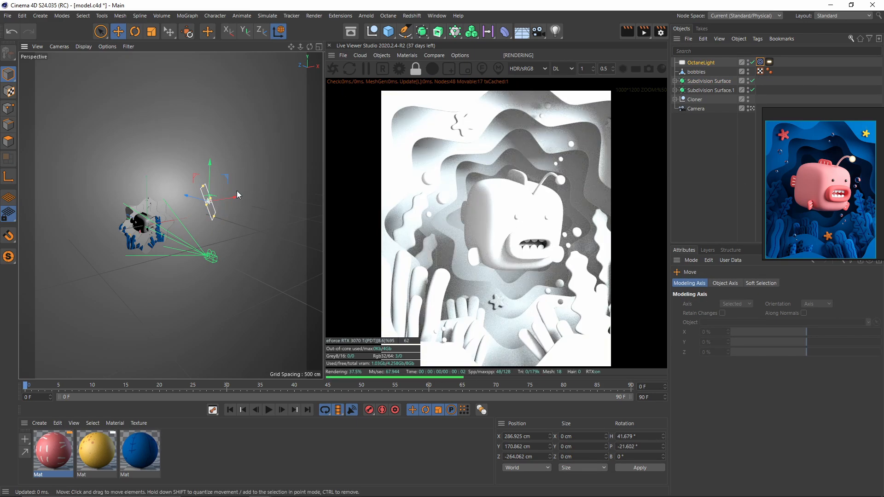
pyautogui.click(279, 31)
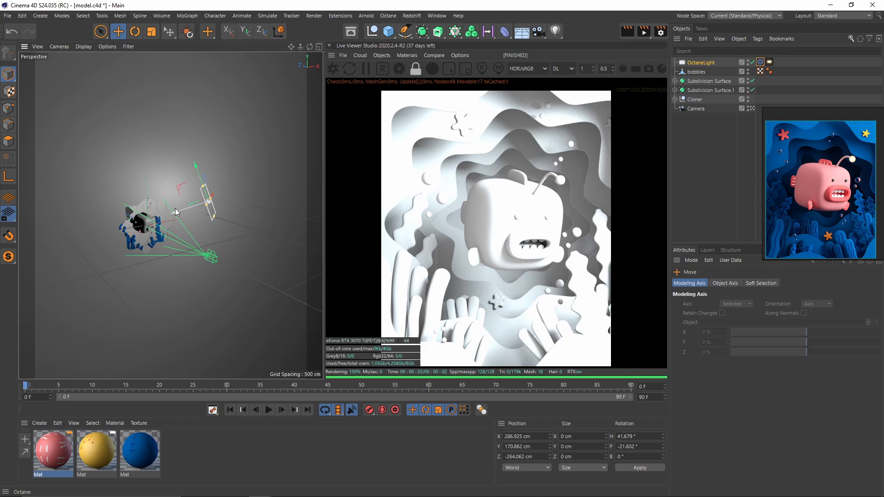
pyautogui.moveTo(180, 213)
pyautogui.mouseDown()
pyautogui.moveTo(258, 197)
pyautogui.moveTo(245, 191)
pyautogui.moveTo(212, 203)
pyautogui.moveTo(197, 192)
pyautogui.moveTo(126, 189)
pyautogui.moveTo(197, 210)
pyautogui.mouseUp()
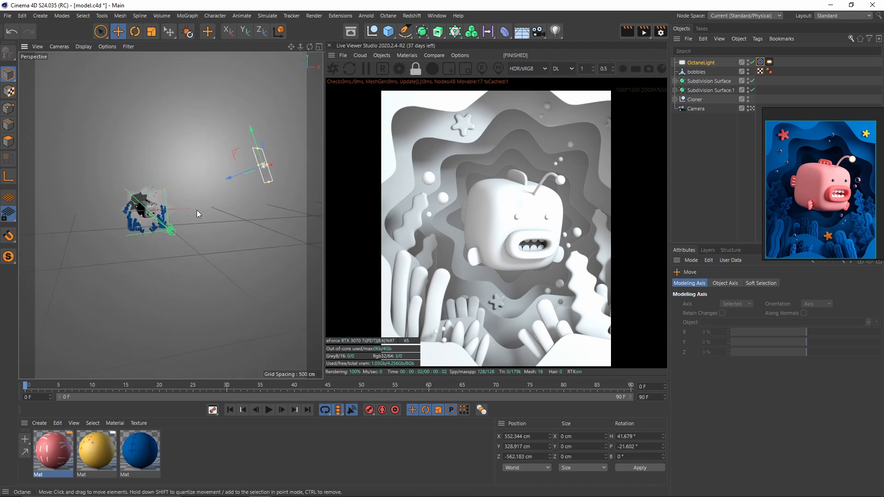
# In the camera view, rotate the fish to about H -51.7°, P 3.1°, B 13.5° to match the reference image.
pyautogui.middleClick(200, 219)
pyautogui.middleClick(227, 176)
pyautogui.scroll(3, 818, 191)
pyautogui.moveTo(817, 191); pyautogui.dragTo(802, 198, button='middle')
pyautogui.click(709, 81)
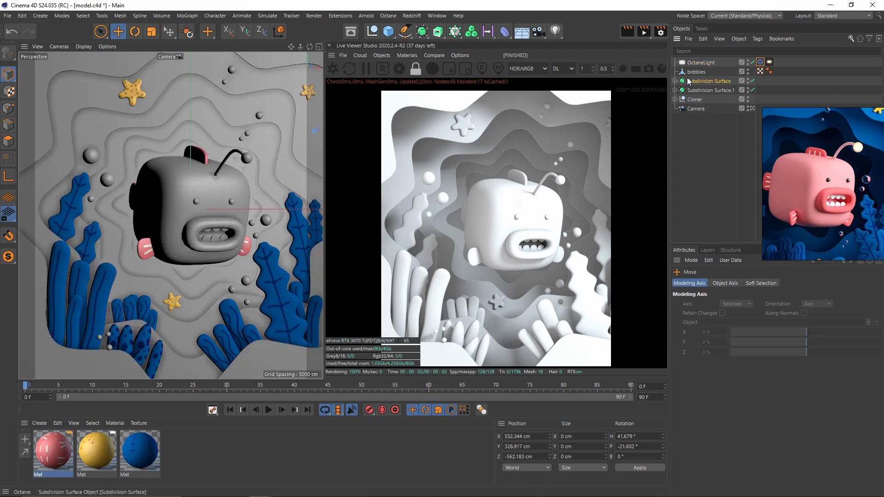
pyautogui.press('r')
pyautogui.moveTo(191, 215); pyautogui.dragTo(198, 217)
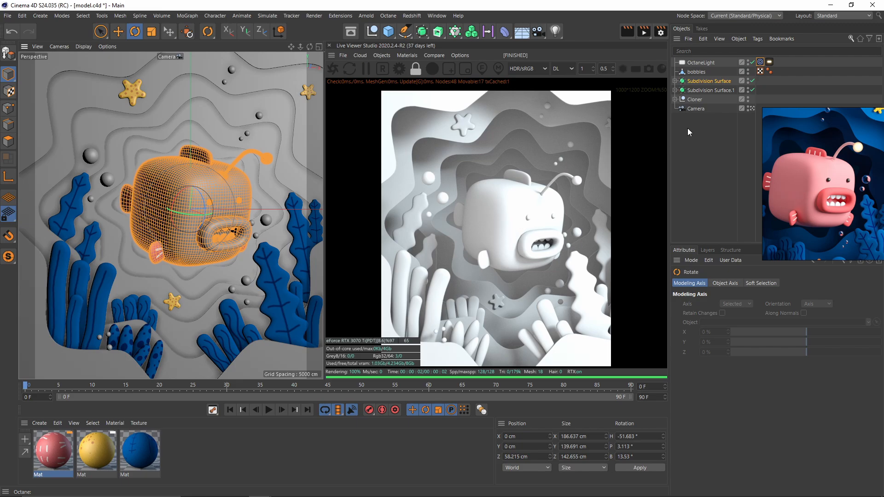
# Check the lit scene from the default camera and return to the scene Camera.
pyautogui.click(753, 108)
pyautogui.click(754, 109)
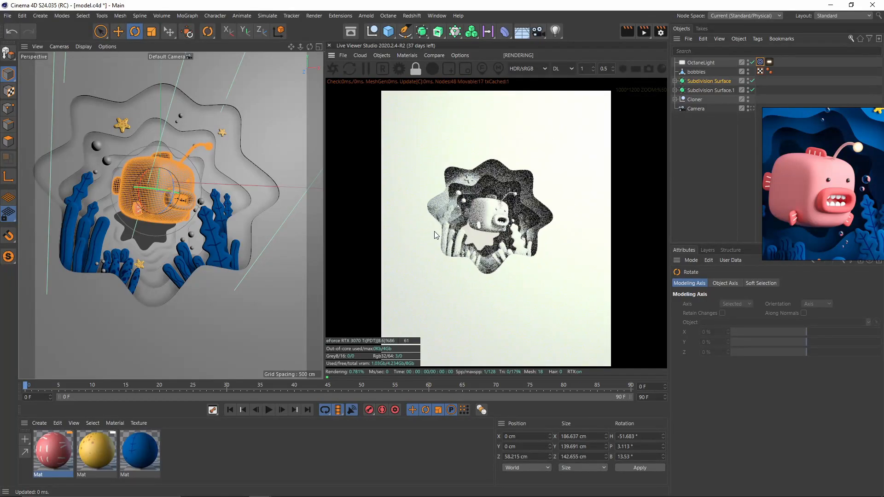
pyautogui.moveTo(516, 192); pyautogui.dragTo(536, 212)
pyautogui.click(752, 109)
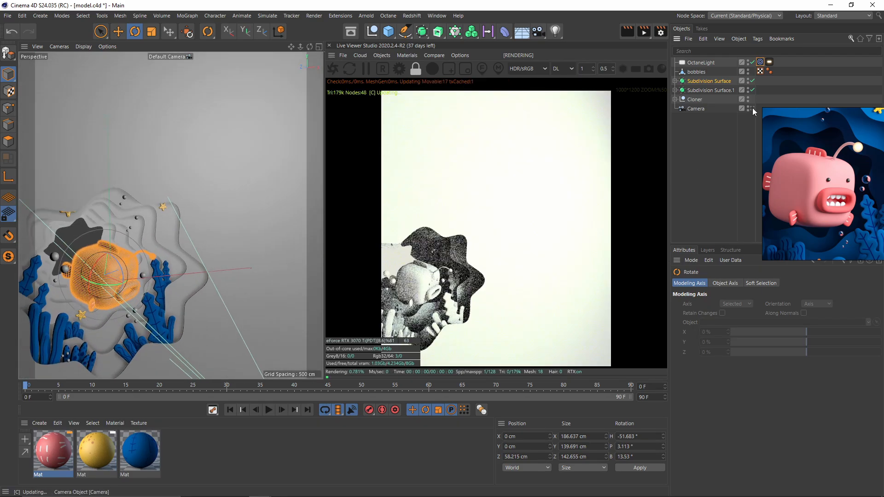
# Add an Octane Hdri Environment and replace its image texture with a Color shader.
pyautogui.click(387, 56)
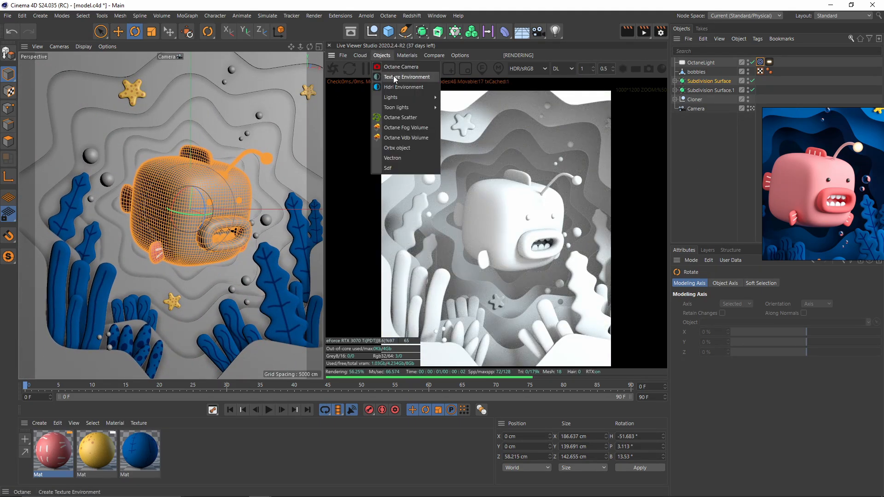
pyautogui.click(399, 88)
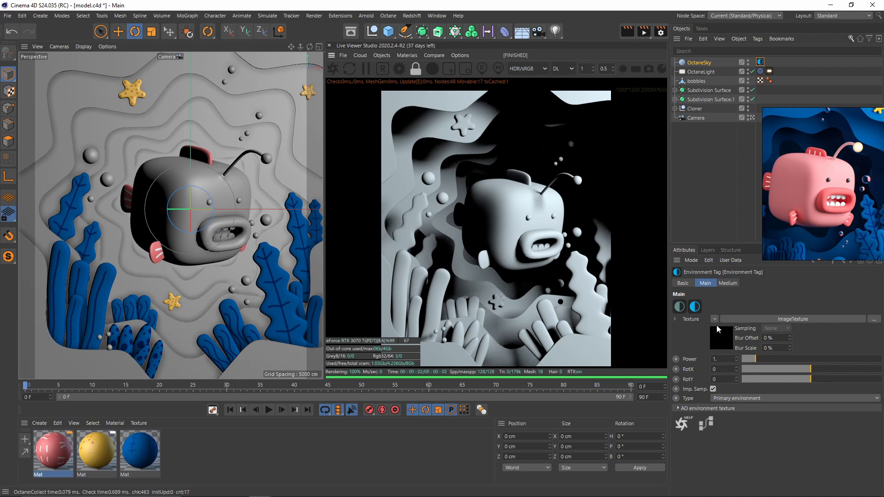
pyautogui.click(721, 336)
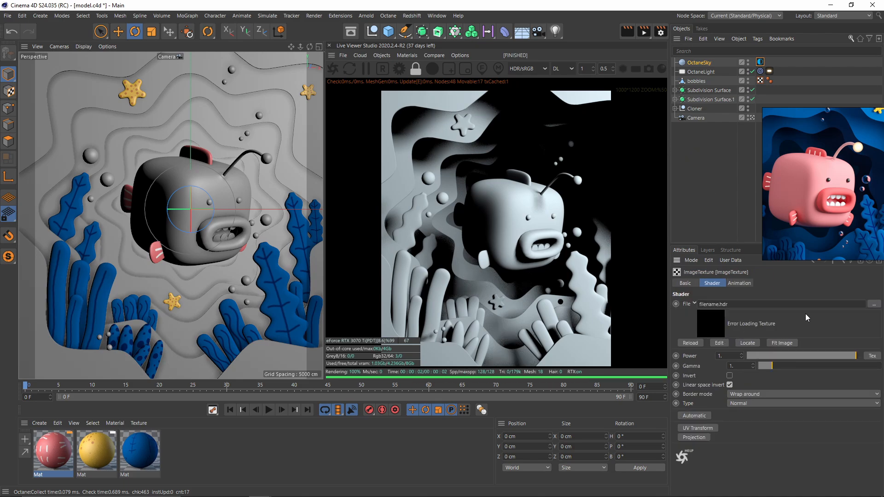
pyautogui.click(760, 63)
pyautogui.click(714, 319)
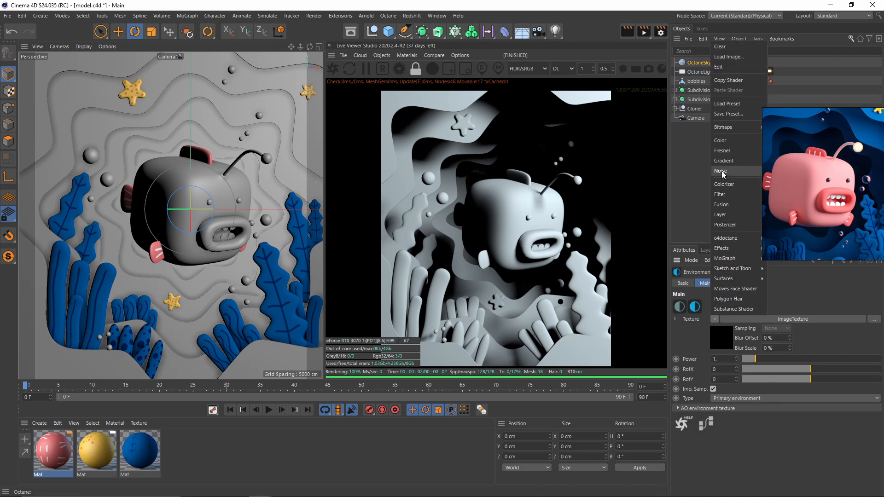
pyautogui.click(728, 140)
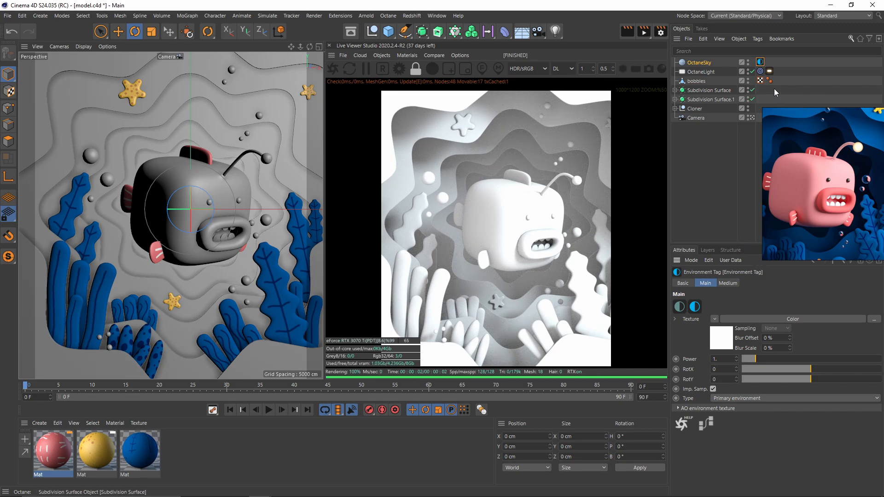
# Force the OctaneSky visible in editor and render, and darken its Color shader to a value of 65%.
pyautogui.click(748, 62)
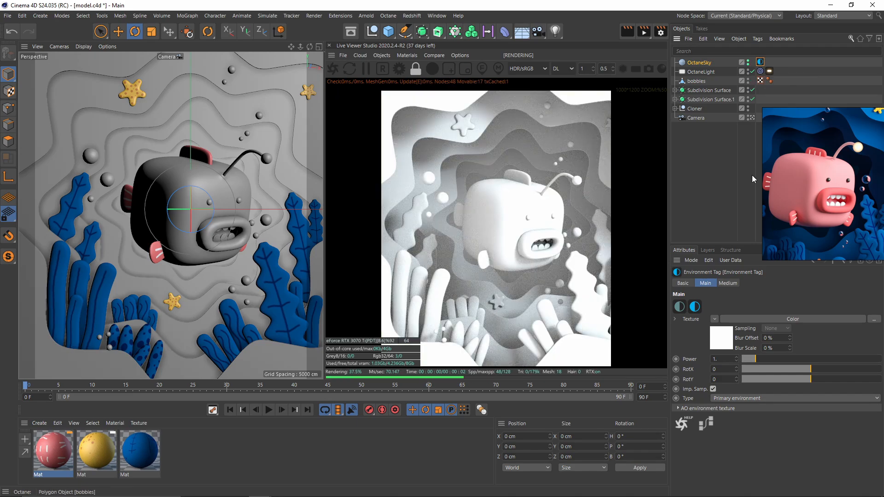
pyautogui.click(727, 346)
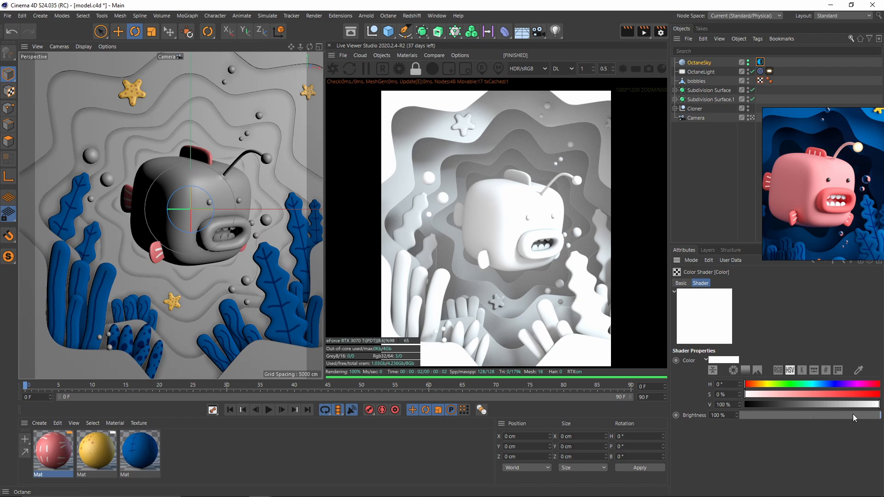
pyautogui.click(837, 404)
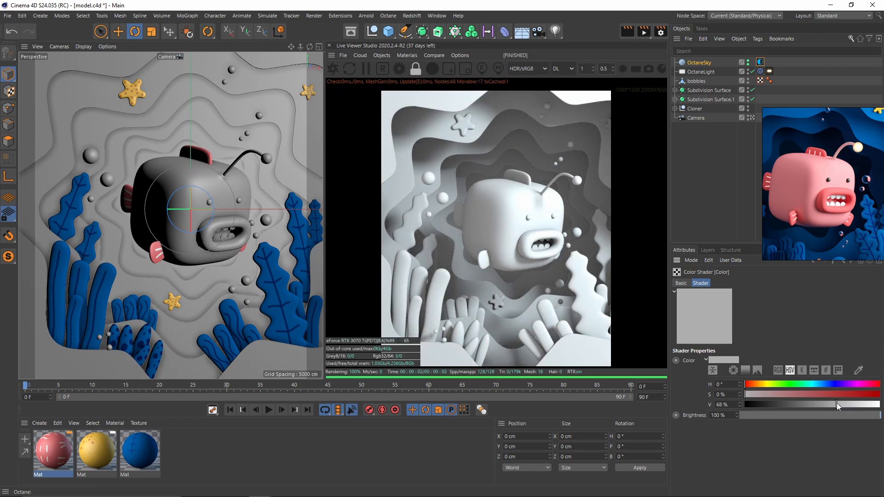
pyautogui.moveTo(835, 403); pyautogui.dragTo(832, 403)
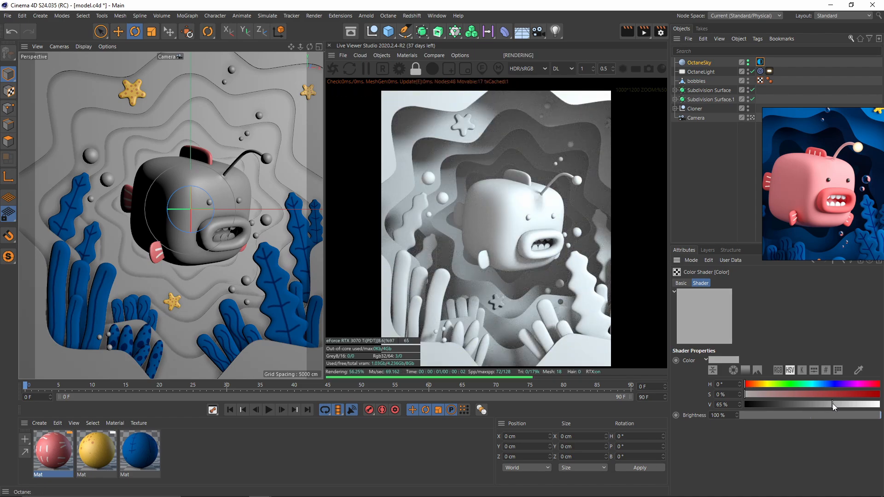
pyautogui.scroll(-2, 804, 175)
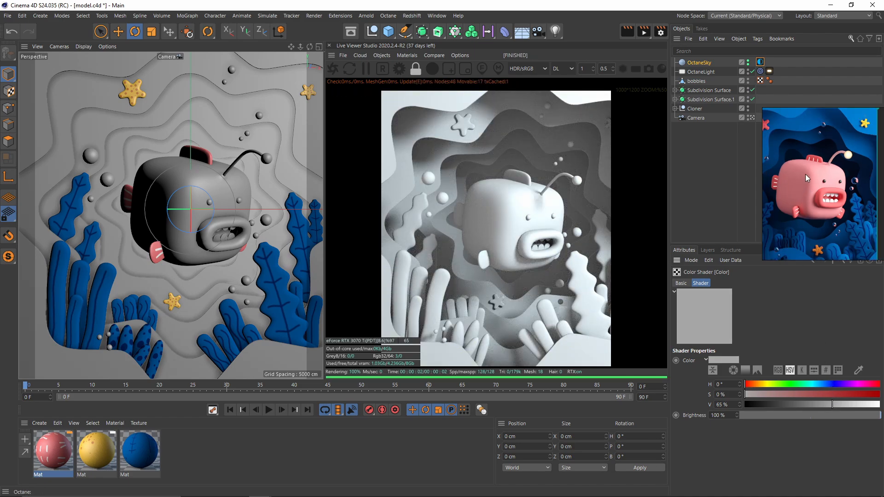
pyautogui.moveTo(805, 174); pyautogui.dragTo(827, 193, button='middle')
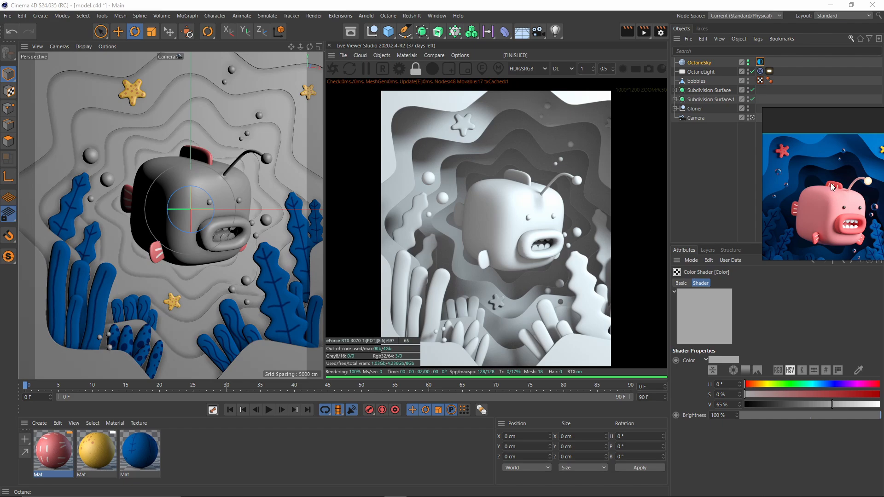
pyautogui.moveTo(820, 153); pyautogui.dragTo(825, 168, button='middle')
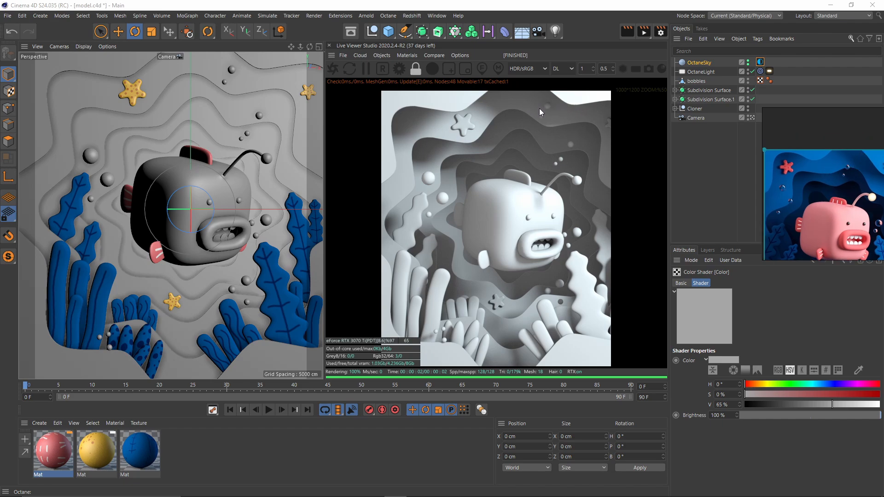
pyautogui.moveTo(797, 205); pyautogui.dragTo(825, 200, button='middle')
pyautogui.scroll(-2, 814, 184)
pyautogui.scroll(2, 805, 196)
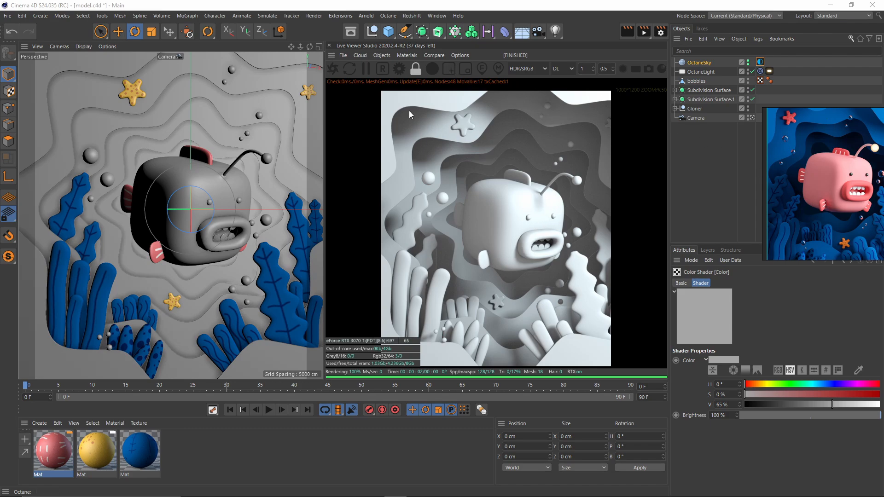
# Switch the Octane render kernel from Directlighting to Pathtracing and set its max samples to 512.
pyautogui.click(401, 70)
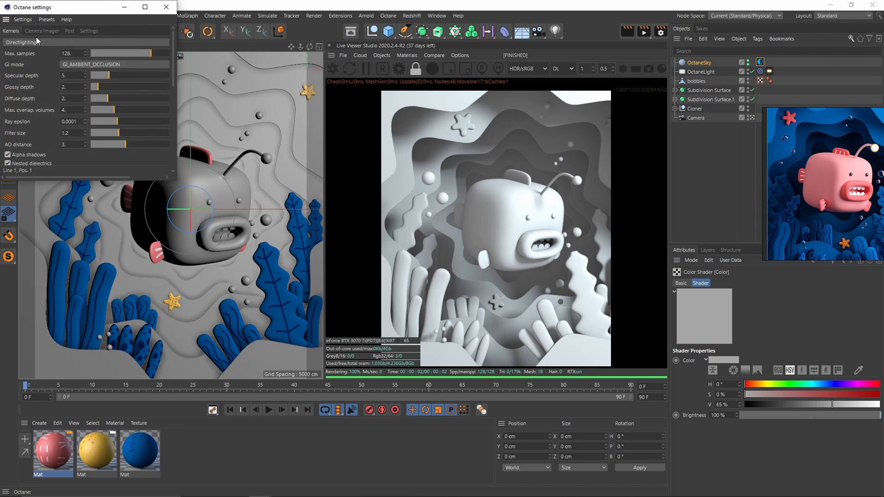
pyautogui.click(24, 39)
pyautogui.click(18, 72)
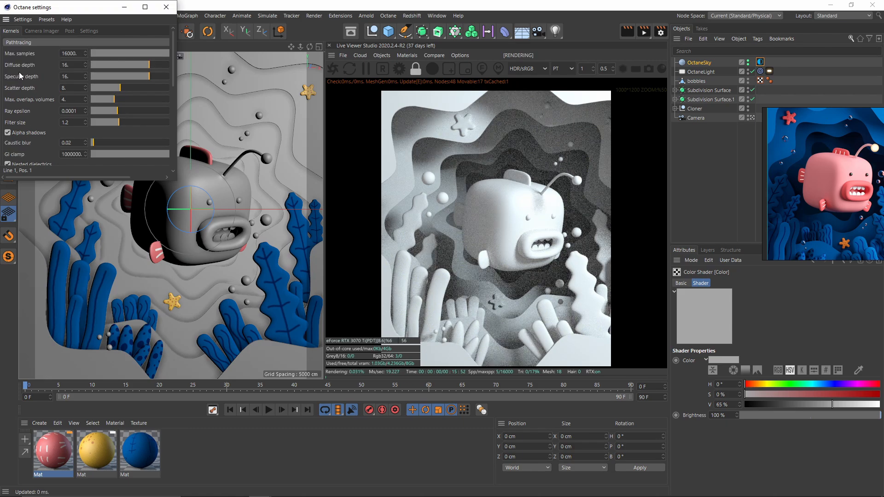
pyautogui.doubleClick(70, 54)
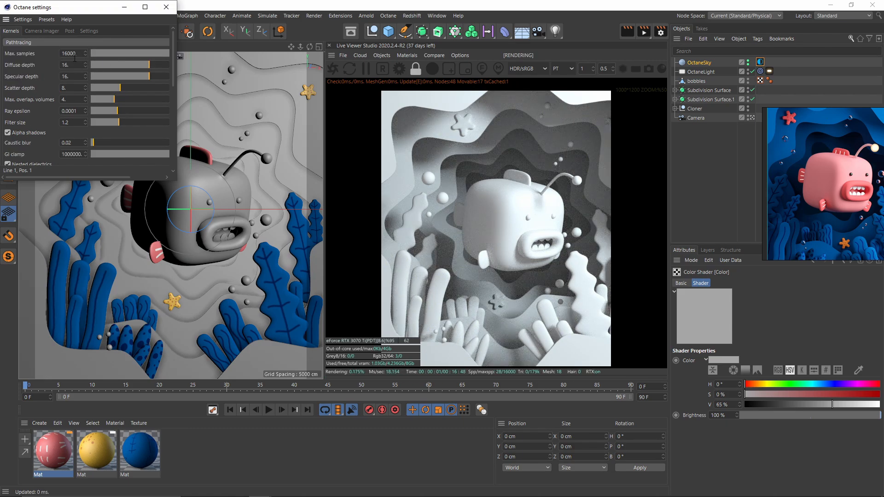
pyautogui.write('512.')
# Set the Pathtracing diffuse and specular depth to 8 and the GI clamp to 512, and close the Octane settings.
pyautogui.doubleClick(68, 77)
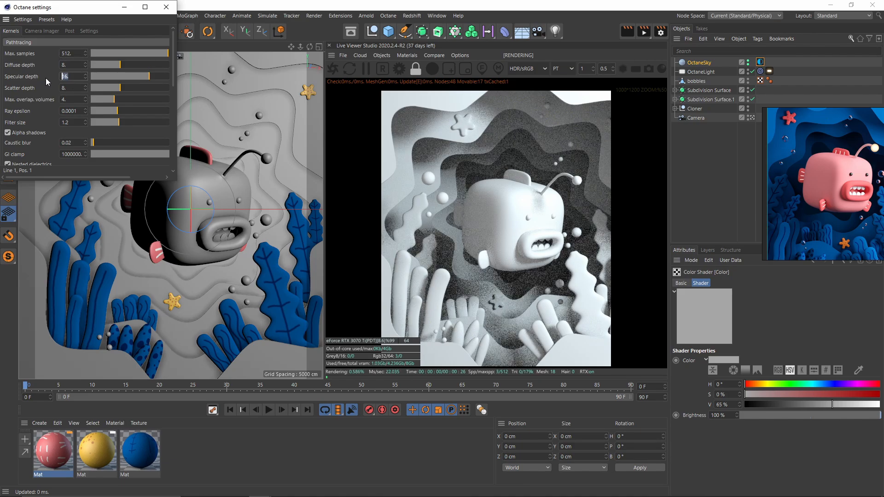
pyautogui.write('8')
pyautogui.press('Return')
pyautogui.doubleClick(77, 155)
pyautogui.write('512')
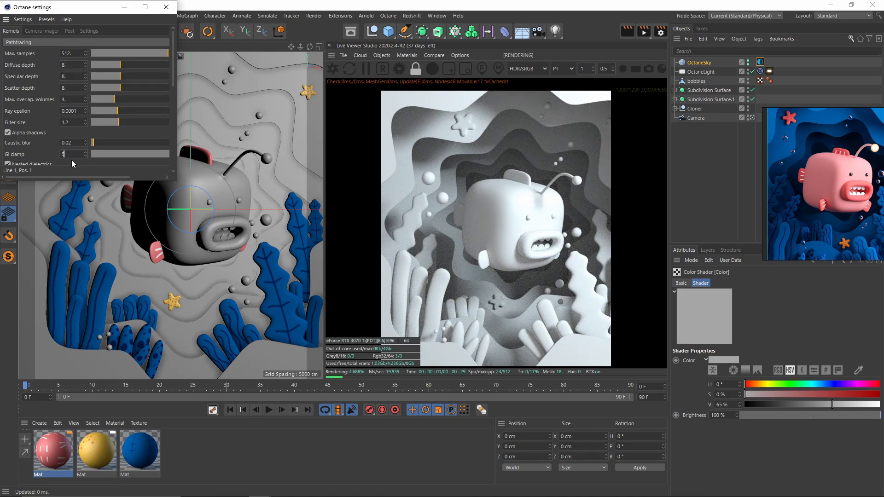
pyautogui.press('Return')
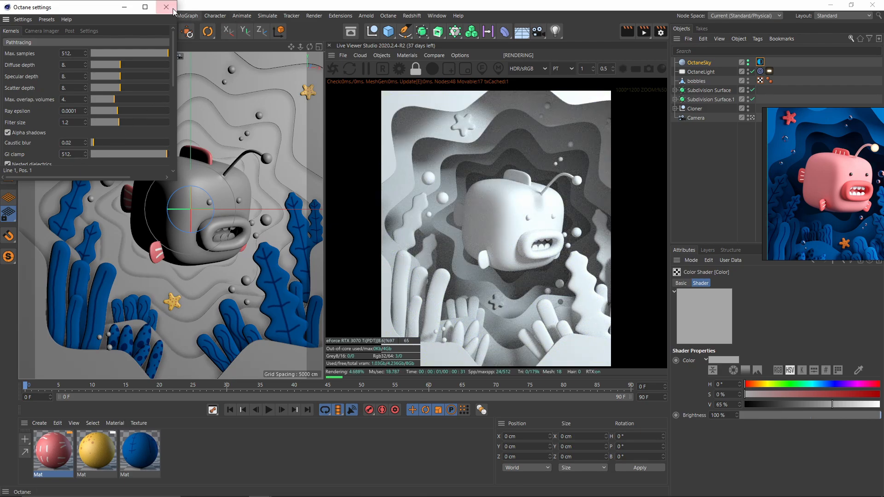
pyautogui.click(166, 7)
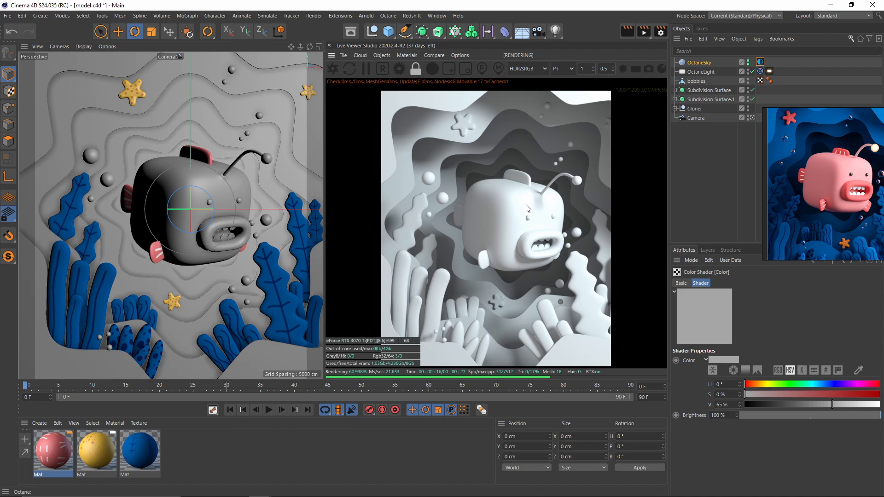
pyautogui.rightClick(695, 118)
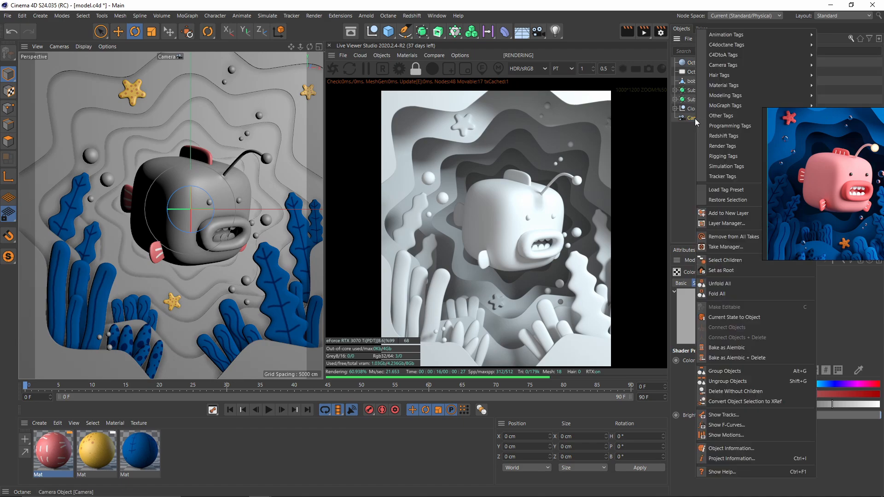
pyautogui.moveTo(737, 45)
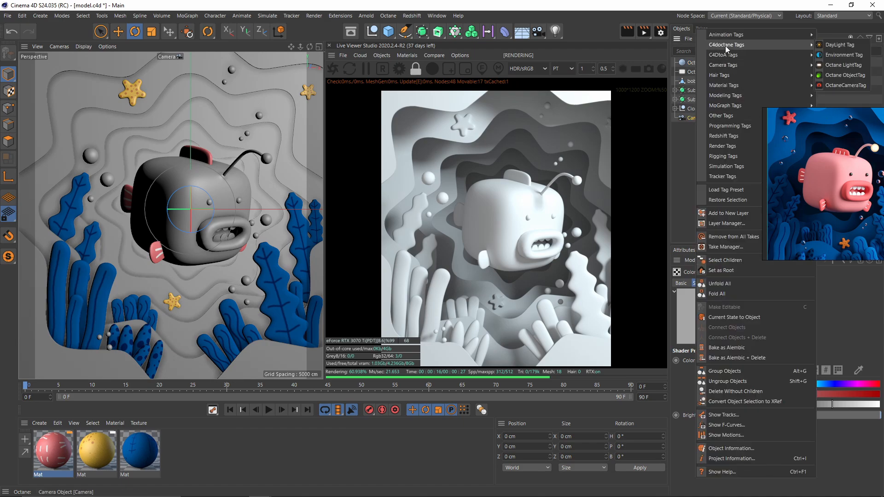
pyautogui.click(844, 75)
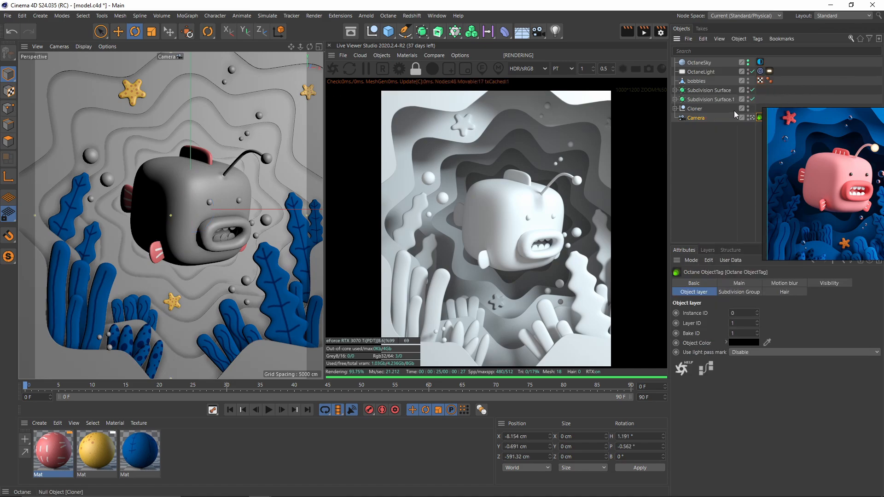
pyautogui.hotkey('ctrl', 'z')
# Add an OctaneCameraTag to the Camera and enable its Camera Imager with exposure 1.2 and highlight compression about 0.4.
pyautogui.rightClick(697, 119)
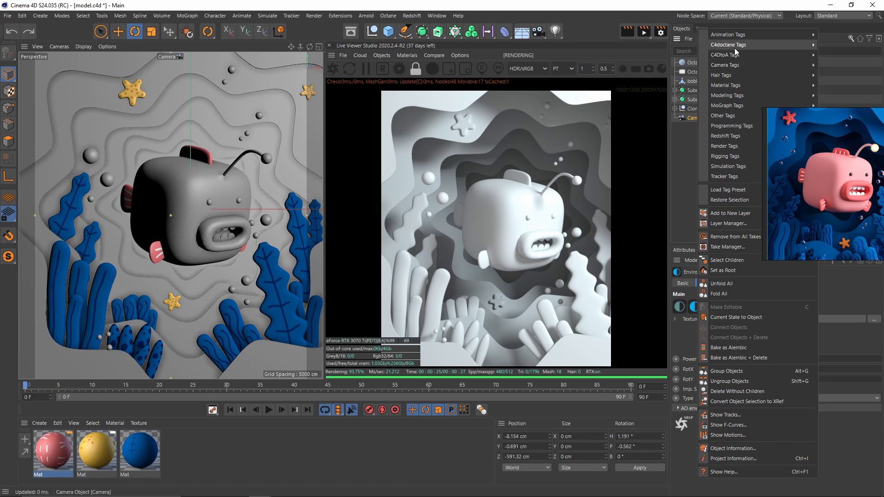
pyautogui.moveTo(737, 45)
pyautogui.click(843, 87)
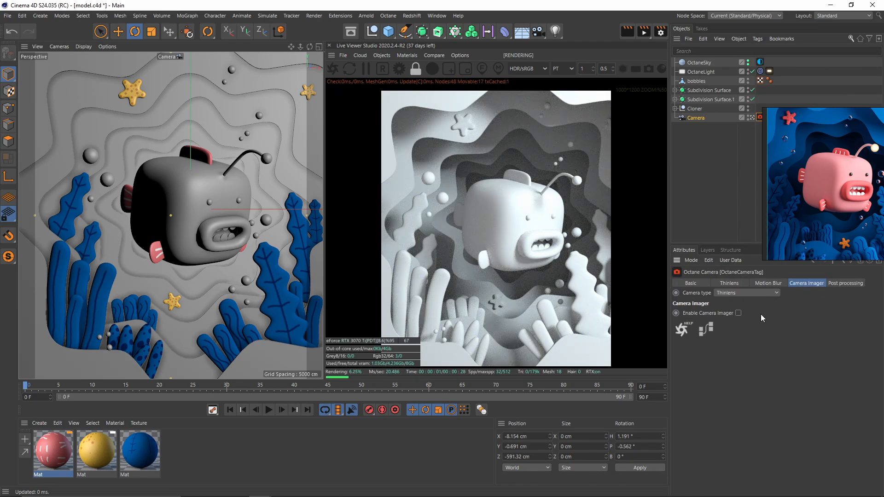
pyautogui.click(738, 313)
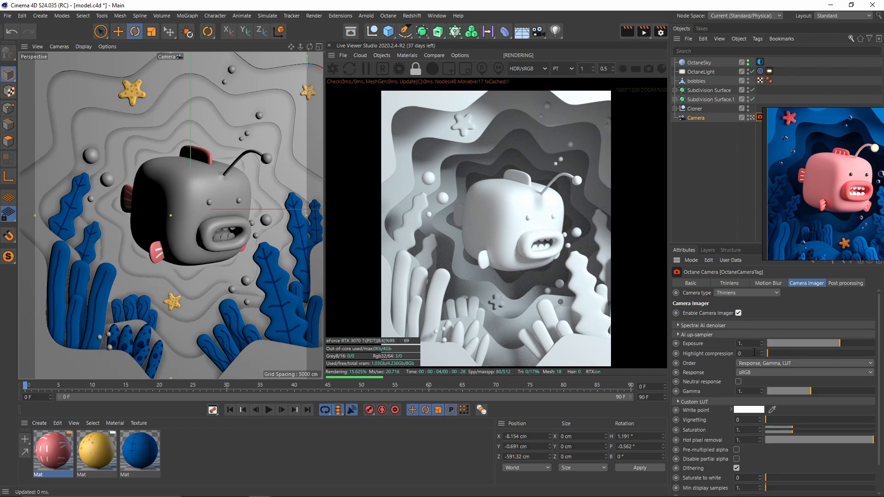
pyautogui.moveTo(781, 358); pyautogui.dragTo(791, 358)
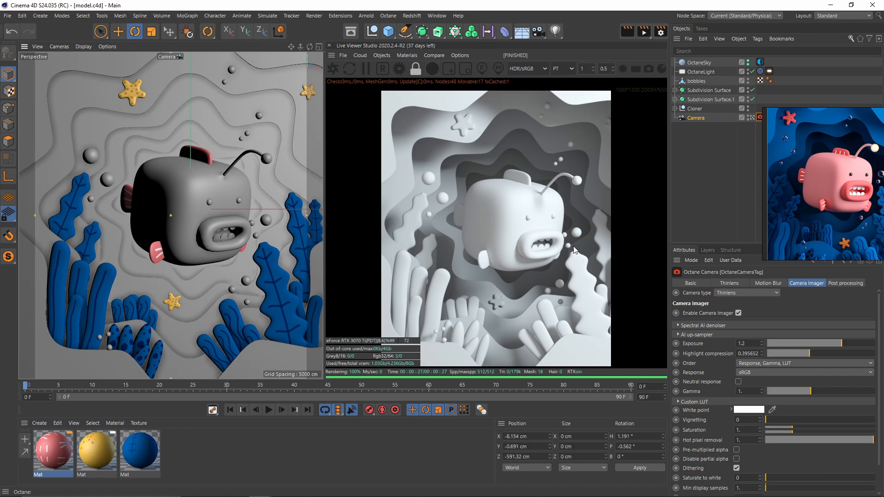
# Turn off clay mode in the live render and create an Octane Diffuse material.
pyautogui.click(432, 70)
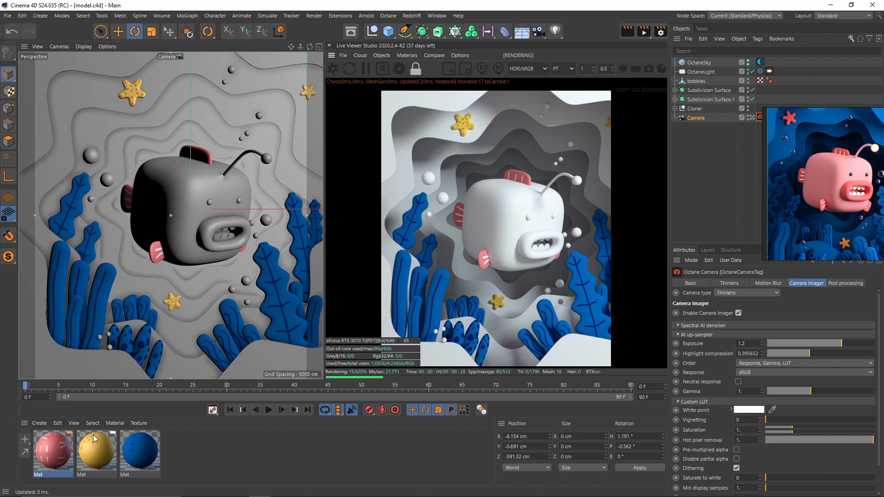
pyautogui.click(383, 56)
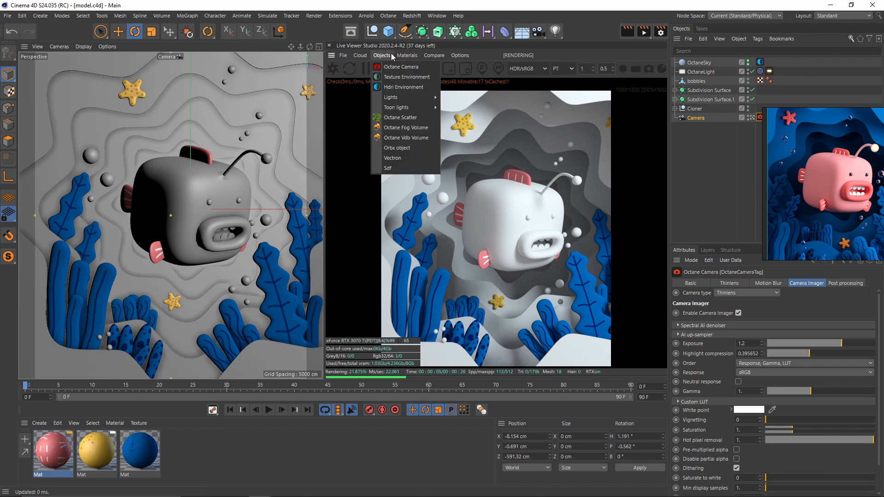
pyautogui.moveTo(407, 56)
pyautogui.moveTo(442, 100)
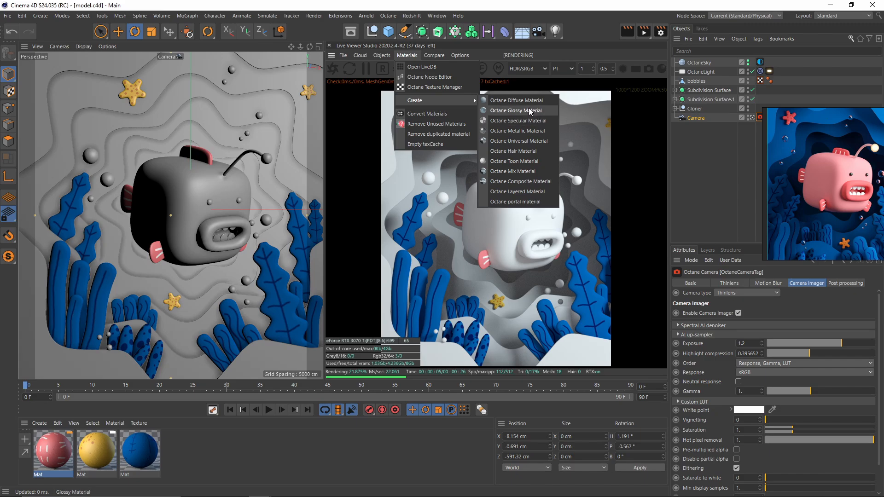
pyautogui.click(516, 100)
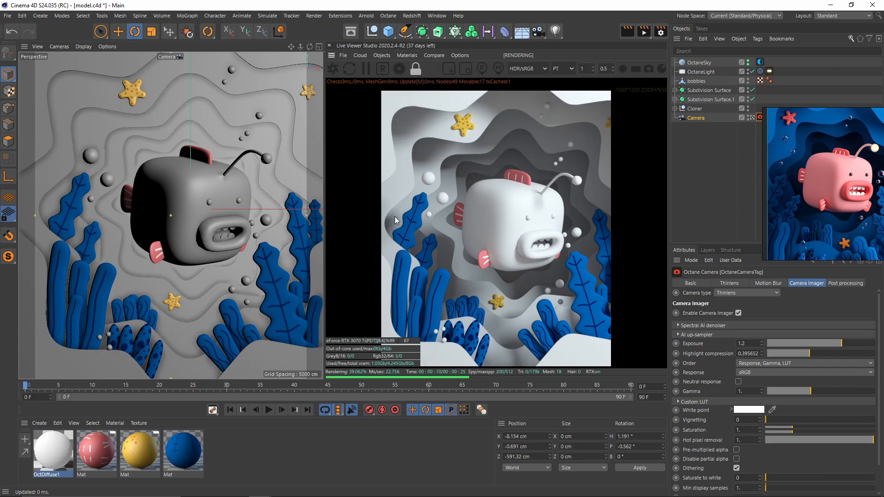
# Load the flowers image as the new material's diffuse texture without copying it to the project, and replace the blue seaweed material with it.
pyautogui.doubleClick(60, 454)
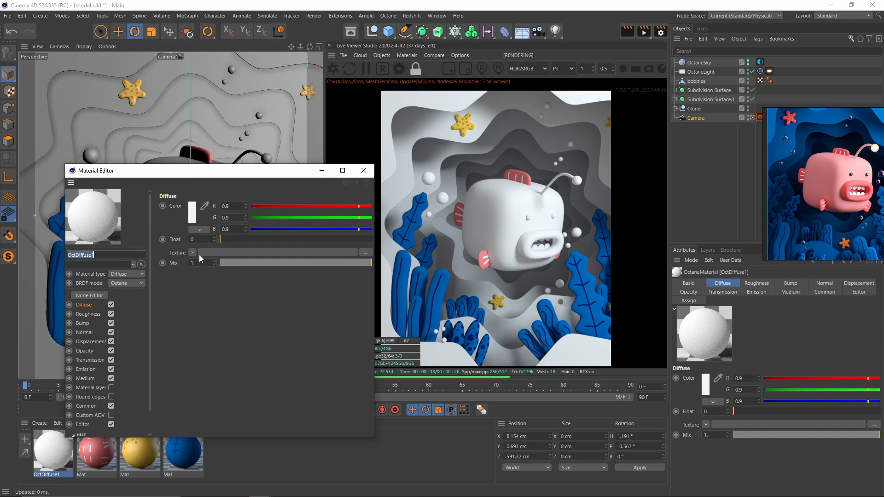
pyautogui.click(364, 253)
pyautogui.doubleClick(267, 184)
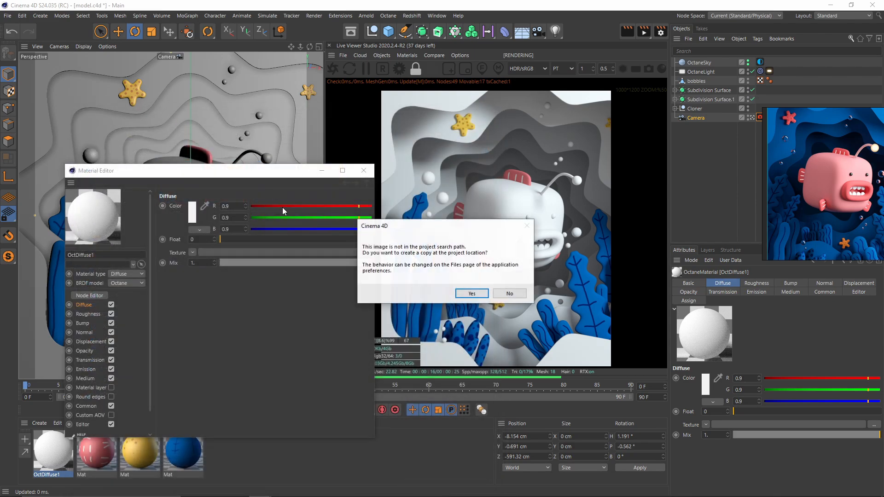
pyautogui.click(510, 293)
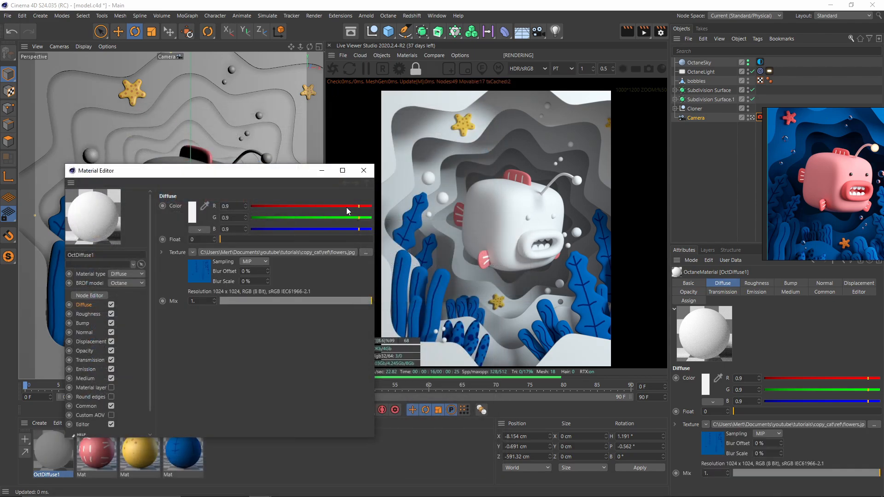
pyautogui.click(364, 170)
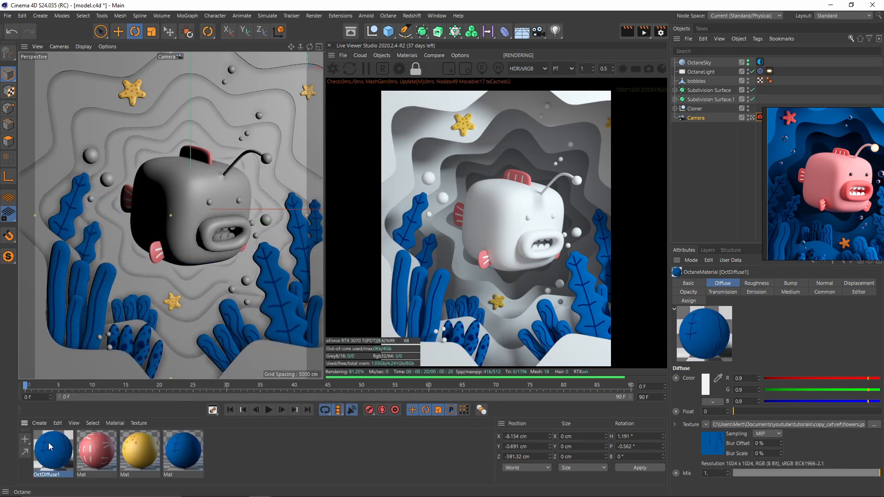
pyautogui.moveTo(48, 444); pyautogui.dragTo(177, 449)
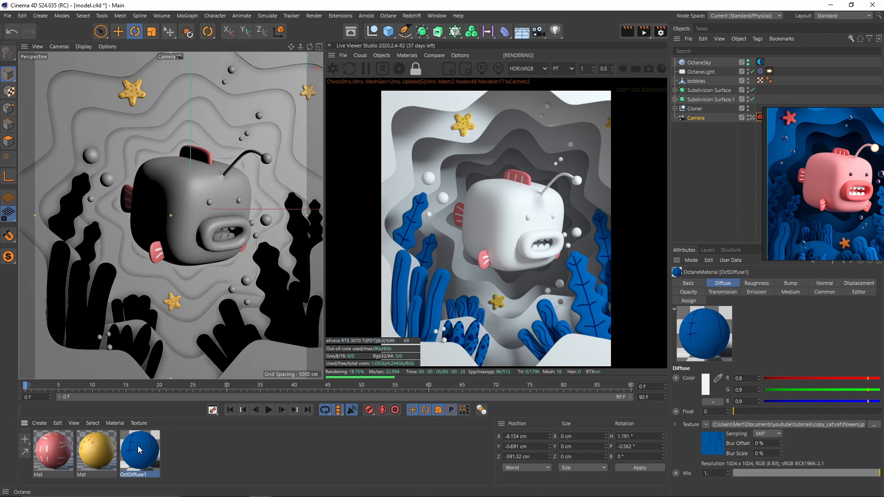
# Make a copy of the blue Octane material textured with the starfish_color image and replace the old yellow starfish material with it.
pyautogui.keyDown('ctrl'); pyautogui.moveTo(139, 453); pyautogui.dragTo(165, 455); pyautogui.keyUp('ctrl')
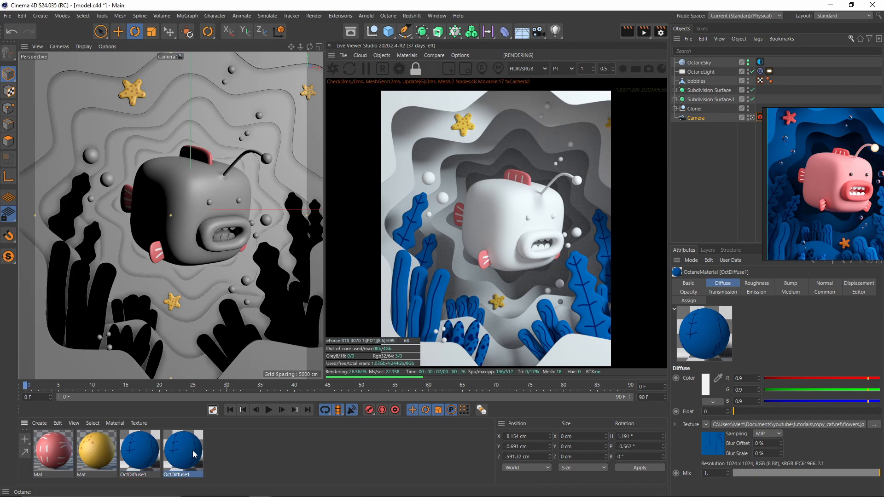
pyautogui.doubleClick(173, 454)
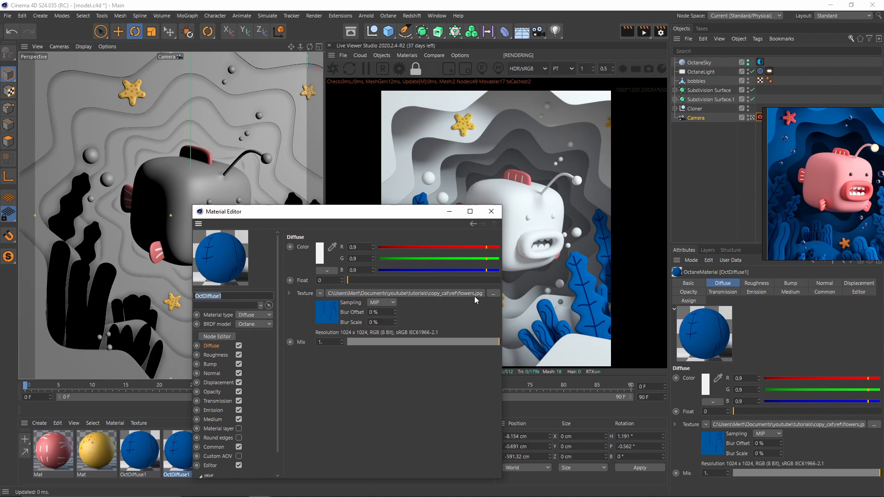
pyautogui.click(493, 293)
pyautogui.click(444, 192)
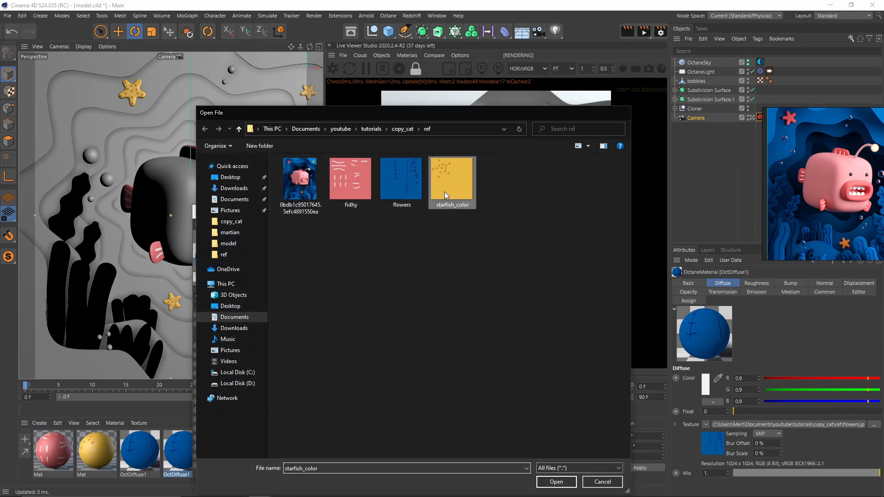
pyautogui.doubleClick(444, 192)
pyautogui.click(510, 292)
pyautogui.click(488, 209)
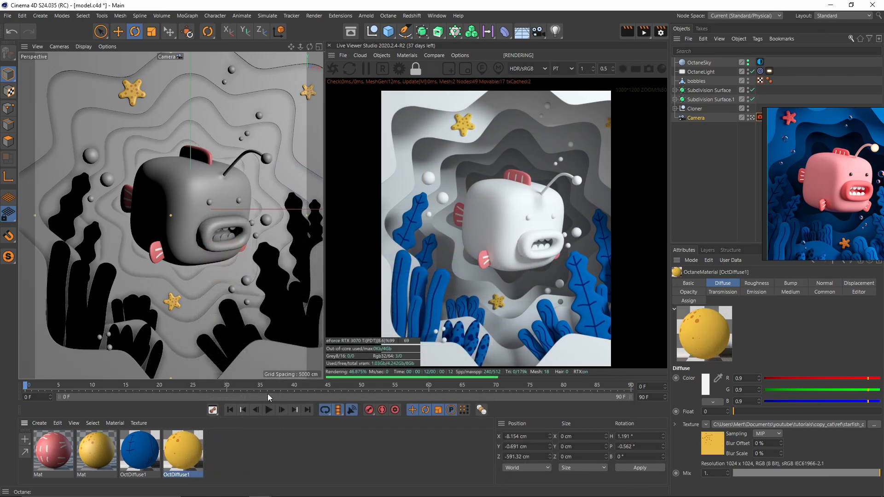
pyautogui.moveTo(182, 455); pyautogui.dragTo(95, 451)
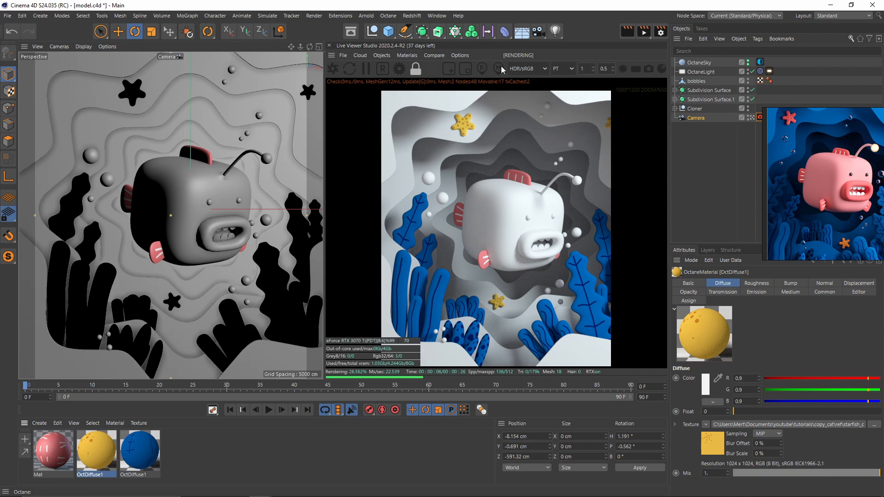
# Create an Octane Diffuse material and set its diffuse colour to the background blue sampled from the reference image.
pyautogui.click(414, 54)
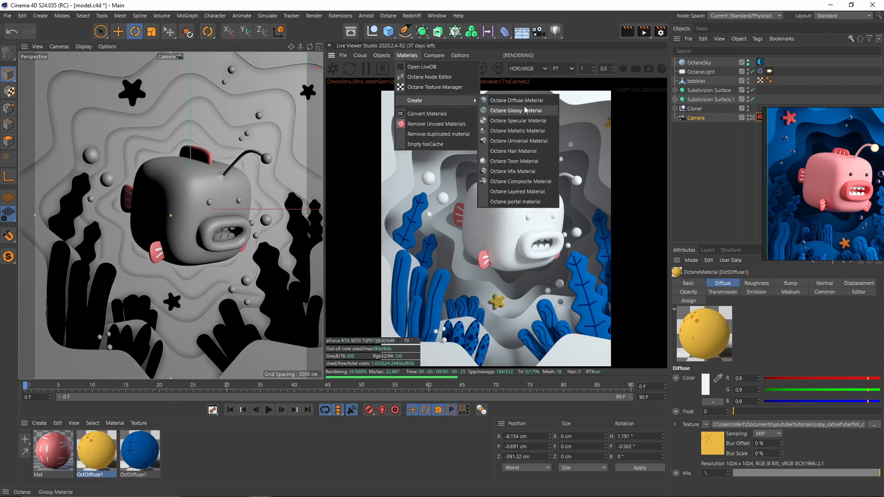
pyautogui.click(525, 109)
pyautogui.doubleClick(55, 451)
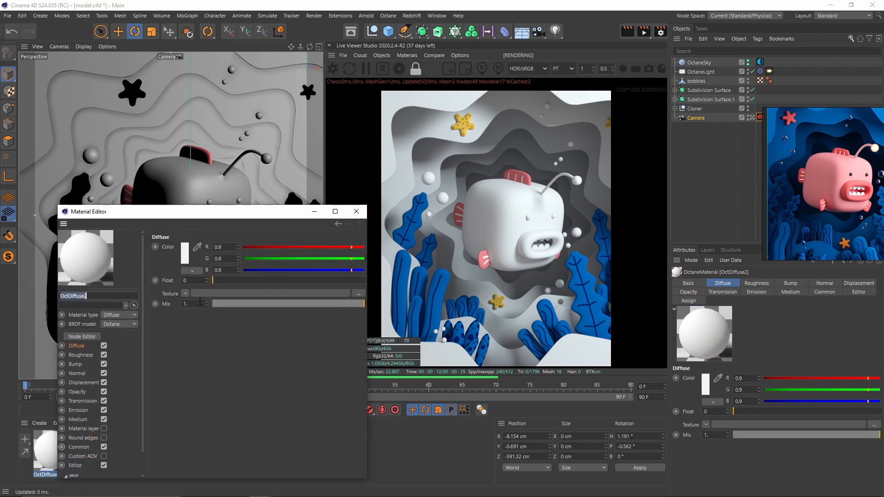
pyautogui.moveTo(200, 216); pyautogui.dragTo(190, 201)
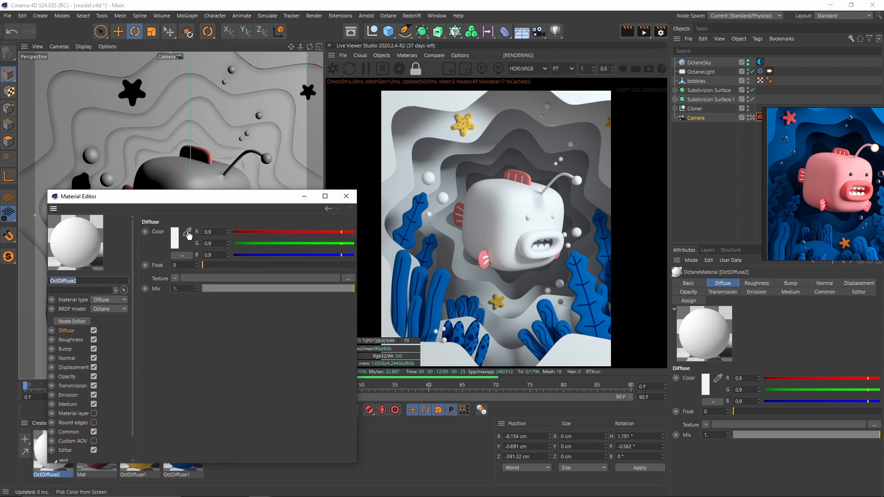
pyautogui.click(187, 234)
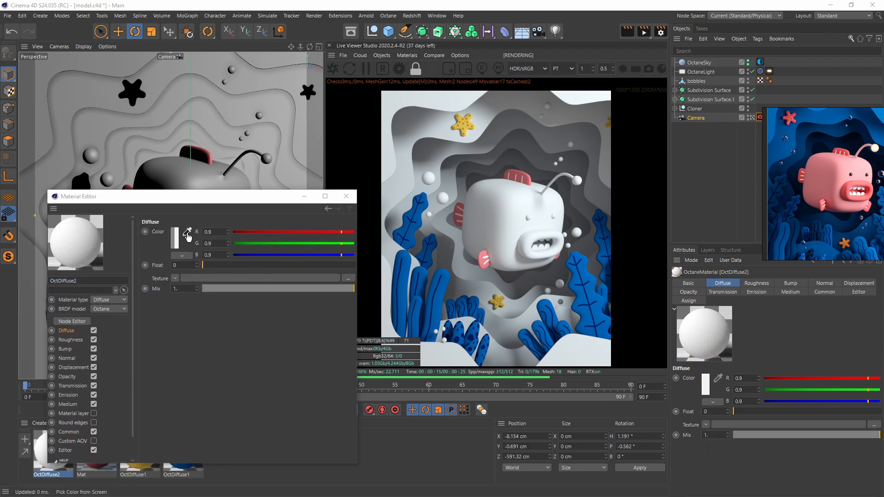
pyautogui.click(832, 122)
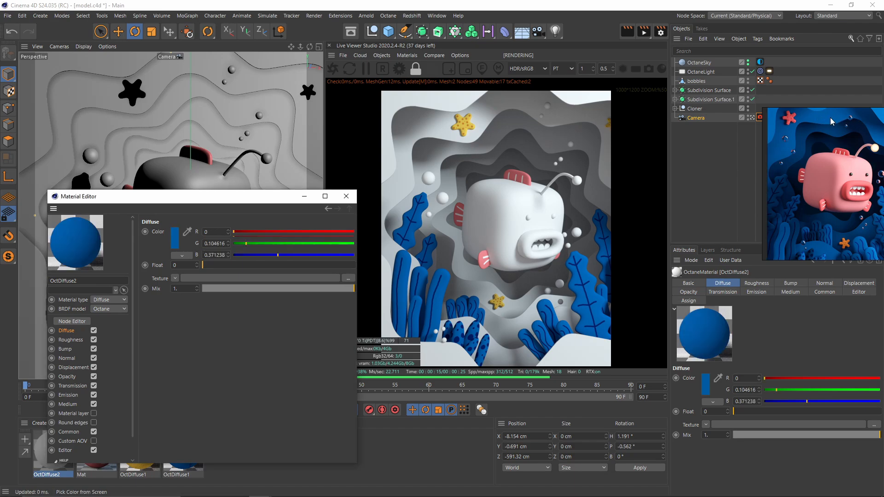
pyautogui.click(347, 196)
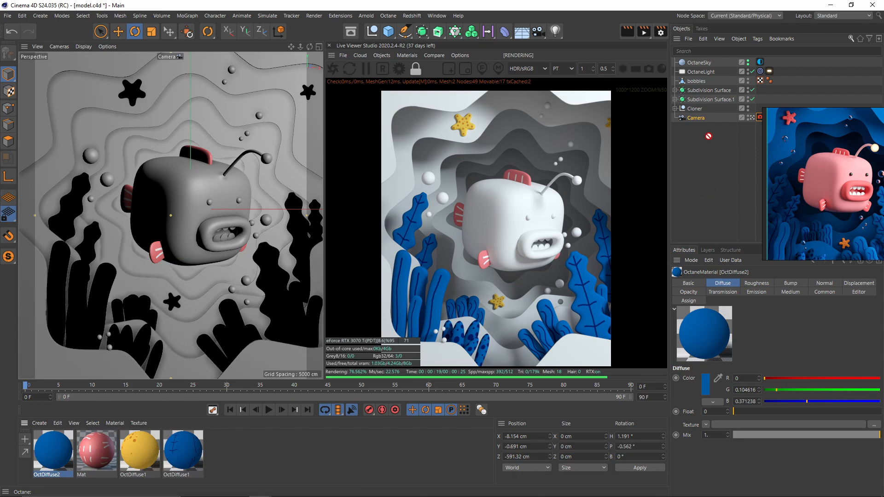
# Apply the new plain blue material to the Cloner null and rename that null BG.
pyautogui.moveTo(709, 136); pyautogui.dragTo(695, 110)
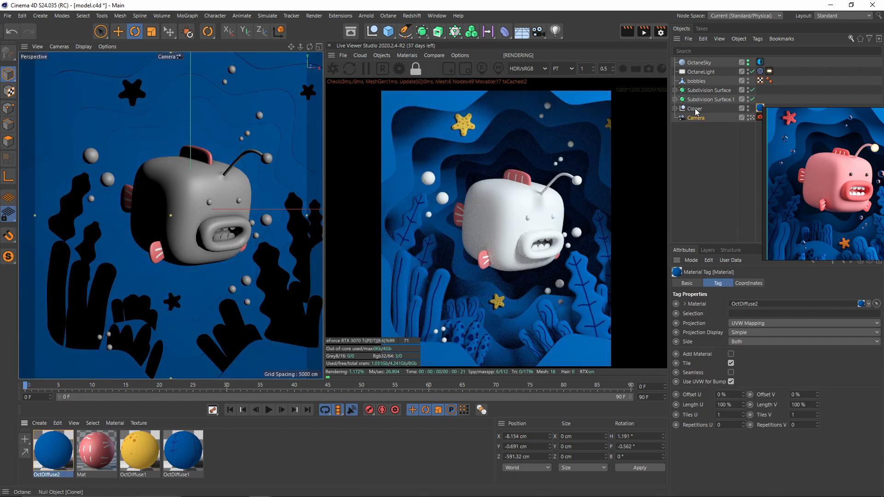
pyautogui.doubleClick(695, 109)
pyautogui.write('BG')
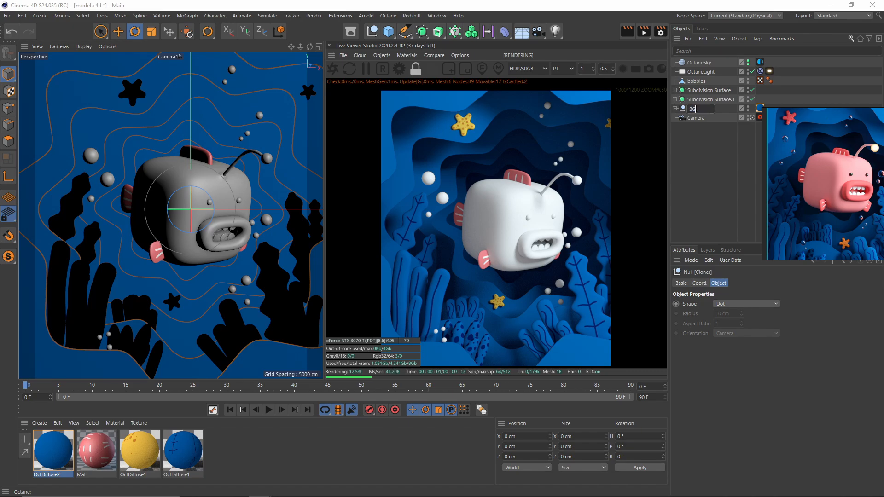
pyautogui.click(719, 211)
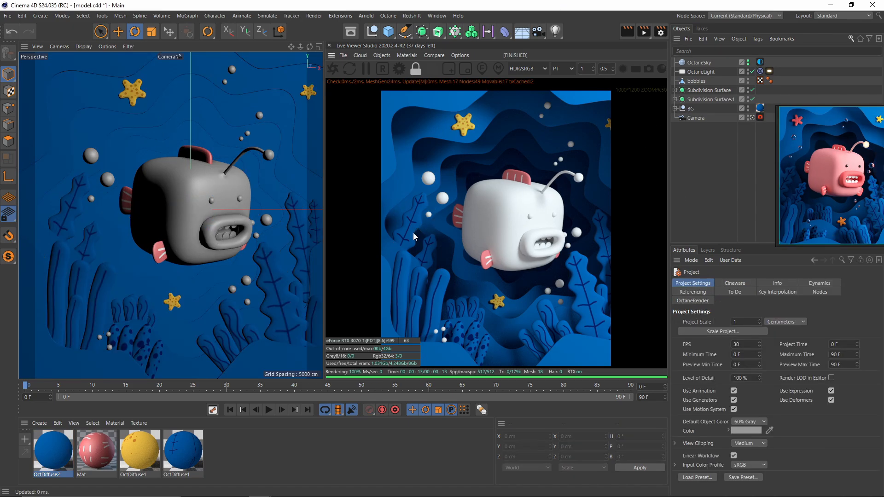
# Create an Octane Specular material and apply it to the bobbles object.
pyautogui.click(407, 55)
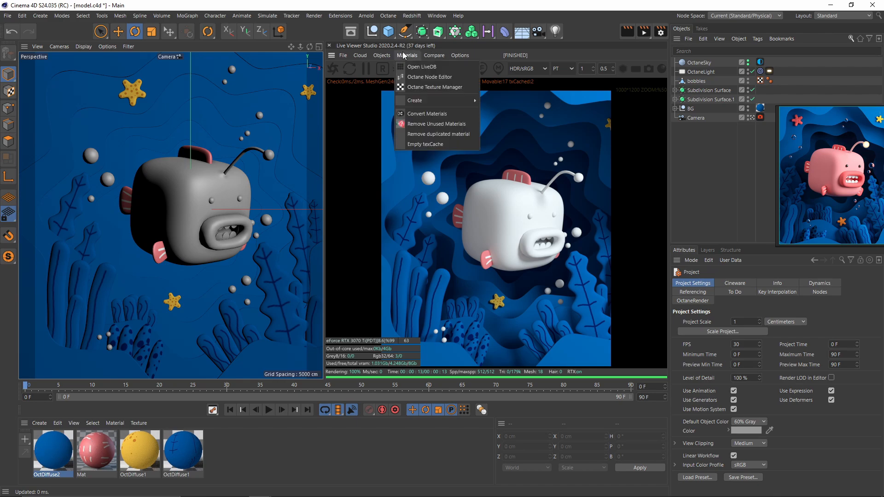
pyautogui.moveTo(417, 100)
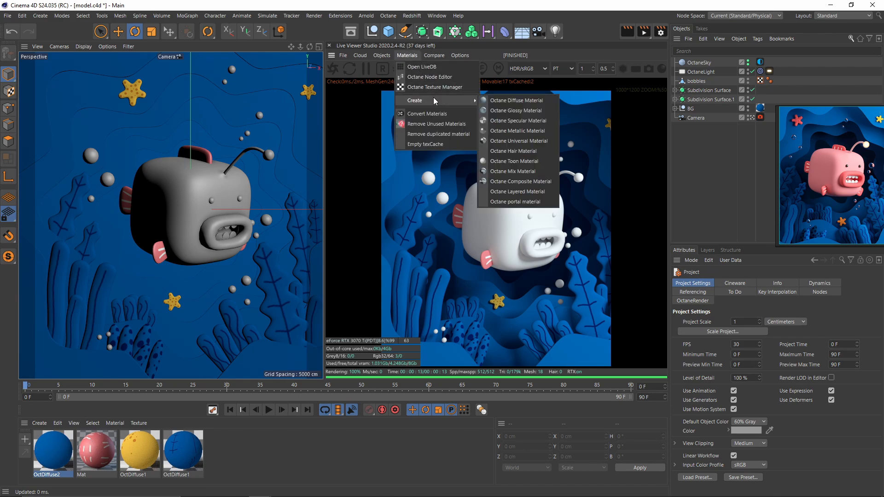
pyautogui.click(518, 120)
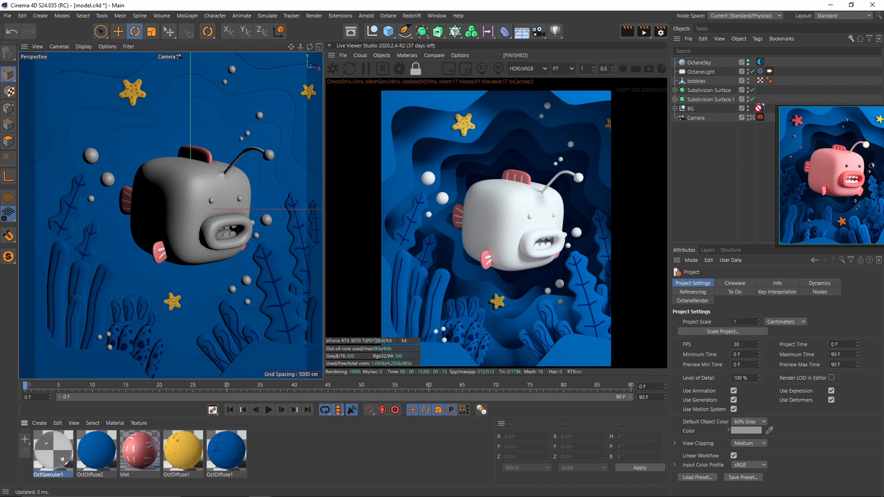
pyautogui.moveTo(695, 83); pyautogui.dragTo(695, 82)
pyautogui.click(60, 449)
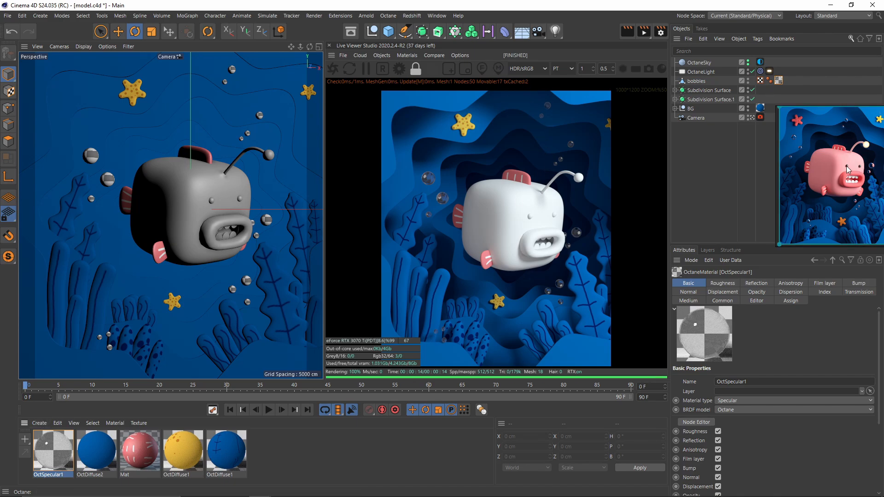
# Create another Octane Diffuse material and apply it to the head object inside the fishy group.
pyautogui.click(408, 56)
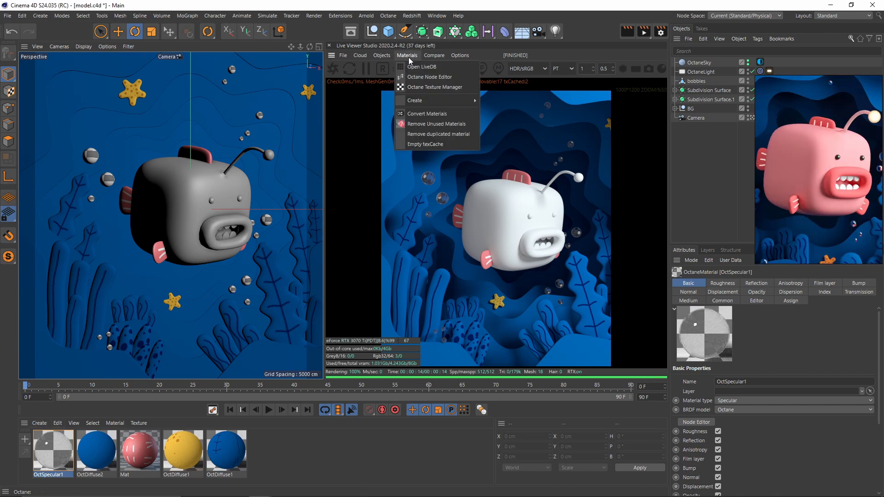
pyautogui.moveTo(430, 100)
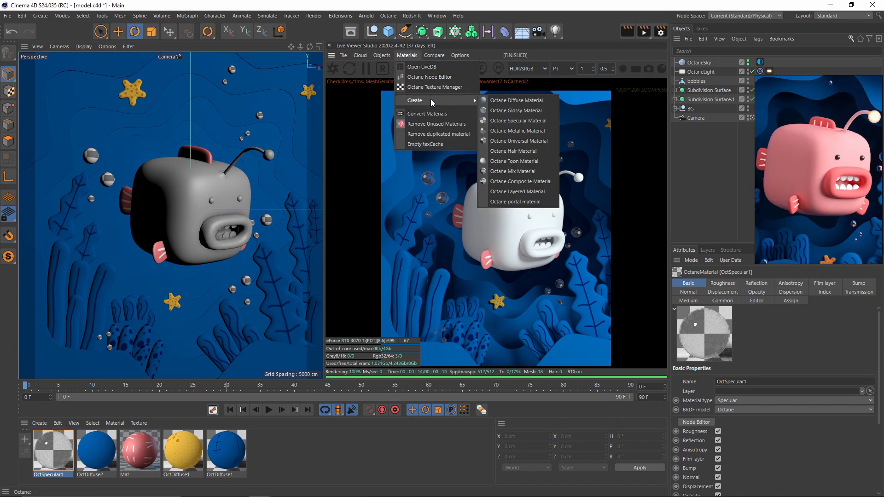
pyautogui.click(528, 100)
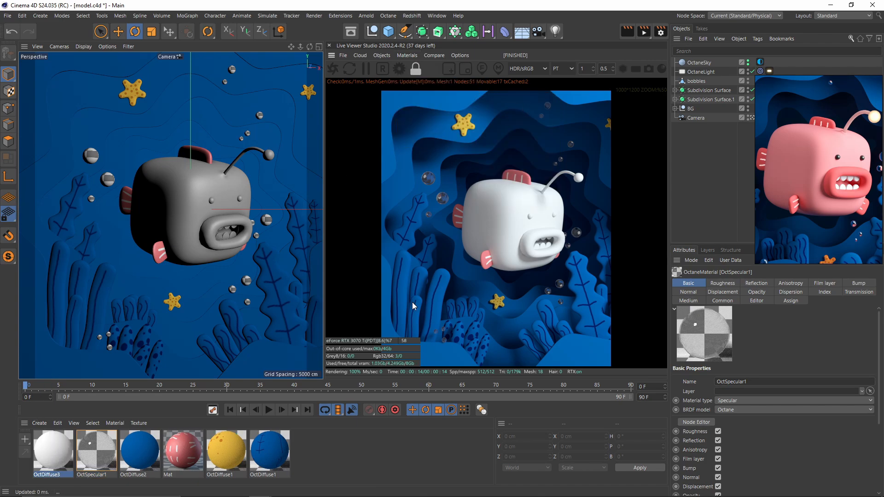
pyautogui.click(682, 101)
pyautogui.click(676, 100)
pyautogui.click(680, 109)
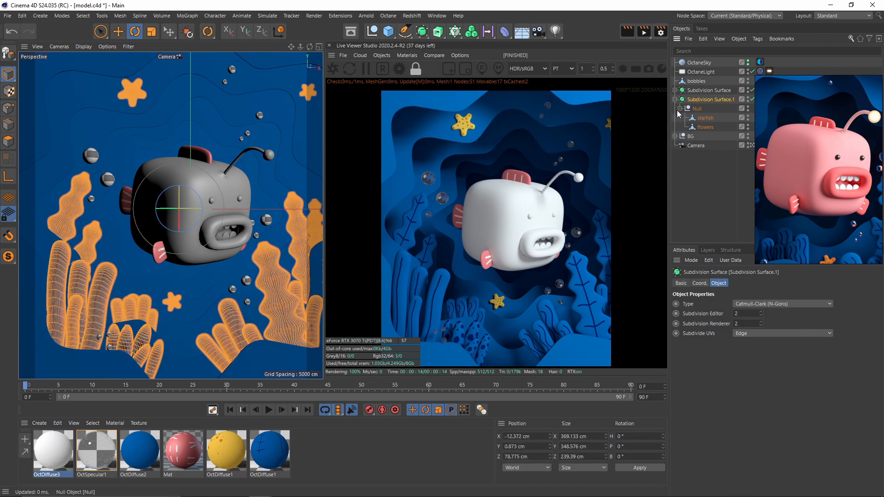
pyautogui.click(679, 109)
pyautogui.click(675, 99)
pyautogui.click(676, 91)
pyautogui.click(680, 100)
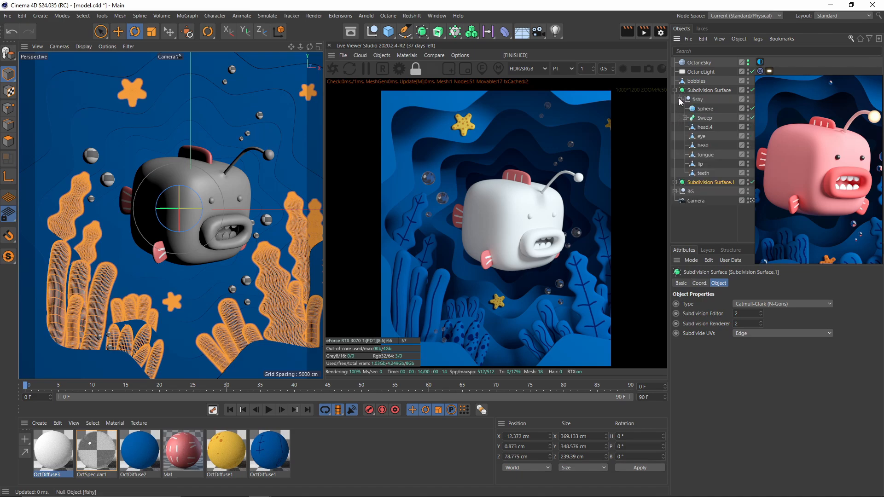
pyautogui.moveTo(709, 172); pyautogui.dragTo(704, 146)
# Colour the head material with the pink sampled from the reference fish's body and apply it to the antenna's Sweep too.
pyautogui.doubleClick(46, 457)
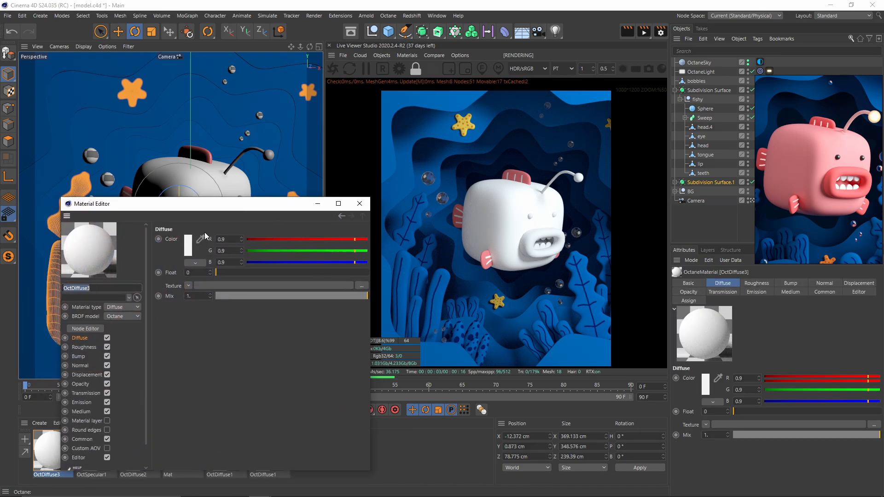
pyautogui.click(200, 239)
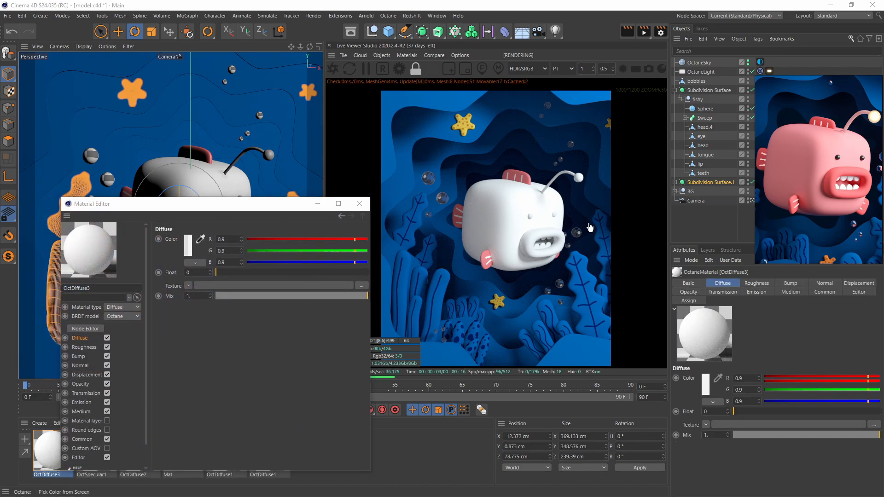
pyautogui.click(803, 138)
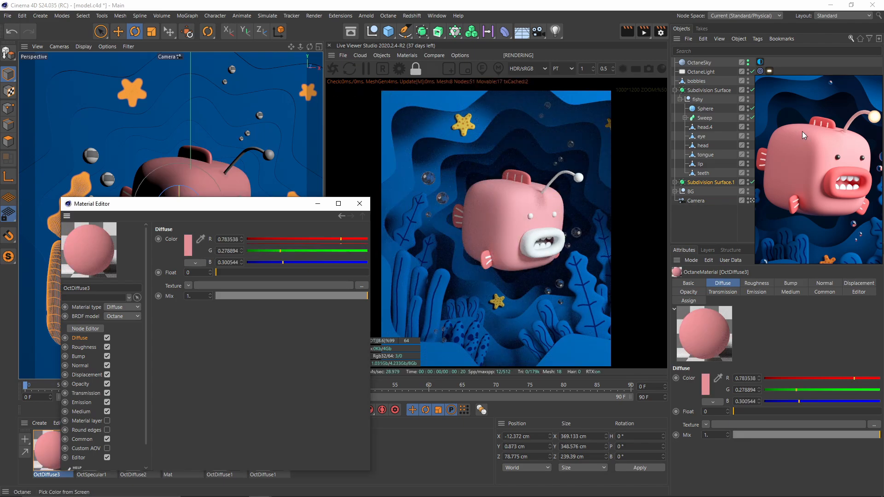
pyautogui.click(360, 204)
pyautogui.moveTo(54, 455); pyautogui.dragTo(706, 121)
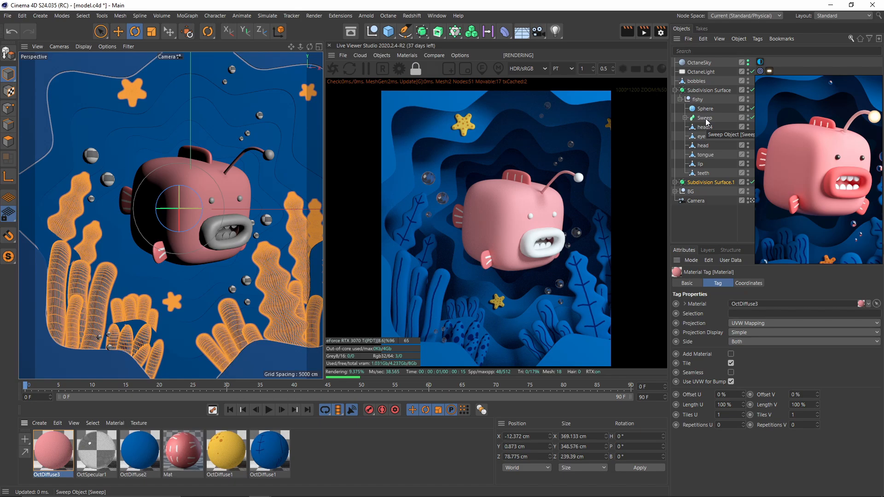
# Duplicate the pink material, make the copy Glossy and near black with a colour value of 5%, and apply it to the eye object.
pyautogui.keyDown('ctrl'); pyautogui.moveTo(55, 444); pyautogui.dragTo(100, 440); pyautogui.keyUp('ctrl')
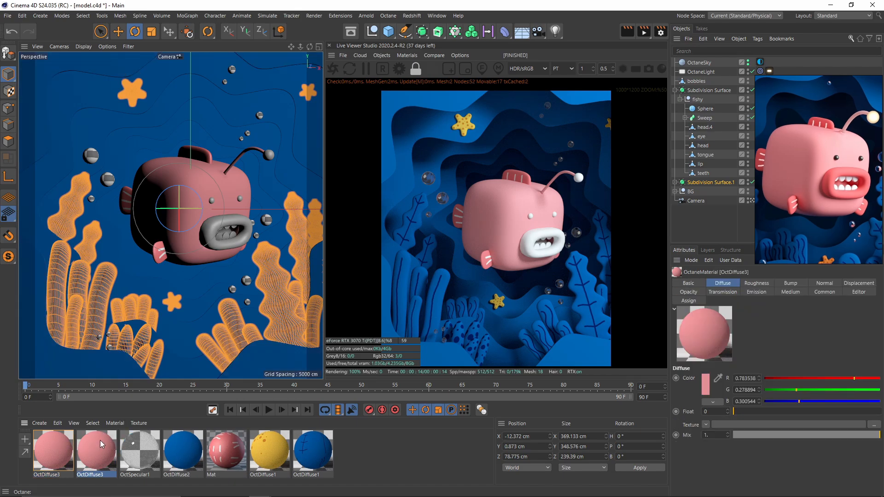
pyautogui.doubleClick(99, 440)
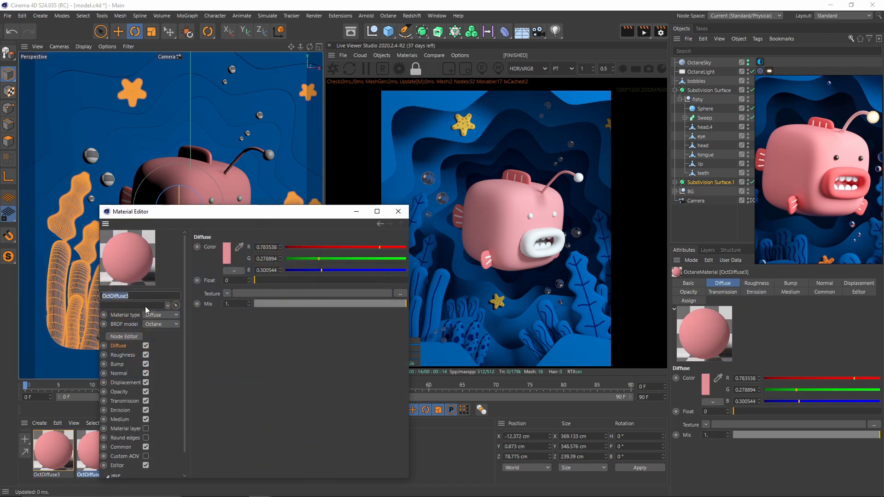
pyautogui.click(153, 317)
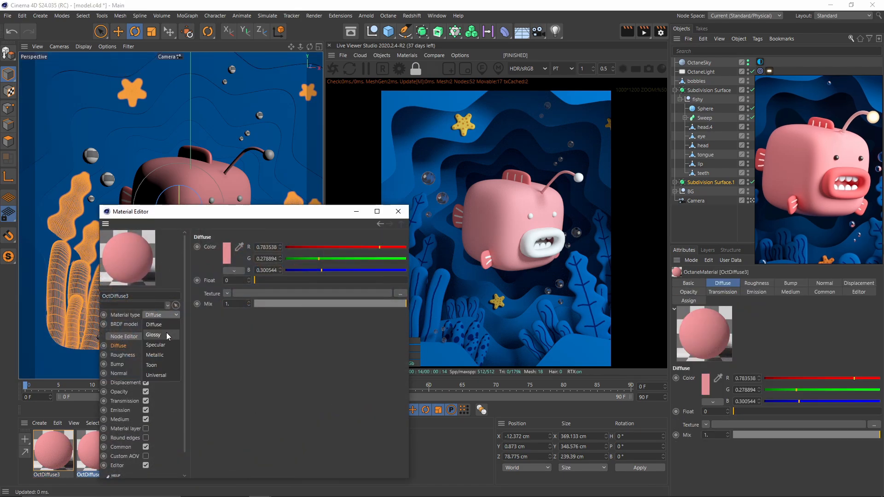
pyautogui.click(166, 332)
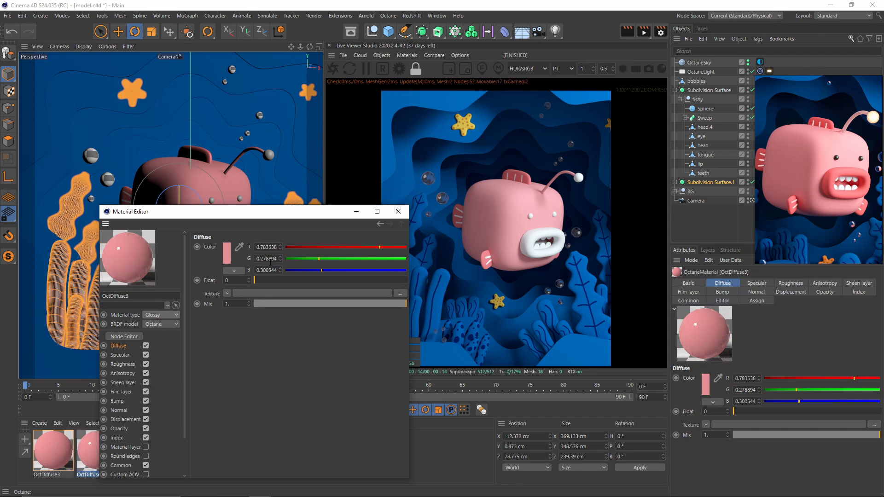
pyautogui.click(226, 254)
pyautogui.moveTo(213, 277); pyautogui.dragTo(178, 277)
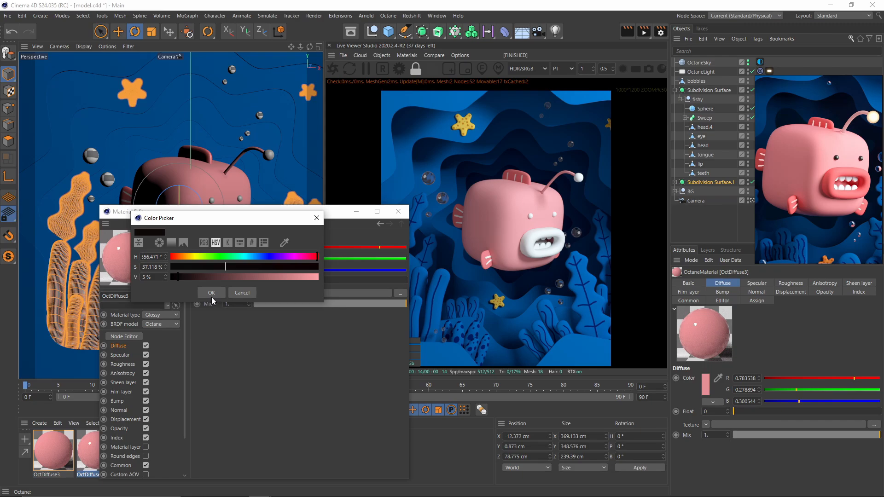
pyautogui.click(212, 293)
pyautogui.click(399, 211)
pyautogui.moveTo(94, 447); pyautogui.dragTo(703, 137)
pyautogui.hotkey('ctrl', 'z')
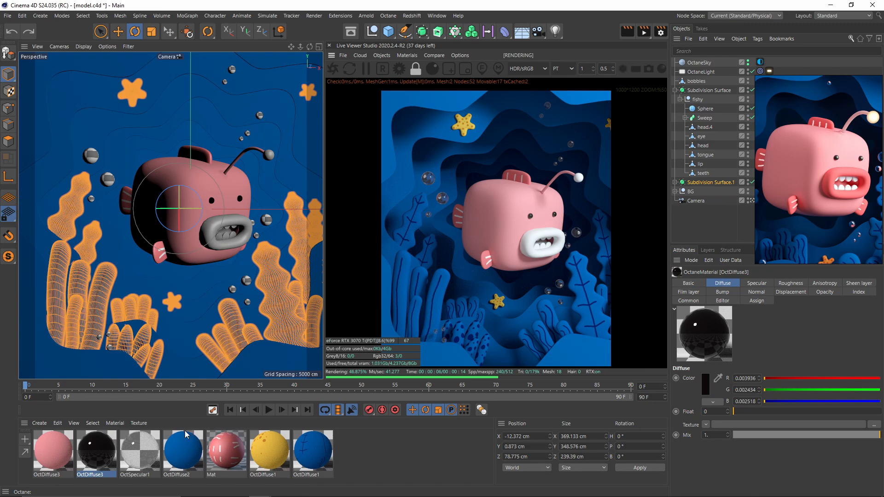
# Duplicate the pink material, recolour the copy with the reference lip's red at about 66% saturation, and apply it to the lip object.
pyautogui.keyDown('ctrl'); pyautogui.moveTo(58, 455); pyautogui.dragTo(92, 449); pyautogui.keyUp('ctrl')
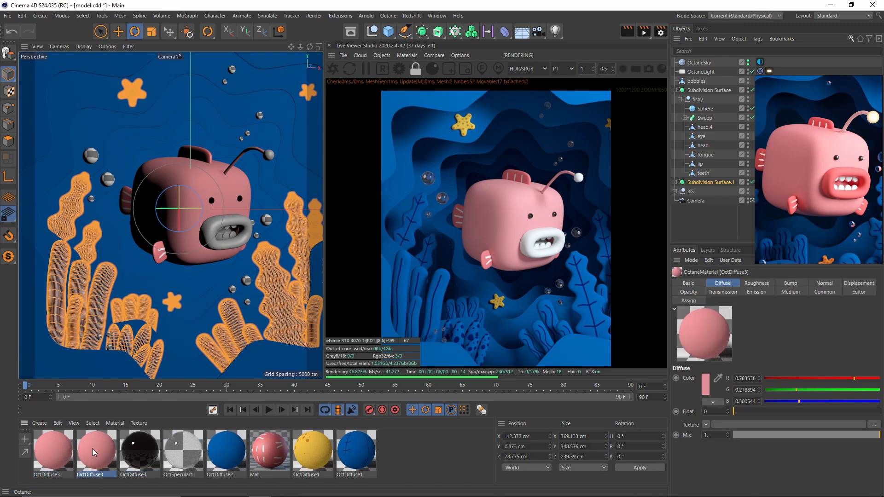
pyautogui.doubleClick(95, 446)
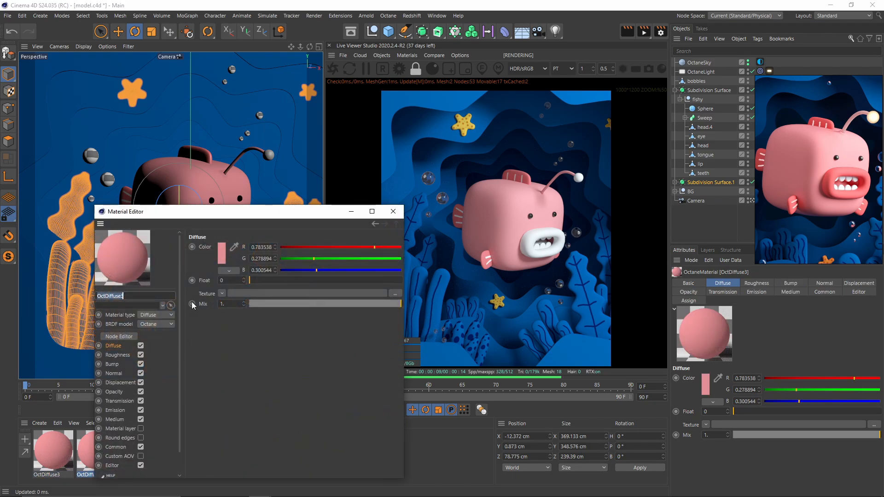
pyautogui.click(234, 249)
pyautogui.click(831, 172)
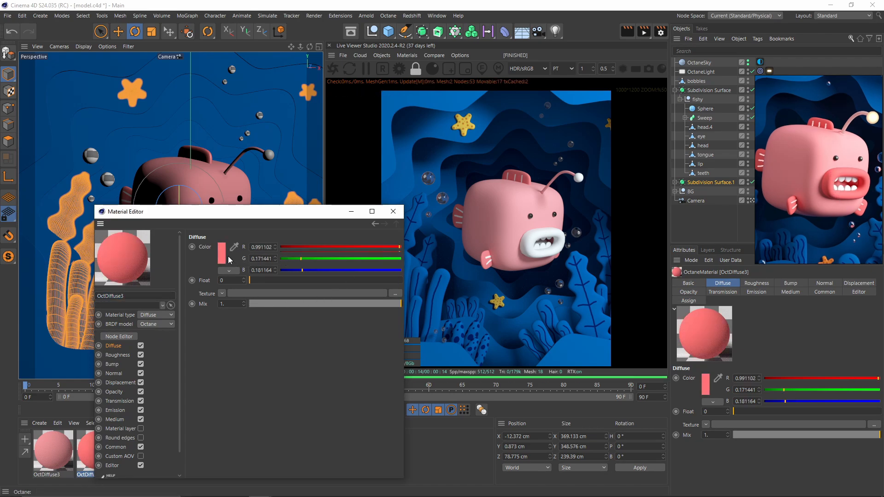
pyautogui.click(223, 254)
pyautogui.moveTo(241, 266); pyautogui.dragTo(256, 266)
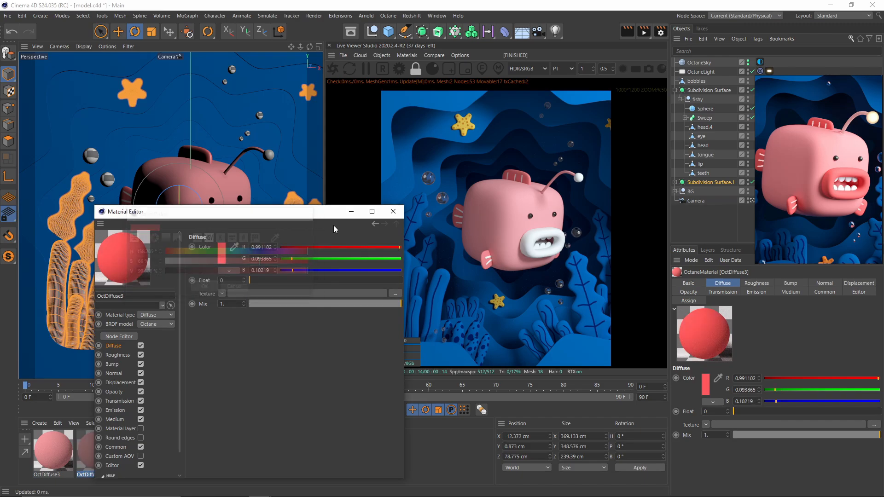
pyautogui.click(393, 212)
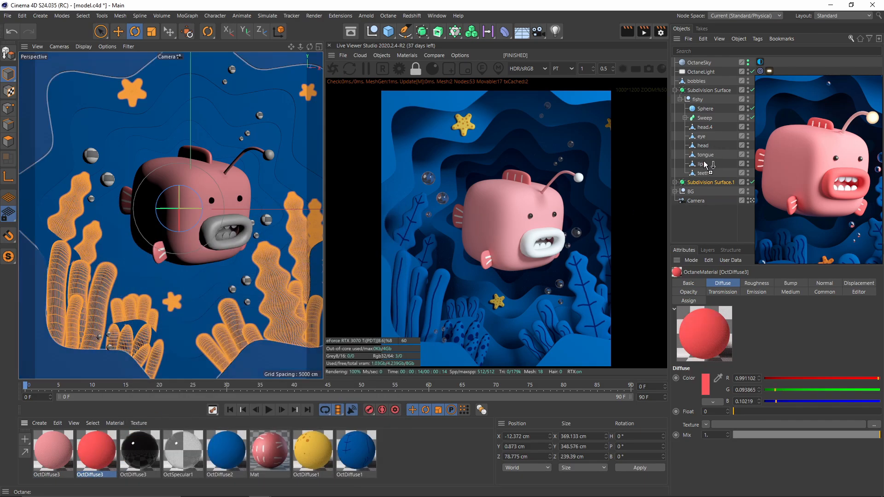
pyautogui.moveTo(703, 165); pyautogui.dragTo(702, 164)
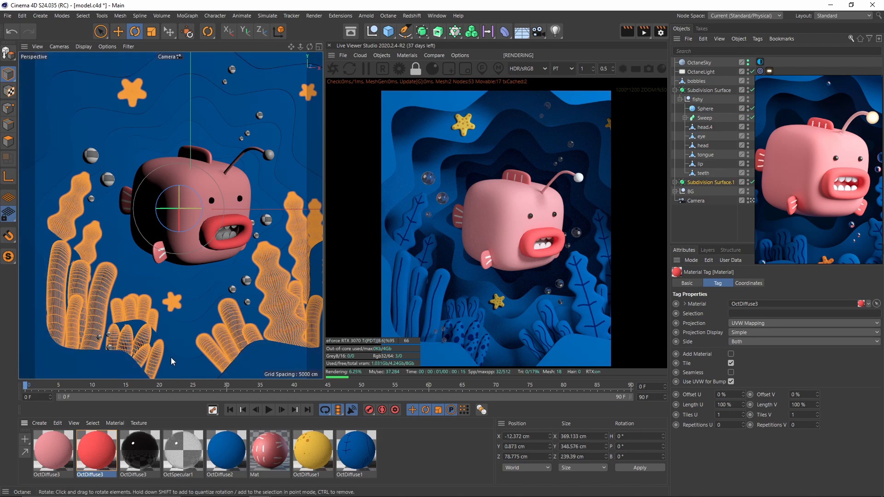
# Soften the red lip material's diffuse colour to about R 0.991, G 0.161 and B 0.171.
pyautogui.doubleClick(98, 453)
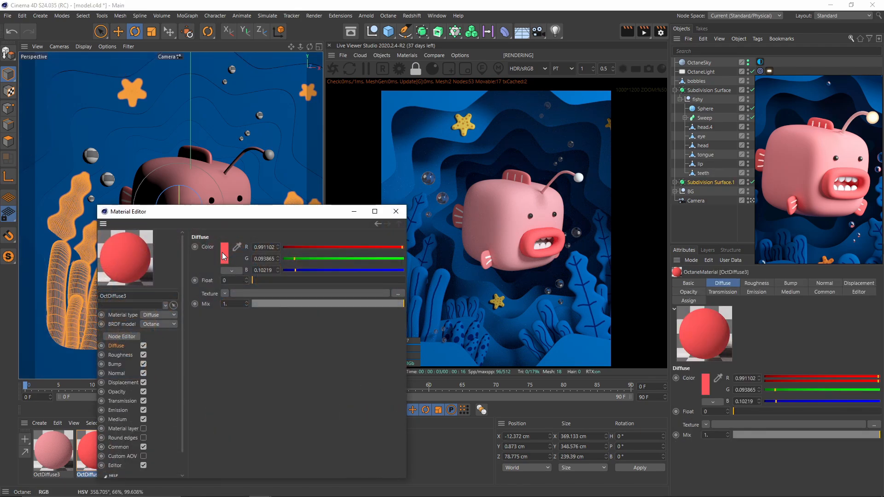
pyautogui.click(230, 254)
pyautogui.moveTo(257, 258); pyautogui.dragTo(249, 260)
pyautogui.click(207, 287)
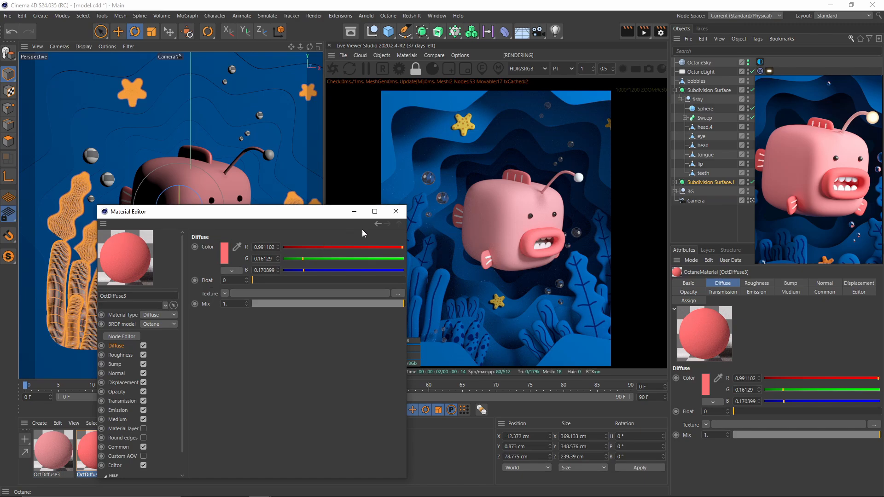
pyautogui.click(396, 213)
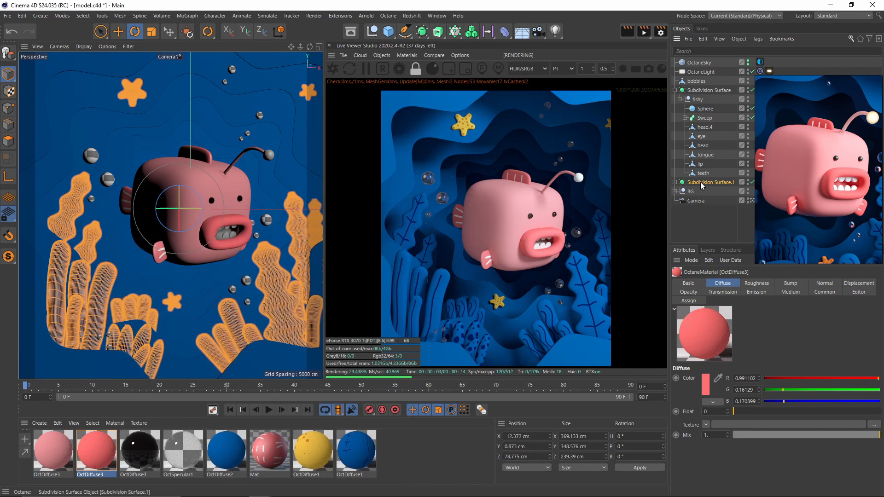
pyautogui.click(700, 182)
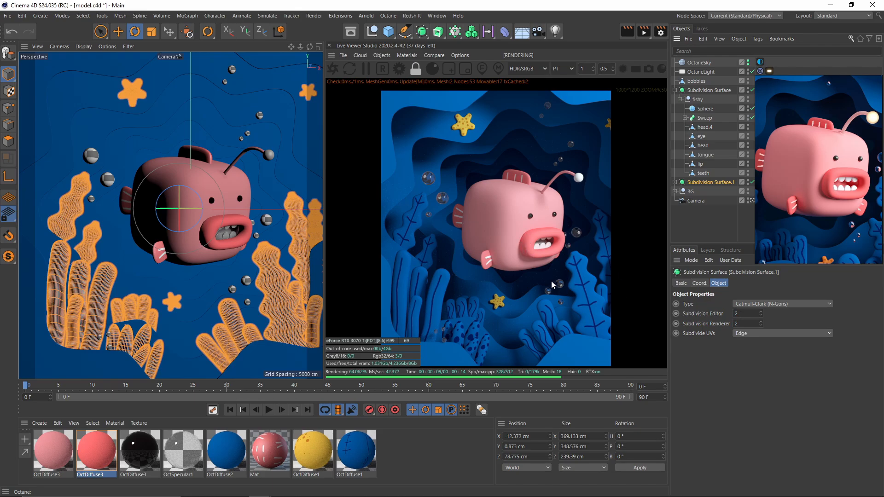
pyautogui.scroll(5, 558, 274)
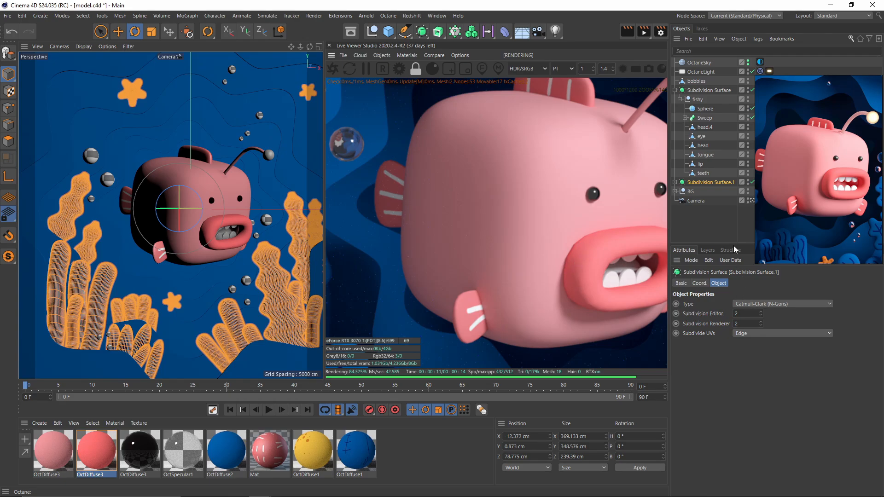
pyautogui.click(761, 312)
pyautogui.click(761, 321)
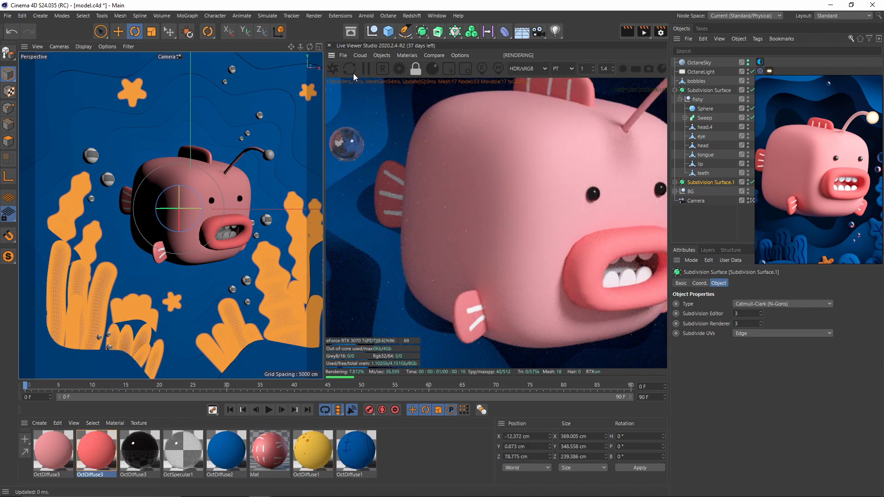
pyautogui.click(760, 316)
# Set the fish's Subdivision Surface to 3 for both editor and renderer.
pyautogui.click(703, 90)
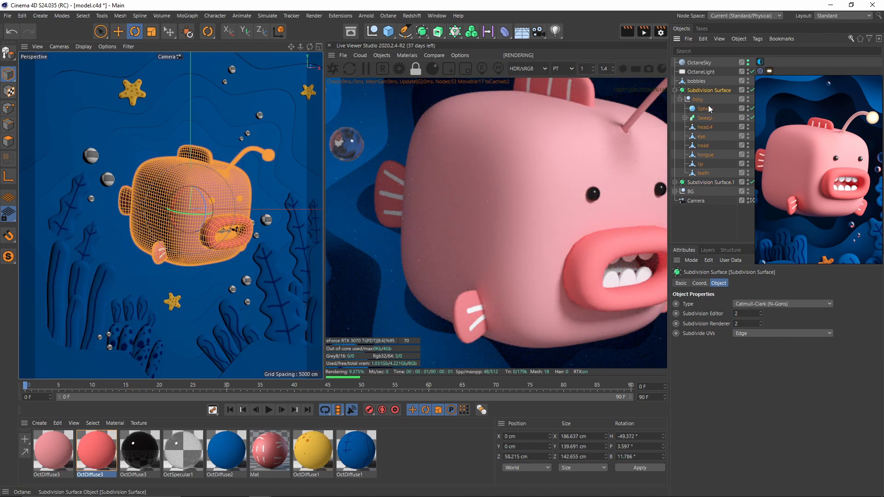
pyautogui.click(761, 311)
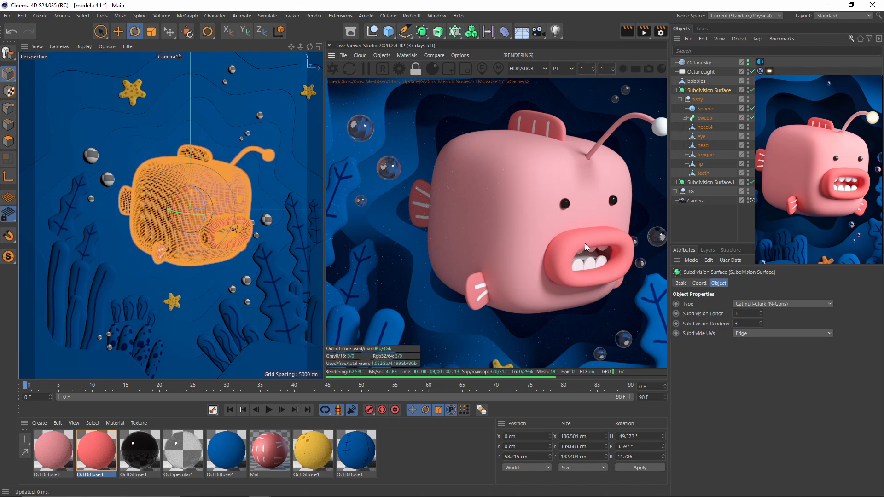
# Disable the fish's subdivision, leave the scene camera and loop-select the lip's polygons around the inside of the mouth opening.
pyautogui.press('q')
pyautogui.click(752, 200)
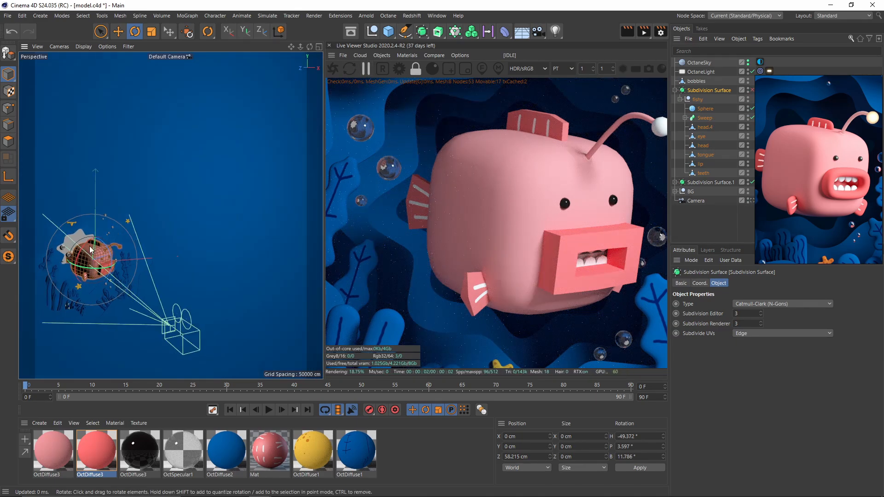
pyautogui.scroll(10, 90, 246)
pyautogui.click(139, 266)
pyautogui.keyDown('alt'); pyautogui.moveTo(140, 267); pyautogui.dragTo(172, 258); pyautogui.keyUp('alt')
pyautogui.click(8, 141)
pyautogui.hotkey('ctrl', 'a')
pyautogui.press('u')
pyautogui.press('l')
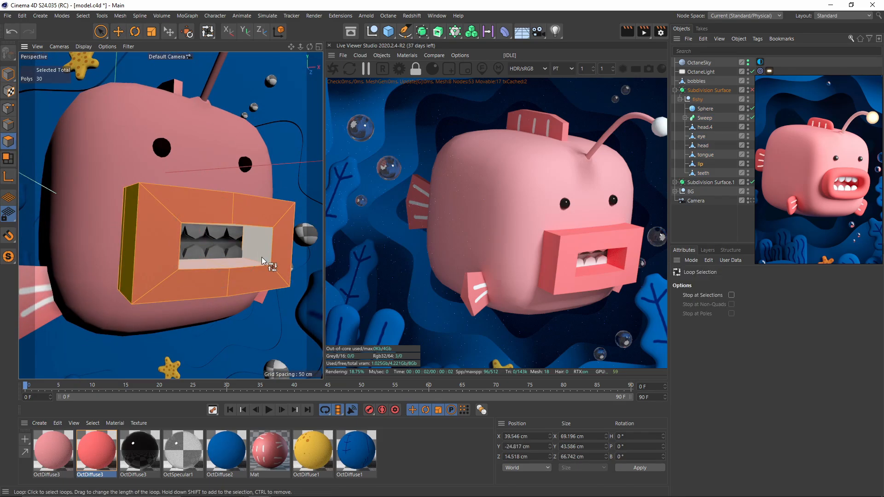
pyautogui.click(256, 255)
pyautogui.keyDown('alt'); pyautogui.moveTo(254, 257); pyautogui.dragTo(248, 248, button='middle'); pyautogui.keyUp('alt')
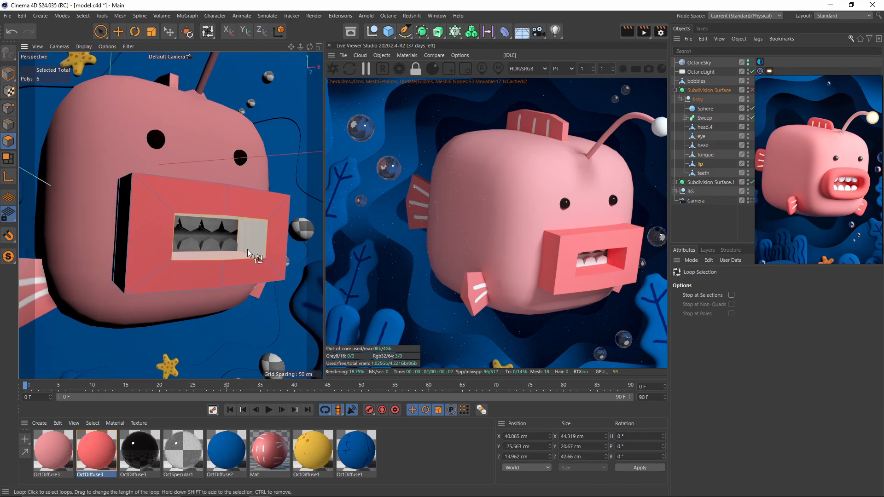
# Scale the inner lip loop up to about 50 × 23 × 48 cm and re-render the subdivided fish through the scene camera.
pyautogui.press('t')
pyautogui.press('q')
pyautogui.moveTo(212, 268); pyautogui.dragTo(278, 269)
pyautogui.click(752, 201)
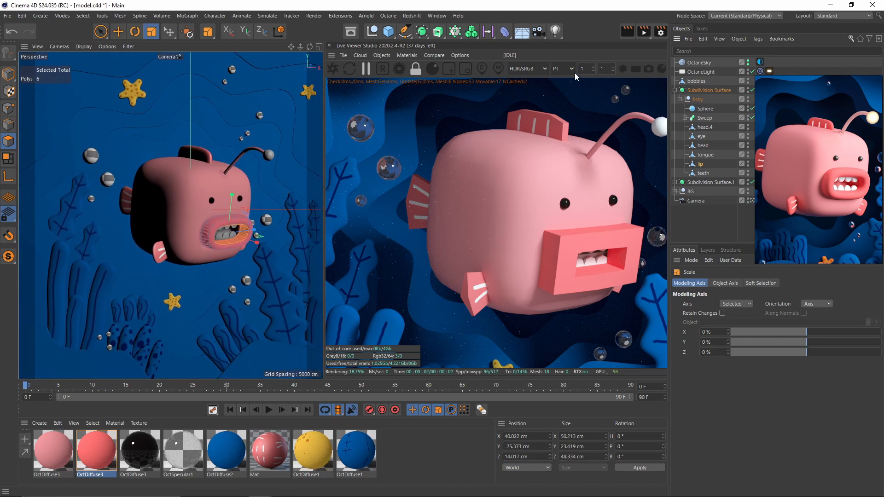
pyautogui.click(334, 70)
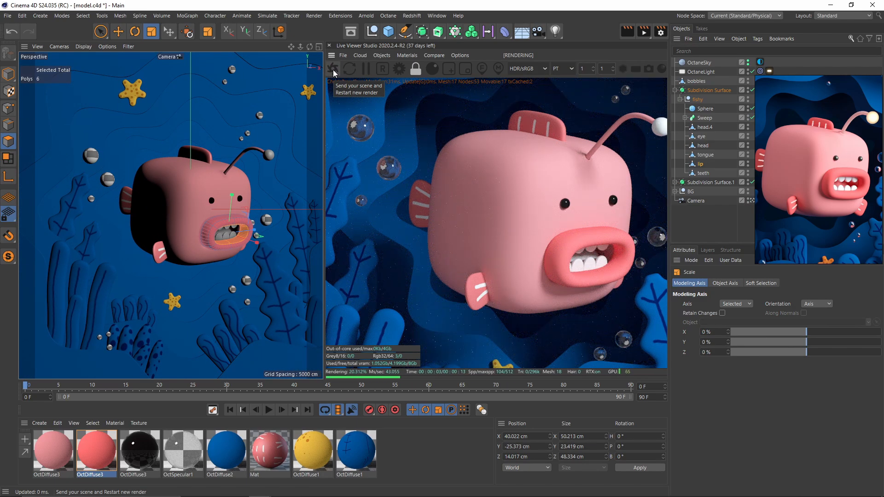
# Select all of the lip's polygons and set their modeling axis to X -100%.
pyautogui.hotkey('ctrl', 'a')
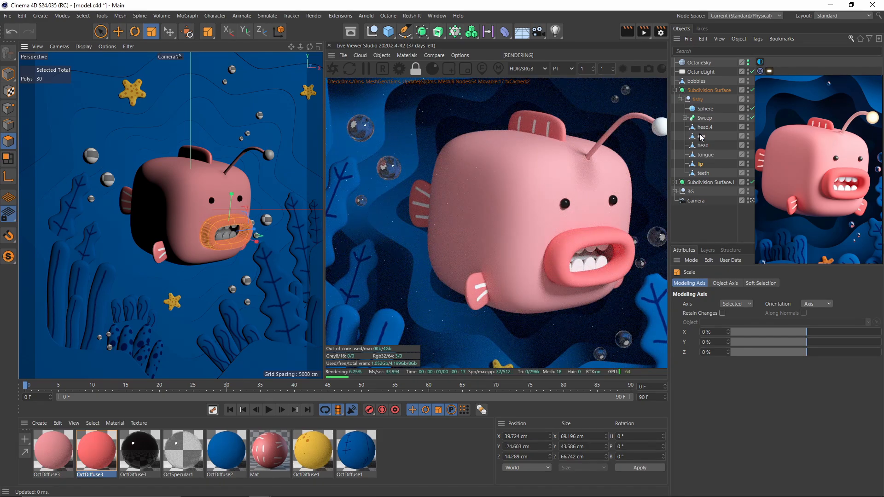
pyautogui.middleClick(80, 79)
pyautogui.middleClick(234, 148)
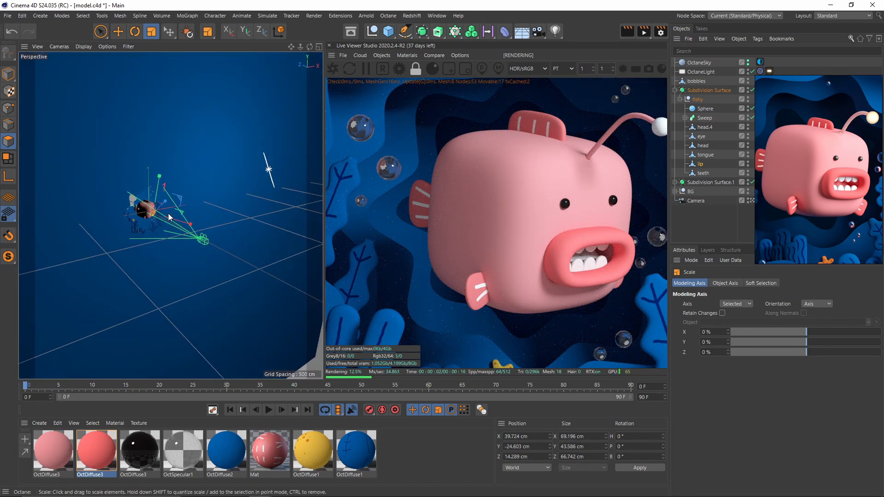
pyautogui.scroll(10, 169, 214)
pyautogui.keyDown('alt'); pyautogui.moveTo(191, 209); pyautogui.dragTo(193, 182); pyautogui.keyUp('alt')
pyautogui.keyDown('alt'); pyautogui.moveTo(243, 222); pyautogui.dragTo(196, 202); pyautogui.keyUp('alt')
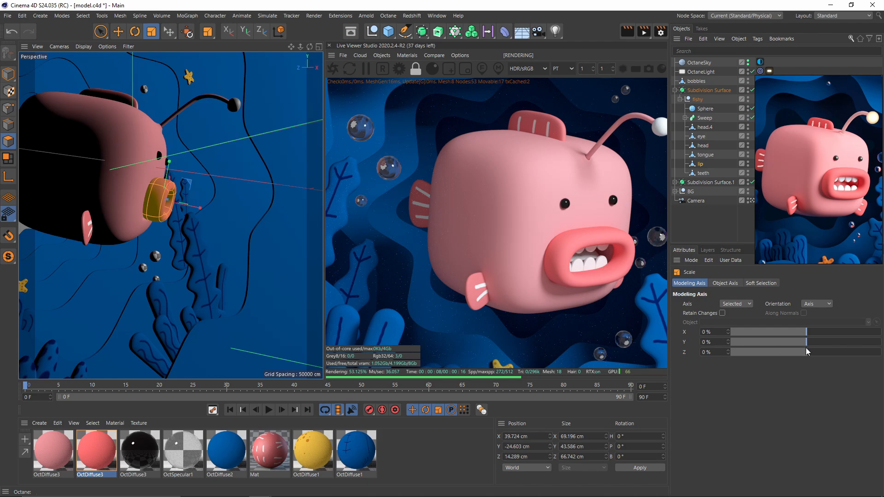
pyautogui.moveTo(806, 332); pyautogui.dragTo(729, 330)
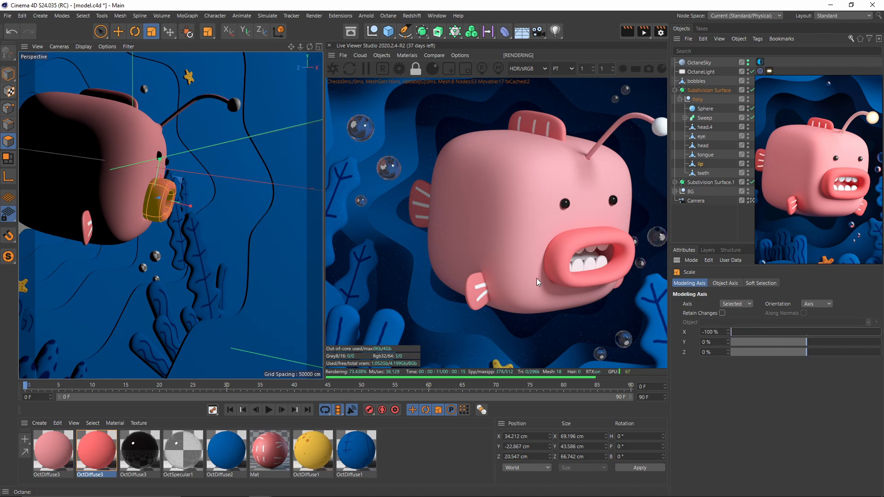
# Thin the lip's depth along its axis and scale the whole lip up to about 72 × 46.5 × 69 cm.
pyautogui.scroll(5, 161, 184)
pyautogui.moveTo(188, 214); pyautogui.dragTo(180, 212)
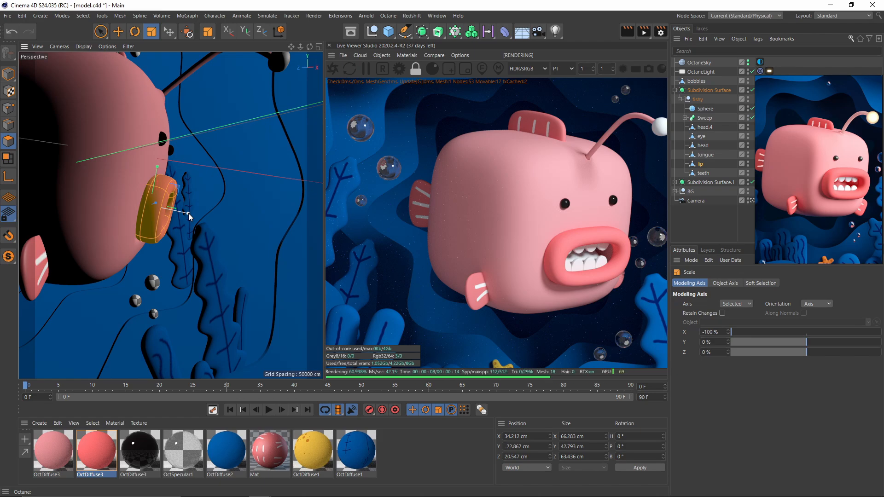
pyautogui.keyDown('alt'); pyautogui.moveTo(189, 214); pyautogui.dragTo(206, 275); pyautogui.keyUp('alt')
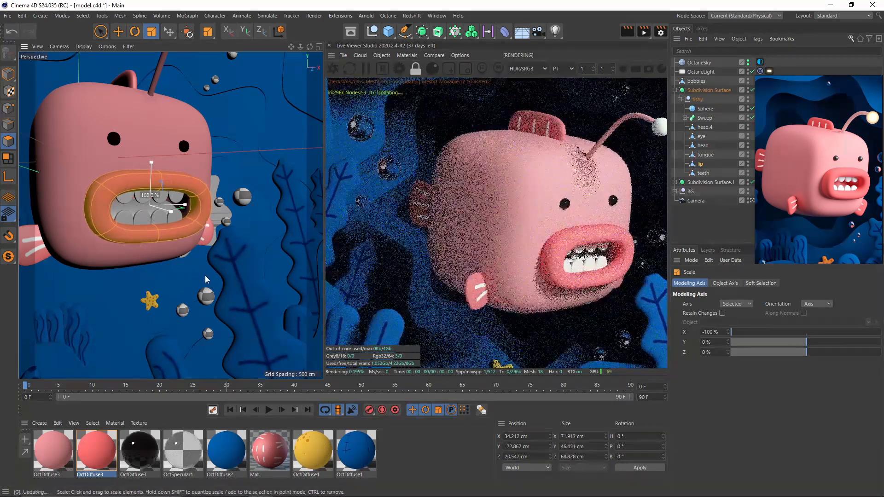
pyautogui.keyDown('alt'); pyautogui.moveTo(179, 222); pyautogui.dragTo(169, 221); pyautogui.keyUp('alt')
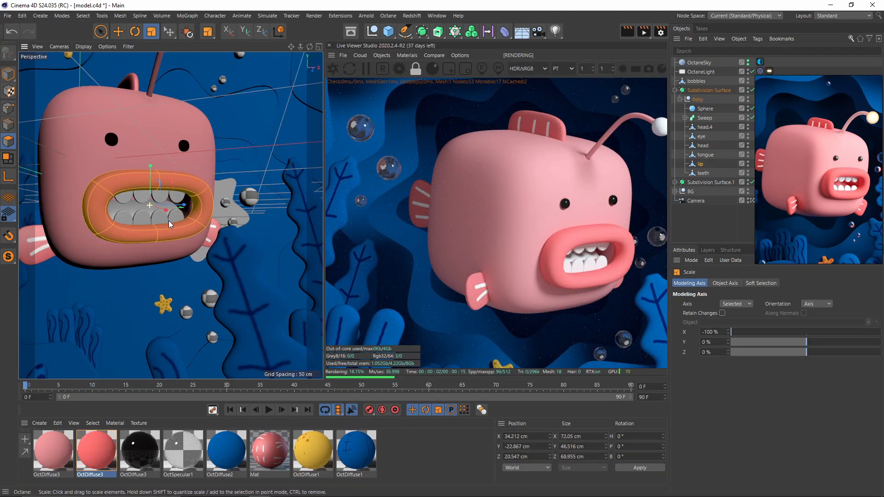
# Enlarge the teeth to about 39.3 × 32.5 × 37.7 cm and shift them slightly inside the mouth.
pyautogui.click(150, 215)
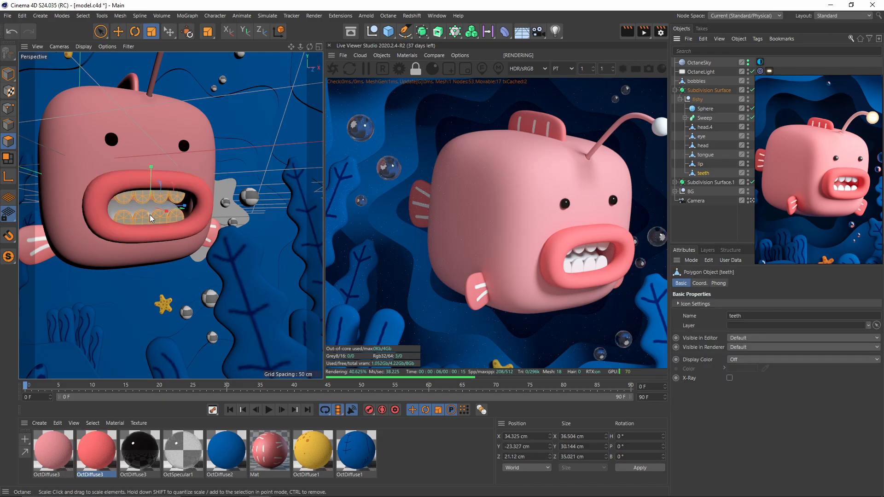
pyautogui.moveTo(178, 237); pyautogui.dragTo(206, 242)
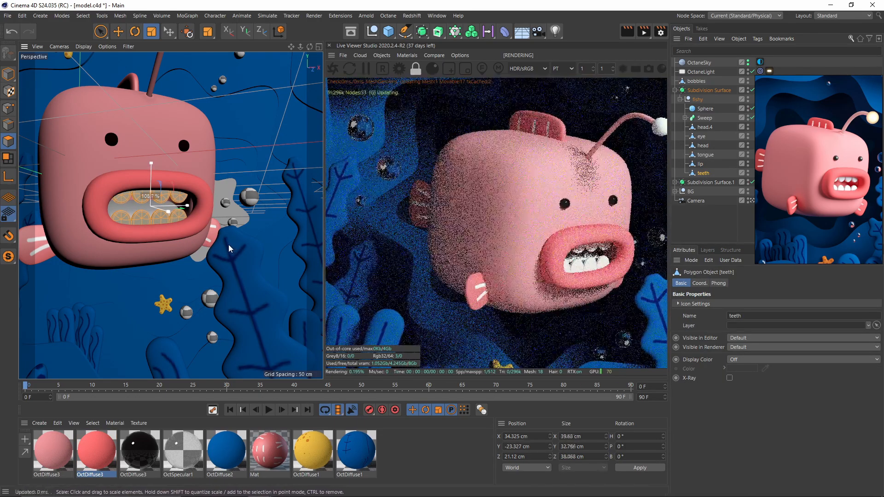
pyautogui.press('e')
pyautogui.moveTo(215, 205); pyautogui.dragTo(217, 208)
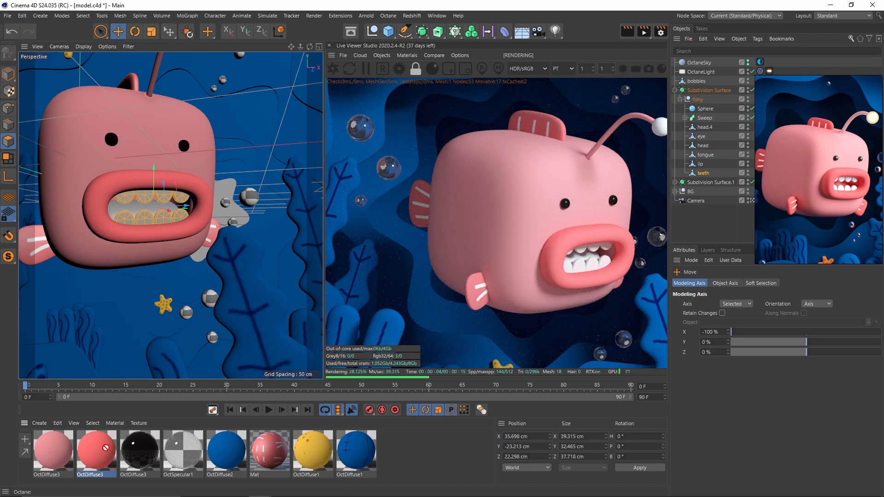
# Apply the red lip material to the tongue object.
pyautogui.moveTo(95, 449); pyautogui.dragTo(698, 211)
pyautogui.moveTo(712, 159)
pyautogui.mouseDown()
pyautogui.moveTo(726, 158)
pyautogui.moveTo(710, 159)
pyautogui.mouseUp()
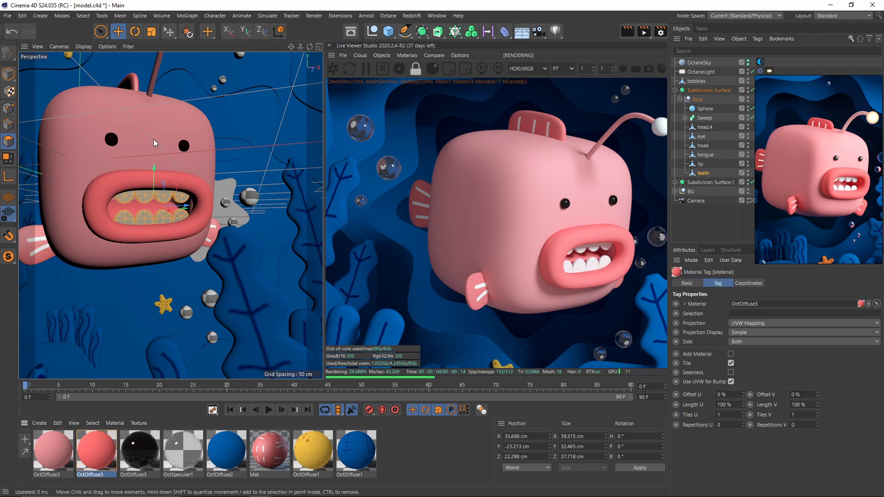
# Scale the vertical edge loop around the middle of the head up slightly to about 69.7 × 107.2 × 85.2 cm.
pyautogui.click(707, 147)
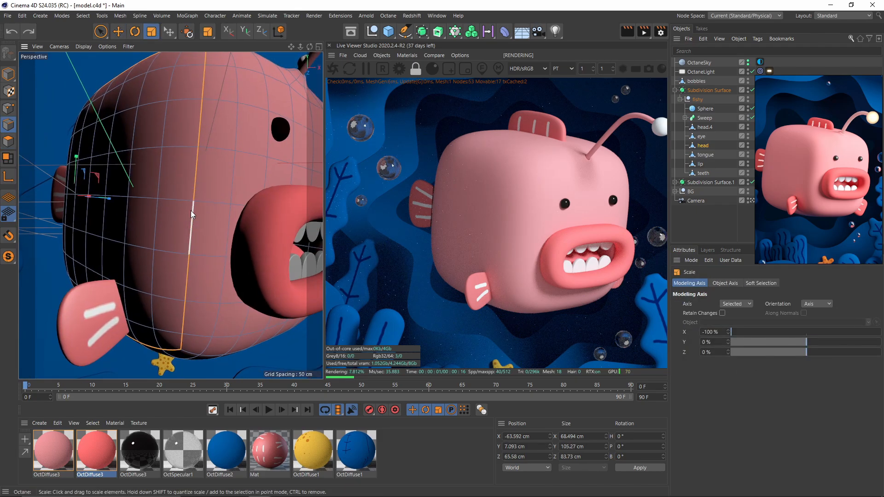
pyautogui.scroll(-5, 184, 221)
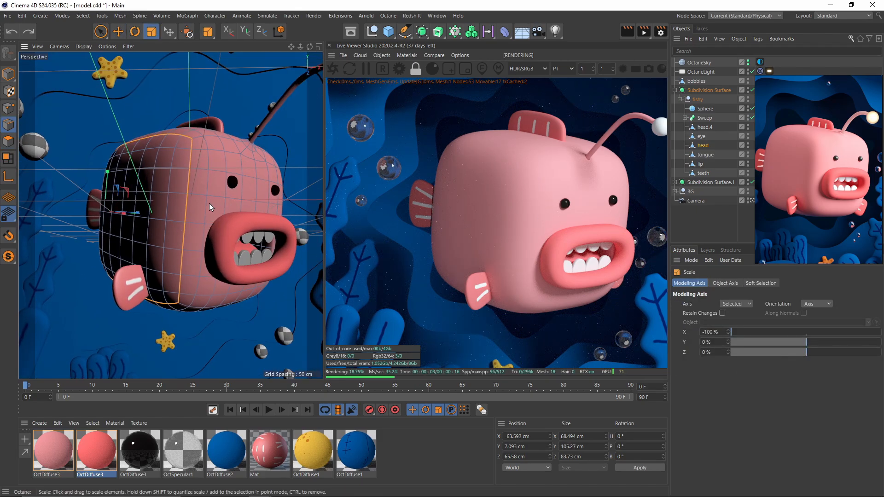
pyautogui.scroll(5, 219, 209)
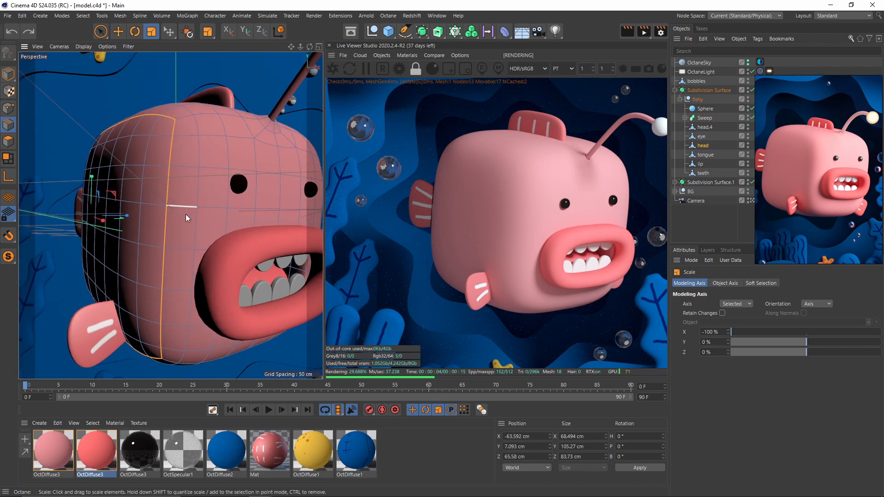
pyautogui.press('u')
pyautogui.press('l')
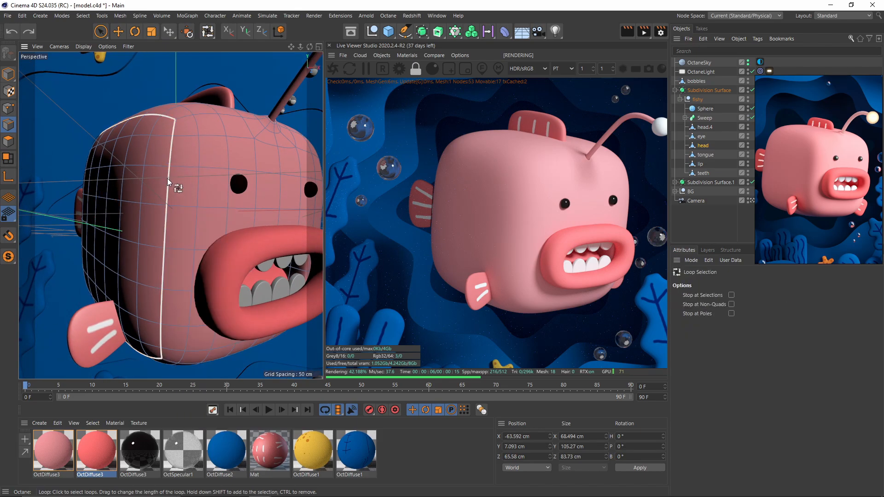
pyautogui.press('t')
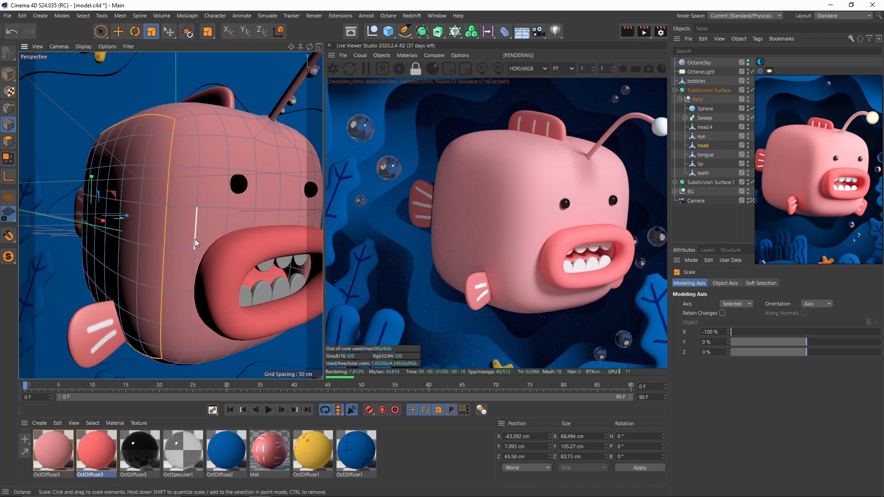
pyautogui.moveTo(195, 239); pyautogui.dragTo(208, 240)
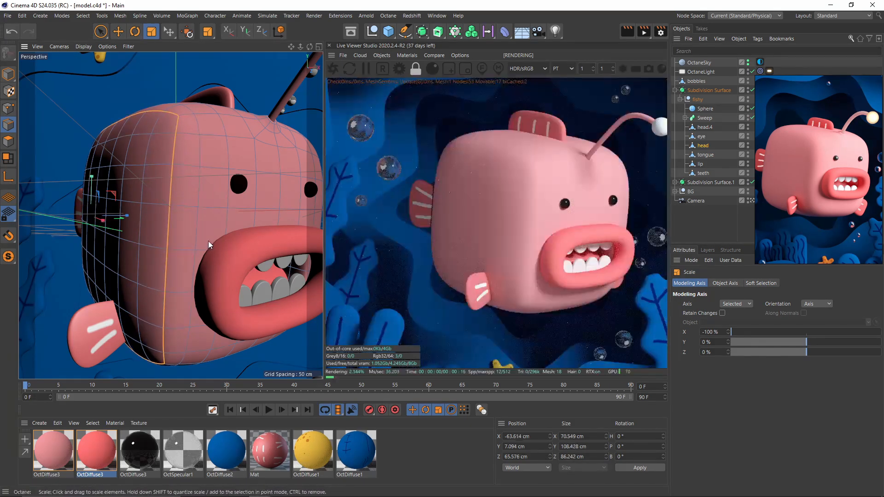
pyautogui.hotkey('ctrl', 'z')
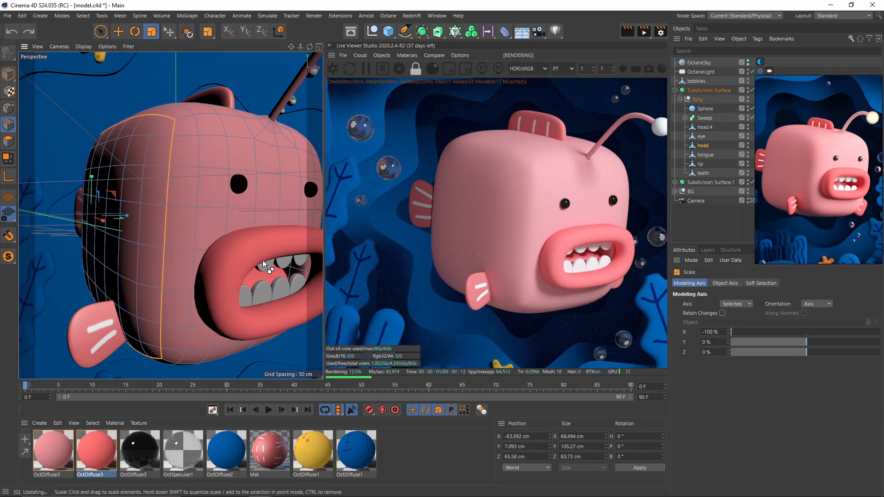
pyautogui.moveTo(263, 261); pyautogui.dragTo(275, 263)
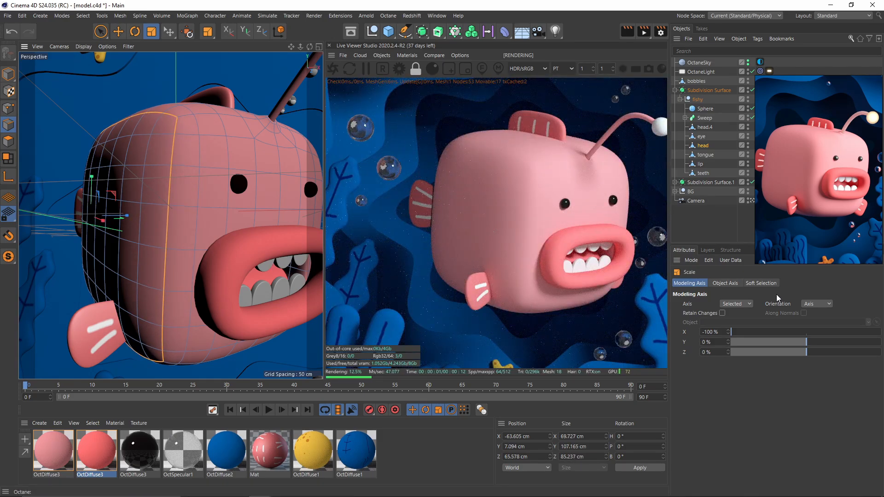
# Rotate the whole fish's Subdivision Surface slightly and reselect the head object.
pyautogui.click(708, 89)
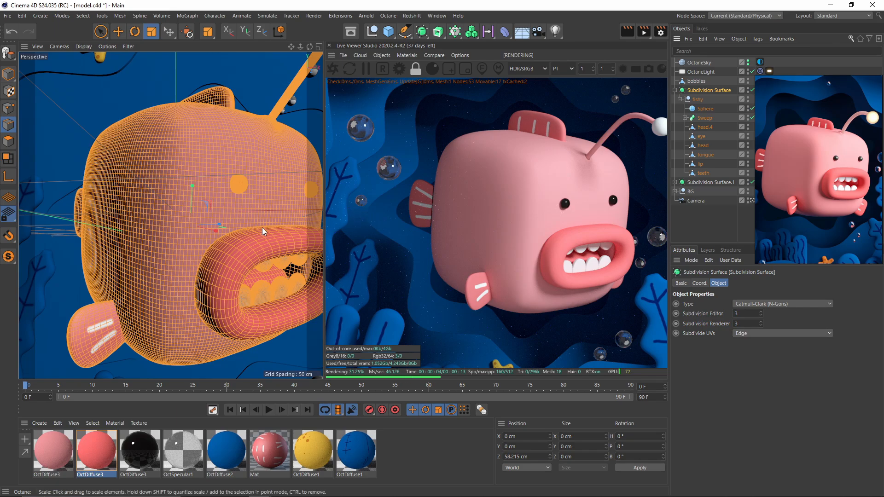
pyautogui.press('r')
pyautogui.moveTo(200, 231); pyautogui.dragTo(197, 228)
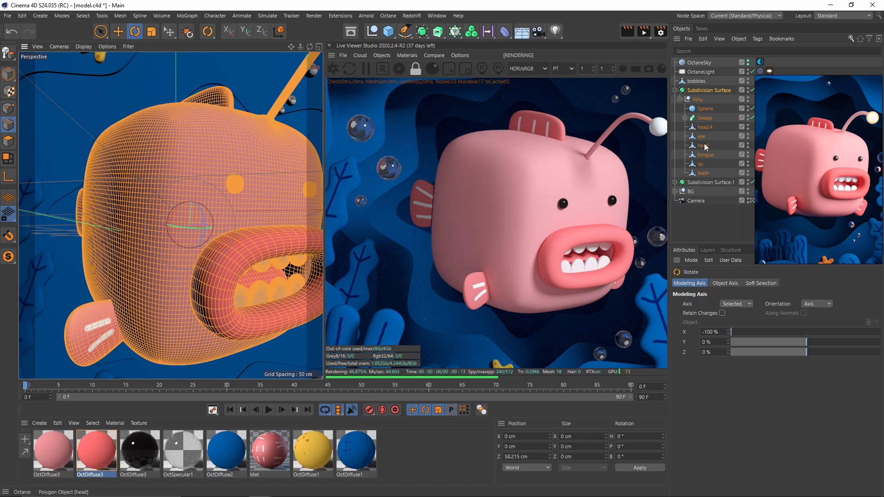
pyautogui.click(186, 234)
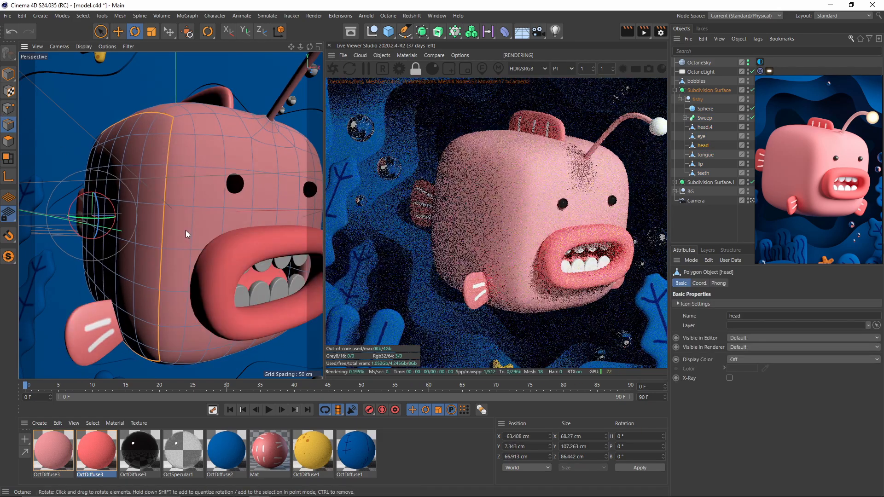
# Fill-select the polygons of the head's rear half and scale them down slightly to about 67.9 × 107.3 × 106.1 cm.
pyautogui.press('u')
pyautogui.press('f')
pyautogui.click(159, 226)
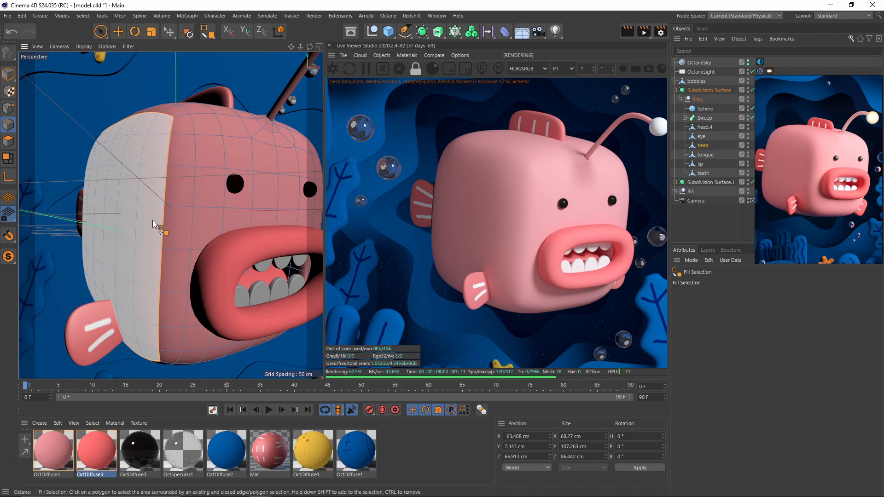
pyautogui.click(153, 220)
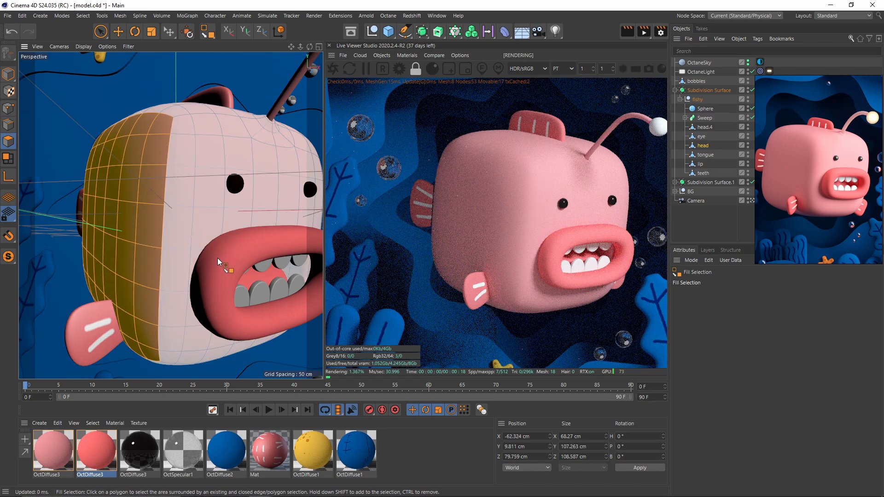
pyautogui.press('t')
pyautogui.moveTo(139, 214); pyautogui.dragTo(135, 213)
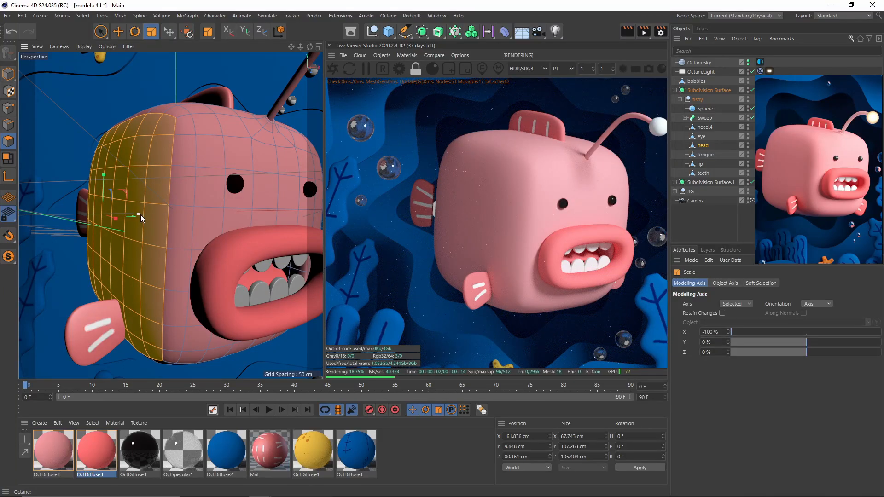
pyautogui.moveTo(140, 215); pyautogui.dragTo(142, 214)
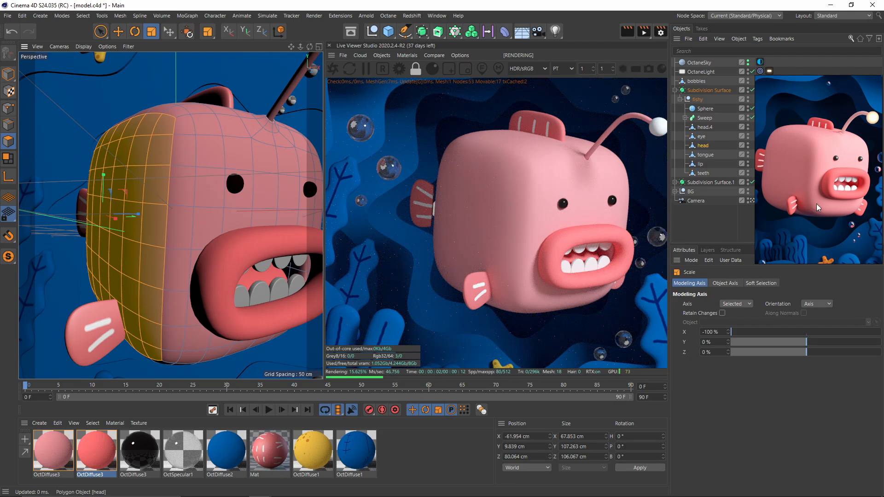
pyautogui.scroll(-2, 529, 214)
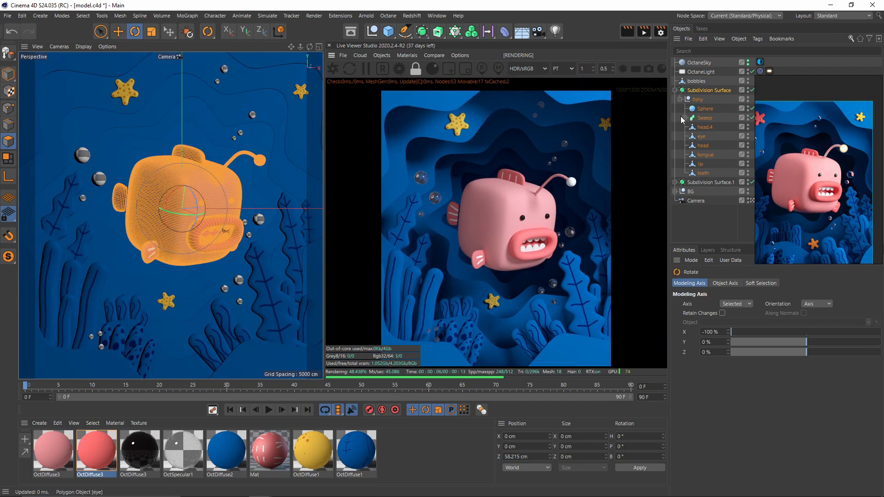
# Select the two uppermost bubbles in the bobbles object and move them forward in front of the background layers.
pyautogui.click(675, 90)
pyautogui.click(697, 81)
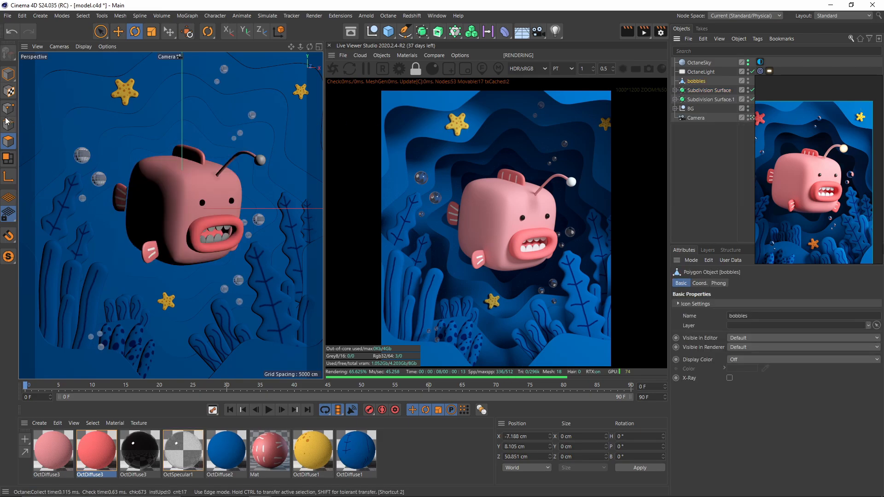
pyautogui.press('e')
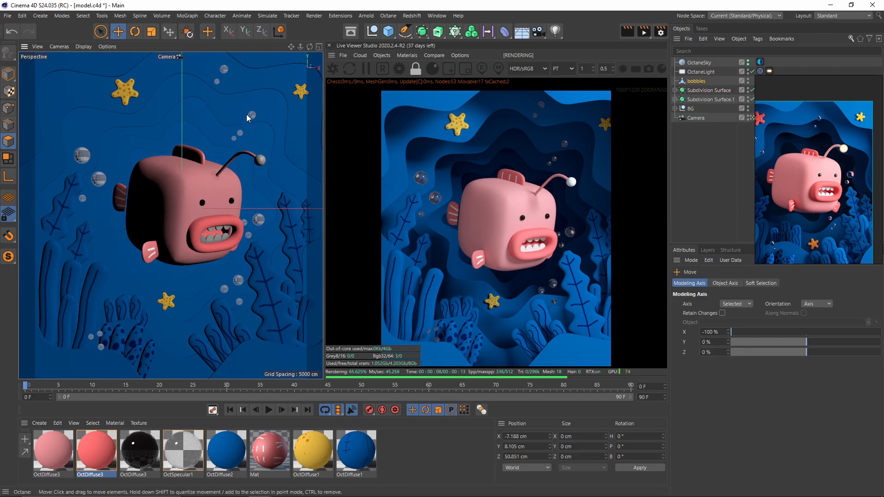
pyautogui.doubleClick(217, 81)
pyautogui.scroll(5, 247, 132)
pyautogui.keyDown('alt'); pyautogui.moveTo(248, 132); pyautogui.dragTo(253, 184, button='middle'); pyautogui.keyUp('alt')
pyautogui.scroll(-8, 253, 186)
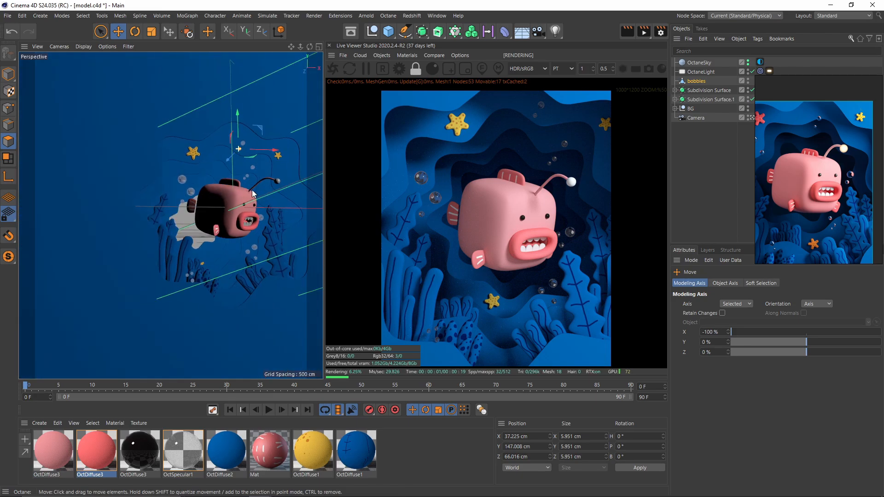
pyautogui.scroll(3, 253, 194)
pyautogui.keyDown('shift'); pyautogui.doubleClick(224, 154); pyautogui.keyUp('shift')
pyautogui.keyDown('alt'); pyautogui.moveTo(224, 154); pyautogui.dragTo(275, 169); pyautogui.keyUp('alt')
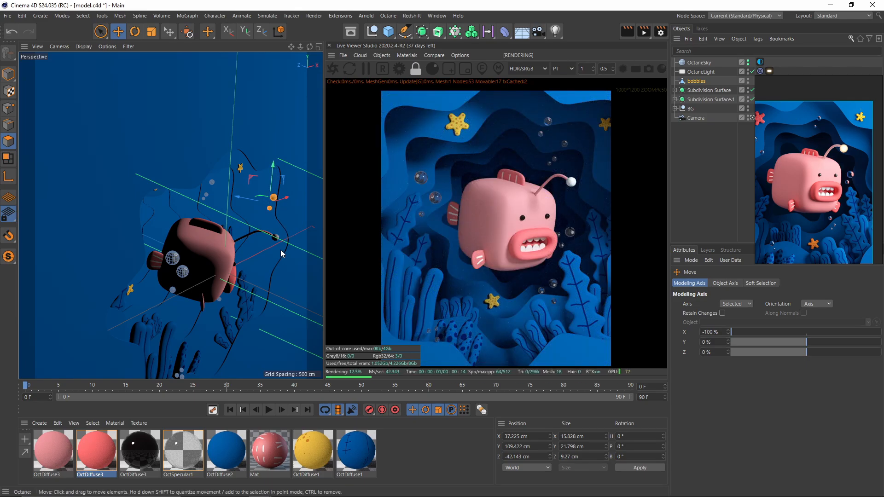
# Scale the bubble beside the fish's mouth down to about 12 cm and shrink one of the bubbles behind the tail.
pyautogui.keyDown('alt'); pyautogui.moveTo(230, 251); pyautogui.dragTo(284, 274); pyautogui.keyUp('alt')
pyautogui.keyDown('alt'); pyautogui.moveTo(283, 273); pyautogui.dragTo(230, 258, button='middle'); pyautogui.keyUp('alt')
pyautogui.doubleClick(229, 257)
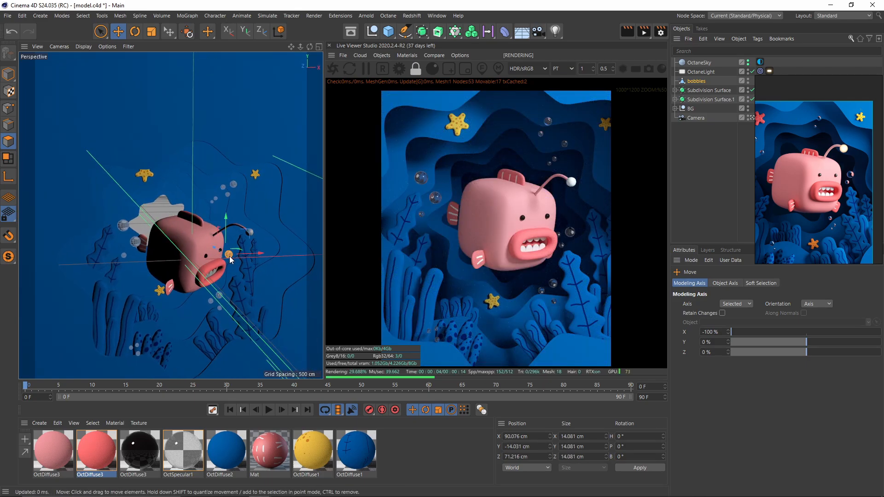
pyautogui.press('t')
pyautogui.moveTo(261, 281); pyautogui.dragTo(243, 285)
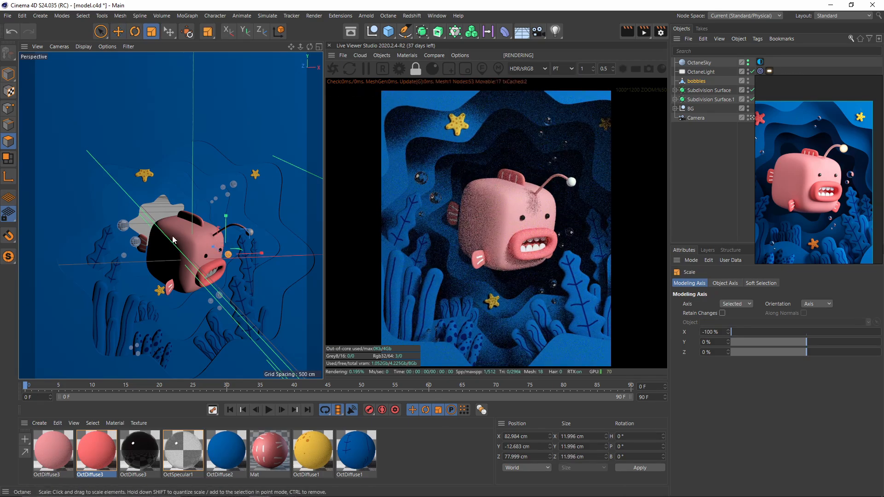
pyautogui.keyDown('alt'); pyautogui.moveTo(174, 240); pyautogui.dragTo(153, 235); pyautogui.keyUp('alt')
pyautogui.doubleClick(127, 235)
pyautogui.moveTo(221, 273); pyautogui.dragTo(209, 274)
pyautogui.doubleClick(116, 220)
# Select the three small bubbles by the spotted coral, shift them slightly, and return to the scene camera view.
pyautogui.doubleClick(129, 342)
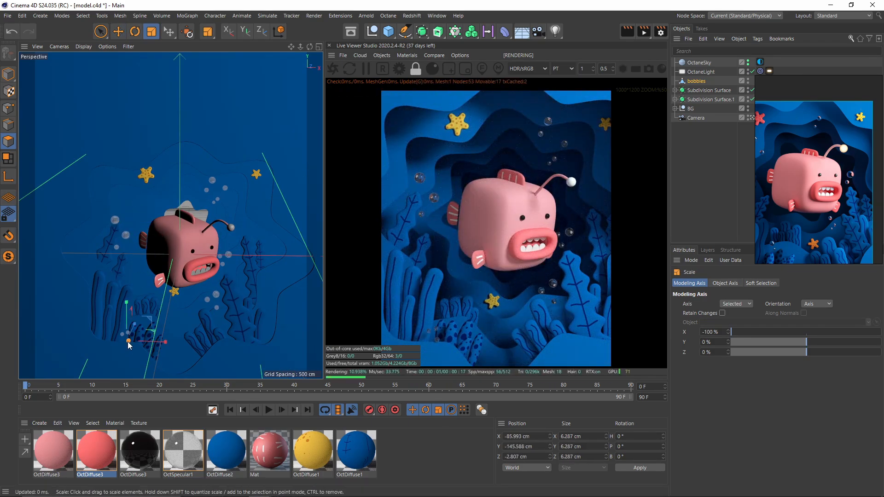
pyautogui.keyDown('alt'); pyautogui.moveTo(128, 342); pyautogui.dragTo(157, 325); pyautogui.keyUp('alt')
pyautogui.scroll(5, 128, 343)
pyautogui.press('e')
pyautogui.keyDown('shift'); pyautogui.doubleClick(88, 338); pyautogui.keyUp('shift')
pyautogui.keyDown('shift'); pyautogui.doubleClick(108, 325); pyautogui.keyUp('shift')
pyautogui.moveTo(68, 321); pyautogui.dragTo(77, 328)
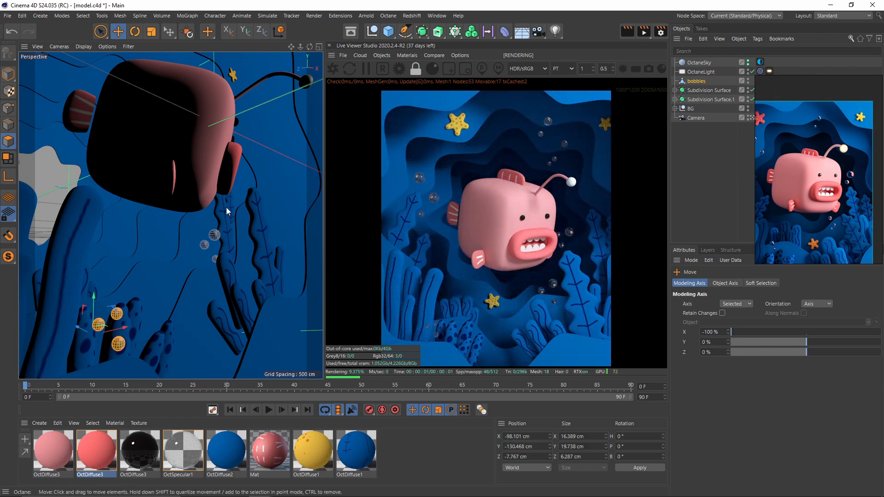
pyautogui.click(752, 118)
pyautogui.scroll(2, 831, 203)
pyautogui.moveTo(831, 203); pyautogui.dragTo(837, 215, button='middle')
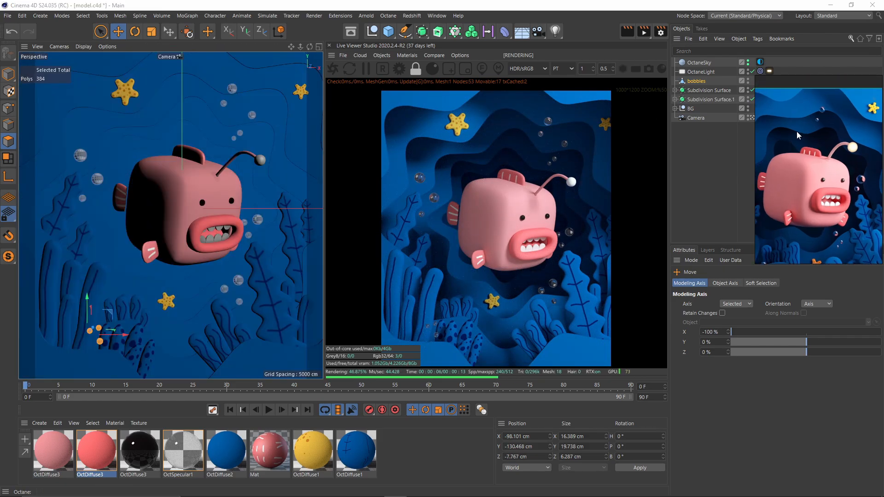
# Open the camera's Octane tag and review its Camera Imager settings against the rendered scene.
pyautogui.moveTo(798, 135); pyautogui.dragTo(740, 182, button='right')
pyautogui.click(769, 72)
pyautogui.moveTo(766, 150); pyautogui.dragTo(824, 105, button='right')
pyautogui.click(760, 118)
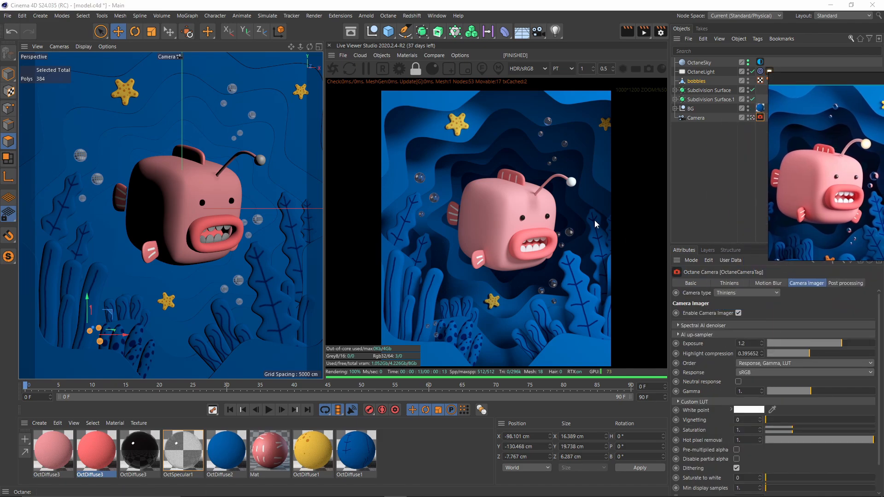
pyautogui.scroll(3, 595, 224)
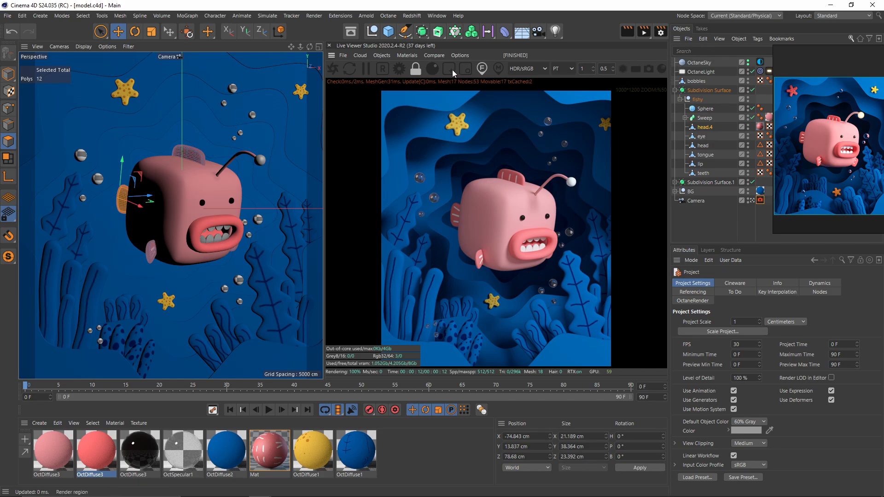
# Create a new Octane Diffuse material and open it for editing.
pyautogui.click(413, 54)
pyautogui.moveTo(436, 101)
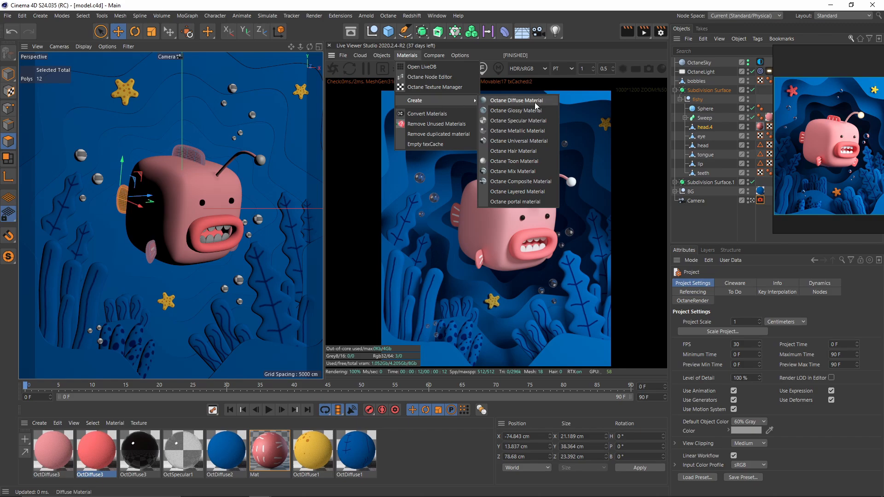
pyautogui.click(516, 100)
pyautogui.doubleClick(53, 450)
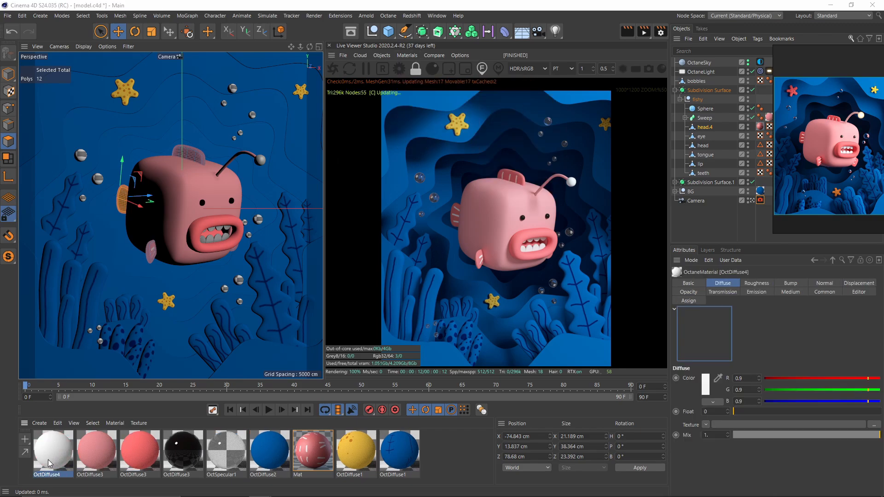
# Add a Blackbody emission to the new diffuse material and assign the material to the Sphere at the antenna's tip.
pyautogui.moveTo(141, 216); pyautogui.dragTo(149, 119)
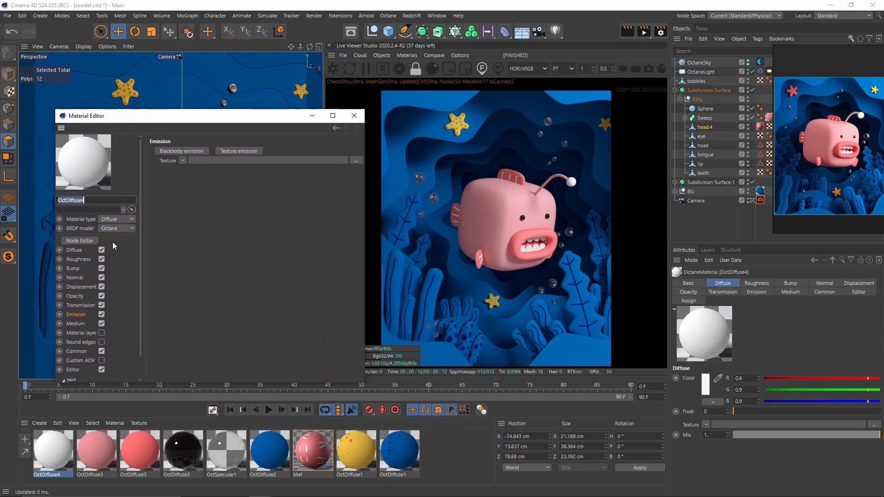
pyautogui.click(84, 324)
pyautogui.click(77, 315)
pyautogui.click(77, 297)
pyautogui.click(78, 315)
pyautogui.click(179, 151)
pyautogui.click(354, 115)
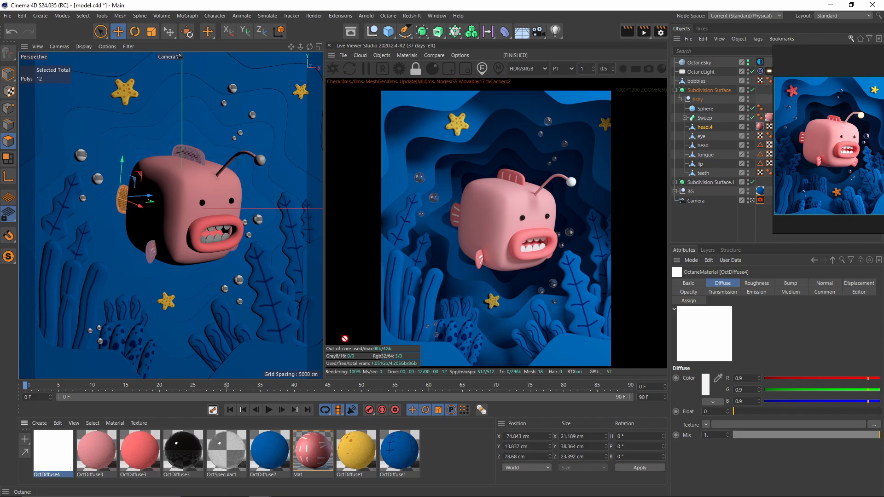
pyautogui.moveTo(345, 339); pyautogui.dragTo(702, 109)
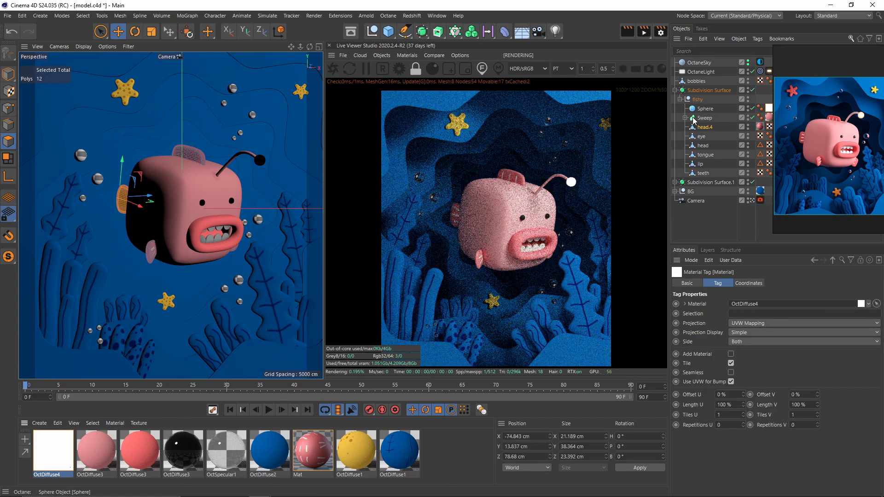
# Enable Surface brightness on the antenna light's blackbody emission and set its temperature to about 2343.5.
pyautogui.doubleClick(54, 454)
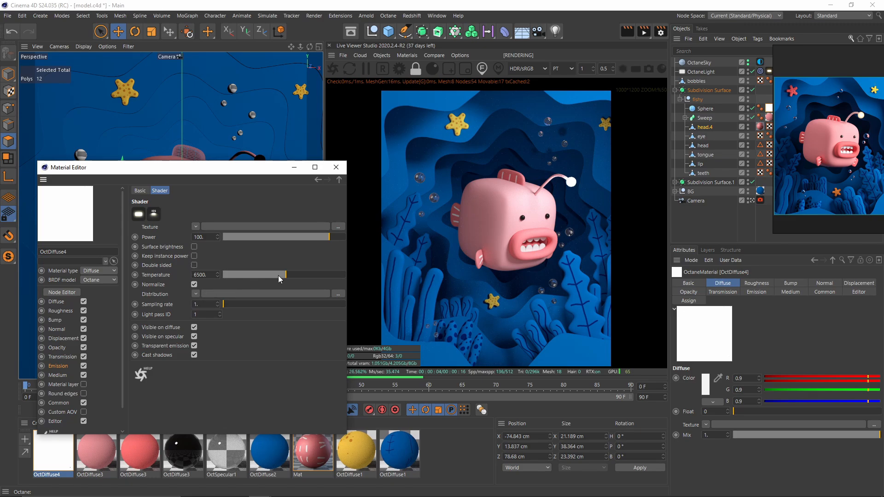
pyautogui.moveTo(291, 276); pyautogui.dragTo(262, 276)
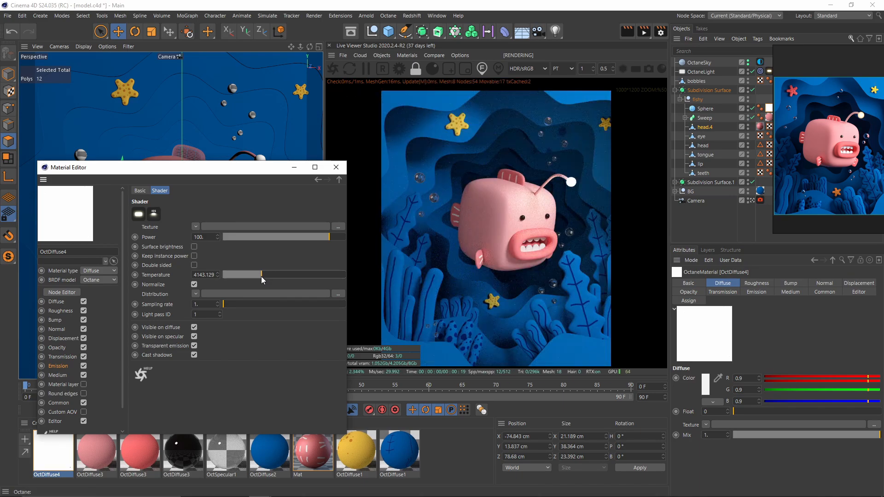
pyautogui.click(194, 247)
pyautogui.click(234, 275)
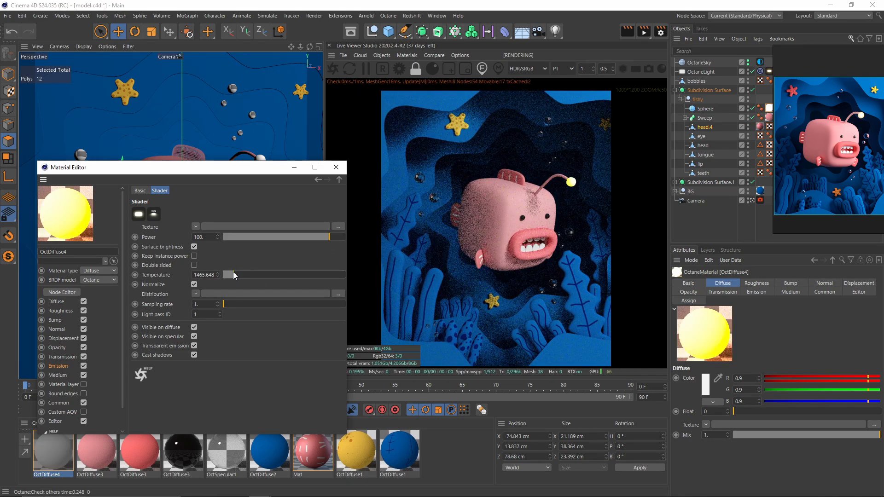
pyautogui.moveTo(234, 275); pyautogui.dragTo(242, 275)
pyautogui.scroll(4, 579, 178)
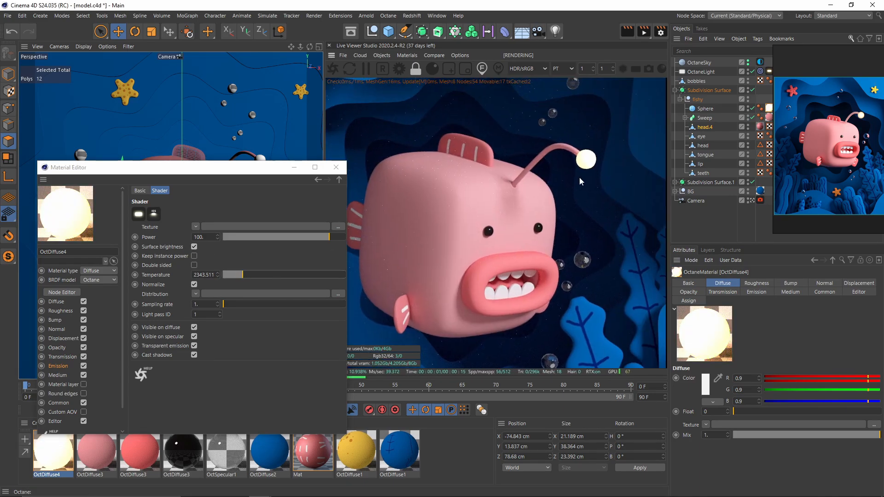
pyautogui.scroll(-4, 587, 150)
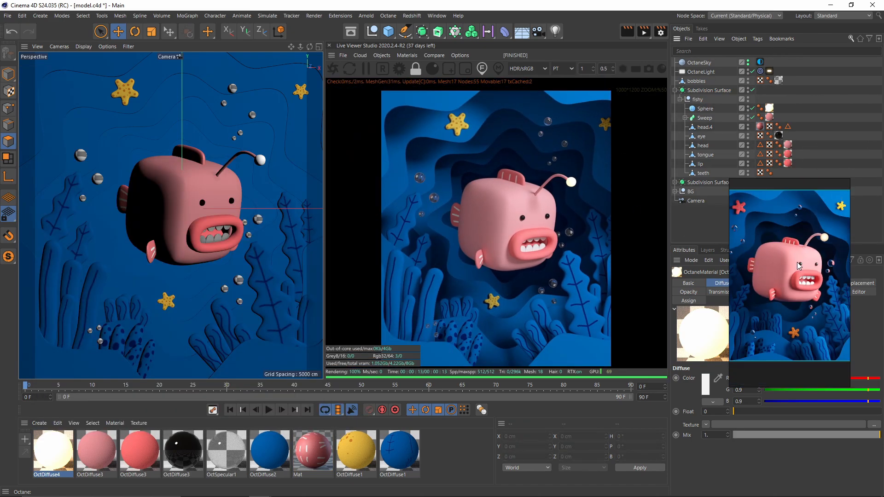
# Raise the Octane camera's exposure to about 1.78.
pyautogui.moveTo(789, 225); pyautogui.dragTo(791, 145)
pyautogui.click(761, 201)
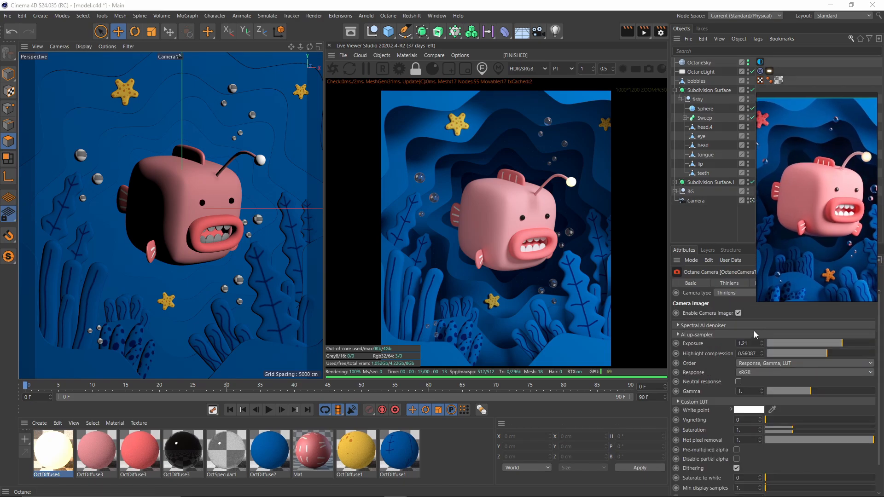
pyautogui.click(846, 344)
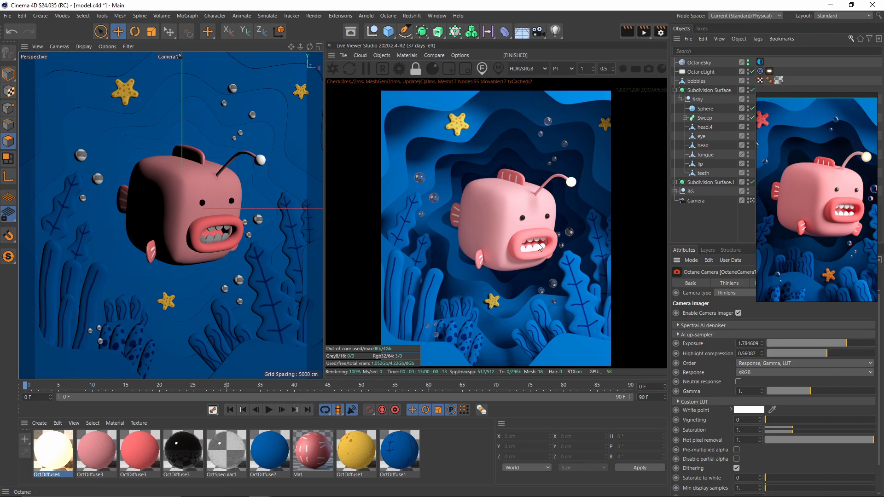
# Set the diffuse color saturation of the fish's pink body material to 44% and compare the result with the reference image.
pyautogui.doubleClick(97, 456)
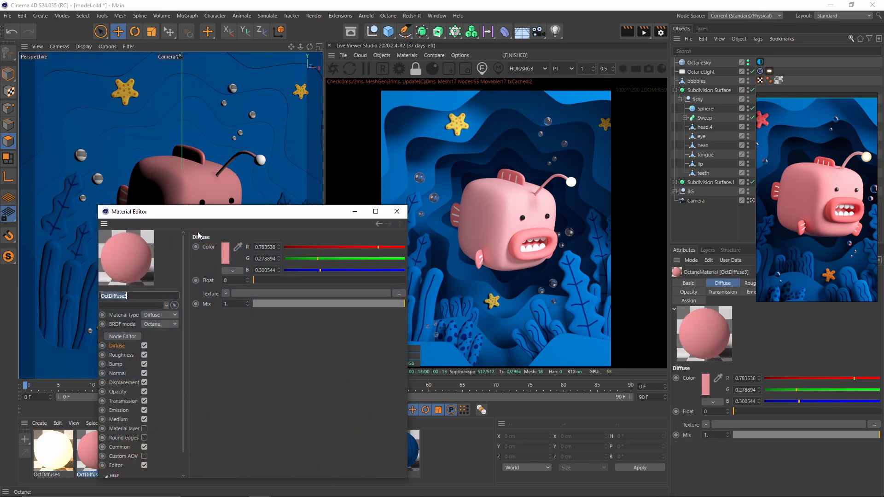
pyautogui.moveTo(198, 212); pyautogui.dragTo(124, 193)
pyautogui.click(152, 237)
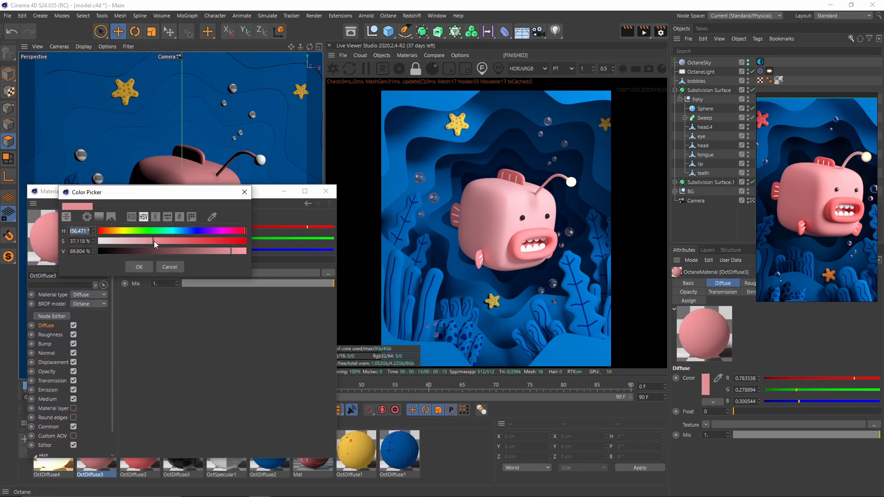
pyautogui.click(164, 241)
pyautogui.click(138, 267)
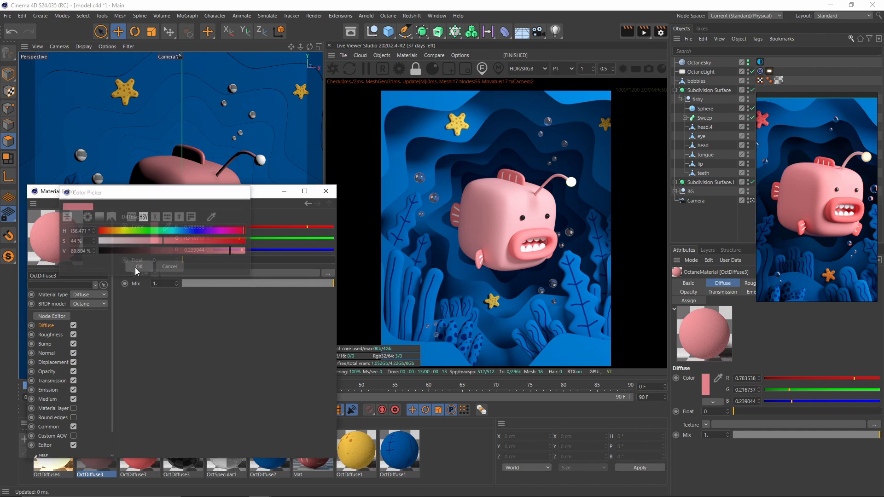
pyautogui.scroll(2, 814, 206)
pyautogui.moveTo(814, 206); pyautogui.dragTo(814, 227, button='middle')
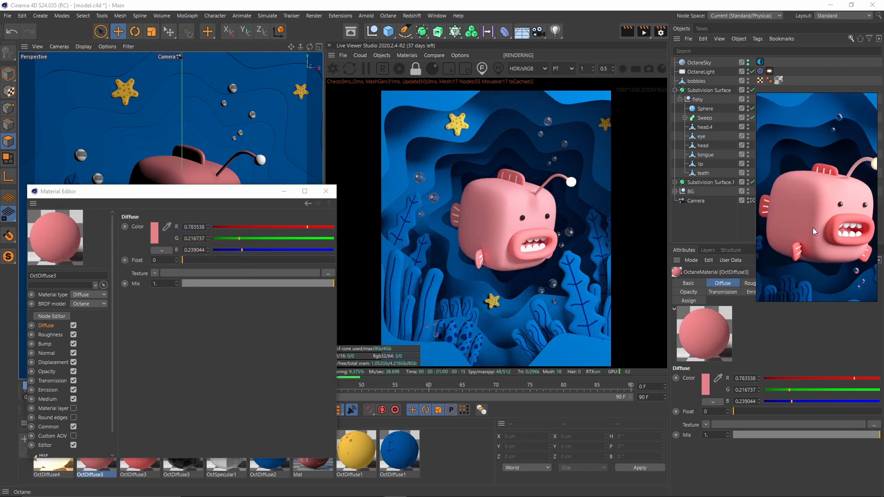
pyautogui.scroll(1, 813, 228)
pyautogui.scroll(-2, 813, 227)
# Darken the OctaneSky environment color to a value (V) of 59%.
pyautogui.click(760, 62)
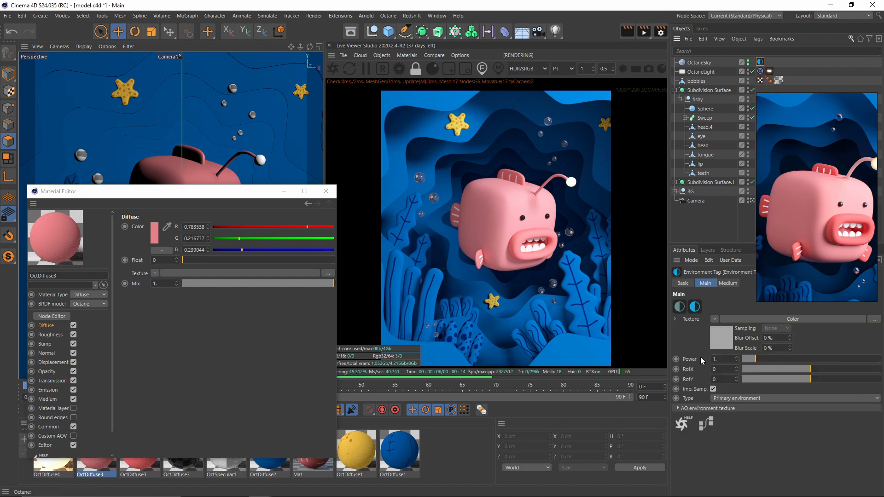
pyautogui.click(721, 337)
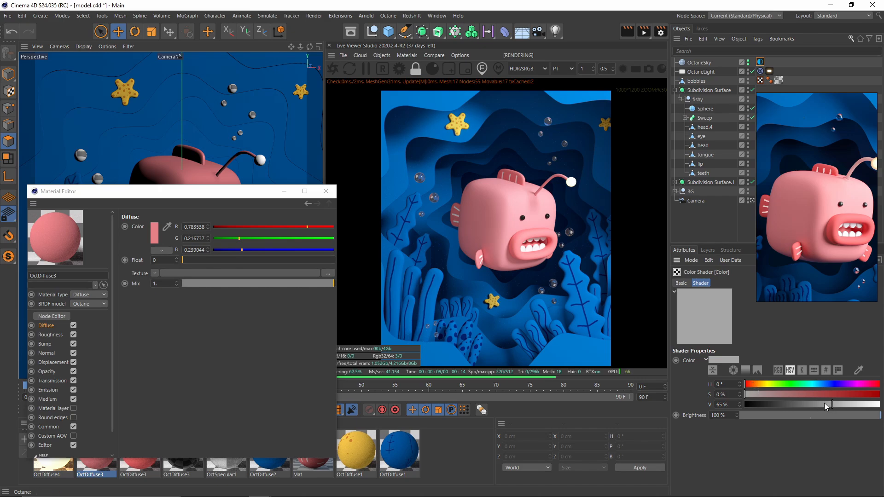
pyautogui.click(824, 404)
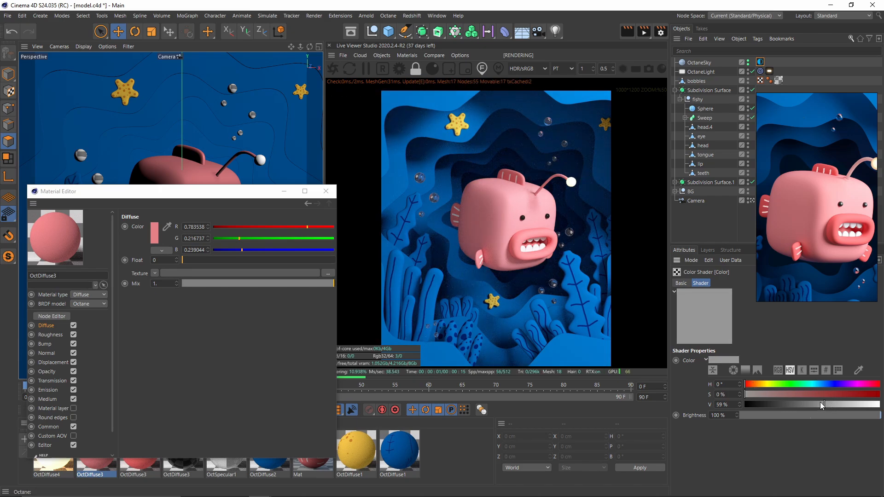
# Darken the OctaneSky environment color to a value (V) of 55% and compare the render with the reference image.
pyautogui.click(820, 402)
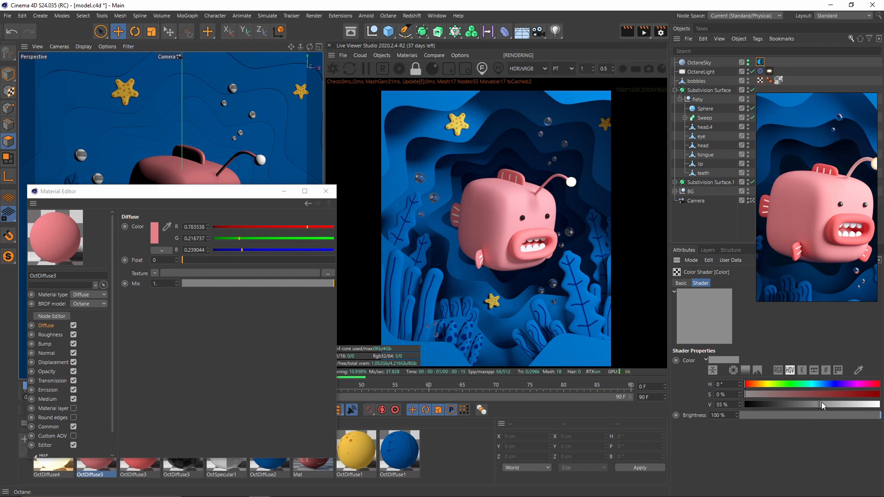
pyautogui.scroll(-4, 833, 256)
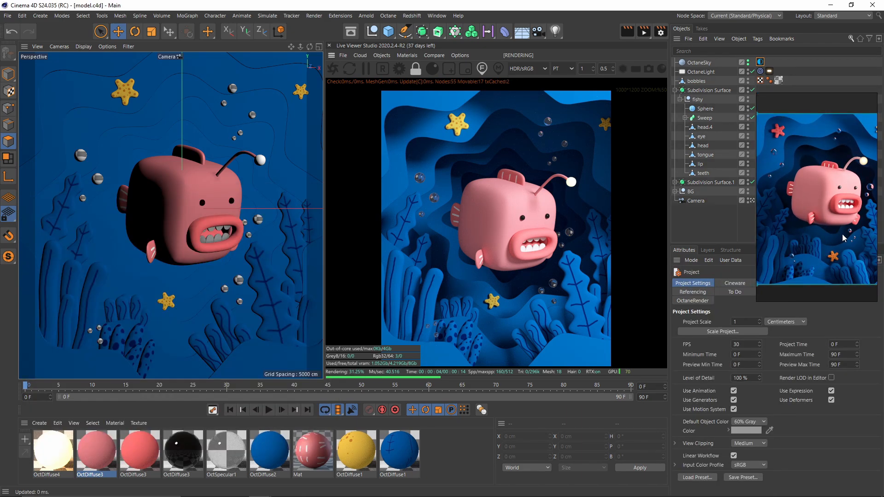
pyautogui.scroll(1, 792, 239)
pyautogui.moveTo(792, 239); pyautogui.dragTo(806, 244)
pyautogui.scroll(-1, 806, 245)
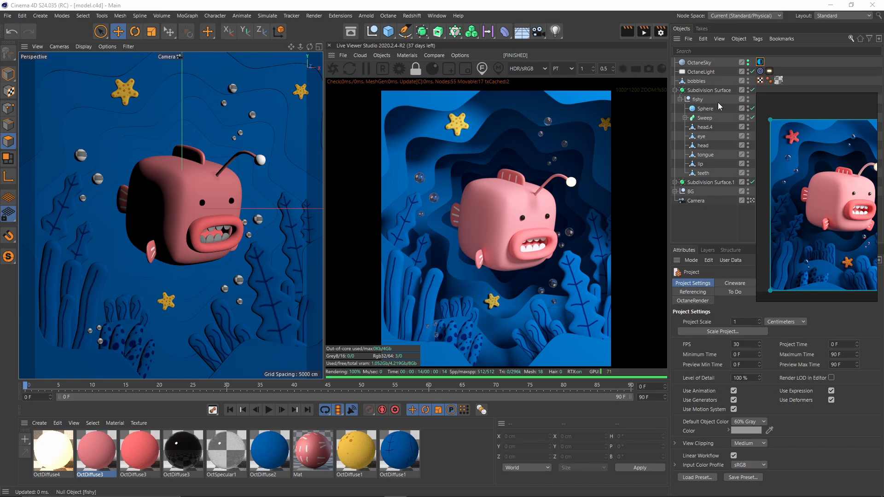
# Move the fish's Subdivision Surface toward the camera along the world Z axis to about -19 cm.
pyautogui.middleClick(258, 147)
pyautogui.middleClick(265, 149)
pyautogui.keyDown('alt'); pyautogui.moveTo(264, 149); pyautogui.dragTo(197, 198, button='right'); pyautogui.keyUp('alt')
pyautogui.keyDown('alt'); pyautogui.moveTo(197, 198); pyautogui.dragTo(185, 226); pyautogui.keyUp('alt')
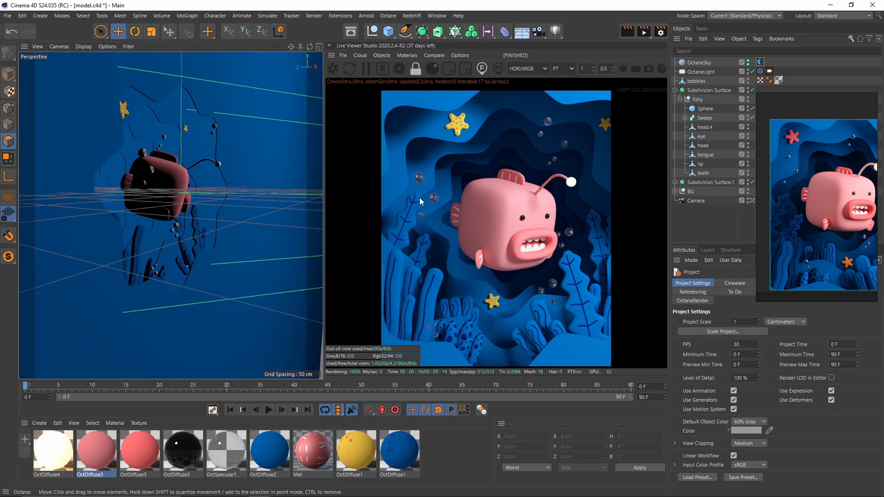
pyautogui.click(697, 91)
pyautogui.keyDown('alt'); pyautogui.moveTo(169, 159); pyautogui.dragTo(148, 215); pyautogui.keyUp('alt')
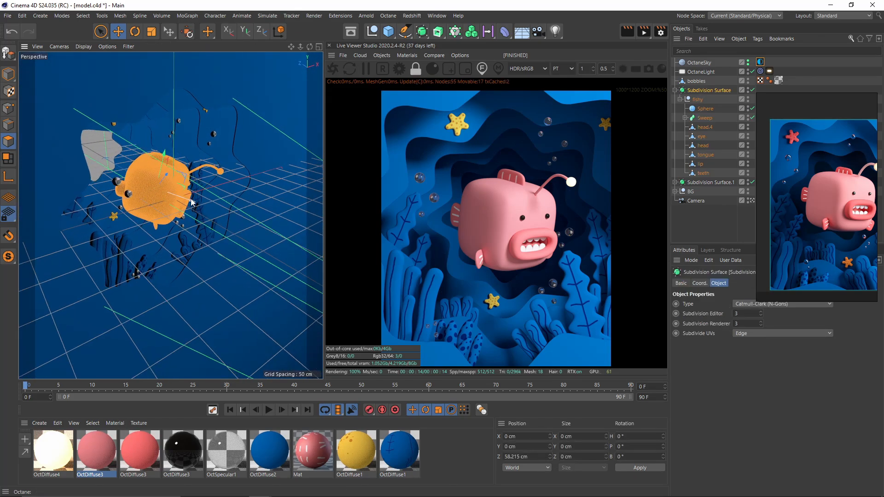
pyautogui.click(278, 33)
pyautogui.keyDown('alt'); pyautogui.moveTo(141, 177); pyautogui.dragTo(153, 199); pyautogui.keyUp('alt')
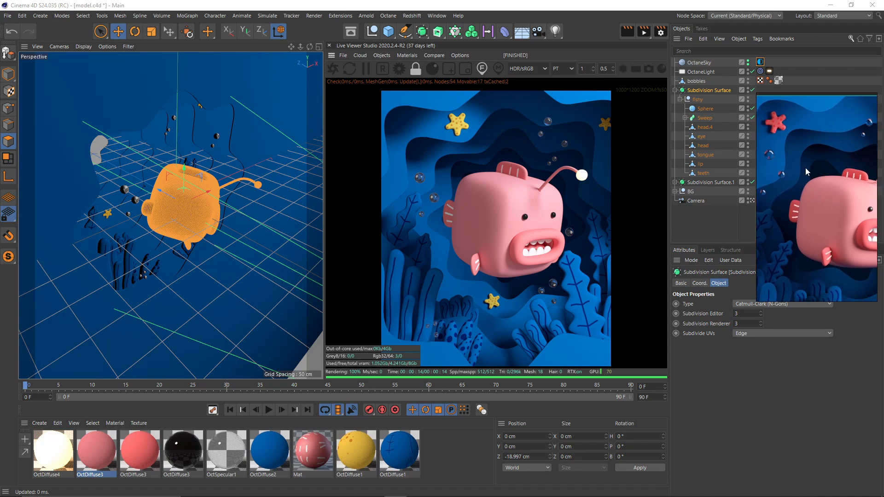
# Place the reference image beside the live render and enlarge it to compare the whole scene.
pyautogui.moveTo(805, 168); pyautogui.dragTo(683, 166, button='right')
pyautogui.rightClick(684, 166)
pyautogui.click(764, 314)
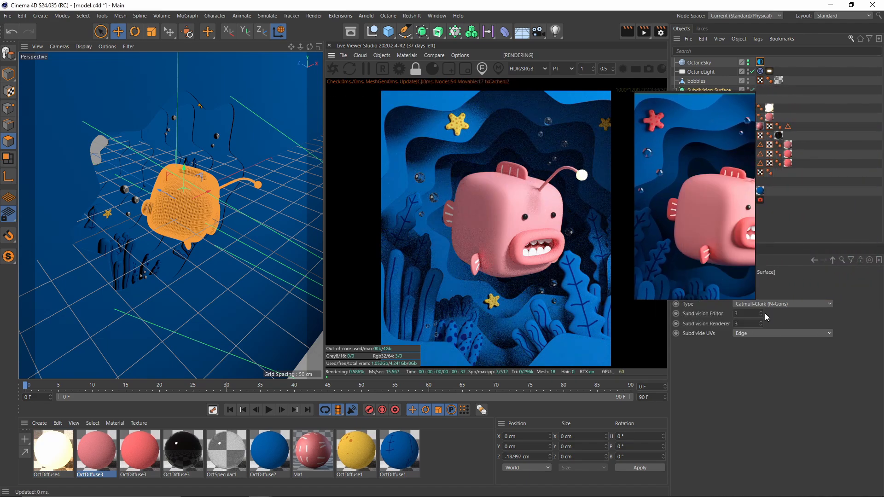
pyautogui.moveTo(754, 298); pyautogui.dragTo(838, 360)
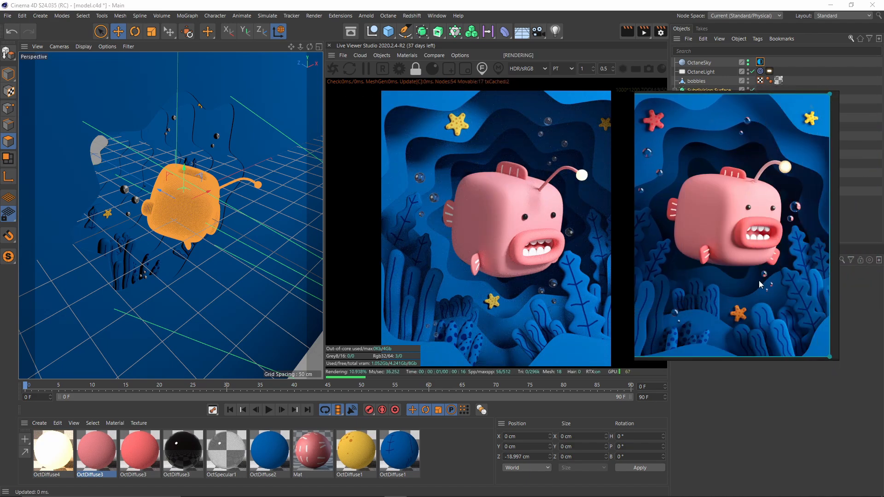
pyautogui.moveTo(759, 282); pyautogui.dragTo(773, 277, button='middle')
pyautogui.scroll(-1, 769, 281)
pyautogui.scroll(1, 765, 285)
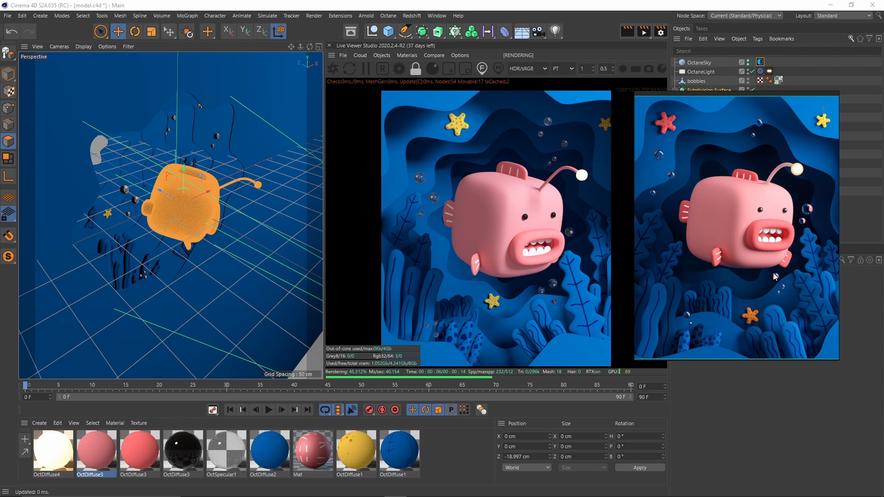
# Saturate the diffuse color of the fish's red lip material to about RGB 0.991, 0.088, 0.096 and compare it with the reference.
pyautogui.doubleClick(140, 452)
pyautogui.click(149, 346)
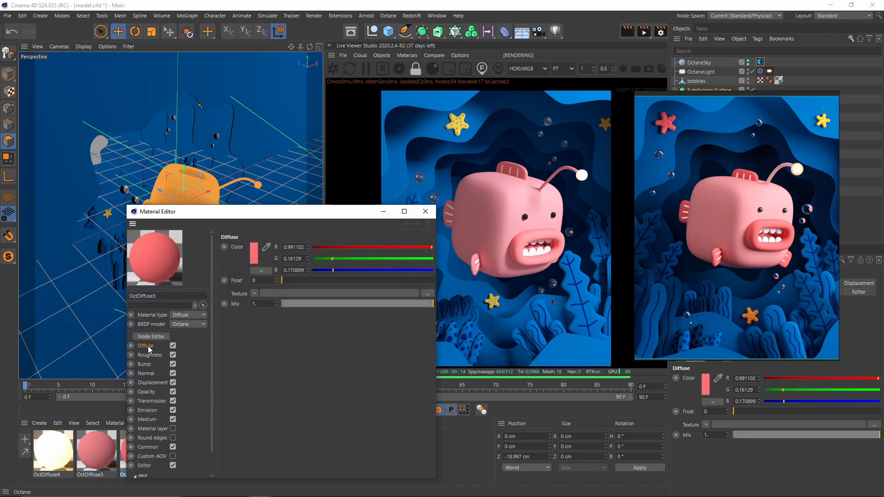
pyautogui.click(254, 254)
pyautogui.moveTo(279, 260); pyautogui.dragTo(287, 261)
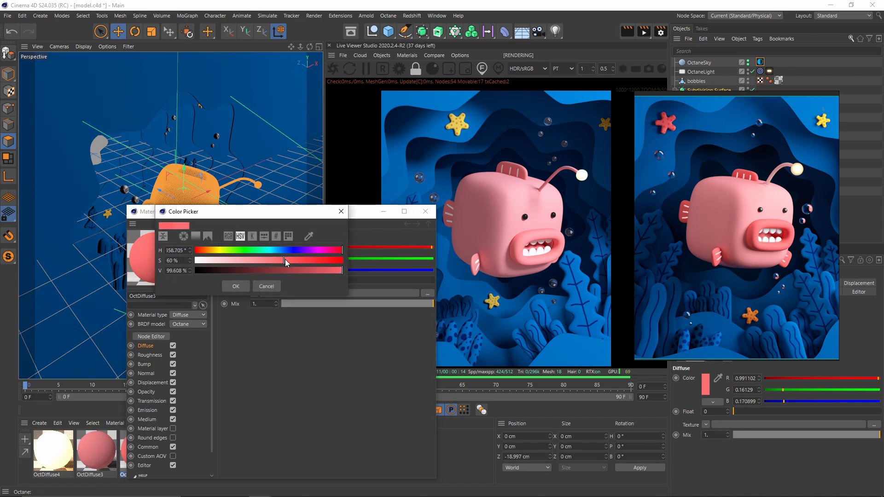
pyautogui.click(236, 287)
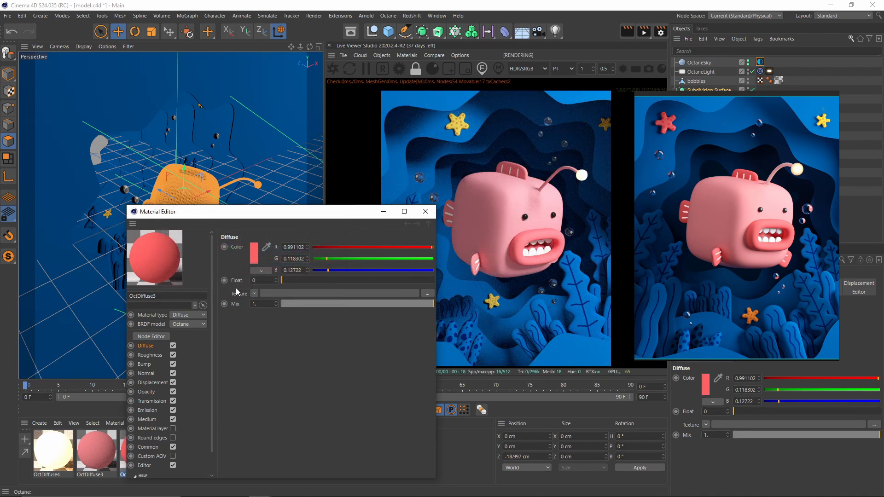
pyautogui.click(255, 255)
pyautogui.moveTo(286, 261); pyautogui.dragTo(291, 261)
pyautogui.click(242, 287)
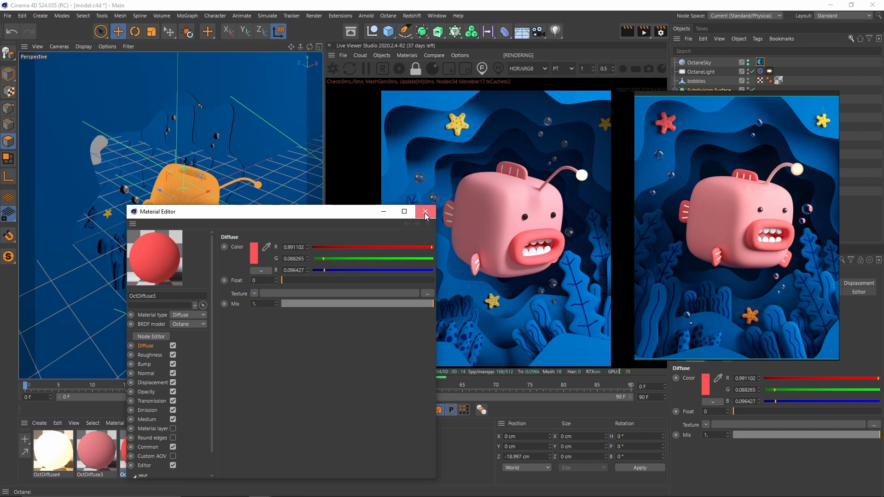
pyautogui.click(425, 212)
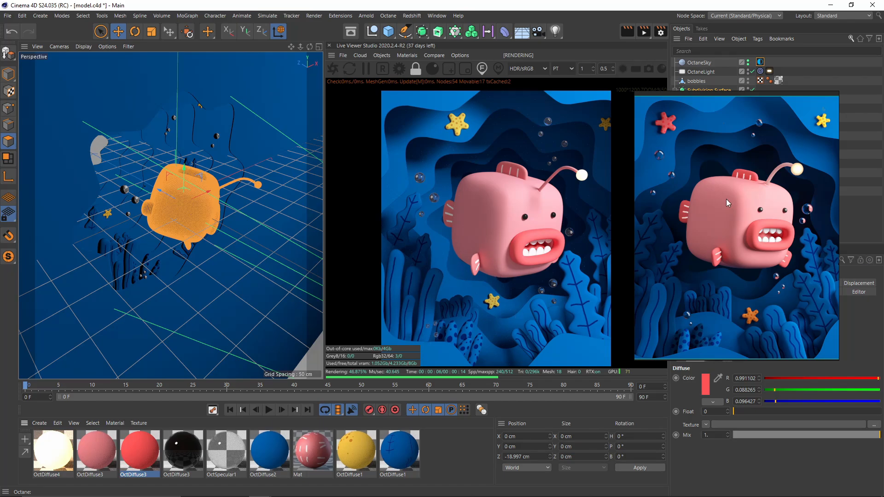
pyautogui.scroll(-1, 739, 180)
pyautogui.scroll(1, 740, 186)
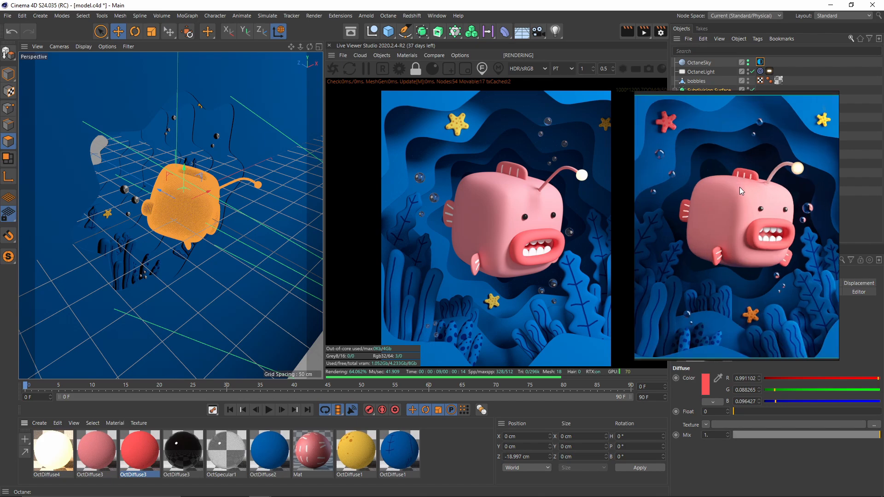